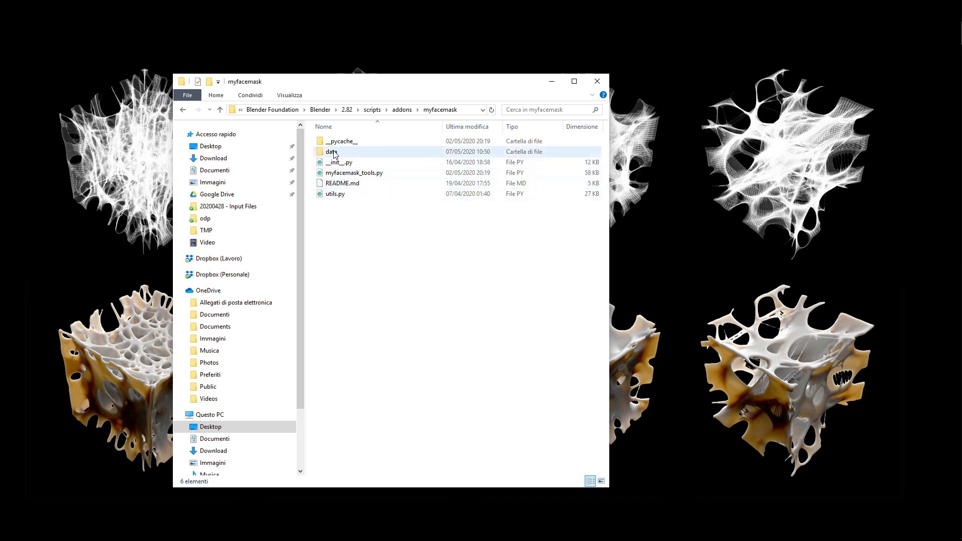
- Open MyFaceMask.blend from the data folder of the myfacemask add-on
double_click(333, 154)
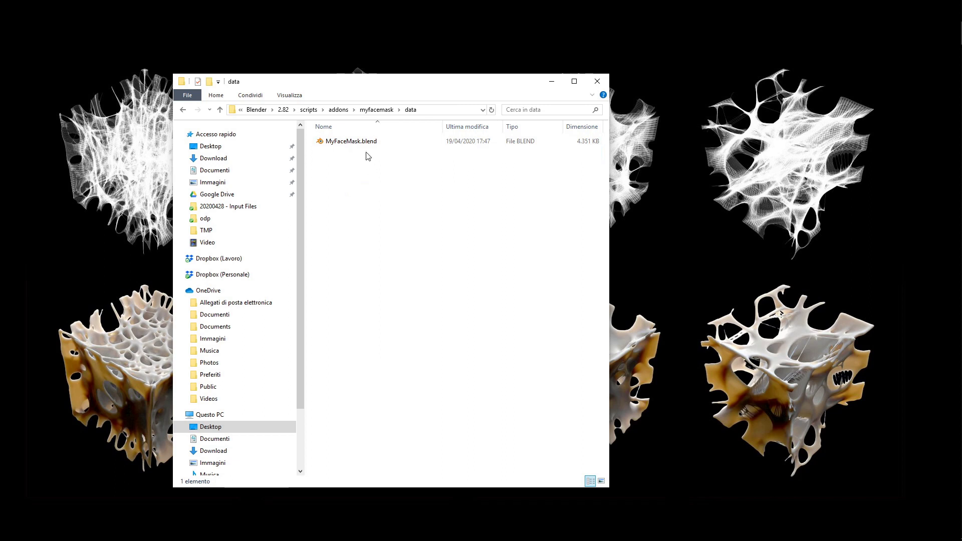
double_click(337, 143)
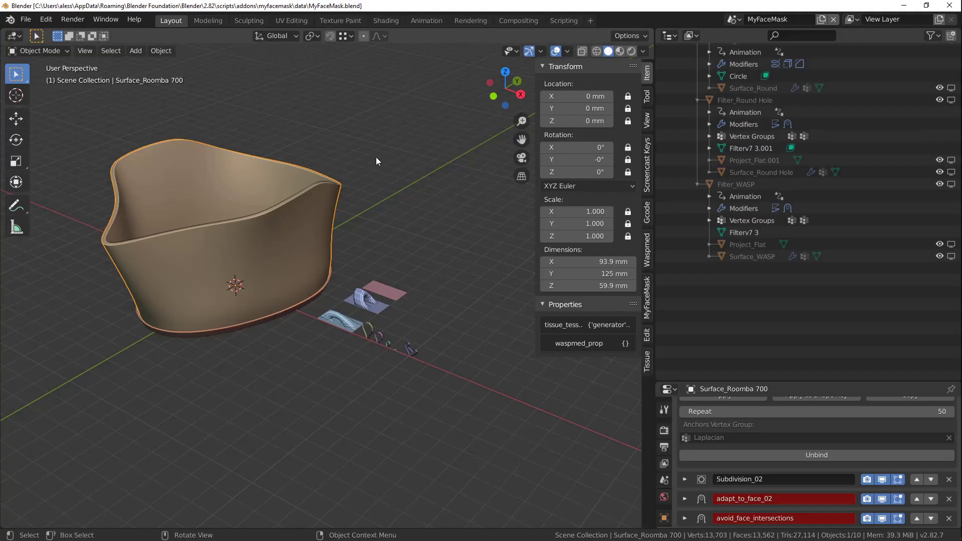
- Examine the mask model from above and below, and review the Hangs, Borders and Filters collections and their objects
middle_click_drag(324, 206, 368, 122)
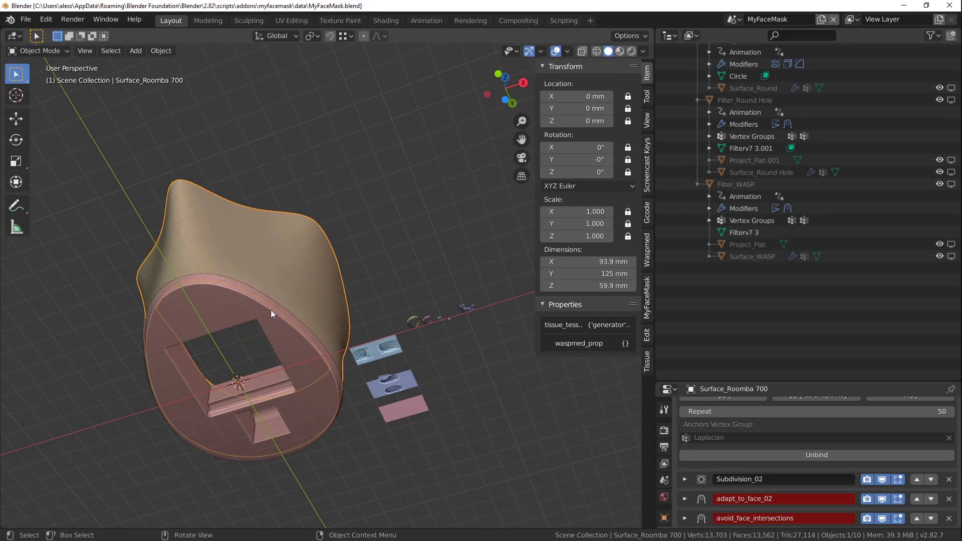
middle_click_drag(264, 315, 285, 354)
scroll(711, 209, "up", 5)
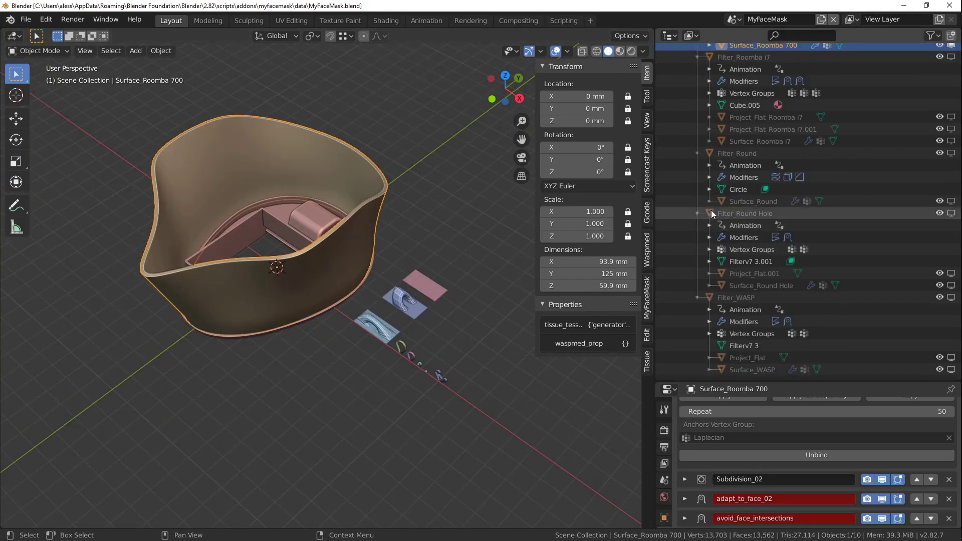
scroll(741, 220, "up", 12)
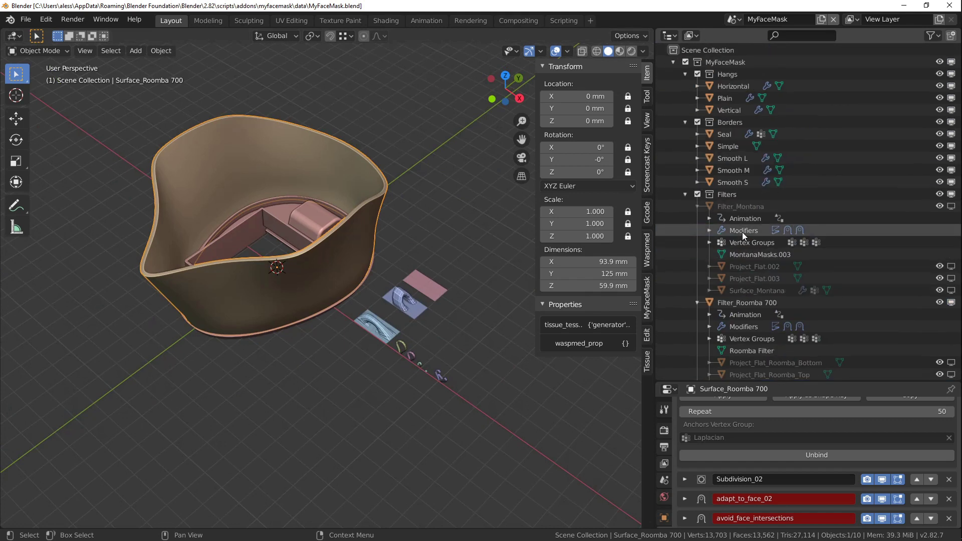
scroll(739, 136, "down", 8)
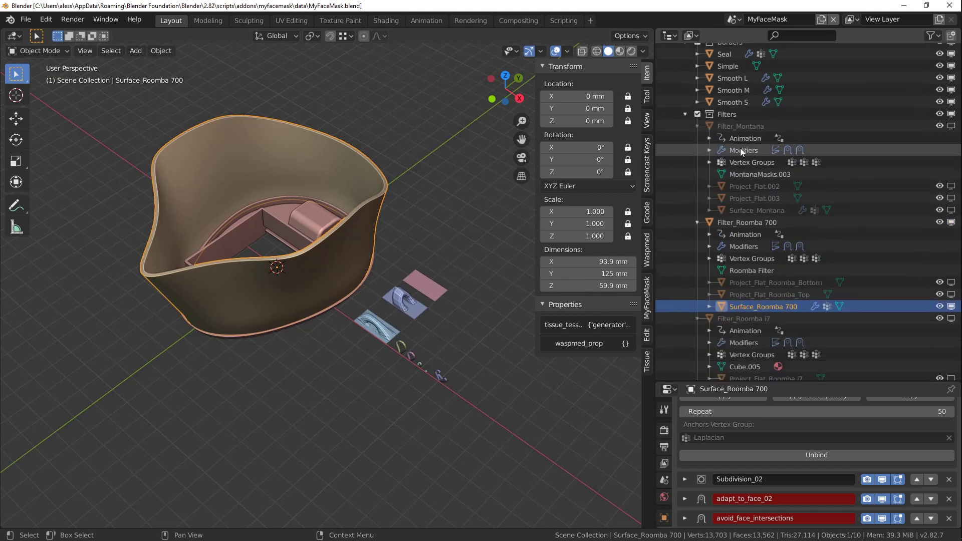
scroll(740, 150, "down", 4)
scroll(741, 153, "down", 5)
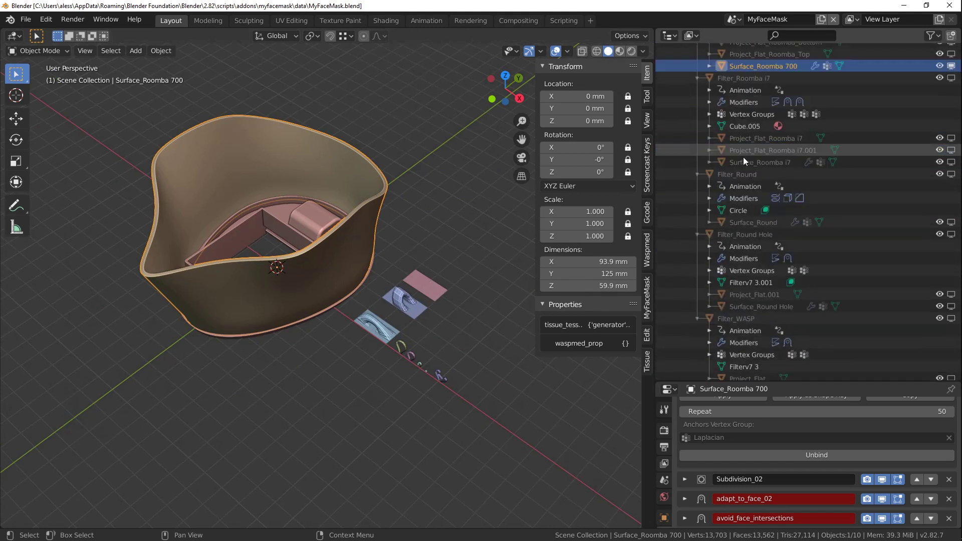
scroll(748, 225, "up", 17)
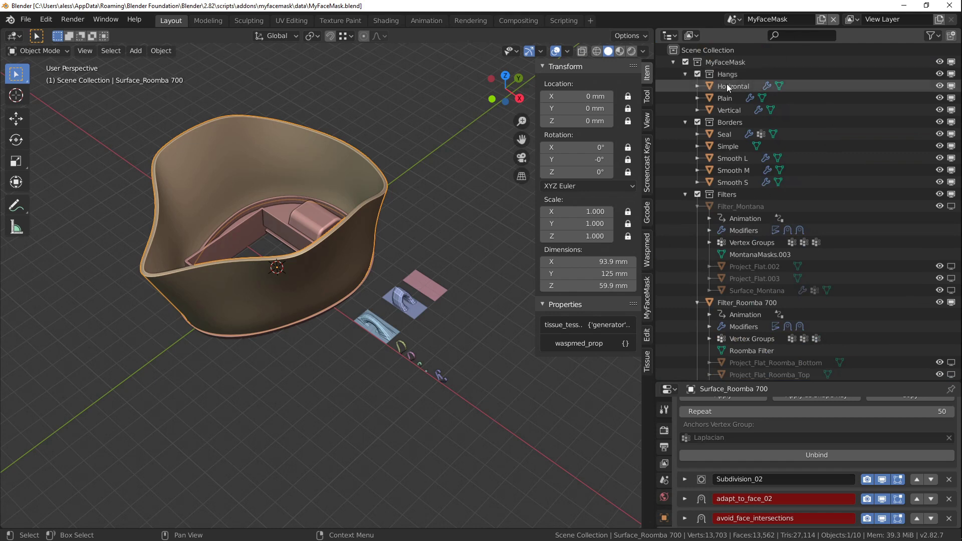
- Select the Horizontal, Plain and Vertical hangs in turn and look at them up close
left_click(730, 88)
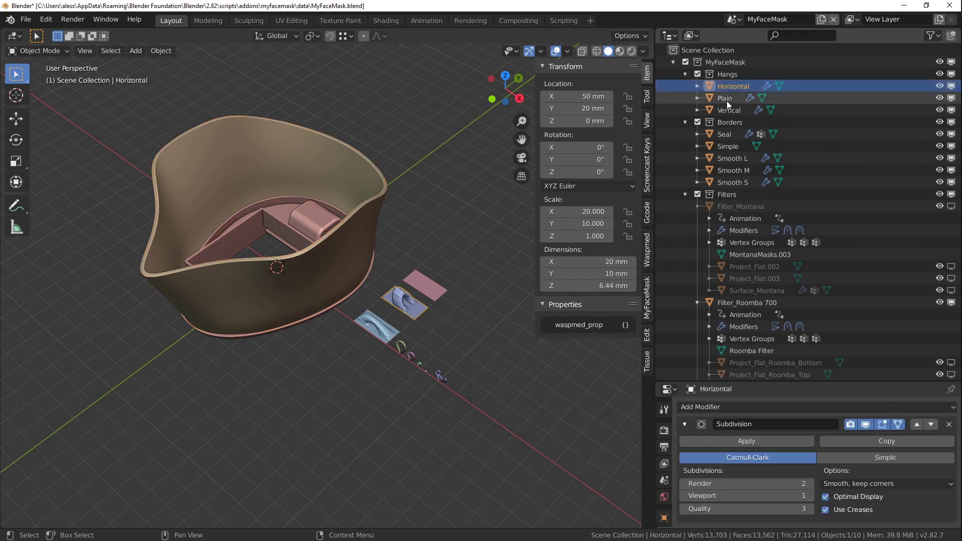
left_click(726, 100)
left_click(726, 111)
key("KP_Decimal")
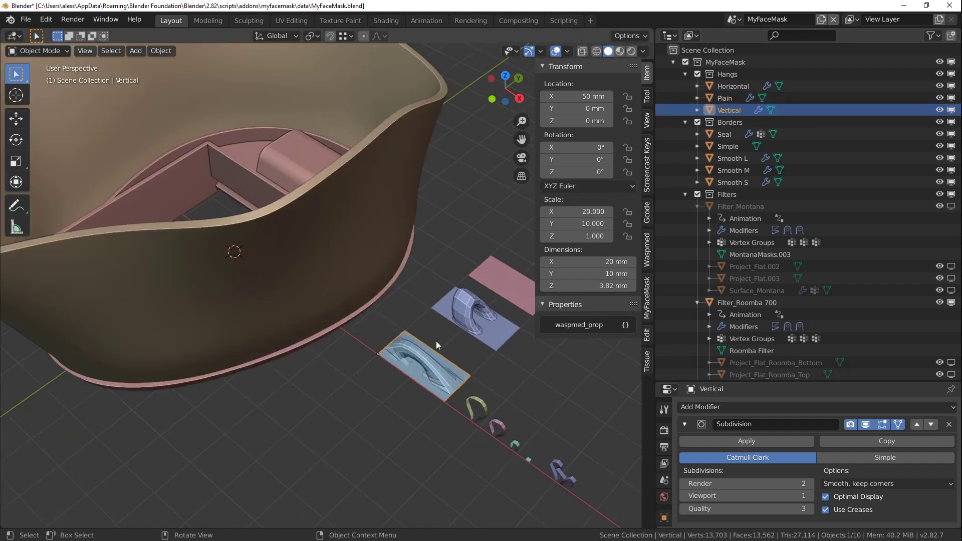
scroll(324, 245, "up", 5)
scroll(378, 349, "down", 4)
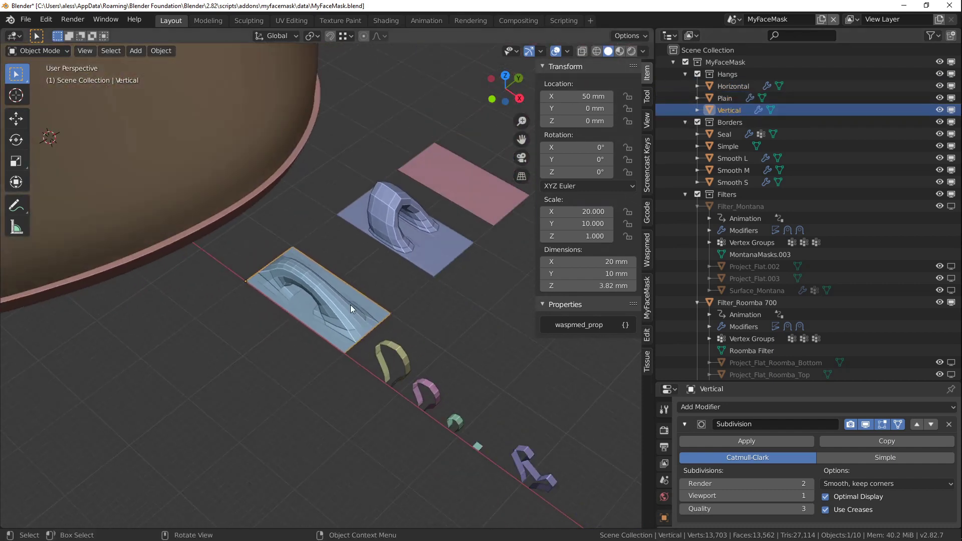
- Examine the hang shapes and border profiles beside the mask body from several angles
middle_click_drag(374, 349, 257, 159)
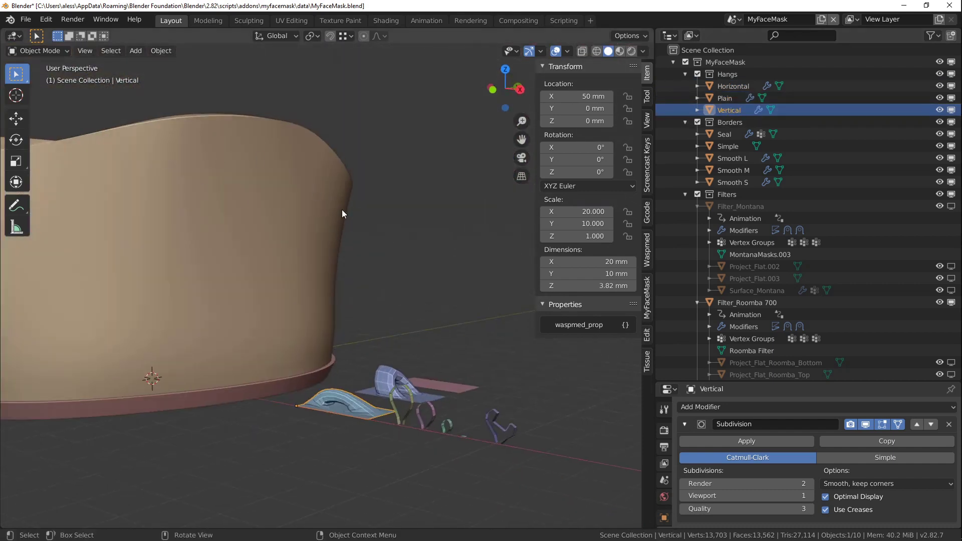
scroll(386, 360, "down", 4)
mouse_move(373, 344)
middle_mouse_down()
mouse_move(394, 302)
mouse_move(370, 359)
middle_mouse_up()
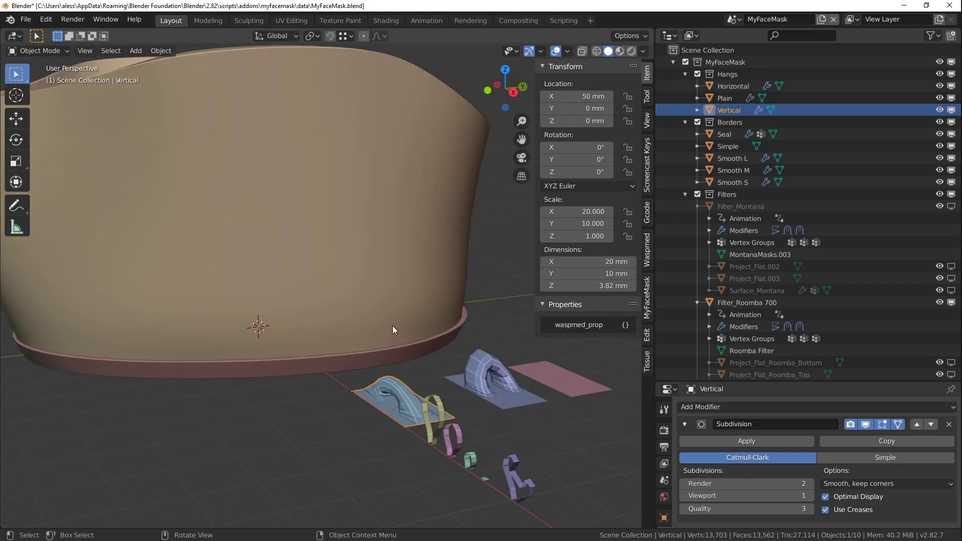
middle_click_drag(420, 314, 332, 225)
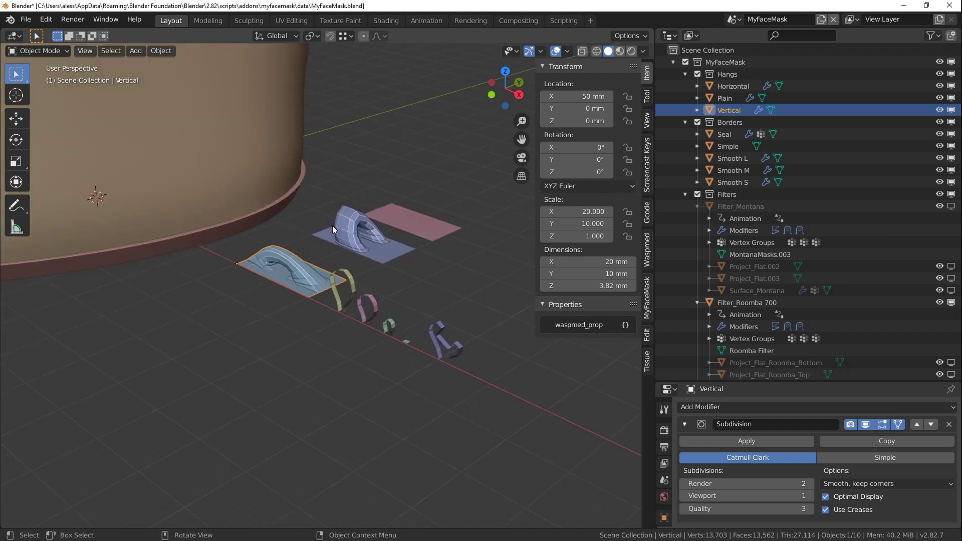
scroll(371, 295, "up", 3)
mouse_move(370, 296)
middle_mouse_down()
mouse_move(372, 284)
mouse_move(359, 293)
middle_mouse_up()
scroll(359, 293, "up", 3)
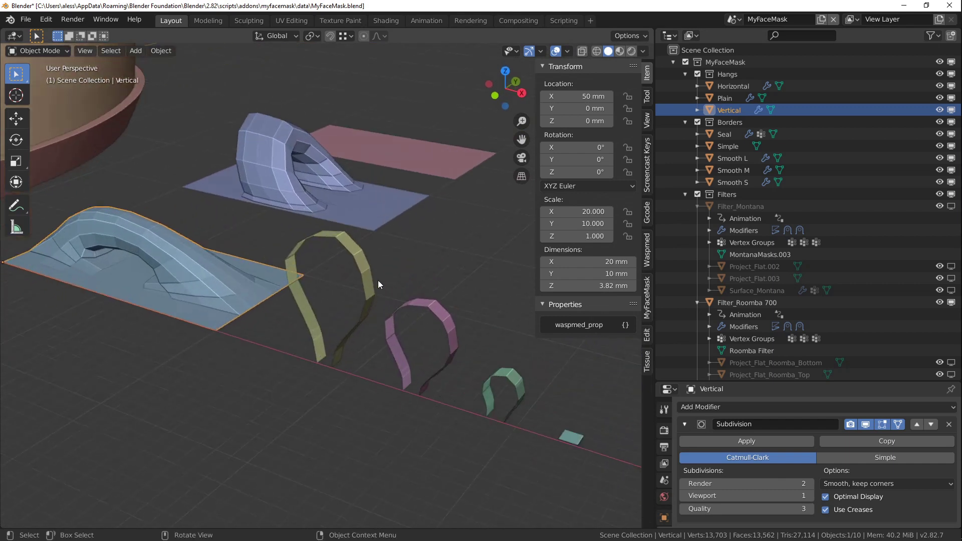
- Select the Seal, Simple, Smooth L, Smooth M and Smooth S borders in turn to identify each profile
left_click(724, 133)
scroll(371, 230, "down", 3)
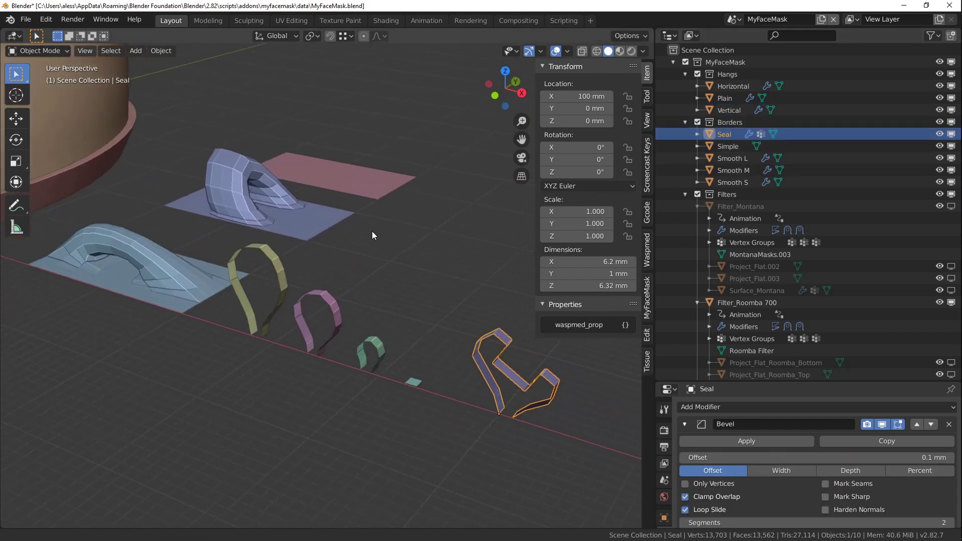
left_click(724, 146)
left_click(733, 159)
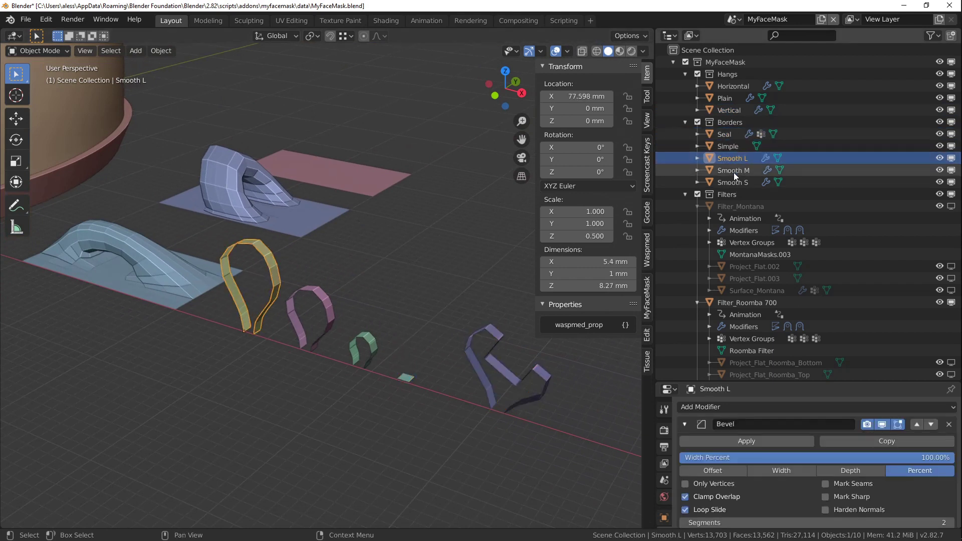
left_click(734, 170)
left_click(734, 183)
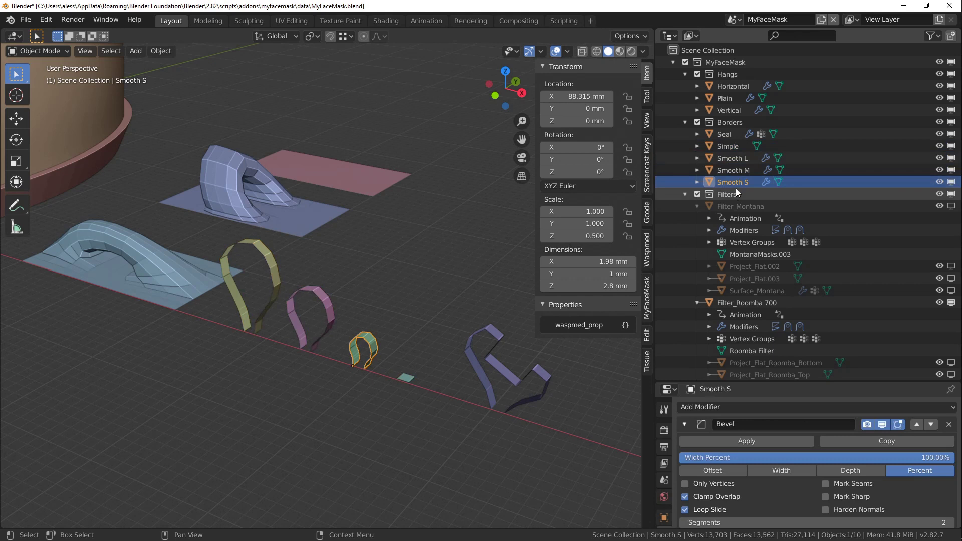
scroll(290, 235, "down", 5)
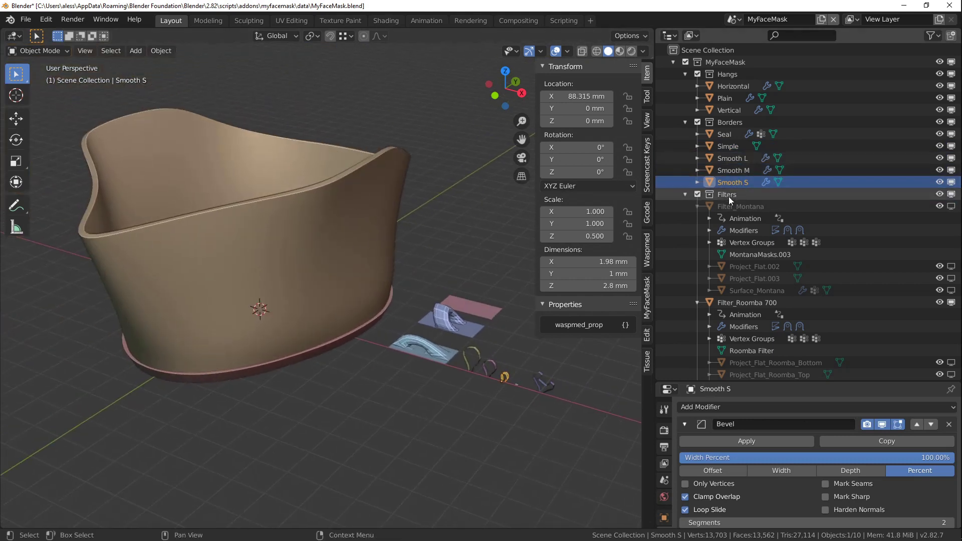
- Select the Filters collection and its Filter_Roomba 700 object, and inspect the filter part from the underside of the mask
left_click(728, 195)
middle_click_drag(425, 211, 387, 214)
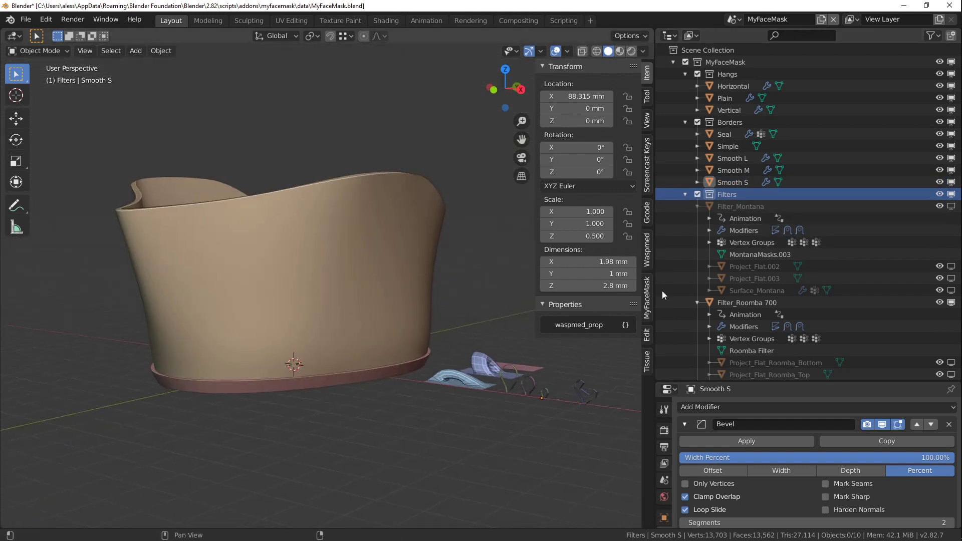
scroll(739, 302, "down", 5)
scroll(739, 303, "down", 1)
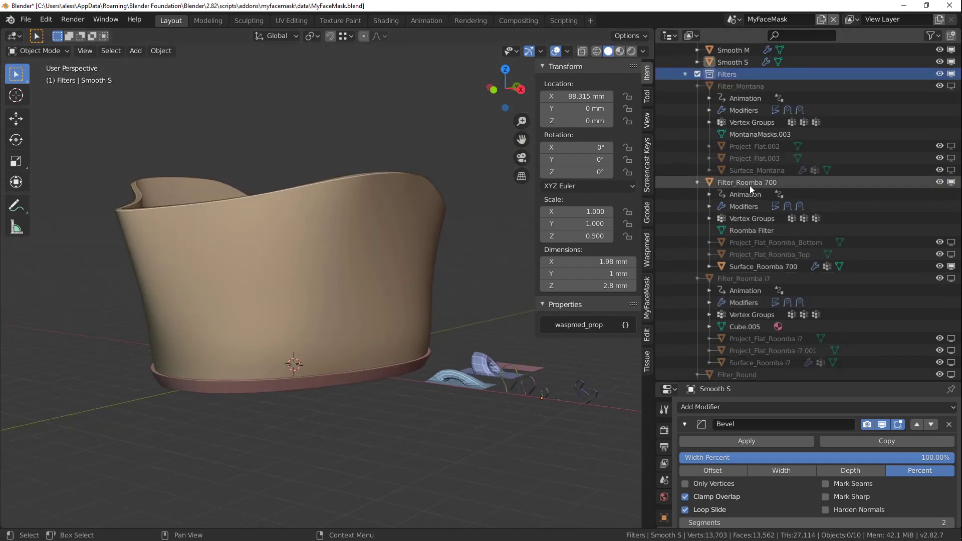
left_click(749, 183)
middle_click_drag(413, 327, 317, 368)
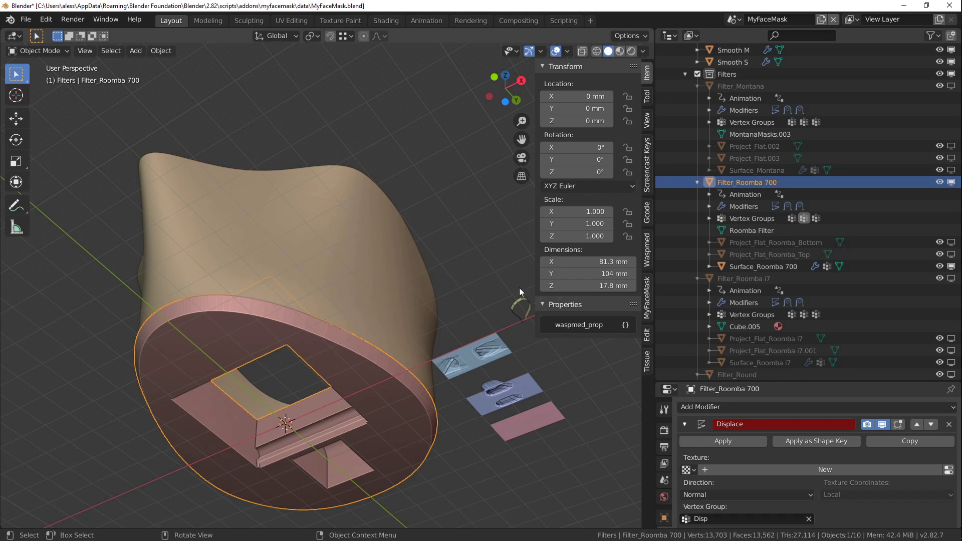
- Select Surface_Roomba 700, alternate the selection between it and the filter base, and compare both parts from several angles
left_click(751, 267)
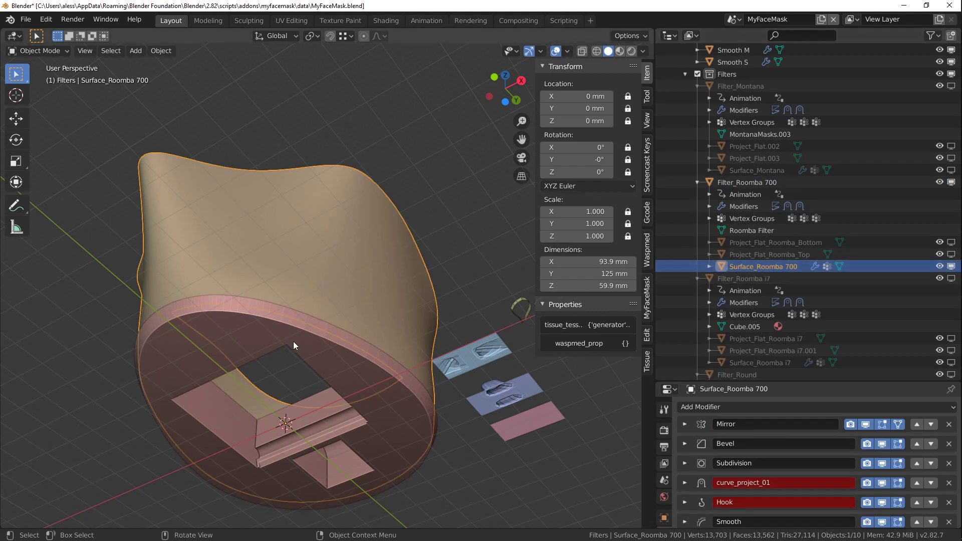
left_click(225, 330)
left_click(241, 254)
left_click(233, 317)
left_click(241, 251)
left_click(238, 321)
left_click(256, 277)
left_click(243, 321)
left_click(257, 258)
middle_click_drag(257, 259, 438, 252)
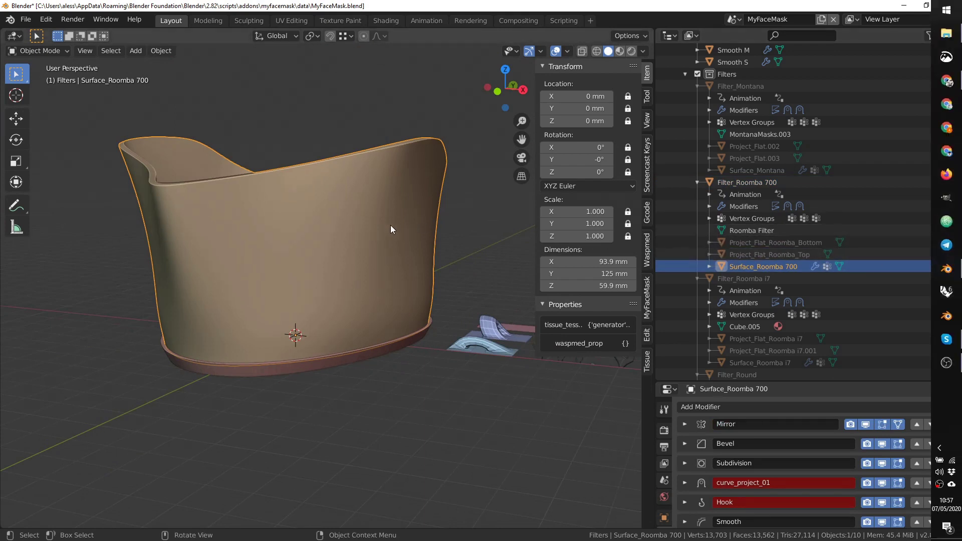
middle_click_drag(366, 231, 369, 260)
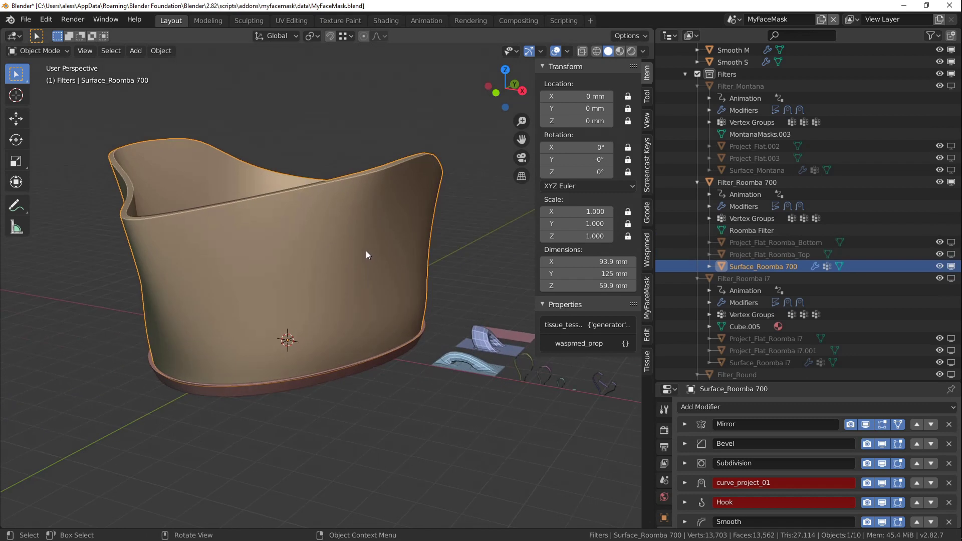
middle_click_drag(331, 243, 419, 309)
- Select the Vertical hang, inspect its mesh briefly in Edit Mode, and return to Object Mode
scroll(306, 241, "down", 6)
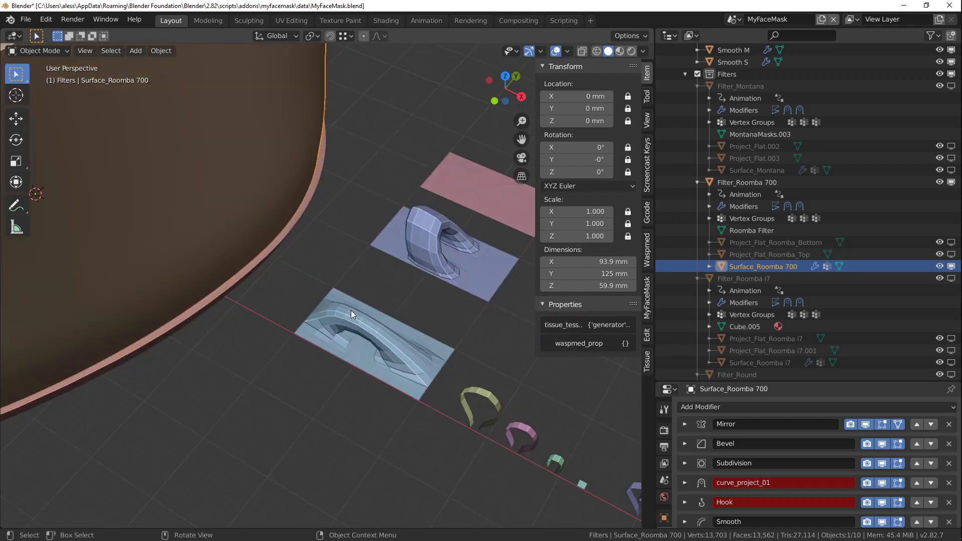
left_click(351, 314)
middle_click_drag(413, 278, 326, 281)
scroll(325, 281, "down", 2)
scroll(716, 254, "up", 5)
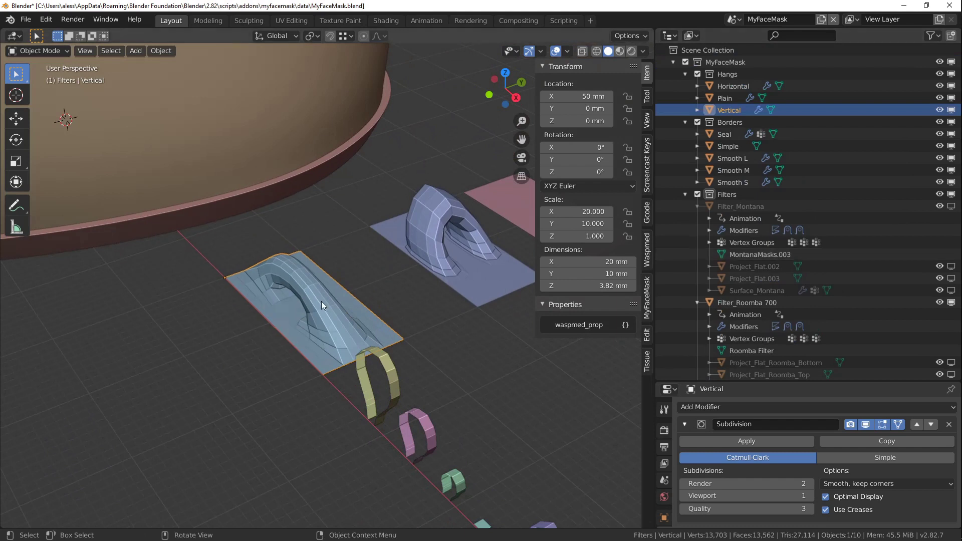
scroll(325, 309, "up", 3)
middle_click_drag(325, 309, 296, 332)
key("Tab")
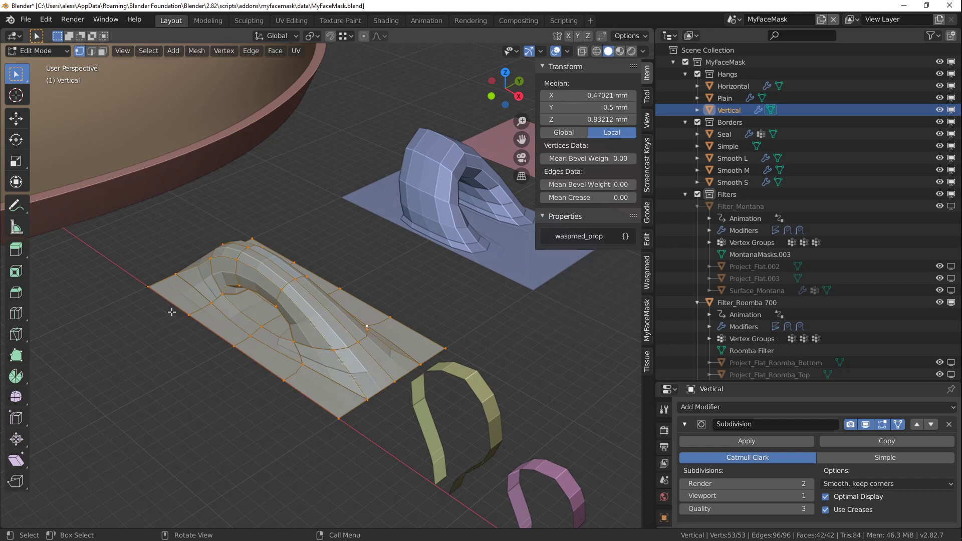
scroll(168, 297, "down", 2)
key("Tab")
- Turn on the Wireframe overlay for all objects in the viewport
scroll(317, 429, "up", 5)
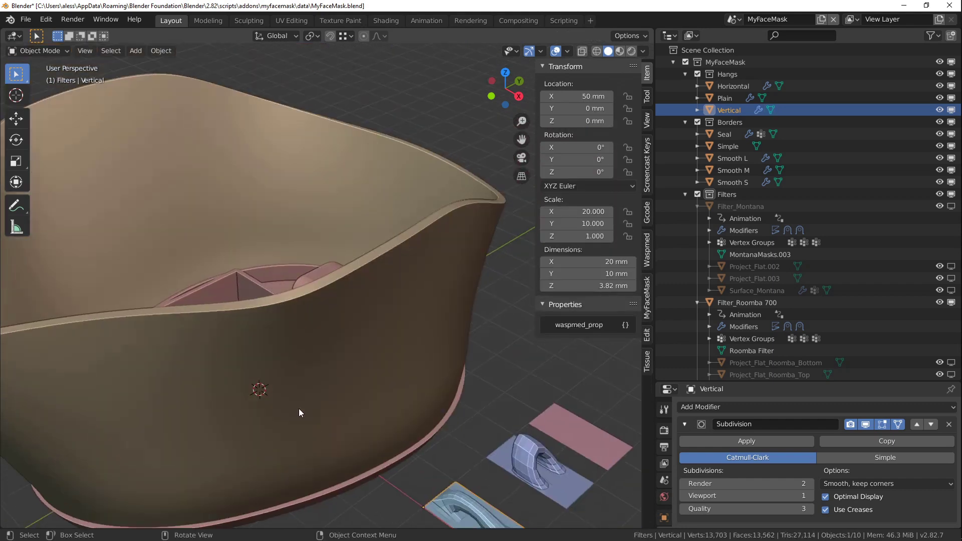
middle_click_drag(293, 363, 293, 350)
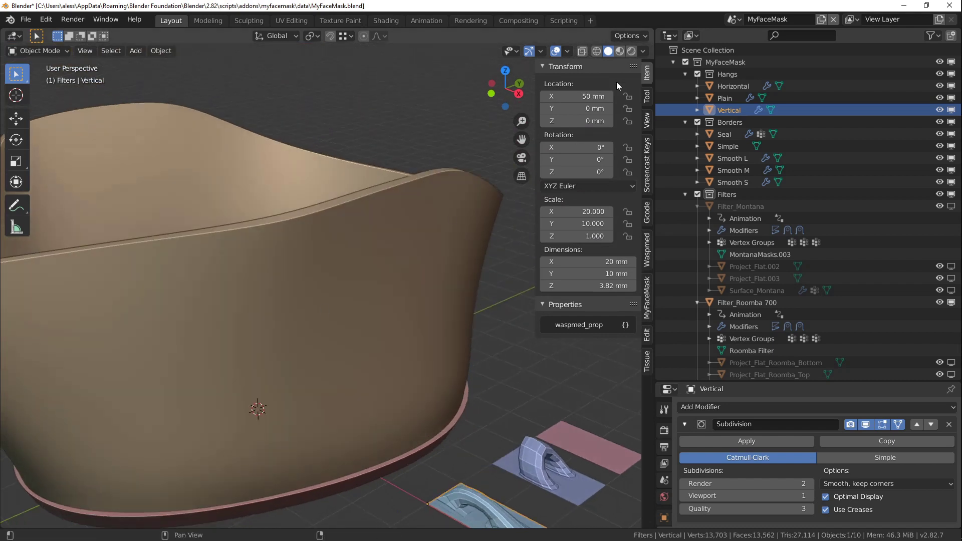
left_click(566, 51)
left_click(494, 249)
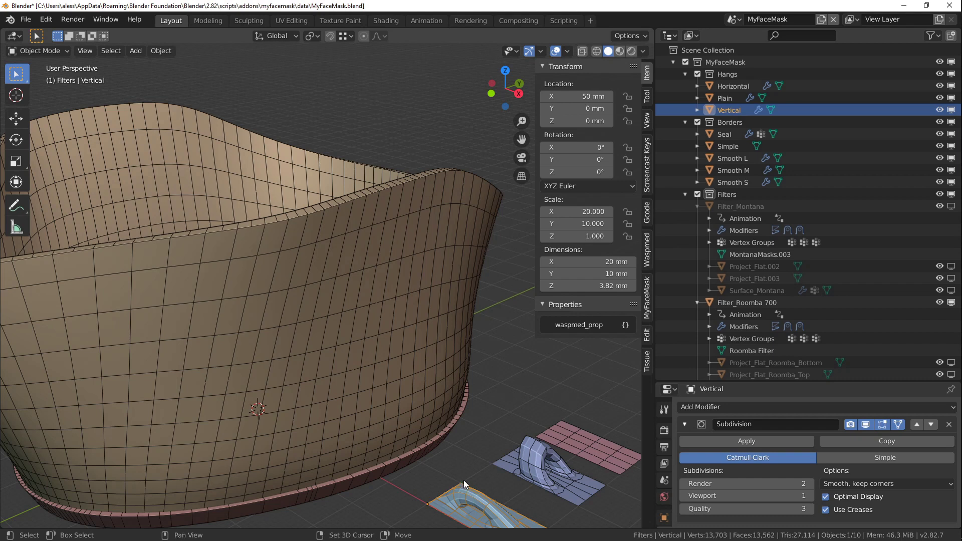
- Examine the face topology of the Vertical, Horizontal and Plain hangs against the mask body's wireframe
scroll(372, 362, "down", 3)
scroll(409, 401, "up", 5)
middle_click_drag(409, 400, 302, 306, "shift")
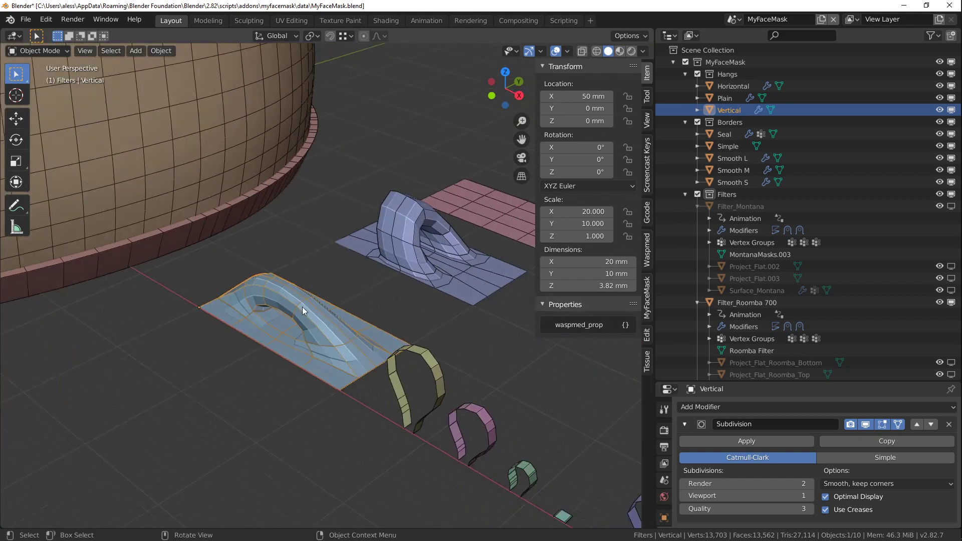
middle_click_drag(470, 265, 418, 302)
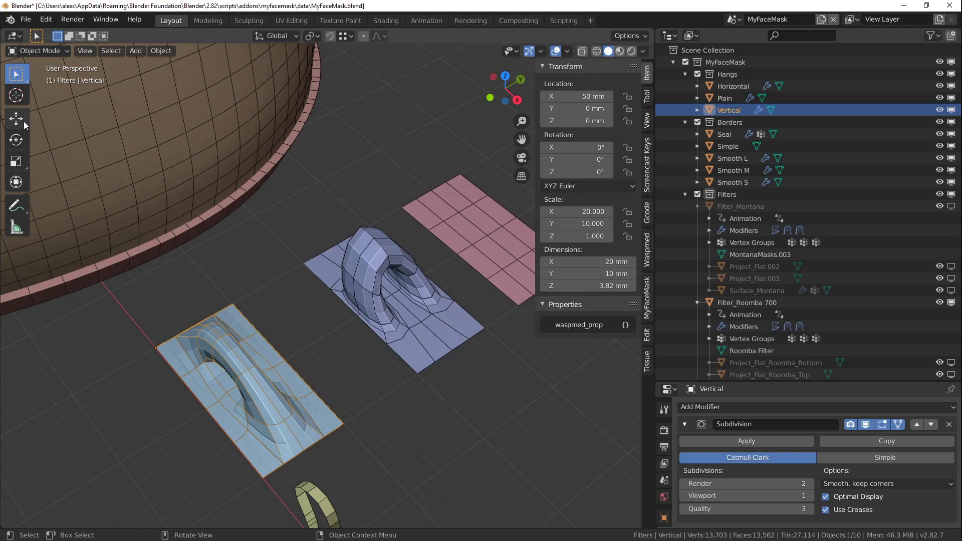
scroll(155, 179, "down", 2)
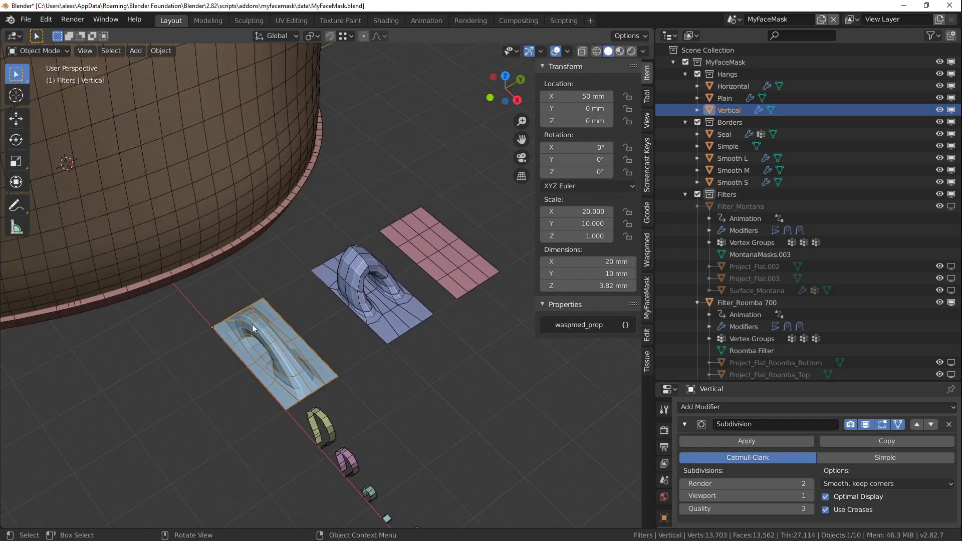
scroll(102, 183, "down", 2)
middle_click_drag(135, 195, 143, 174, "shift")
scroll(259, 254, "up", 3)
middle_click_drag(291, 270, 257, 252, "shift")
scroll(301, 245, "up", 4)
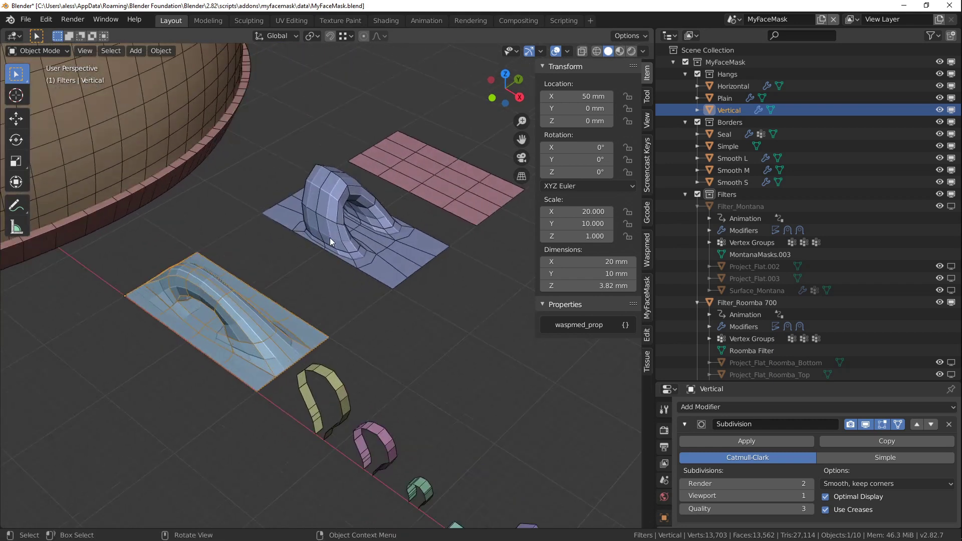
- Compare the Horizontal and Vertical hangs, leaving Vertical selected, and enlarge the Properties editor around its Subdivision modifier settings
left_click(343, 205)
scroll(425, 284, "down", 1)
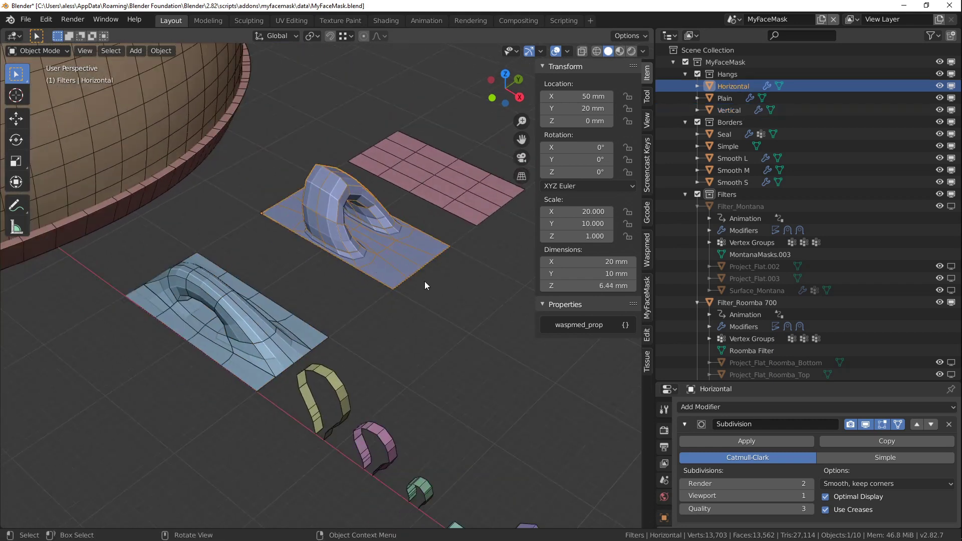
left_click(249, 342)
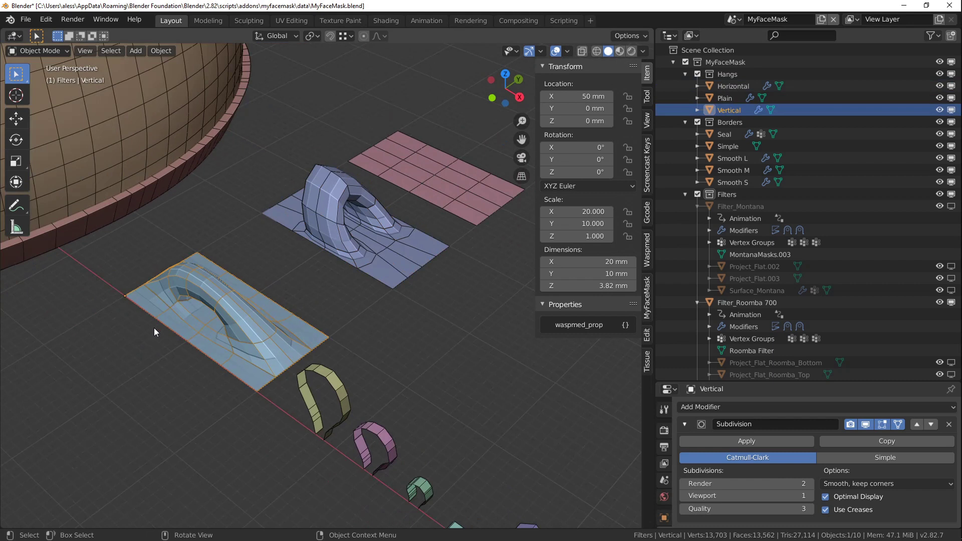
left_click_drag(681, 382, 681, 179)
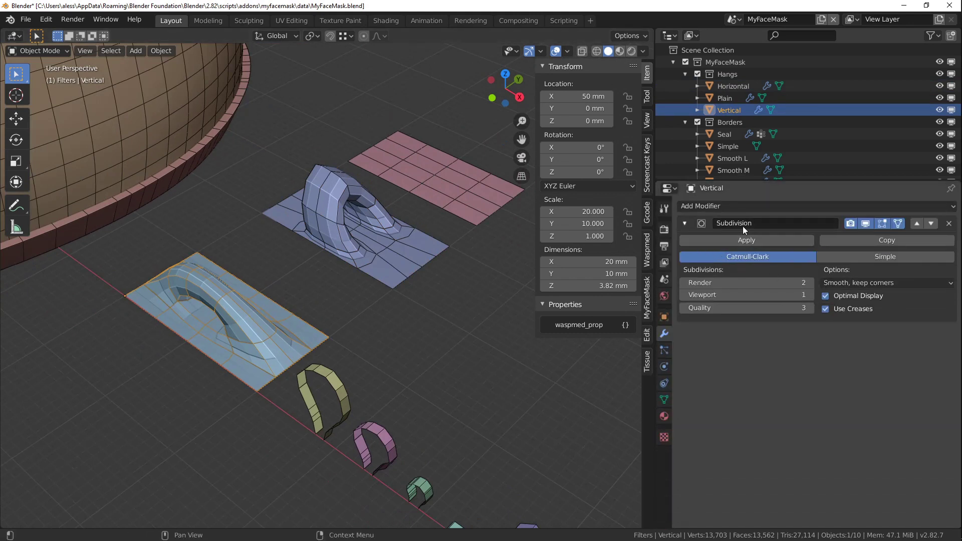
- Turn off Optimal Display in the Vertical hang's Subdivision modifier and examine its subdivided wireframe from several angles
left_click(825, 296)
scroll(260, 304, "up", 5)
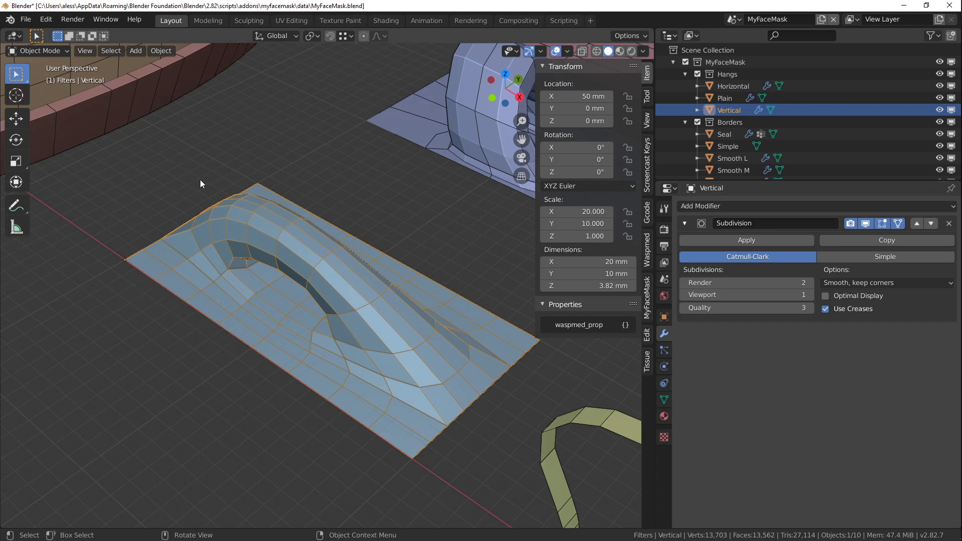
middle_click_drag(139, 266, 139, 346)
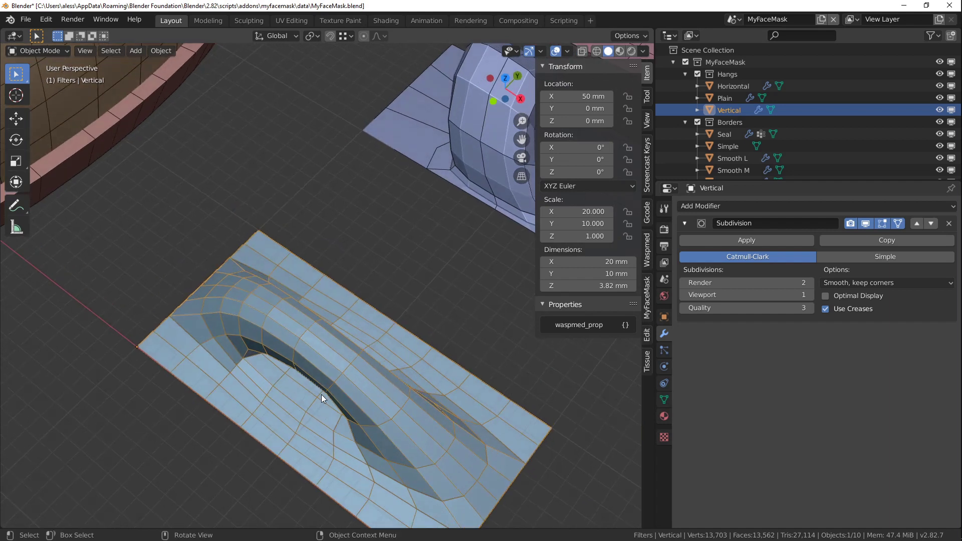
scroll(286, 349, "down", 2)
middle_click_drag(287, 350, 422, 230)
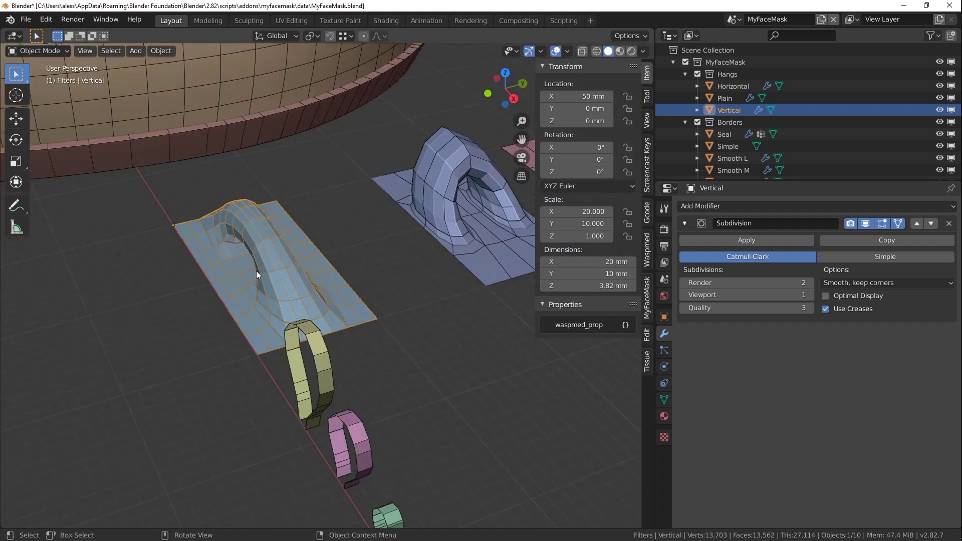
key("shift+d")
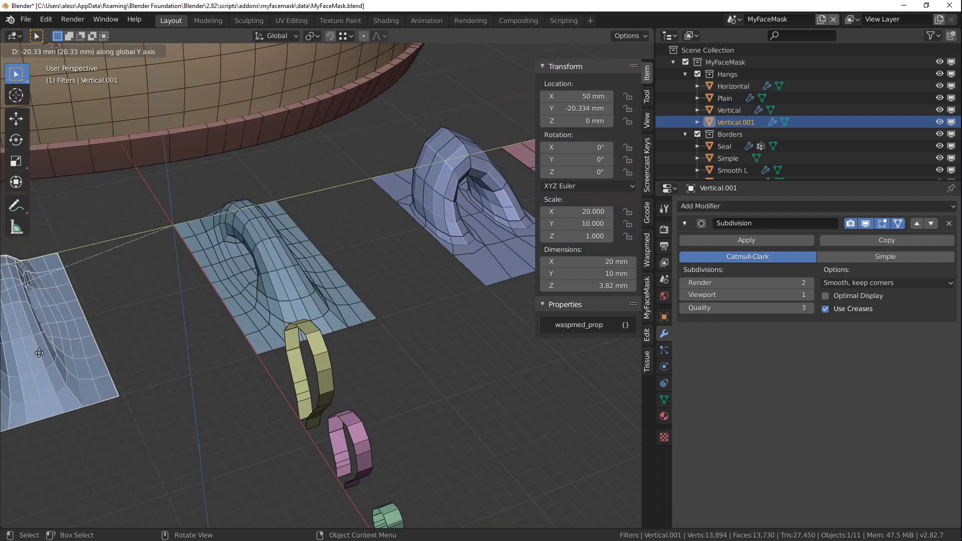
key("y")
left_click(59, 373)
middle_click_drag(62, 373, 290, 328)
key("Tab")
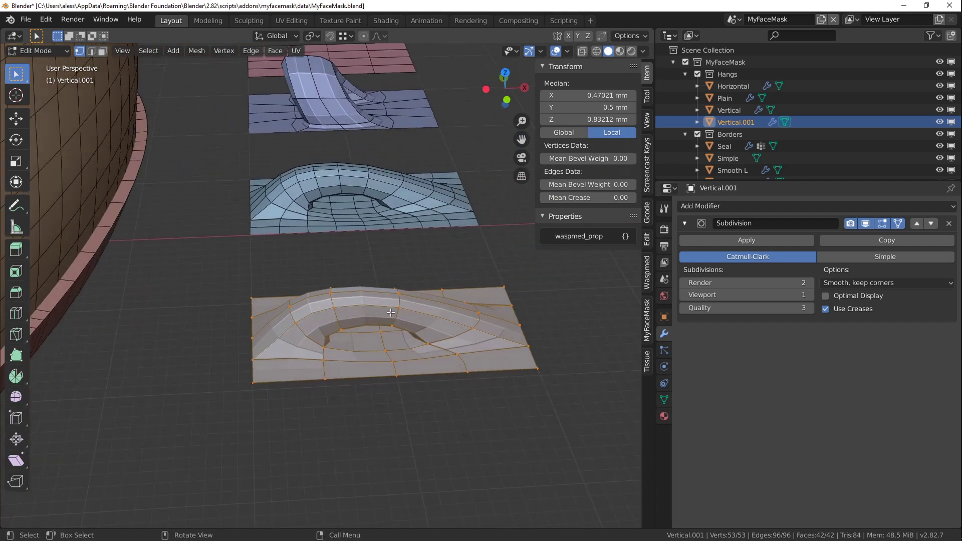
key("Tab")
key("Delete")
- Duplicate the Plain hang and place the copy about 55.5 mm away in the negative Y direction, in front of the Vertical hang
scroll(364, 281, "up", 5, "shift")
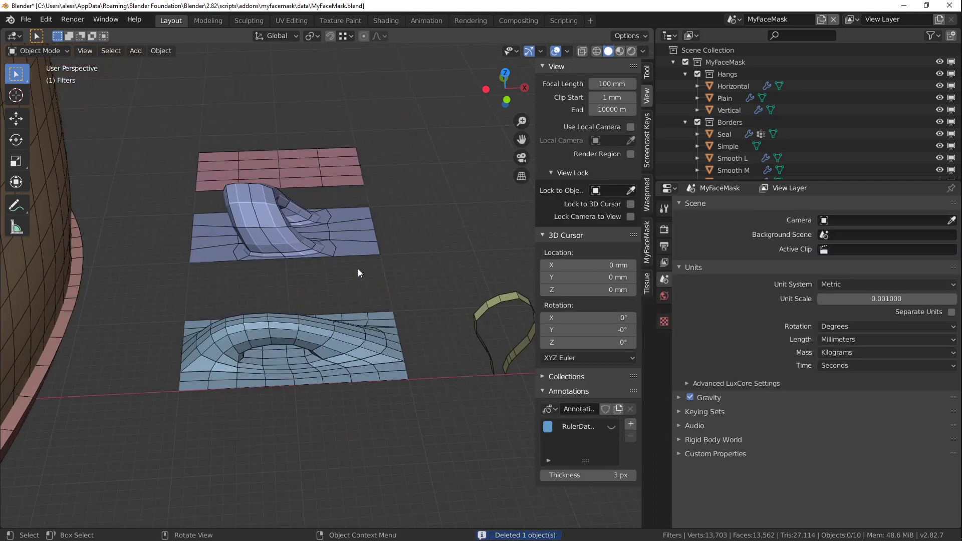
left_click(330, 169)
middle_click_drag(293, 272, 343, 228)
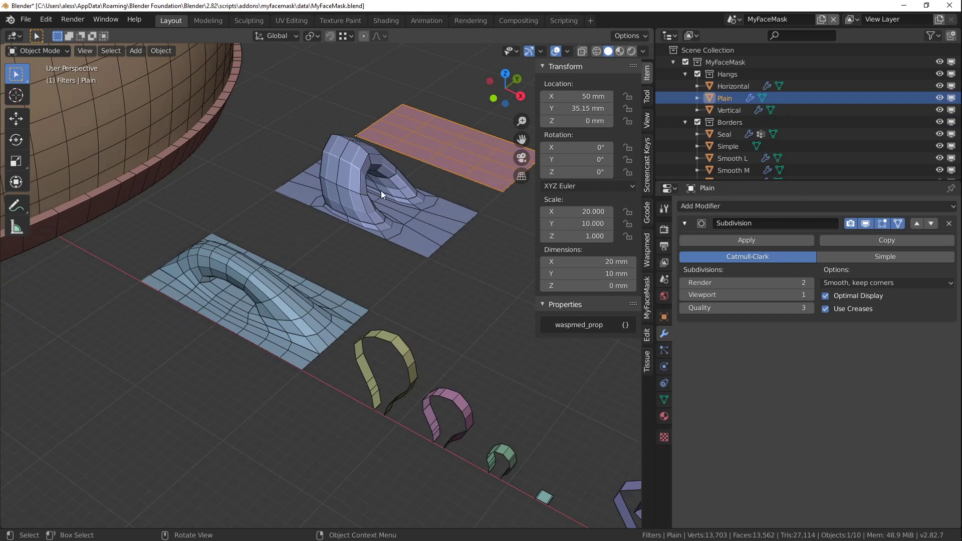
scroll(425, 202, "down", 2)
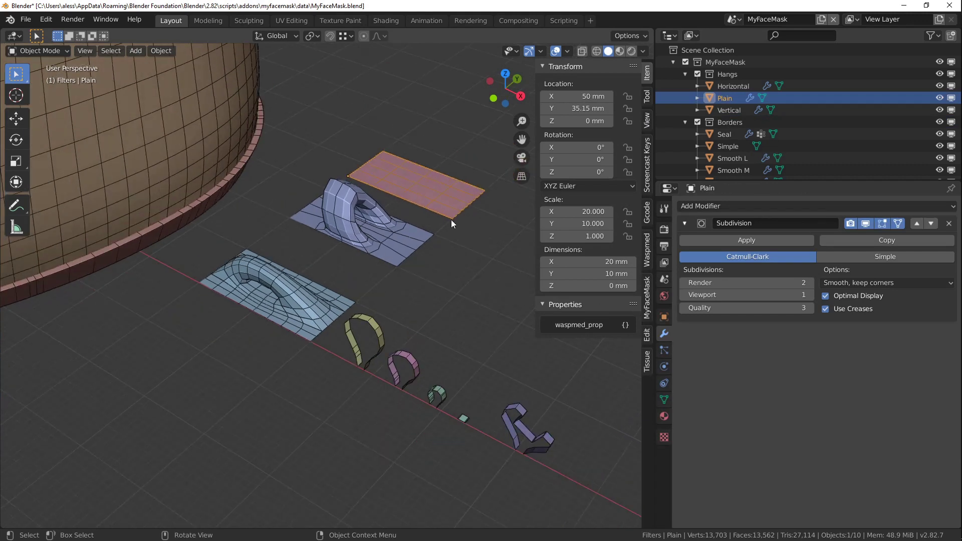
key("shift+d")
key("y")
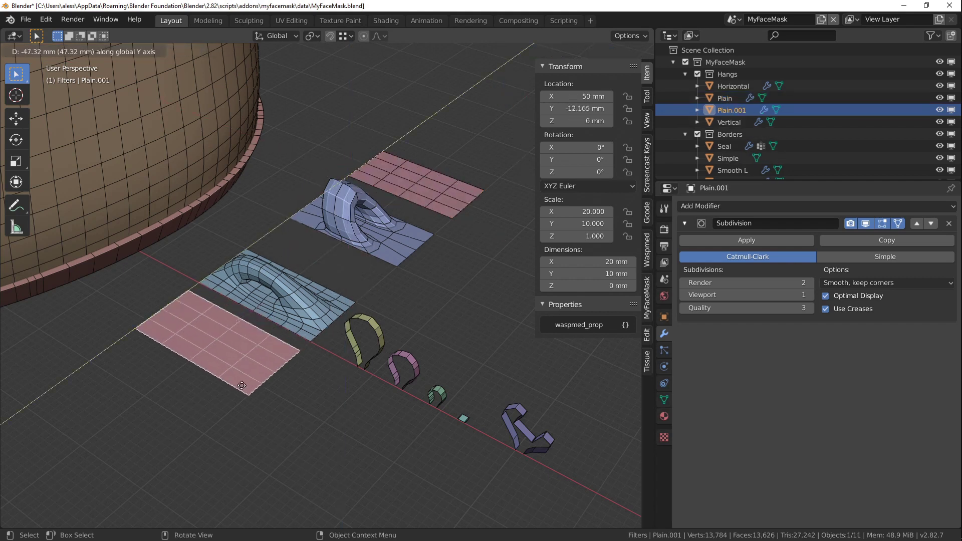
left_click(210, 426)
middle_click_drag(209, 426, 318, 305, "shift")
scroll(318, 305, "up", 3)
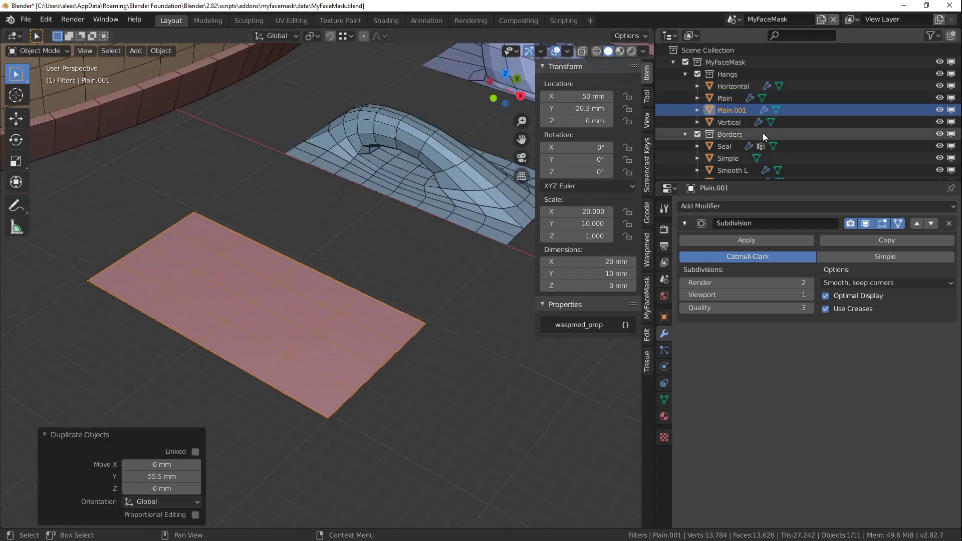
- Rename the duplicated plain hang as Custom Hang
double_click(735, 110)
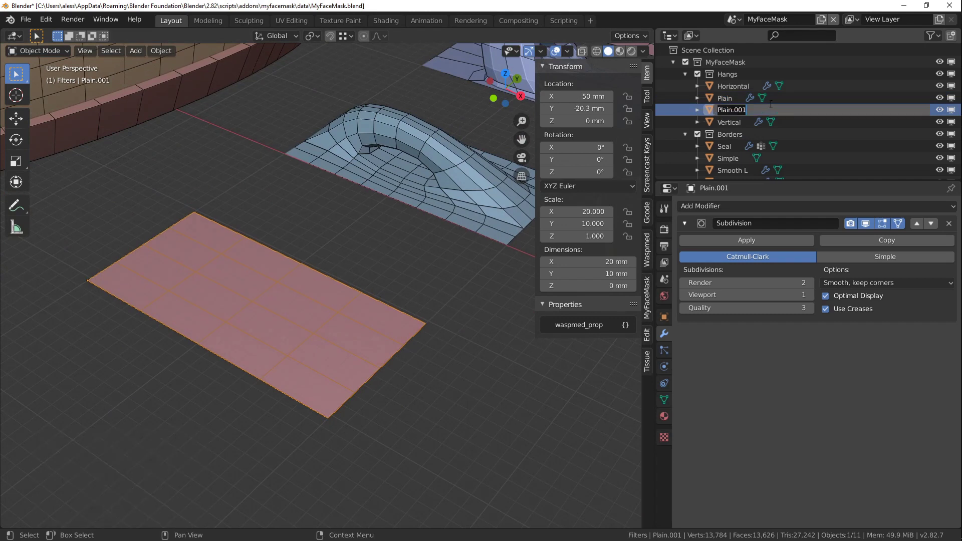
type("Custom")
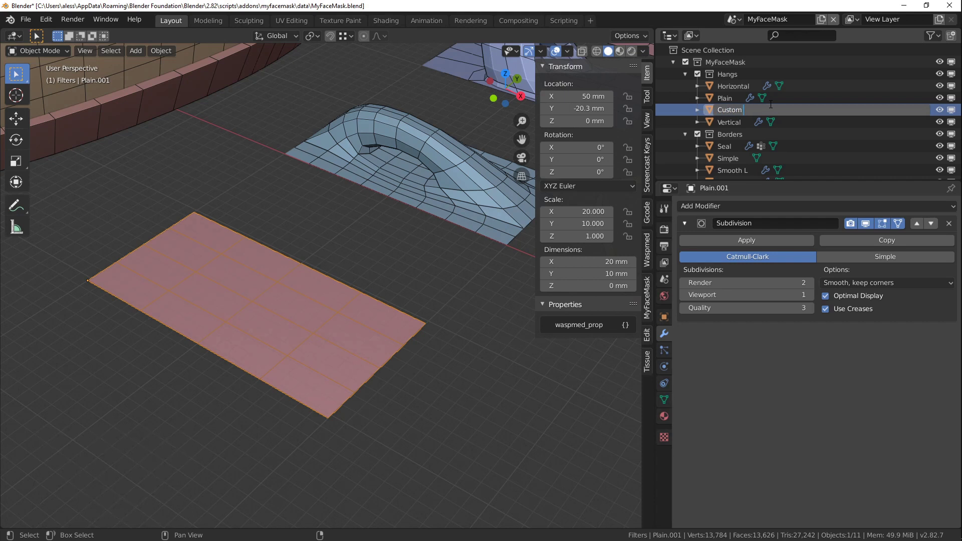
type(" Hang")
key("Return")
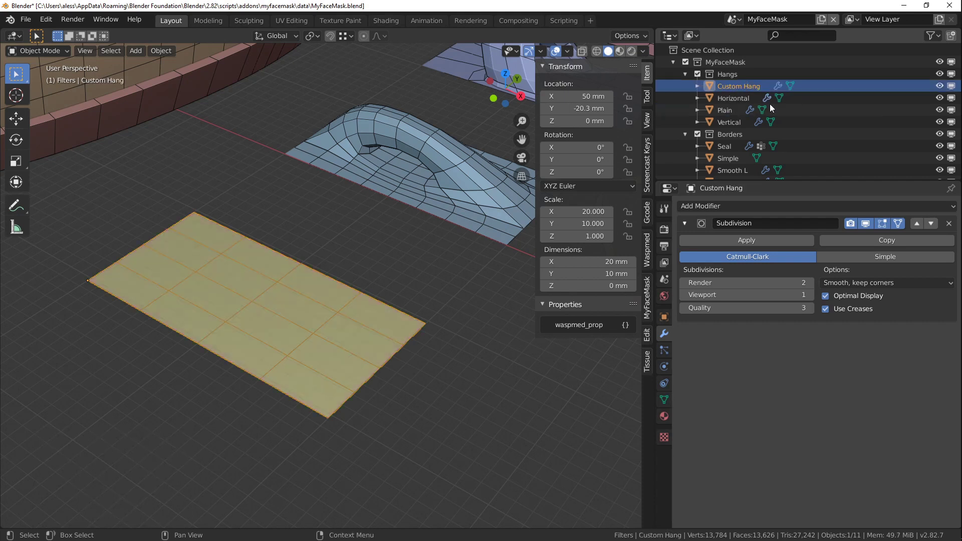
- In Edit Mode, extrude the four central faces of Custom Hang upward in two stages, the second about 1.98 mm
key("Tab")
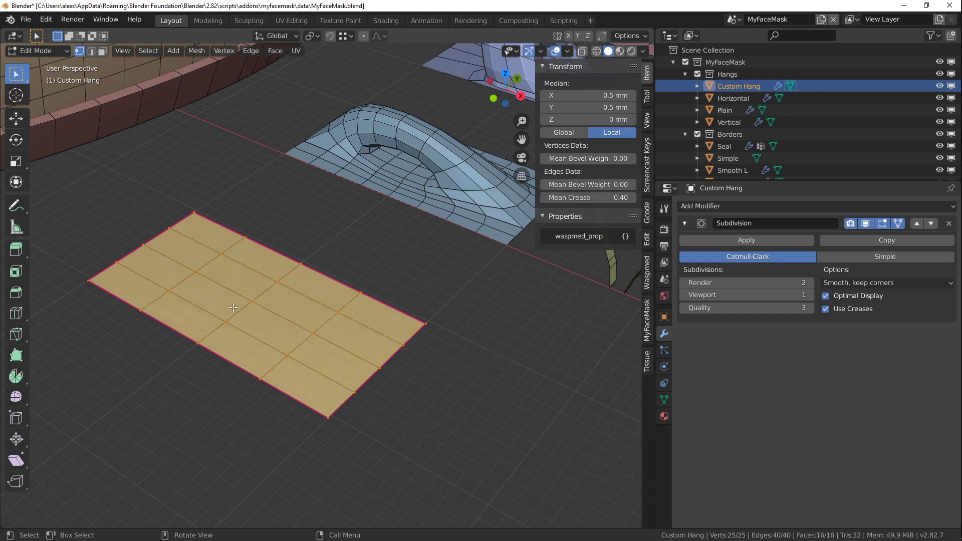
key("3")
left_click(210, 297)
left_click(237, 277, "shift")
left_click(294, 307, "shift")
left_click(269, 329, "shift")
key("e")
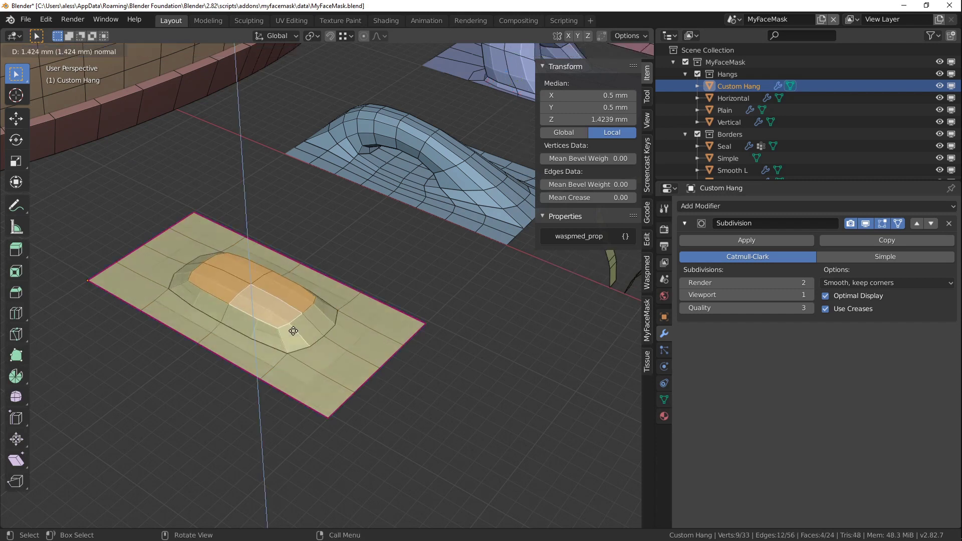
left_click(320, 310)
key("e")
left_click(291, 319)
- Scale up the top faces of Custom Hang to overhang the stem, and extrude them about 1.4 mm further up
middle_click_drag(291, 319, 254, 311)
key("s")
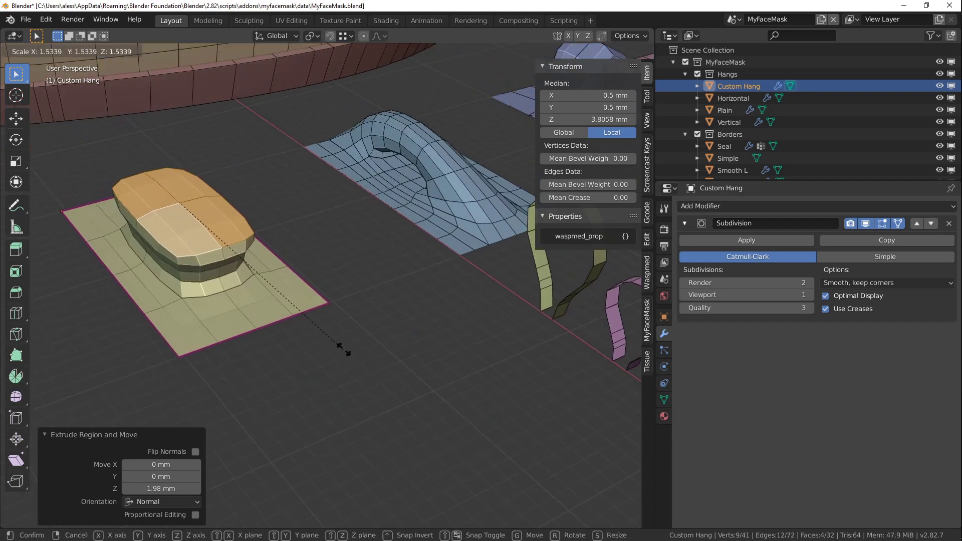
left_click(358, 357)
middle_click_drag(217, 344, 242, 299)
key("e")
left_click(260, 331)
- Add two edge loops around the head's side band, slid near its lower rim (factor 0.914) and upper rim (factor -0.734)
key("ctrl+r")
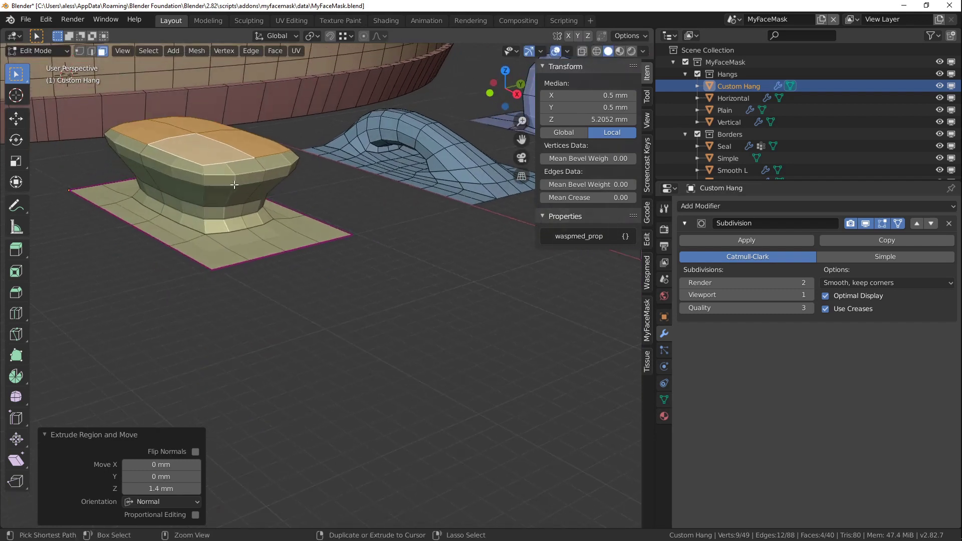
left_click(202, 186)
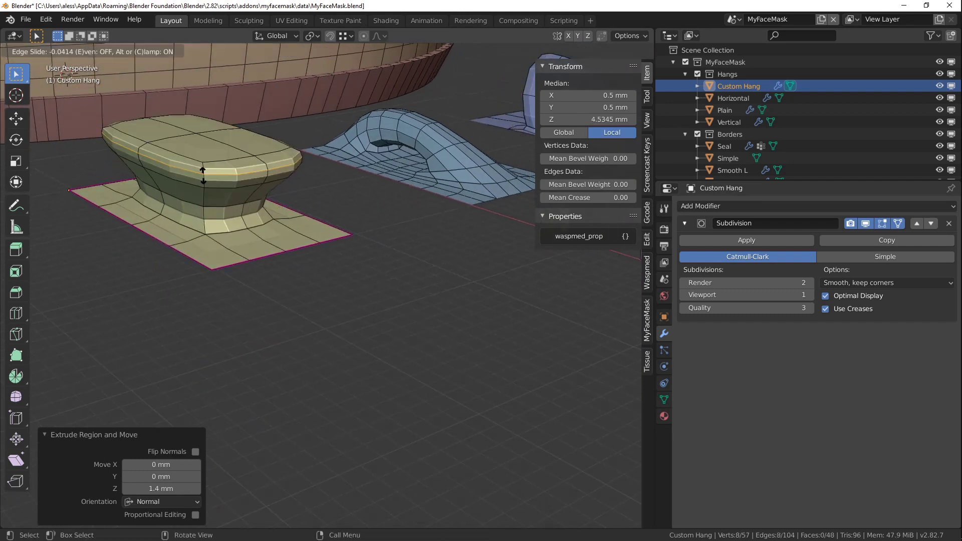
left_click(202, 187)
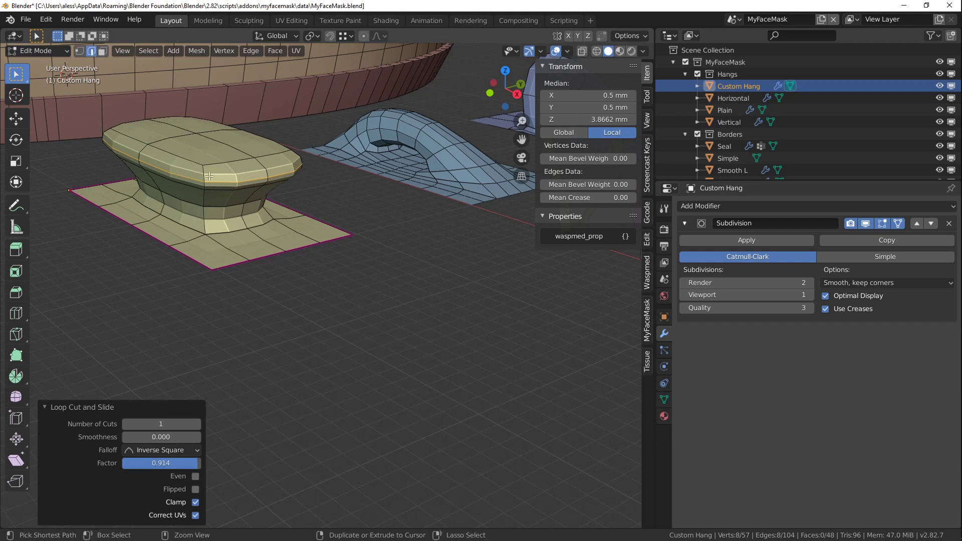
key("ctrl+r")
left_click(208, 167)
left_click(208, 167)
middle_click_drag(209, 166, 266, 251)
scroll(273, 260, "up", 3)
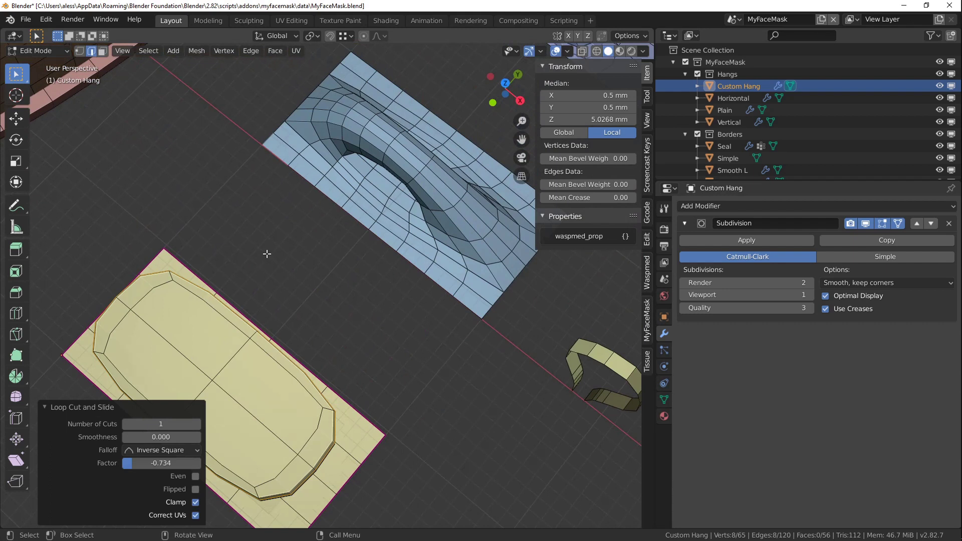
- Examine the Custom Hang's head from above and from the side, checking it briefly in Object Mode
middle_click_drag(275, 287, 256, 361)
middle_click_drag(221, 320, 212, 284)
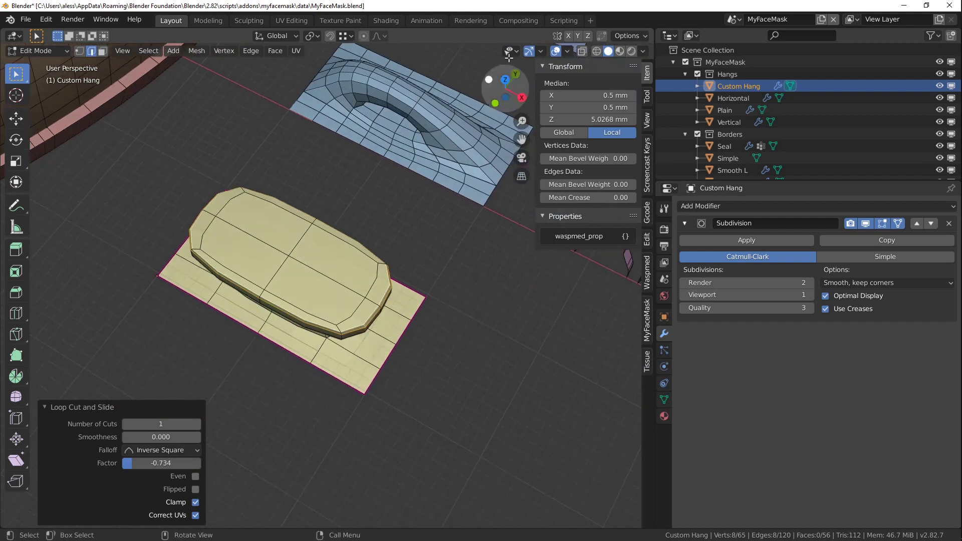
left_click(506, 79)
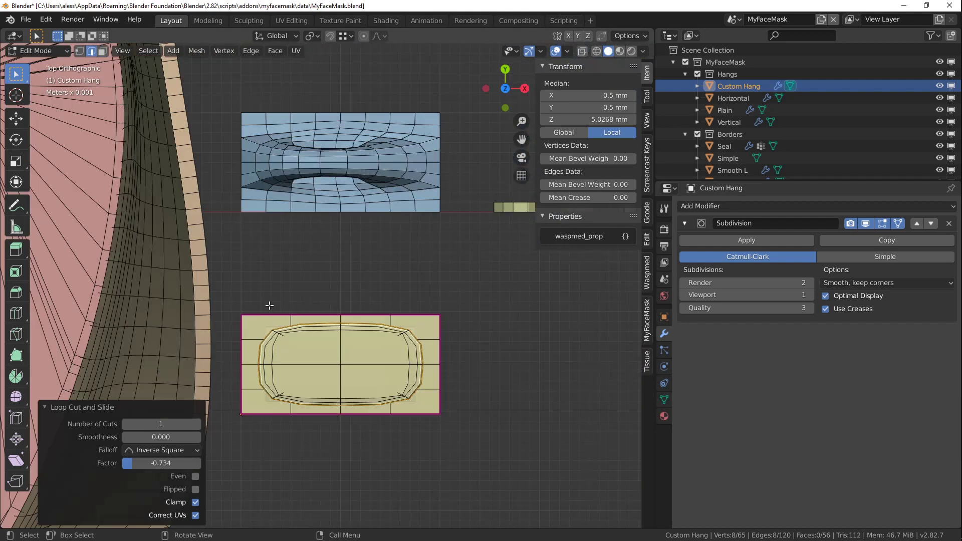
scroll(355, 345, "up", 2)
key("KP_Decimal")
key("Tab")
middle_click_drag(330, 249, 296, 312)
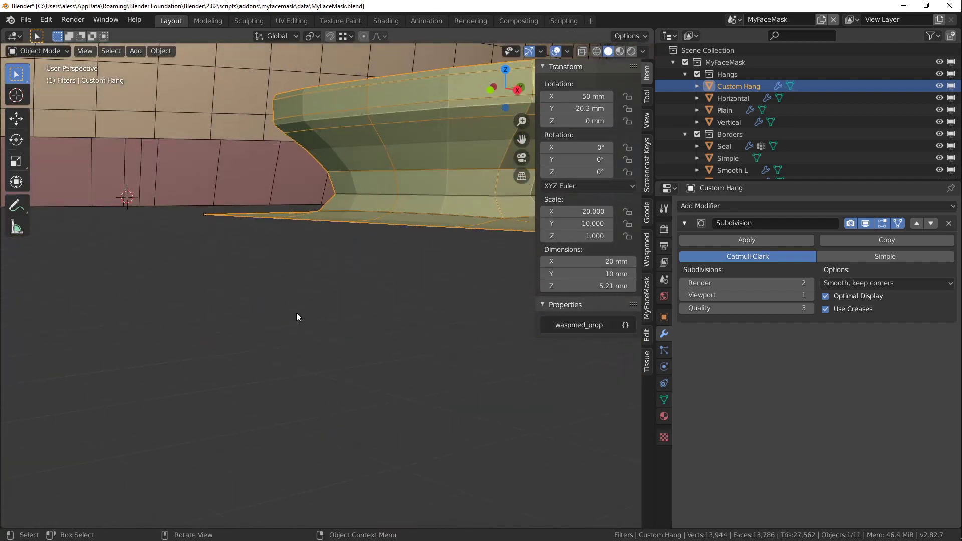
key("Tab")
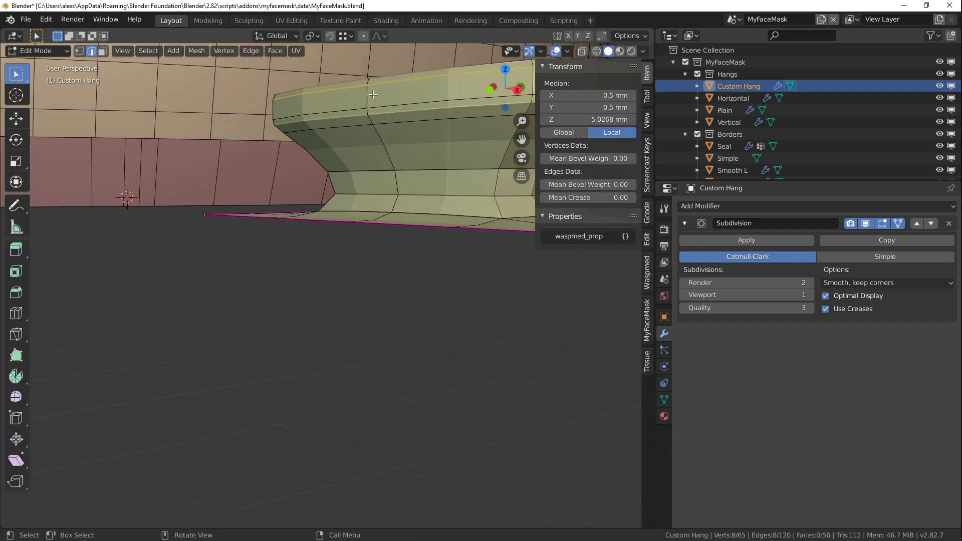
- Scale the head's central side edges on both long sides by about 1.269 along Y, and return to Object Mode
left_click(369, 80, "alt")
middle_click_drag(370, 80, 276, 173)
left_click(289, 224, "shift")
left_click(276, 173, "shift")
left_click(317, 151, "shift")
key("KP_7")
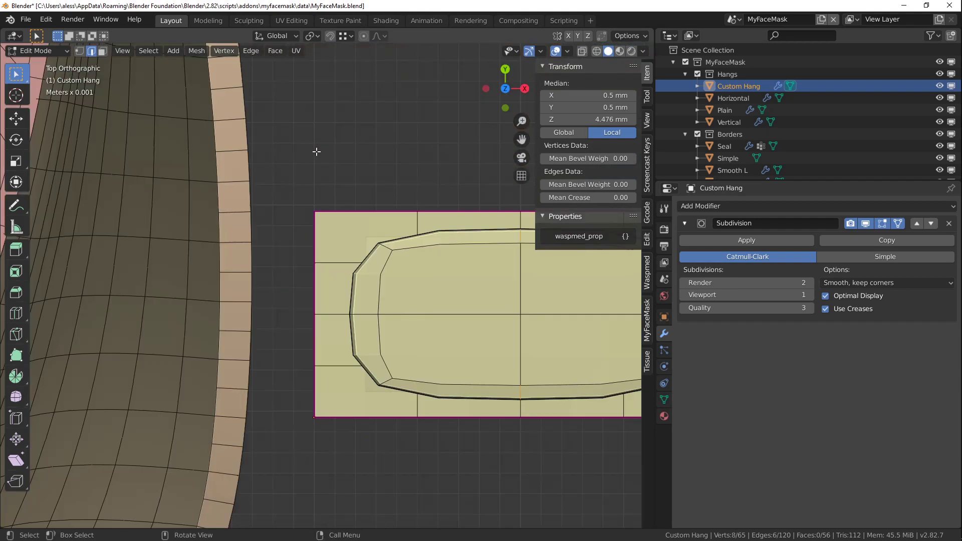
key("KP_Decimal")
key("s")
key("y")
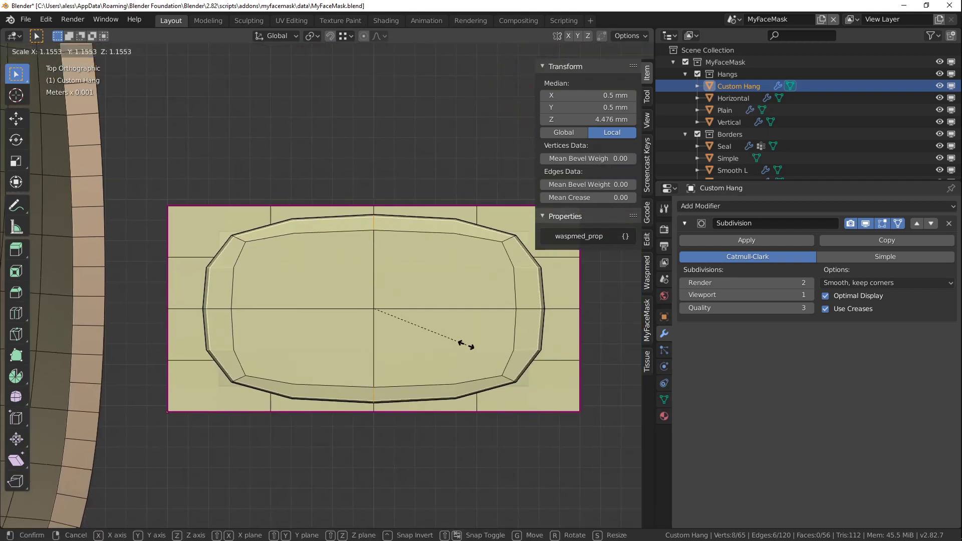
left_click(465, 368)
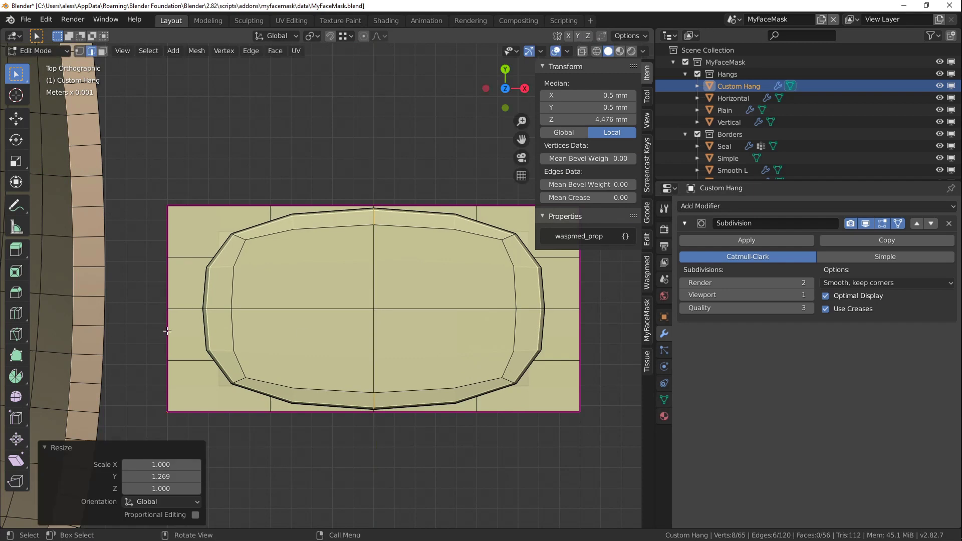
middle_click_drag(345, 336, 320, 335, "shift")
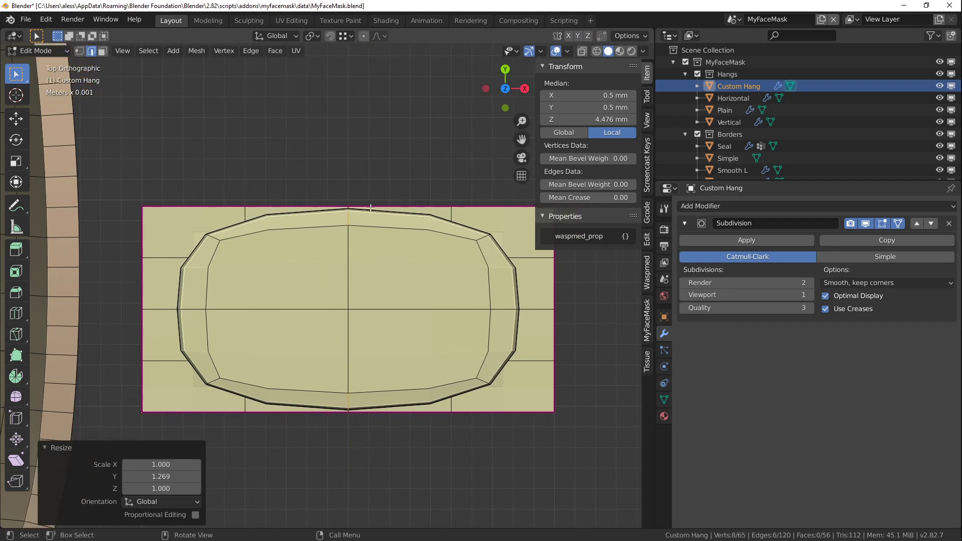
key("Tab")
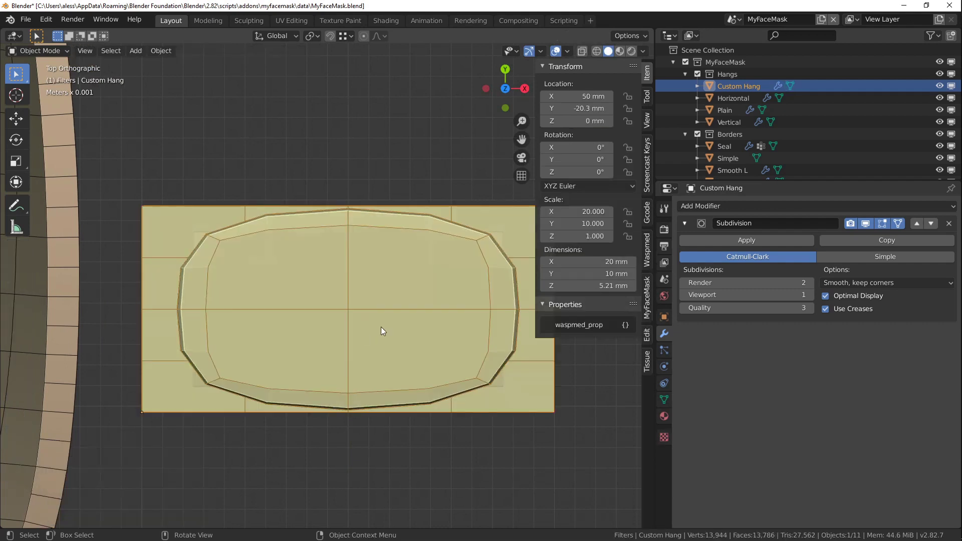
middle_click_drag(380, 327, 311, 251)
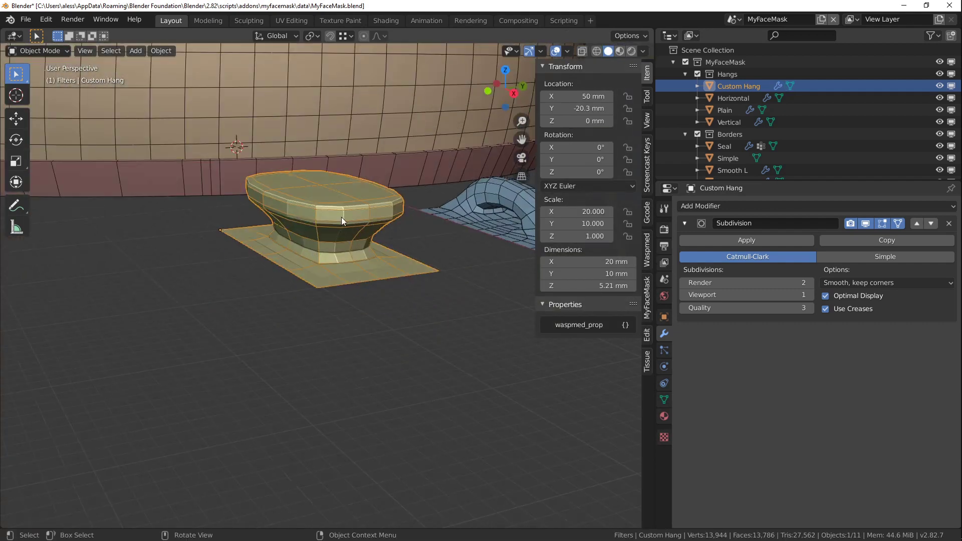
middle_click_drag(351, 253, 353, 305)
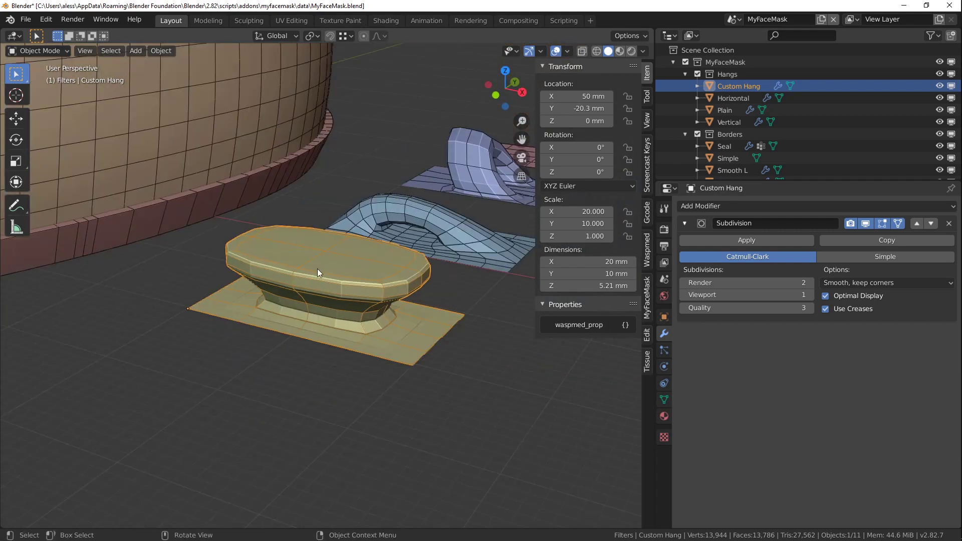
scroll(332, 253, "down", 4)
left_click(335, 248)
scroll(182, 304, "up", 2)
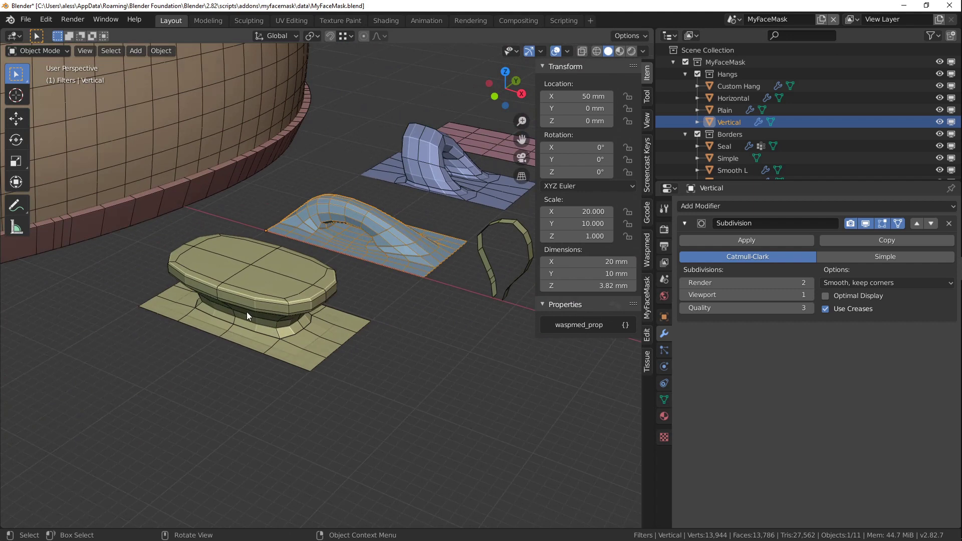
- Check the local coordinates of the Vertical hang's opposite base corner vertices in Edit Mode, and return to Object Mode
key("Tab")
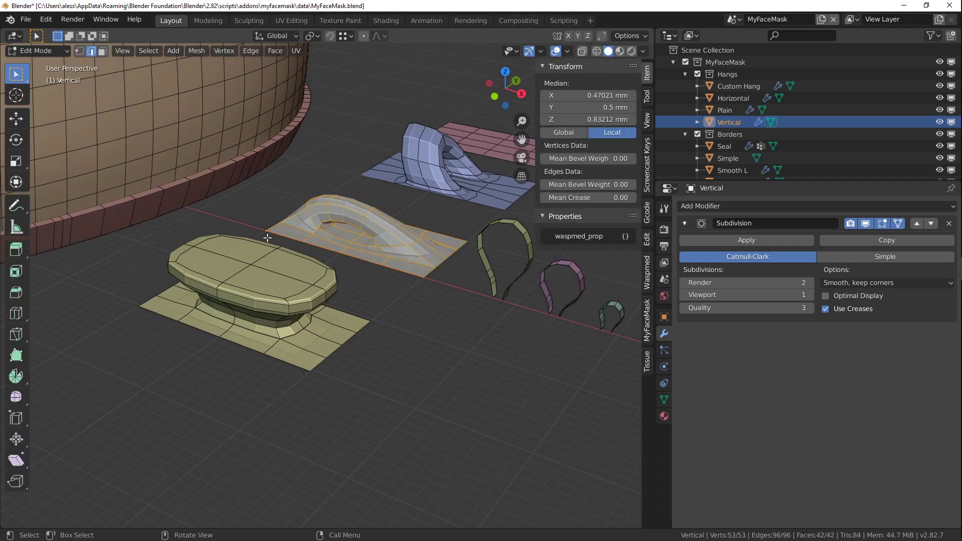
key("1")
left_click(267, 234)
middle_click_drag(330, 239, 281, 335)
middle_click_drag(348, 326, 484, 152)
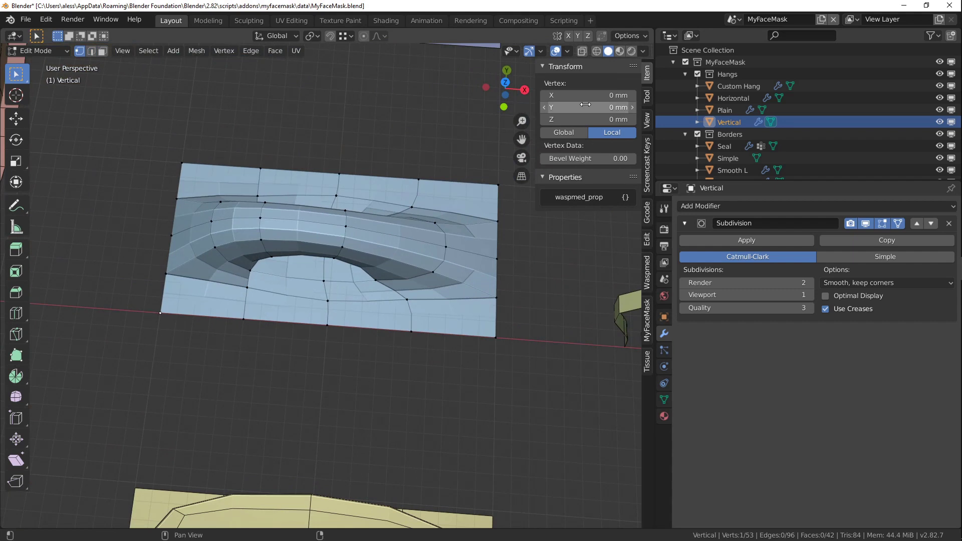
left_click(502, 179)
middle_click_drag(345, 230, 402, 397)
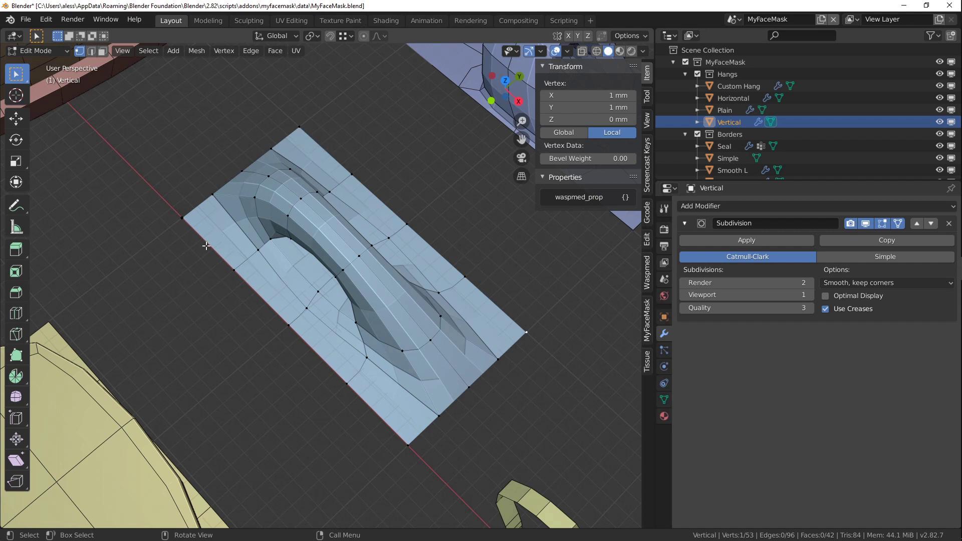
key("Tab")
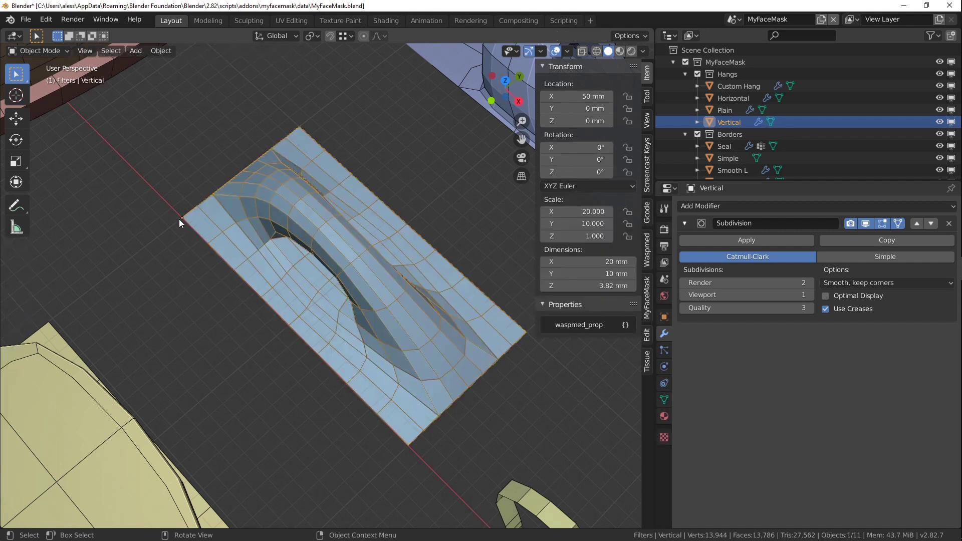
left_click(644, 38)
middle_click_drag(328, 351, 335, 275)
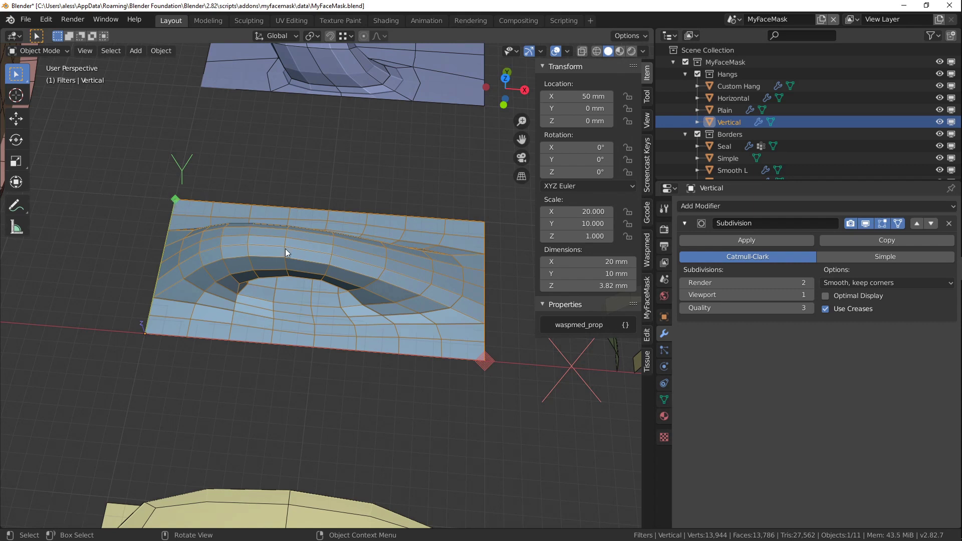
left_click(630, 36)
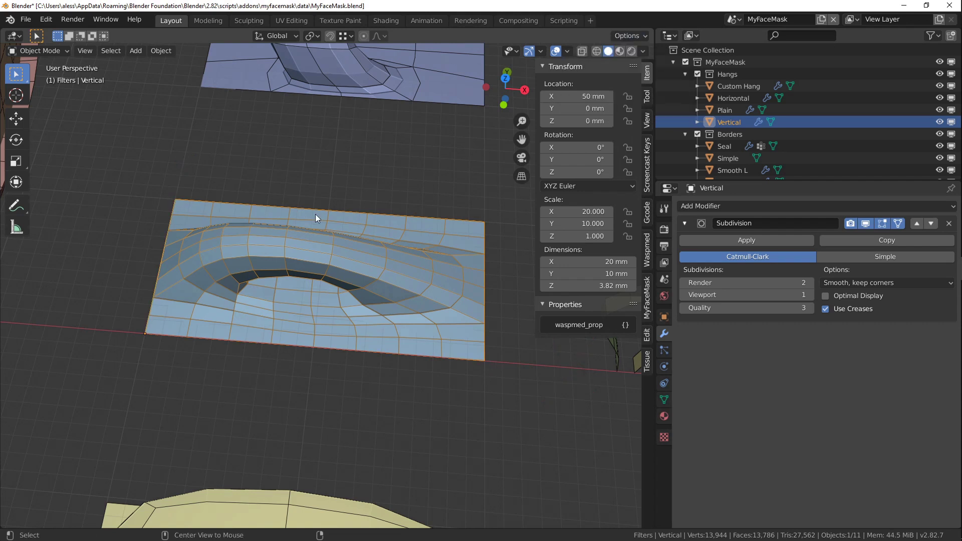
- Clear the Vertical hang's scale, inspect the unscaled shape, and undo the scale clearing
key("alt+s")
key("KP_Decimal")
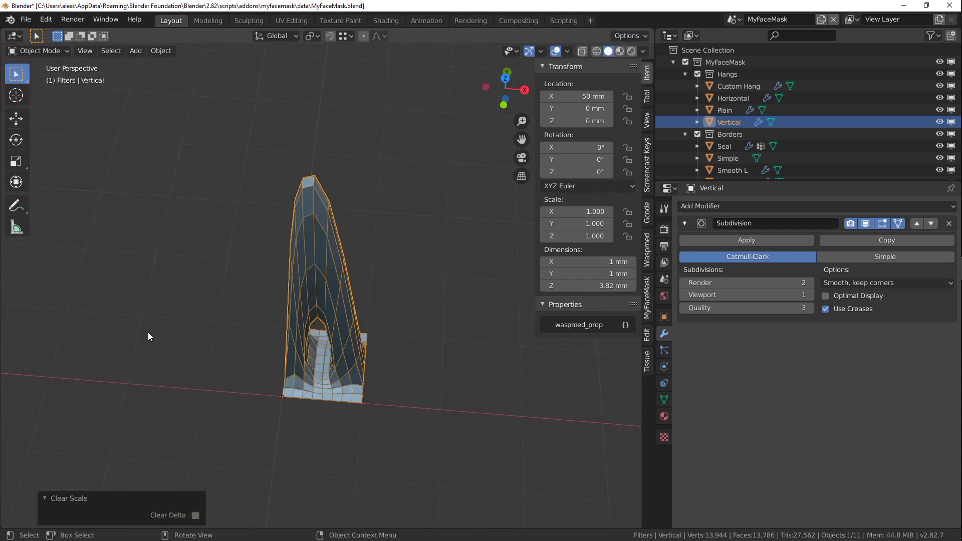
middle_click_drag(379, 467, 387, 361)
middle_click_drag(456, 373, 338, 390)
middle_click_drag(285, 184, 408, 179)
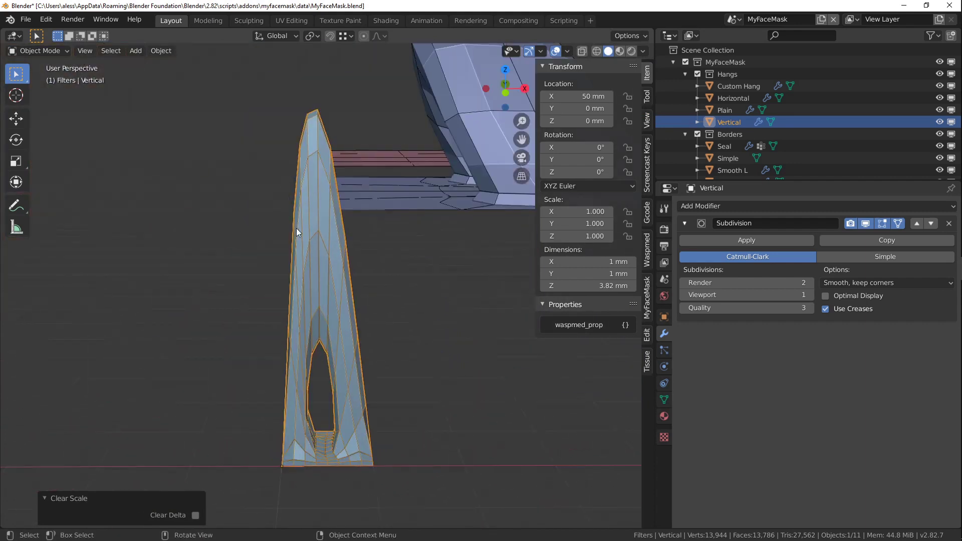
key("ctrl+z")
middle_click_drag(299, 229, 377, 257)
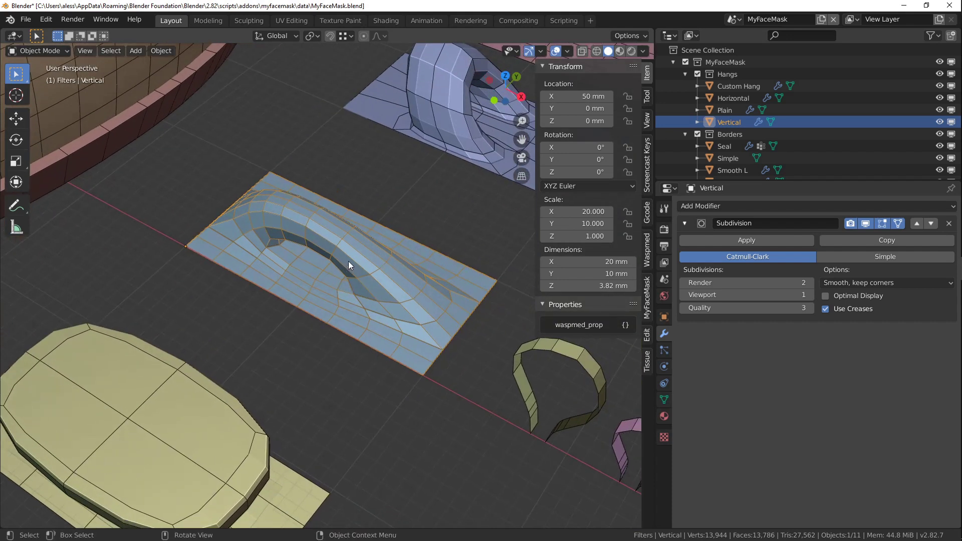
scroll(331, 251, "down", 3)
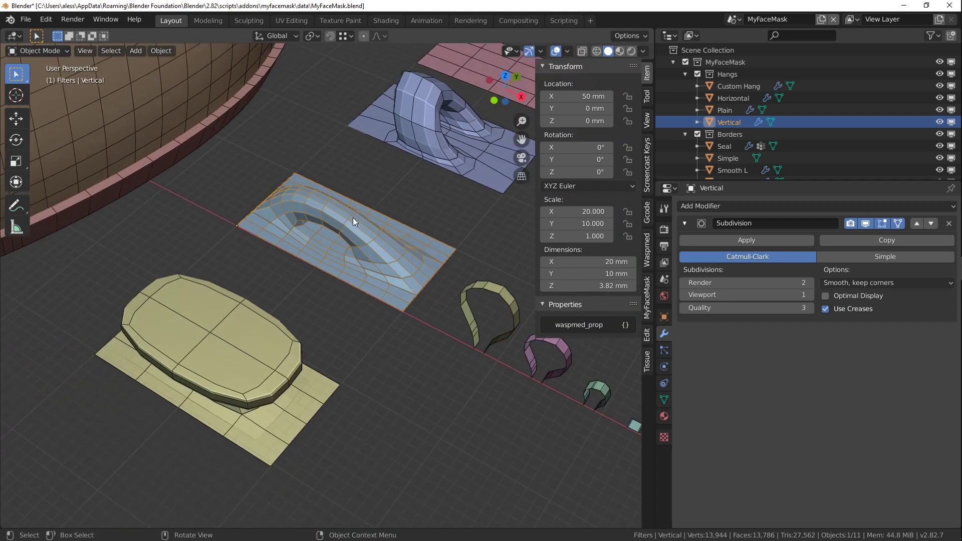
middle_click_drag(349, 223, 321, 250)
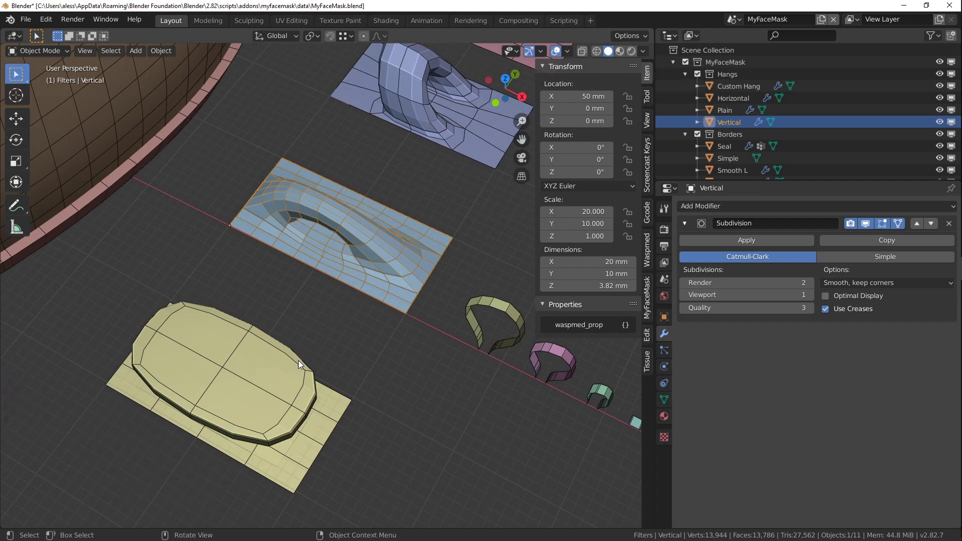
- Open the Smooth L border in Edit Mode and select the four vertices at its open lower ends
key("Tab")
scroll(446, 240, "up", 1)
left_click(467, 221)
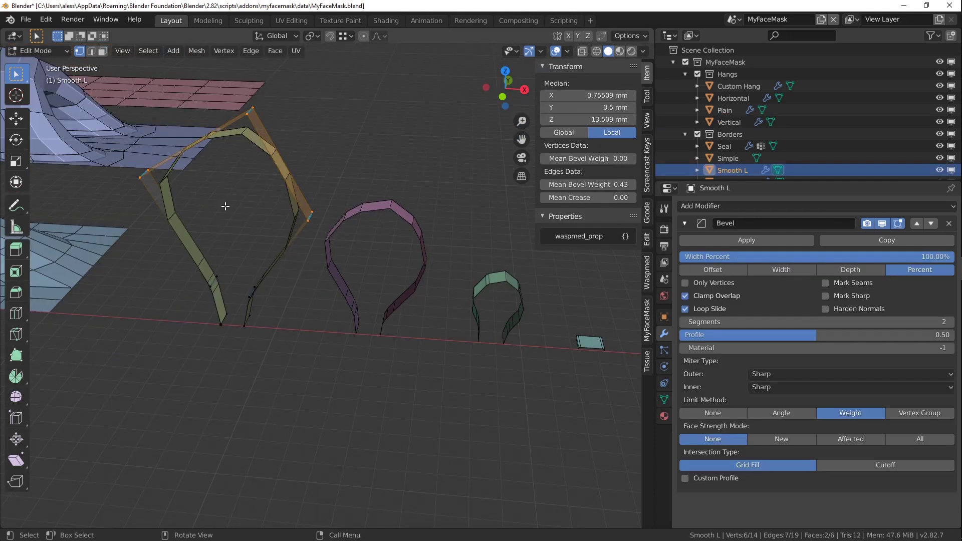
middle_click_drag(198, 259, 246, 300)
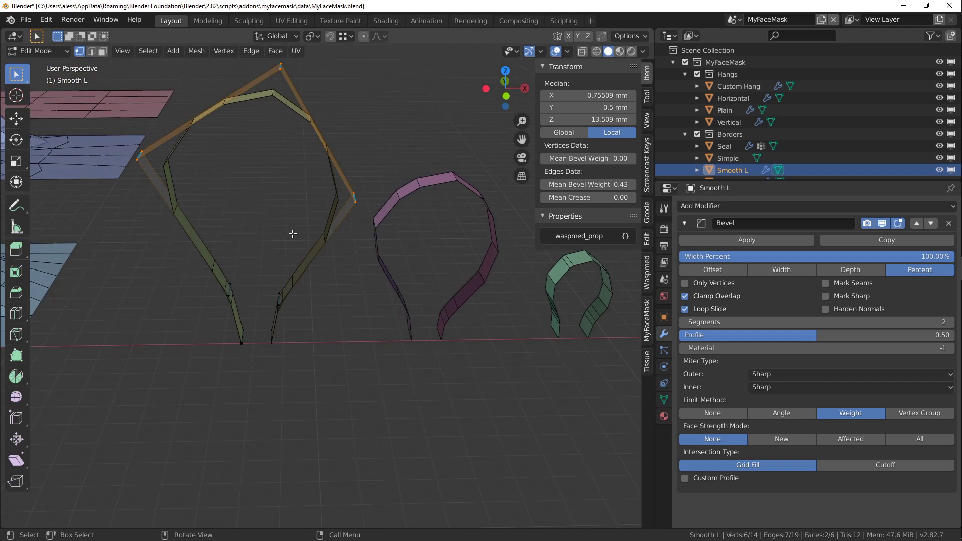
scroll(248, 370, "up", 3)
left_click(196, 378)
left_click(200, 354, "shift")
middle_click_drag(228, 369, 275, 337)
left_click(308, 332, "shift")
left_click(318, 354, "shift")
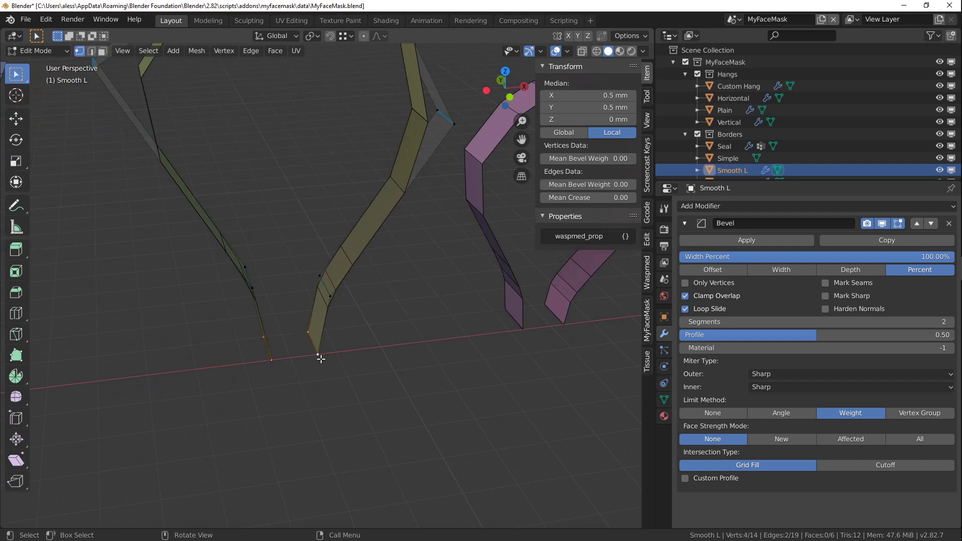
- Check the local coordinates of the Smooth L border's lower end vertices, individually and as pairs along each side
left_click(264, 358)
middle_click_drag(264, 343, 261, 353)
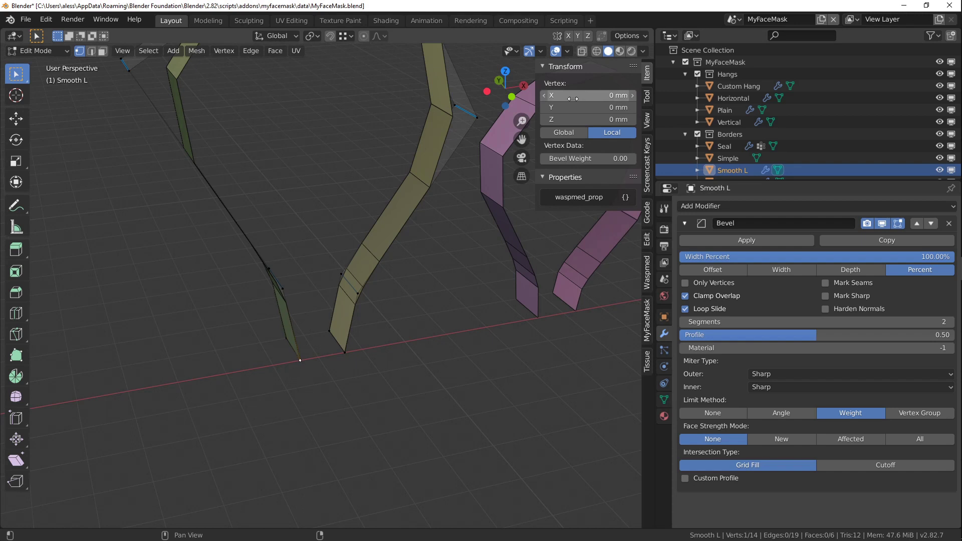
left_click(330, 333)
left_click(344, 353)
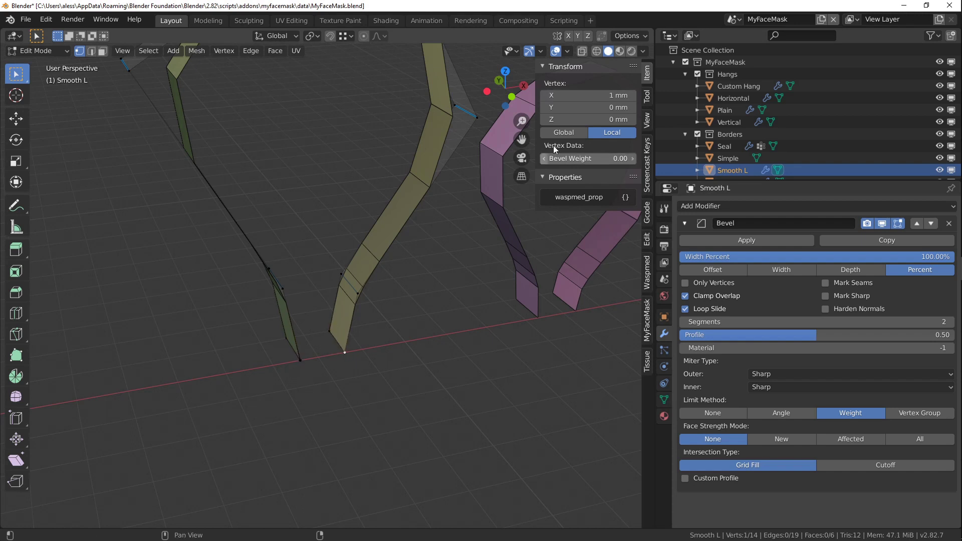
left_click(300, 360)
left_click(346, 355, "shift")
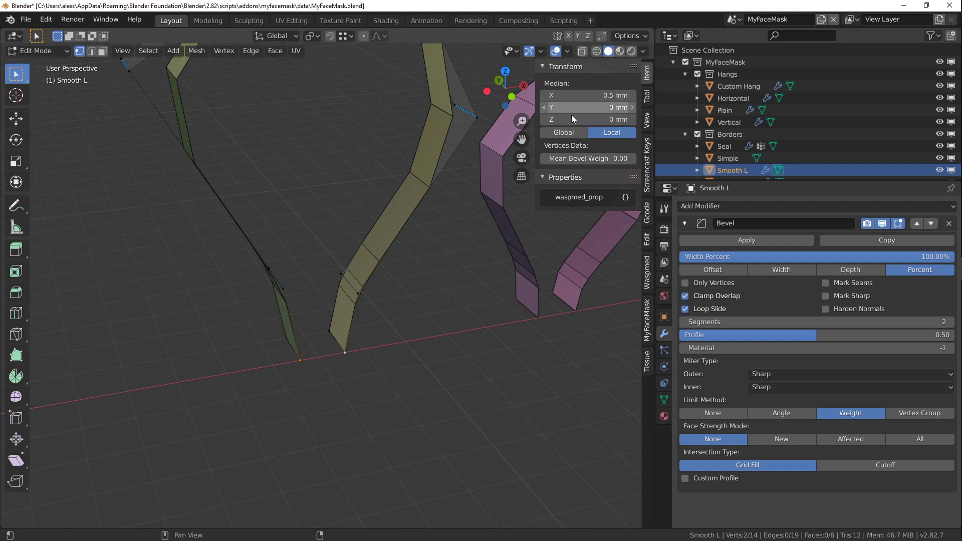
left_click(284, 338)
left_click(329, 330, "shift")
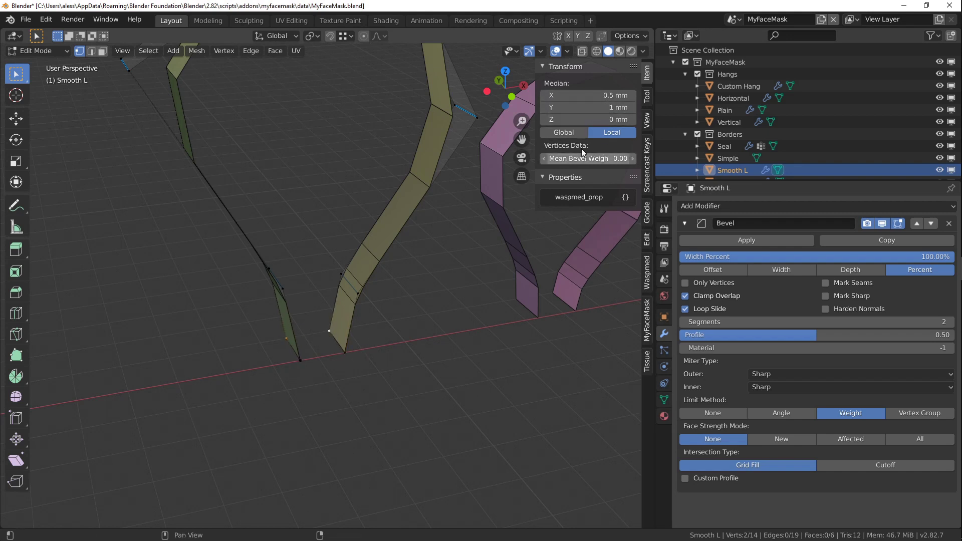
scroll(429, 215, "down", 3)
scroll(361, 341, "up", 5)
middle_click_drag(348, 369, 343, 361, "shift")
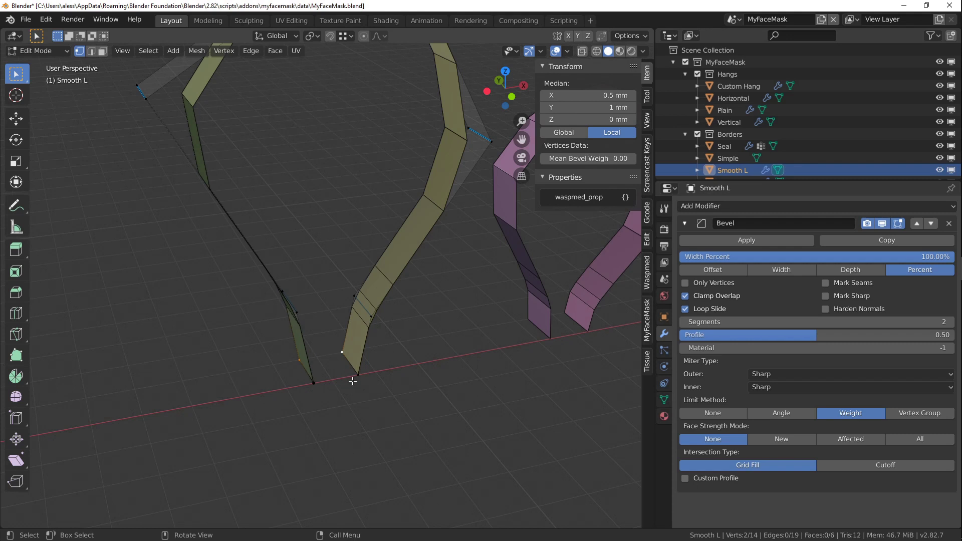
scroll(356, 358, "down", 2)
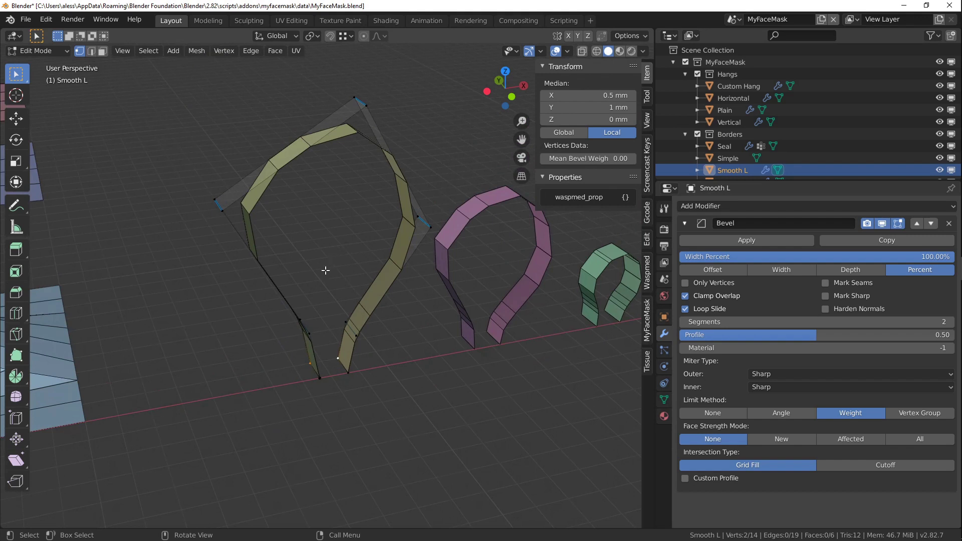
- Try moving the two vertices of the Smooth L border's topmost edge while looking from above
left_click(505, 70)
scroll(299, 347, "up", 3)
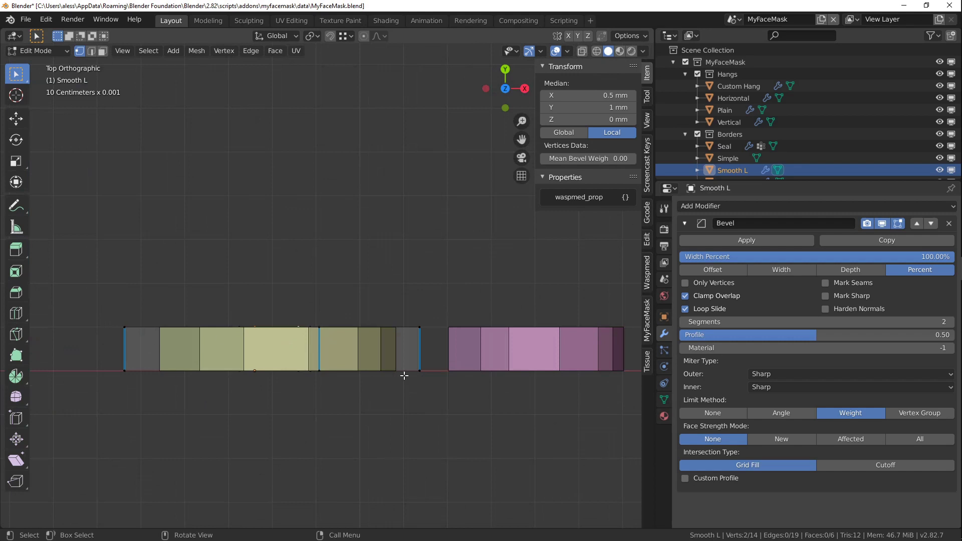
left_click(327, 336)
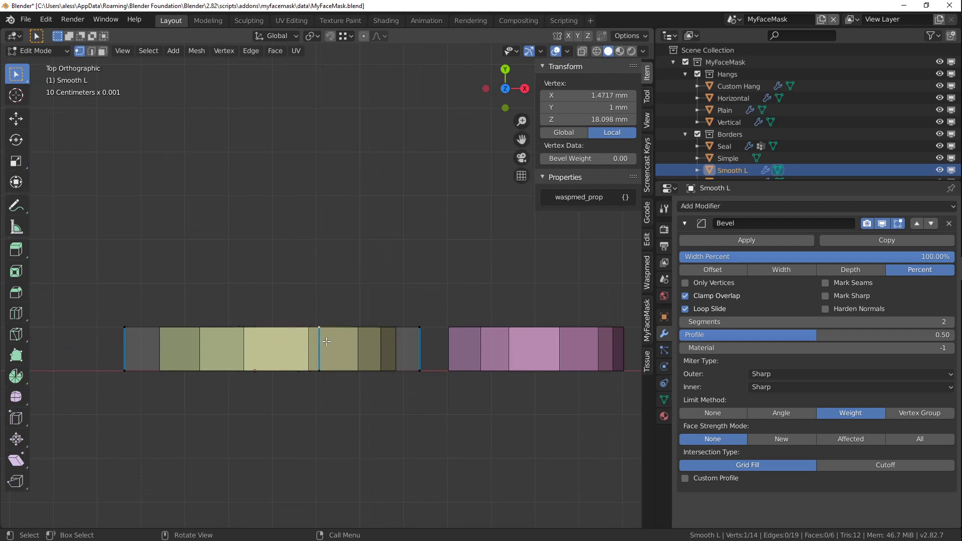
left_click(331, 366, "shift")
key("g")
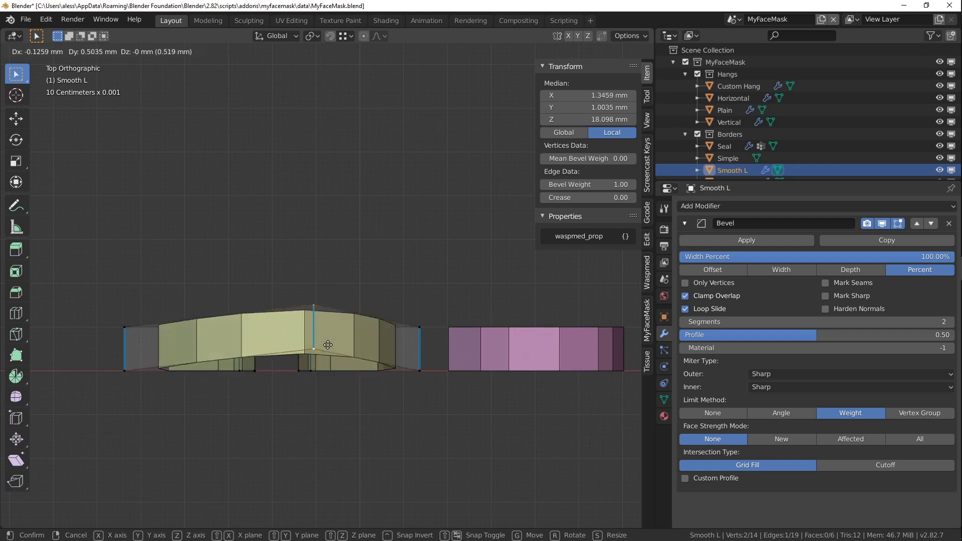
right_click(342, 371)
- Return to Object Mode and look over the borders, selecting Smooth S and Simple in turn
scroll(343, 368, "down", 2)
key("Tab")
middle_click_drag(344, 369, 328, 260)
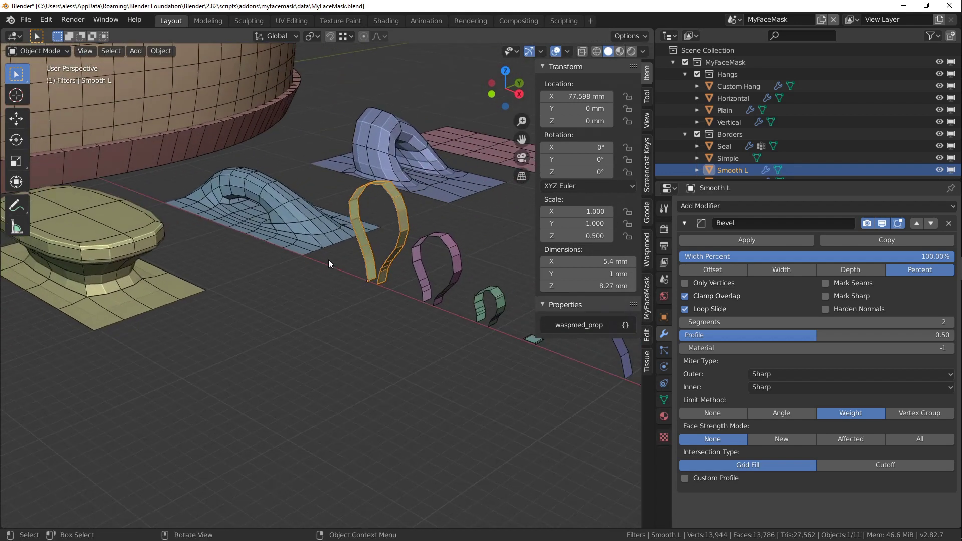
middle_click_drag(482, 291, 441, 273)
left_click(442, 272)
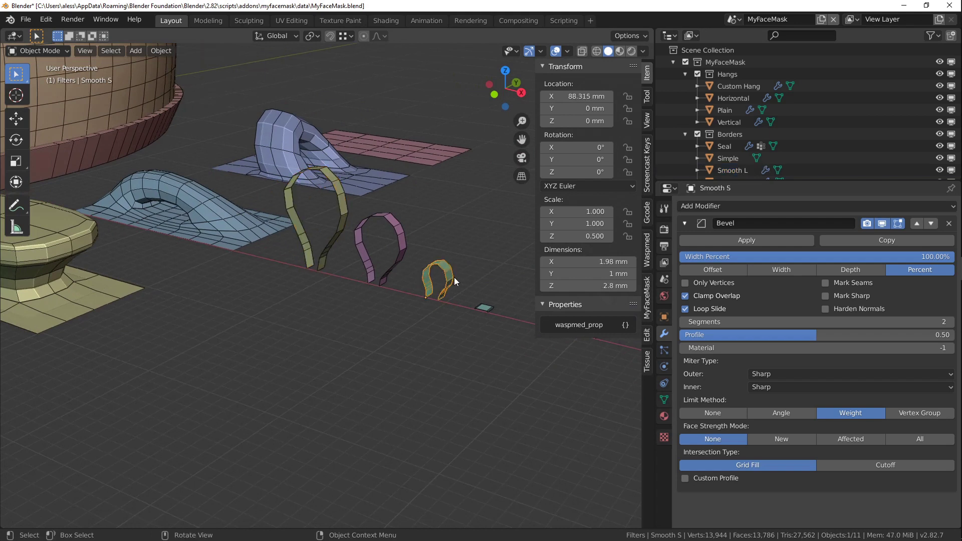
left_click(484, 307)
middle_click_drag(484, 307, 465, 287)
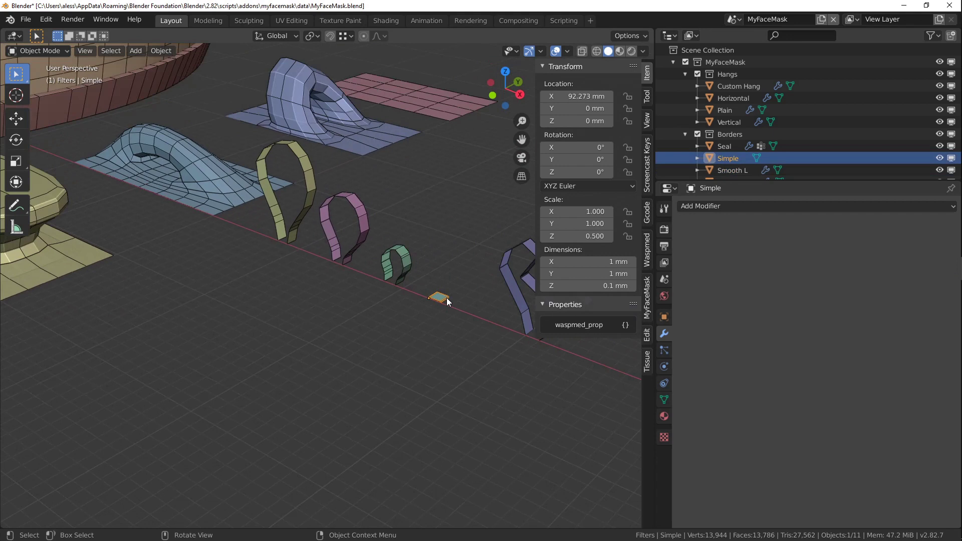
- Duplicate the Simple border, move the copy -6.42 mm along Y, and frame it in the view
key("shift+d")
key("y")
left_click(386, 320)
key("KP_Decimal")
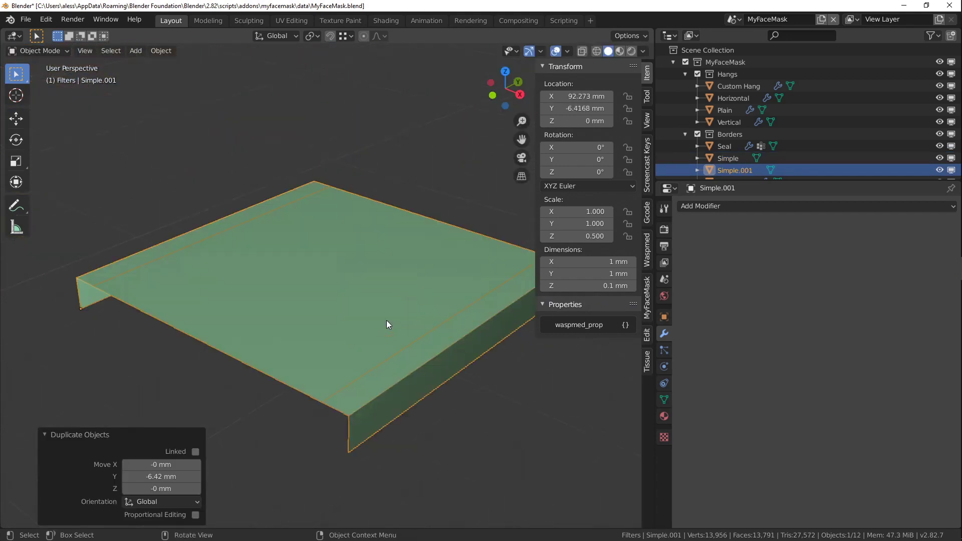
- In Edit Mode, raise the central top face of the Simple border's duplicate 0.566 mm along Z
key("Tab")
key("3")
left_click(352, 328)
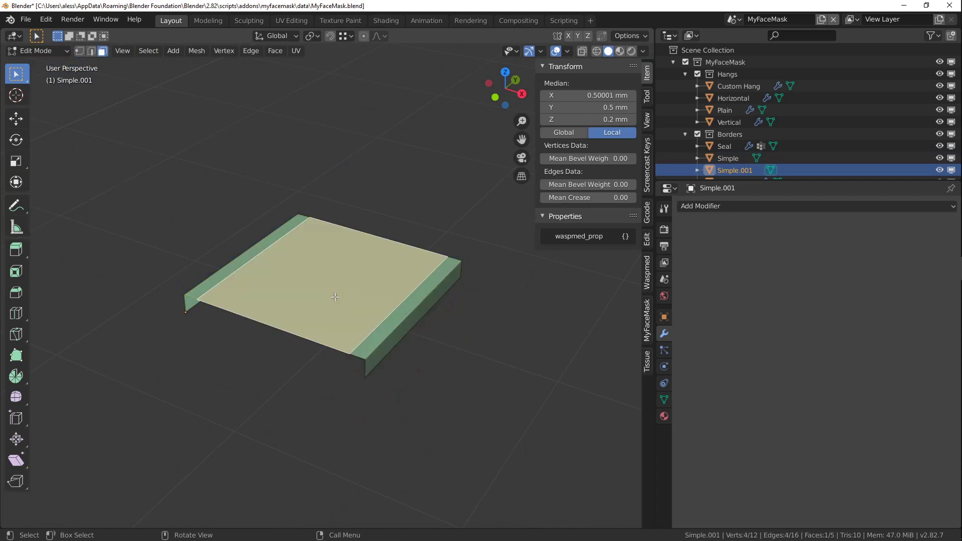
scroll(339, 302, "down", 3)
key("g")
key("z")
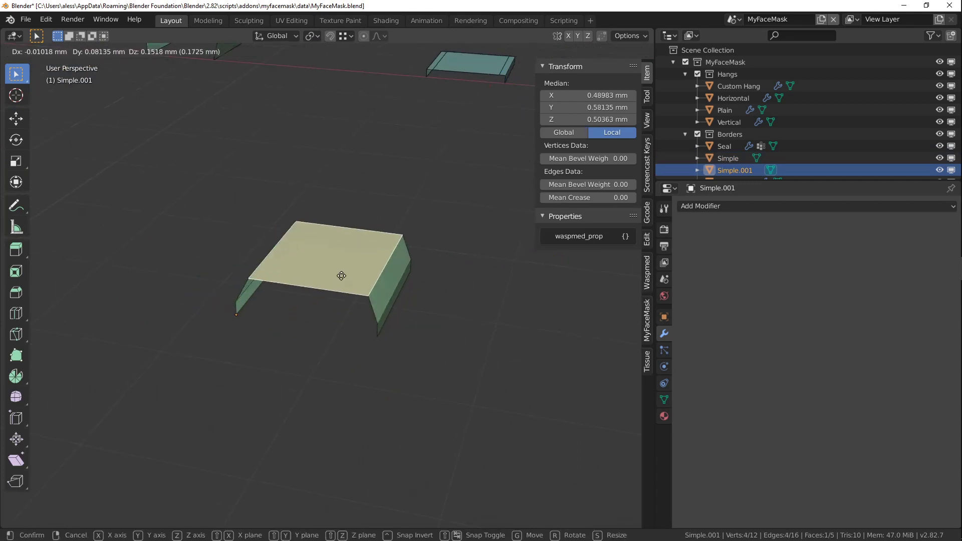
left_click(341, 229)
- Scale the raised top face by 2.966 along X so it overhangs the base on both sides
key("s")
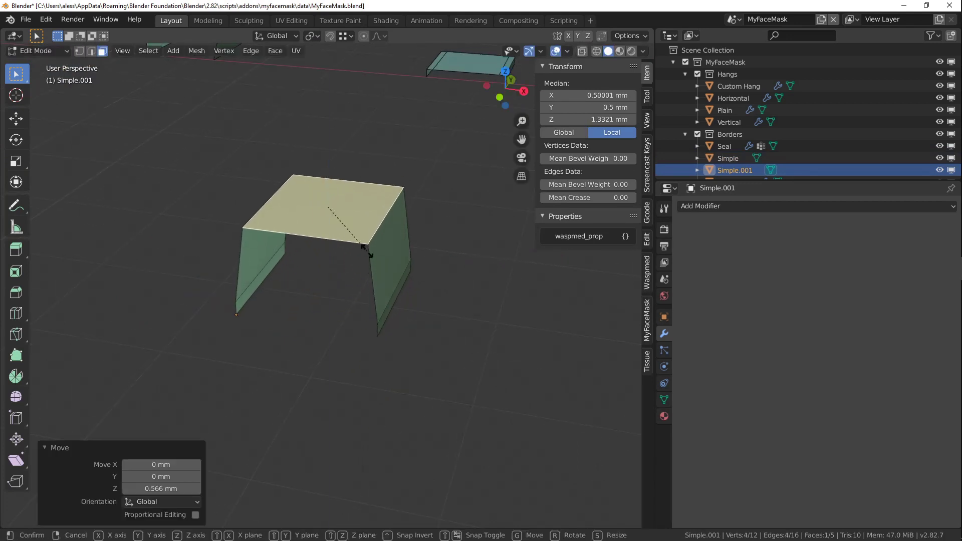
key("x")
left_click(481, 291)
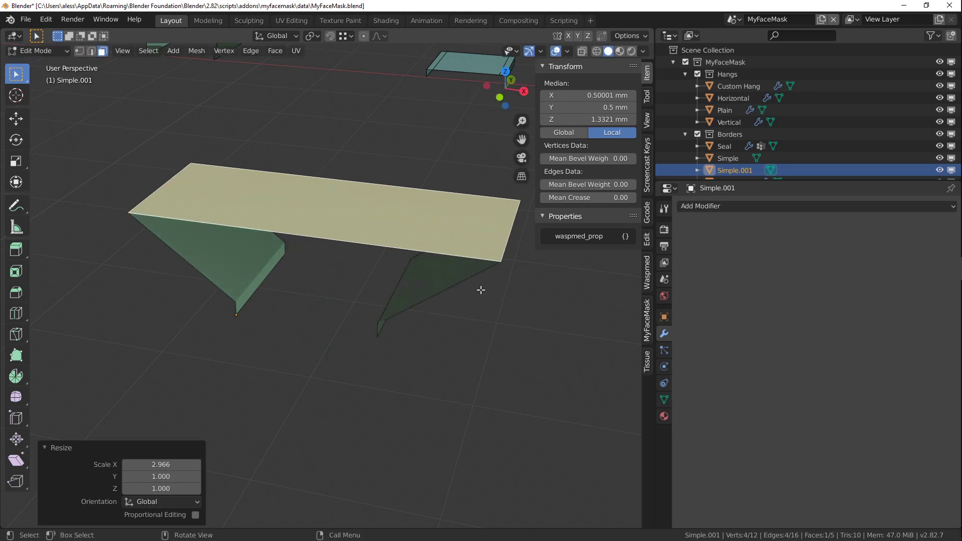
- Check the widened face from above and extrude it upward by about 0.75 mm
left_click(506, 75)
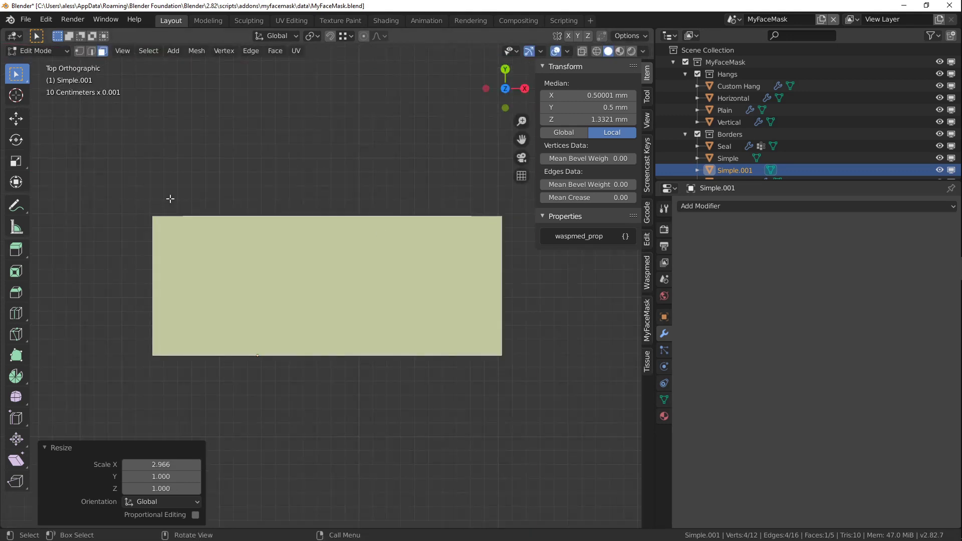
middle_click_drag(398, 325, 344, 273)
key("e")
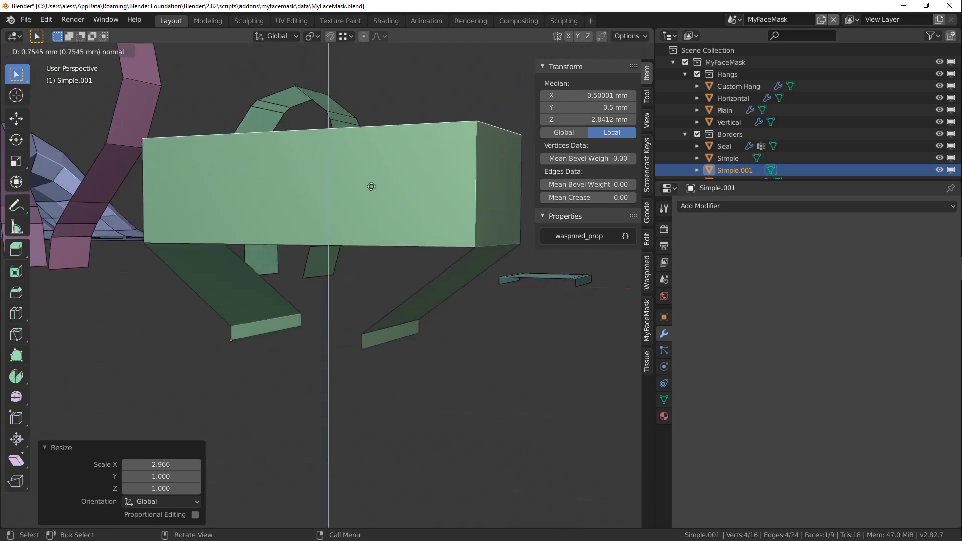
left_click(371, 189)
- Select the long front and back faces of the extruded block and delete them, leaving the profile open on both sides
left_click(348, 215)
middle_click_drag(348, 215, 374, 247)
left_click(268, 182, "shift")
scroll(221, 197, "down", 6)
scroll(337, 256, "up", 4)
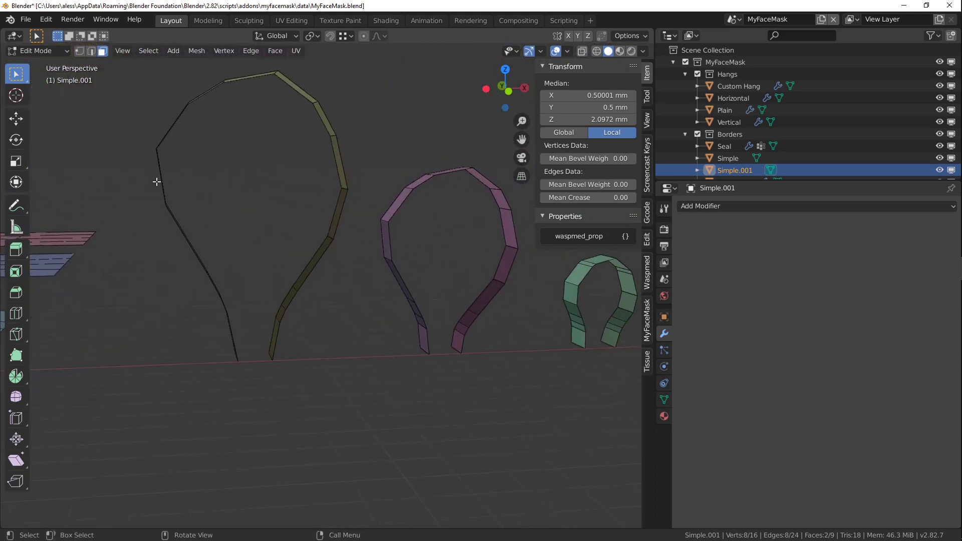
middle_click_drag(168, 262, 281, 288)
scroll(301, 301, "up", 5)
scroll(302, 330, "down", 3)
middle_click_drag(302, 331, 250, 274)
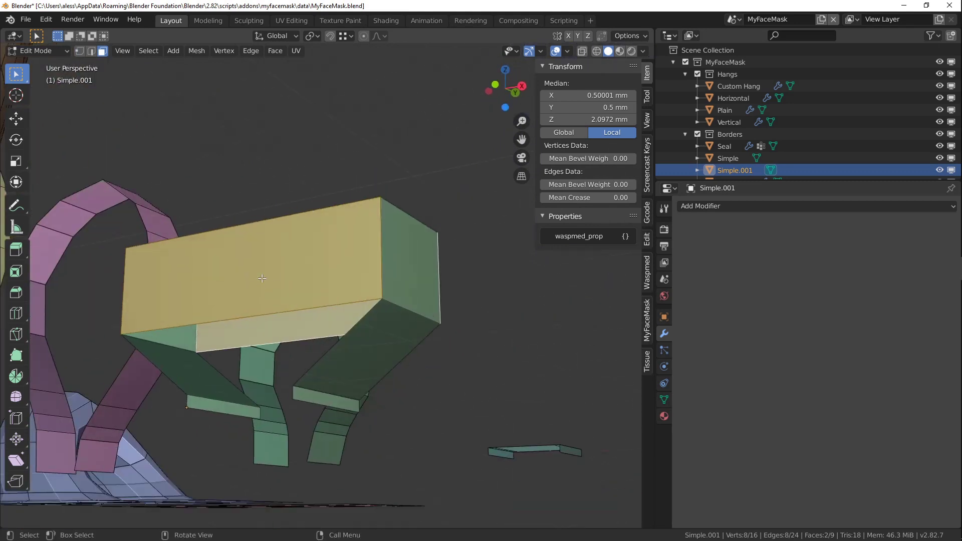
key("x")
left_click(251, 303)
middle_click_drag(318, 287, 300, 254)
middle_click_drag(373, 282, 302, 279)
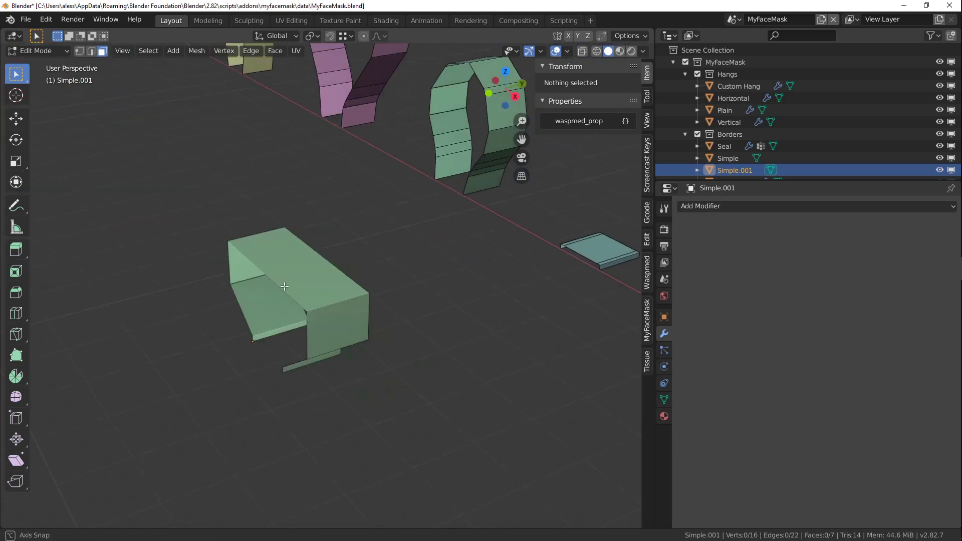
- Return to Object Mode, enlarge the Outliner, and compare the reshaped border with the original Simple border
key("Tab")
scroll(302, 278, "down", 2)
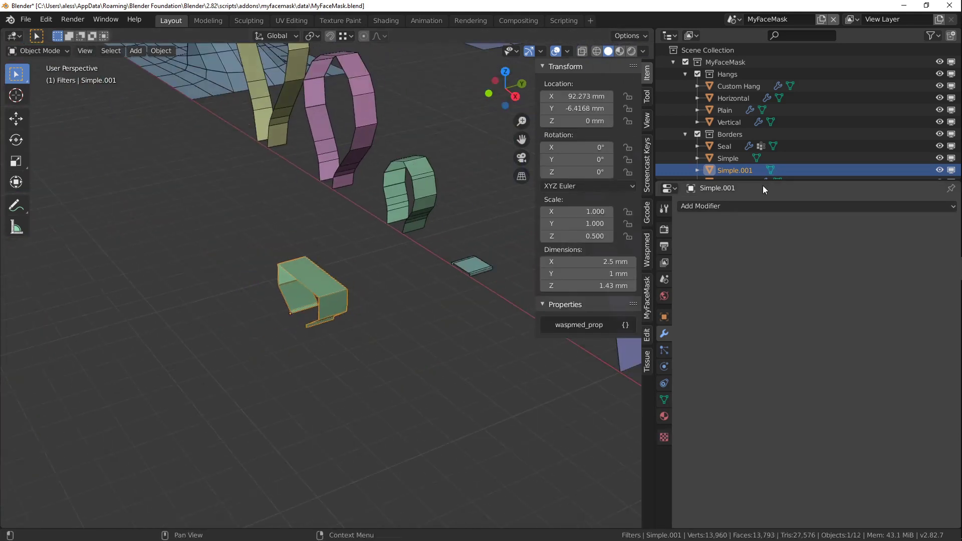
left_click_drag(763, 181, 750, 254)
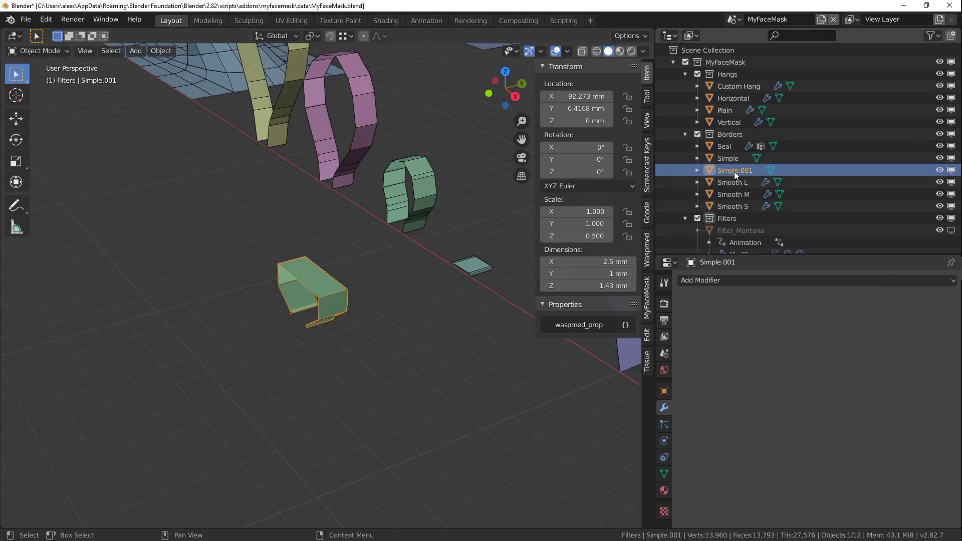
left_click(470, 269)
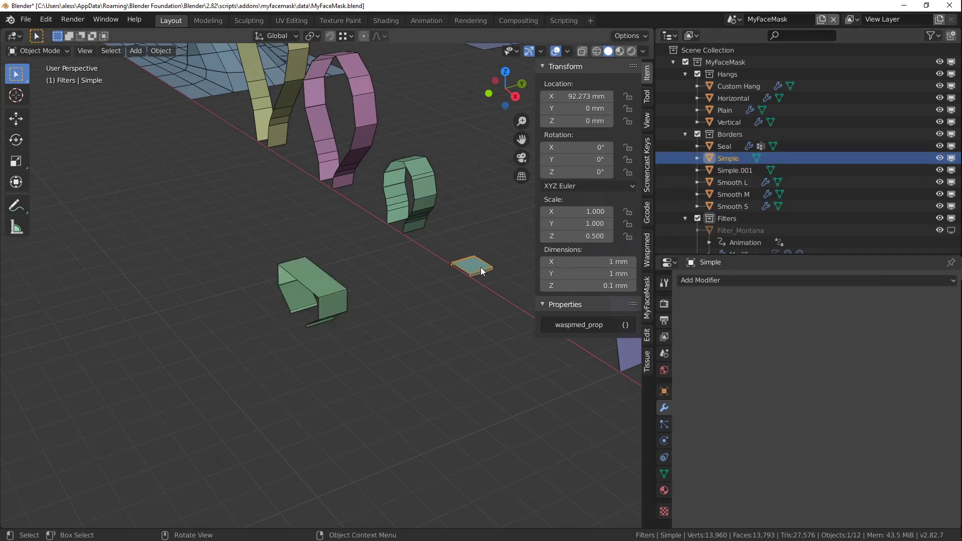
scroll(469, 270, "up", 3)
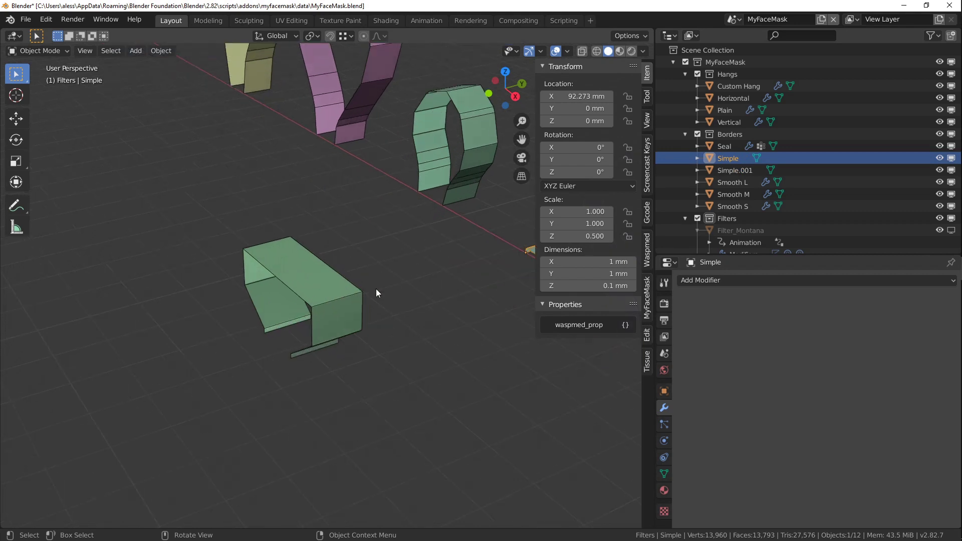
left_click(193, 288)
scroll(210, 281, "down", 2)
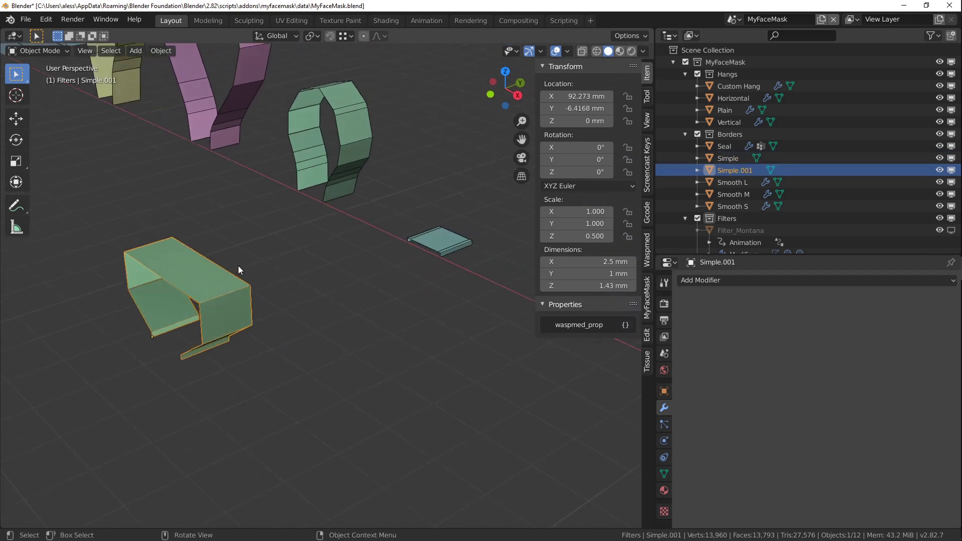
scroll(243, 264, "down", 2)
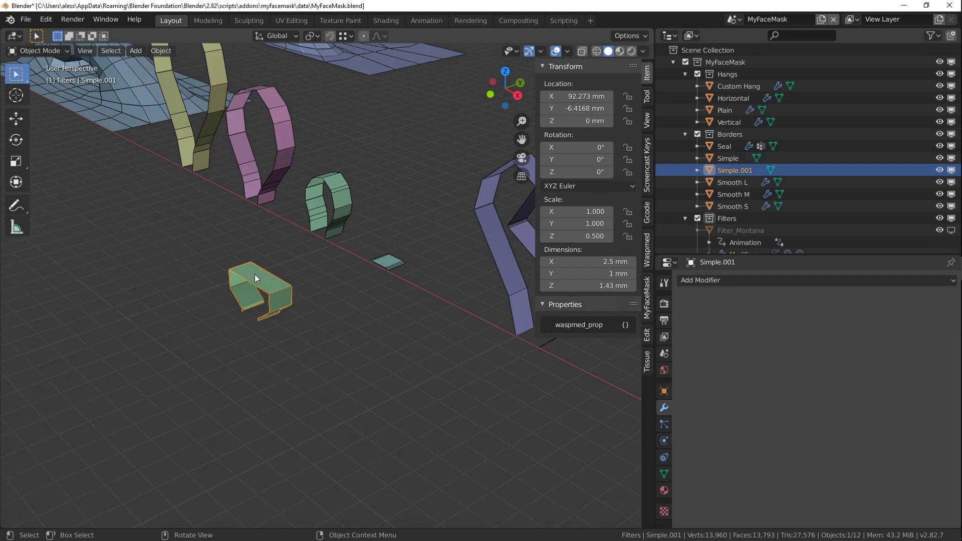
left_click_drag(726, 171, 719, 135)
mouse_move(271, 287)
middle_mouse_down()
mouse_move(284, 264)
mouse_move(275, 282)
middle_mouse_up()
key("m")
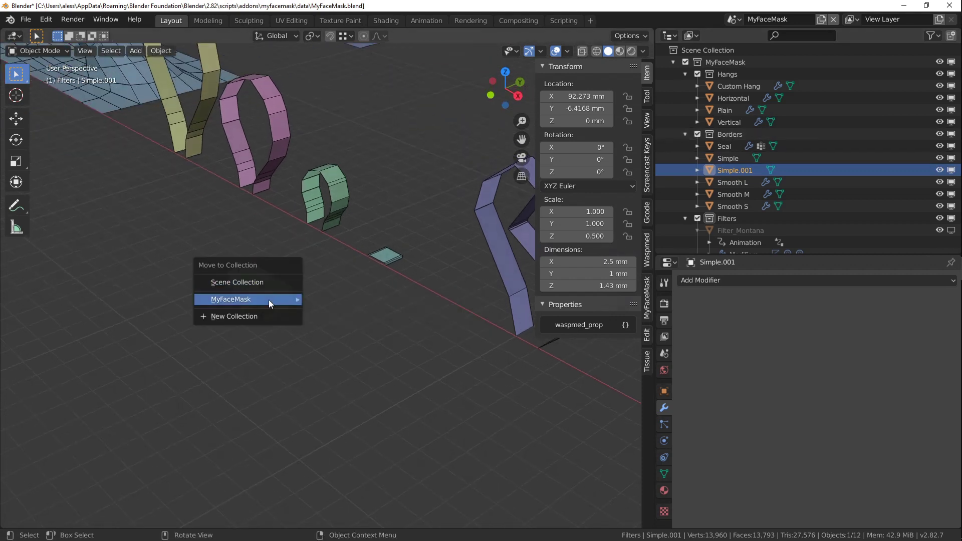
mouse_move(261, 299)
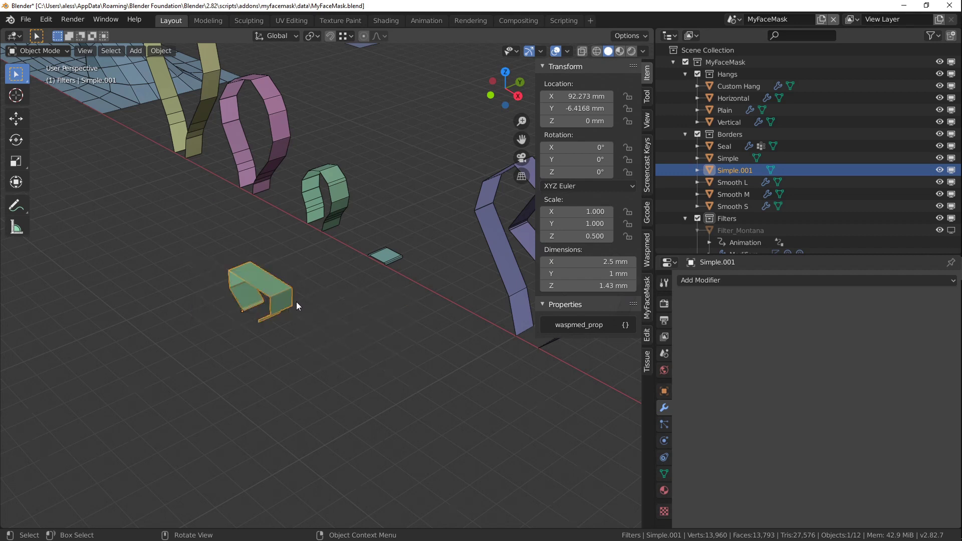
- Rename the reshaped border object as Custom Border and deselect it
scroll(295, 301, "up", 3)
middle_click_drag(233, 284, 288, 248)
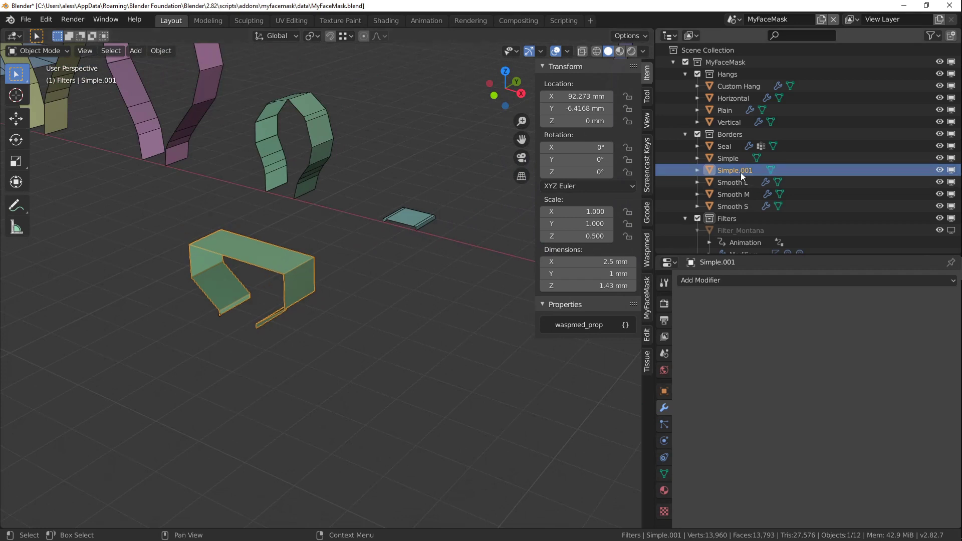
middle_click_drag(341, 227, 322, 249)
key("F2")
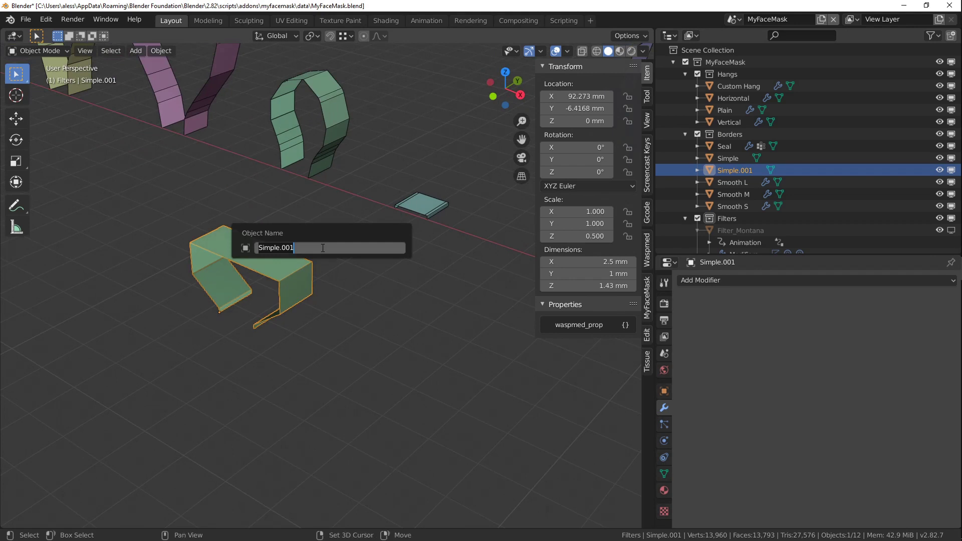
type("Custom")
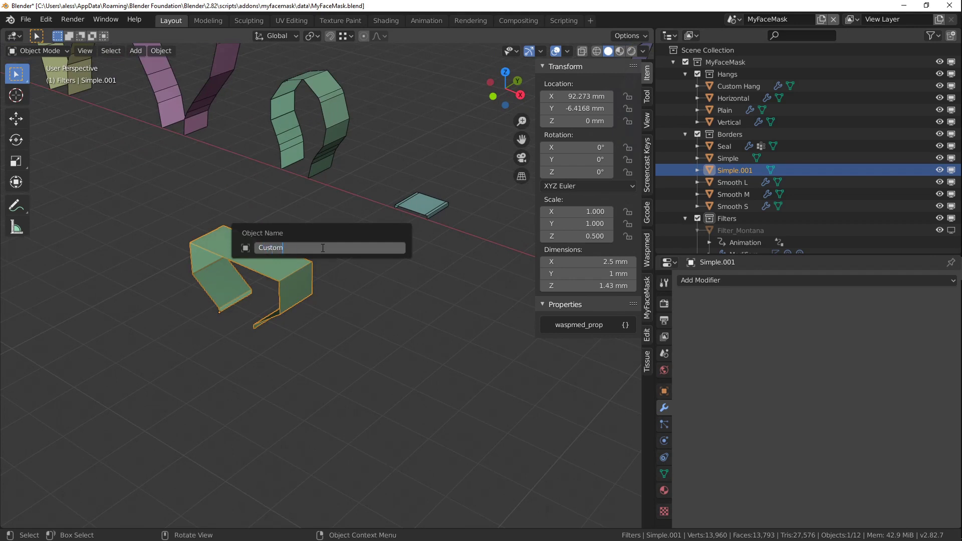
type(" Bo")
key("Return")
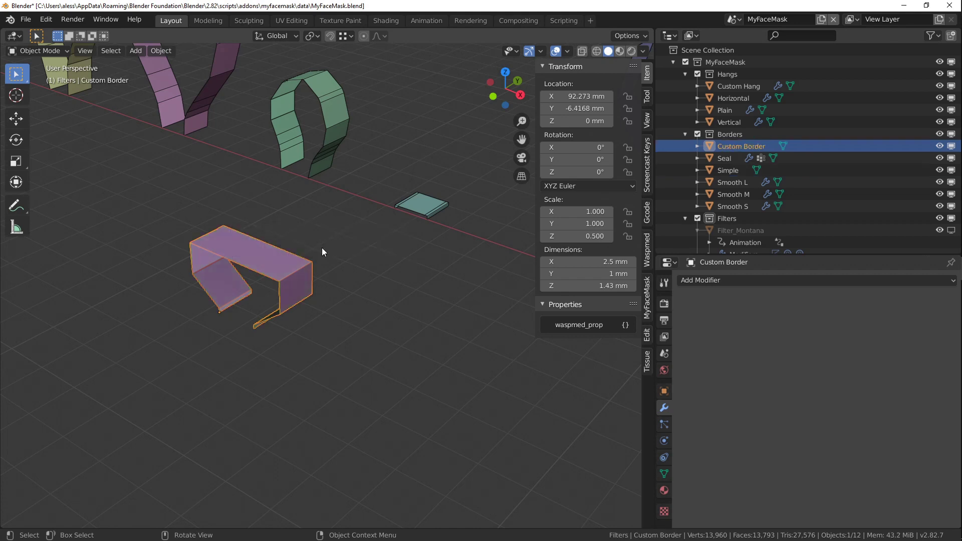
left_click(322, 249)
- Examine the Bevel modifier settings of the Seal and Smooth S borders
scroll(326, 245, "down", 5)
middle_click_drag(374, 269, 332, 276)
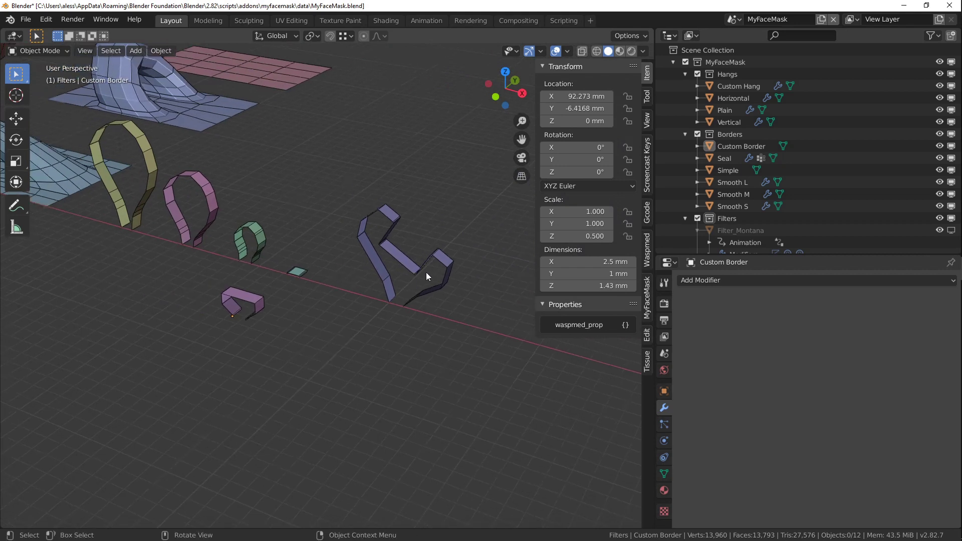
left_click(405, 264)
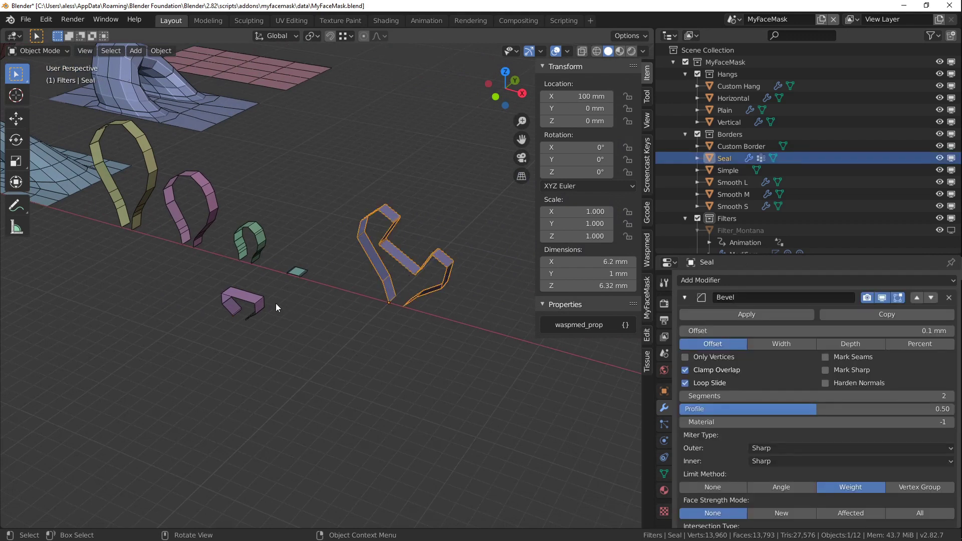
left_click(248, 228)
scroll(248, 228, "up", 2)
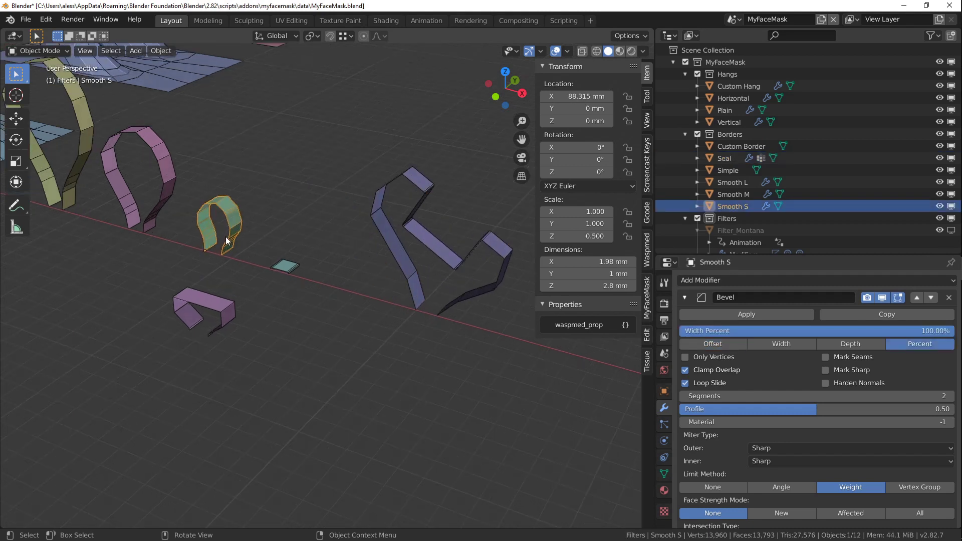
- Compare the Smooth and Seal border profiles along the row and select the Smooth M border
scroll(215, 224, "down", 8)
scroll(438, 347, "up", 4)
middle_click_drag(455, 329, 312, 262, "shift")
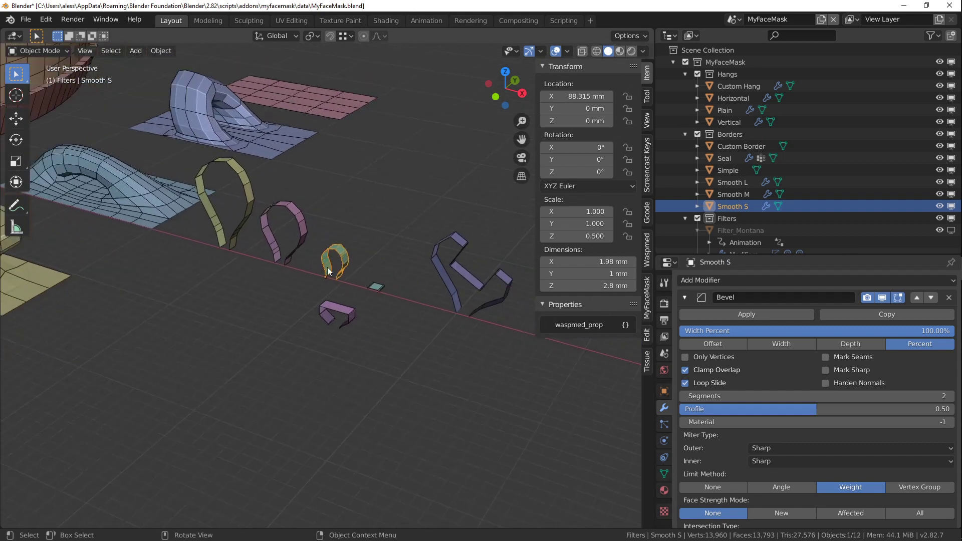
scroll(350, 264, "up", 3)
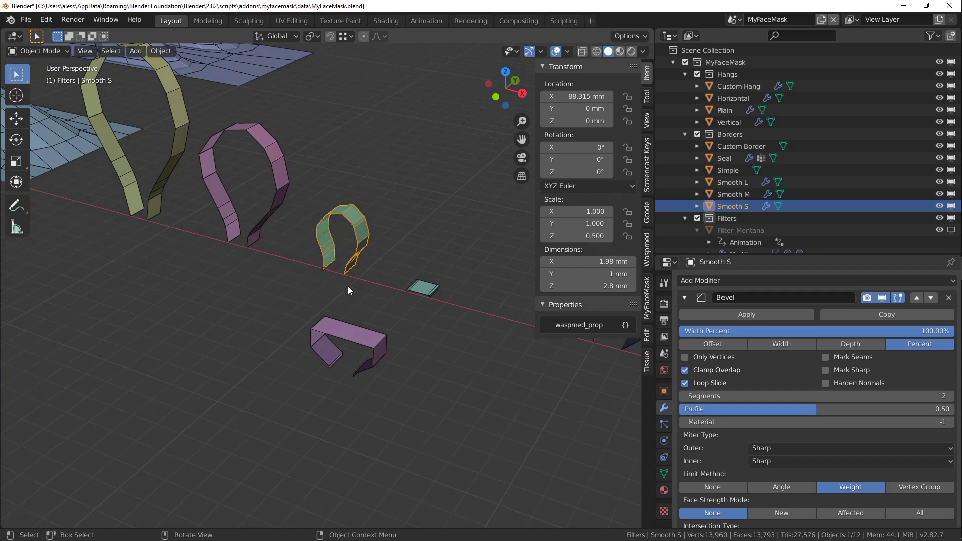
middle_click_drag(307, 272, 201, 209)
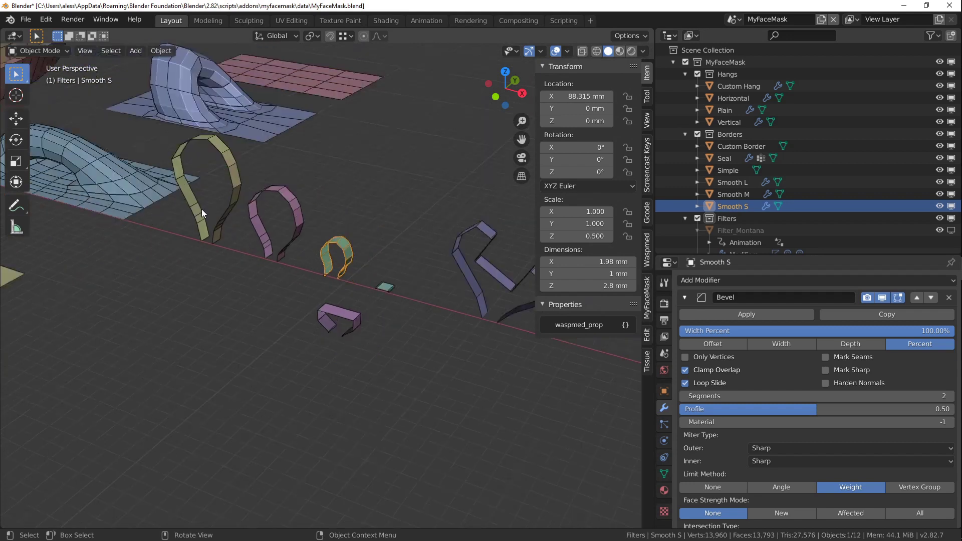
scroll(200, 208, "down", 5)
middle_click_drag(161, 179, 371, 269)
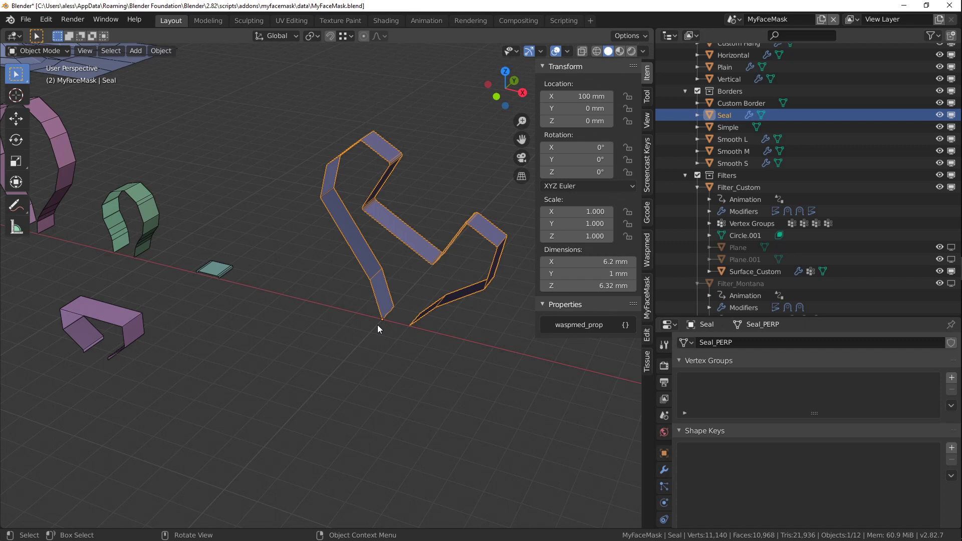
scroll(187, 199, "down", 4)
left_click(309, 243)
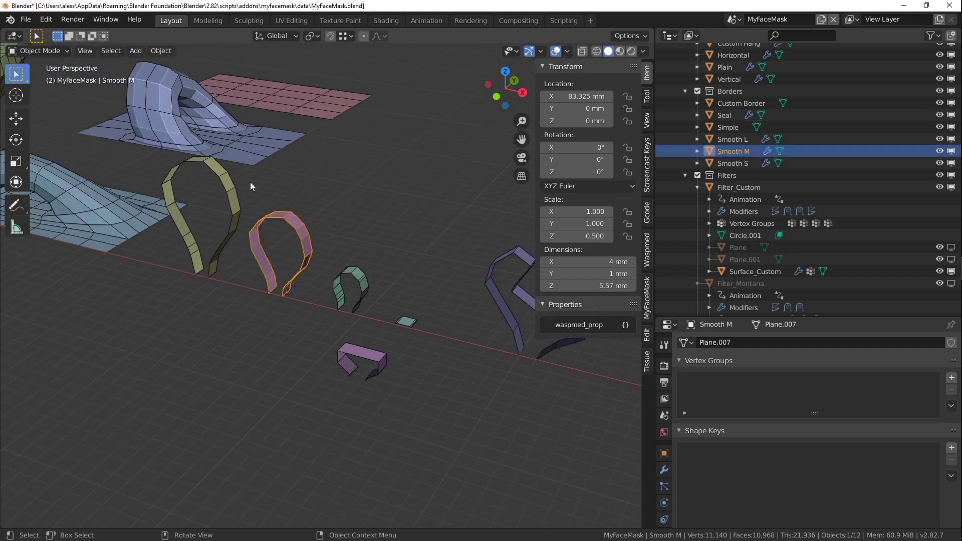
- Annotate the corner of the mask's upper rim with two arrows extending upward from its edges and a line joining them
scroll(231, 196, "down", 3)
middle_click_drag(230, 197, 364, 250)
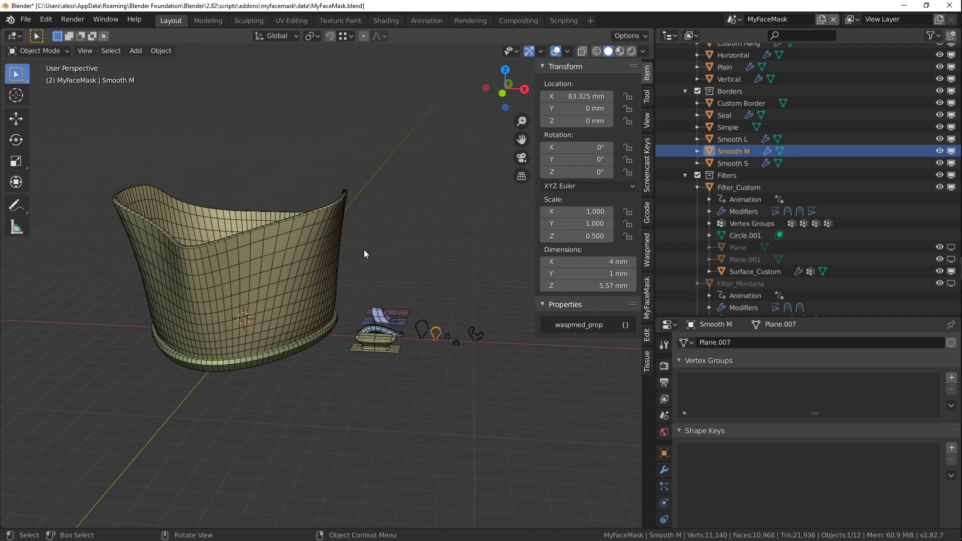
scroll(294, 223, "up", 3)
scroll(294, 214, "up", 4)
middle_click_drag(293, 223, 402, 274, "shift")
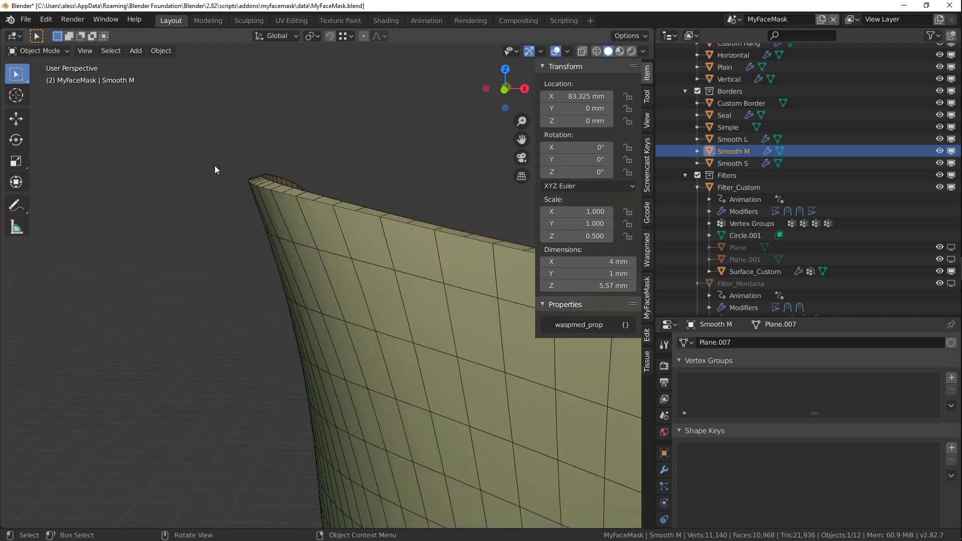
middle_click_drag(247, 183, 309, 260, "shift")
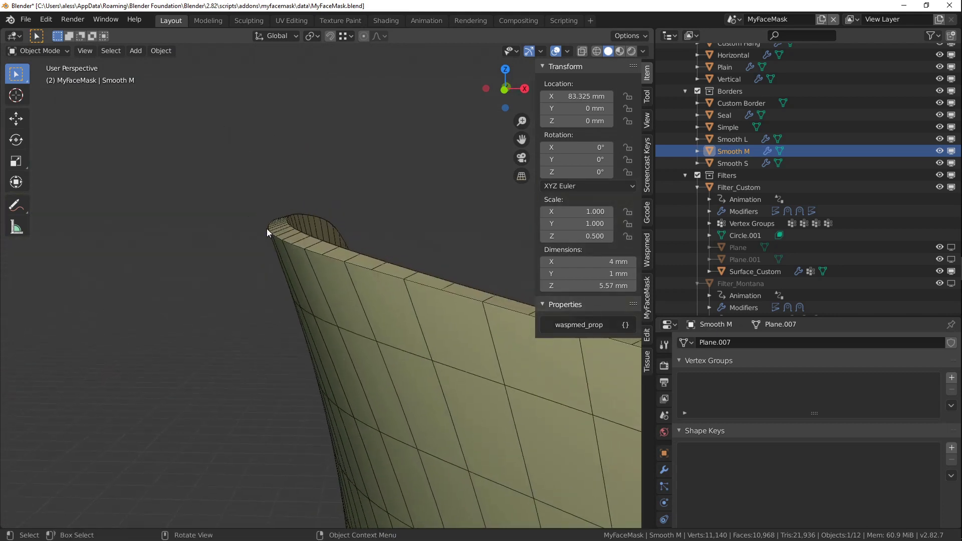
mouse_move(270, 228)
left_mouse_down()
mouse_move(254, 172)
mouse_move(232, 155)
mouse_move(247, 158)
left_mouse_up()
left_click_drag(289, 228, 259, 155)
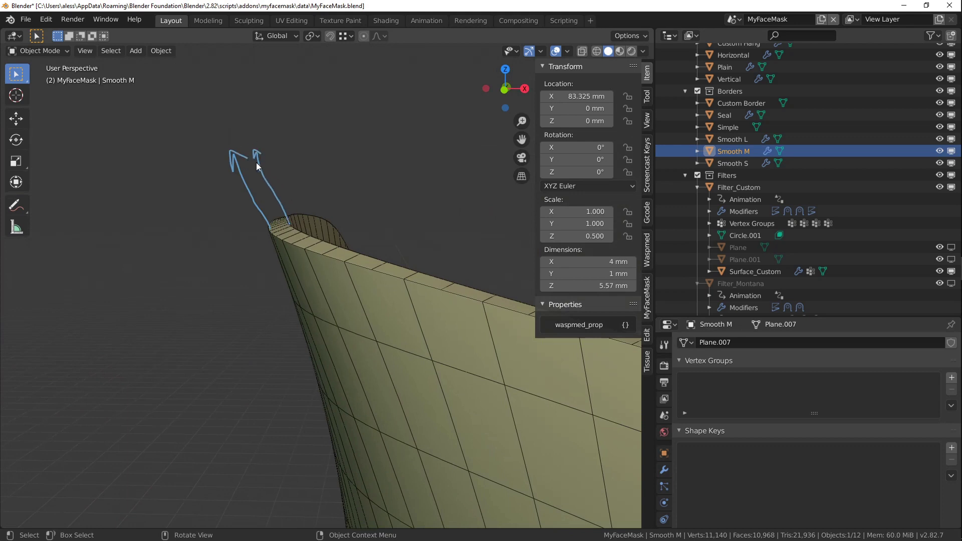
mouse_move(269, 228)
left_mouse_down()
mouse_move(260, 211)
mouse_move(237, 204)
mouse_move(236, 173)
mouse_move(280, 168)
mouse_move(289, 222)
left_mouse_up()
- Erase the annotation arrows above the mask's rim with the Annotate Eraser
left_click(16, 206)
mouse_move(263, 221)
left_mouse_down()
mouse_move(253, 161)
mouse_move(232, 125)
left_mouse_up()
left_click_drag(286, 138, 286, 206)
- With the Annotate tool, sketch a base line, two short uprights and a looped border profile over the mask's rim corner
left_click(24, 213)
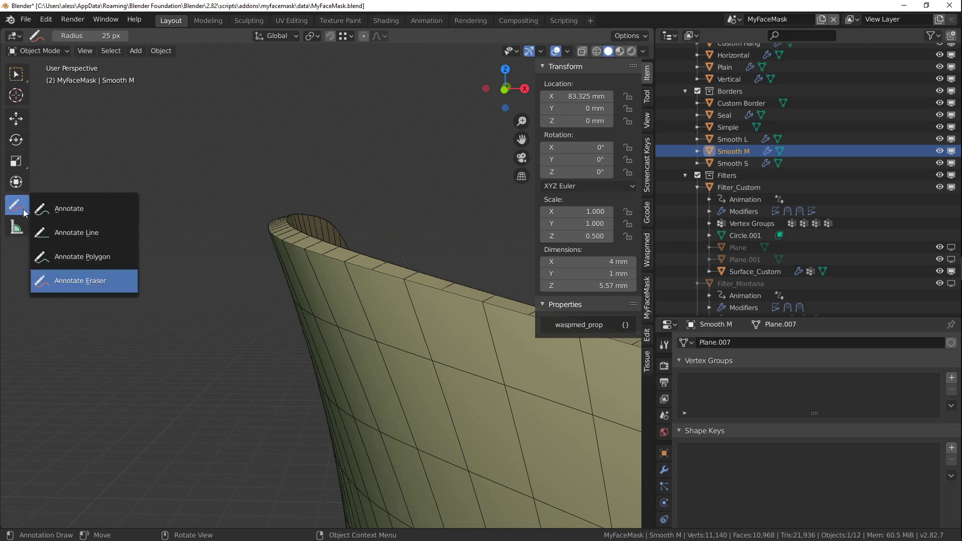
left_click(72, 208)
mouse_move(270, 233)
left_mouse_down()
mouse_move(267, 198)
mouse_move(292, 209)
mouse_move(293, 200)
mouse_move(293, 230)
left_mouse_up()
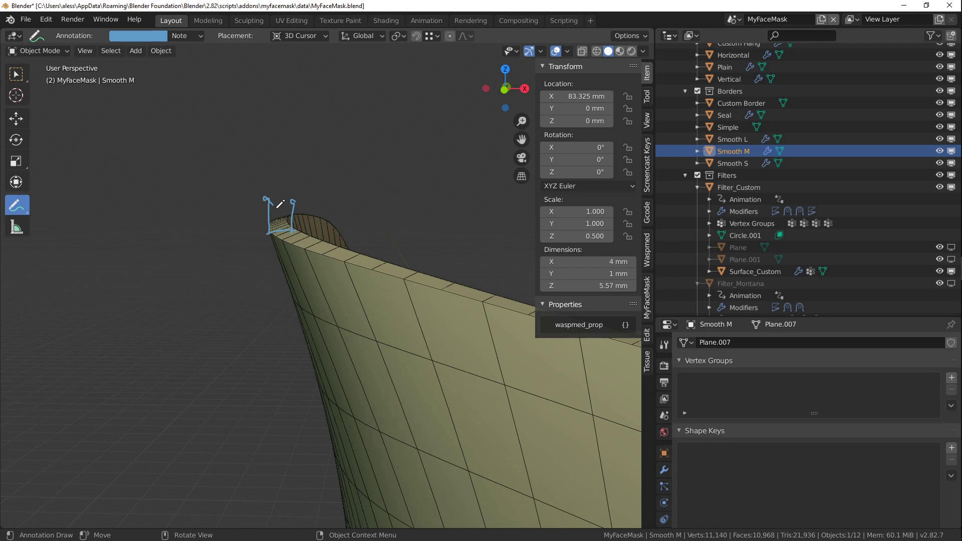
left_click_drag(268, 202, 265, 200)
mouse_move(264, 205)
left_mouse_down()
mouse_move(266, 189)
mouse_move(277, 200)
mouse_move(310, 185)
mouse_move(292, 215)
left_mouse_up()
left_click_drag(274, 231, 292, 230)
mouse_move(293, 214)
left_mouse_down()
mouse_move(307, 226)
mouse_move(282, 230)
mouse_move(265, 212)
mouse_move(284, 229)
left_mouse_up()
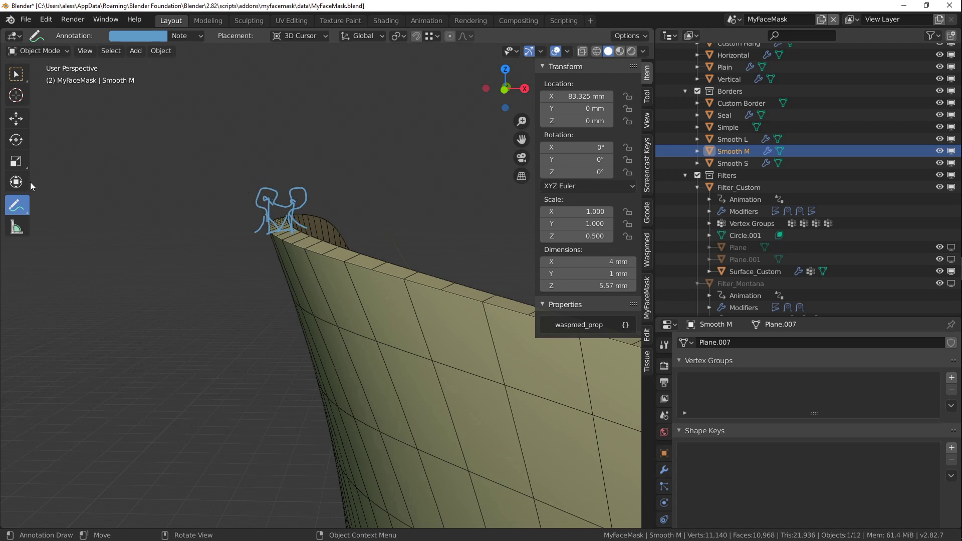
- Erase the sketched border profile from the mask's rim and switch back to the Select Box tool
mouse_move(17, 205)
left_mouse_down()
mouse_move(51, 217)
mouse_move(53, 279)
left_mouse_up()
mouse_move(240, 253)
left_mouse_down()
mouse_move(266, 243)
mouse_move(276, 264)
mouse_move(275, 241)
mouse_move(299, 246)
mouse_move(307, 215)
left_mouse_up()
left_click(16, 74)
scroll(137, 146, "down", 8)
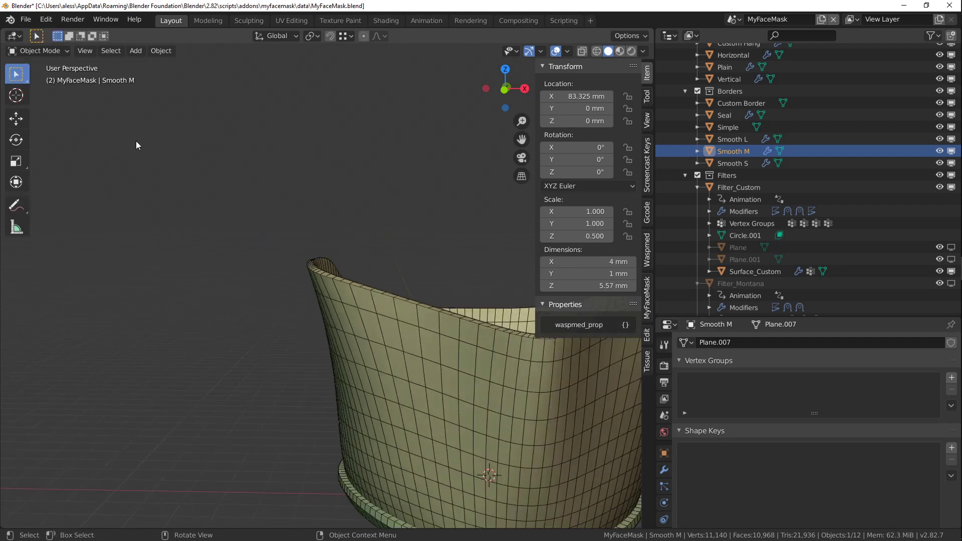
- Duplicate the Custom Border object and move the copy 6.75 mm along X
scroll(309, 300, "up", 5)
middle_click_drag(441, 354, 371, 251, "shift")
left_click(339, 271)
scroll(340, 273, "up", 2)
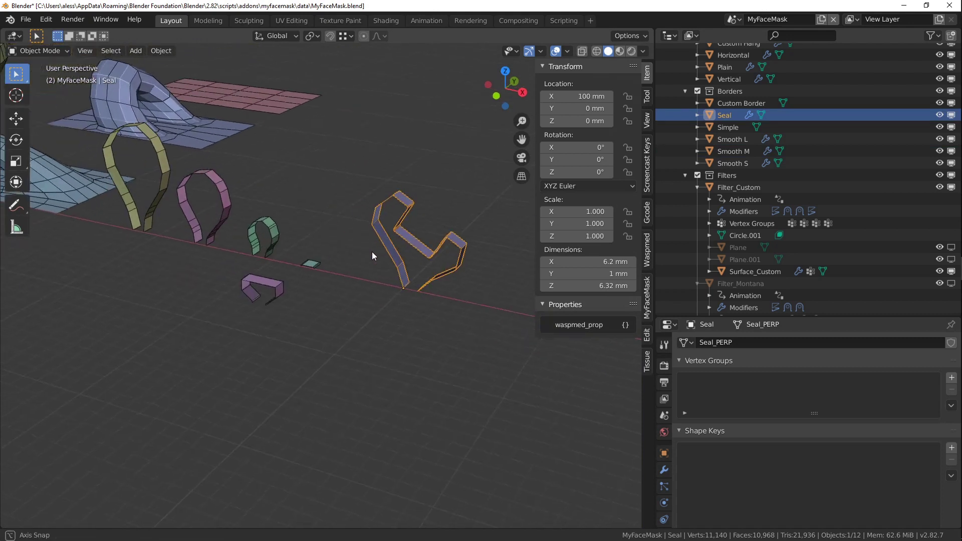
left_click(278, 296)
scroll(296, 291, "up", 3)
middle_click_drag(296, 292, 254, 303, "shift")
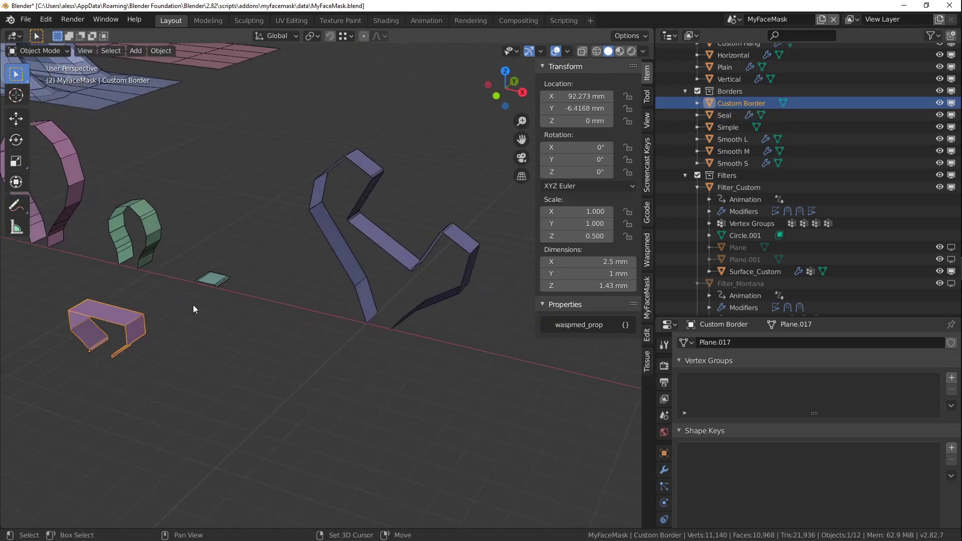
key("shift+d")
key("x")
left_click(359, 370)
middle_click_drag(360, 370, 317, 315, "shift")
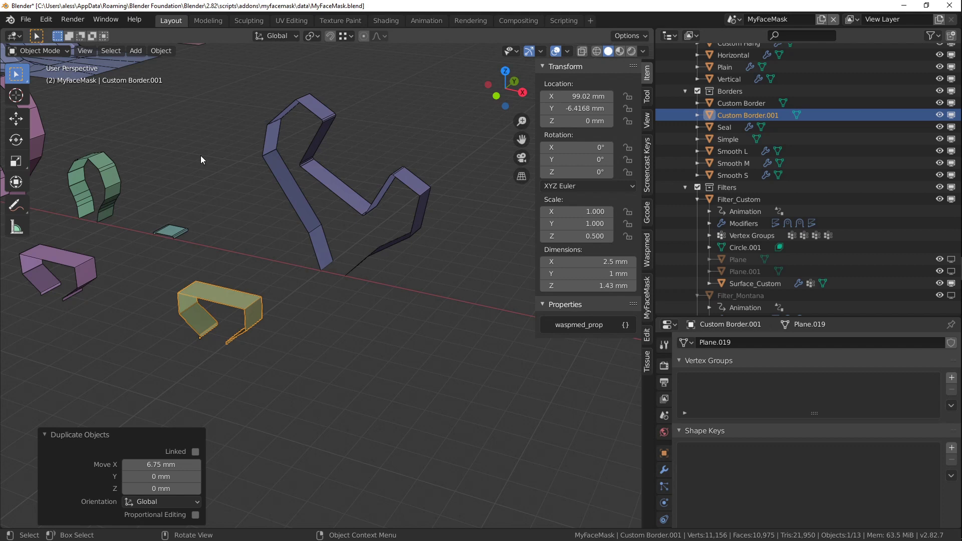
- Select the duplicated Custom Border.001 object and rename it Custom Border 02
left_click(292, 144)
left_click(269, 153)
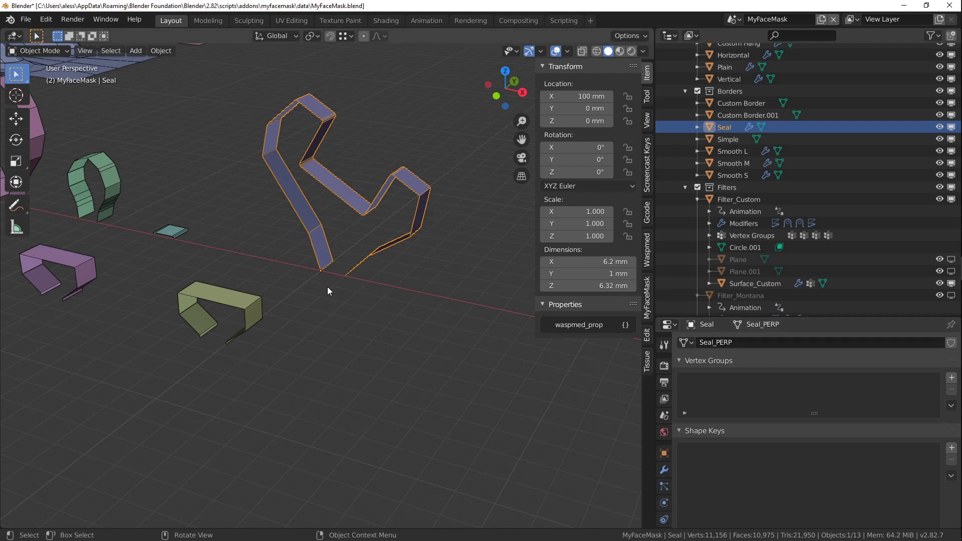
left_click(245, 297)
scroll(246, 298, "up", 5)
scroll(246, 298, "down", 3)
mouse_move(216, 300)
middle_mouse_down("shift")
mouse_move(340, 327)
mouse_move(222, 300)
middle_mouse_up("shift")
scroll(244, 297, "up", 3)
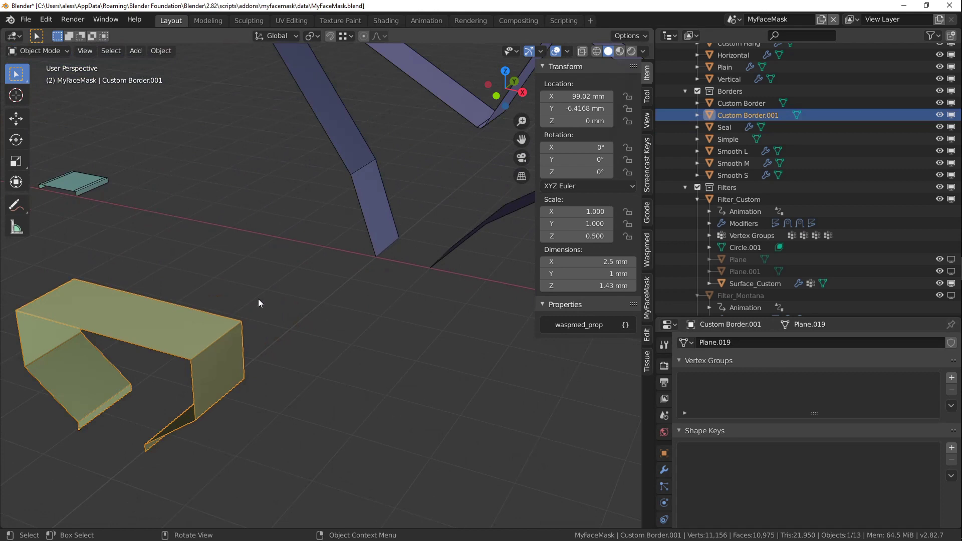
key("F2")
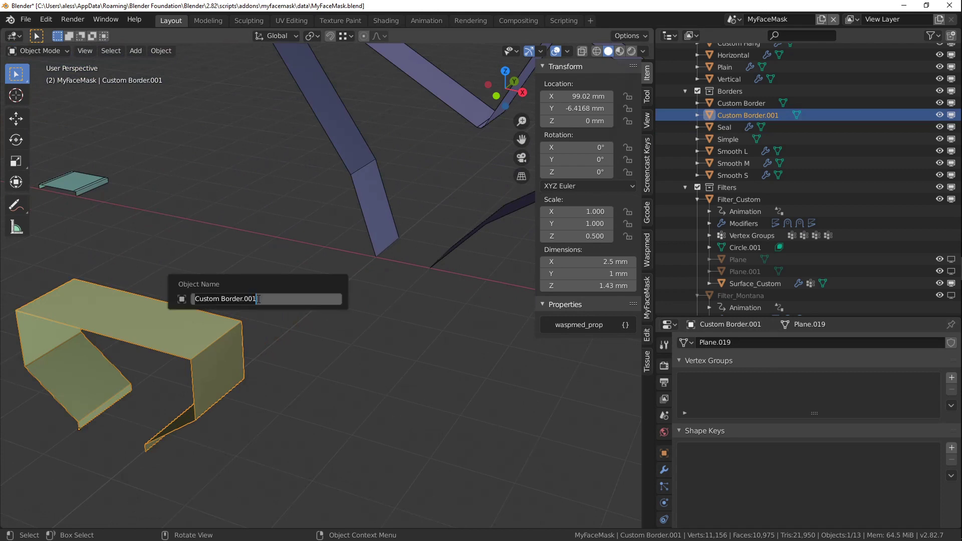
left_click(259, 299)
key("BackSpace")
key("BackSpace")
key("BackSpace")
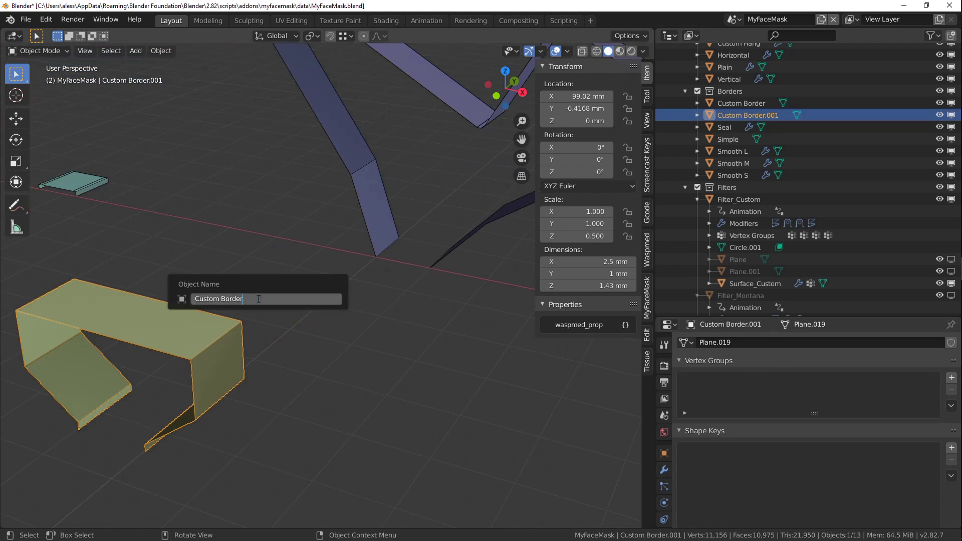
type("02")
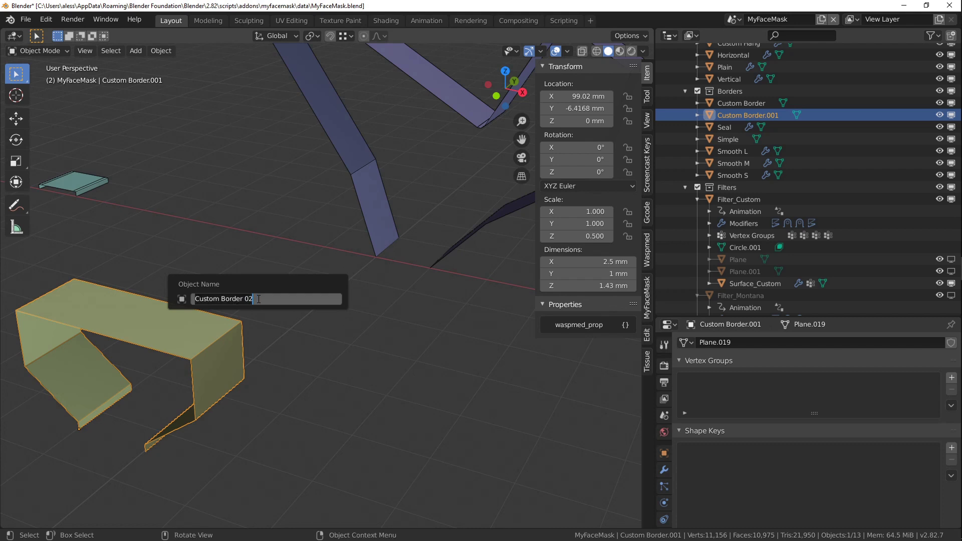
key("Return")
- Rename the duplicate's mesh data as Custom Border 02_PERP
middle_click_drag(179, 300, 205, 295, "shift")
left_click_drag(721, 316, 741, 233)
left_click(743, 258)
type("Custom Border 02")
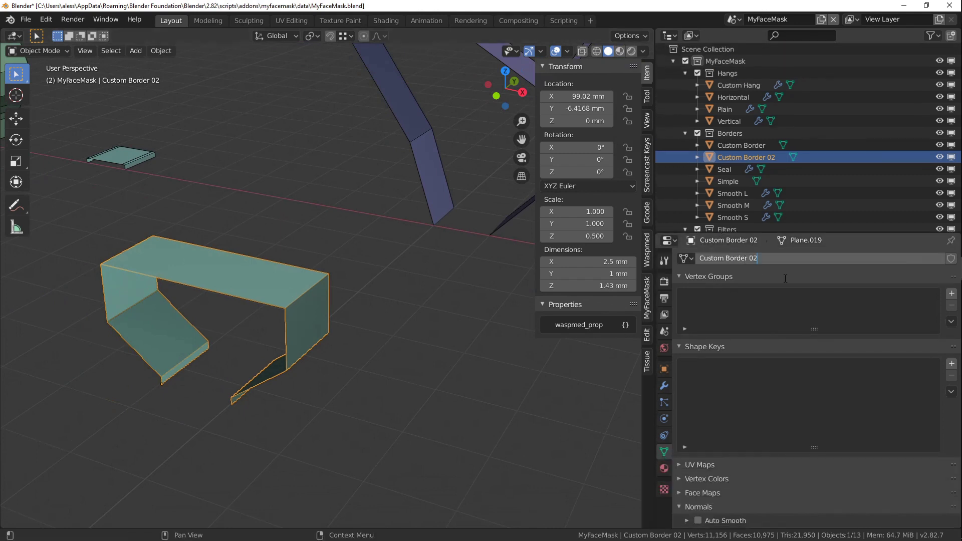
type("_PERP")
key("Return")
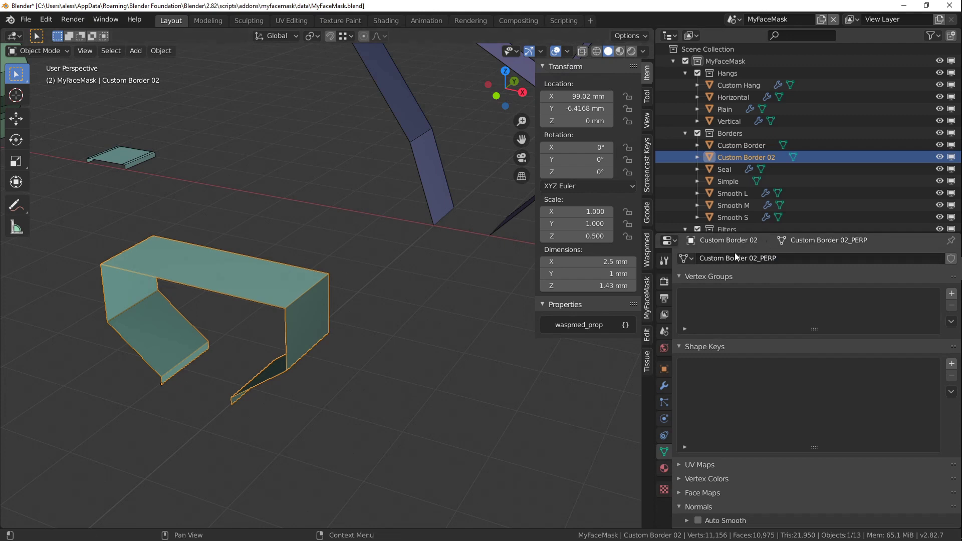
- In edit mode, divide the profile's top face with a two-cut loop cut
middle_click_drag(240, 291, 269, 294, "shift")
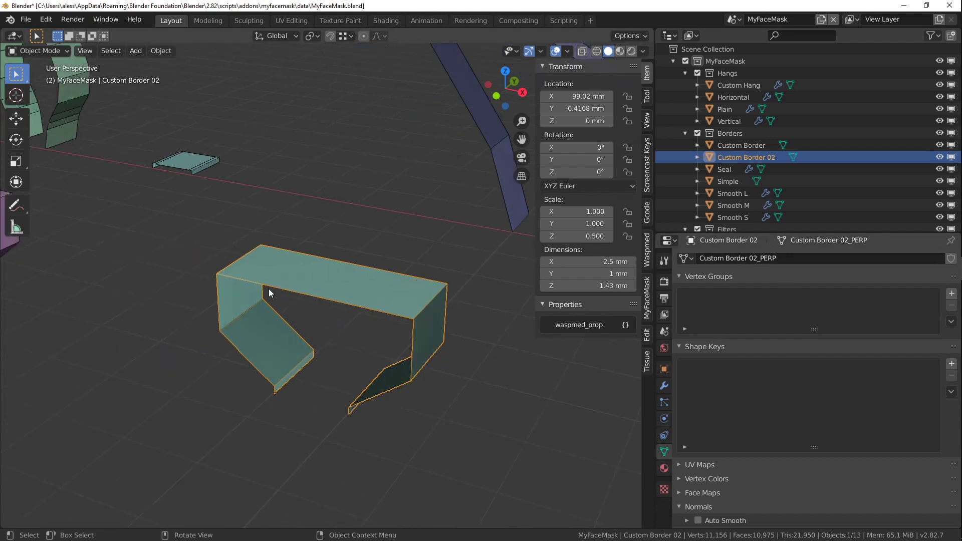
key("Tab")
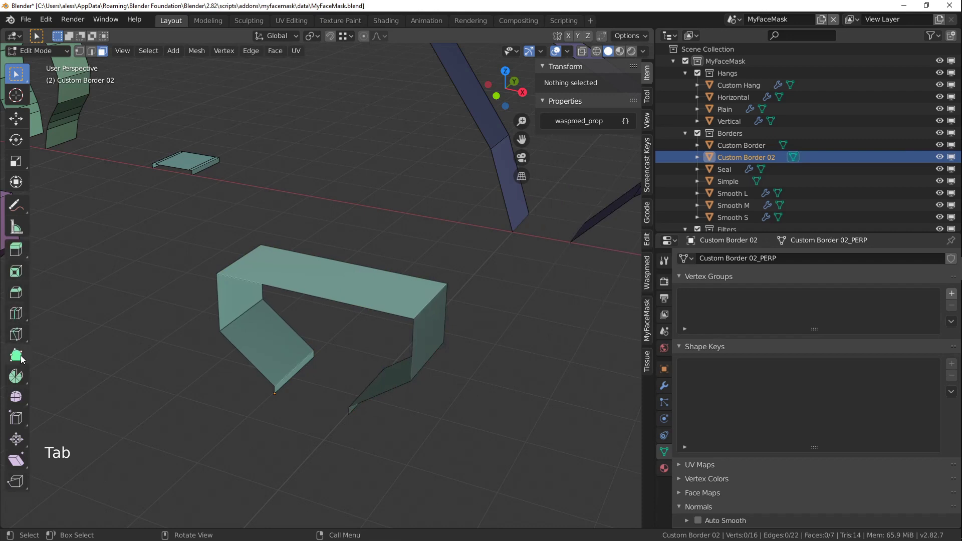
left_click(16, 313)
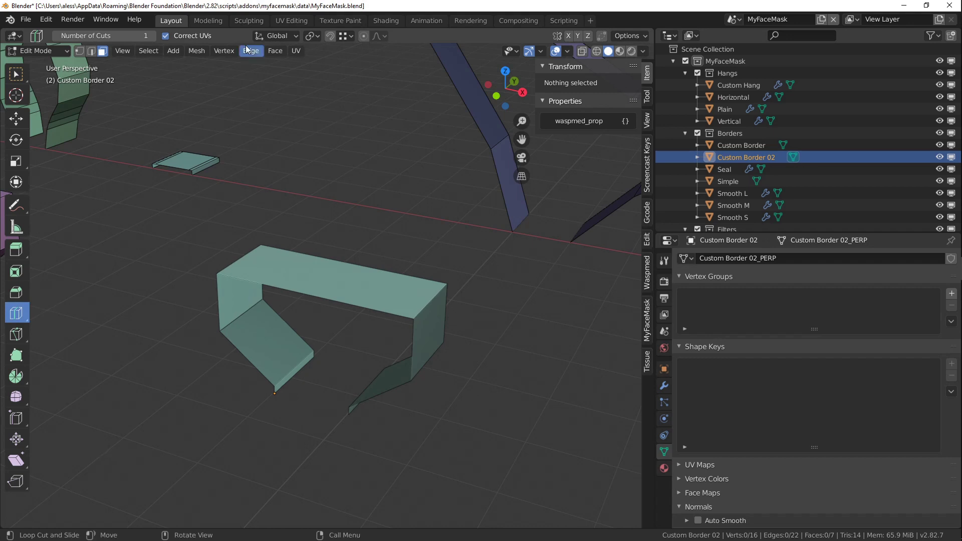
left_click(152, 36)
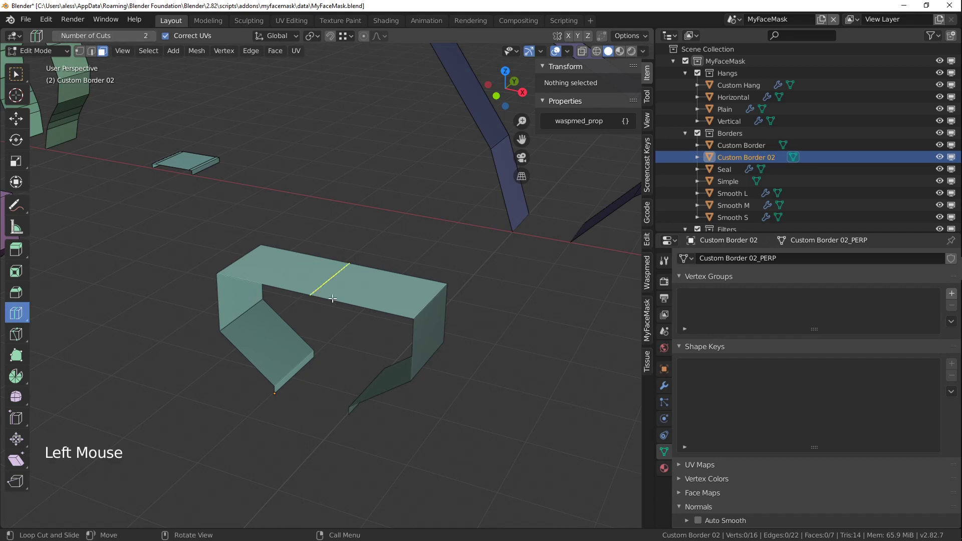
left_click(332, 298)
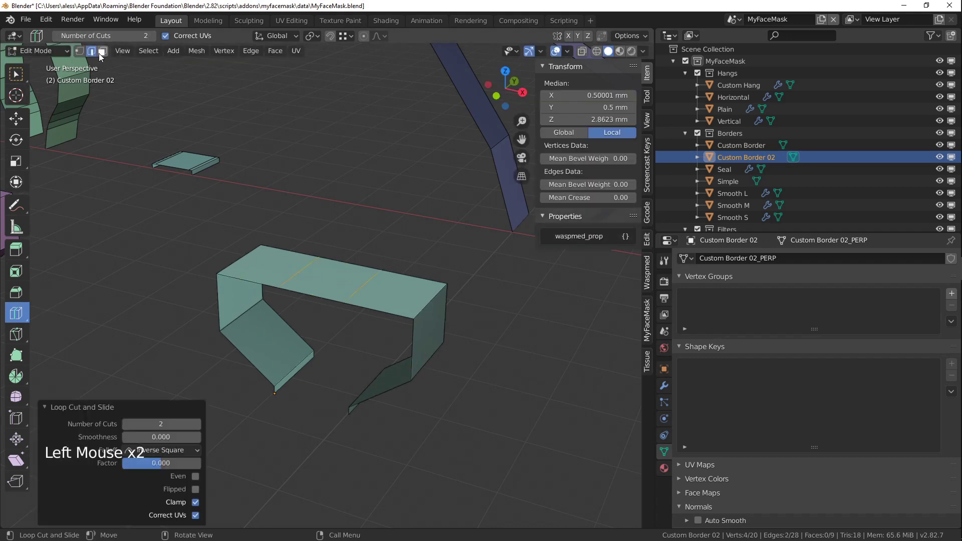
- Select the middle section of the profile's top face and extrude it downward with a Z move of -1 mm
left_click(102, 51)
left_click(16, 74)
left_click(319, 274)
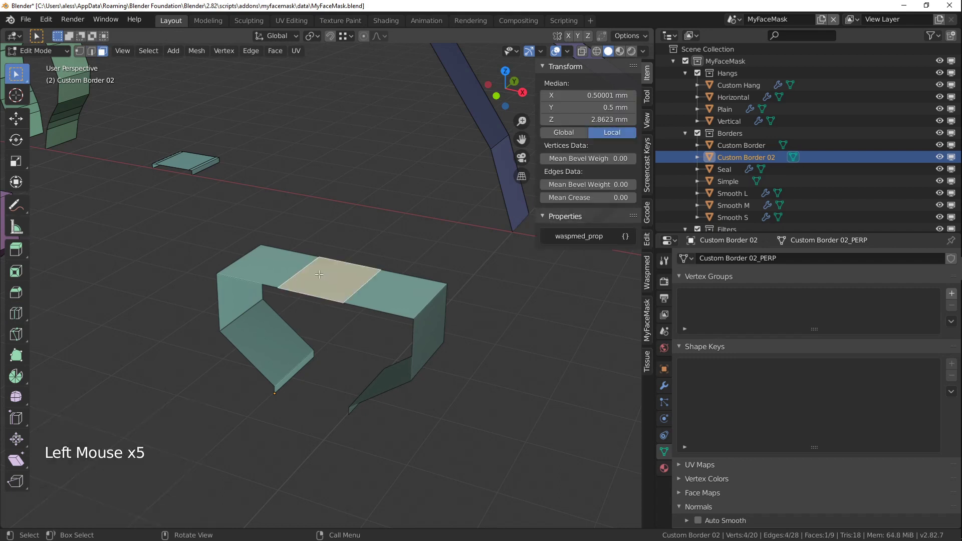
left_click(16, 249)
left_click_drag(329, 237, 326, 289)
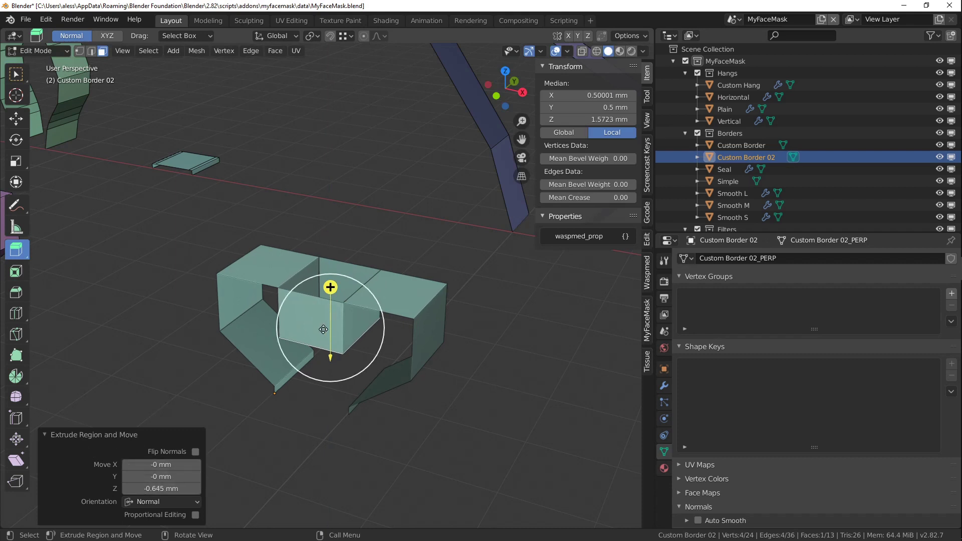
left_click(165, 488)
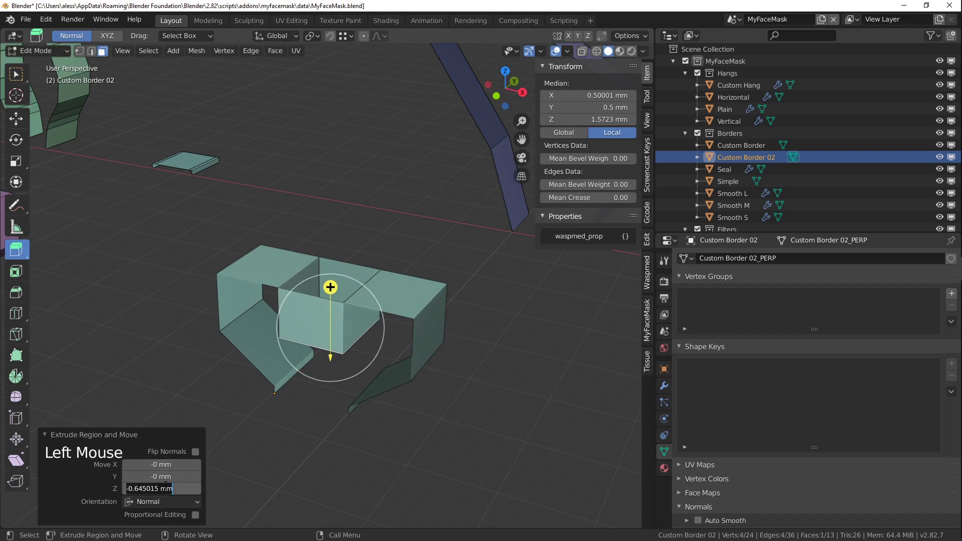
type("-1")
key("Return")
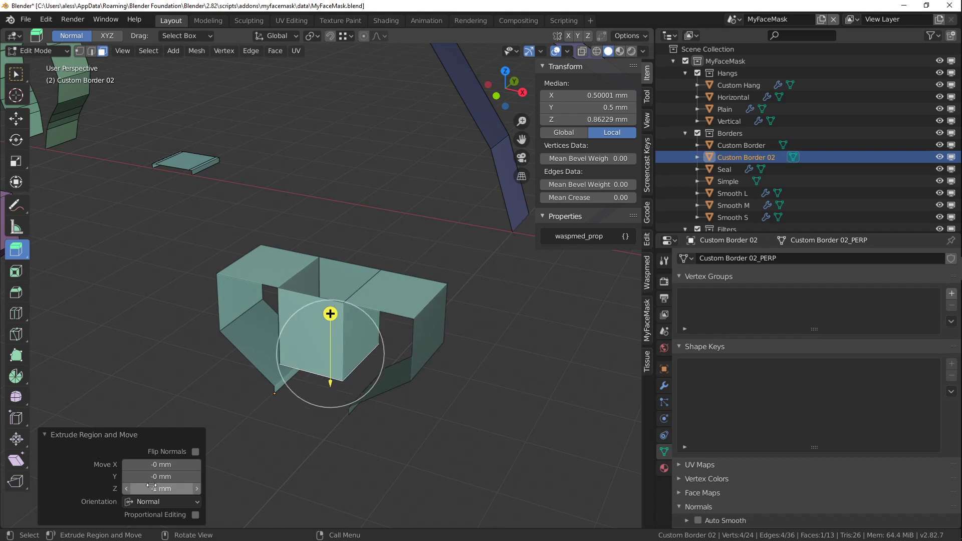
- Set the extrusion's Z move to -0.6 mm
left_click(163, 492)
left_click_drag(126, 488, 132, 488)
type("-0.")
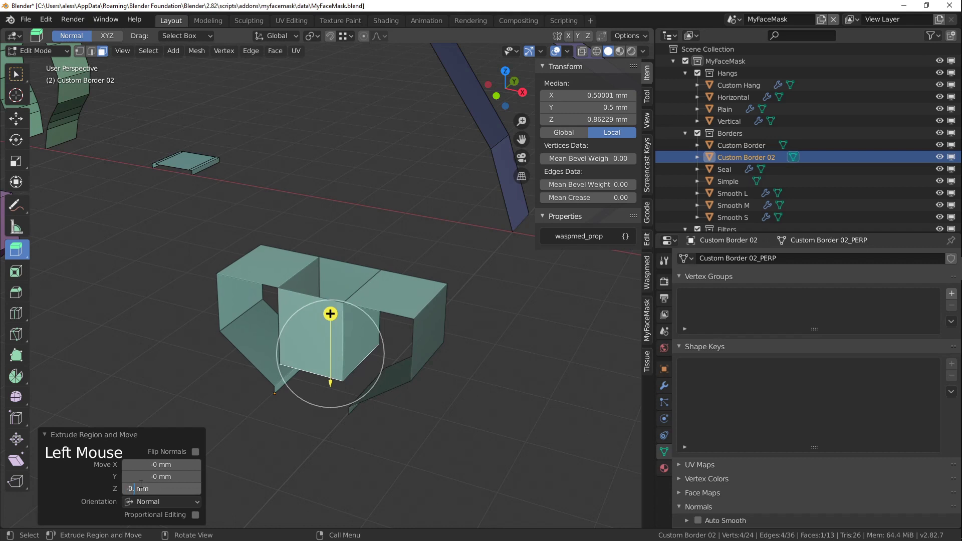
type("6")
key("Return")
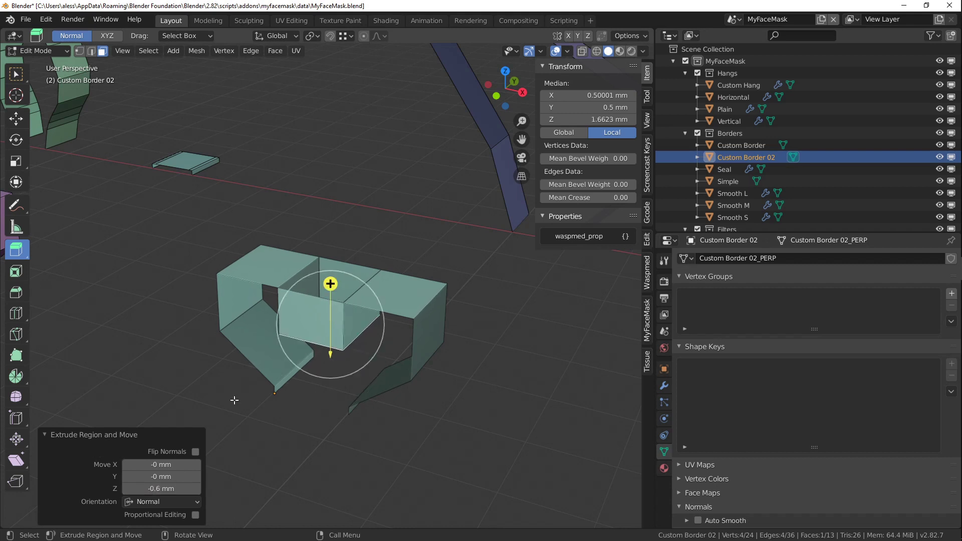
- Delete the front and back faces of the extruded recess
left_click(15, 74)
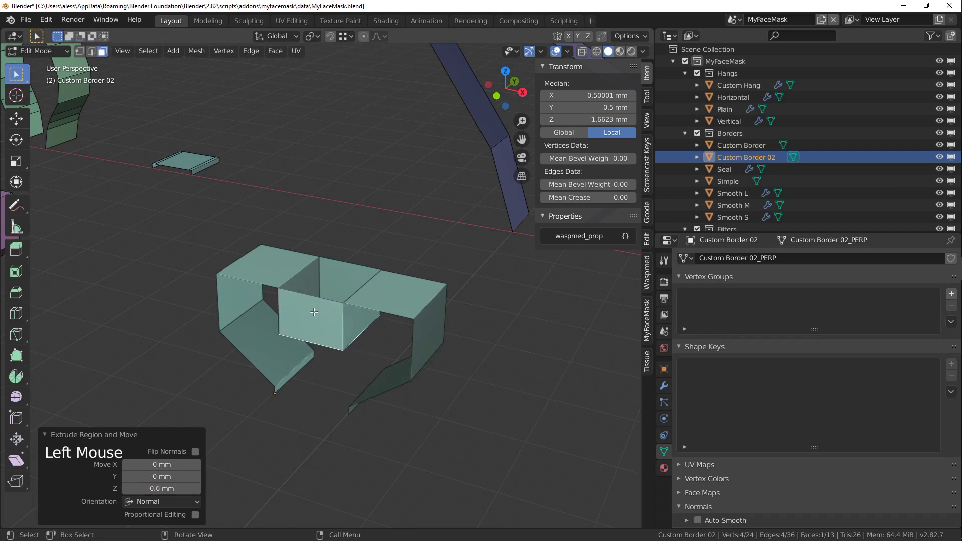
left_click(310, 321)
left_click(341, 275, "shift")
key("Delete")
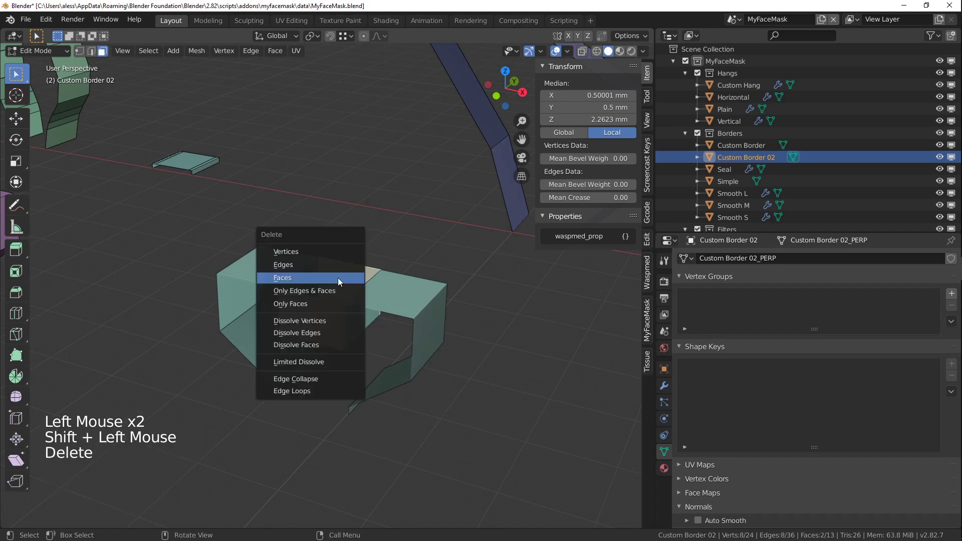
left_click(338, 277)
- Move the recess's left wall -0.0827 mm along X, snapping it in line with the profile's lower left end
scroll(350, 290, "up", 3)
middle_click_drag(350, 296, 242, 268, "shift")
left_click(283, 262)
scroll(283, 262, "down", 2)
key("KP_Decimal")
scroll(315, 261, "down", 4)
scroll(315, 260, "down", 1, "shift")
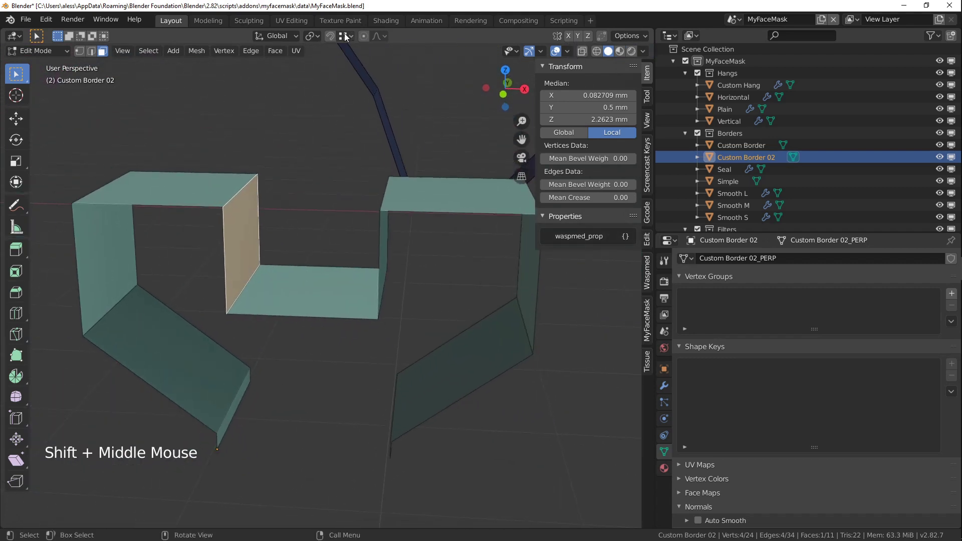
key("g")
key("x")
left_click(218, 437)
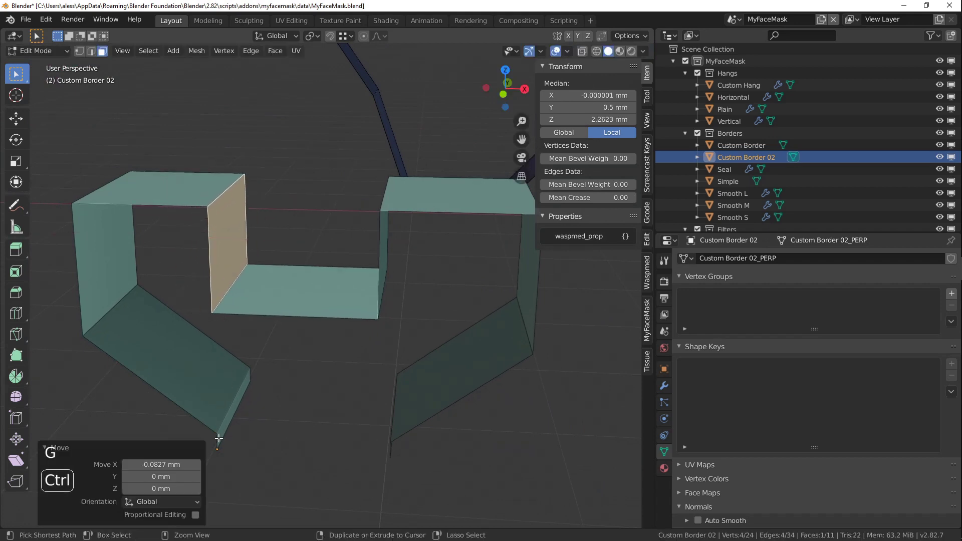
- Move the recess's right wall 0.0827 mm along X, snapping it in line with the profile's lower right end
key("ctrl+z")
key("g")
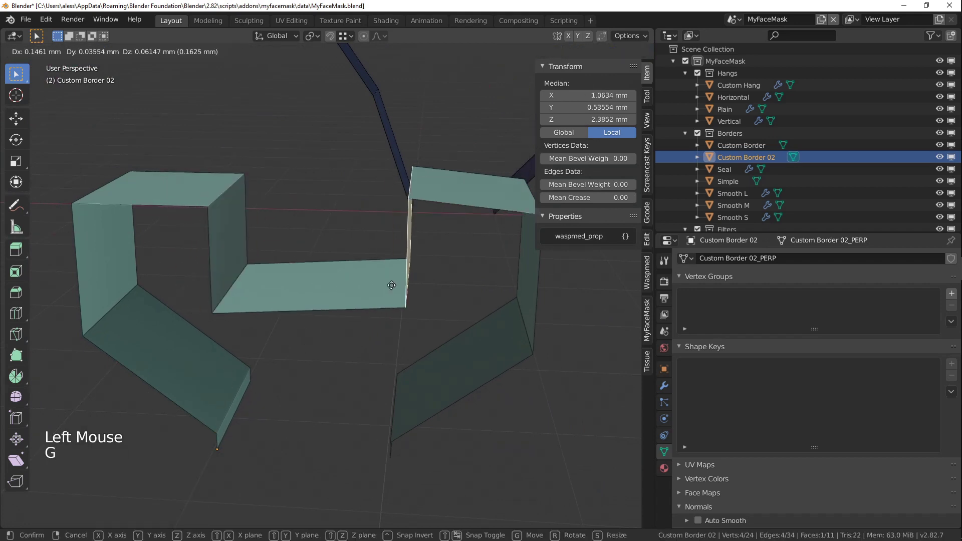
left_click(395, 379)
middle_click_drag(394, 379, 395, 323, "shift")
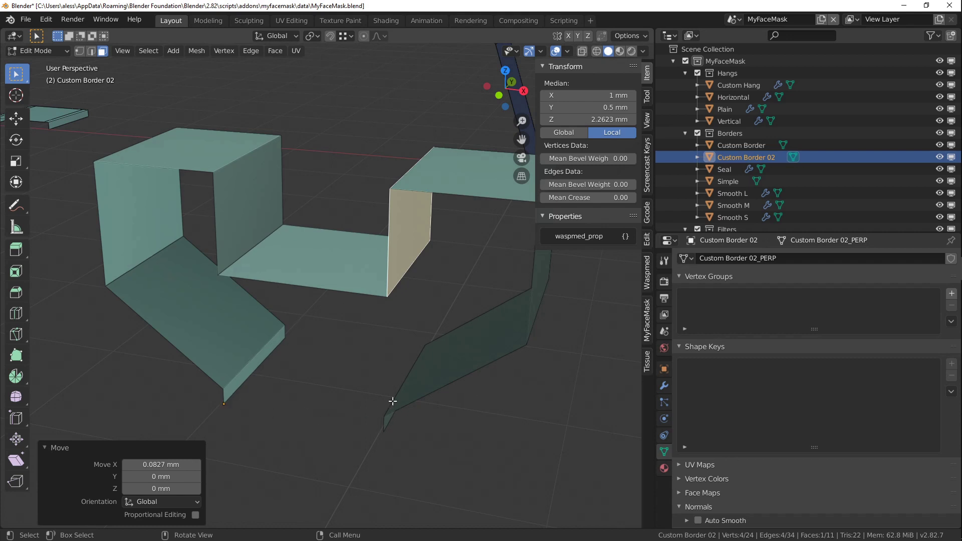
- Select both inner walls of the recess and scale them along X by 2
left_click(258, 210)
left_click(400, 223, "shift")
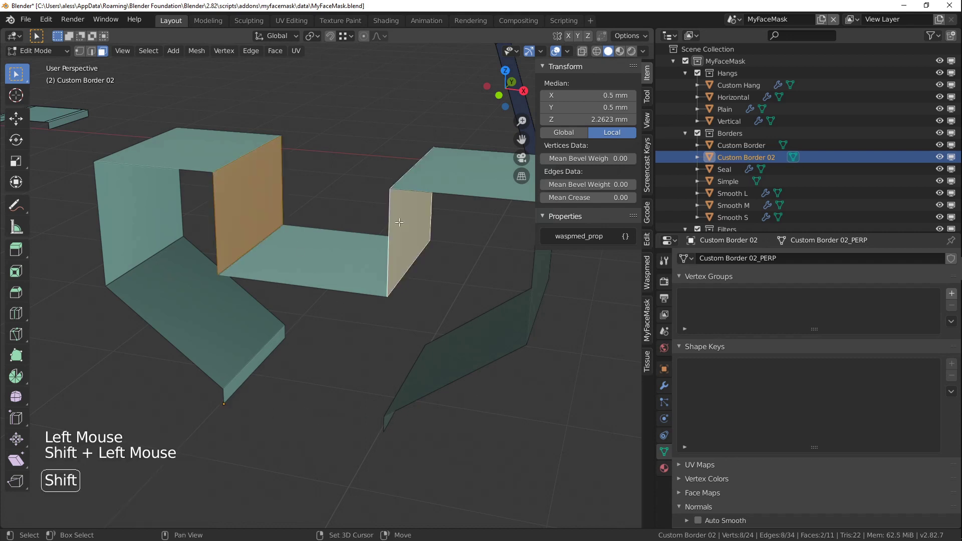
key("s")
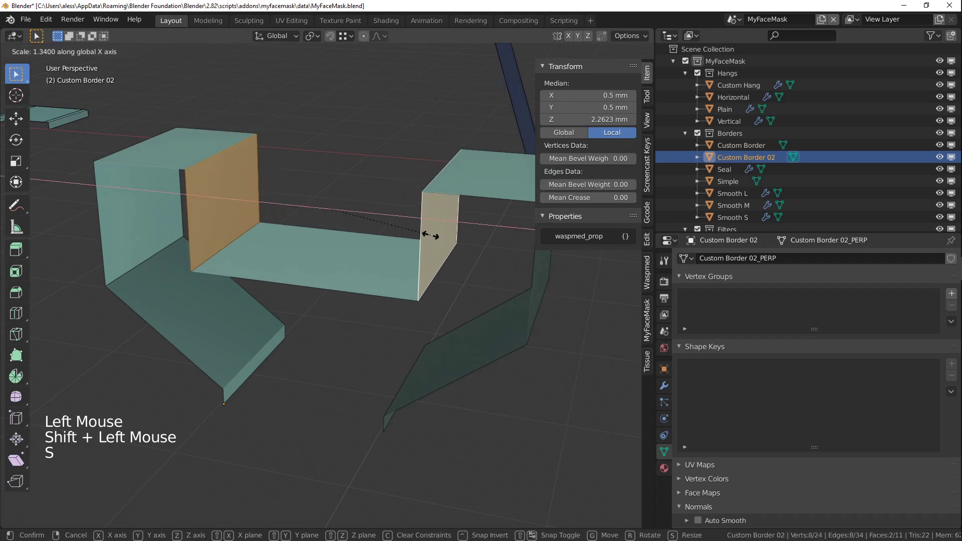
key("2")
key("Return")
- Scale the two outer side walls apart along X until the profile is about 3.06 mm wide, and return to object mode
scroll(429, 257, "down", 1)
scroll(428, 257, "down", 2)
middle_click_drag(428, 257, 461, 257)
left_click(200, 261)
middle_click_drag(200, 261, 261, 280)
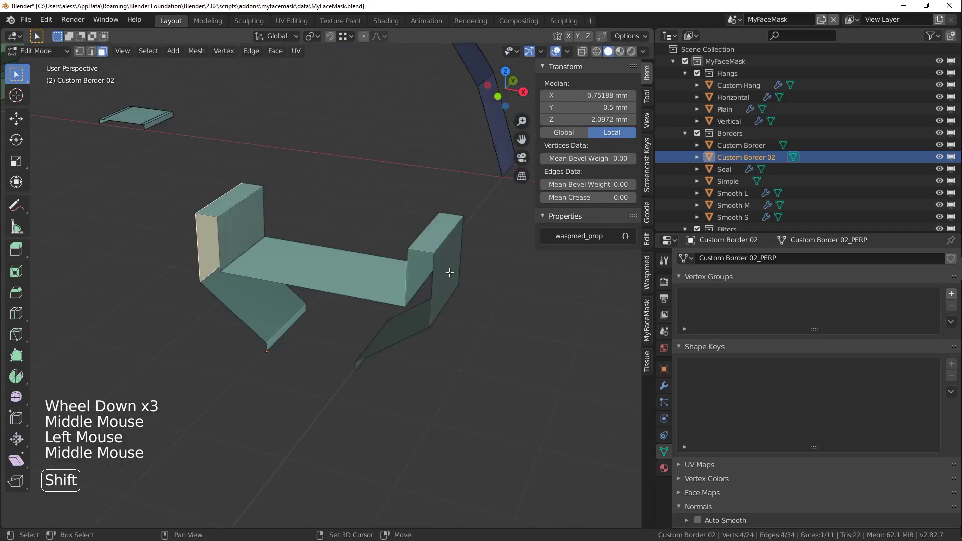
left_click(449, 273, "shift")
key("s")
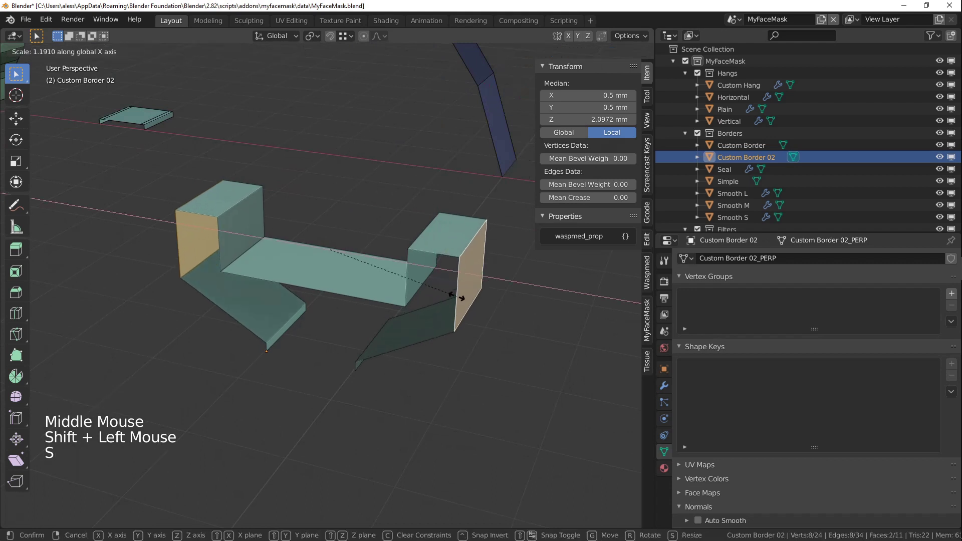
left_click(440, 302)
middle_click_drag(440, 302, 362, 277)
key("Tab")
- Examine the Custom Border 02 profile from several angles, including its recess and the small faces at its lower ends
scroll(391, 271, "down", 1)
scroll(336, 281, "down", 3)
scroll(351, 267, "up", 2)
middle_click_drag(361, 277, 333, 301)
scroll(338, 293, "up", 2)
middle_click_drag(333, 300, 217, 267)
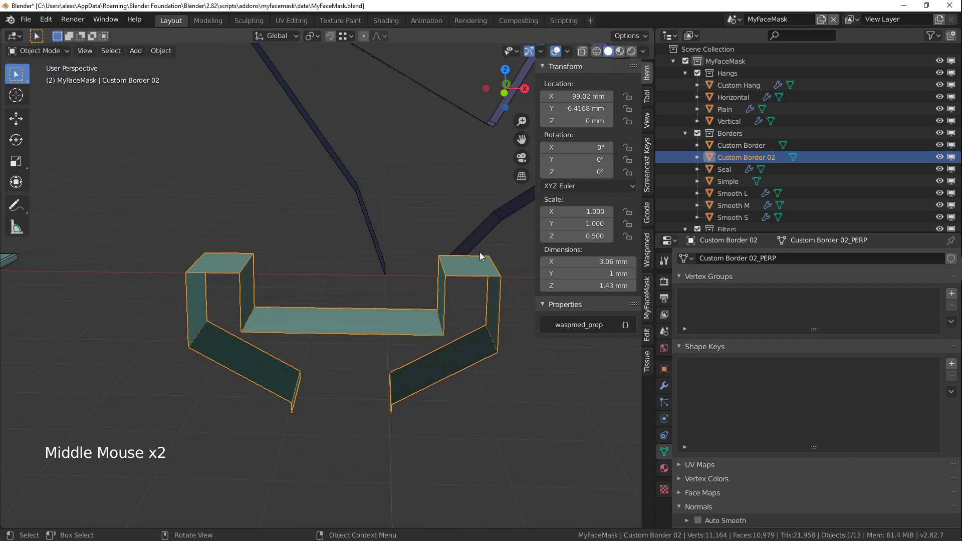
scroll(291, 269, "down", 2)
middle_click_drag(292, 268, 329, 305)
scroll(328, 299, "down", 2)
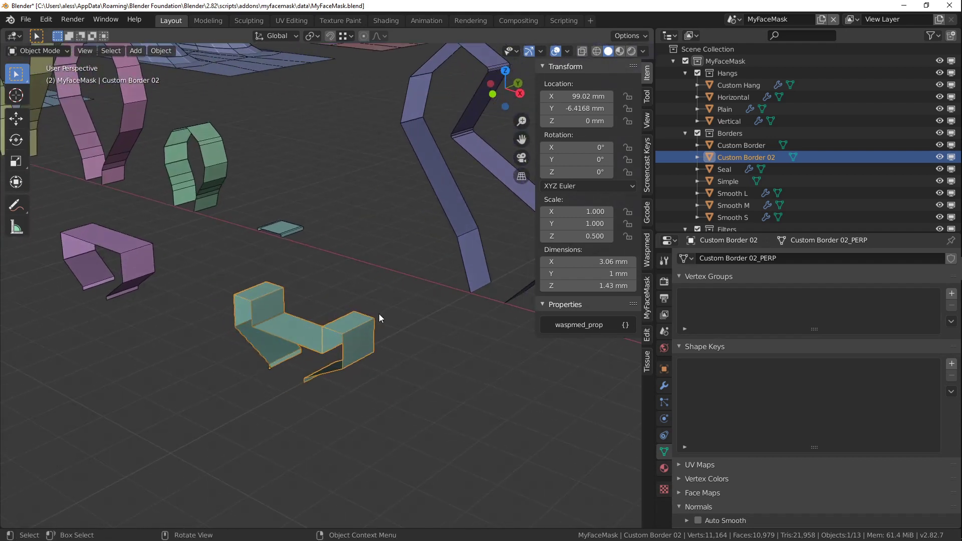
scroll(275, 378, "up", 4)
middle_click_drag(275, 380, 354, 301, "shift")
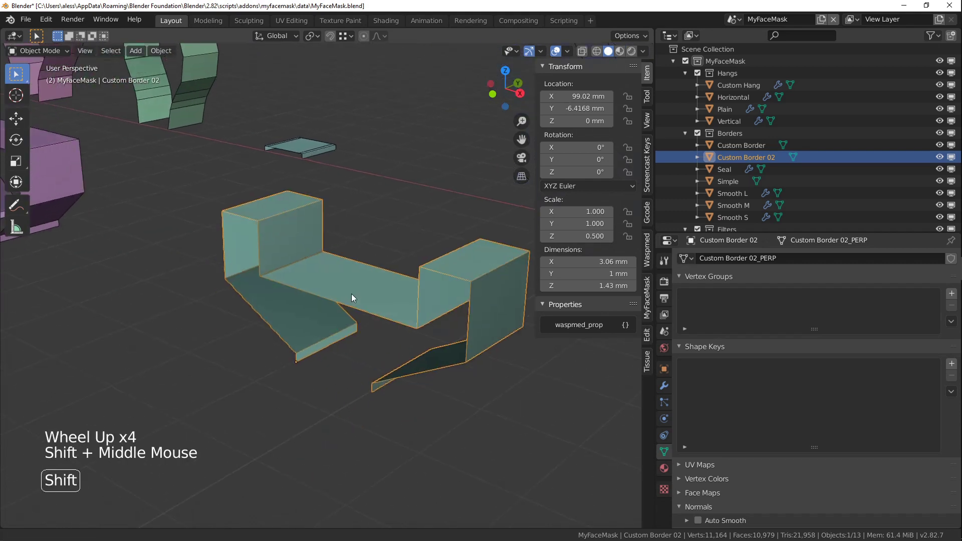
scroll(326, 382, "up", 3)
middle_click_drag(326, 382, 290, 343, "shift")
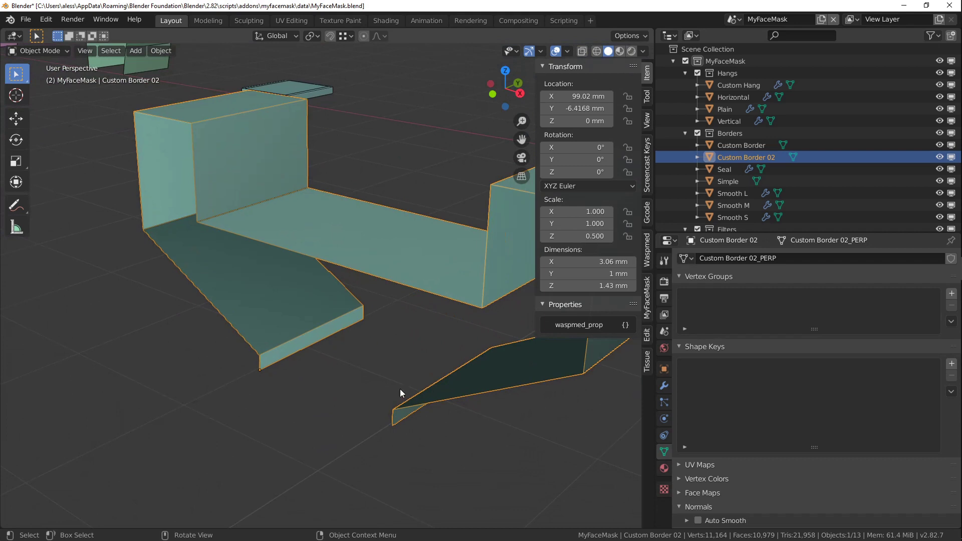
middle_click_drag(447, 404, 436, 367)
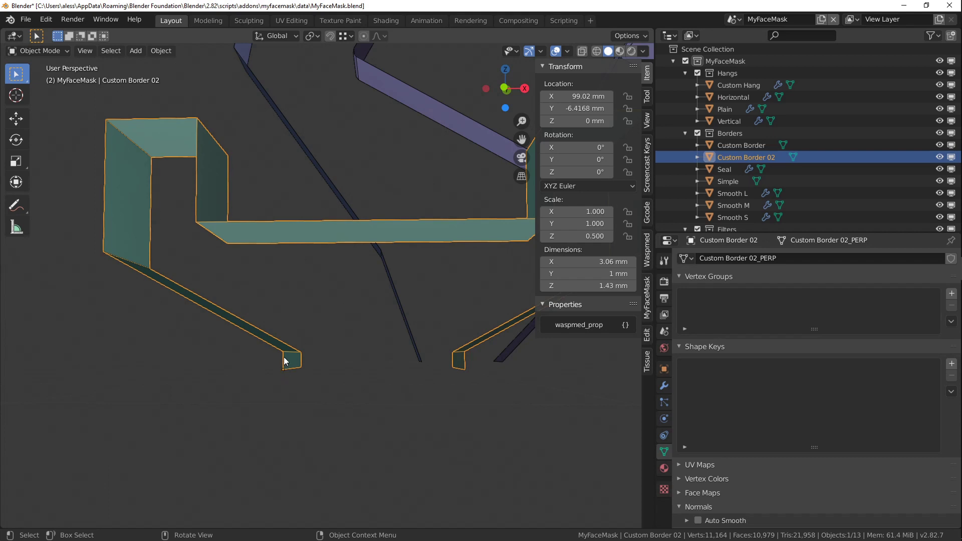
scroll(285, 361, "down", 1)
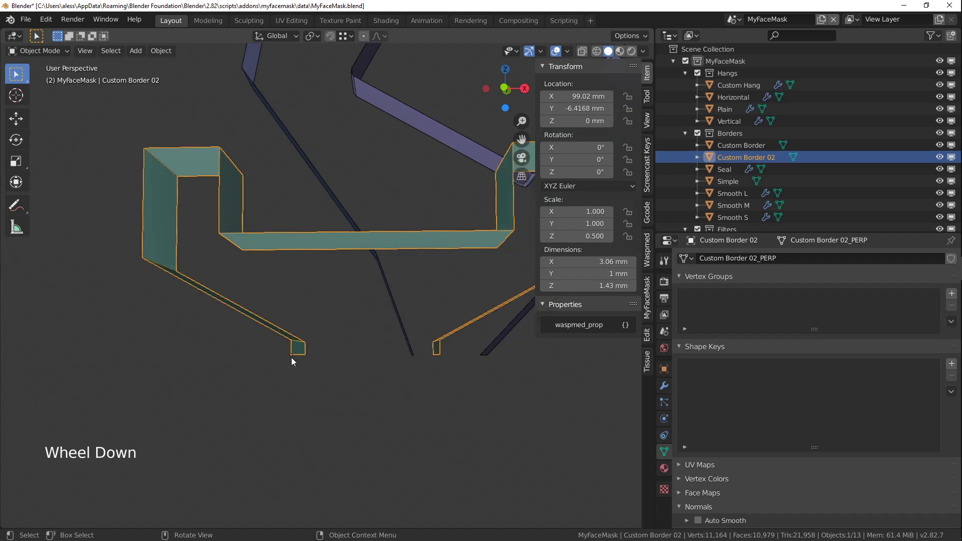
- Open the Custom Border 02 mesh in edit mode, viewing its lower end faces
middle_click_drag(340, 338, 326, 343)
key("Tab")
key("Tab")
key("Tab")
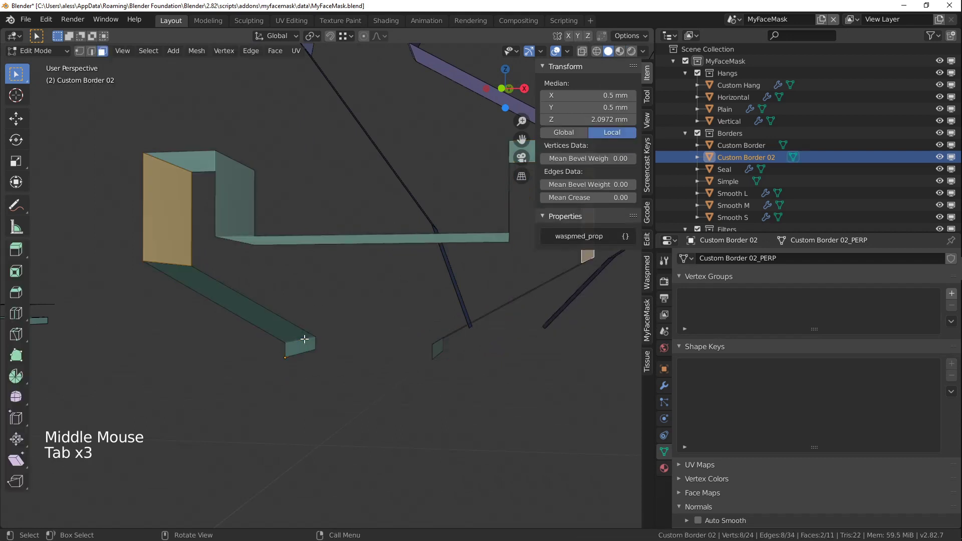
- Select the upper edges of both small lower end faces and try moving them vertically, then leave mesh editing
key("2")
left_click(304, 340)
middle_click_drag(404, 357, 440, 350)
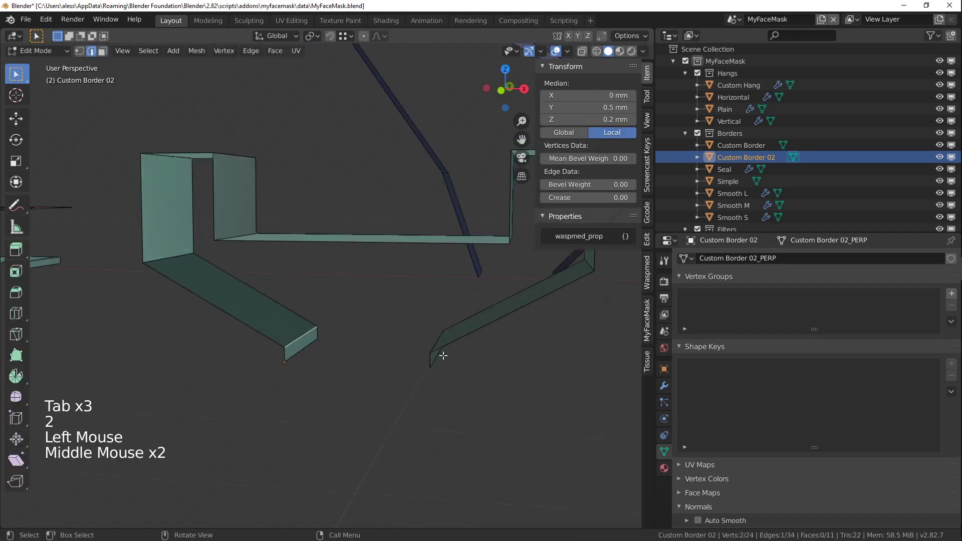
left_click(437, 341, "shift")
middle_click_drag(368, 367, 360, 369)
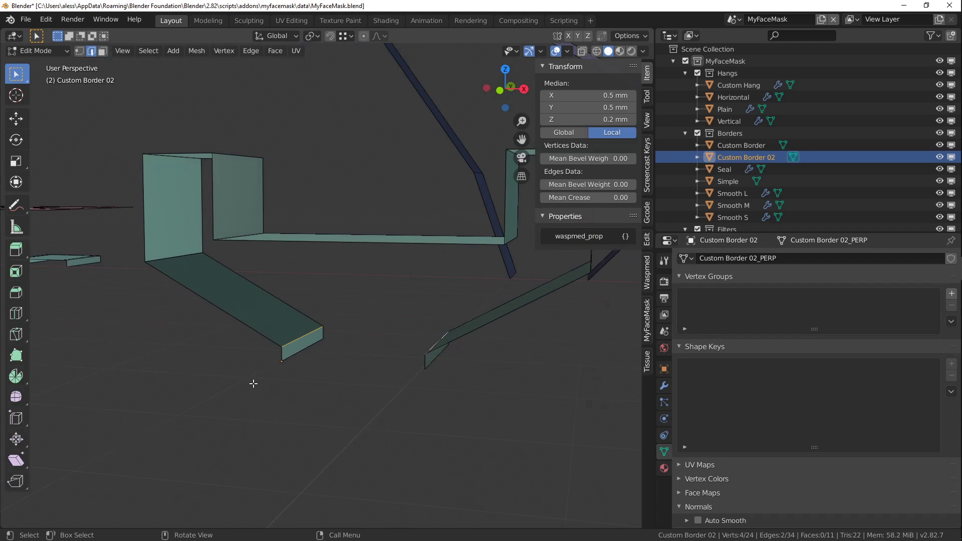
key("g")
key("z")
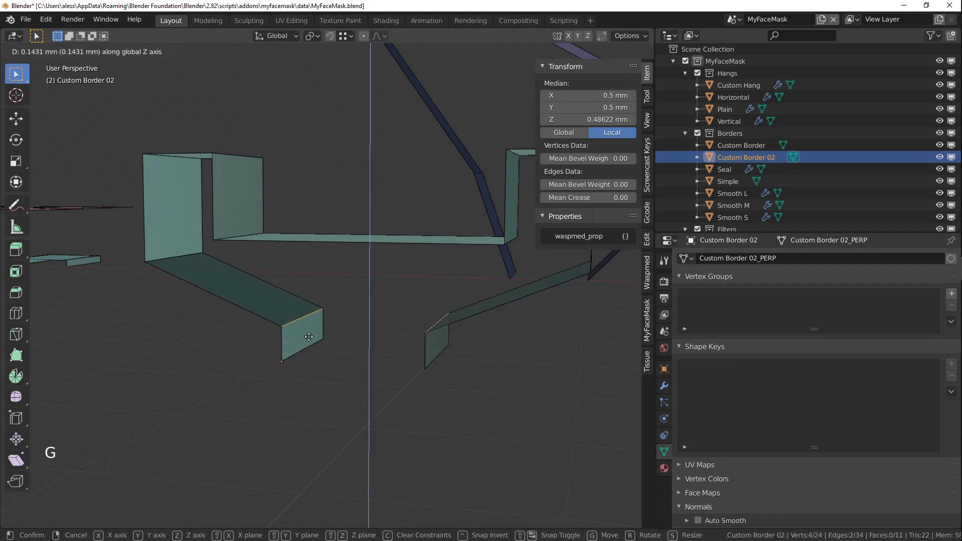
left_click(309, 353)
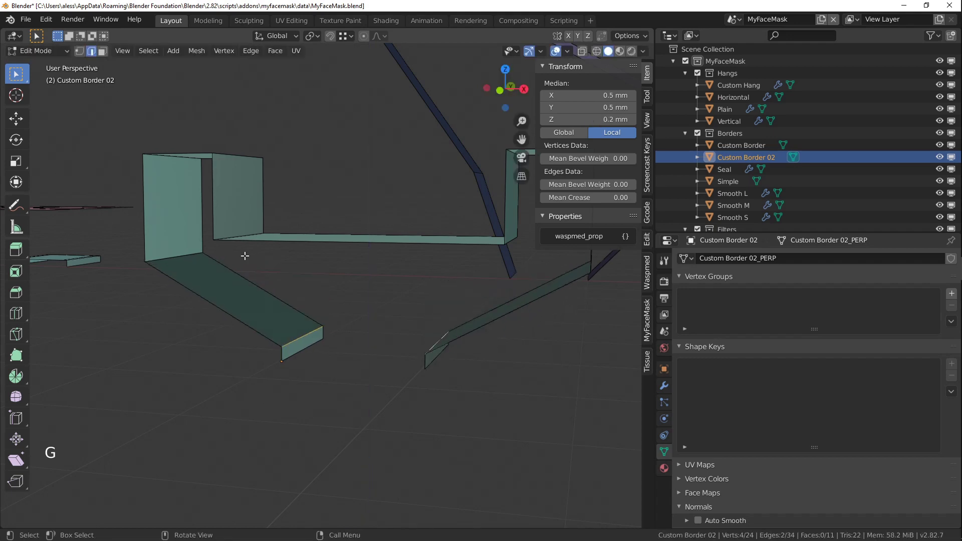
key("Tab")
- Select the duplicated border profile Custom Border.001 and rename the object to Custom Border 02
scroll(470, 272, "down", 2)
middle_click_drag(470, 273, 439, 292)
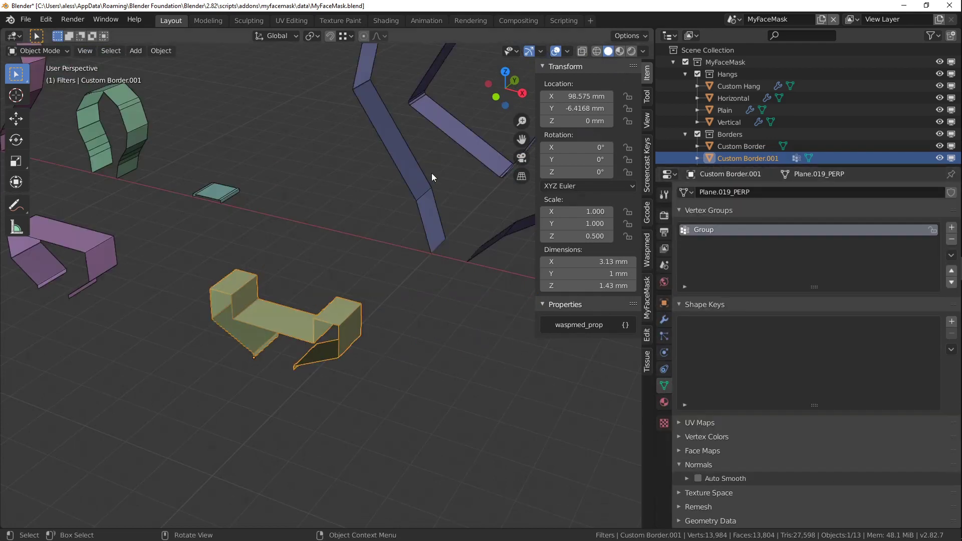
left_click(406, 173)
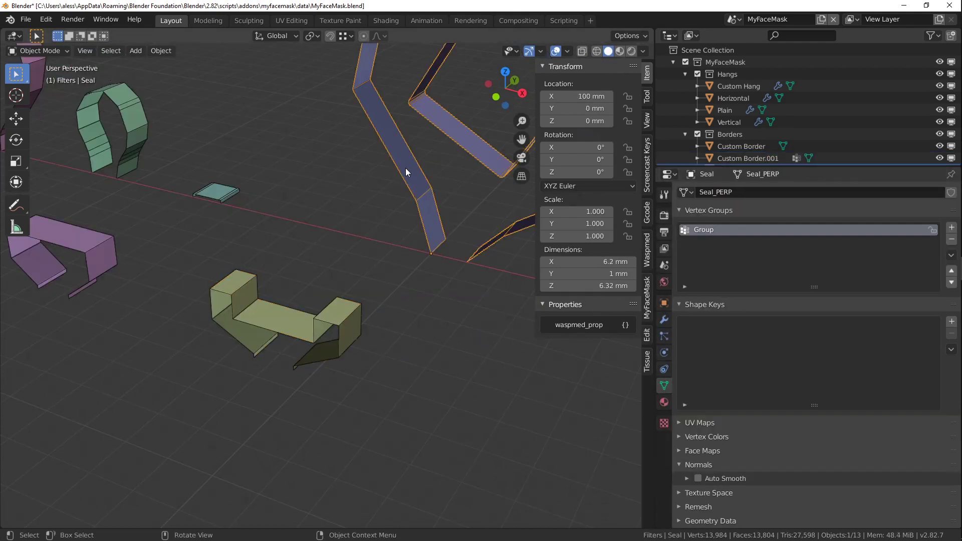
left_click(329, 319)
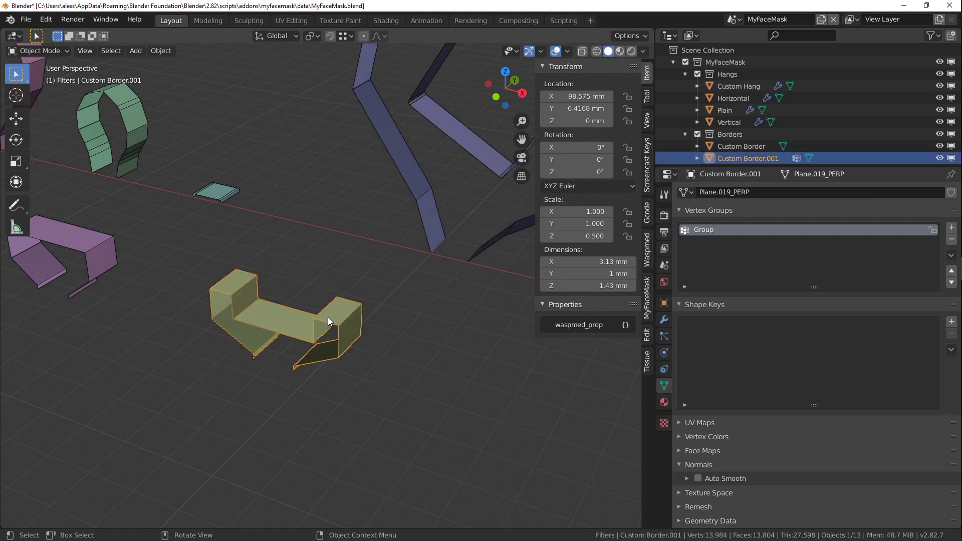
left_click(664, 303)
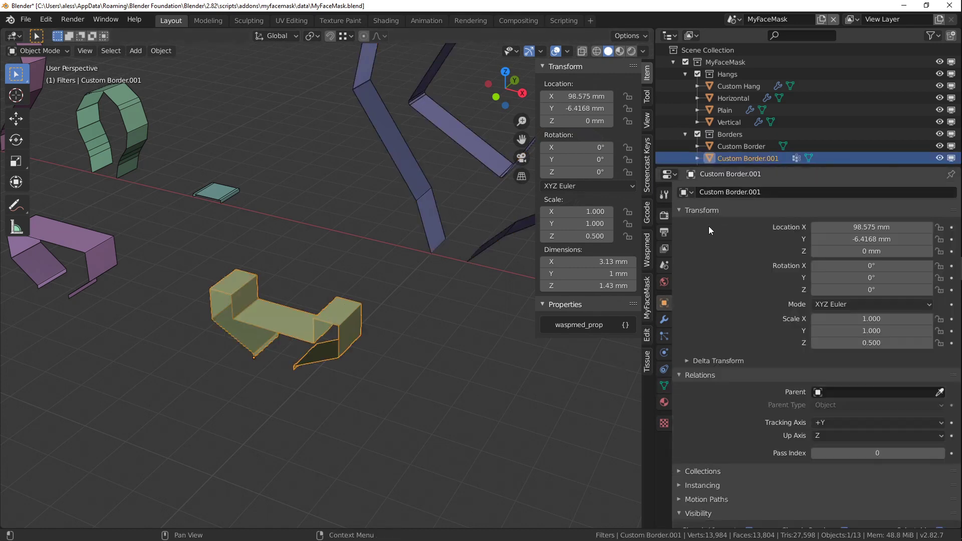
left_click(768, 191)
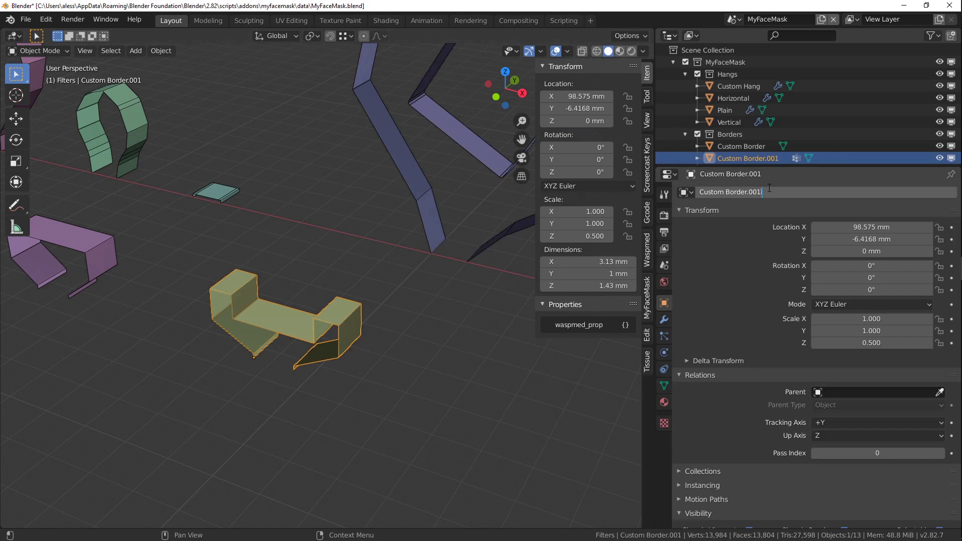
key("BackSpace")
key("BackSpace")
key("BackSpace")
type("02")
key("Return")
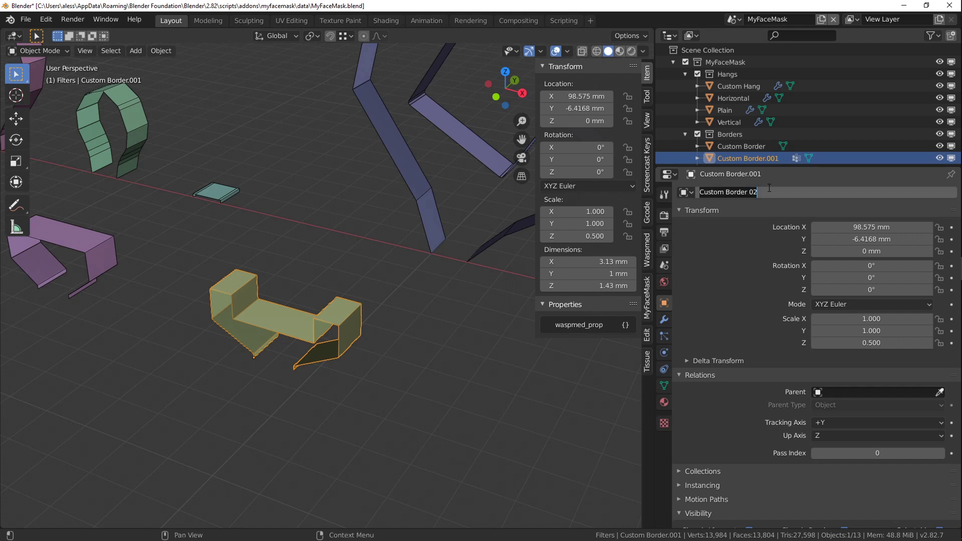
- Rename the mesh data of Custom Border 02 to Custom Border 02_PERP and deselect the object
left_click(663, 385)
left_click(727, 191)
type("Custom Border 02")
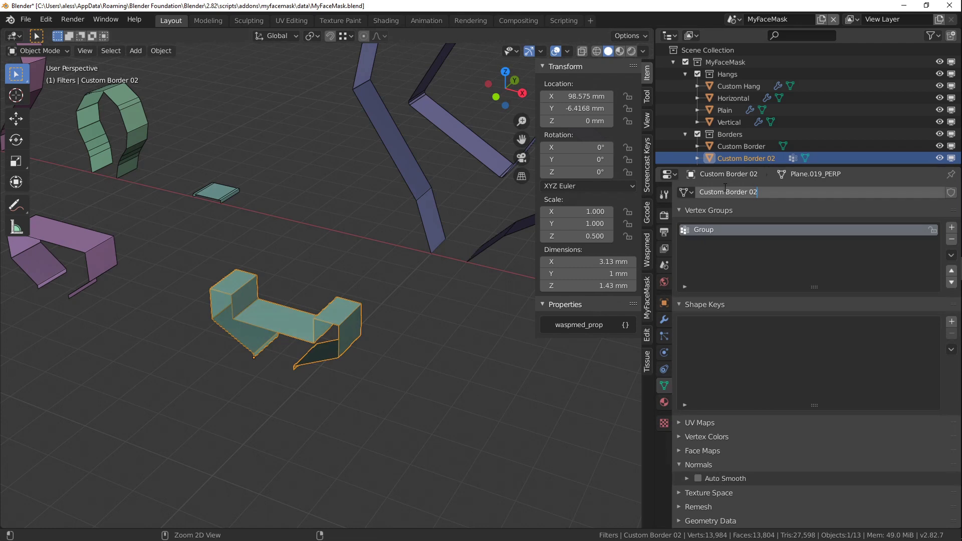
type("_PERP")
key("Return")
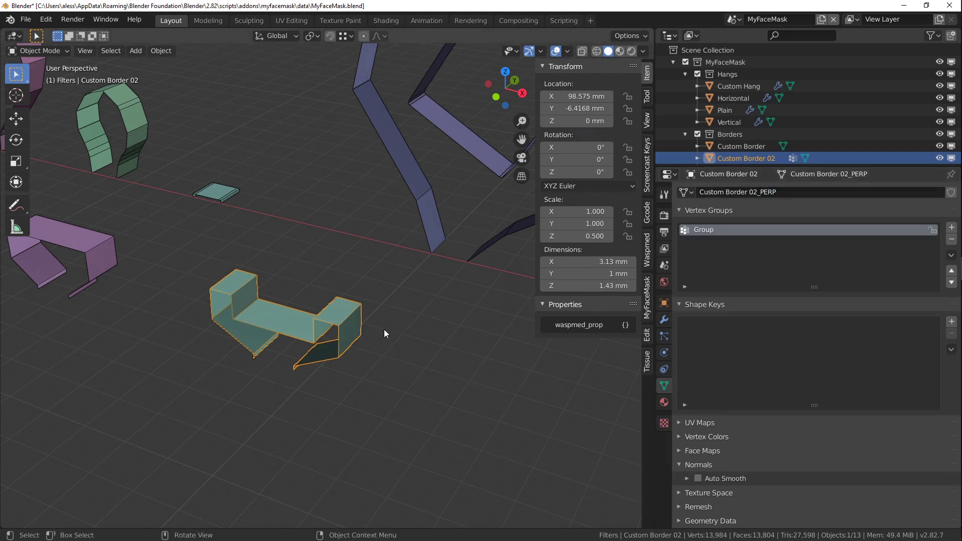
left_click(406, 348)
- Examine the full mask surface and the filter at its base from several angles, including from below, and select Filter_Roomba 700
scroll(461, 391, "down", 6)
middle_click_drag(267, 276, 297, 307, "shift")
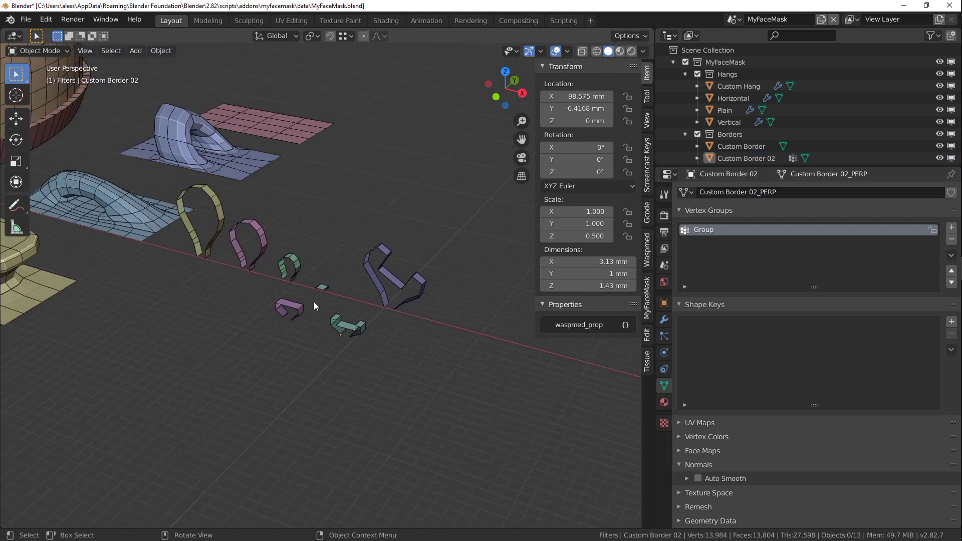
scroll(176, 276, "down", 2)
middle_click_drag(176, 277, 216, 283, "shift")
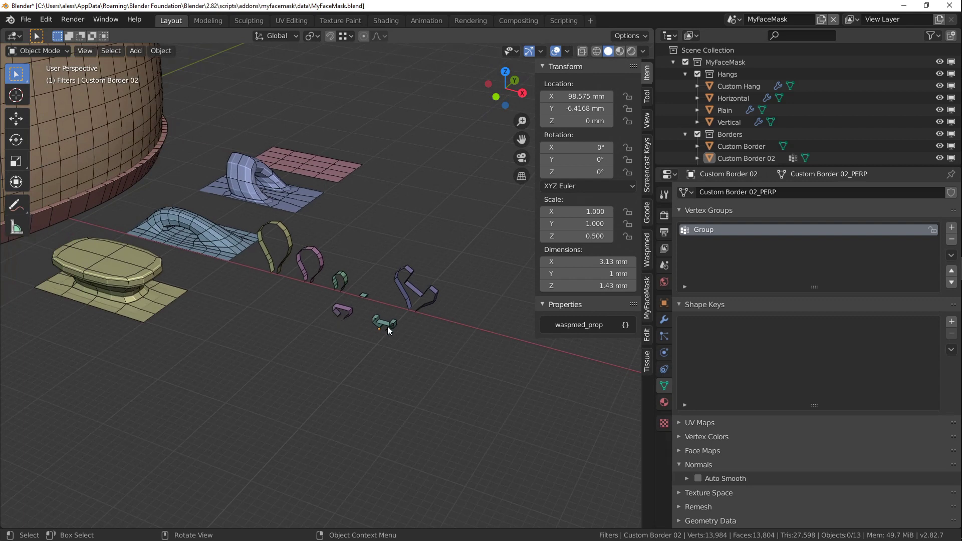
scroll(300, 280, "down", 3)
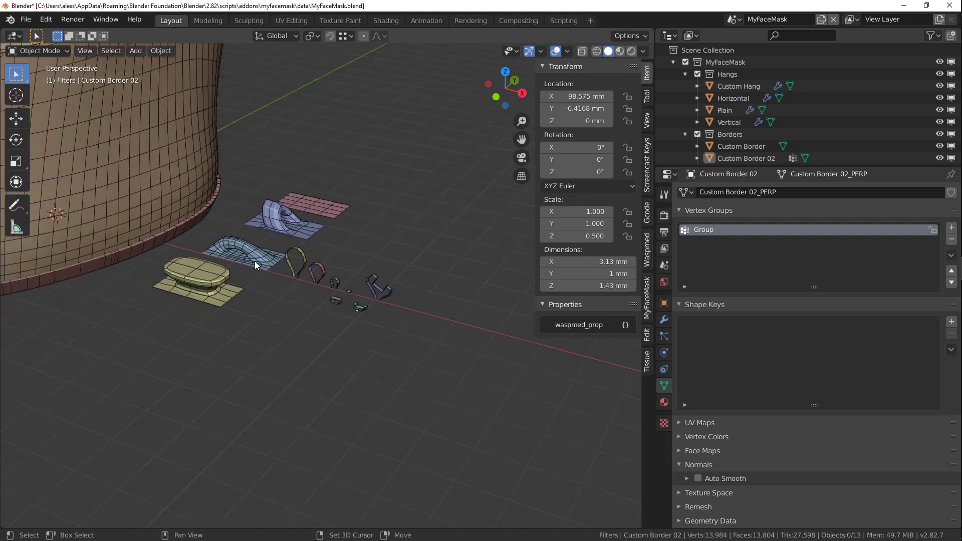
middle_click_drag(255, 261, 350, 299, "shift")
scroll(318, 275, "up", 2)
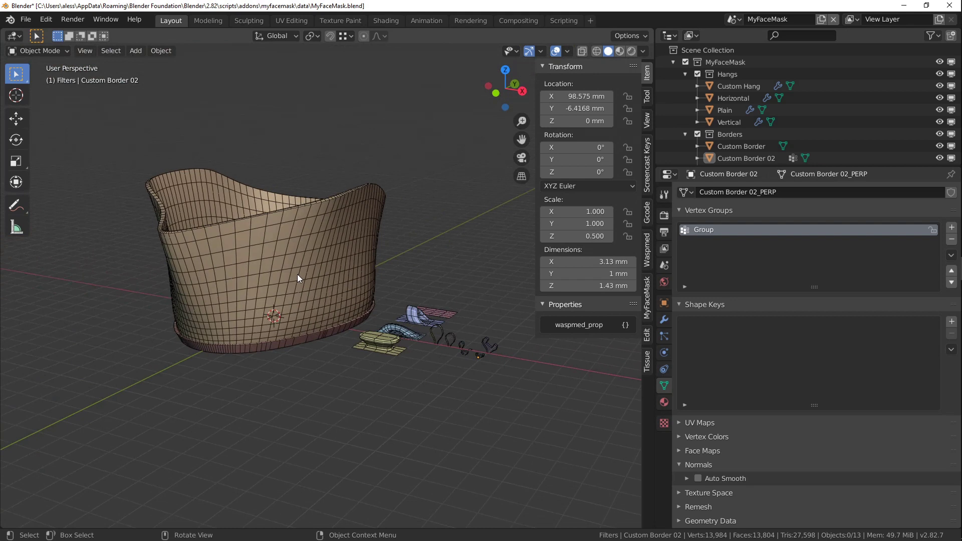
scroll(285, 346, "up", 2)
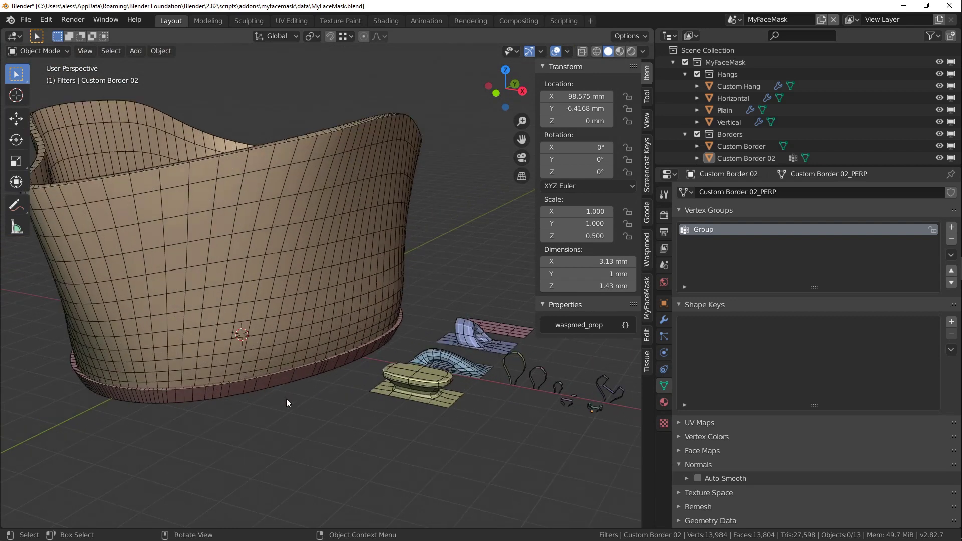
middle_click_drag(207, 376, 283, 294)
scroll(290, 302, "up", 2)
scroll(271, 311, "up", 1)
scroll(271, 311, "down", 4)
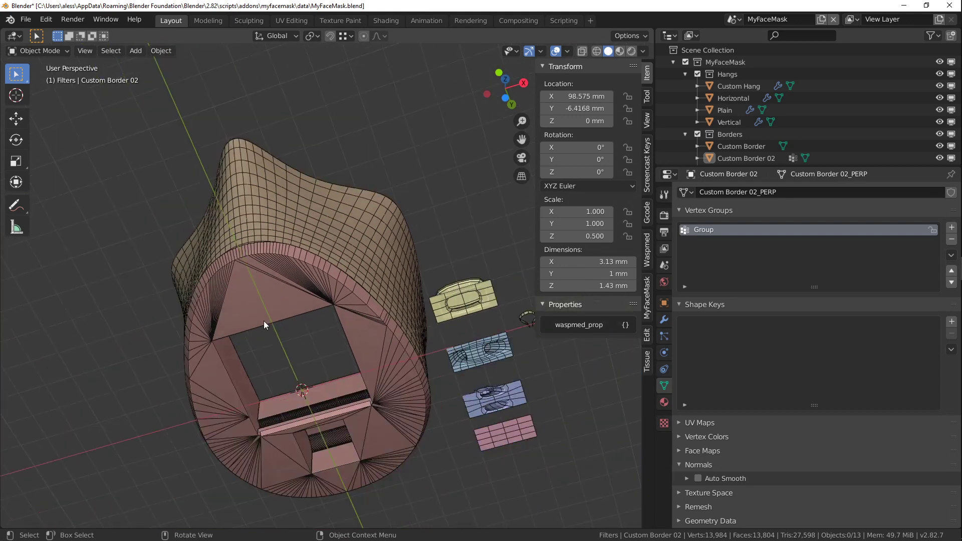
middle_click_drag(274, 316, 294, 402)
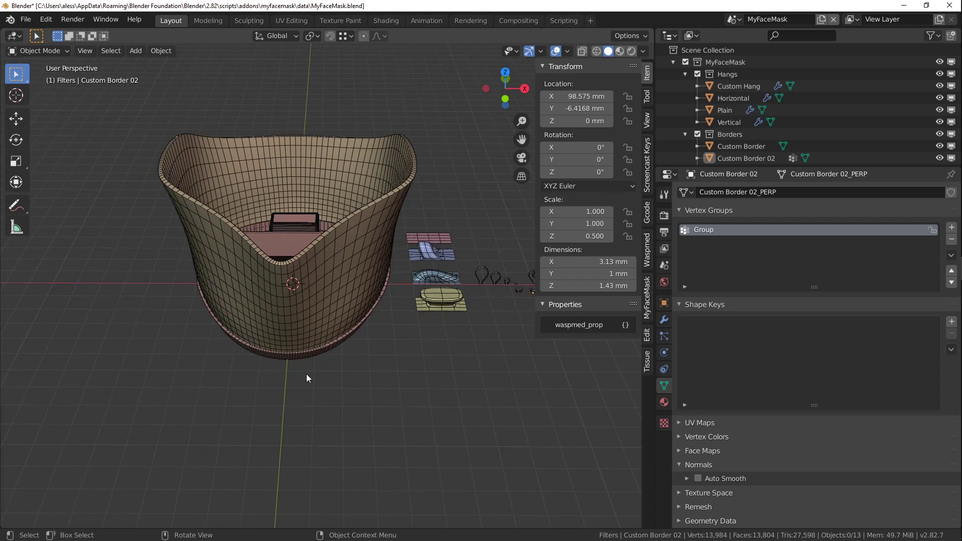
middle_click_drag(338, 353, 314, 289)
left_click(347, 267)
middle_click_drag(387, 297, 319, 291)
left_click(343, 220)
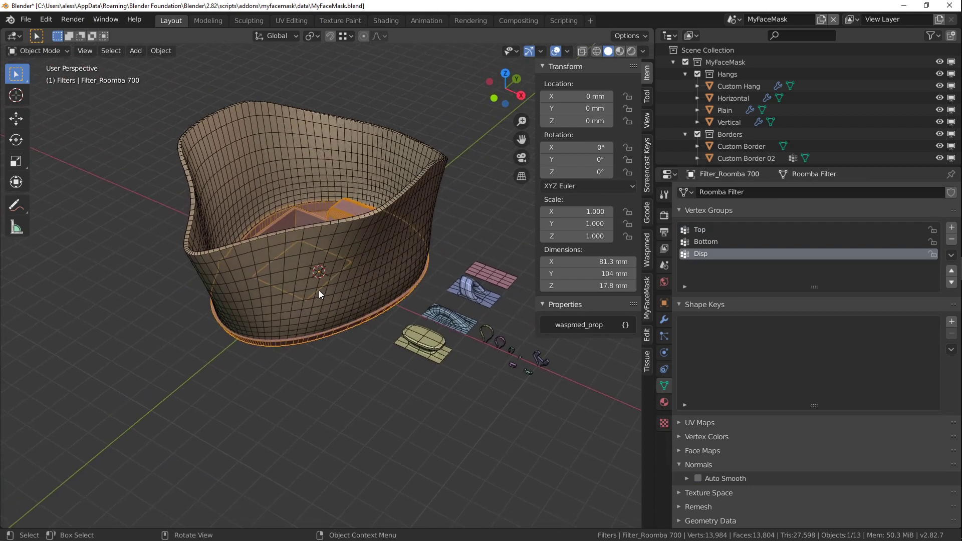
- Hide the mask surface Surface_Roomba 700 and enlarge the Outliner to show more objects
left_click(305, 143)
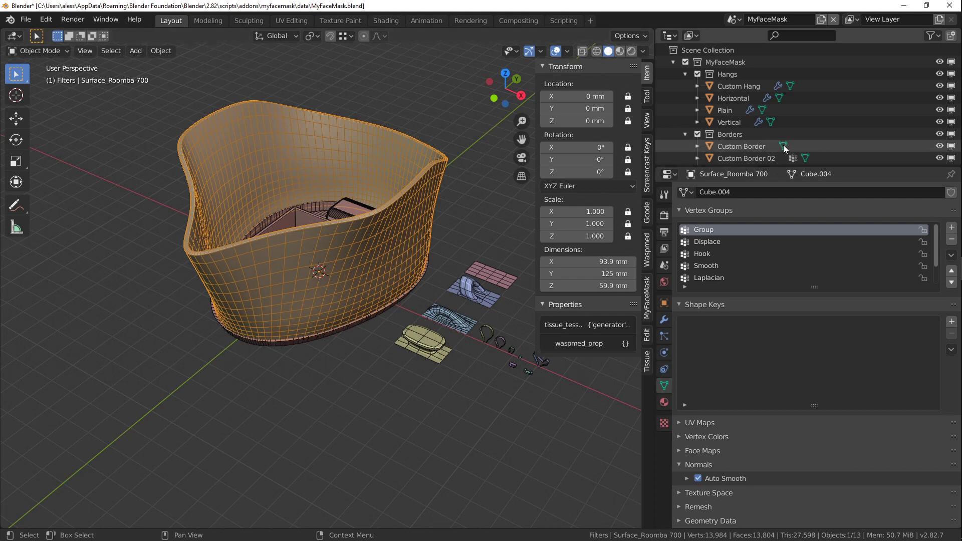
left_click_drag(719, 167, 717, 280)
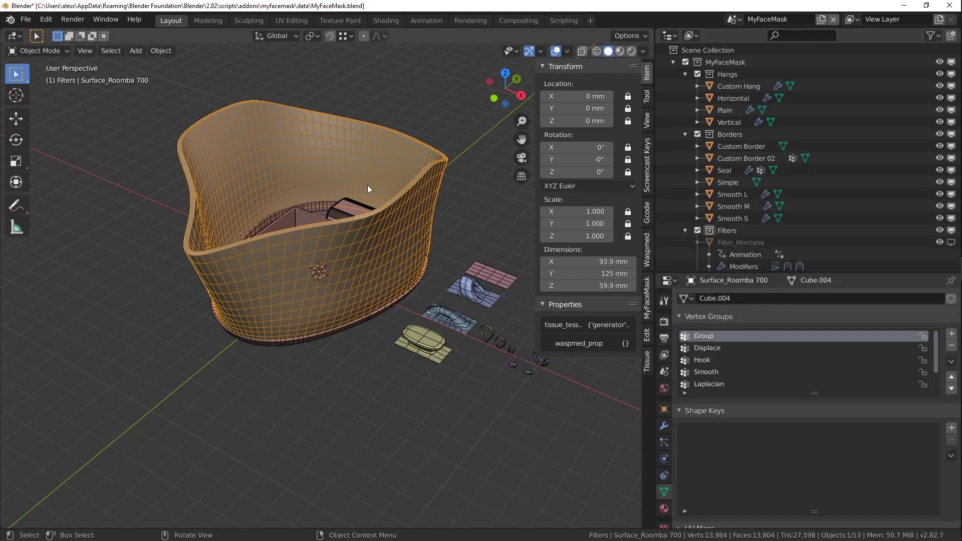
key("Delete")
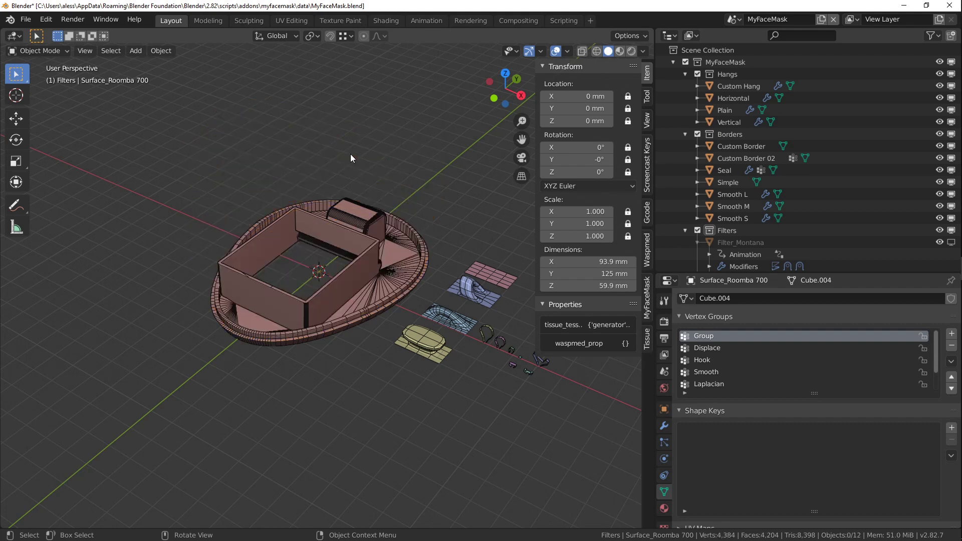
- Add a mesh circle at the origin, within the Filters collection of Filter_Roomba 700, working in top view
left_click(332, 207)
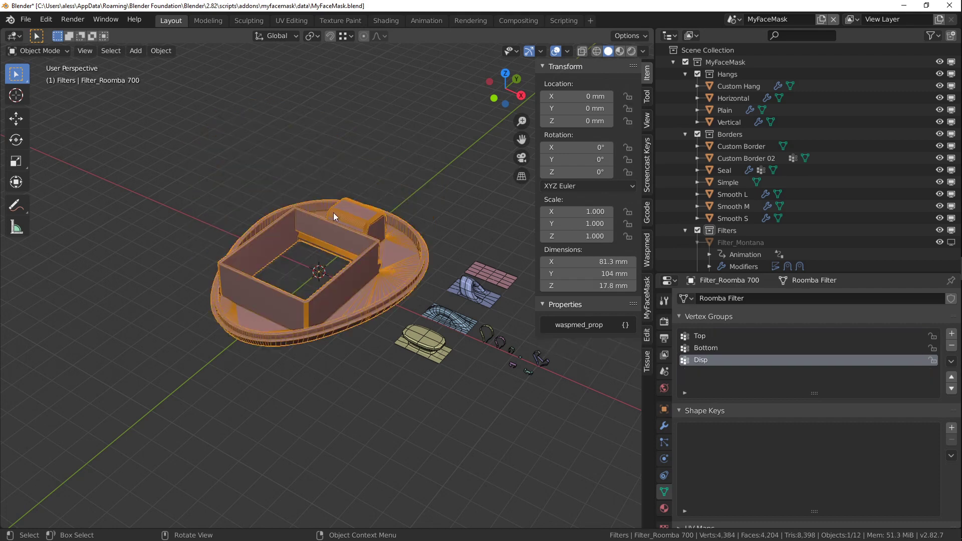
key("KP_7")
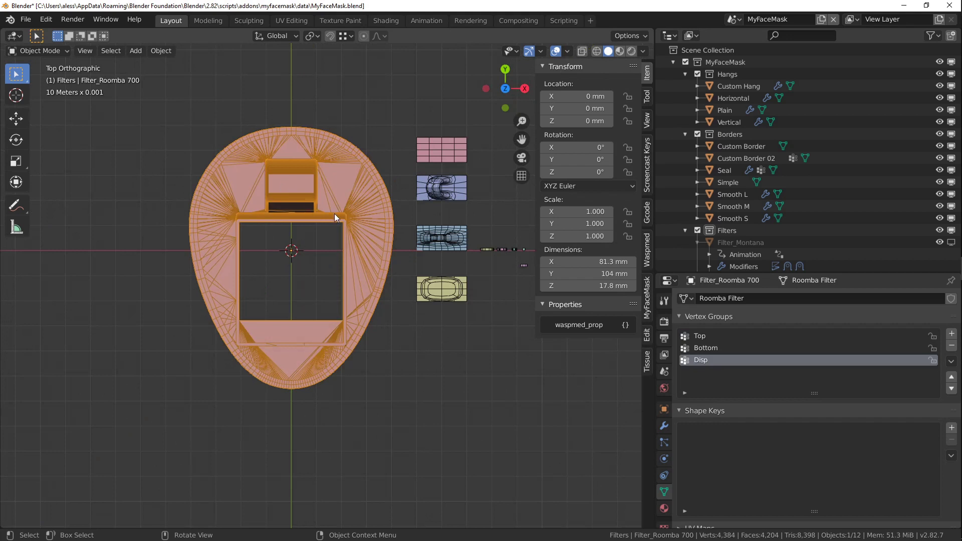
key("shift+a")
mouse_move(334, 213)
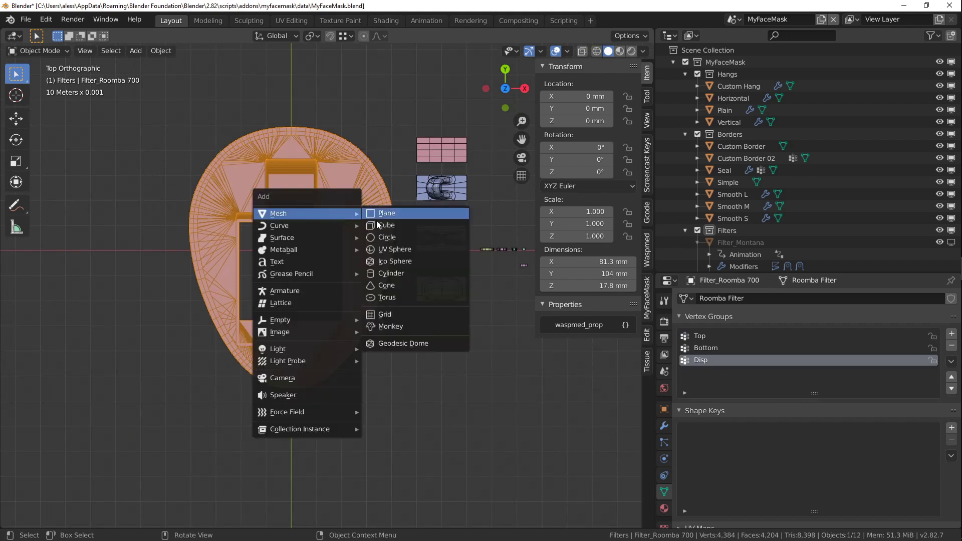
left_click(397, 236)
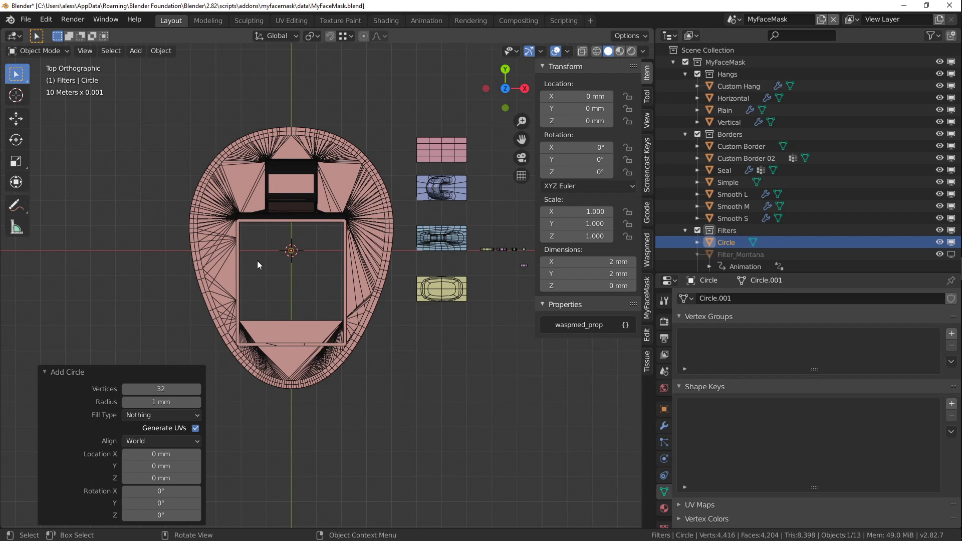
- Edit the circle's mesh and scale all its vertices up by about 35.94
key("Tab")
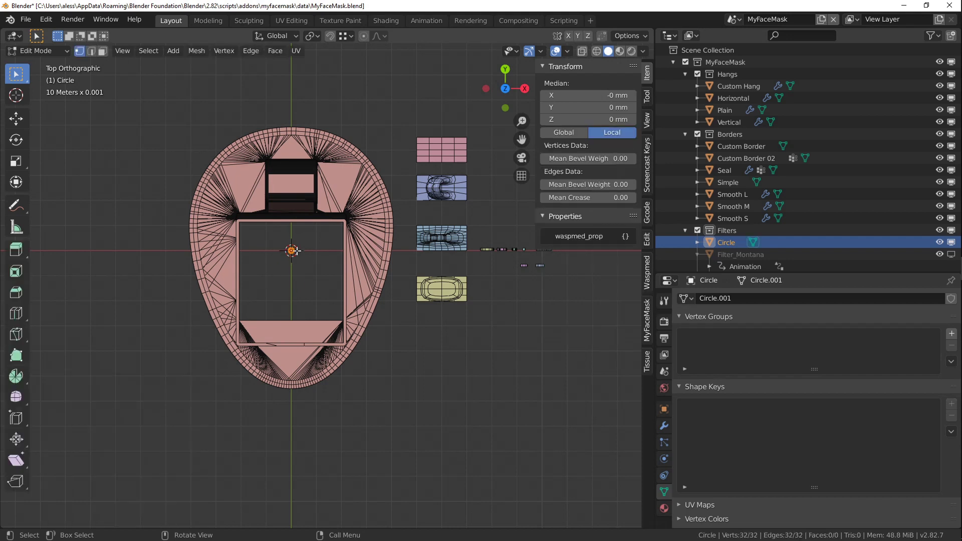
scroll(290, 252, "up", 5)
scroll(290, 252, "up", 4)
key("Home")
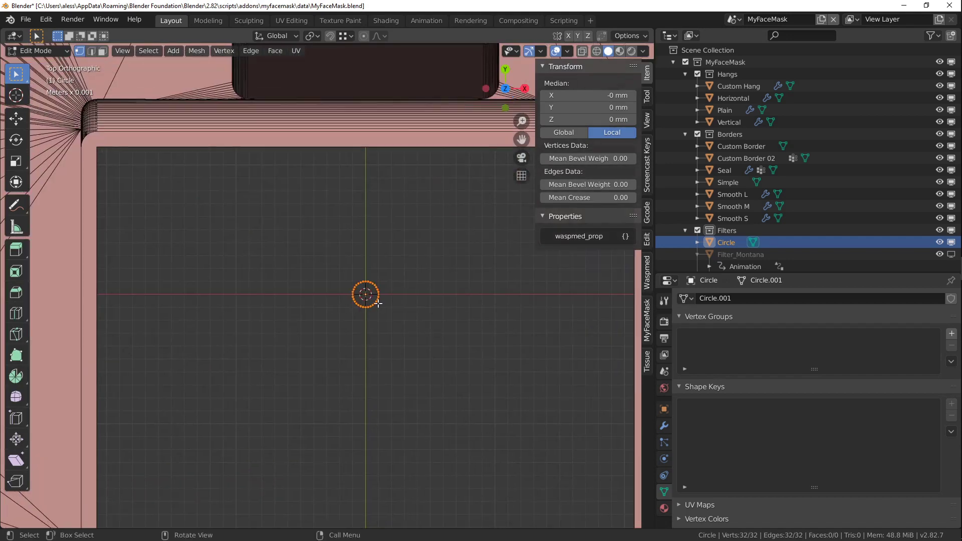
key("s")
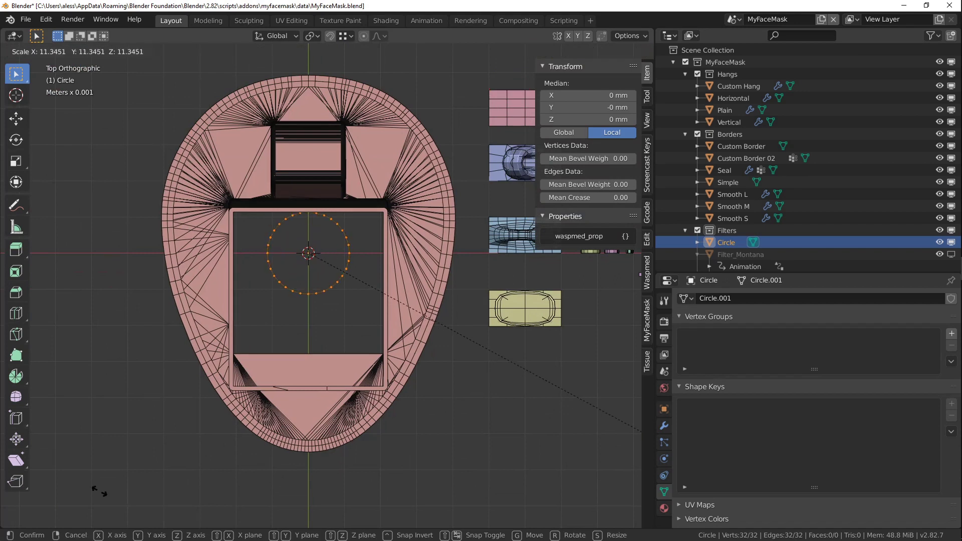
left_click(368, 71)
- Move the circle about 8.32 mm along Y and scale it by about 1.053 to match the filter's rounded end
key("g")
key("y")
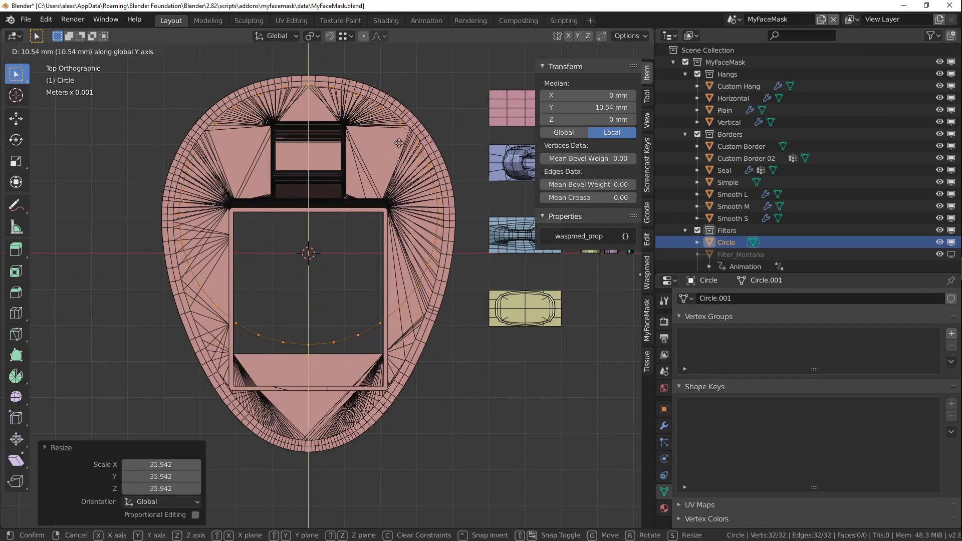
left_click(399, 151)
key("s")
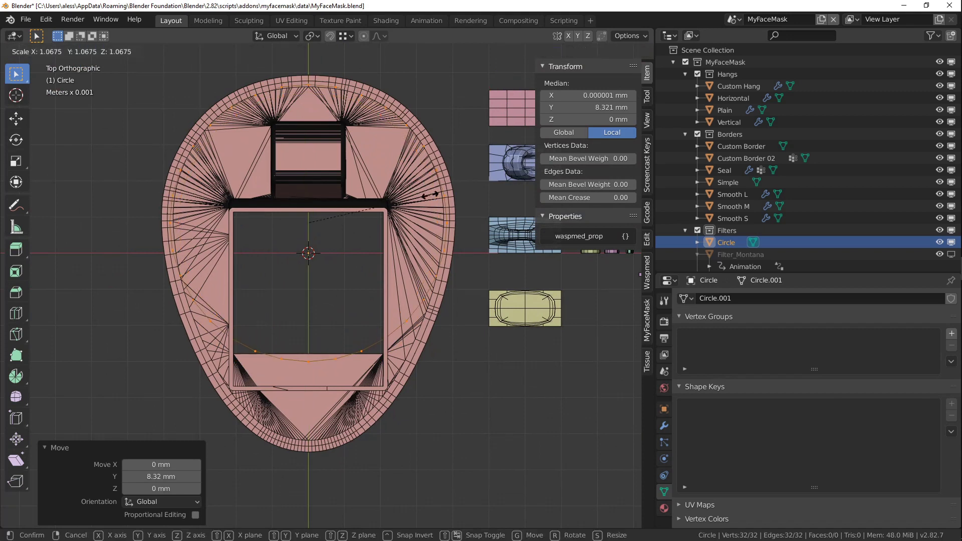
left_click(428, 192)
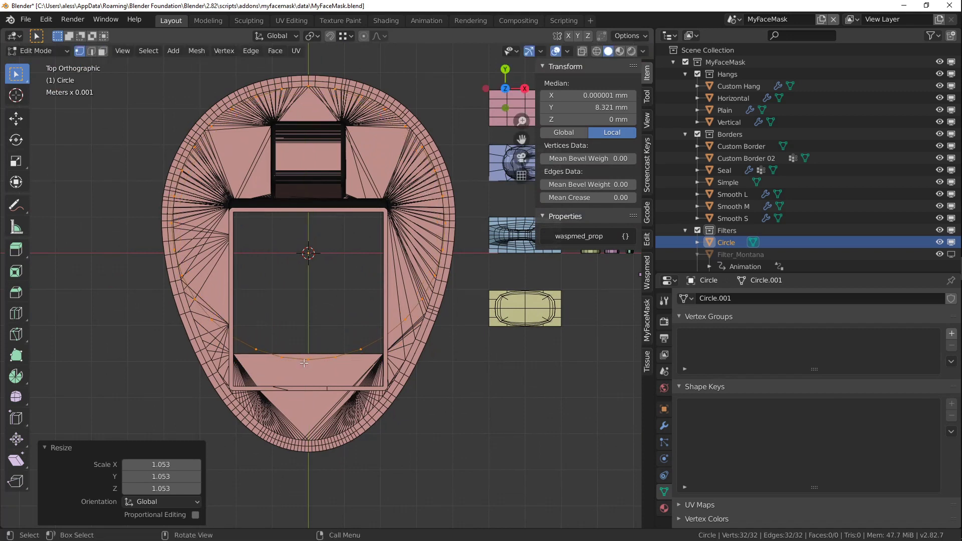
- Move the circle's lowest vertex -23.6 mm along Y with smooth proportional editing, size about 54.76, to match the filter's pointed end
left_click(308, 360)
left_click(379, 36)
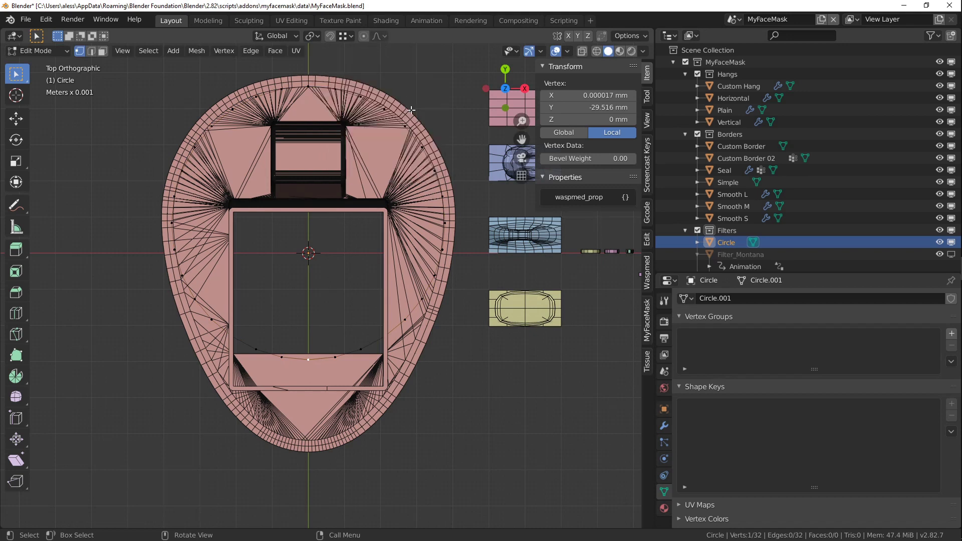
left_click(364, 36)
key("g")
scroll(307, 346, "down", 6)
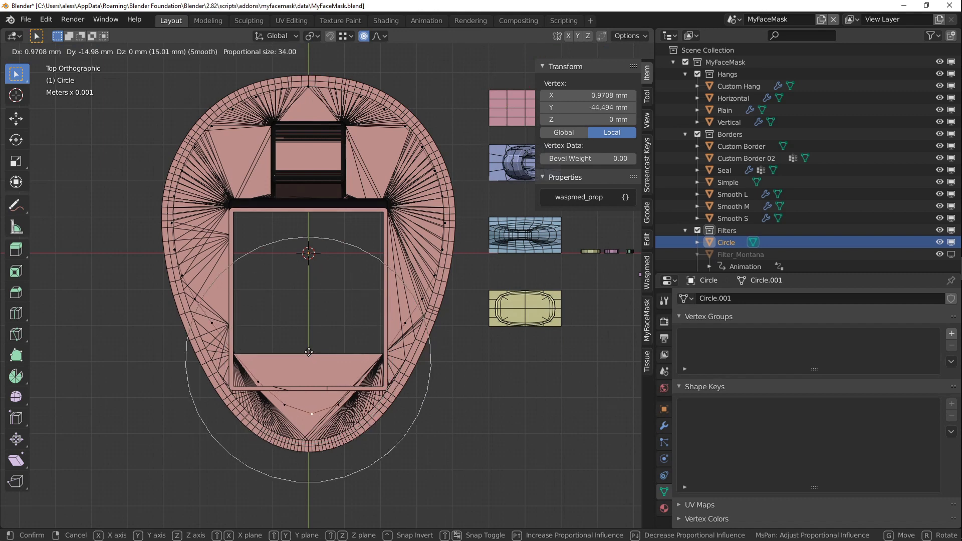
scroll(308, 352, "down", 2)
key("y")
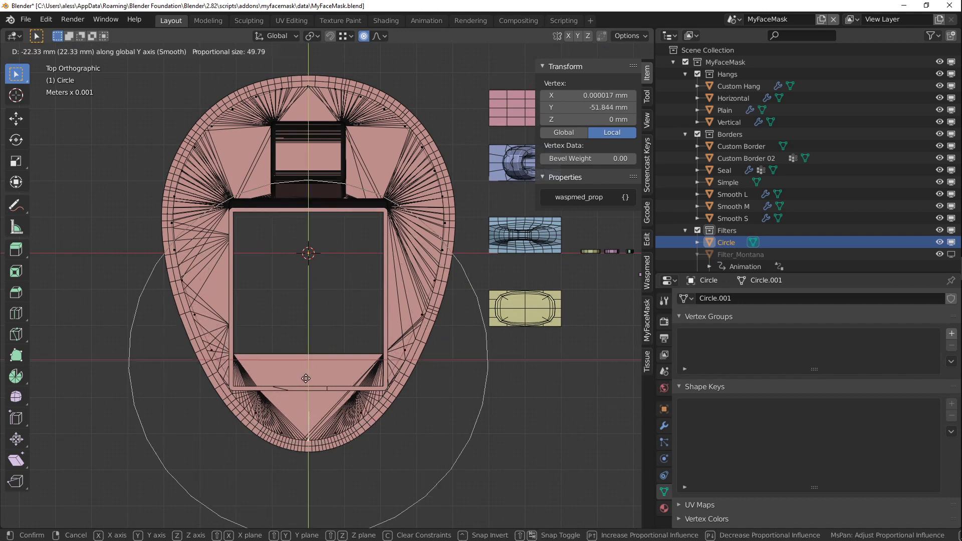
scroll(306, 383, "down", 1)
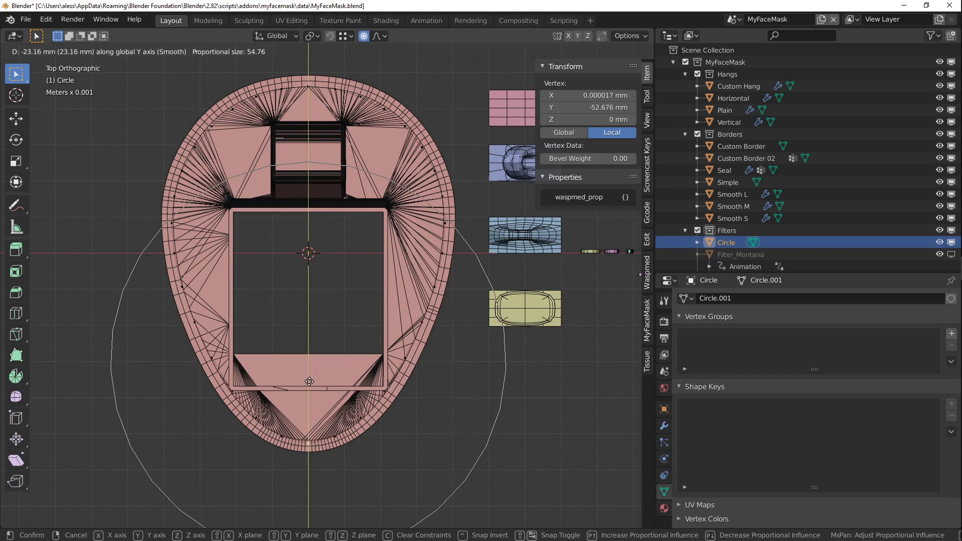
left_click(316, 373)
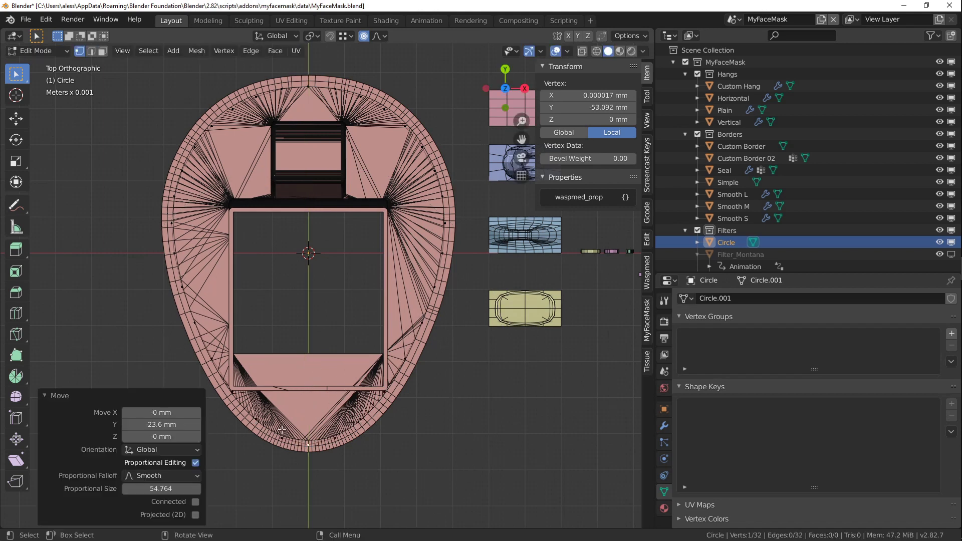
key("Tab")
- Apply all transforms to the circle object
middle_click_drag(221, 212, 338, 224)
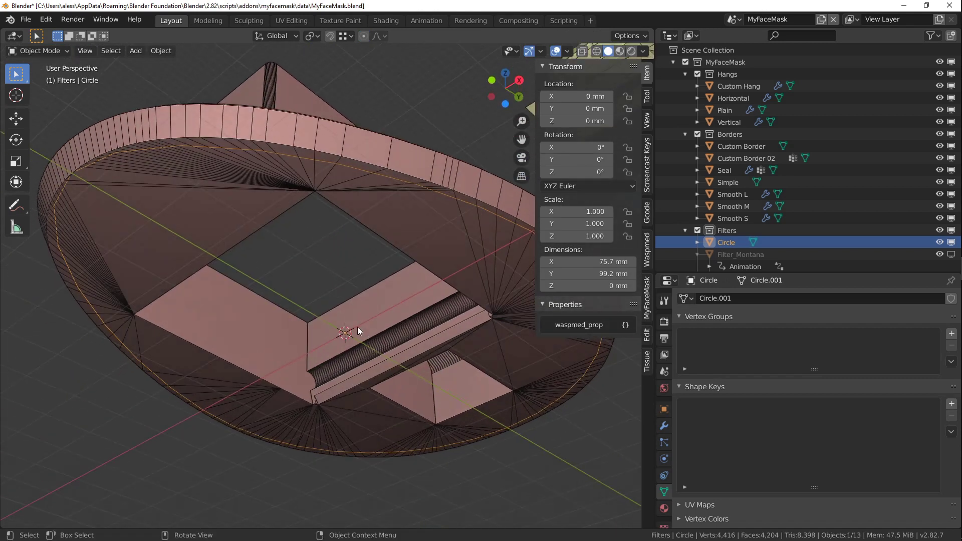
middle_click_drag(377, 335, 634, 210)
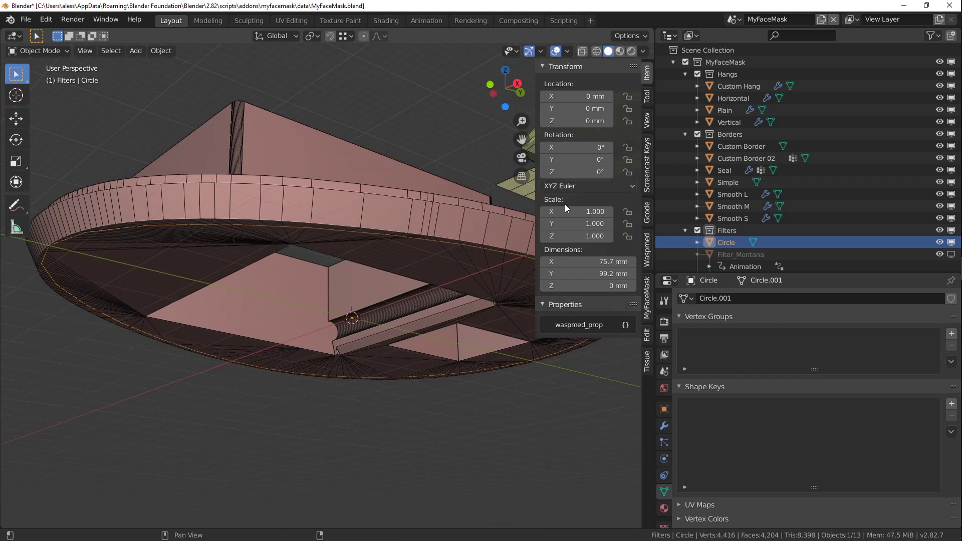
left_click(162, 51)
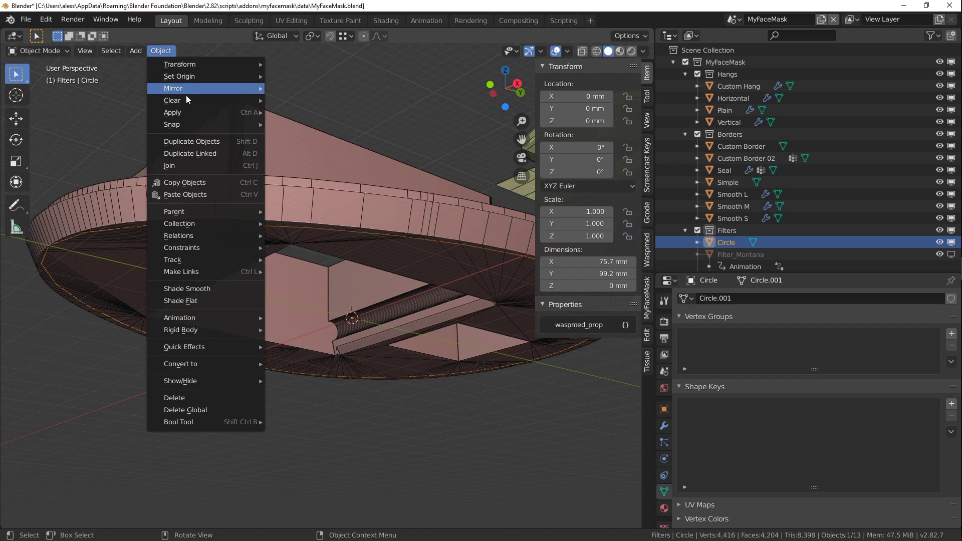
mouse_move(191, 112)
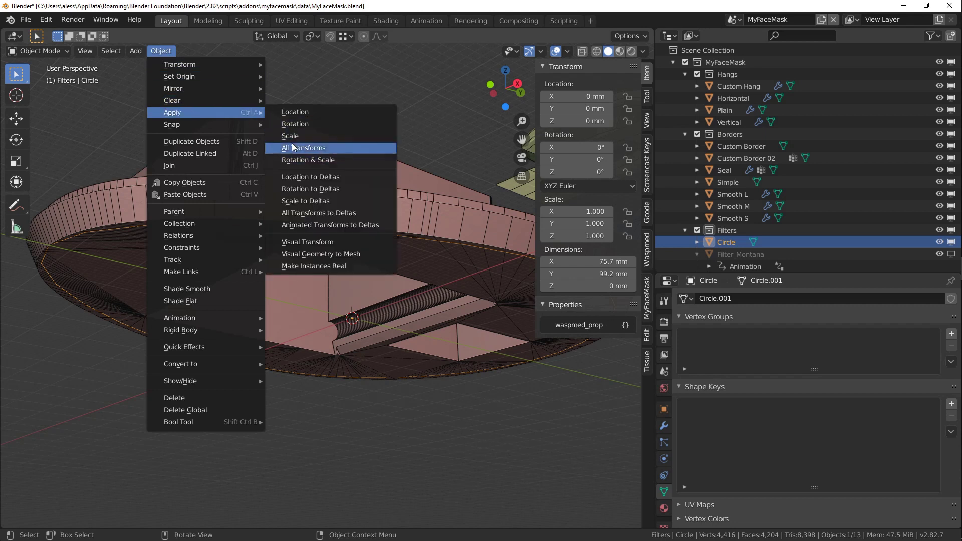
left_click(325, 146)
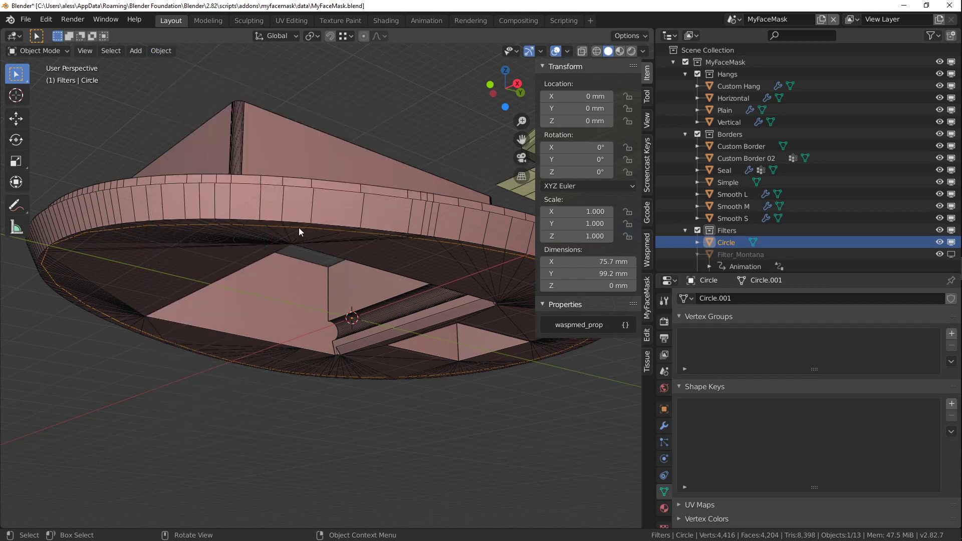
- Disable Surface_Roomba 700 and Filter_Roomba 700 in the viewports so only the new circle outline remains at the origin
middle_click_drag(296, 179, 339, 223)
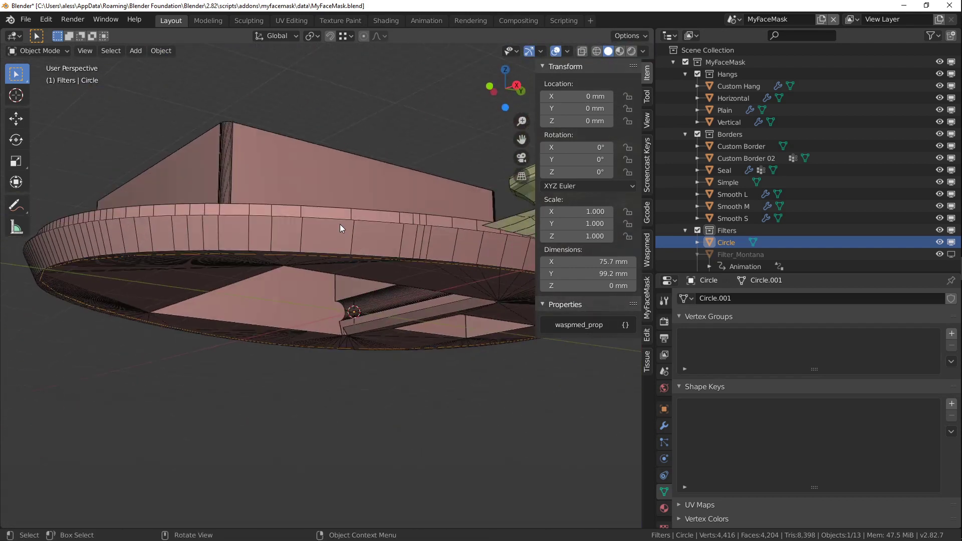
left_click(374, 202)
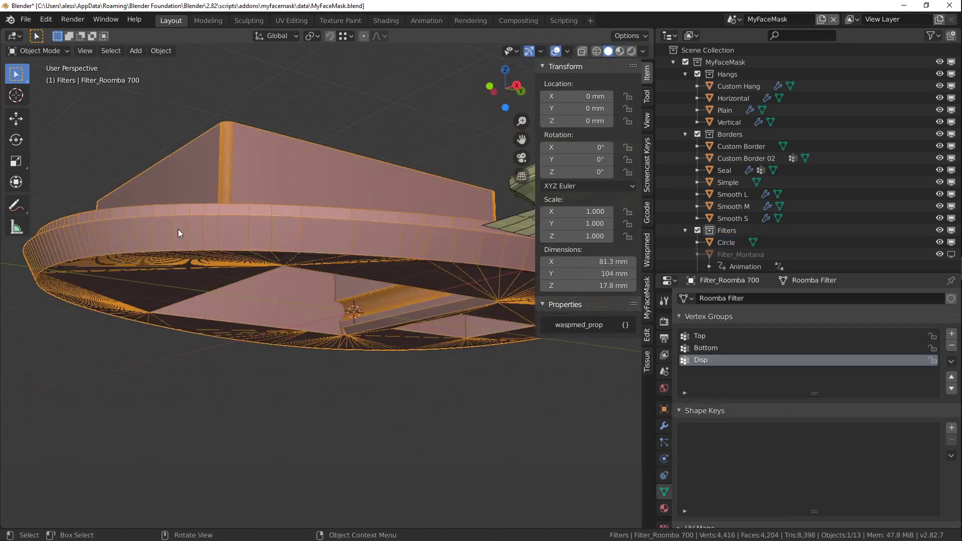
scroll(791, 236, "down", 5)
scroll(786, 221, "down", 5)
scroll(739, 189, "down", 4)
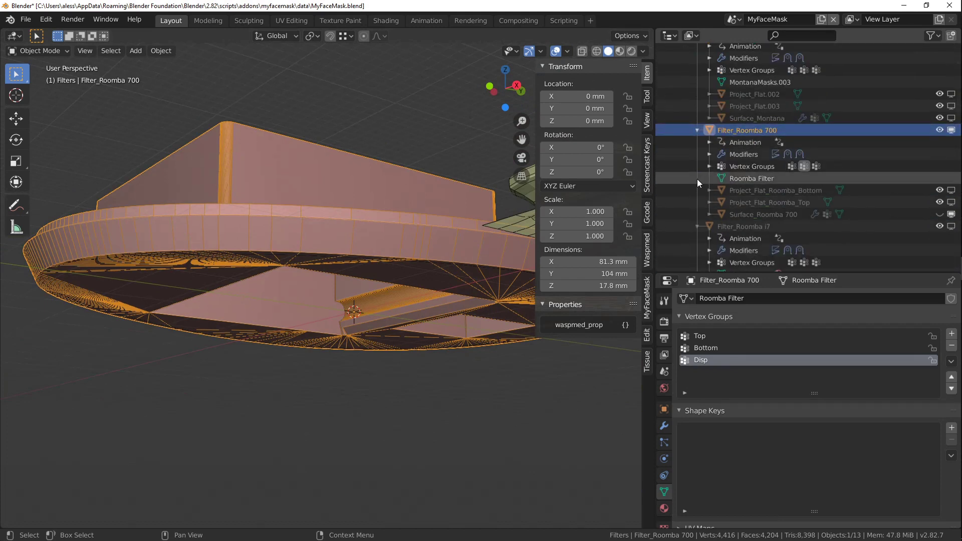
left_click(939, 214)
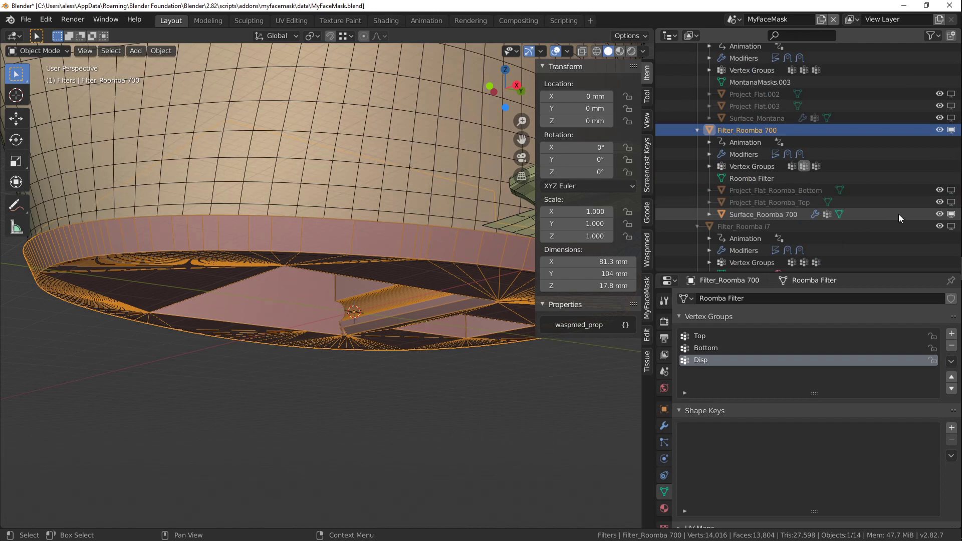
left_click(951, 216)
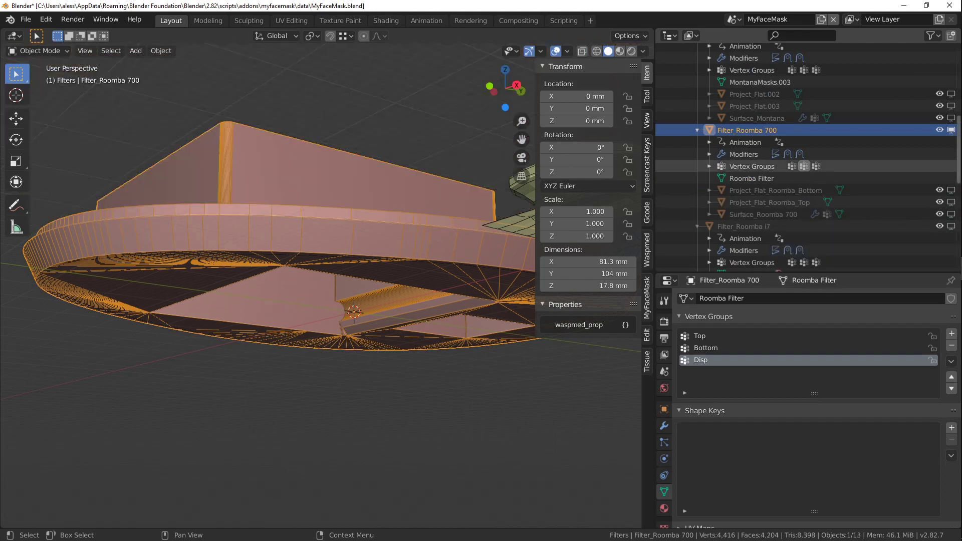
left_click(940, 131)
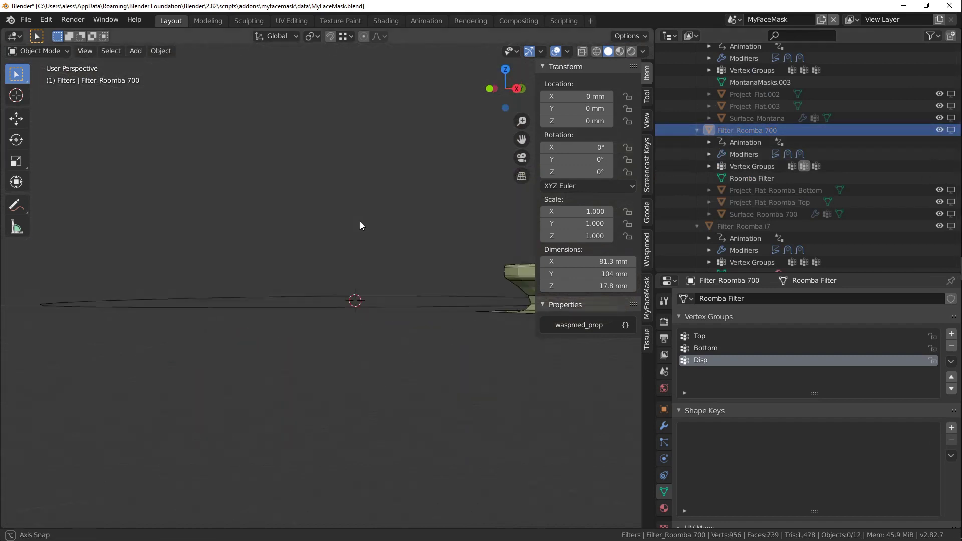
- Select the circle outline and enlarge the Outliner to show the objects in the Filters collection
middle_click_drag(363, 208, 335, 210)
left_click(342, 205)
mouse_move(393, 221)
middle_mouse_down()
mouse_move(377, 205)
mouse_move(358, 208)
mouse_move(382, 220)
middle_mouse_up()
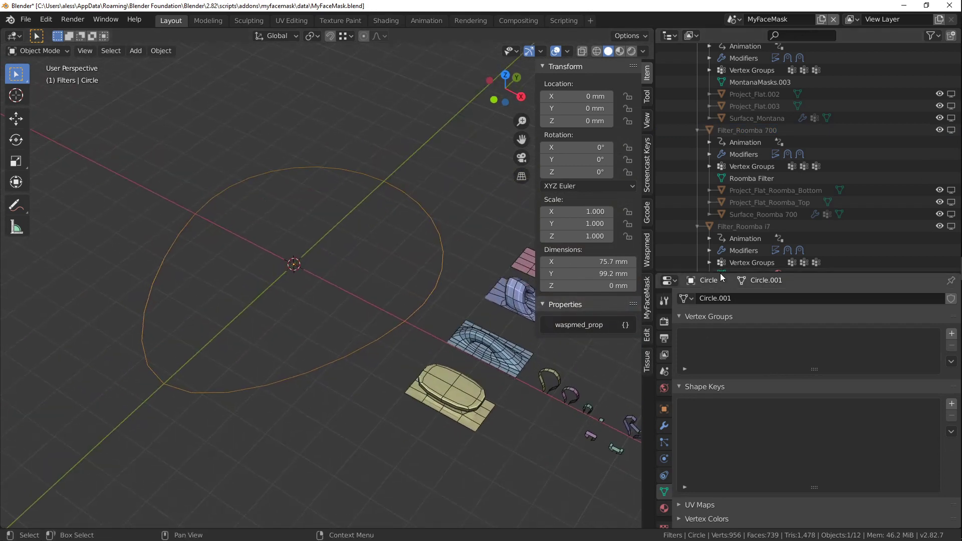
left_click_drag(719, 273, 705, 401)
scroll(705, 351, "up", 5)
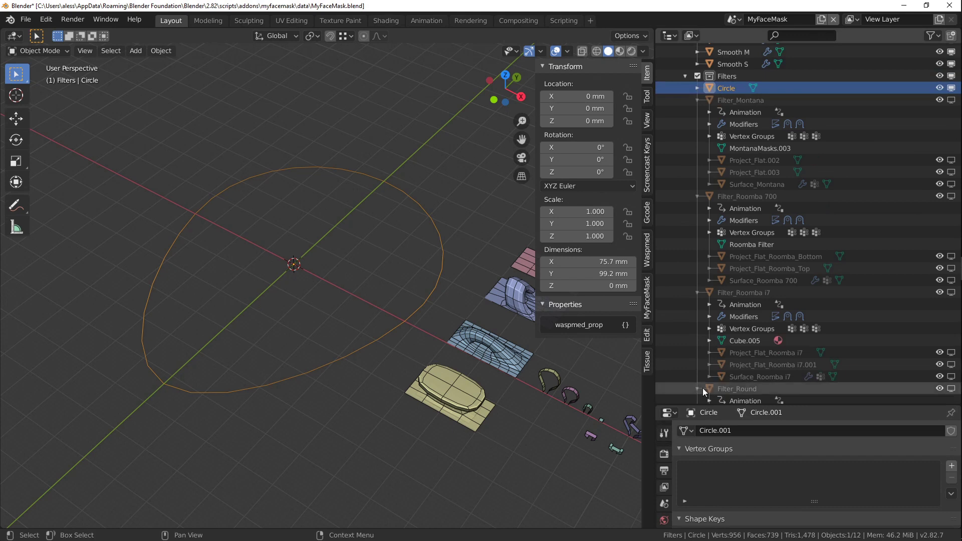
left_click(712, 145)
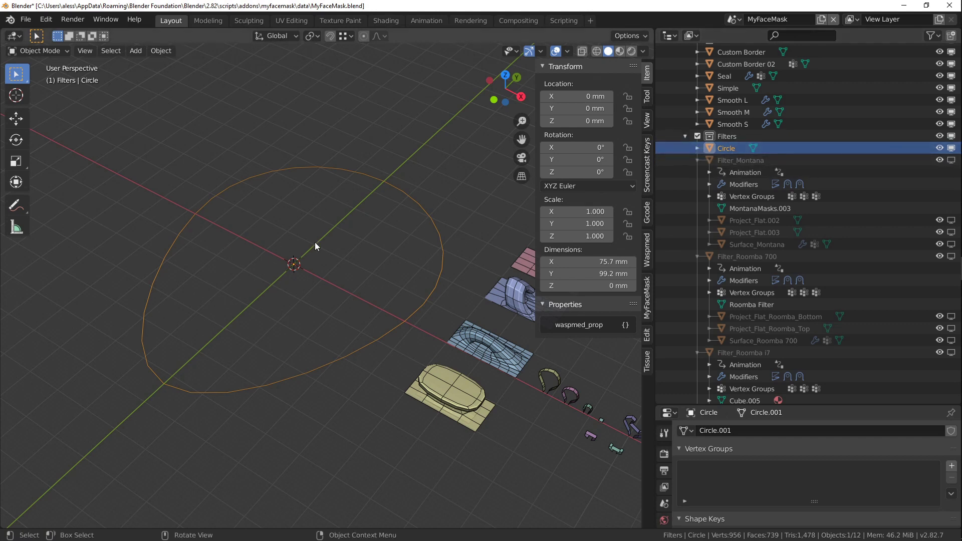
- Rename the circle object as Filter_Custom
key("F2")
type("Filter_")
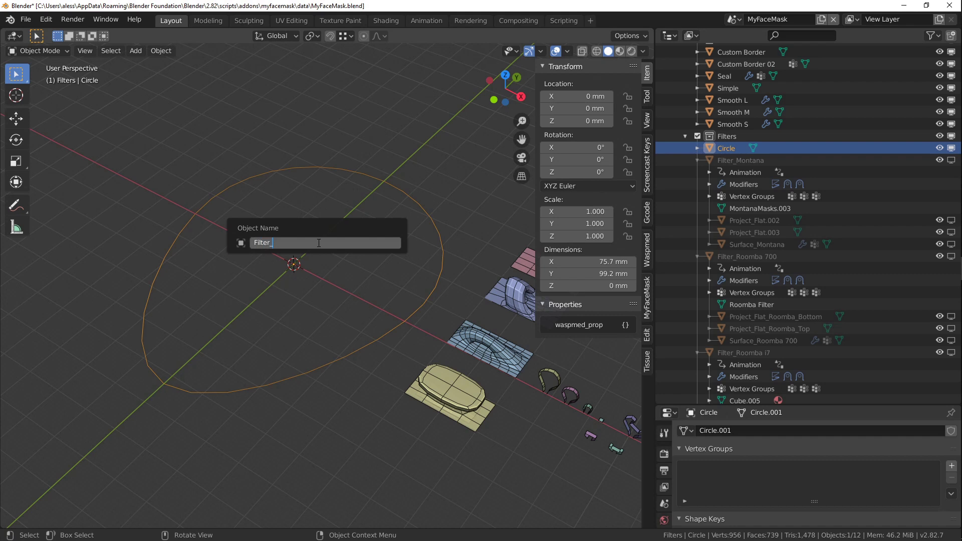
type("Custom")
key("Return")
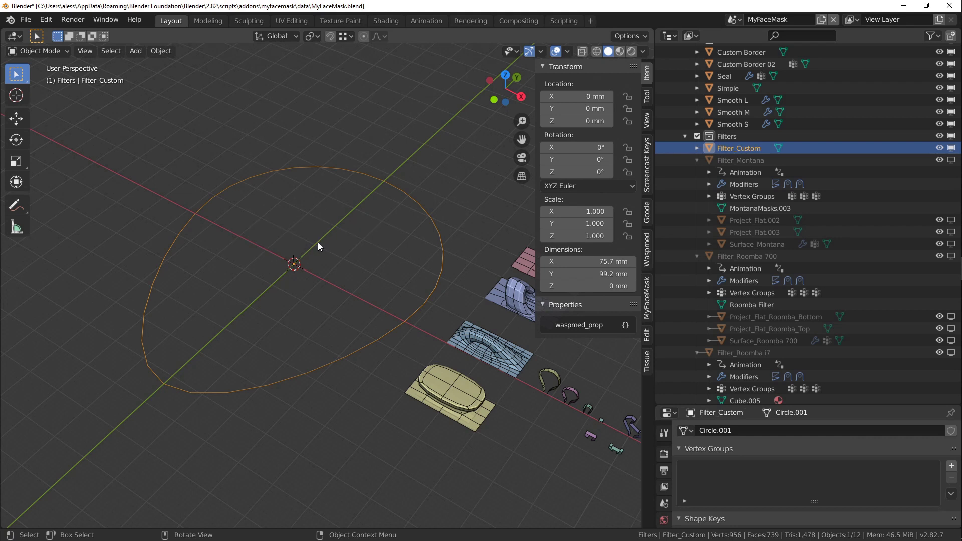
- Extrude the Filter_Custom outline in place and scale the new loop to about 0.382 without proportional editing, forming a flat ring
key("Tab")
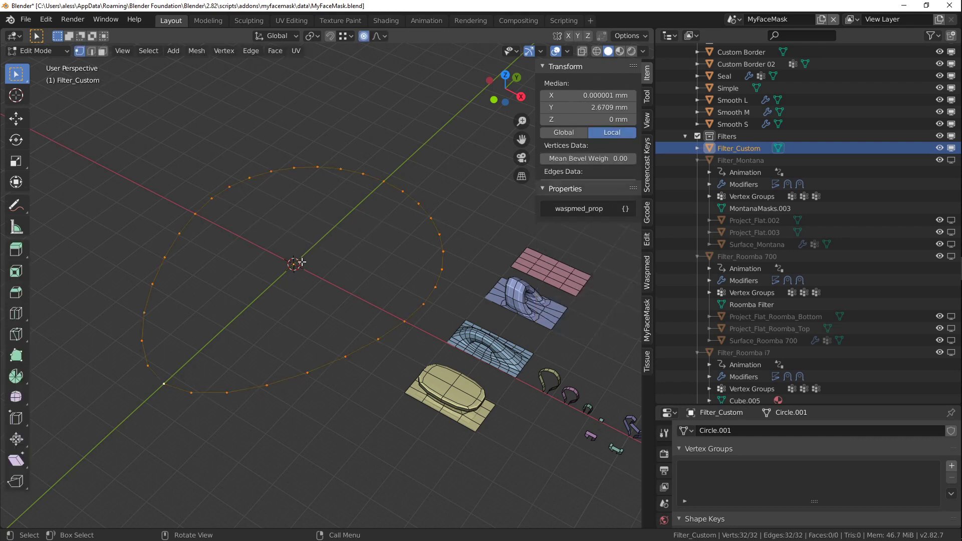
key("KP_7")
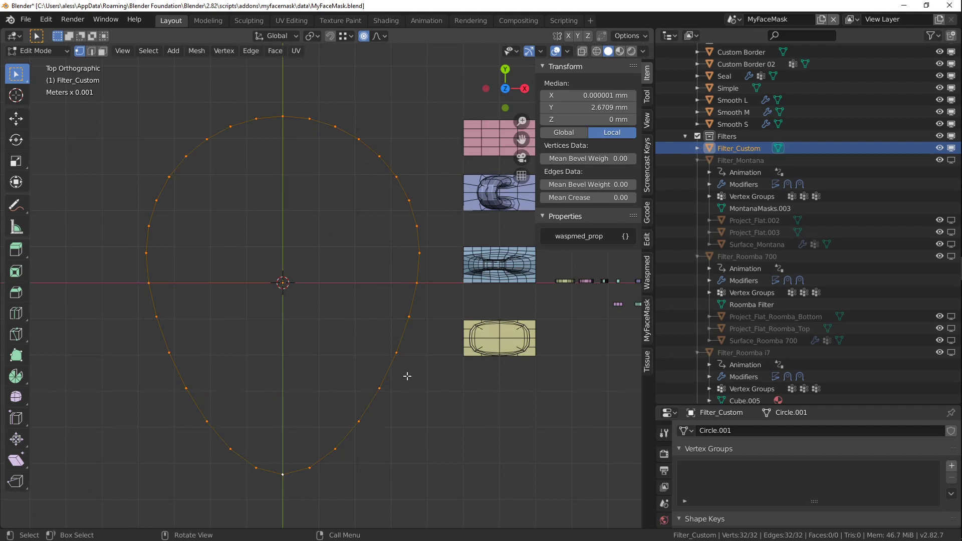
key("e")
right_click(432, 373)
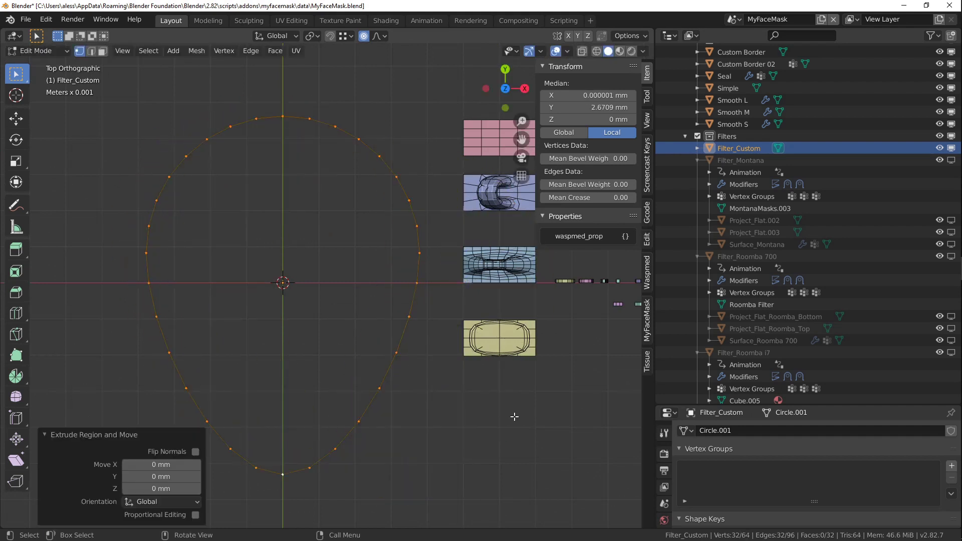
key("s")
right_click(386, 350)
left_click(364, 36)
key("s")
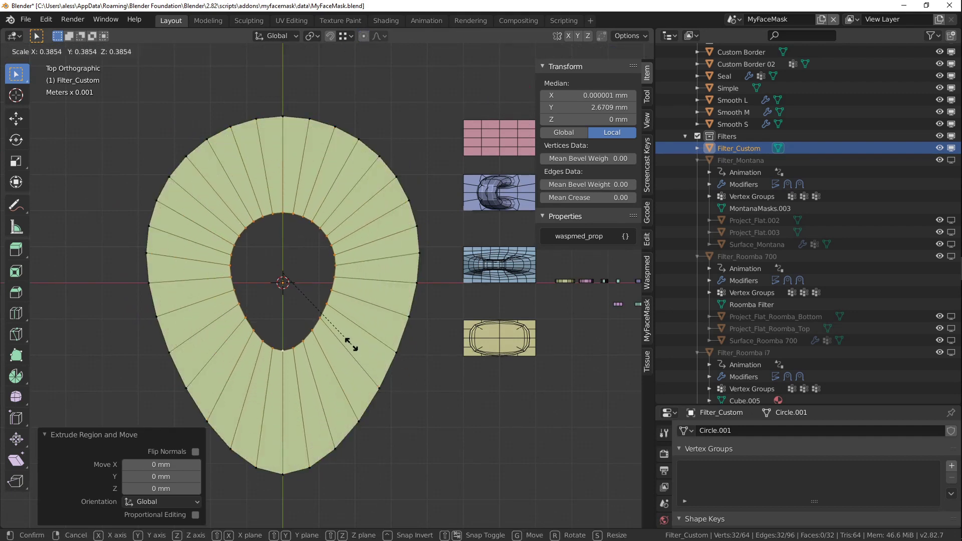
left_click(350, 344)
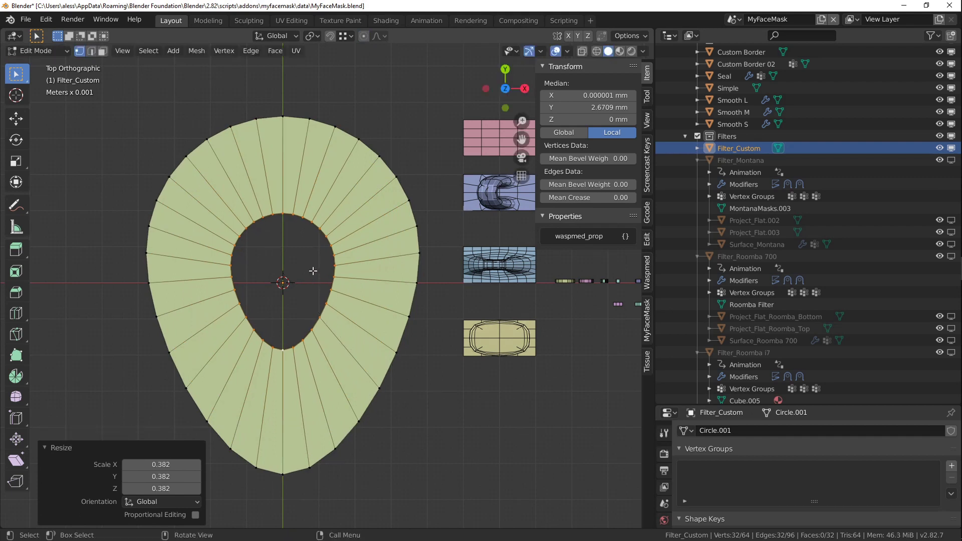
- Make the ring's inner loop circular using To Sphere with a factor of 1
key("F3")
type("to s")
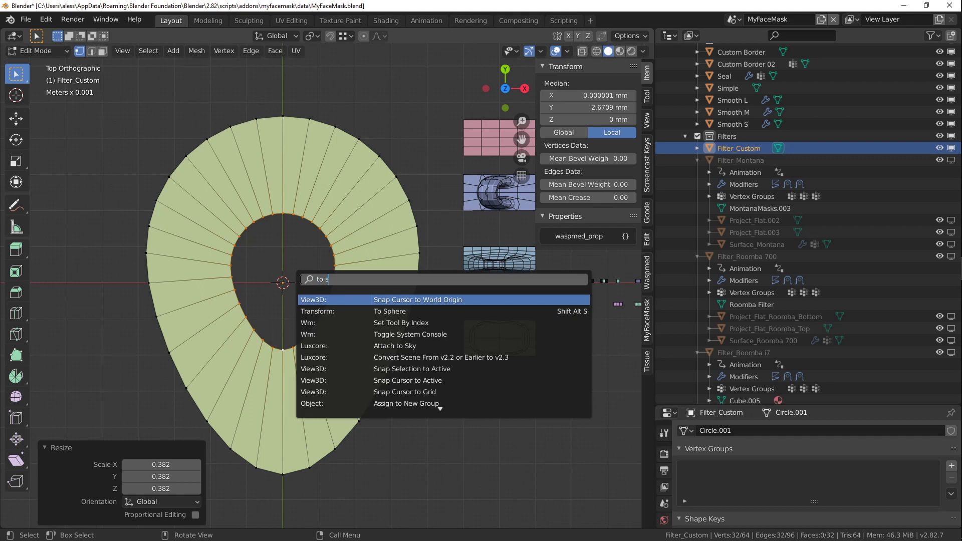
key("Down")
key("Return")
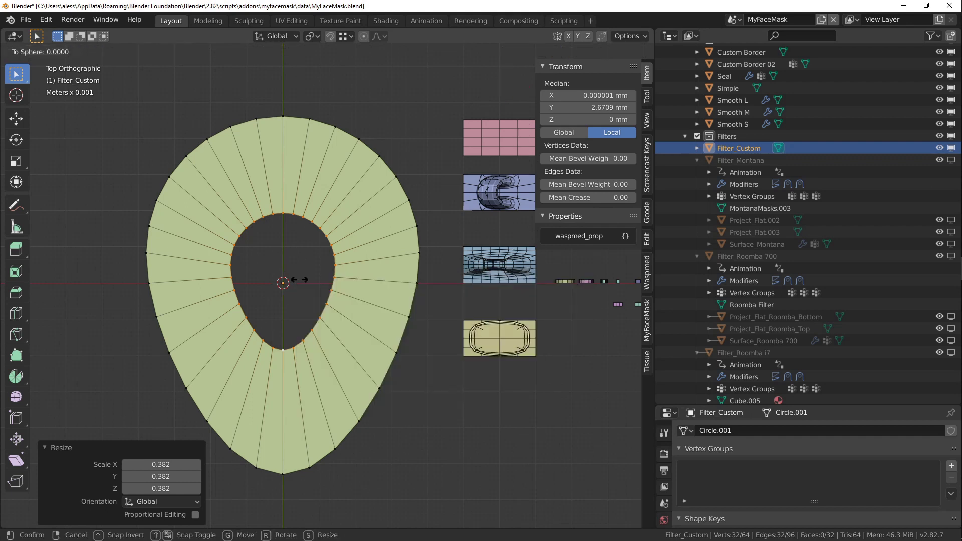
left_click(508, 464)
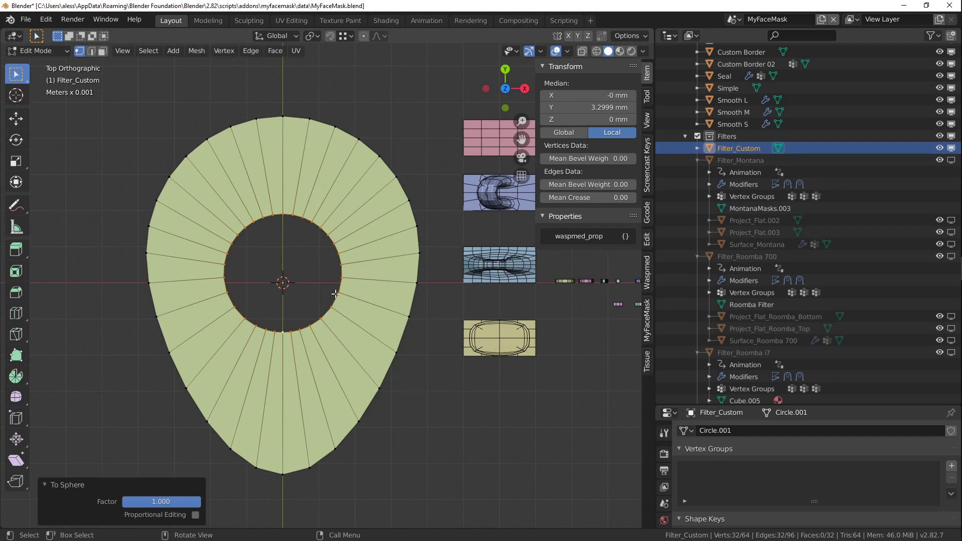
- Extrude the entire flat ring upward with a value of -5 mm along its normal
key("Tab")
middle_click_drag(326, 340, 295, 299)
key("Tab")
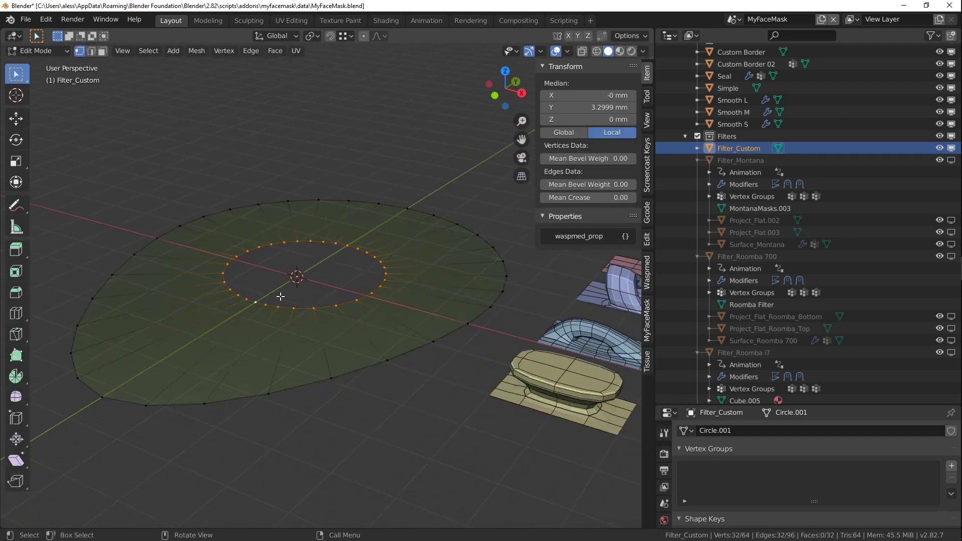
middle_click_drag(280, 297, 274, 293)
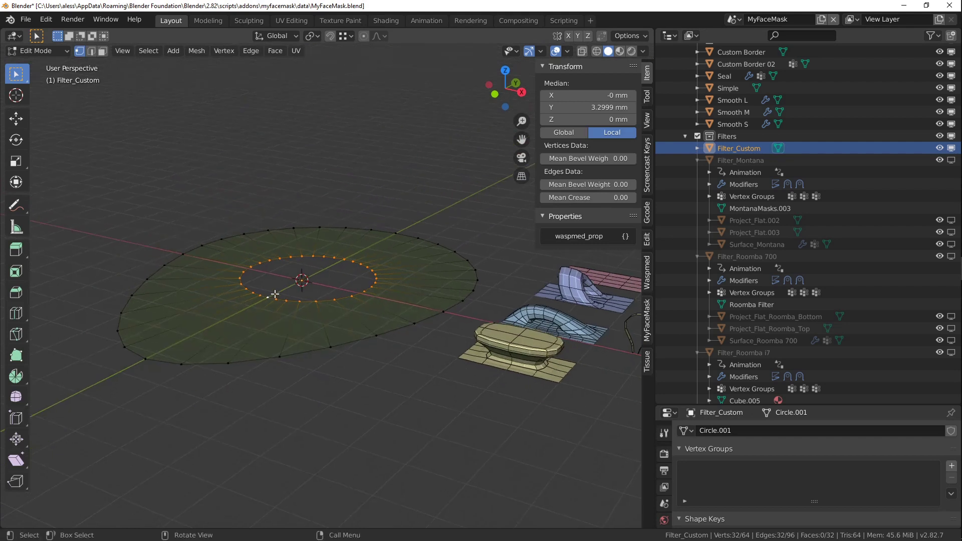
key("a")
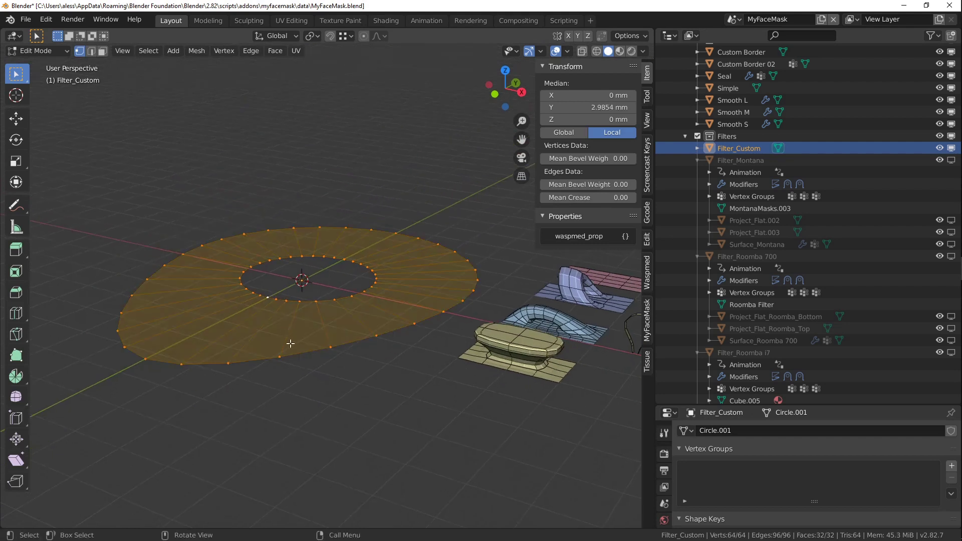
key("e")
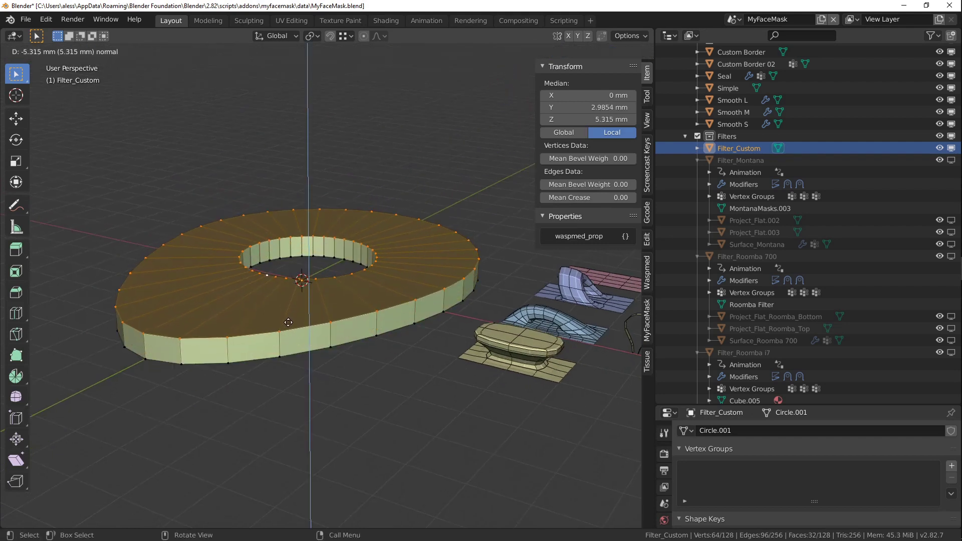
type("5")
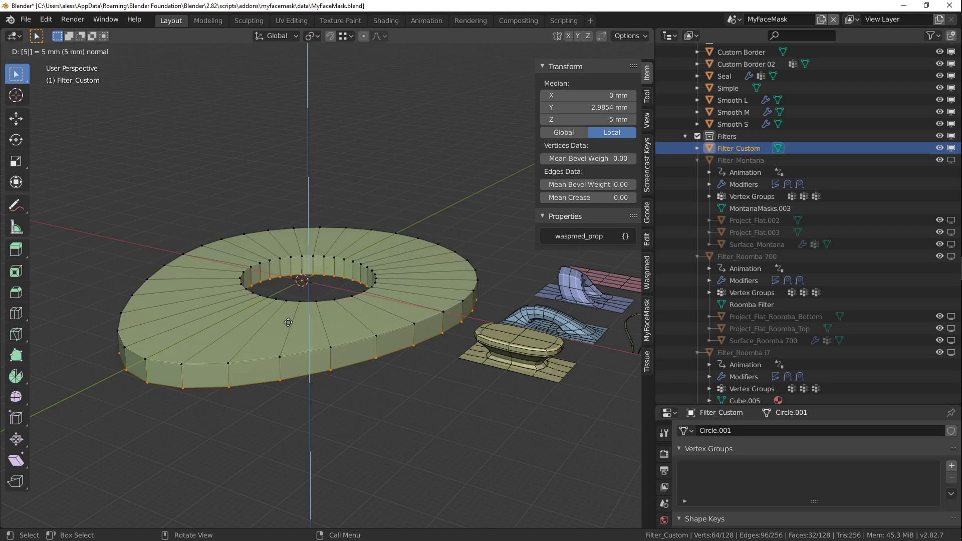
type("-")
key("Return")
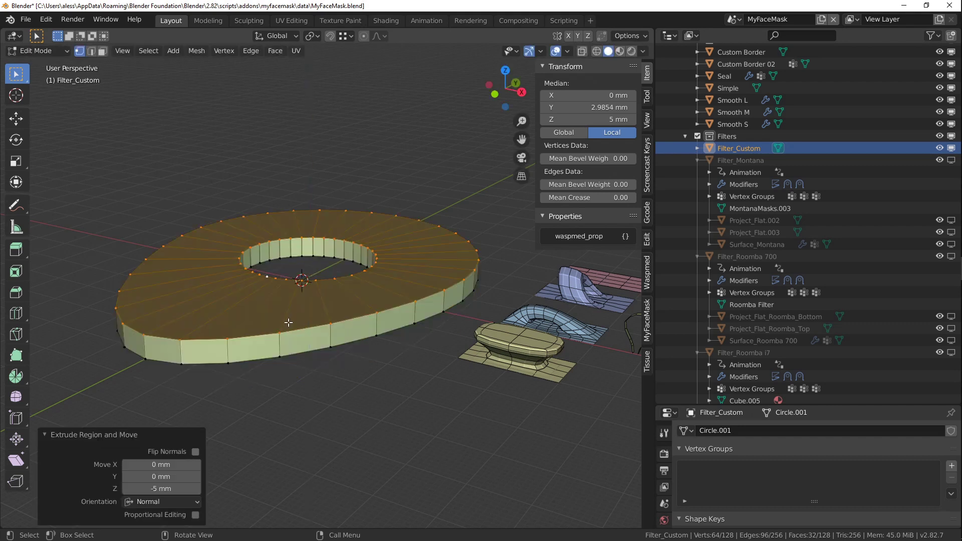
- Deselect the extruded ring and display the face orientation overlay to check its normals
key("alt+a")
middle_click_drag(288, 322, 210, 336)
scroll(210, 337, "up", 2)
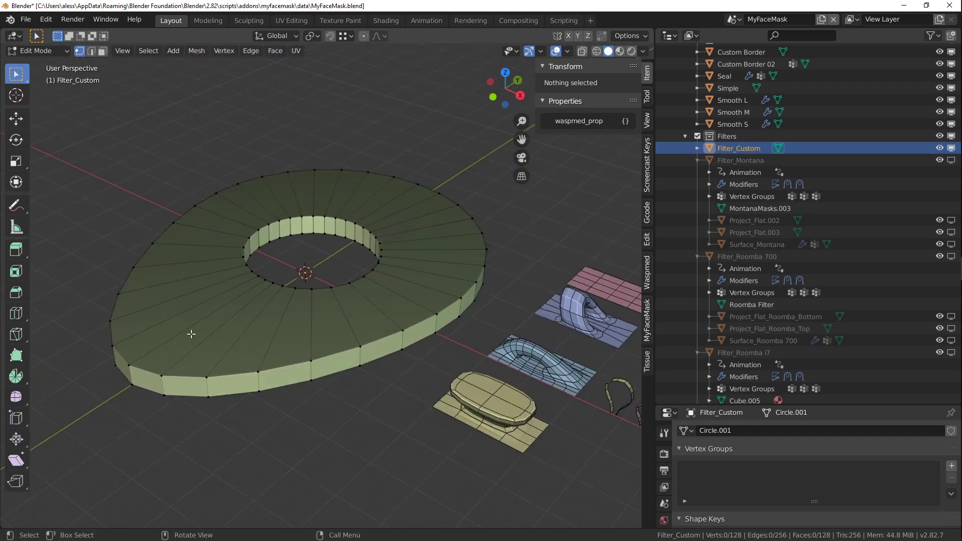
left_click(566, 51)
left_click(495, 262)
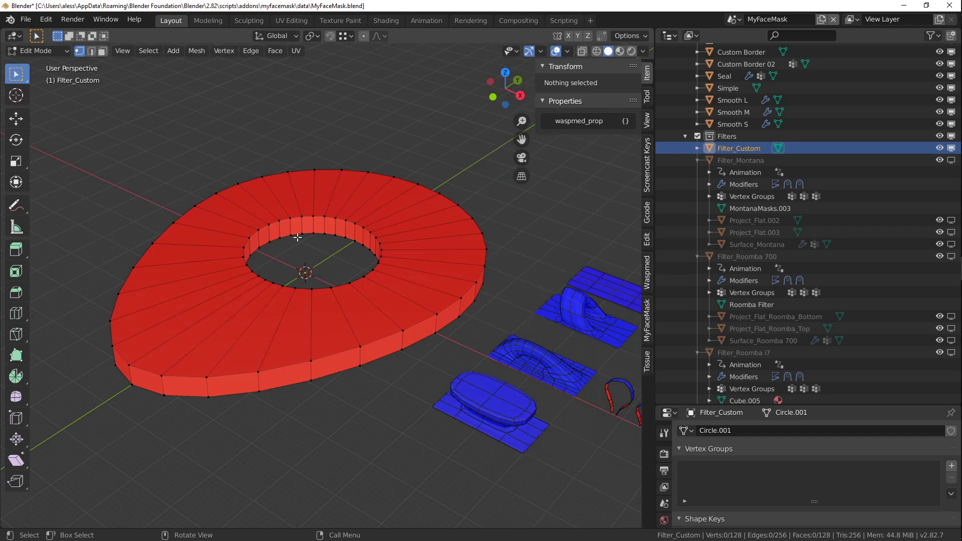
- Recalculate the normals of the entire Filter_Custom mesh so that they point outside
key("a")
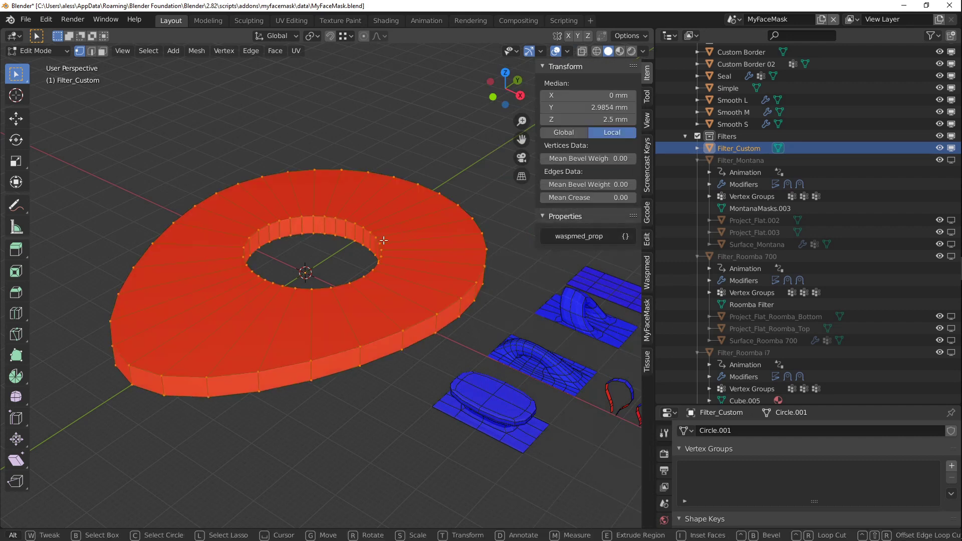
left_click(648, 159)
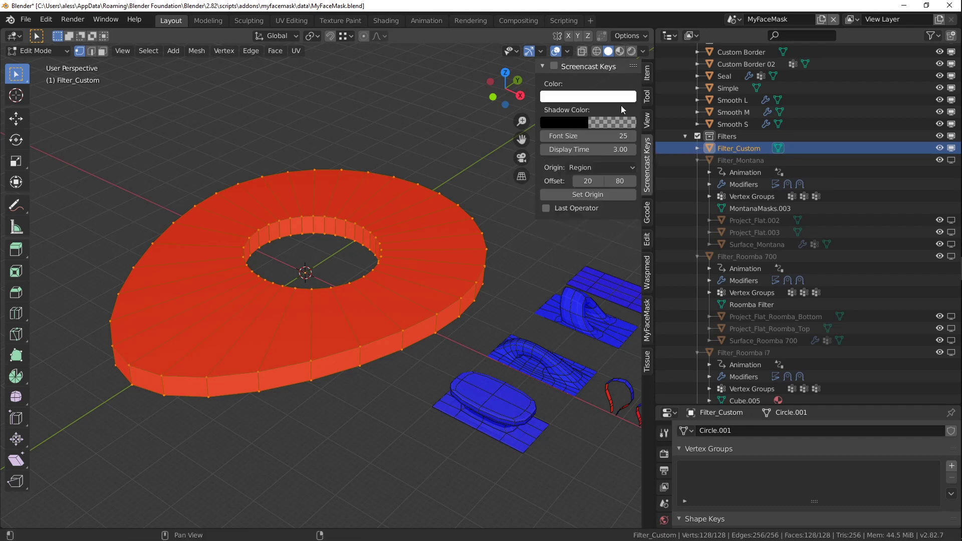
left_click(646, 72)
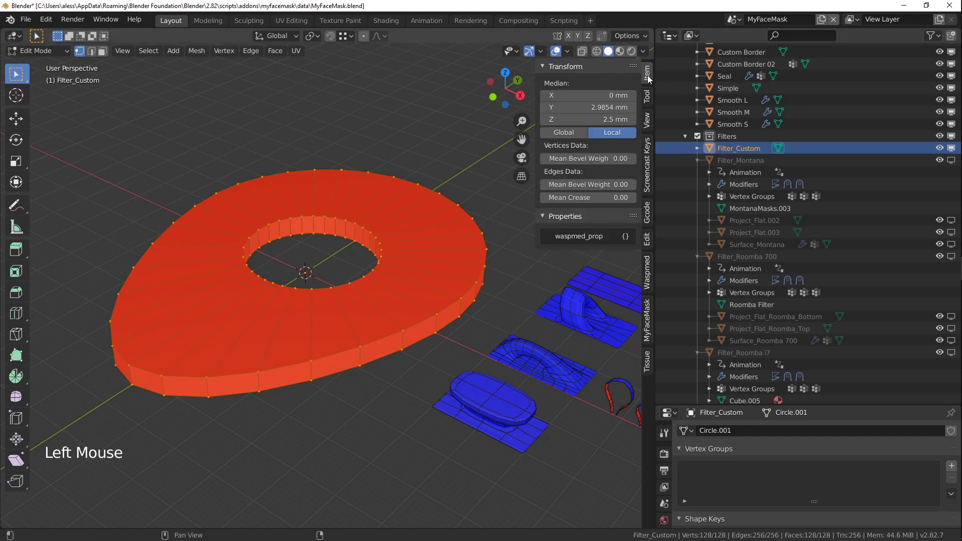
middle_click(320, 264)
middle_click_drag(319, 264, 325, 262)
key("alt+n")
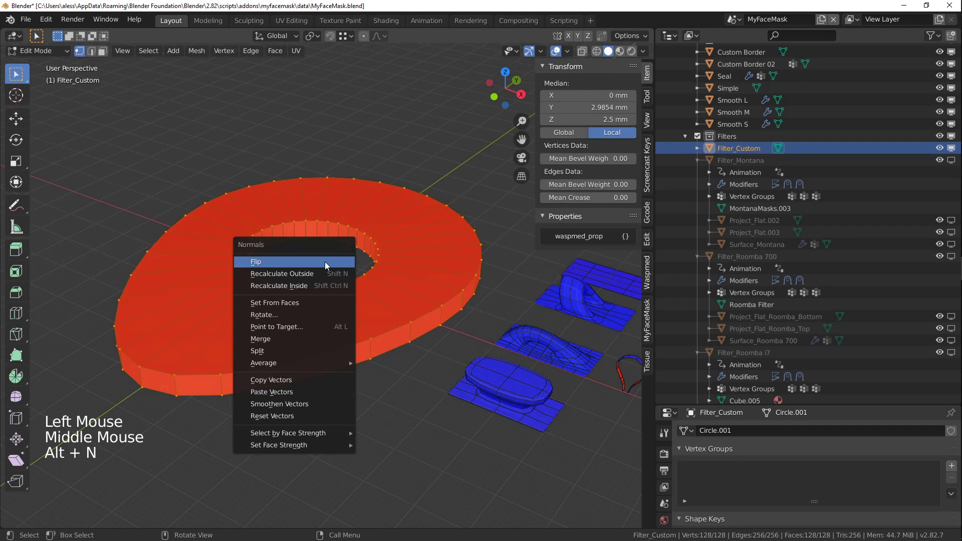
left_click(317, 274)
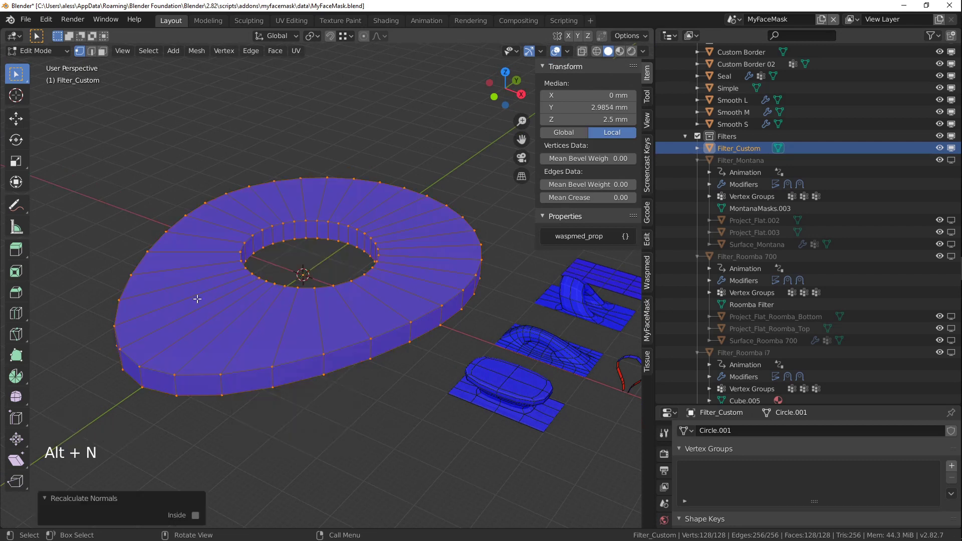
- Scale the ring's upper outer edge loop outward to overall dimensions of about 80.9 by 106 mm, flaring the side wall
mouse_move(273, 357)
middle_mouse_down()
mouse_move(305, 325)
mouse_move(339, 326)
mouse_move(280, 355)
mouse_move(266, 335)
mouse_move(382, 309)
mouse_move(223, 332)
mouse_move(210, 344)
mouse_move(251, 316)
mouse_move(246, 305)
mouse_move(270, 352)
middle_mouse_up()
left_click(246, 362, "alt")
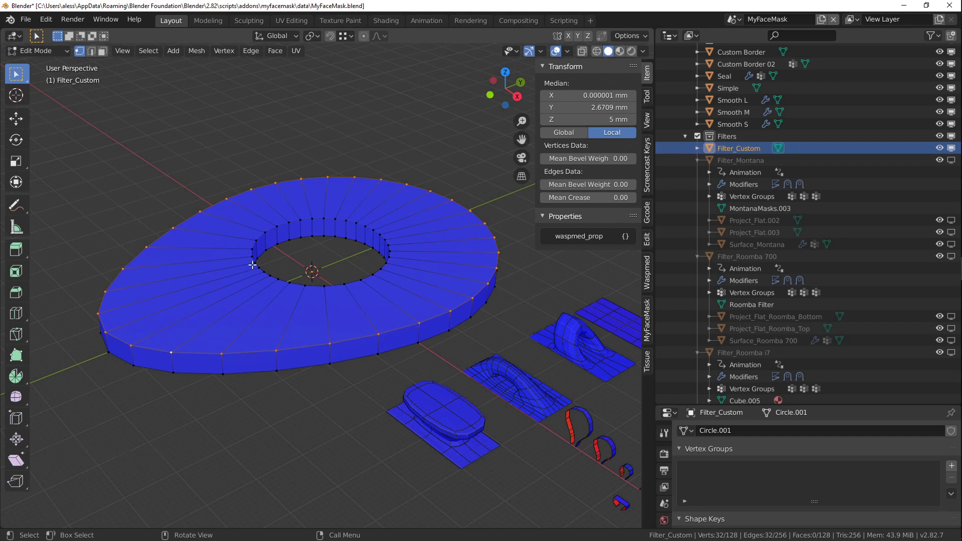
key("s")
left_click(379, 340)
middle_click_drag(379, 339, 323, 258)
key("Tab")
- Add a Subdivision modifier to Filter_Custom
left_click_drag(760, 410, 741, 209)
left_click(663, 362)
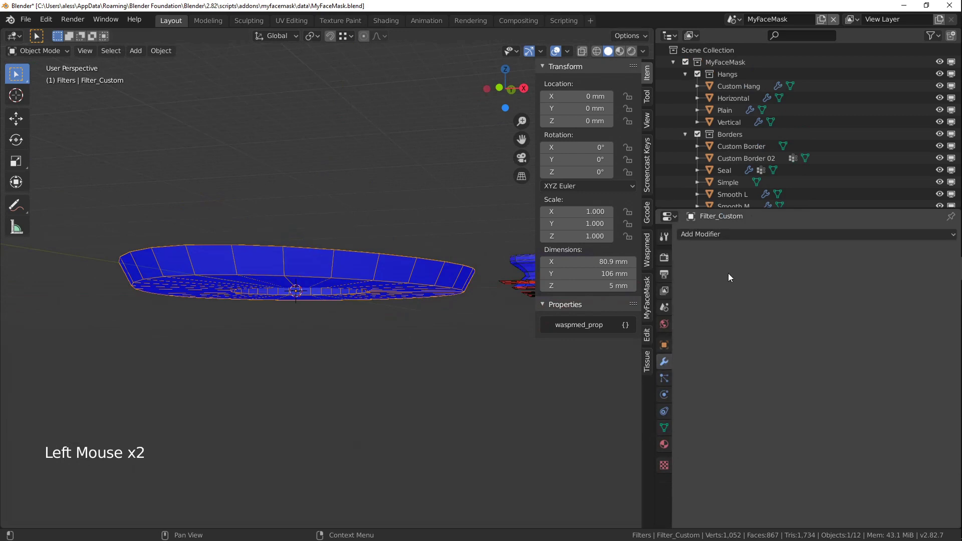
left_click(731, 235)
left_click(717, 427)
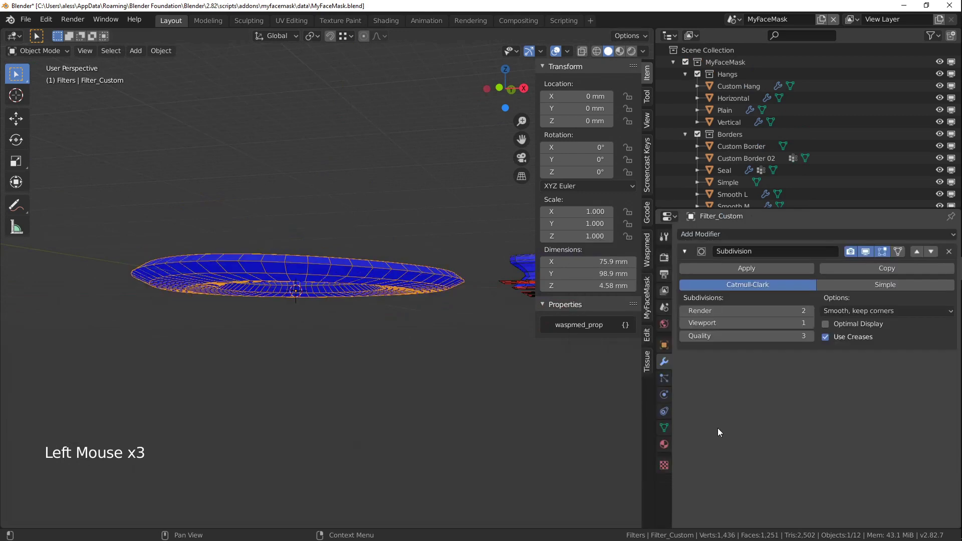
middle_click_drag(458, 315, 455, 330)
- Raise the mean crease of the ring's upper and lower edge loops, both outer and inner, to keep those edges sharp under subdivision
key("Tab")
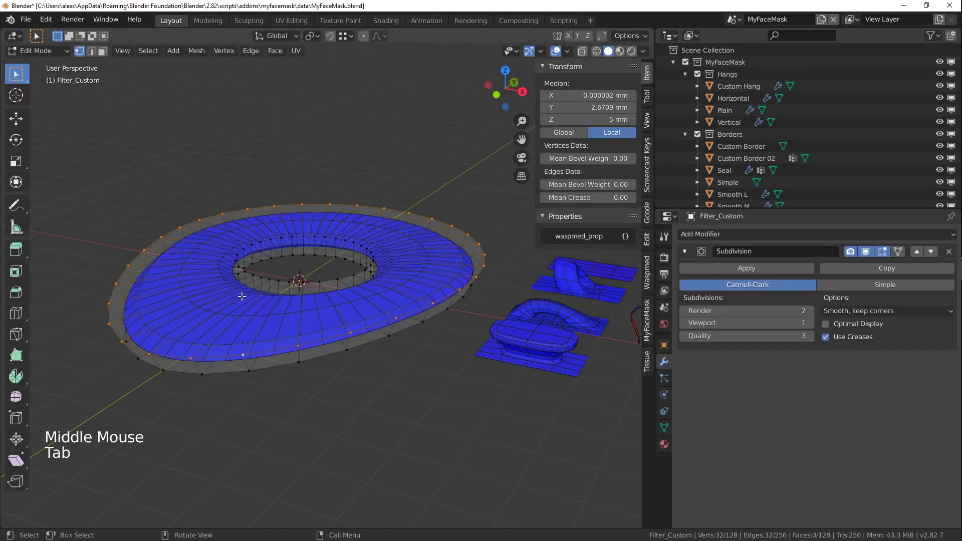
key("2")
left_click(124, 273, "alt")
middle_click_drag(149, 365, 591, 191)
left_click(197, 373, "alt+shift")
left_click(248, 278, "alt+shift")
scroll(279, 264, "up", 3)
left_click(281, 266, "alt+shift")
scroll(280, 267, "down", 1)
scroll(591, 190, "down", 1)
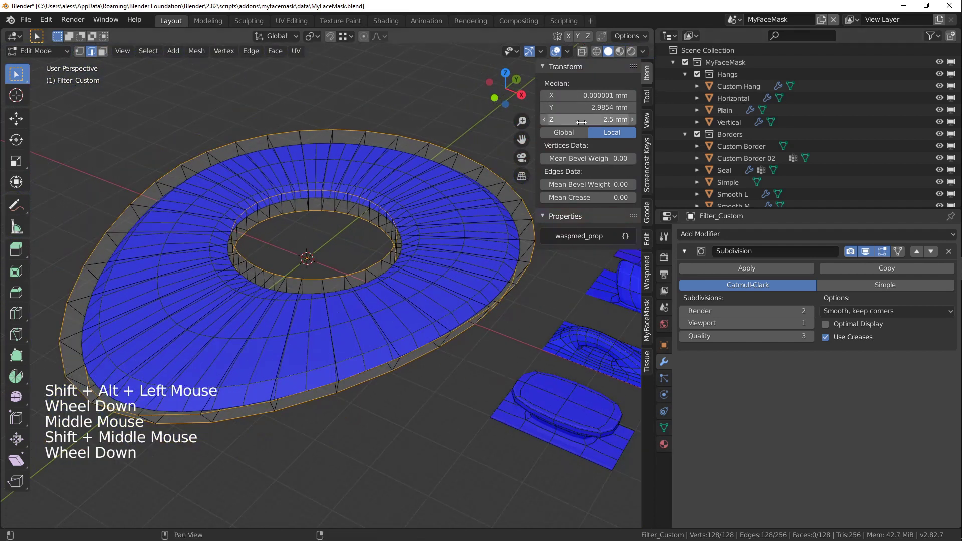
left_click_drag(578, 200, 632, 200)
key("Tab")
- Set the Subdivision modifier's viewport level to 2 on Filter_Custom
middle_click_drag(199, 335, 362, 255)
middle_click_drag(501, 271, 361, 345)
left_click(443, 380)
scroll(443, 380, "down", 2)
scroll(371, 352, "down", 2)
left_click(386, 331)
left_click(399, 383)
middle_click_drag(361, 346, 413, 378)
scroll(442, 296, "down", 2)
middle_click_drag(443, 297, 383, 329, "shift")
left_click(350, 339)
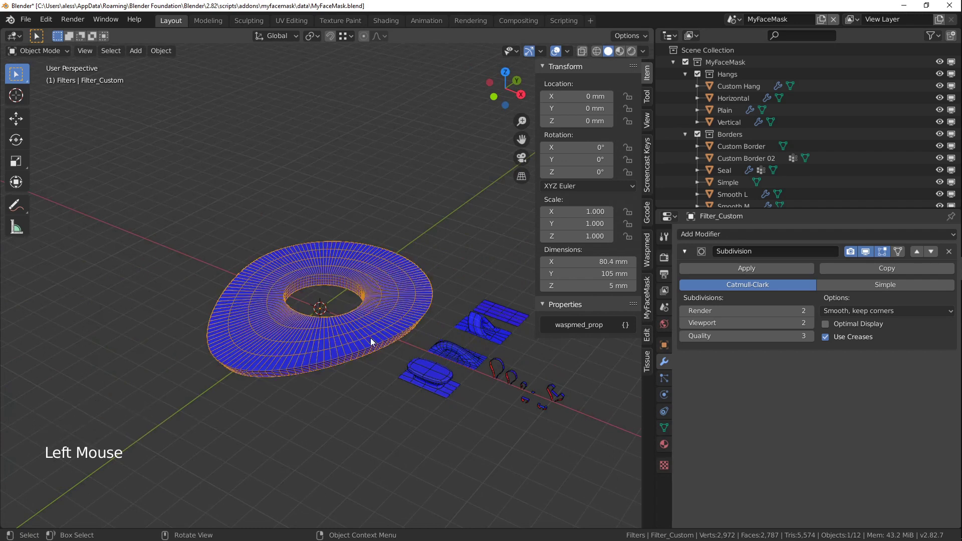
middle_click_drag(369, 329, 308, 326)
middle_click_drag(332, 277, 429, 287)
scroll(591, 122, "up", 1)
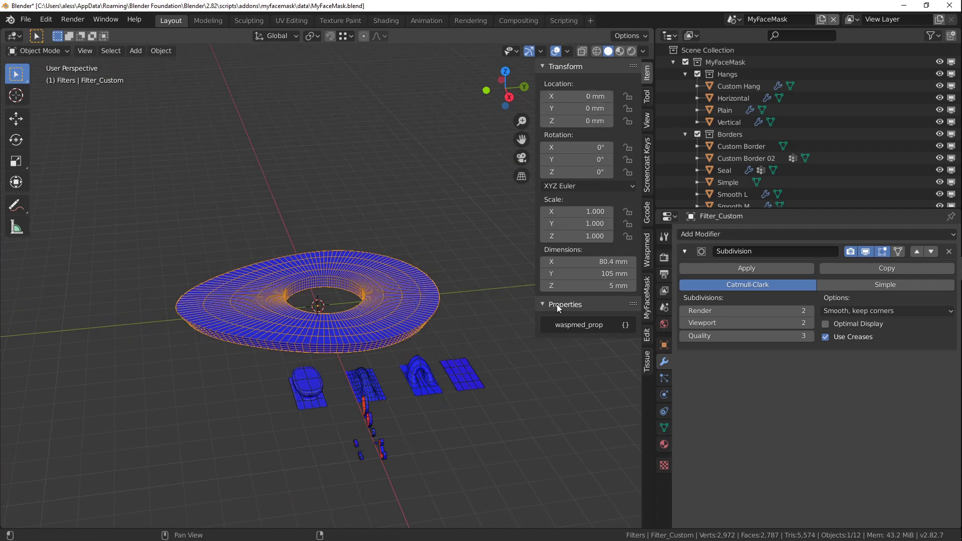
scroll(407, 305, "up", 3)
scroll(407, 301, "down", 1, "shift")
middle_click_drag(407, 300, 509, 226, "shift")
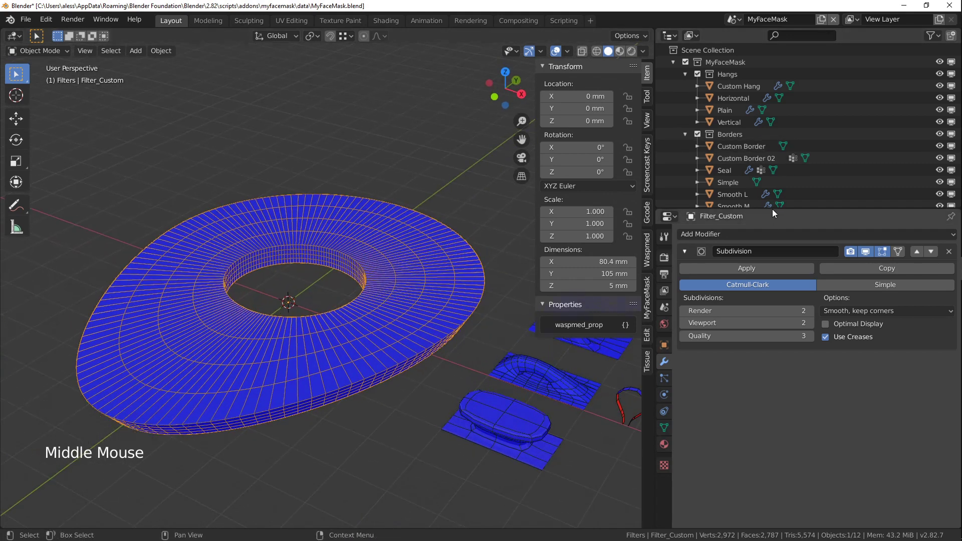
- Make the Surface_Montana mask surface under Filter_Montana visible in the viewport
left_click_drag(771, 209, 770, 363)
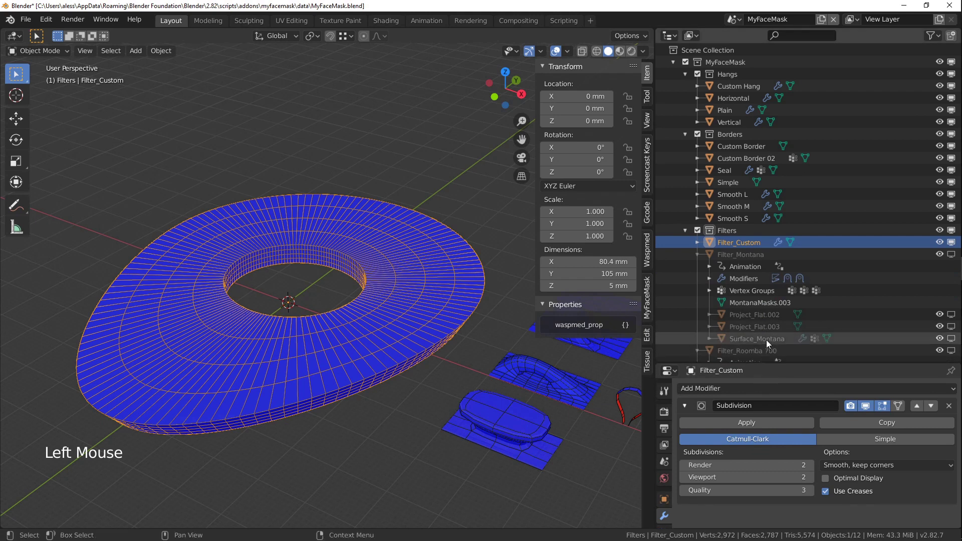
scroll(777, 297, "down", 2)
scroll(778, 293, "down", 1)
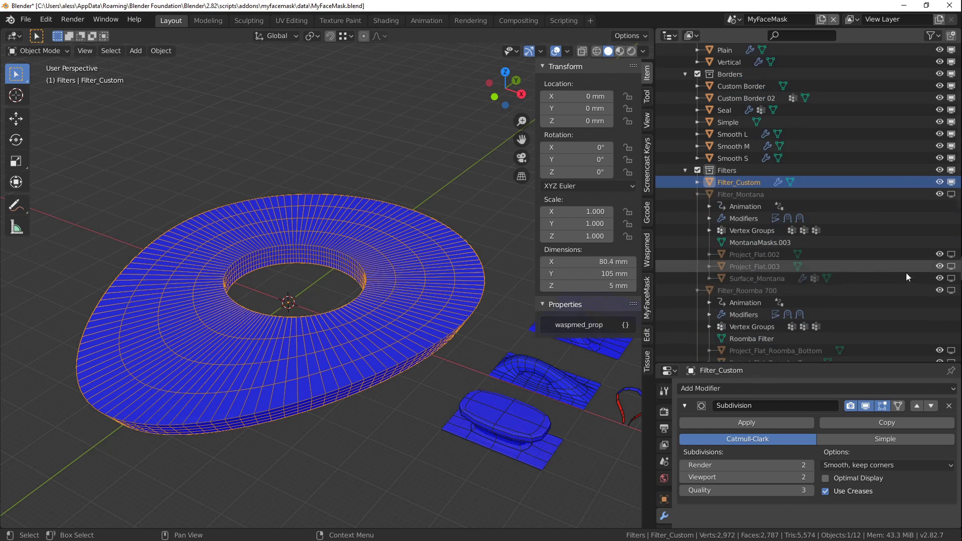
left_click(950, 279)
scroll(386, 167, "down", 3)
middle_click_drag(387, 167, 381, 180, "shift")
middle_click_drag(381, 181, 372, 196)
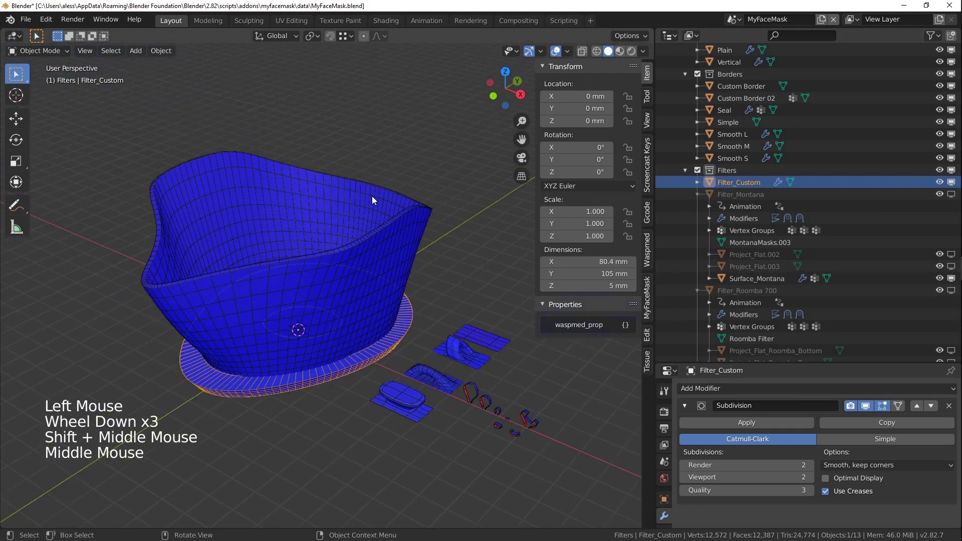
- Select the Surface_Montana mask surface and examine its modifier stack
left_click(393, 196)
left_click_drag(726, 363, 731, 78)
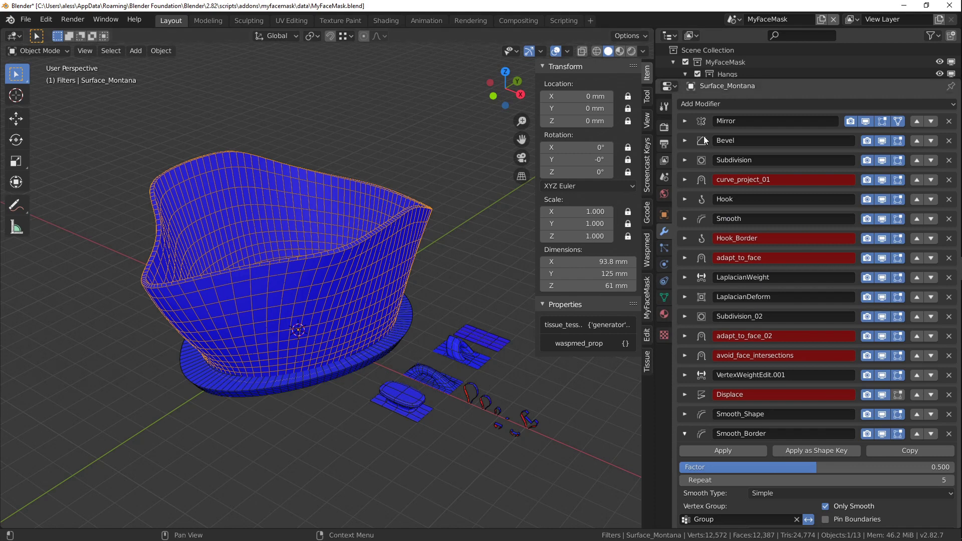
left_click_drag(720, 76, 742, 341)
scroll(754, 305, "down", 2)
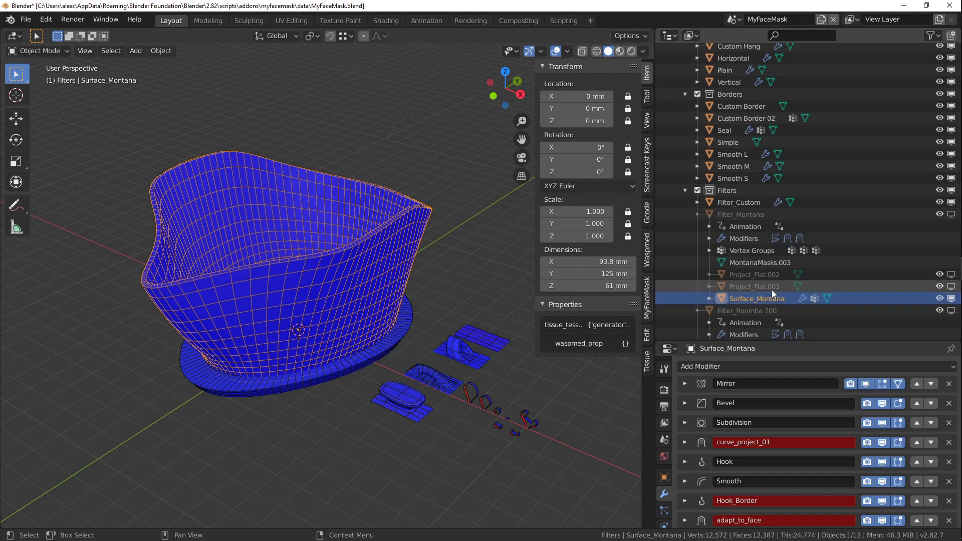
- Duplicate Surface_Montana in place and turn off the face orientation overlay
middle_click_drag(350, 260, 371, 275, "shift")
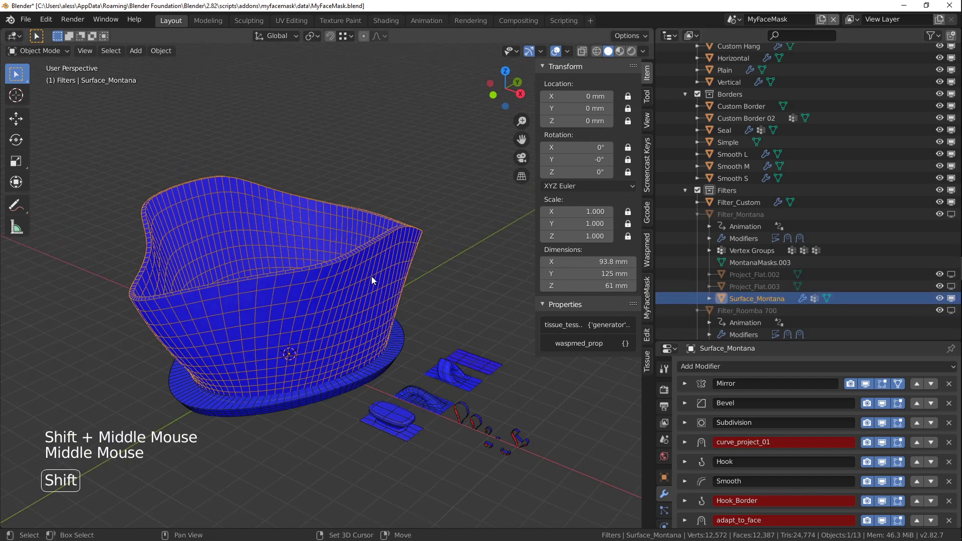
key("shift+d")
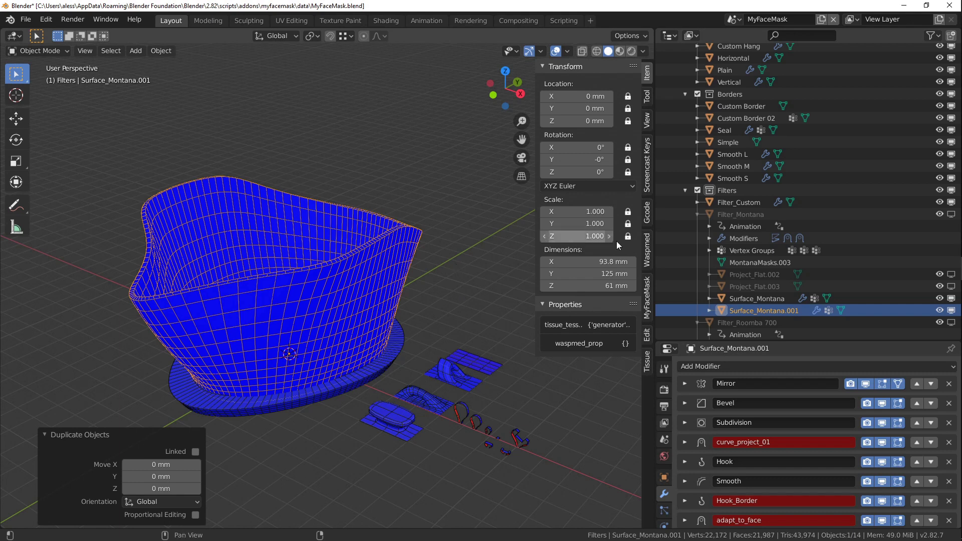
middle_click_drag(400, 293, 193, 220, "shift")
scroll(399, 246, "up", 3)
middle_click_drag(194, 330, 245, 278, "shift")
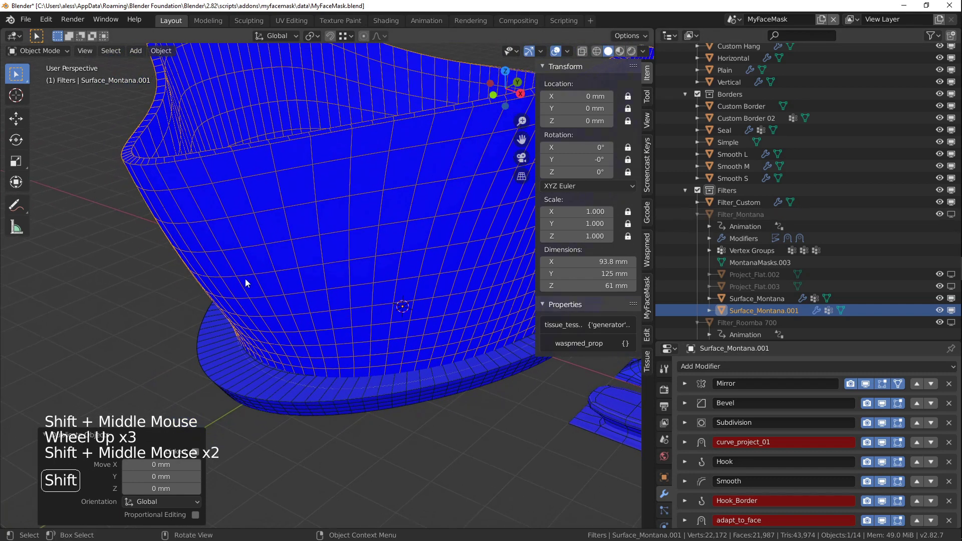
left_click(186, 198)
left_click(186, 199)
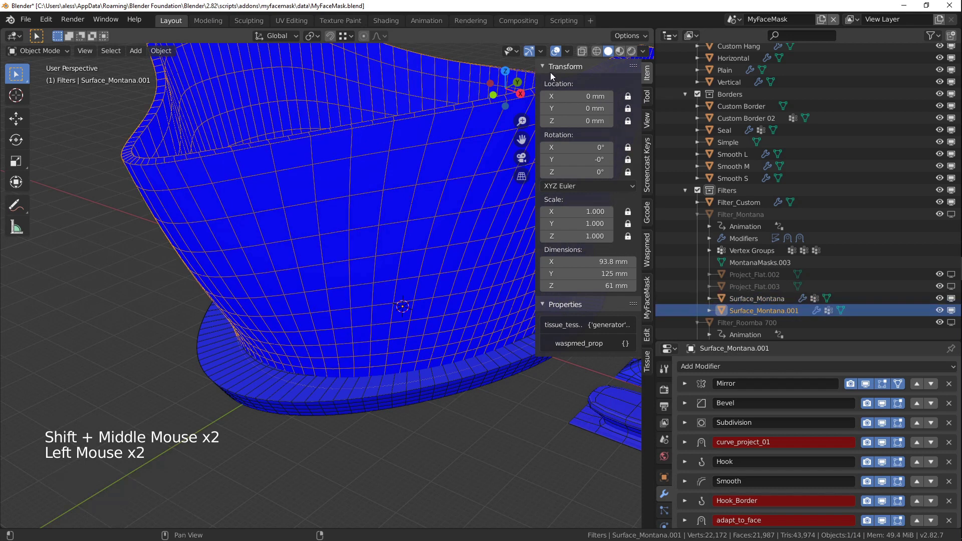
left_click(566, 50)
left_click(494, 262)
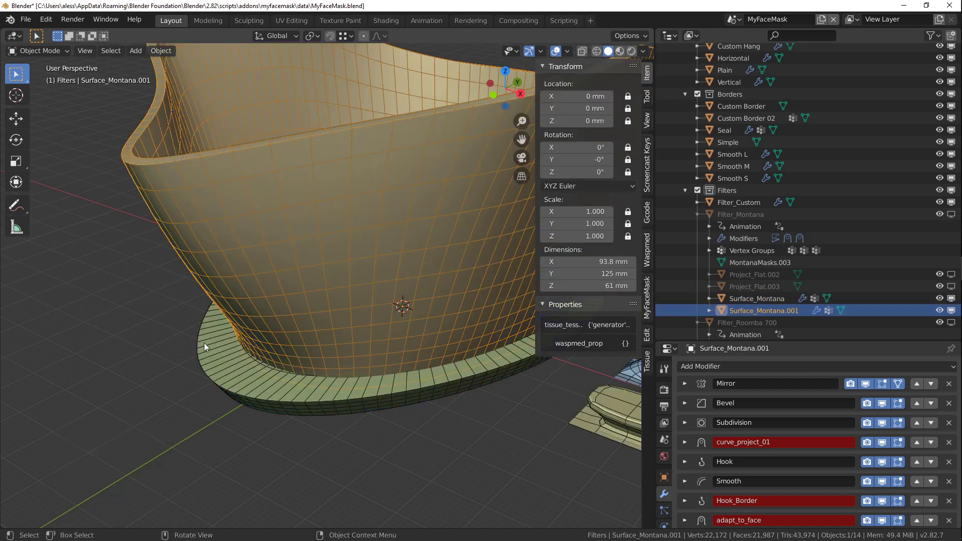
- Parent the duplicated mask surface to Filter_Custom using the Object parent type
left_click(207, 361, "shift")
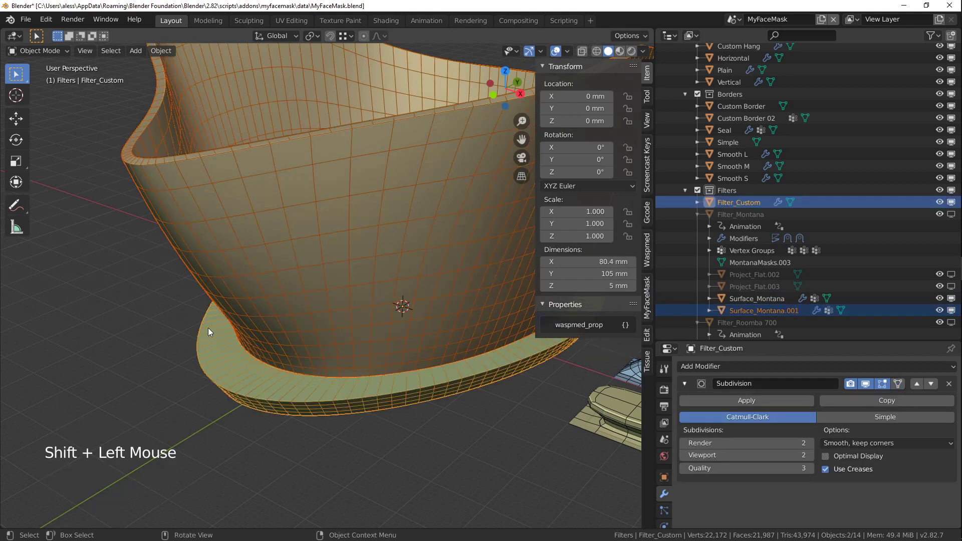
scroll(256, 322, "down", 2)
middle_click_drag(256, 322, 238, 295)
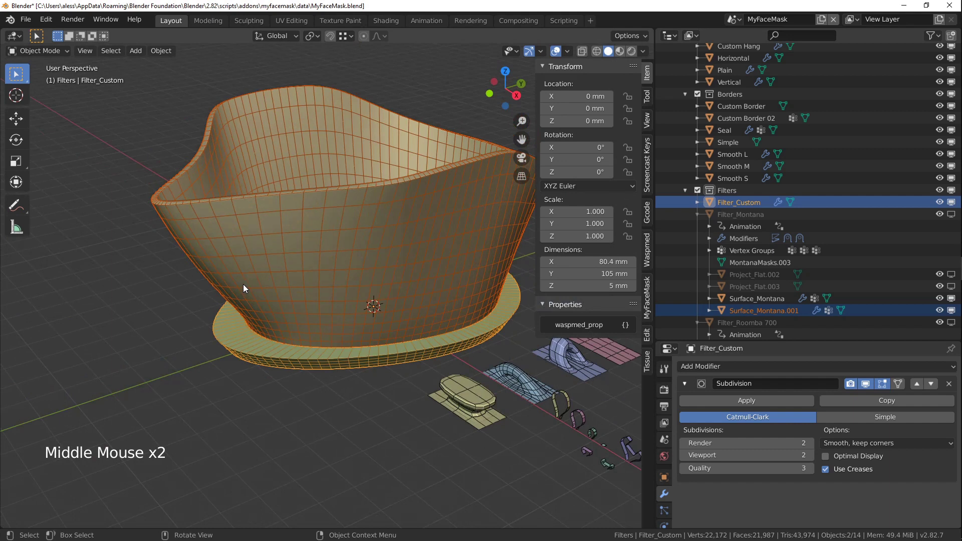
key("ctrl+p")
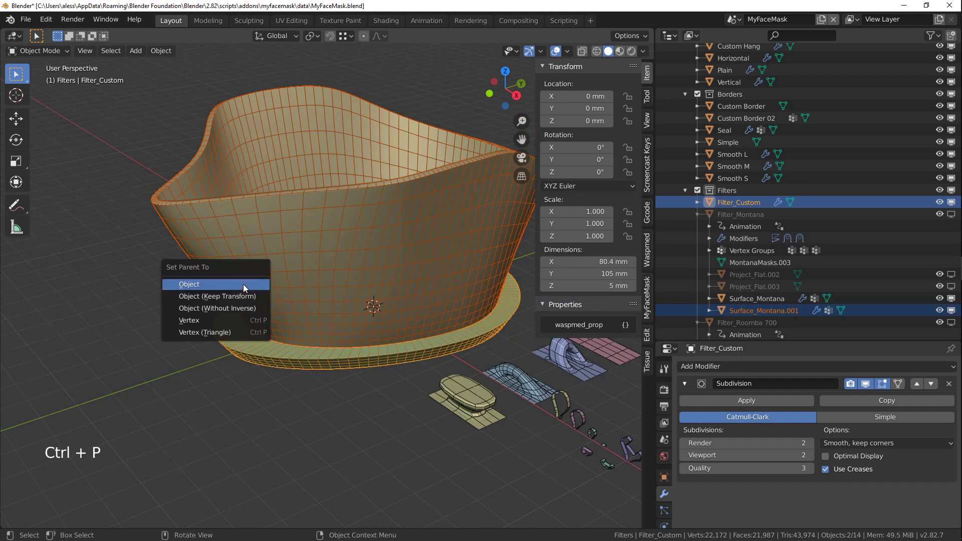
left_click(194, 285)
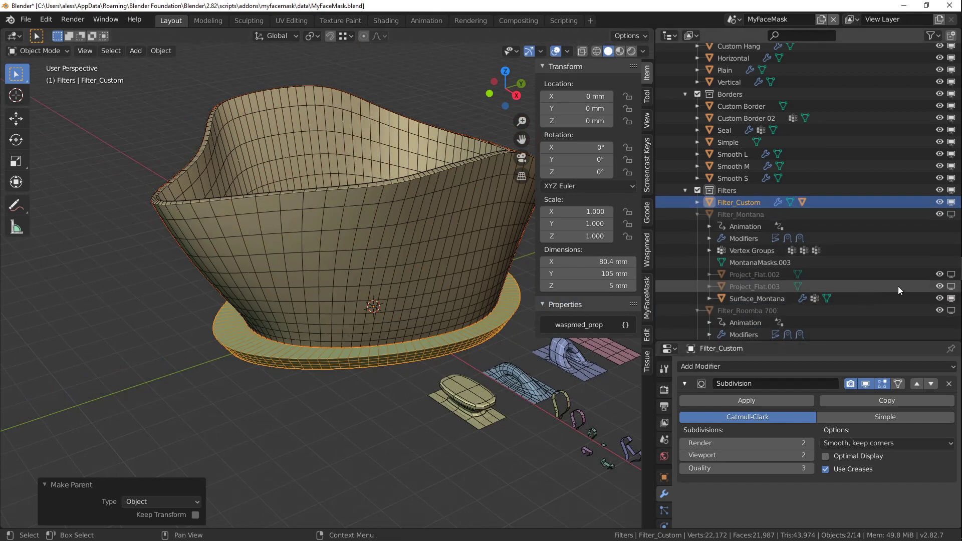
- Hide the original Surface_Montana in the viewport and rename the duplicate under Filter_Custom as Surface_Custom
left_click(950, 299)
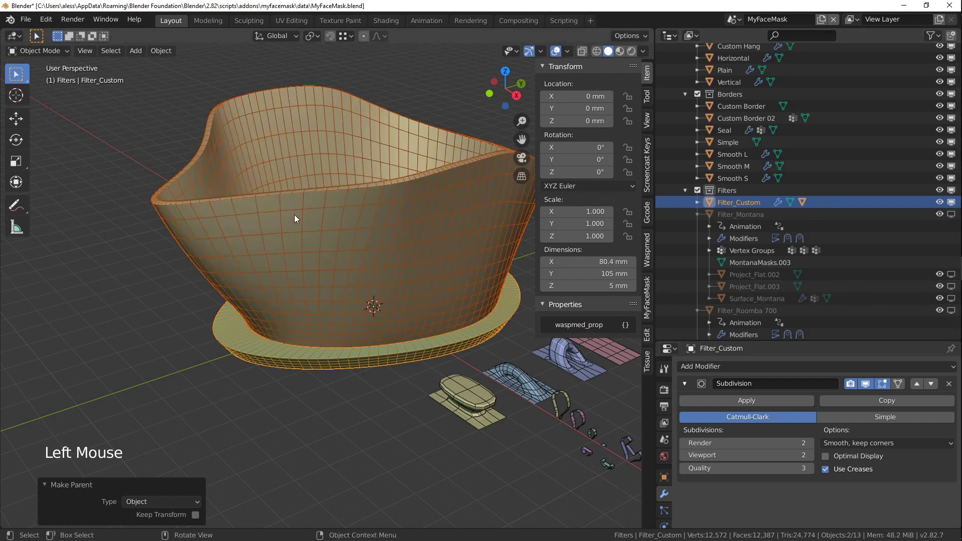
left_click(697, 202)
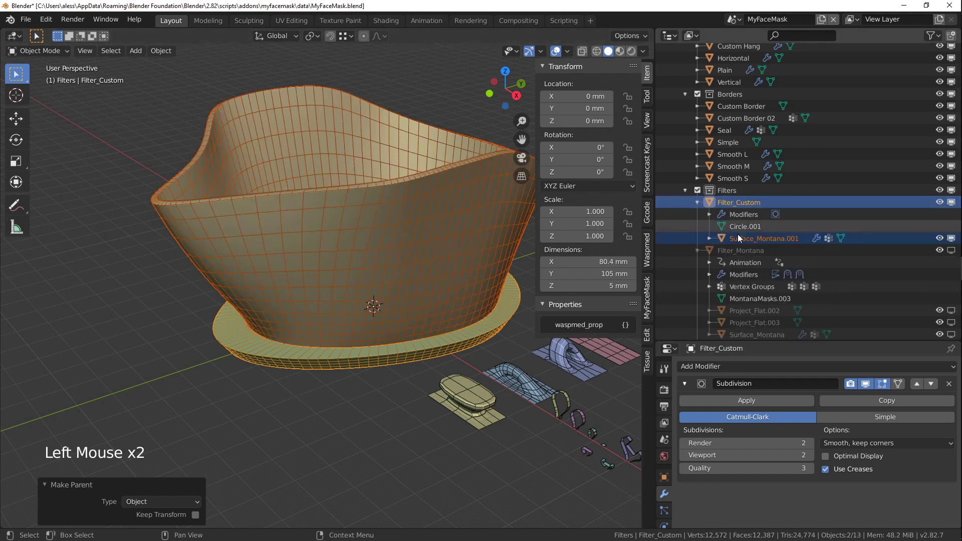
left_click(739, 202)
left_click(755, 239)
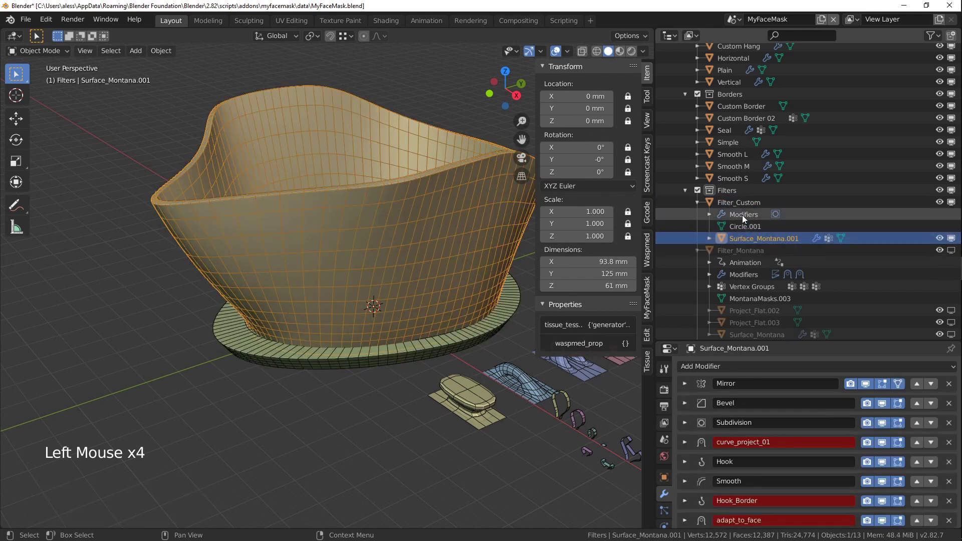
double_click(753, 238)
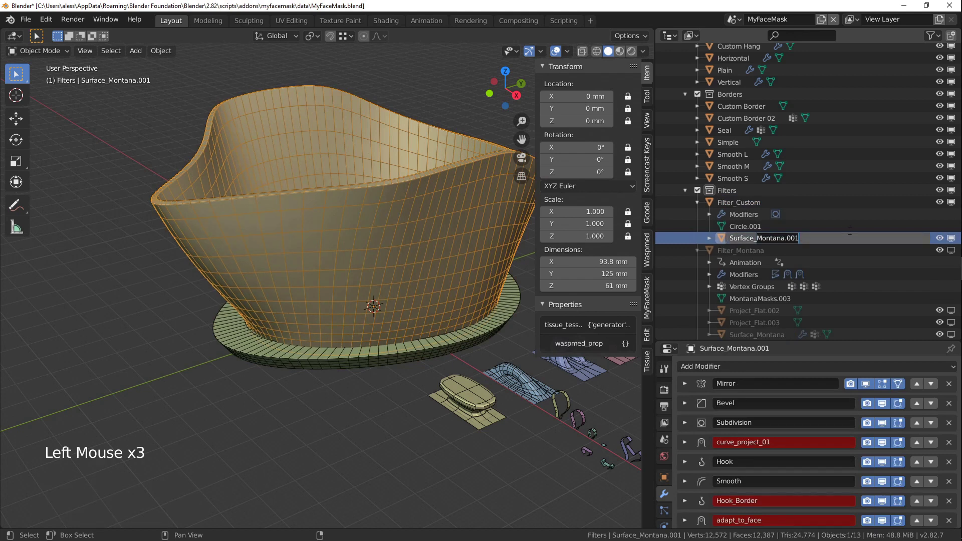
type("Custom")
key("Return")
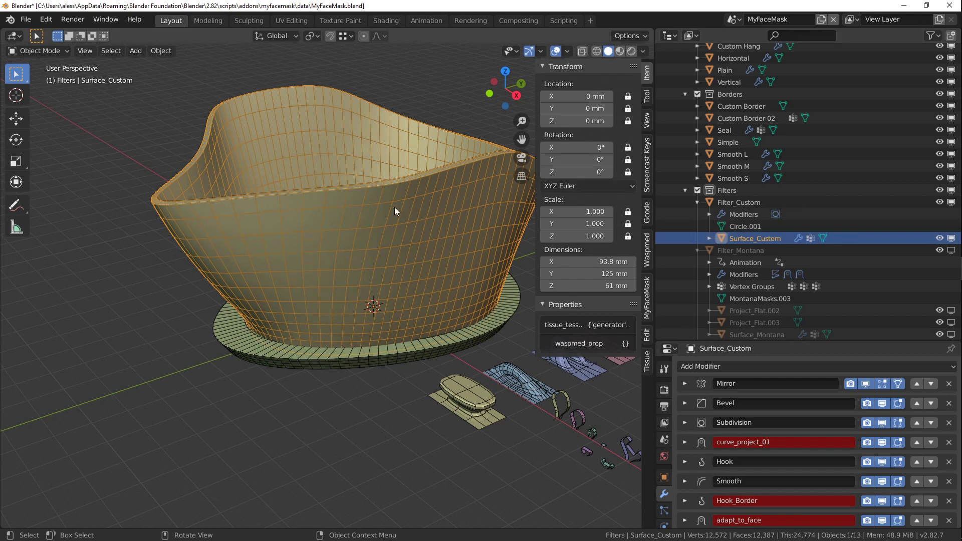
middle_click_drag(314, 238, 345, 309)
key("Tab")
key("Tab")
middle_click_drag(346, 310, 128, 354)
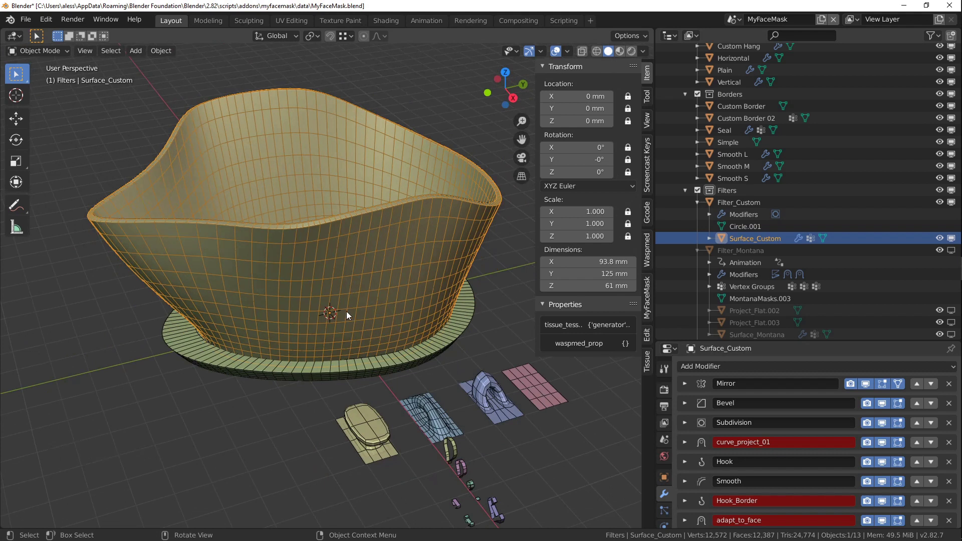
- Enlarge the Surface_Custom modifier list and expand the LaplacianDeform modifier's settings
left_click_drag(807, 340, 807, 139)
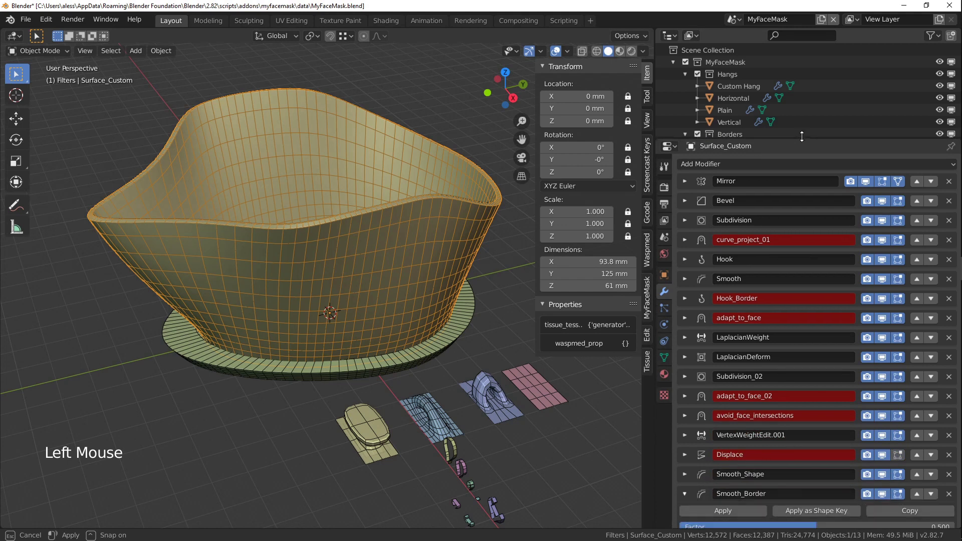
left_click(684, 357)
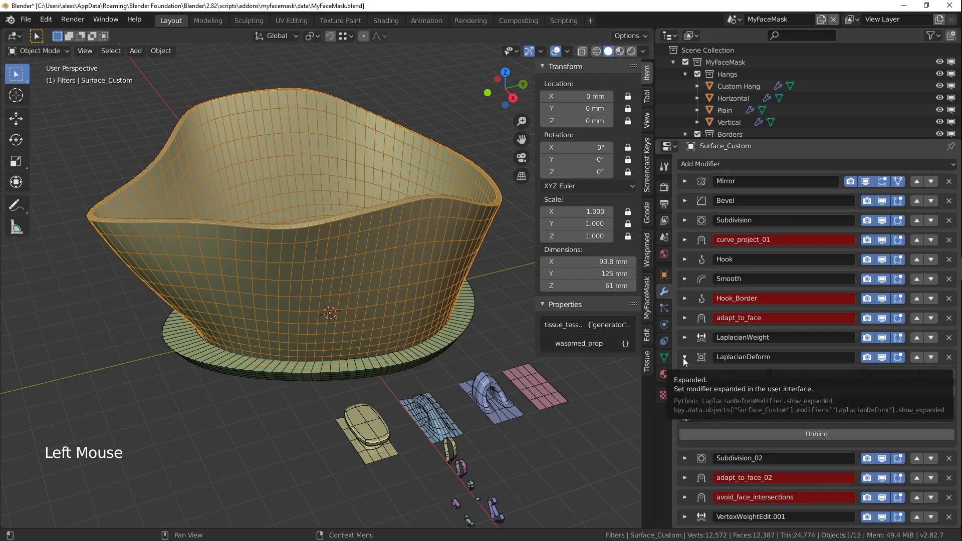
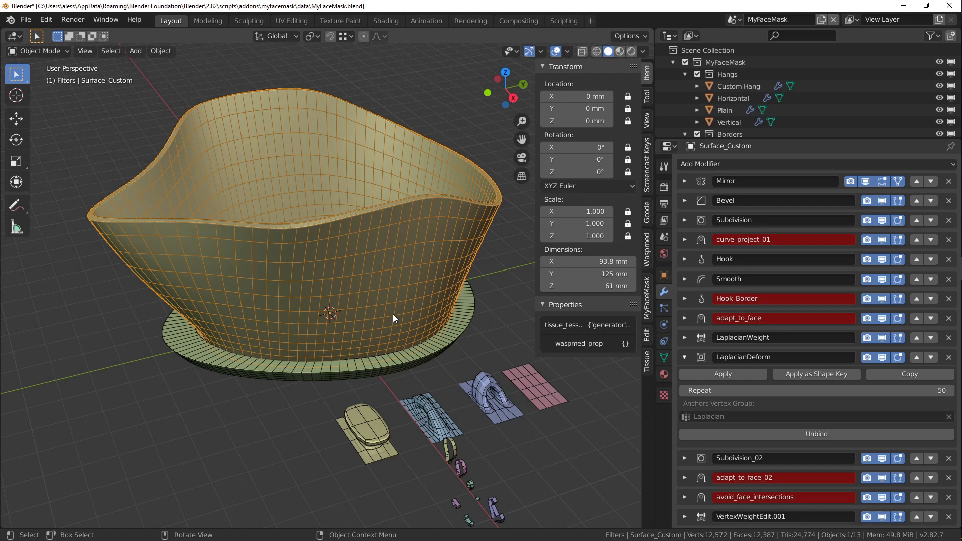
- Try moving an upper edge of the Surface_Custom cage with LaplacianDeform active, and cancel the move
key("Tab")
scroll(266, 260, "down", 2)
middle_click_drag(266, 260, 281, 180)
middle_click_drag(338, 189, 336, 223)
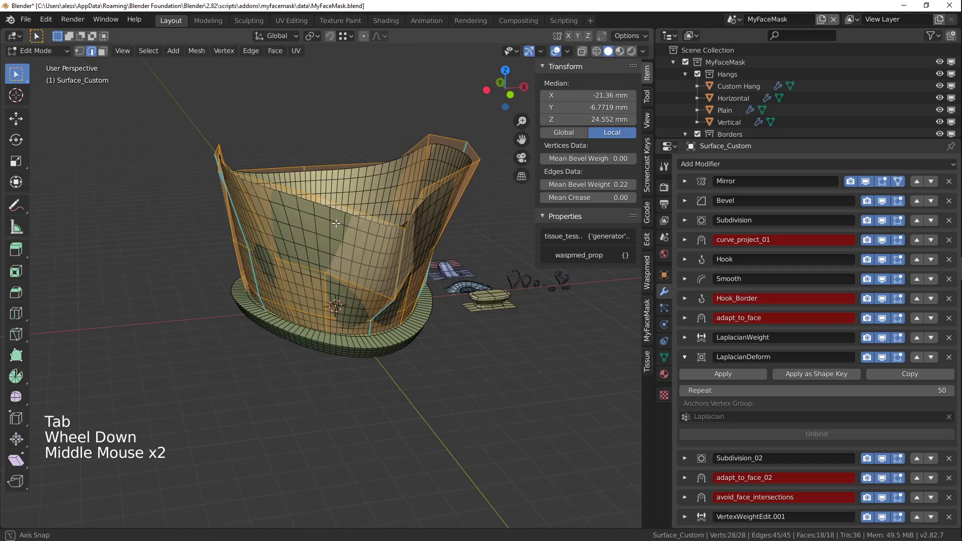
left_click(232, 184)
middle_click_drag(233, 185, 270, 196)
key("g")
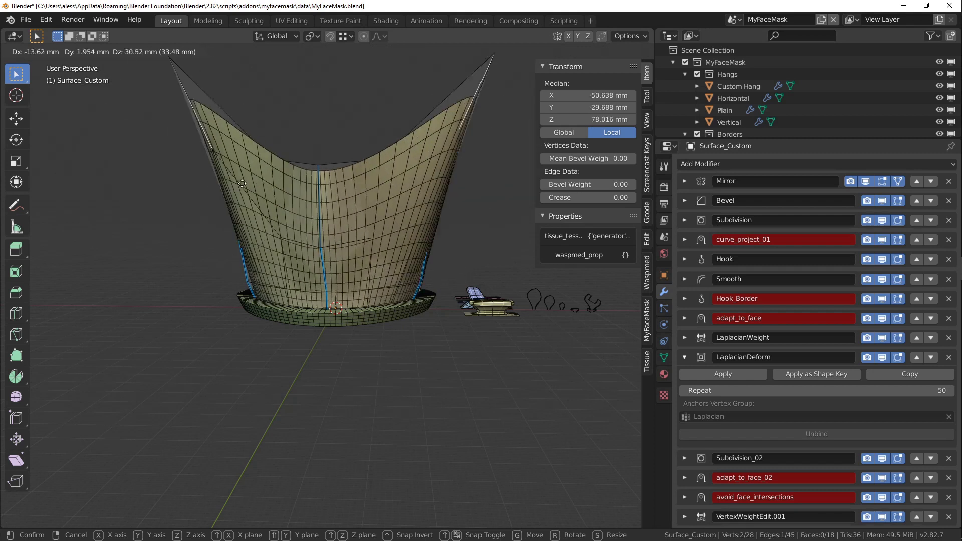
right_click(261, 258)
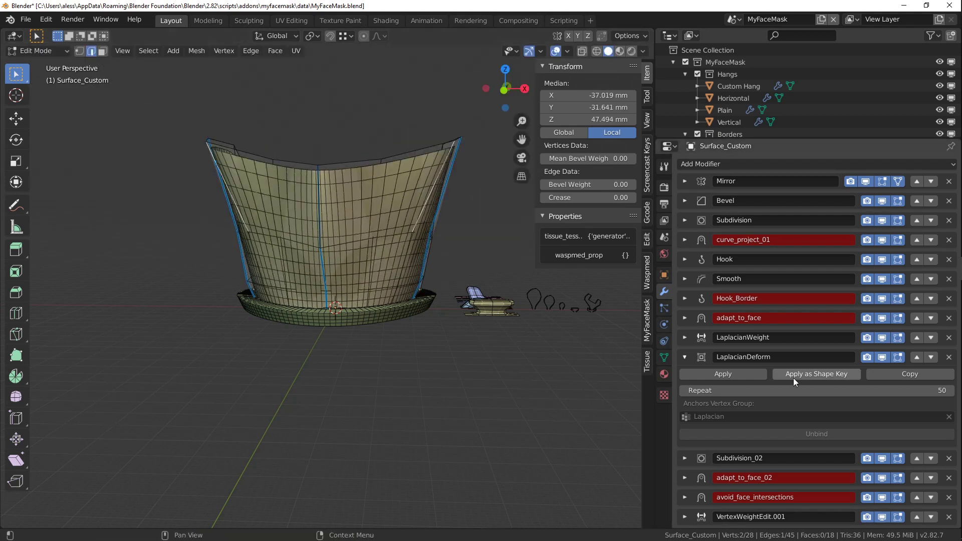
- Try moving the same edge with LaplacianDeform disabled in the viewport, cancel the move and re-enable the modifier
left_click(881, 357)
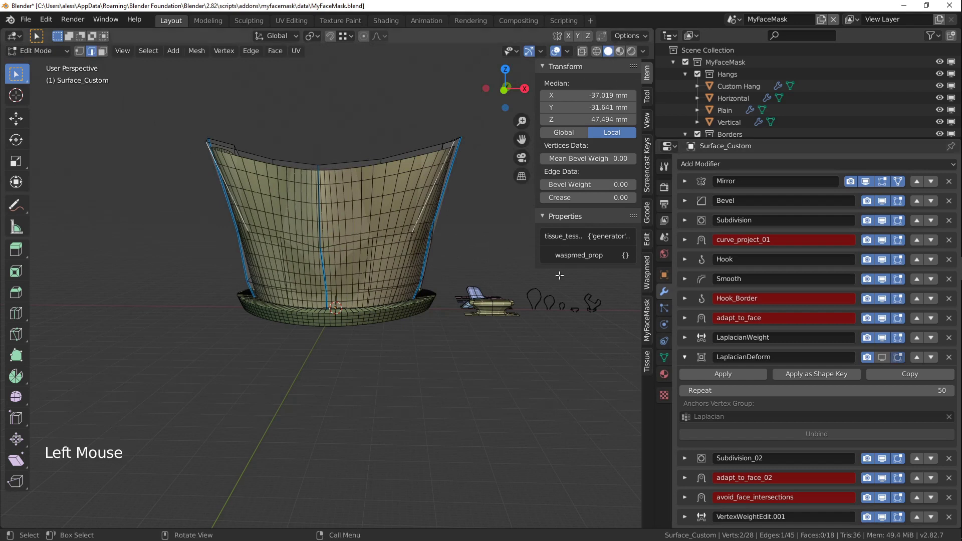
key("g")
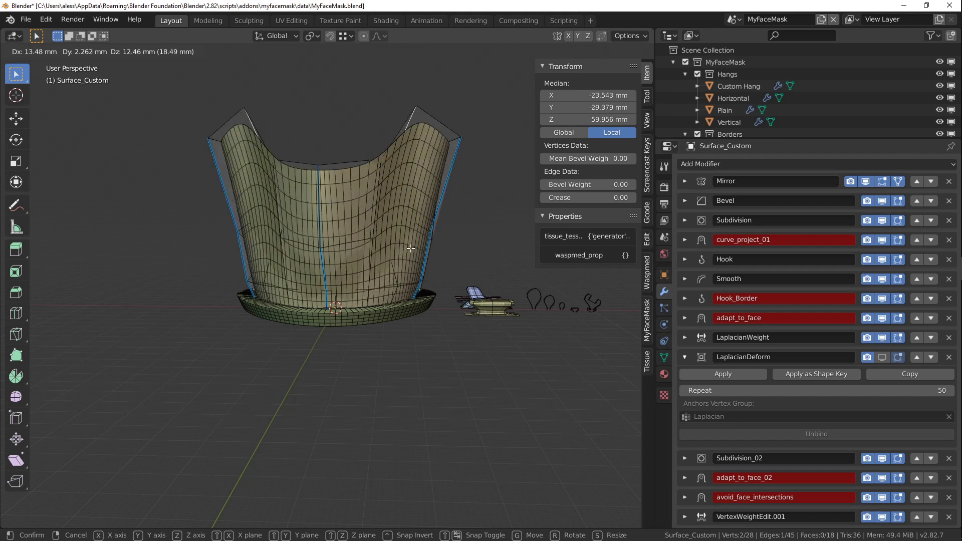
key("Escape")
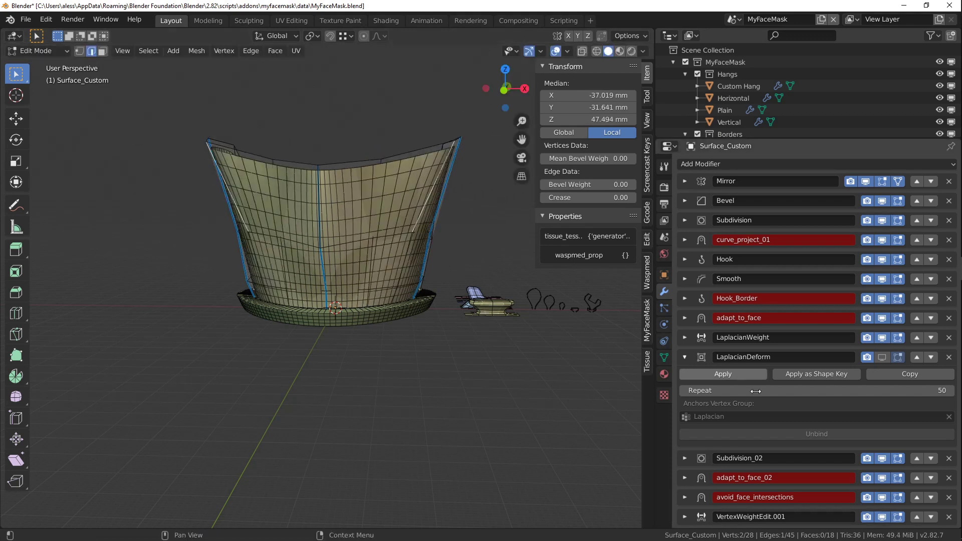
left_click(882, 357)
- Return to Object Mode and unbind the LaplacianDeform modifier of Surface_Custom
middle_click_drag(333, 232, 311, 241)
scroll(350, 235, "up", 2)
key("Tab")
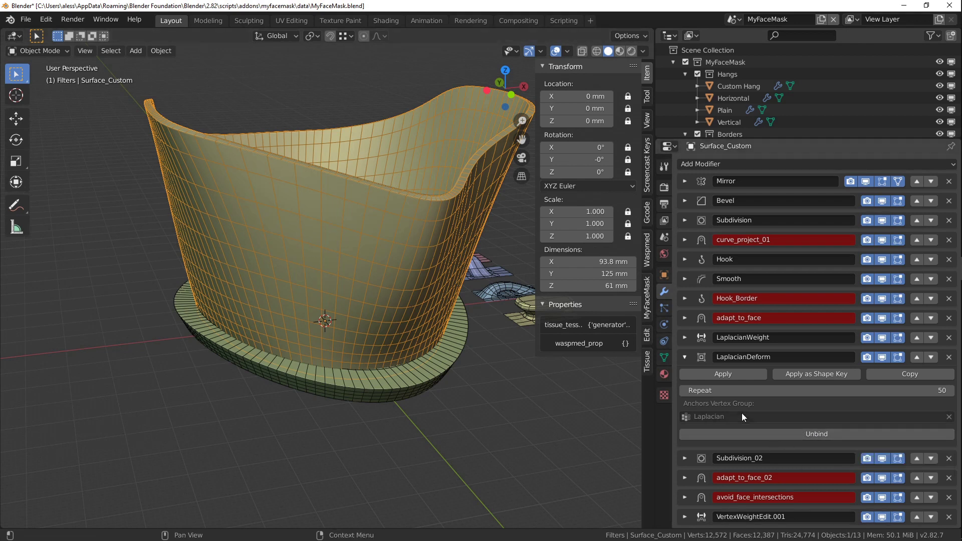
left_click(762, 431)
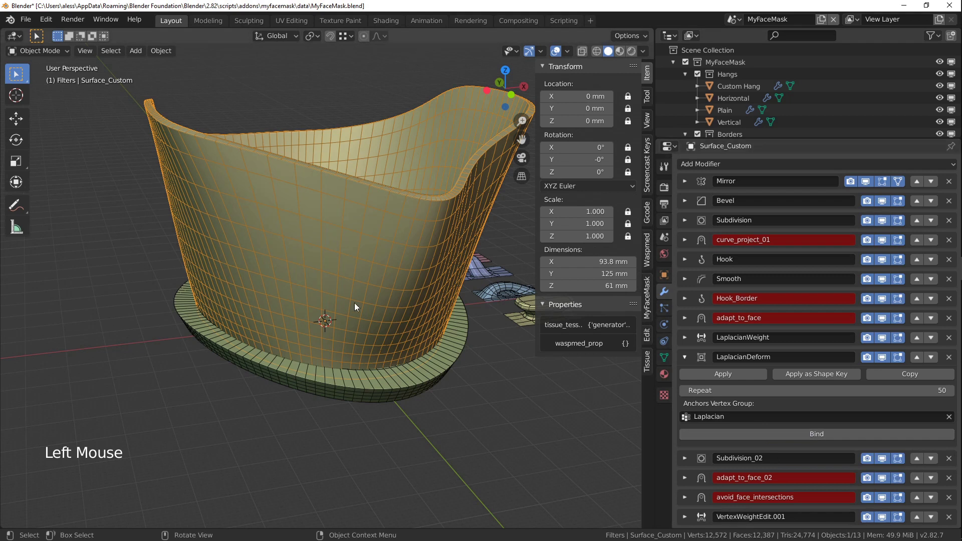
- Select the bottom ring of faces of Surface_Custom and scale it by about 1.131 in X and Y, excluding Z
key("Tab")
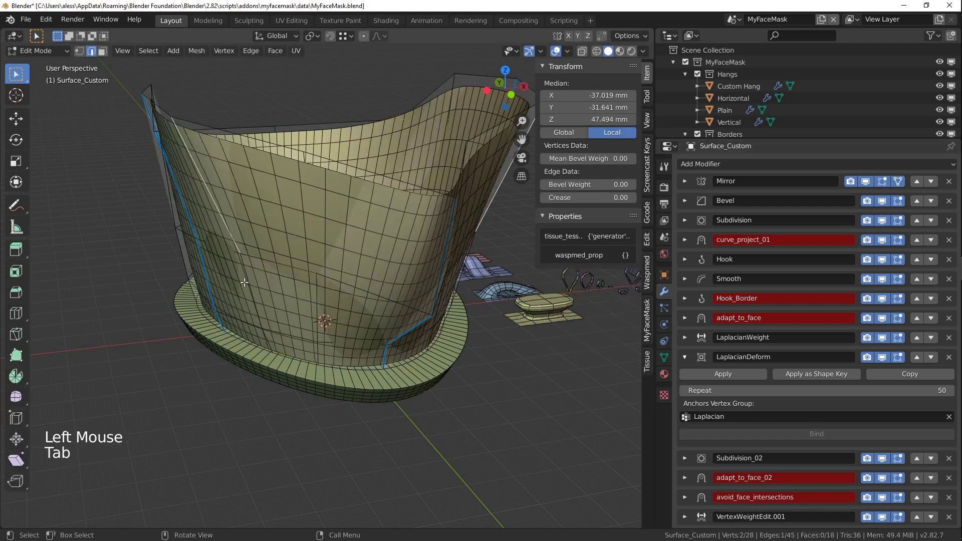
left_click(254, 321)
middle_click_drag(261, 325, 281, 309)
left_click(276, 316, "alt")
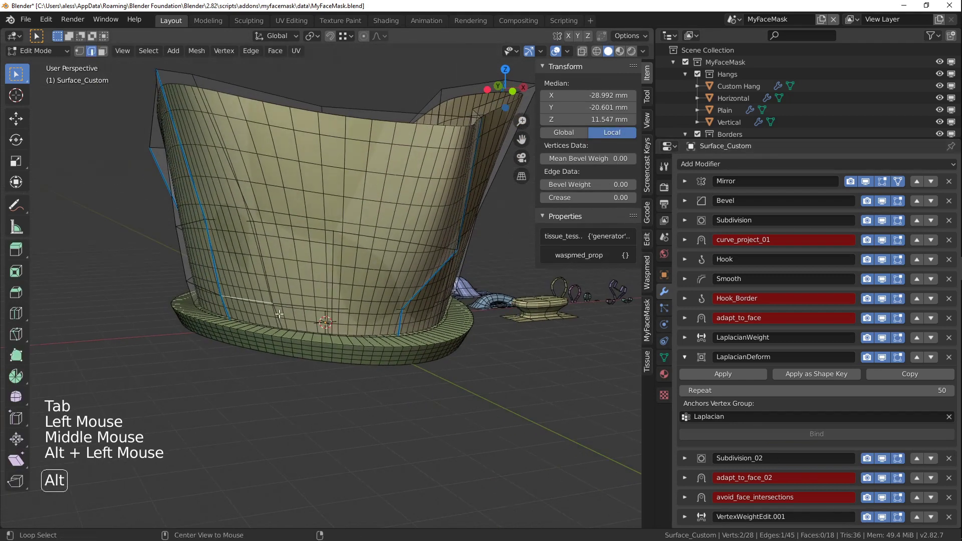
key("3")
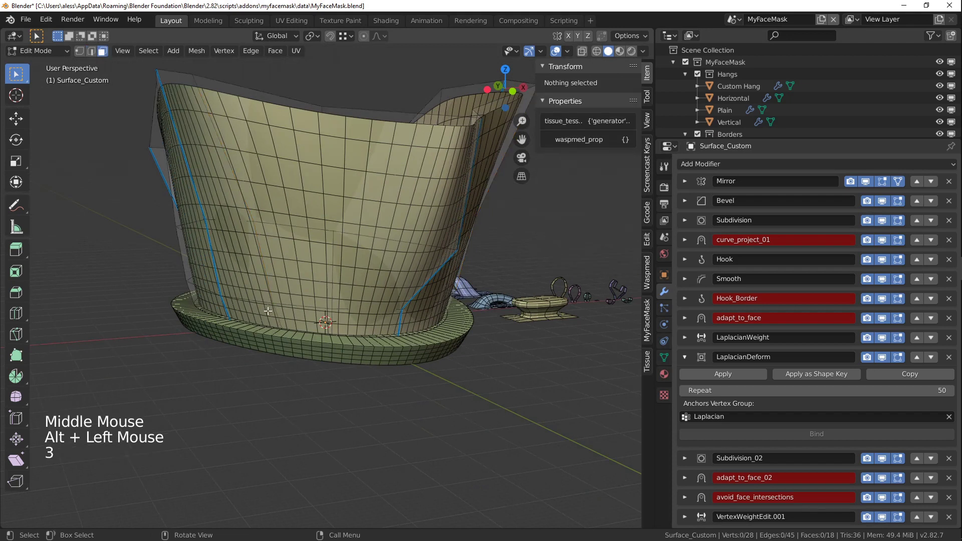
left_click(276, 313, "alt")
key("KP_7")
middle_click_drag(339, 309, 335, 225)
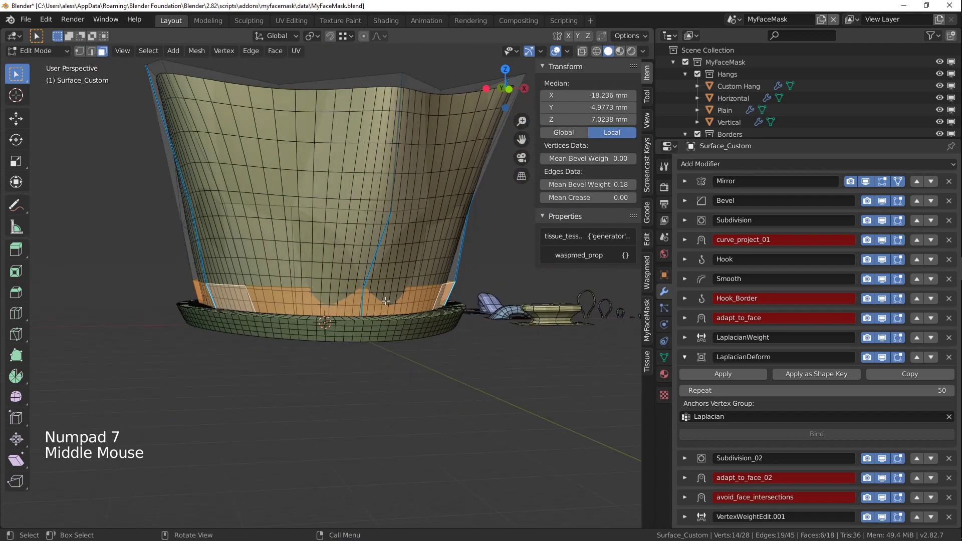
key("s")
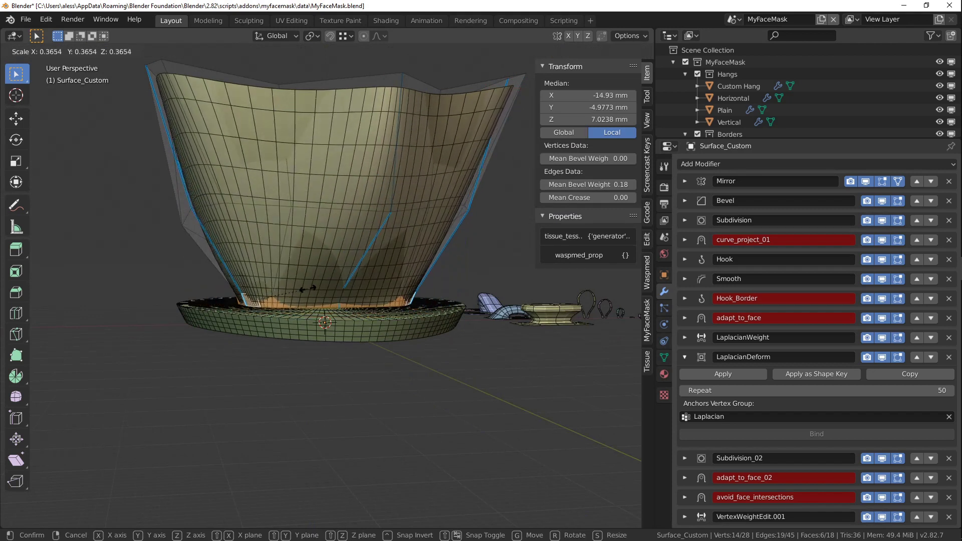
key("shift+z")
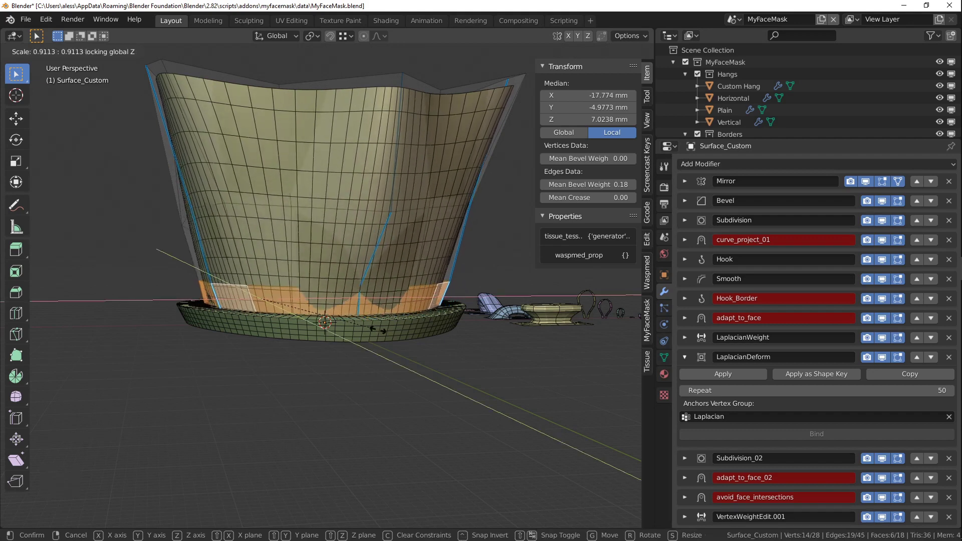
left_click(405, 328)
- Scale the bottom face ring again by about 1.063 in X and Y, keeping Z locked
mouse_move(406, 328)
middle_mouse_down()
mouse_move(490, 382)
mouse_move(421, 281)
mouse_move(422, 327)
middle_mouse_up()
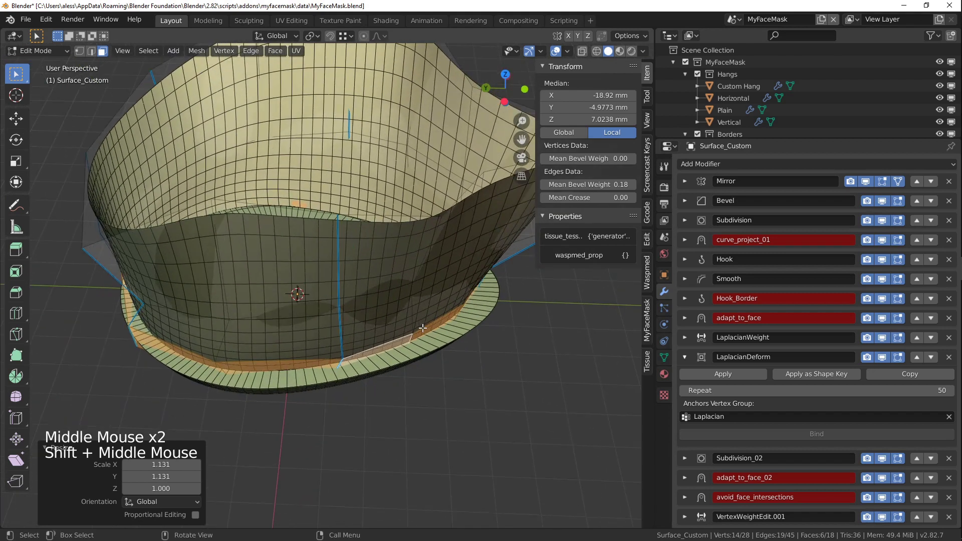
key("s")
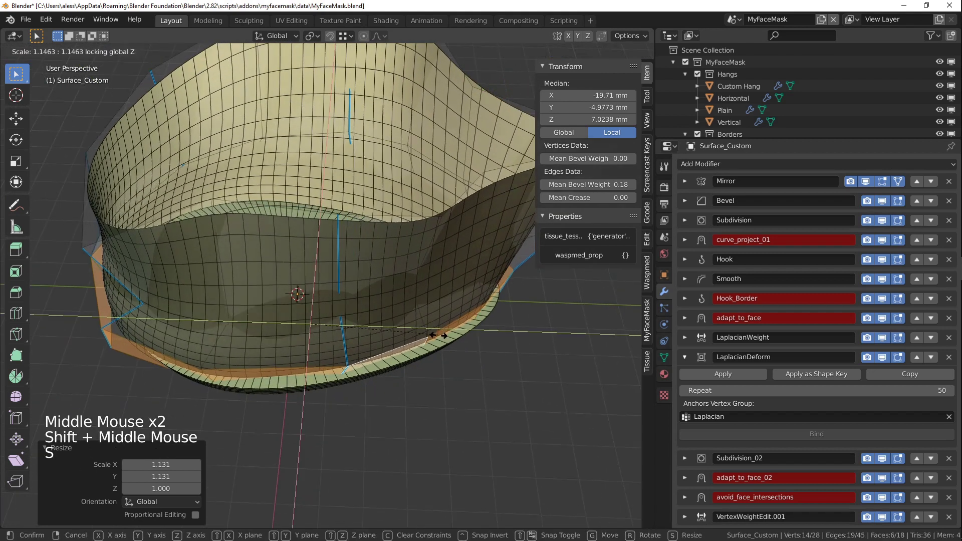
left_click(416, 327)
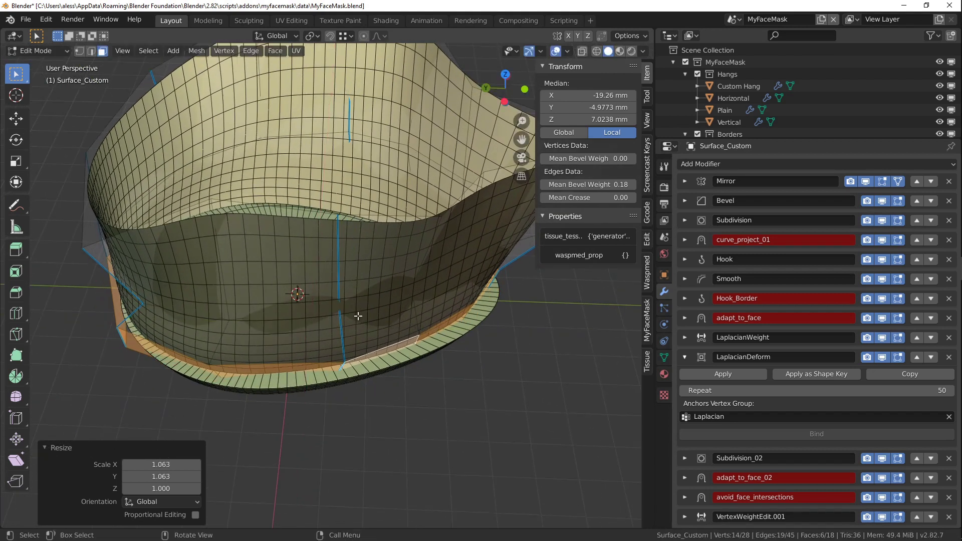
- Nudge the bottom face ring slightly sideways with the Move tool and return to Object Mode to check the fit against the filter
left_click(16, 123)
left_click_drag(262, 322, 271, 322)
mouse_move(271, 322)
middle_mouse_down()
mouse_move(313, 311)
mouse_move(285, 313)
middle_mouse_up()
key("Tab")
middle_click_drag(221, 308, 414, 292)
scroll(316, 296, "up", 3)
middle_click_drag(315, 295, 302, 345)
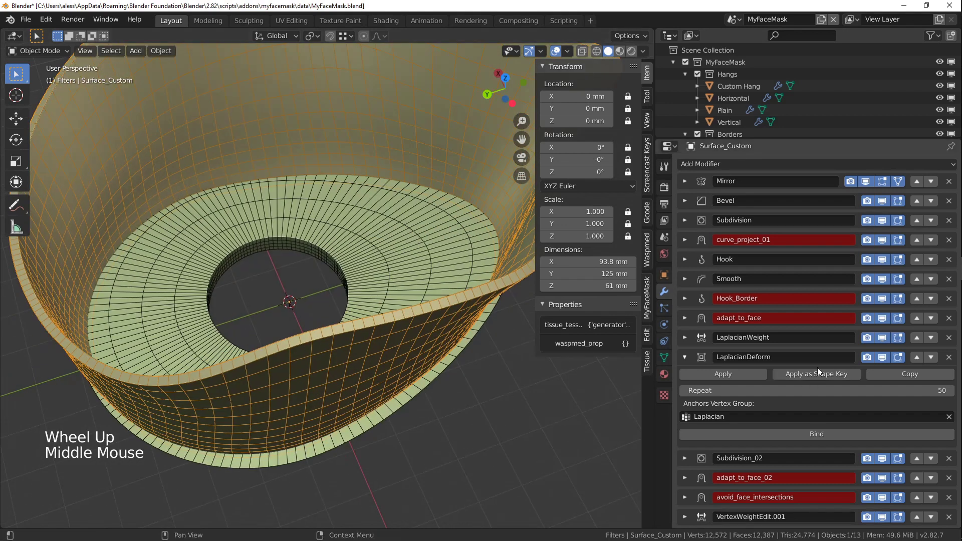
- Enable the Thickness modifier's display in Edit Mode and reopen the Surface_Custom mesh for editing
scroll(817, 367, "down", 20)
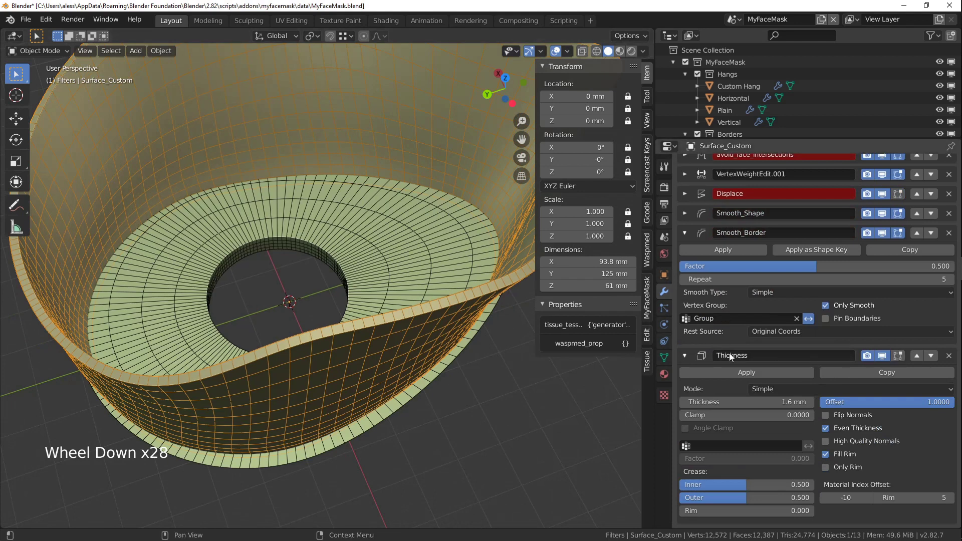
left_click(897, 355)
key("Tab")
- Select a single bottom face on the side of the mask and move it about -1.77 mm along local X
mouse_move(391, 338)
middle_mouse_down()
mouse_move(355, 333)
mouse_move(345, 376)
mouse_move(388, 321)
middle_mouse_up()
left_click(344, 379)
left_click_drag(387, 321, 394, 327)
- Move the bottom face at the mask's +Y end about -0.649 mm along local Y and leave Edit Mode
middle_click_drag(394, 327, 346, 366)
middle_click_drag(346, 366, 353, 308)
middle_click_drag(353, 308, 346, 331)
middle_click_drag(346, 331, 345, 350)
scroll(346, 341, "up", 2)
middle_click_drag(345, 351, 344, 356)
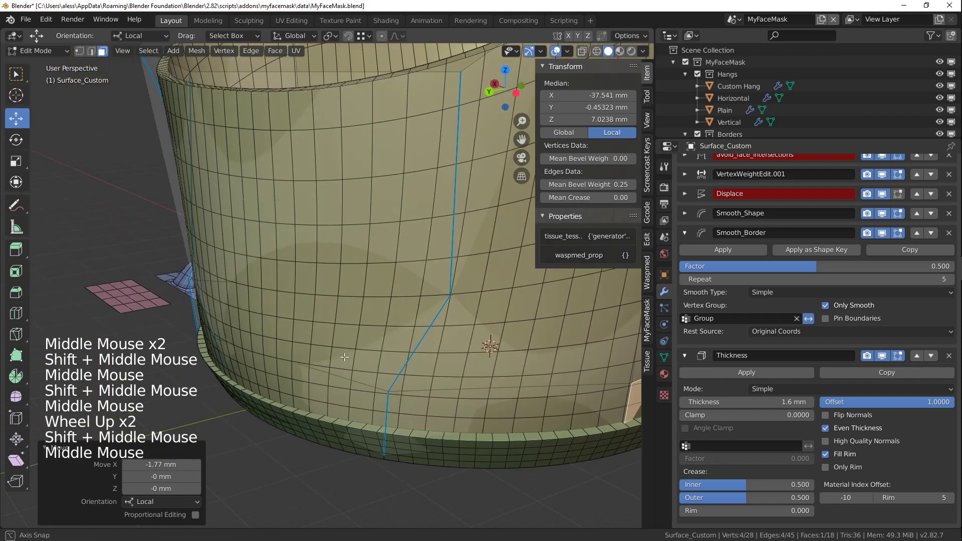
left_click(282, 379)
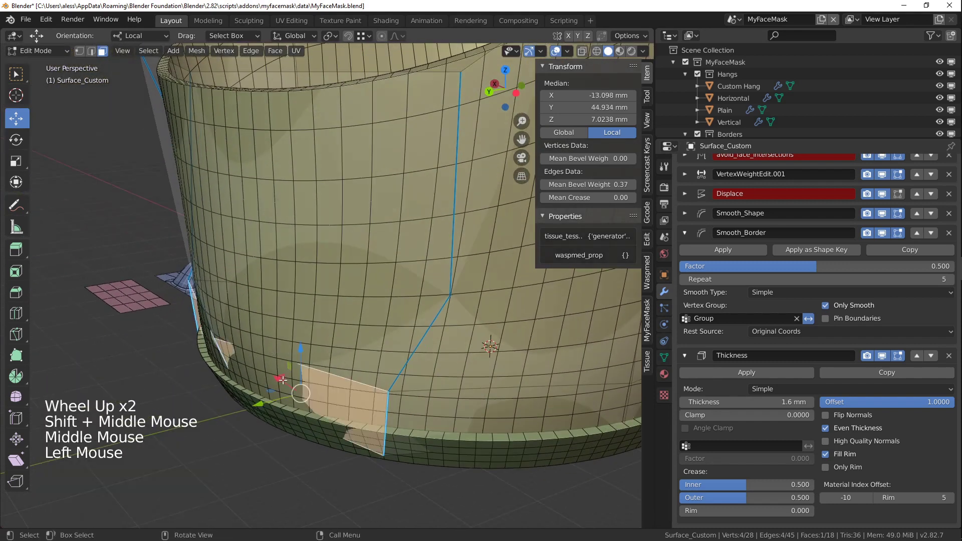
double_click(262, 404)
middle_click_drag(262, 404, 276, 379)
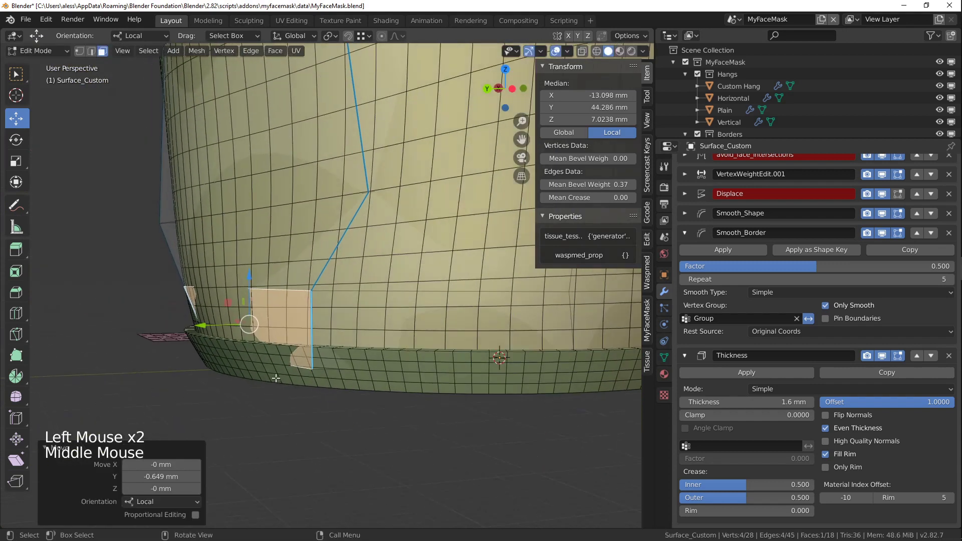
key("Tab")
- Examine from inside and outside how the lower edge of Surface_Custom meets the filter's base ring
scroll(301, 356, "down", 1)
middle_click_drag(305, 349, 353, 344)
scroll(285, 358, "down", 1)
middle_click_drag(378, 314, 366, 283)
middle_click_drag(365, 283, 178, 407)
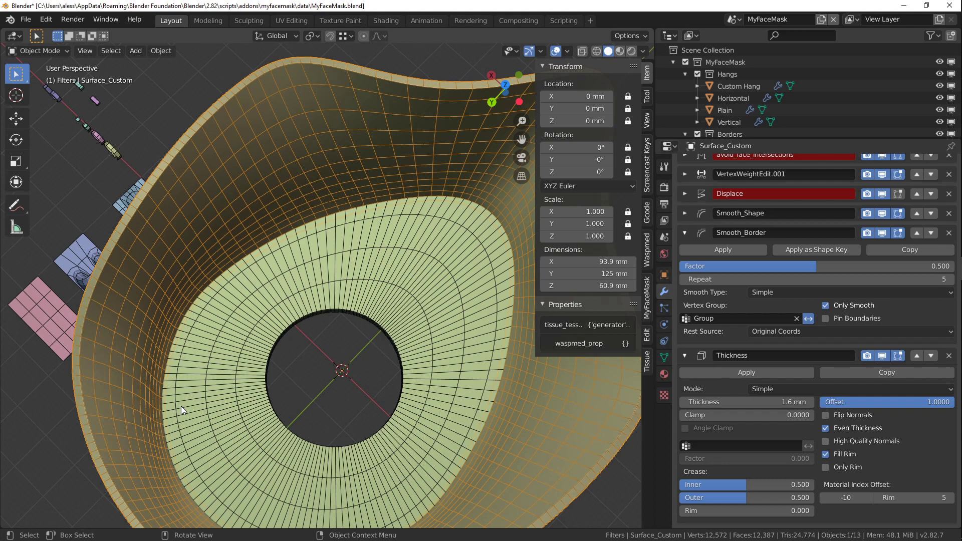
scroll(181, 405, "down", 3)
middle_click_drag(238, 446, 205, 351)
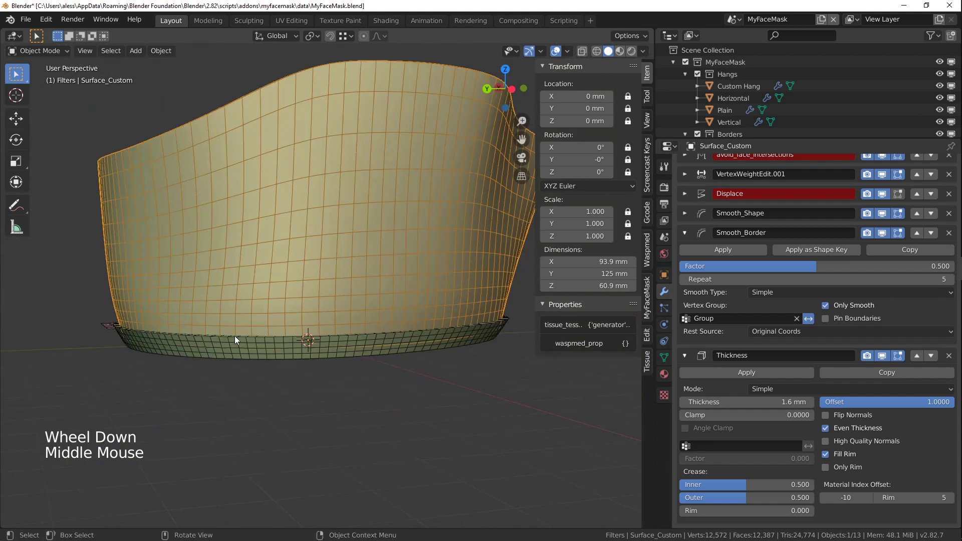
middle_click_drag(474, 326, 437, 325)
middle_click_drag(268, 327, 302, 321)
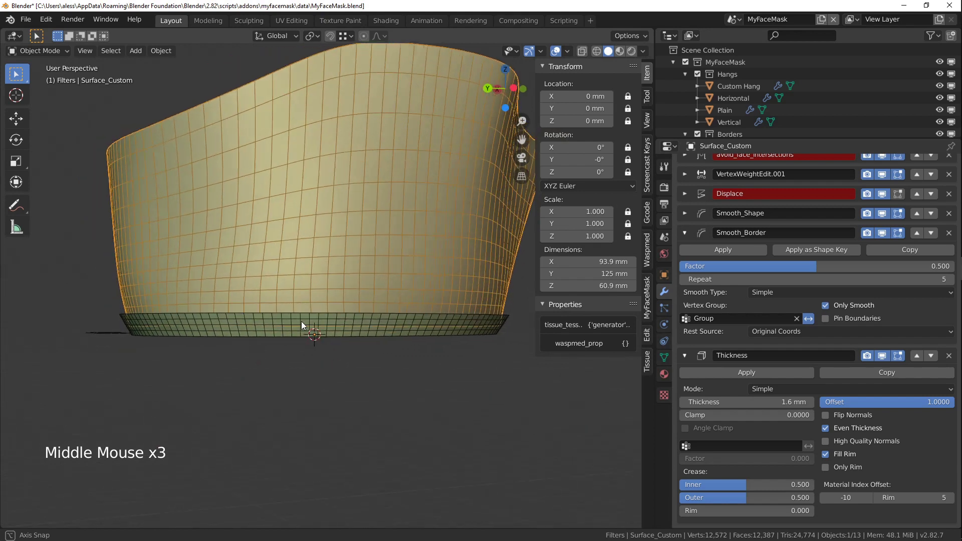
scroll(154, 330, "up", 2)
scroll(154, 329, "up", 1, "shift")
middle_click_drag(154, 329, 191, 331, "shift")
mouse_move(190, 332)
middle_mouse_down()
mouse_move(221, 333)
mouse_move(209, 332)
middle_mouse_up()
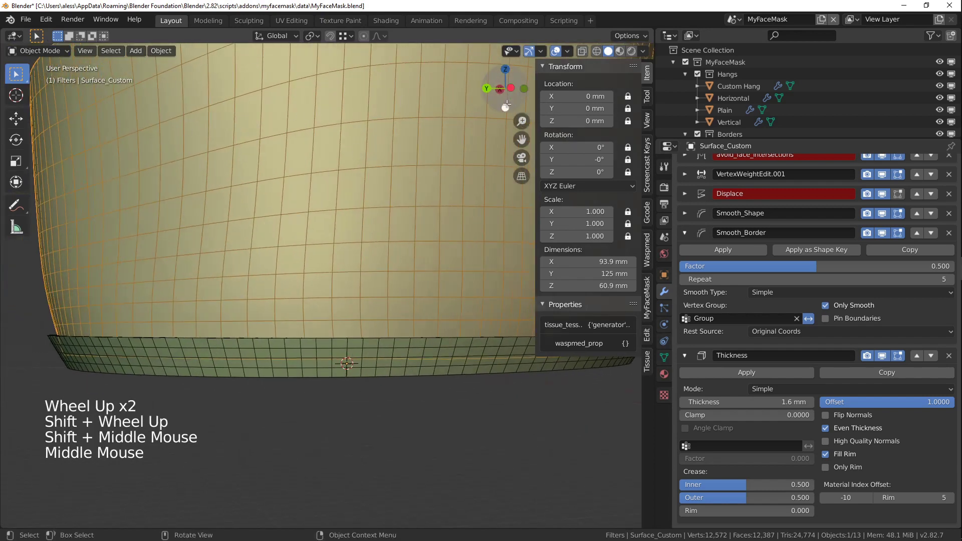
- Inspect the overlap between the mask's lower edge and the filter's sloped rim in Back and Right orthographic views
left_click(486, 88)
scroll(240, 340, "up", 3)
middle_click_drag(239, 344, 308, 295, "shift")
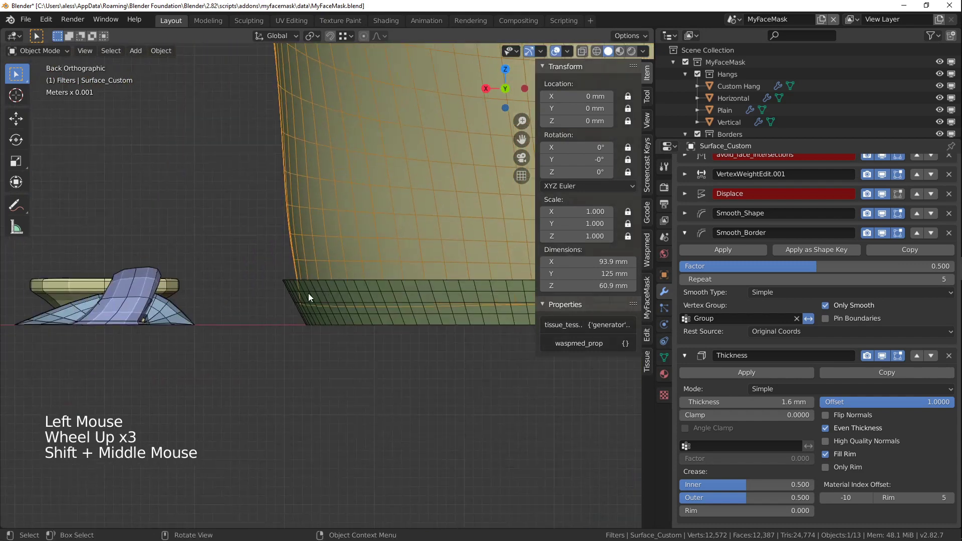
scroll(265, 338, "up", 8)
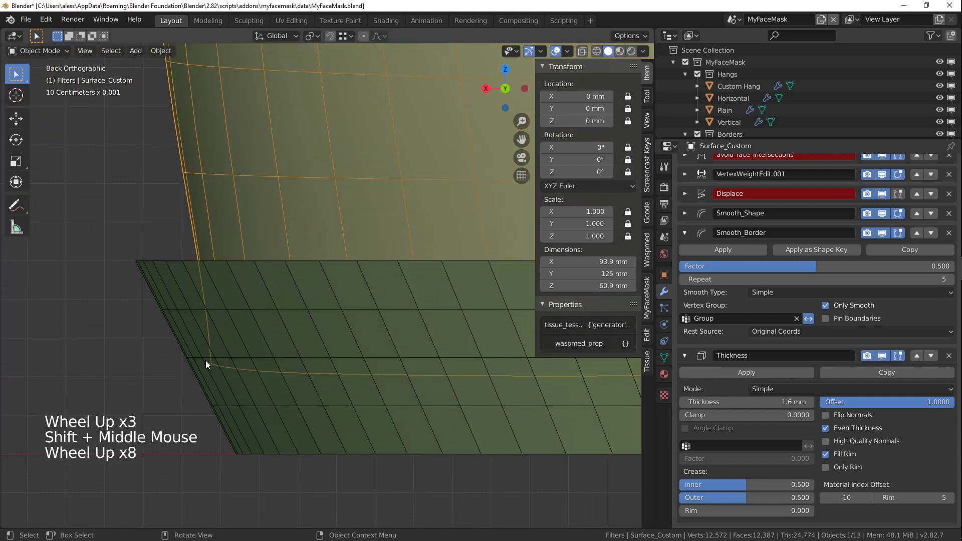
scroll(226, 330, "down", 8)
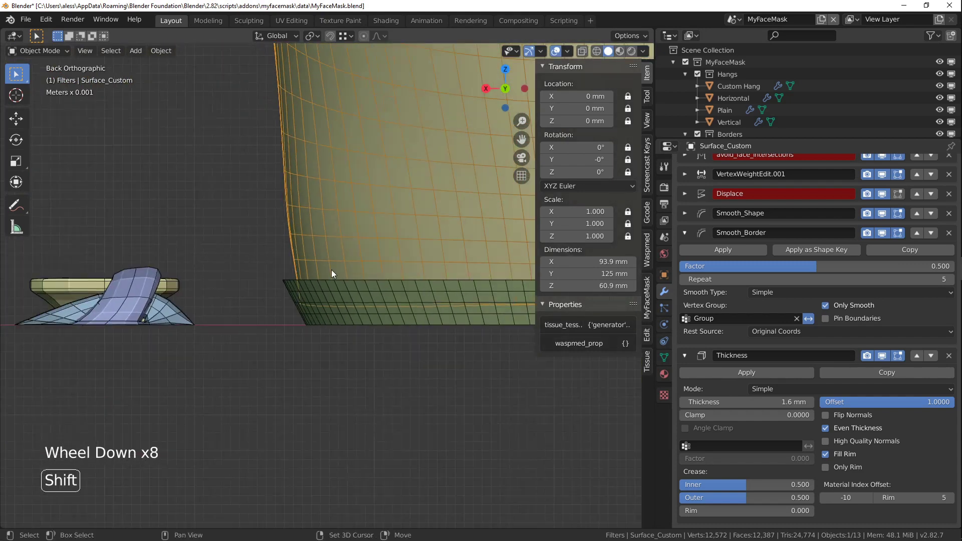
middle_click_drag(331, 269, 197, 285, "shift")
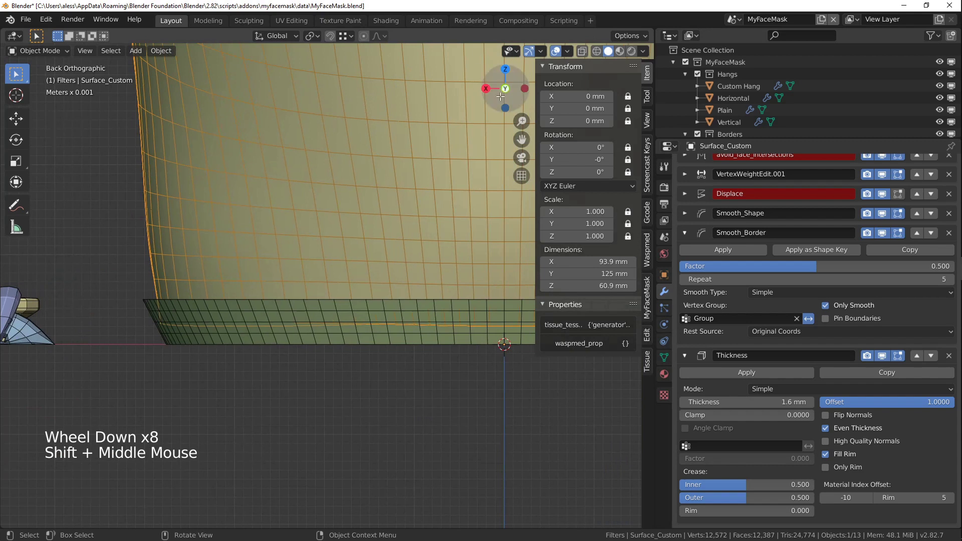
left_click(486, 89)
scroll(214, 257, "down", 5)
middle_click_drag(214, 256, 202, 275, "shift")
scroll(202, 275, "up", 7)
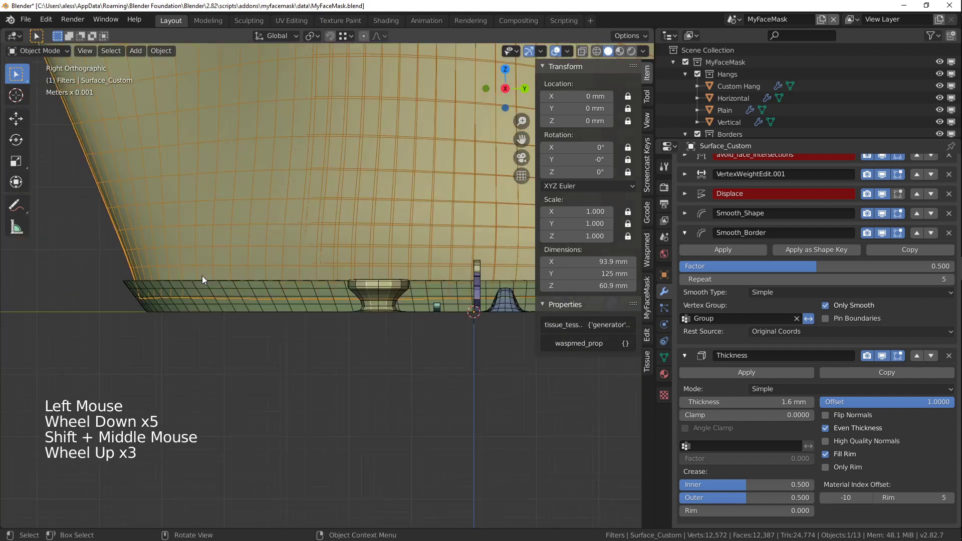
middle_click_drag(112, 294, 306, 336, "shift")
scroll(217, 399, "up", 3)
scroll(250, 366, "down", 4)
middle_click_drag(251, 366, 363, 326, "shift")
scroll(208, 359, "down", 4)
scroll(485, 335, "up", 5)
scroll(269, 317, "up", 4)
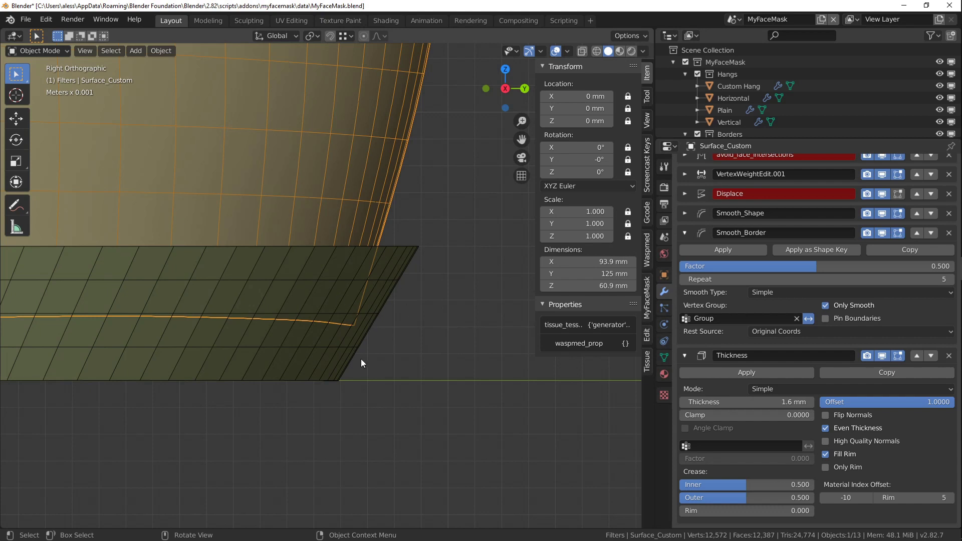
- Select the bottom boundary edge loop of Surface_Custom, scale it to about 0.99 and leave Edit Mode
scroll(335, 318, "down", 10)
mouse_move(284, 280)
middle_mouse_down()
mouse_move(257, 265)
mouse_move(290, 289)
middle_mouse_up()
scroll(250, 278, "down", 3)
scroll(244, 293, "up", 1, "shift")
middle_click_drag(290, 289, 226, 275)
scroll(325, 291, "up", 4)
key("Tab")
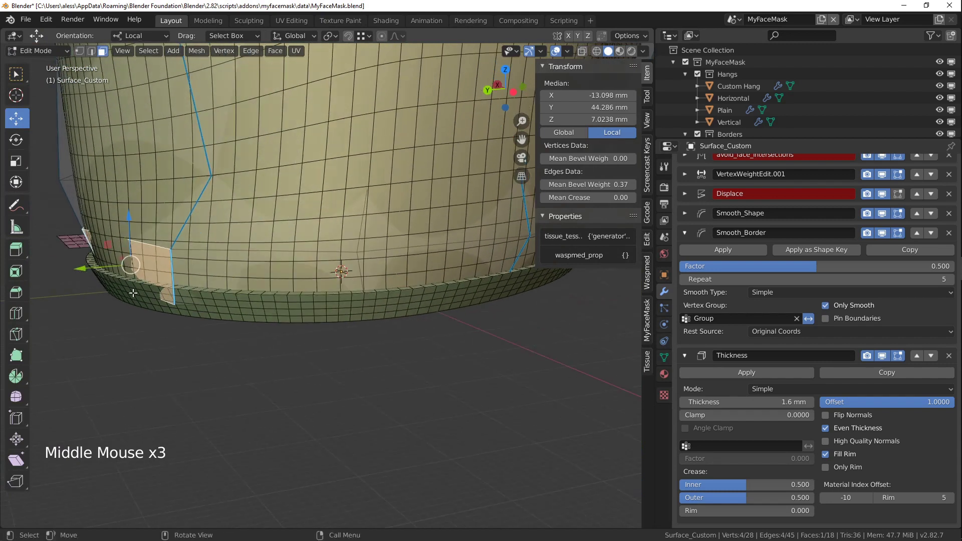
scroll(133, 293, "up", 1)
middle_click_drag(133, 293, 123, 325)
key("2")
left_click(121, 342, "alt")
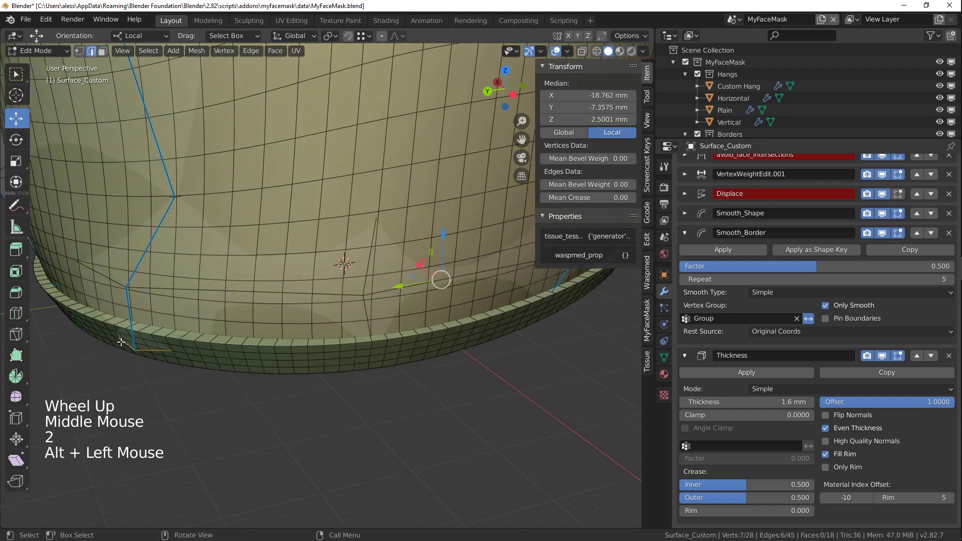
scroll(257, 272, "down", 1)
middle_click_drag(257, 272, 311, 285)
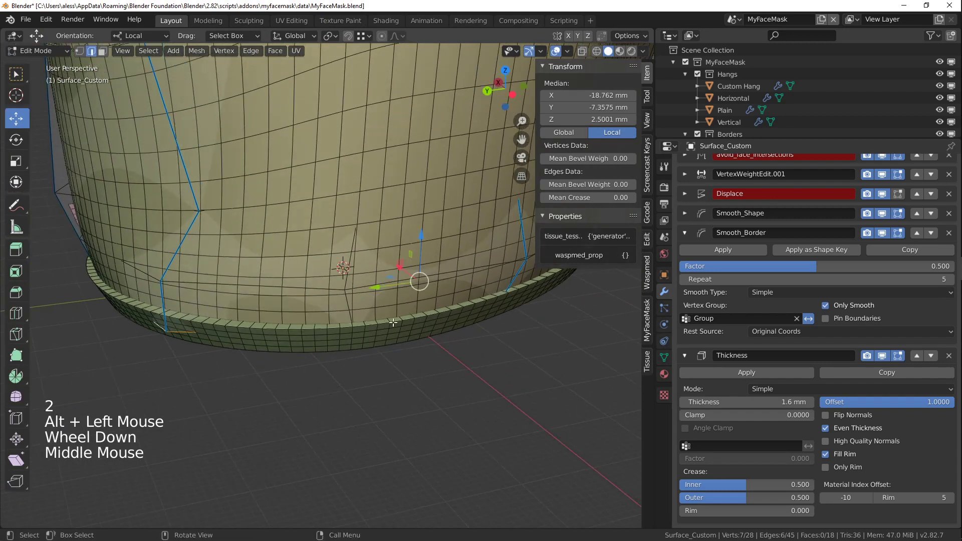
key("s")
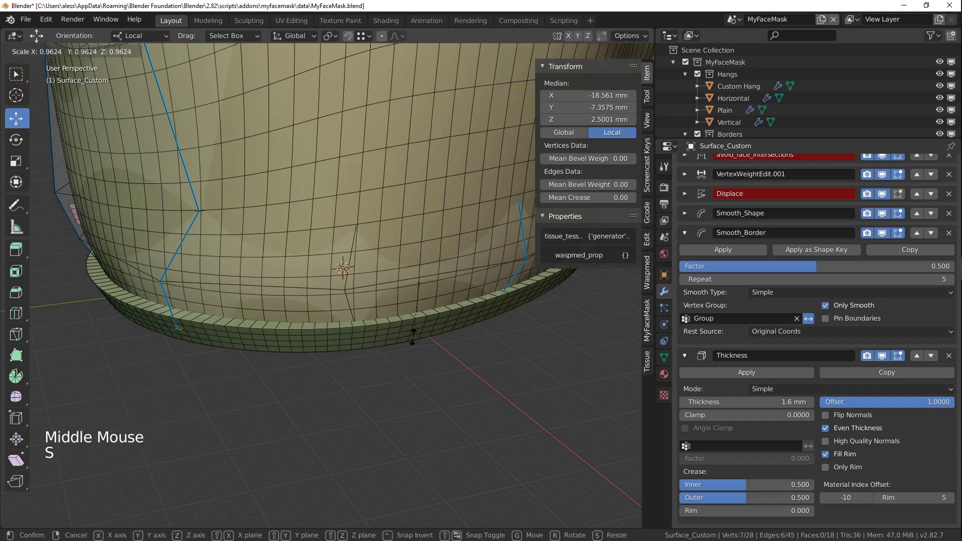
key("shift")
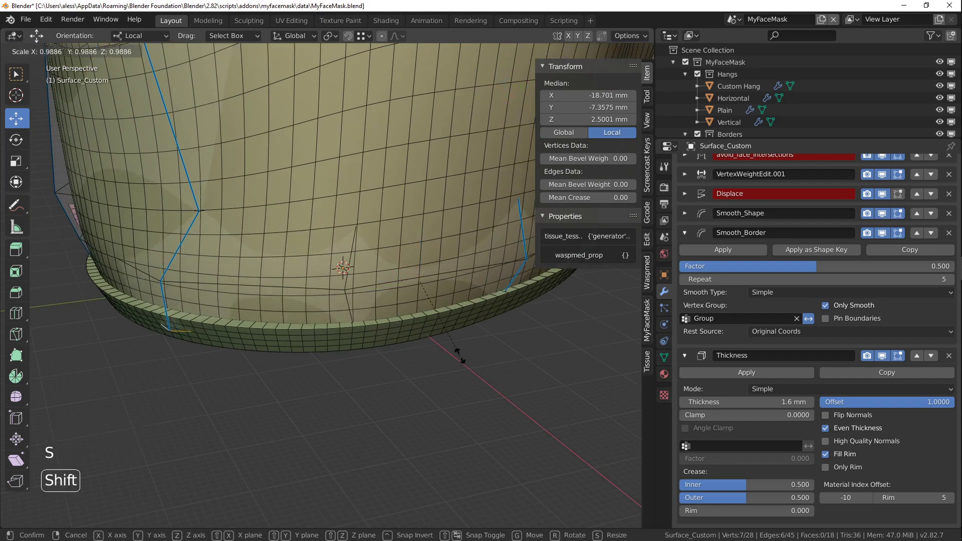
left_click(459, 357)
middle_click_drag(421, 279, 381, 288, "shift")
middle_click_drag(381, 288, 262, 320)
key("Tab")
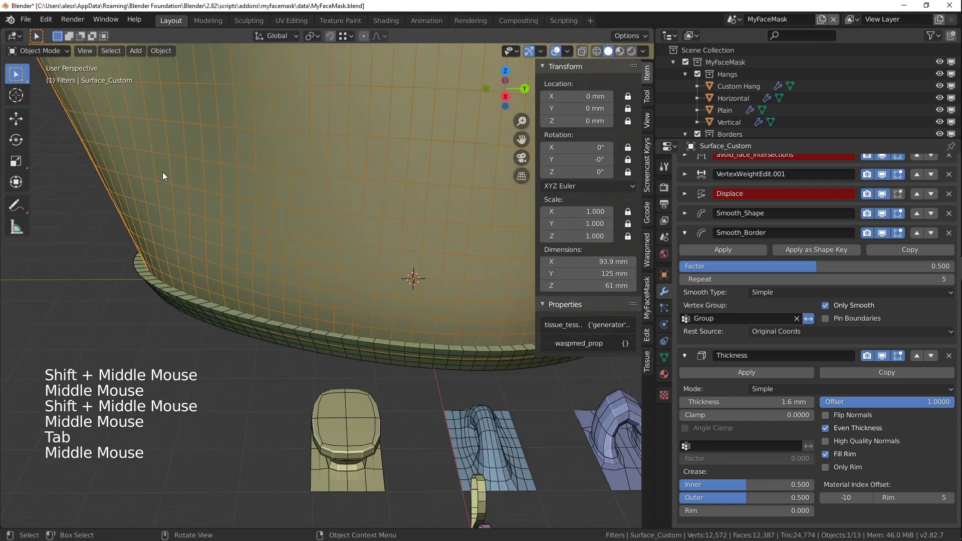
- Inspect in Back orthographic view how the mask's lower edge meets the filter's sloped rim
left_click(524, 88)
scroll(311, 281, "up", 3)
middle_click_drag(312, 280, 215, 320, "ctrl")
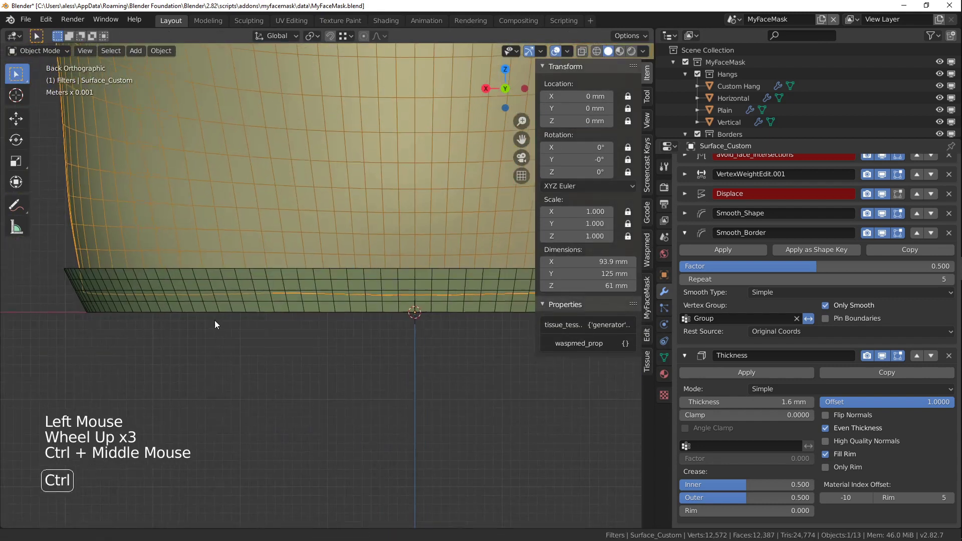
scroll(74, 299, "up", 2)
middle_click_drag(73, 298, 315, 325, "shift")
scroll(288, 331, "up", 2)
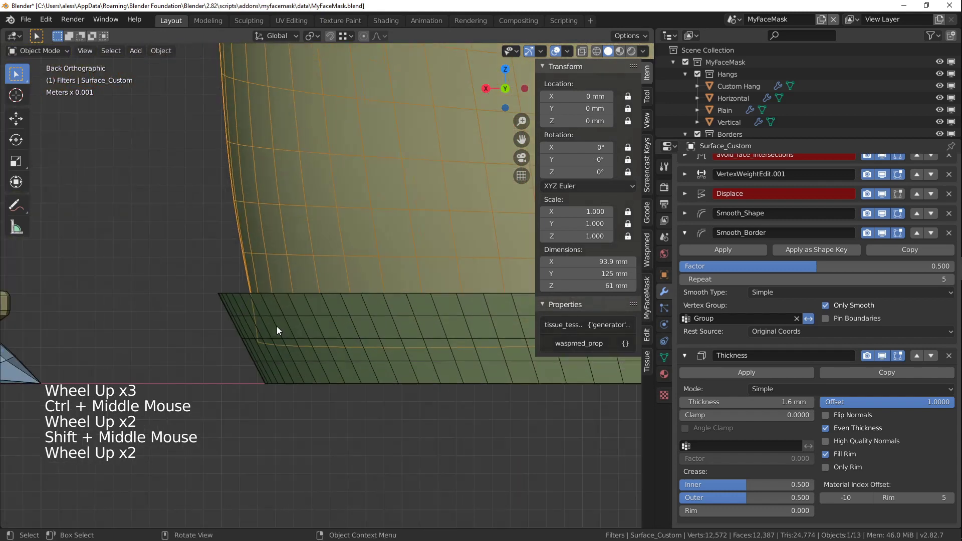
scroll(287, 328, "up", 1)
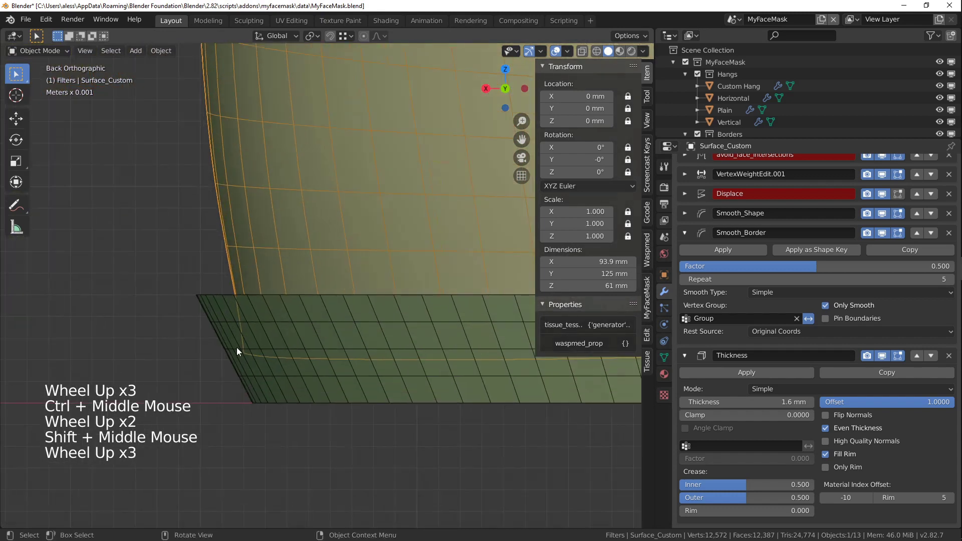
- Select Filter_Custom and apply its Subdivision modifier in Object Mode
left_click(207, 293)
key("Tab")
scroll(206, 294, "down", 2)
middle_click_drag(206, 294, 249, 322)
scroll(336, 294, "down", 3)
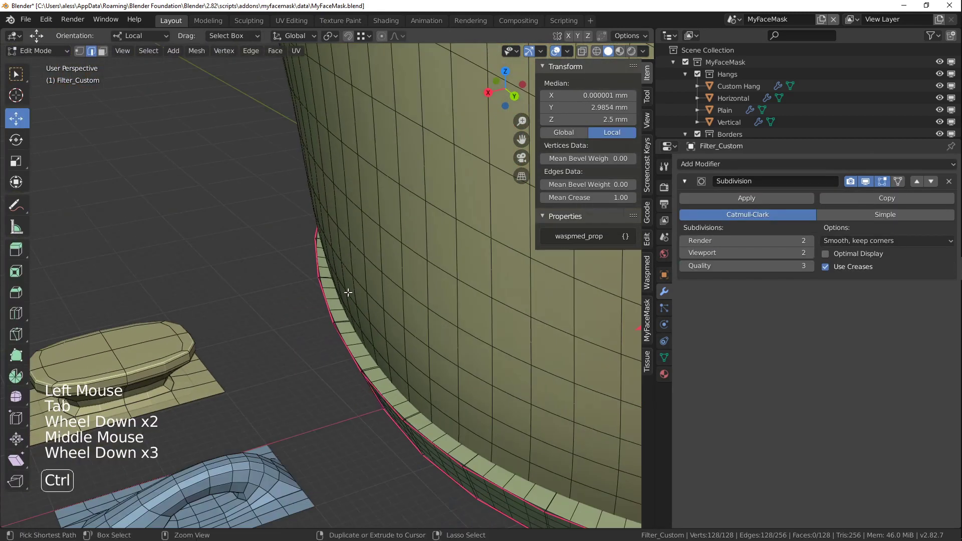
middle_click_drag(336, 294, 126, 209, "ctrl")
scroll(208, 238, "down", 7)
middle_click_drag(207, 237, 163, 315, "shift")
scroll(140, 236, "up", 2)
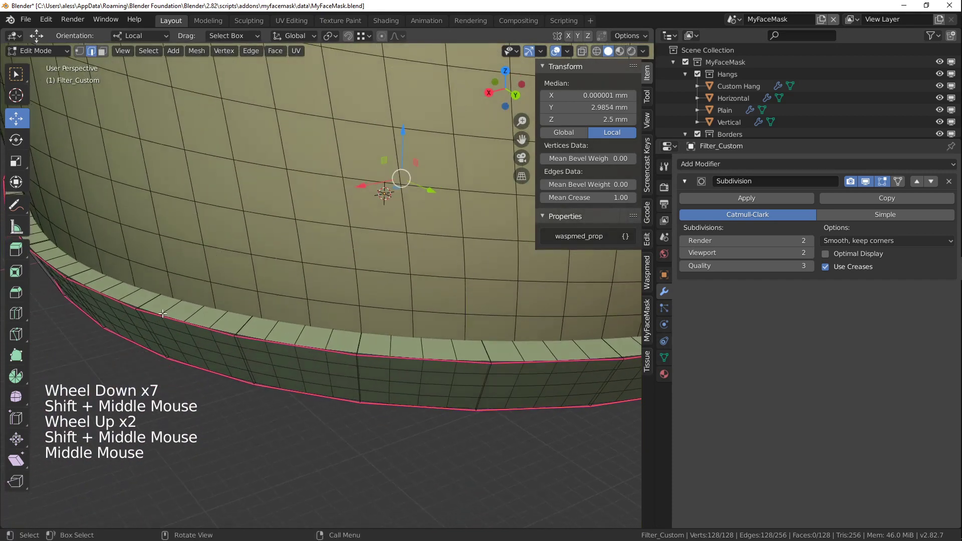
key("Tab")
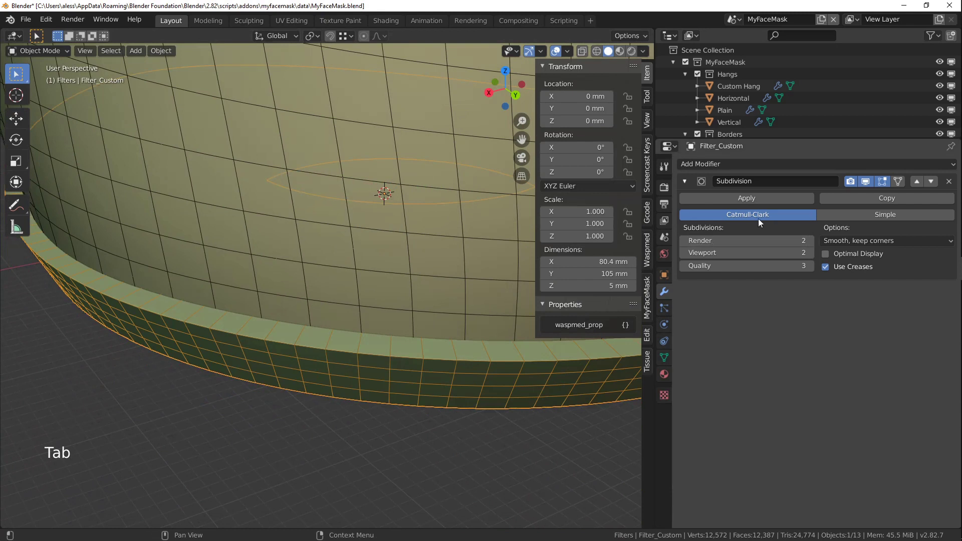
left_click(761, 196)
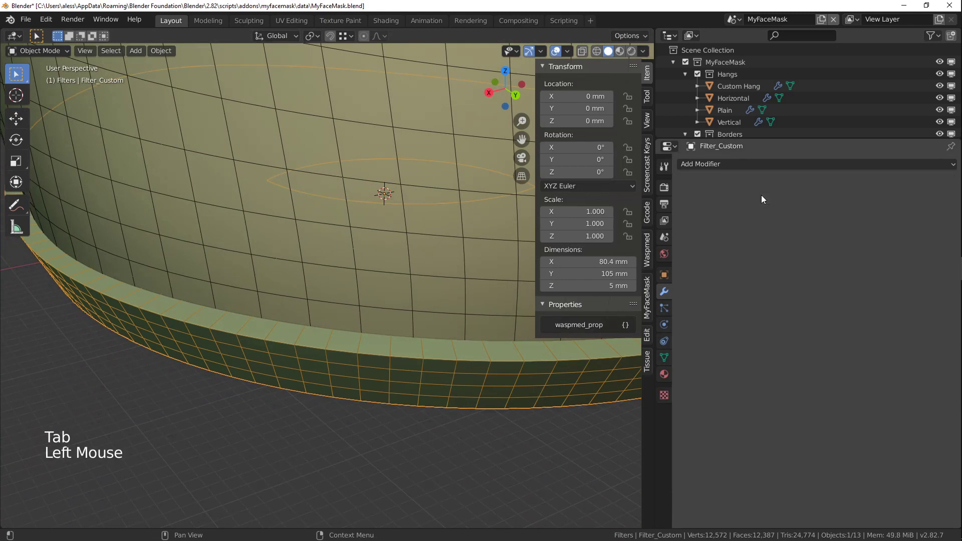
- Edge-slide the upper outer loop of the filter's rim down to a height of about 4 mm
key("Tab")
left_click(175, 319, "alt")
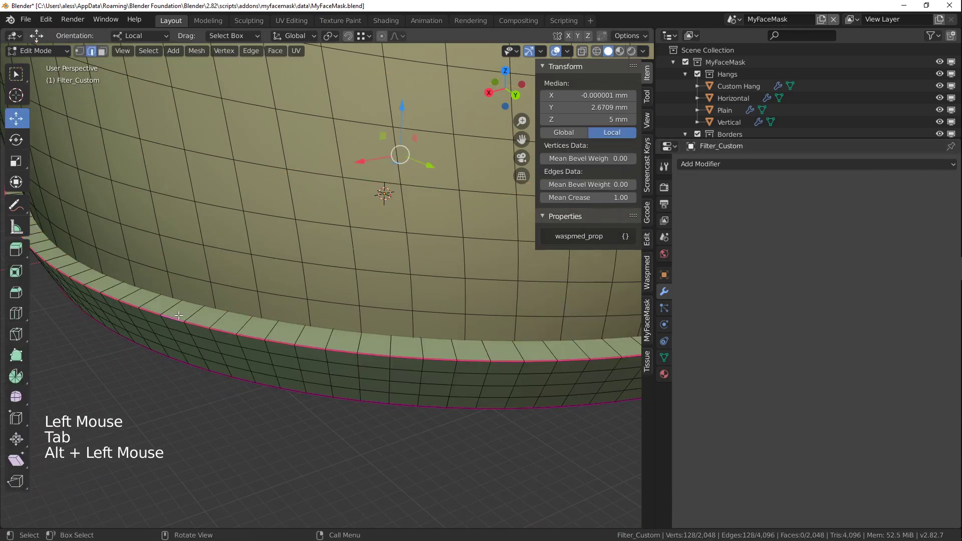
scroll(182, 314, "down", 3)
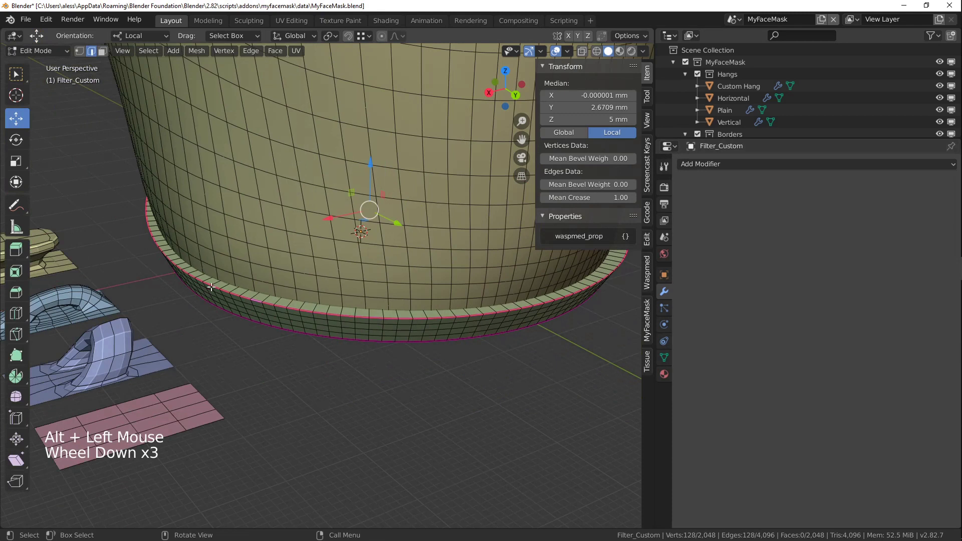
scroll(210, 291, "up", 3)
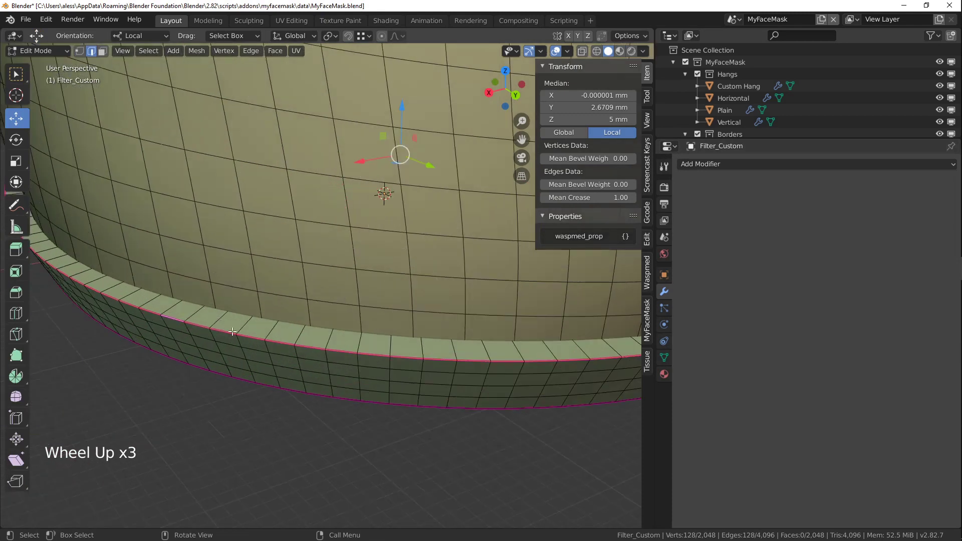
key("g")
key("g")
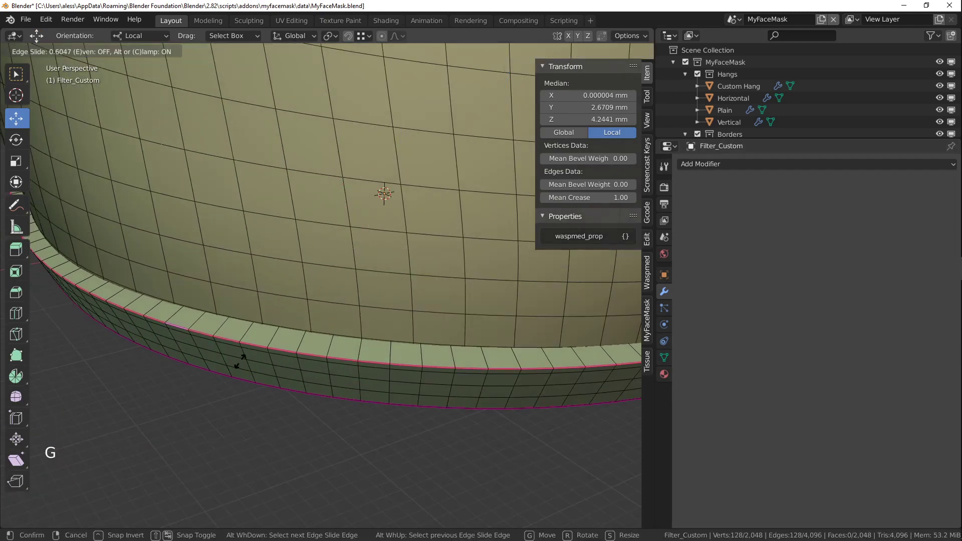
left_click(242, 369)
- Dissolve the three intermediate edge loops on the outer wall of the filter's rim
left_click(226, 354, "alt")
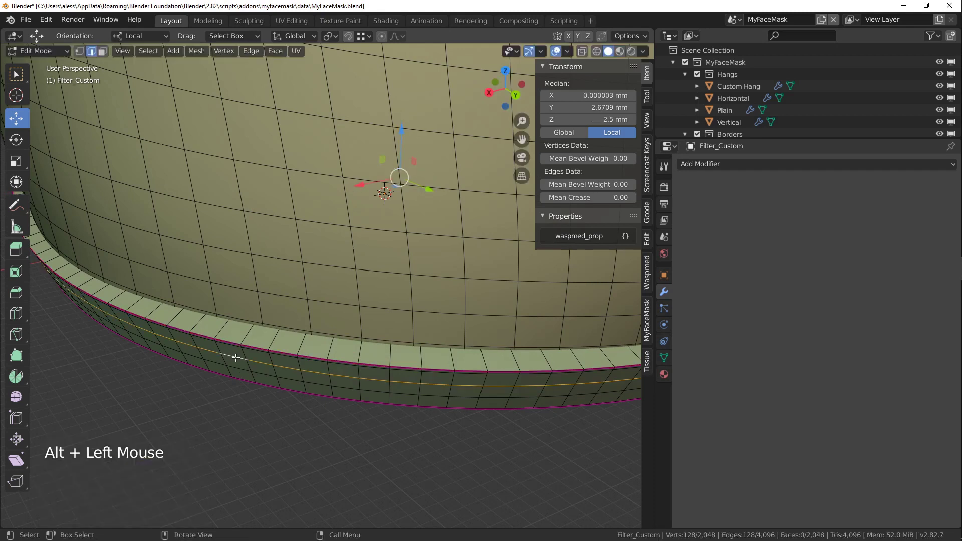
key("ctrl+x")
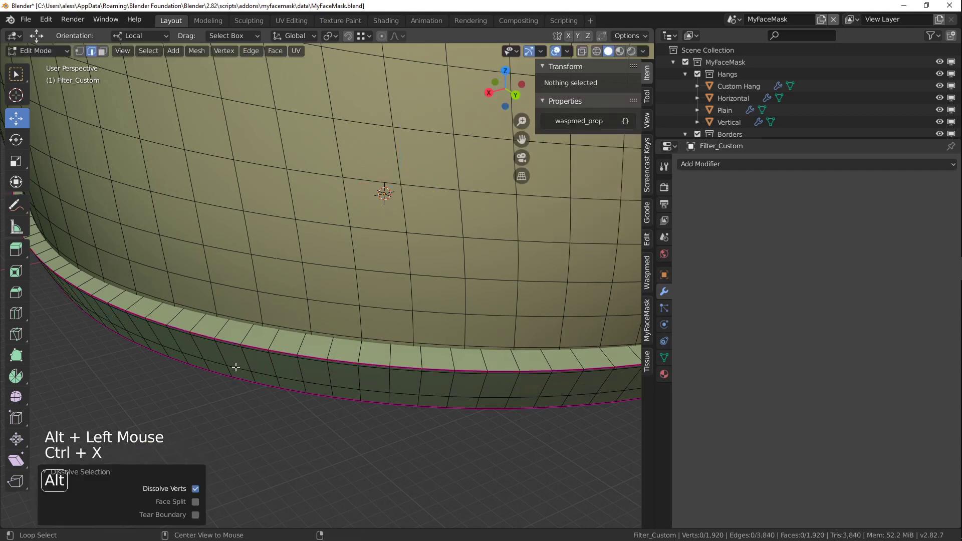
left_click(236, 366, "alt")
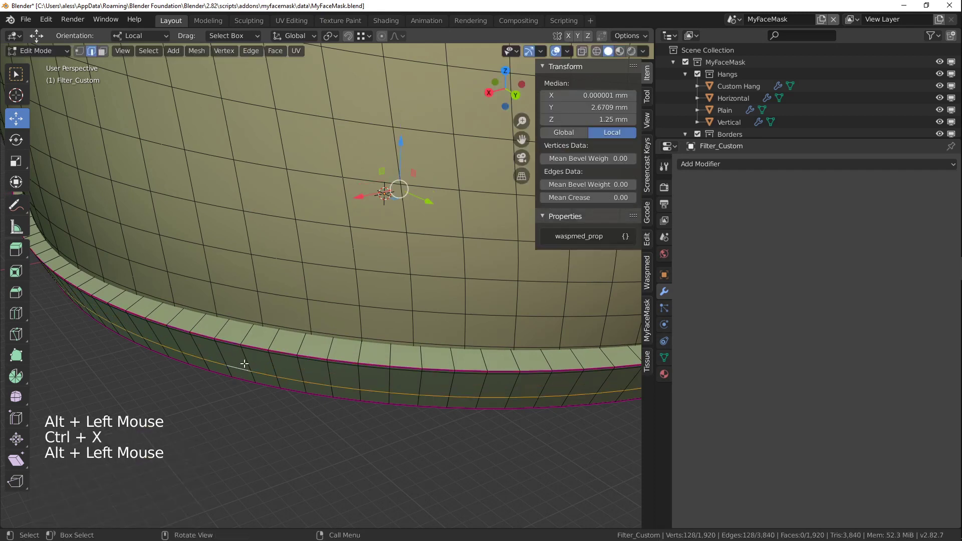
key("ctrl+x")
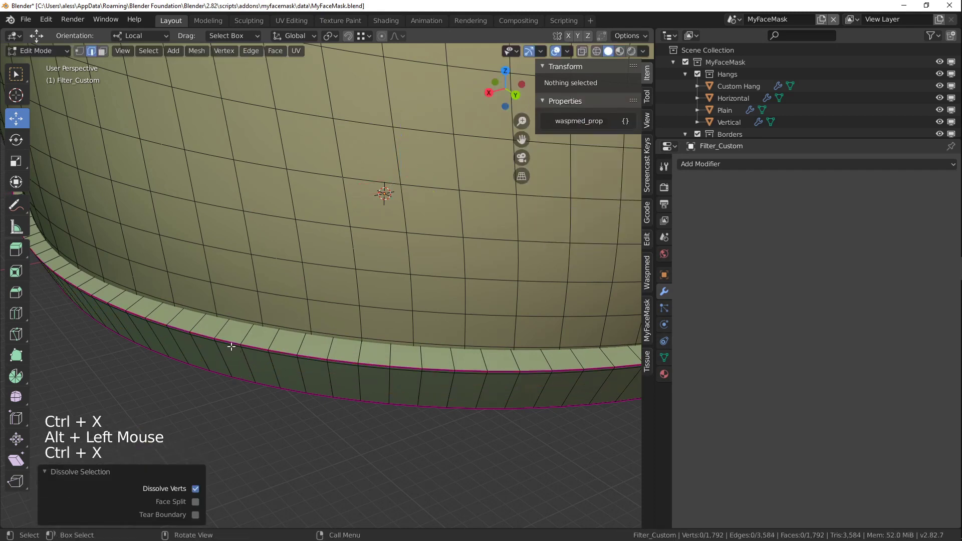
left_click(231, 346, "alt")
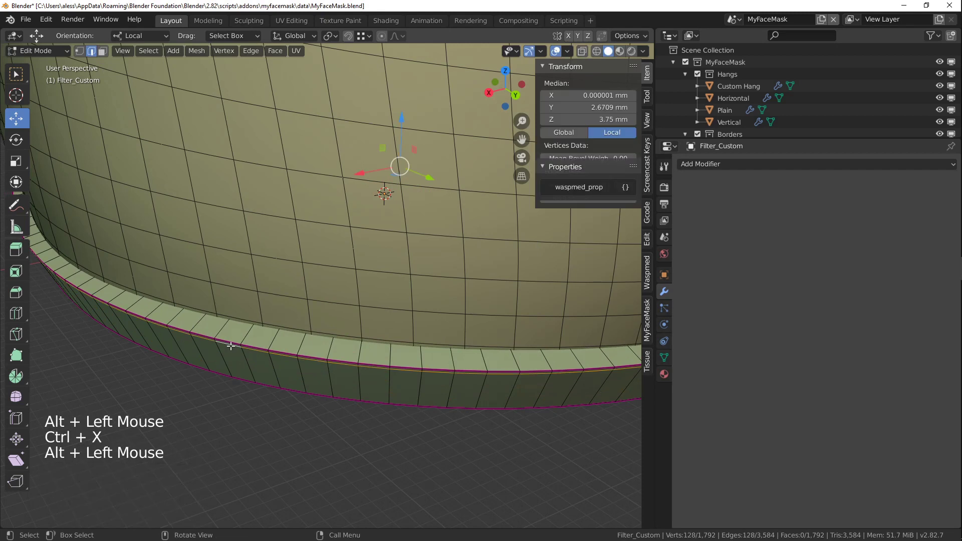
key("ctrl+x")
- Edge-slide the rim's upper outer loop further down to a height of about 2.97 mm
left_click(231, 344, "alt")
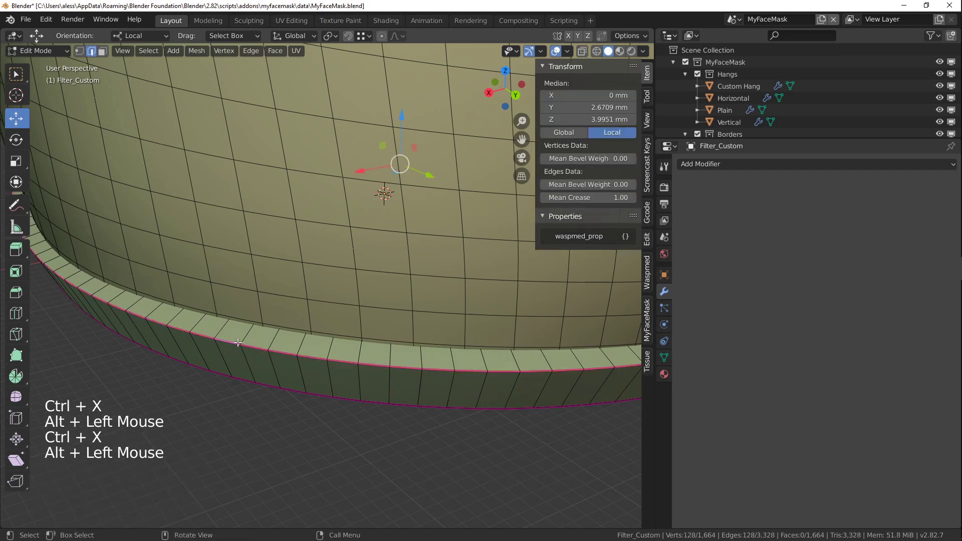
key("g")
key("g")
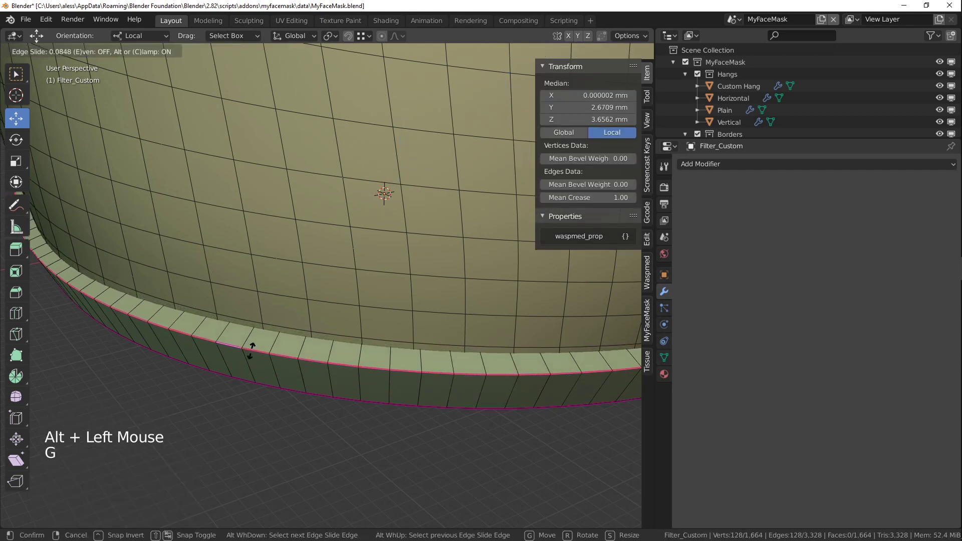
left_click(255, 360)
- Edge-slide the loop on the filter's top face next to the rim outward with a factor of about -0.699
scroll(266, 360, "down", 2)
middle_click_drag(266, 361, 328, 323)
scroll(344, 350, "down", 2)
middle_click_drag(328, 323, 384, 348, "shift")
middle_click_drag(385, 349, 295, 349)
scroll(389, 339, "up", 4)
left_click(272, 311, "alt")
scroll(273, 311, "down", 2)
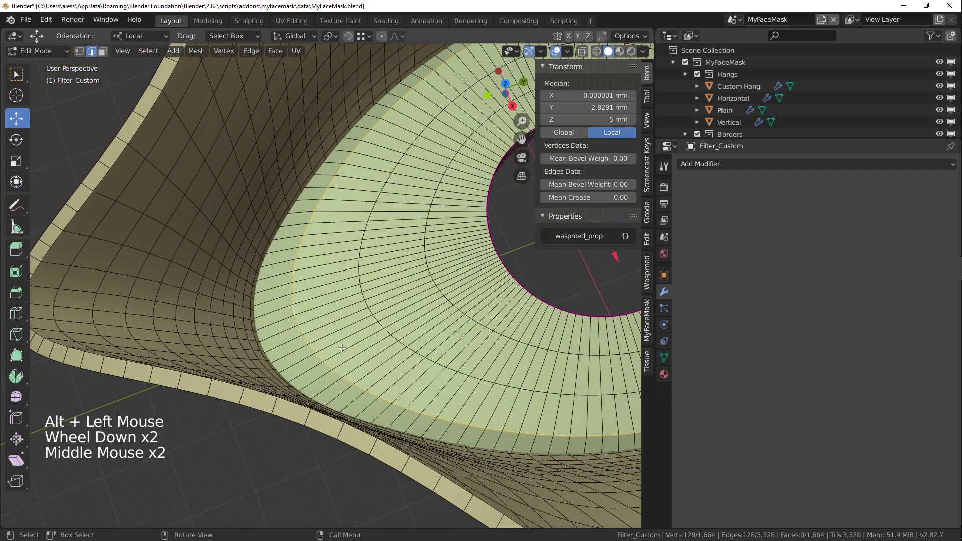
key("g")
key("g")
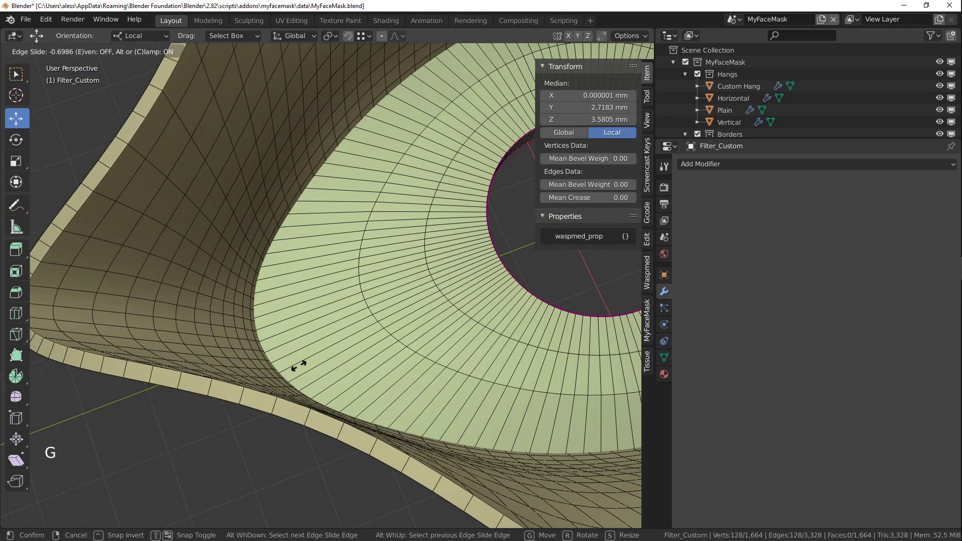
left_click(298, 365)
- Slide the same inner loop closer to the rim's outer edge, to a height of about 3.25 mm, and leave Edit Mode
middle_click_drag(299, 365, 310, 296)
scroll(321, 281, "down", 2)
middle_click_drag(311, 295, 299, 309)
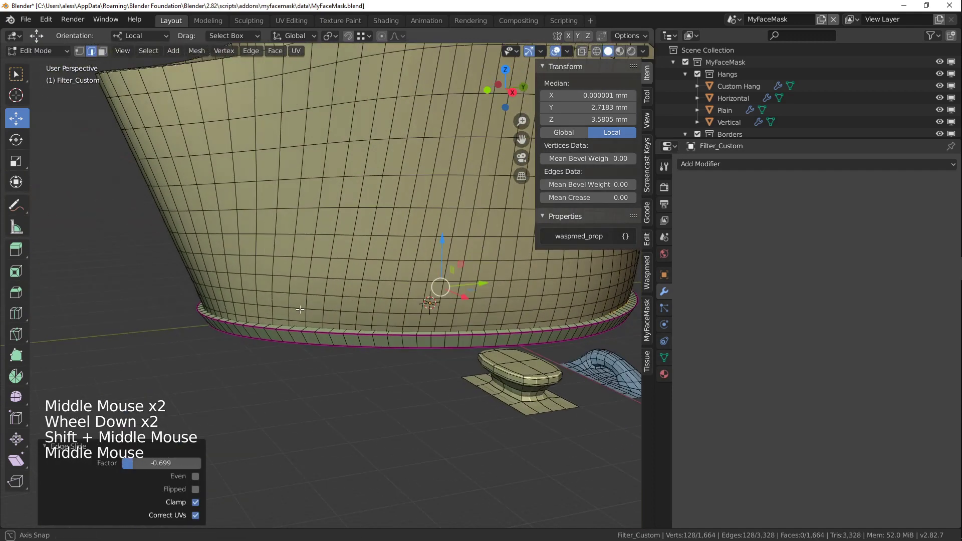
scroll(300, 309, "up", 2)
key("g")
key("g")
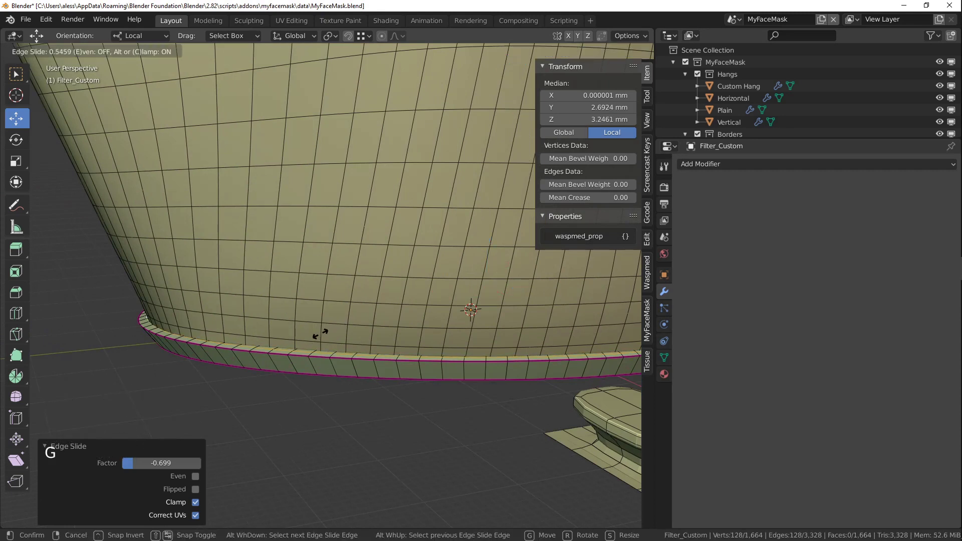
left_click(323, 331)
key("Tab")
- Bevel the rim's upper outer edge loop with one segment about 0.62 mm wide and leave Edit Mode
middle_click_drag(279, 352, 367, 343)
scroll(356, 330, "down", 2)
middle_click_drag(366, 343, 284, 329)
scroll(194, 335, "up", 3)
middle_click_drag(195, 335, 257, 303, "shift")
scroll(317, 316, "down", 1)
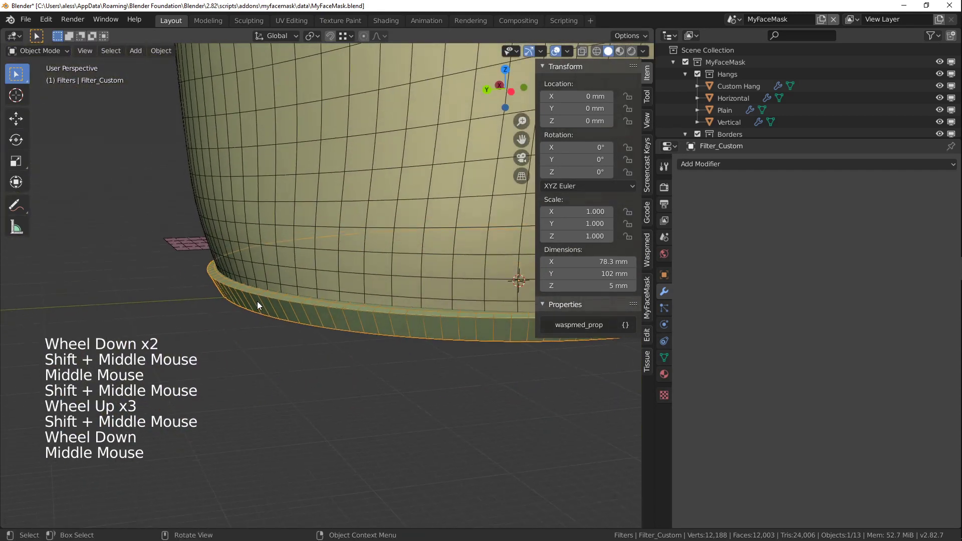
scroll(241, 298, "up", 2)
key("Tab")
left_click(241, 302, "alt")
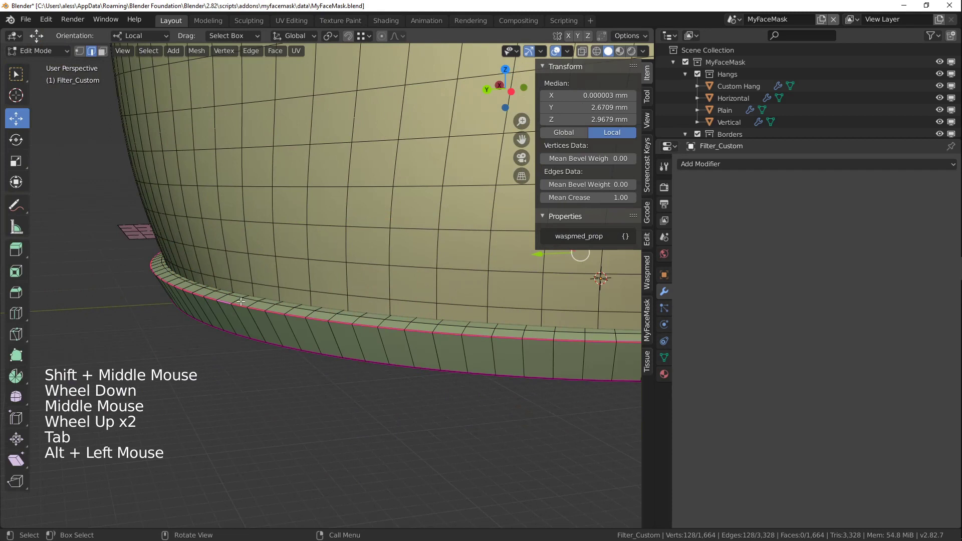
key("ctrl+b")
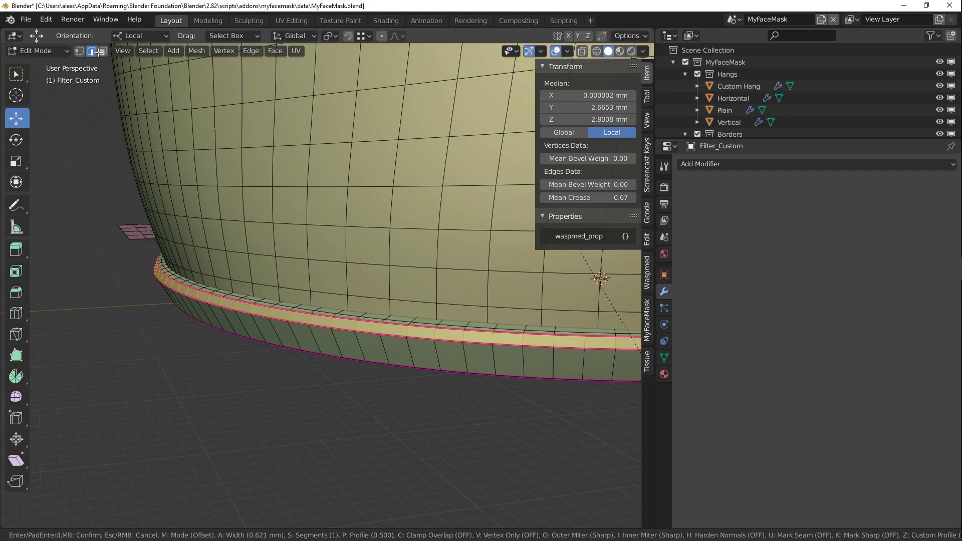
key("Return")
key("Tab")
- Inspect the bevelled rim against the mask's lower edge in Back orthographic view with X-ray enabled
scroll(253, 218, "down", 2)
middle_click_drag(253, 219, 440, 196)
left_click(227, 230)
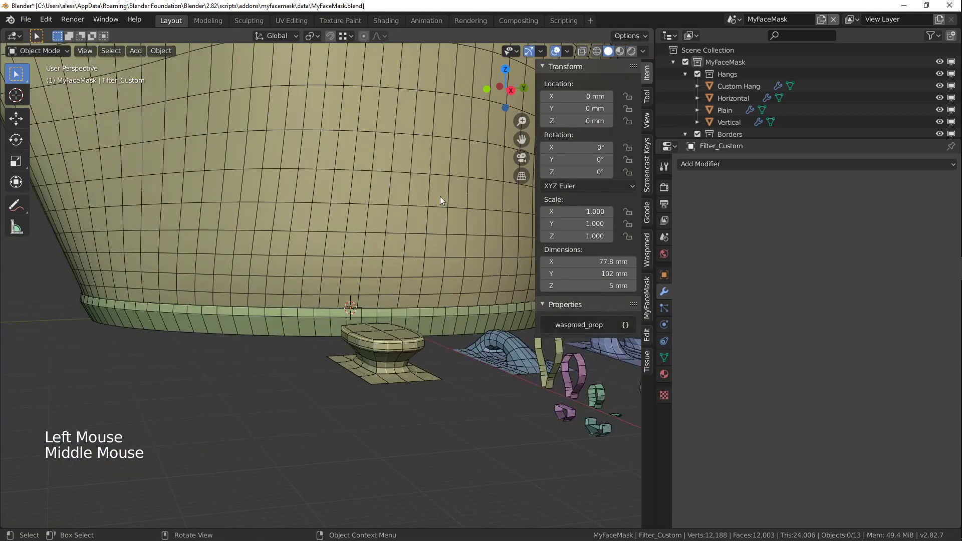
left_click(523, 88)
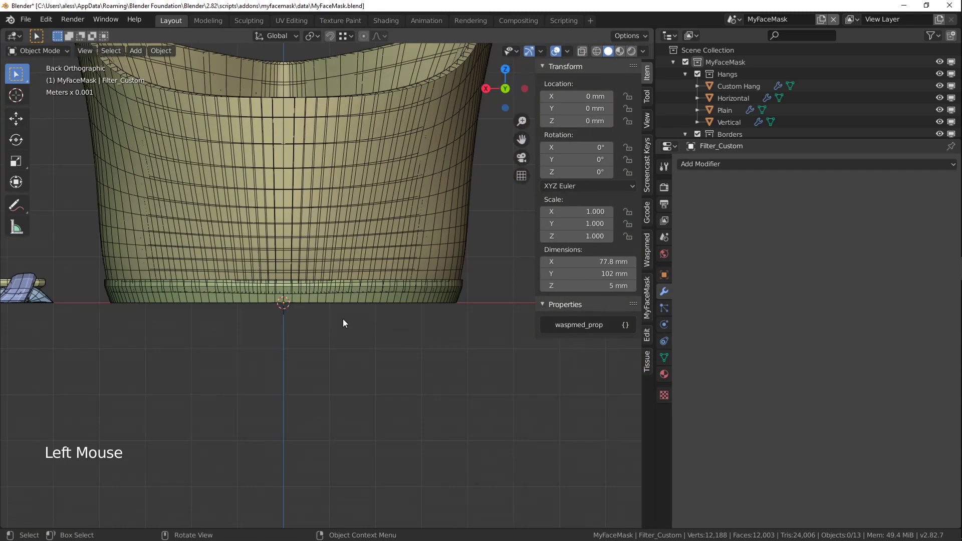
scroll(473, 295, "up", 7)
middle_click_drag(473, 296, 155, 285, "shift")
scroll(236, 292, "up", 4)
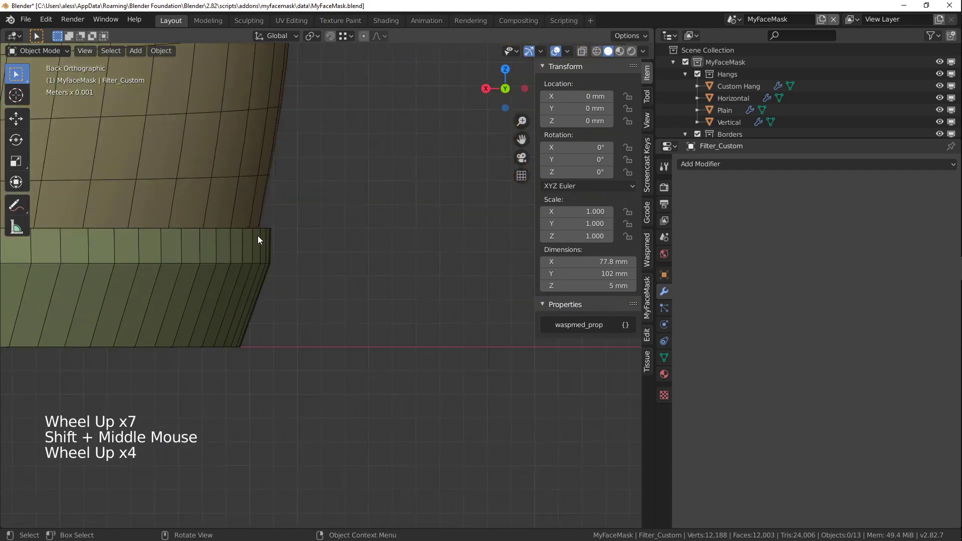
left_click(581, 50)
middle_click_drag(257, 288, 126, 284, "shift")
scroll(371, 286, "down", 4)
scroll(181, 296, "up", 3)
middle_click_drag(234, 303, 297, 362, "shift")
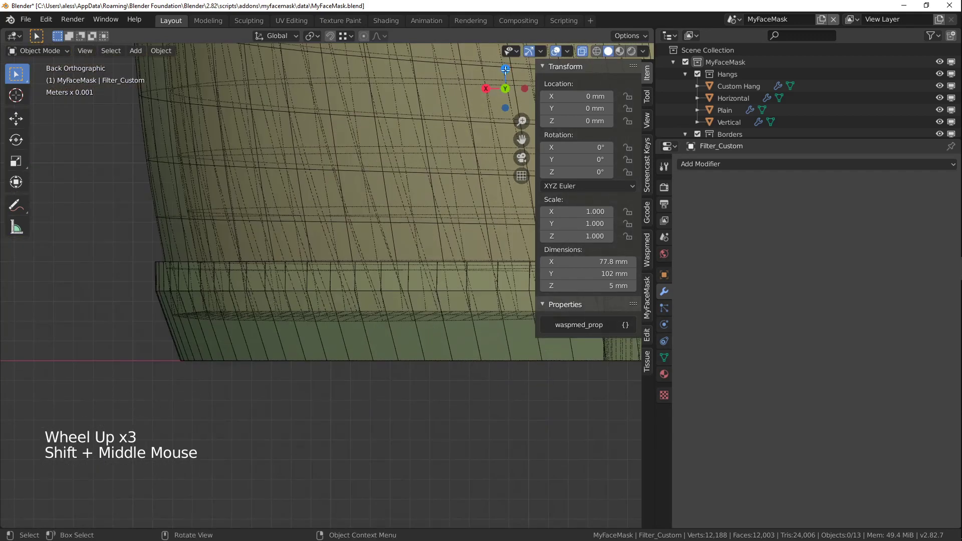
- Inspect the fit between the filter rim and the mask's lower edge in Right orthographic view, then as a solid without X-ray
left_click(484, 90)
scroll(240, 265, "down", 5)
middle_click_drag(241, 264, 218, 275, "shift")
scroll(218, 275, "up", 6)
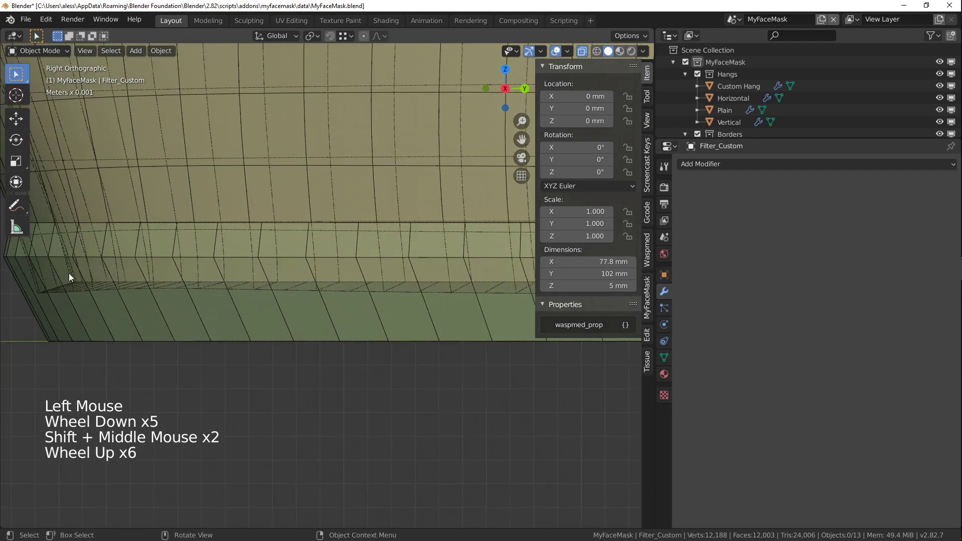
scroll(165, 240, "down", 3)
middle_click_drag(166, 239, 250, 248, "shift")
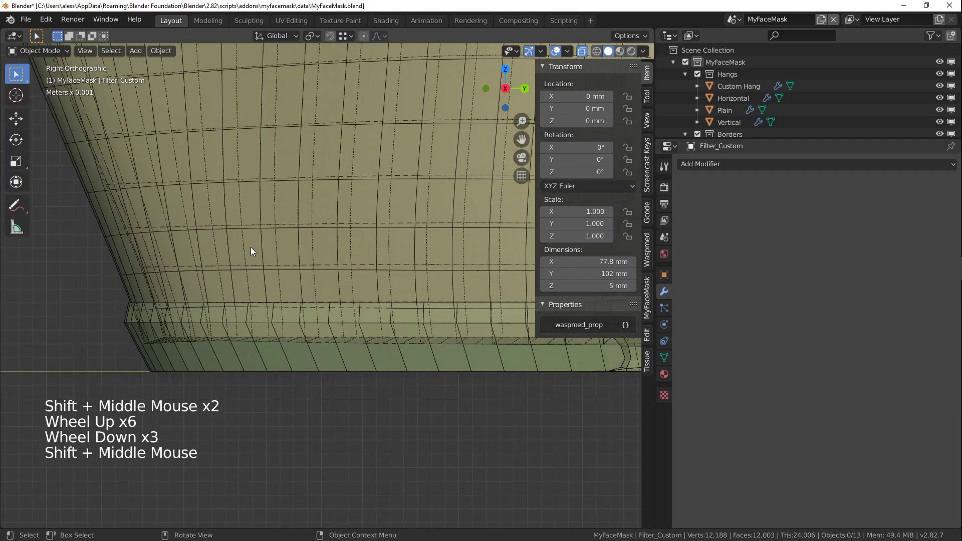
left_click(583, 52)
scroll(259, 227, "down", 9)
middle_click_drag(314, 198, 333, 277)
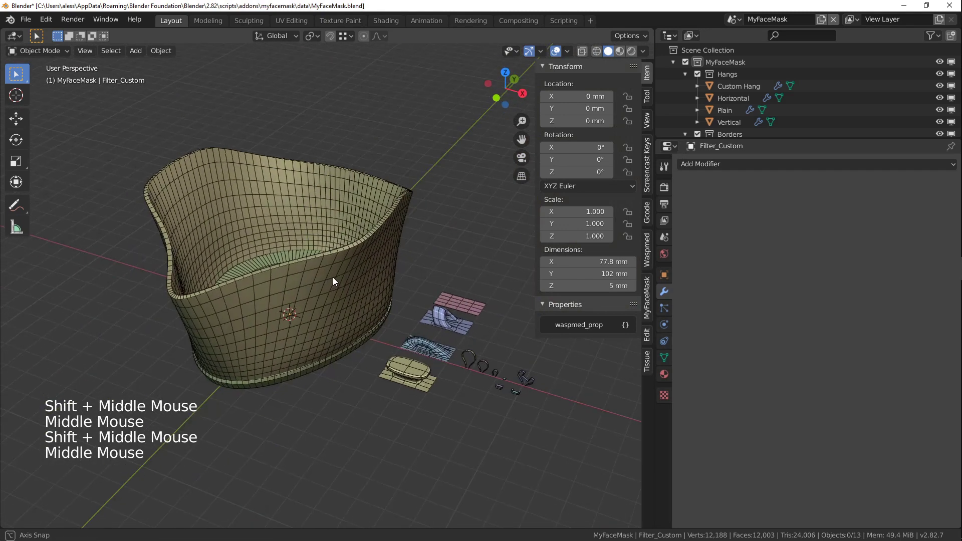
- Set the Hook modifier's object on Surface_Custom to Filter_Custom
left_click(387, 218)
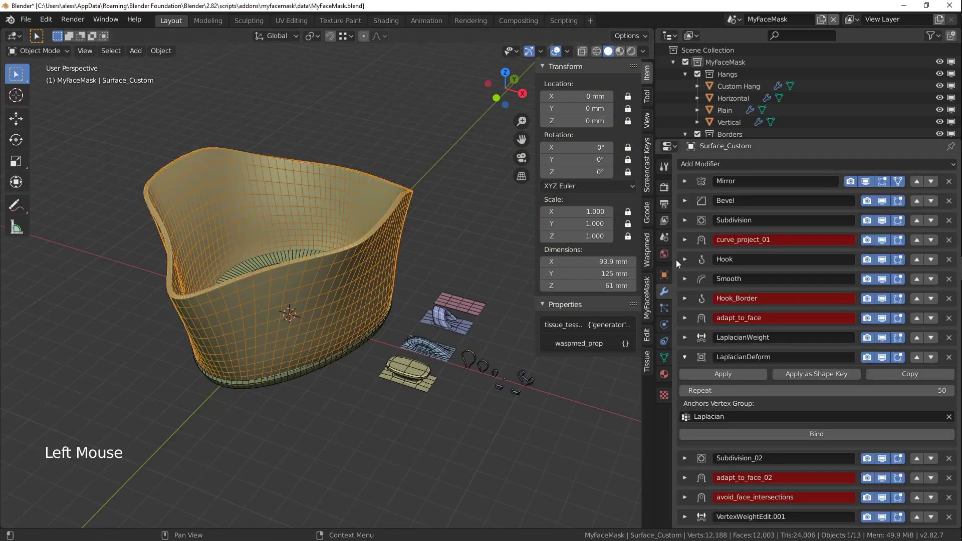
left_click_drag(715, 140, 702, 226)
left_click(249, 273)
left_click(320, 329)
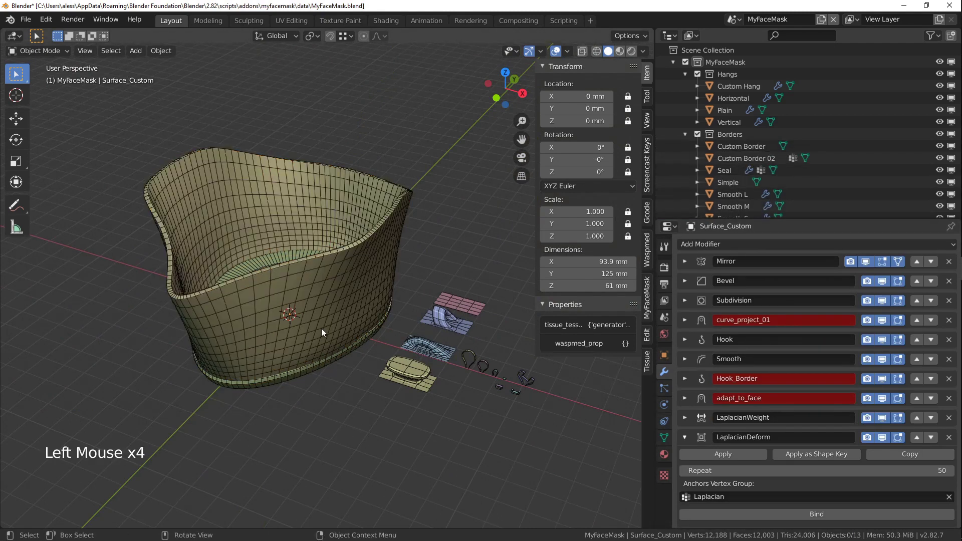
scroll(320, 329, "up", 3)
middle_click_drag(320, 330, 351, 316, "shift")
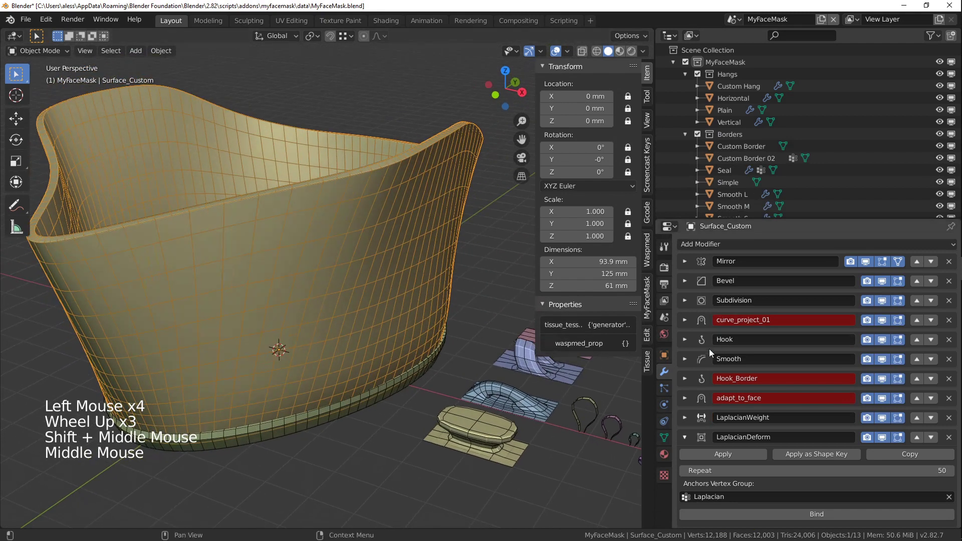
left_click(685, 339)
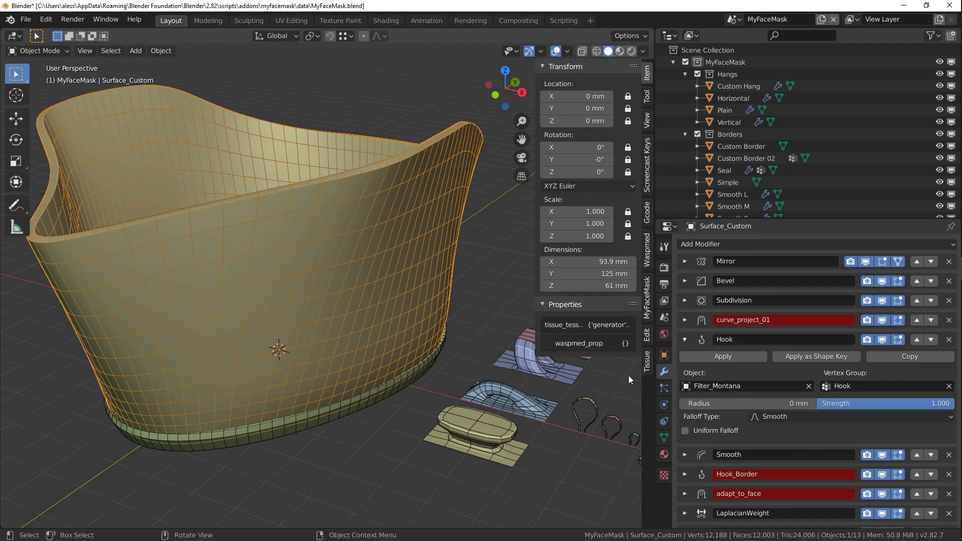
left_click(732, 386)
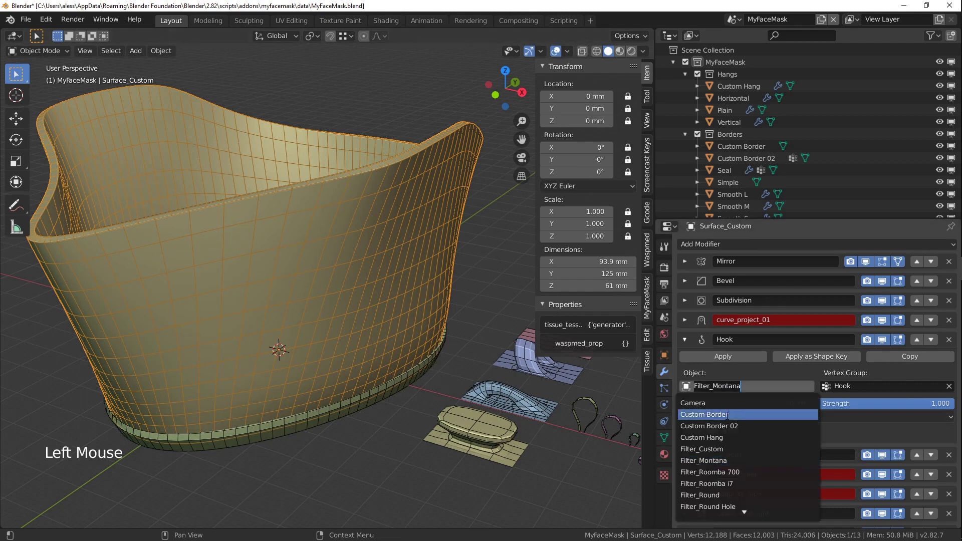
left_click(719, 449)
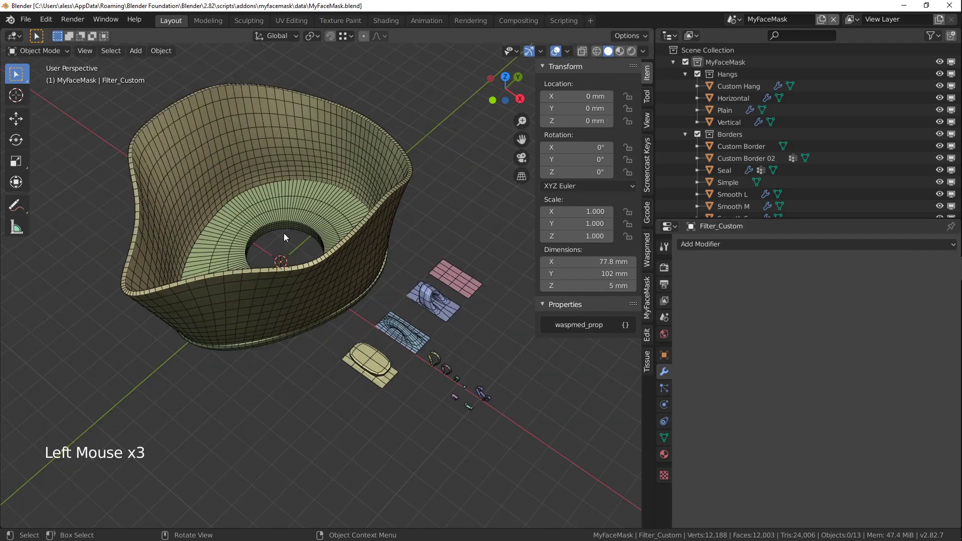
- Disable the Edit Mode display of Surface_Custom's Thickness modifier
left_click(238, 143)
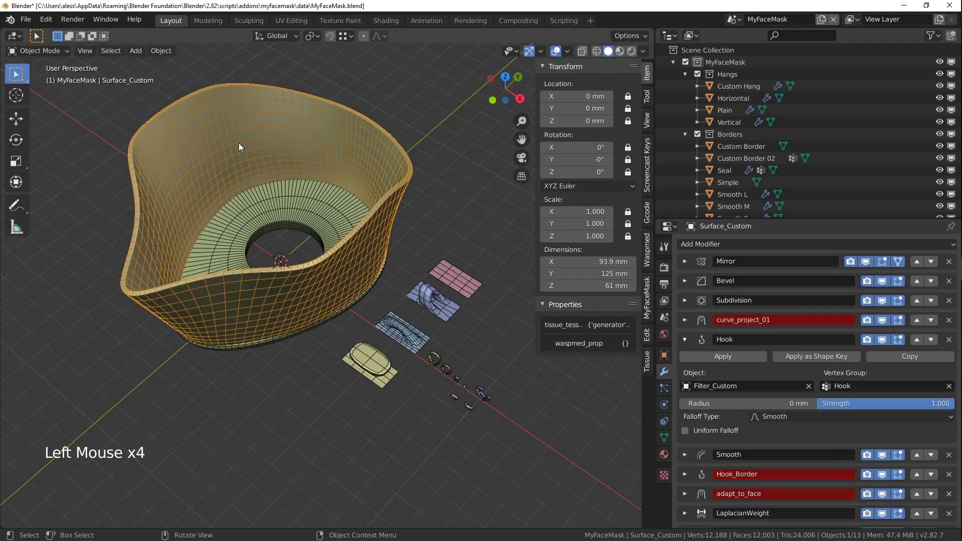
scroll(754, 355, "down", 16)
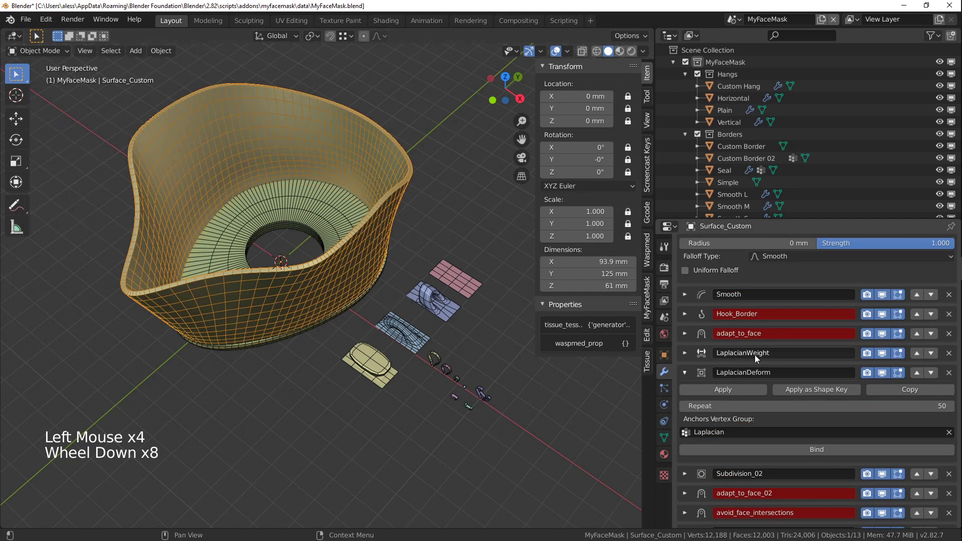
scroll(755, 351, "down", 16)
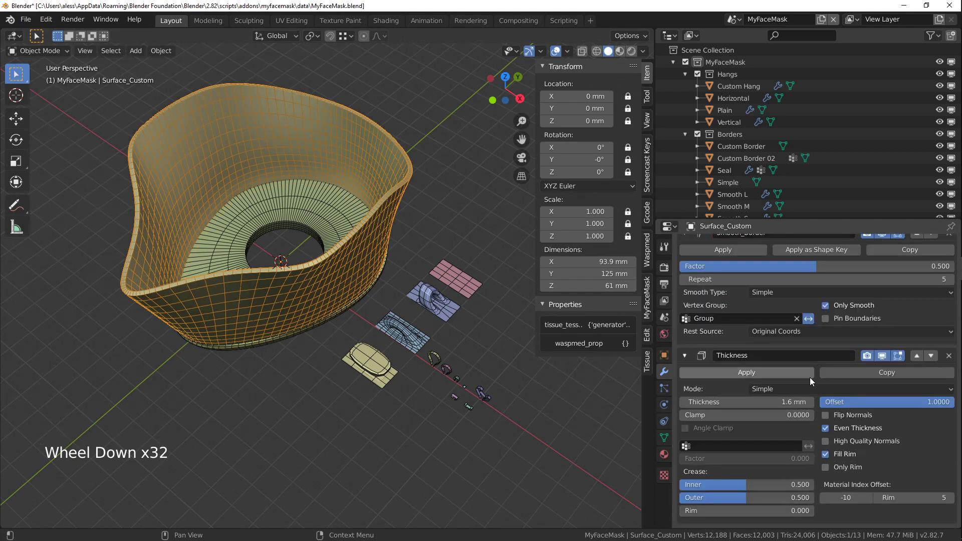
left_click(899, 359)
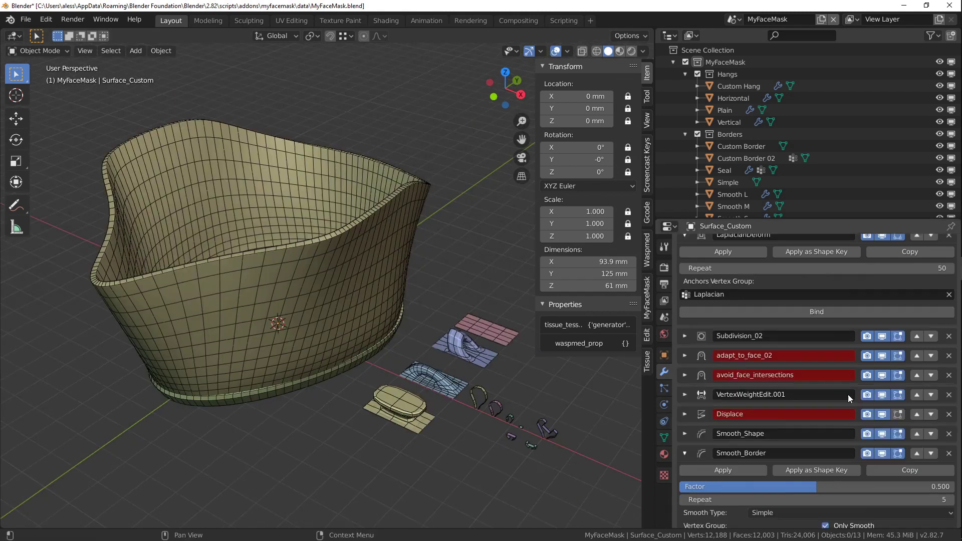
- Bind the LaplacianDeform modifier of Surface_Custom with its Laplacian anchor vertex group
scroll(846, 392, "up", 4)
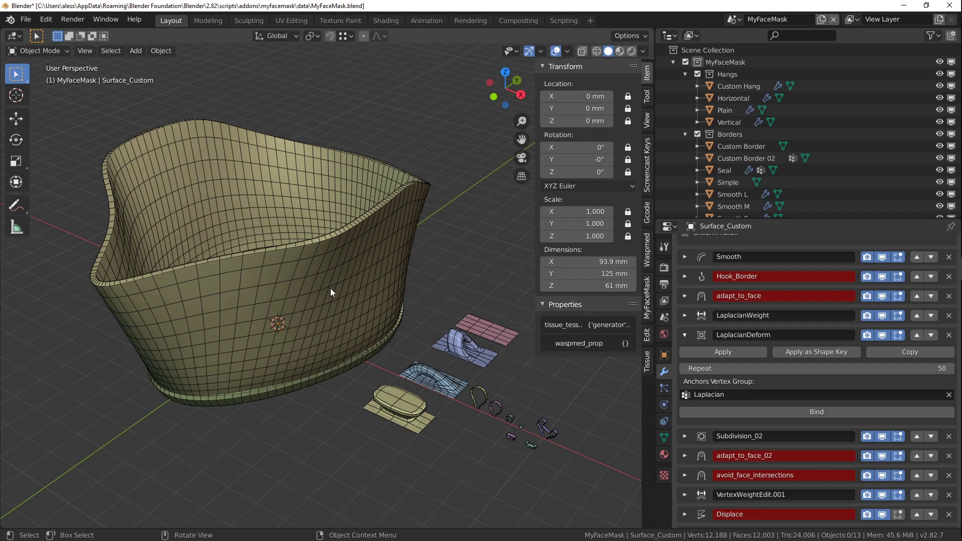
left_click(309, 260)
left_click(818, 412)
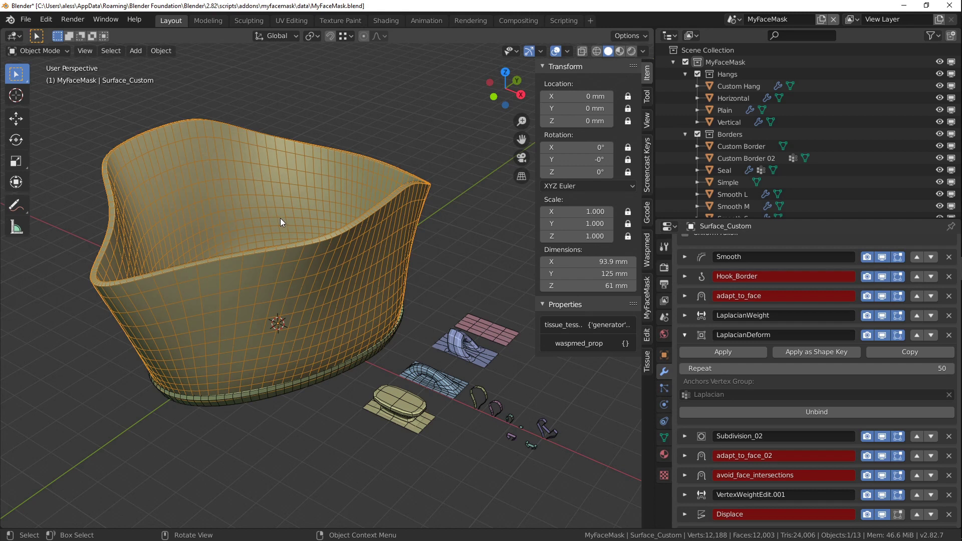
middle_click_drag(320, 244, 330, 237)
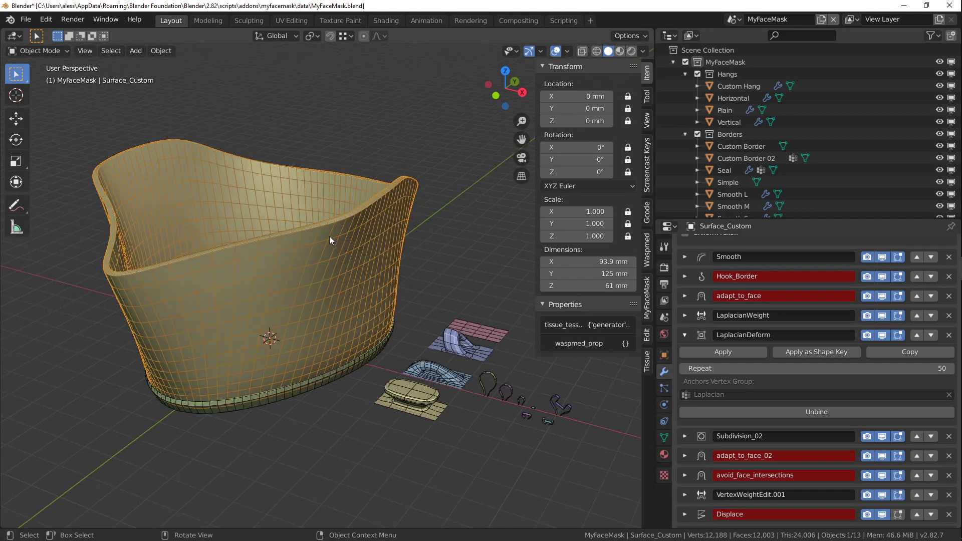
mouse_move(194, 242)
middle_mouse_down()
mouse_move(274, 224)
mouse_move(194, 246)
middle_mouse_up()
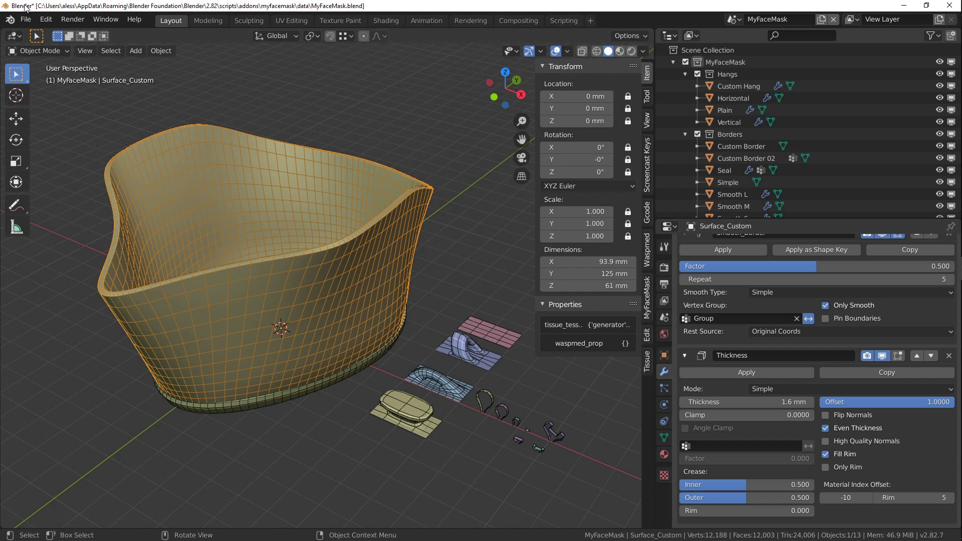
- Save the MyFaceMask template file and create a new General file
left_click(27, 21)
left_click(42, 98)
left_click(31, 21)
mouse_move(41, 38)
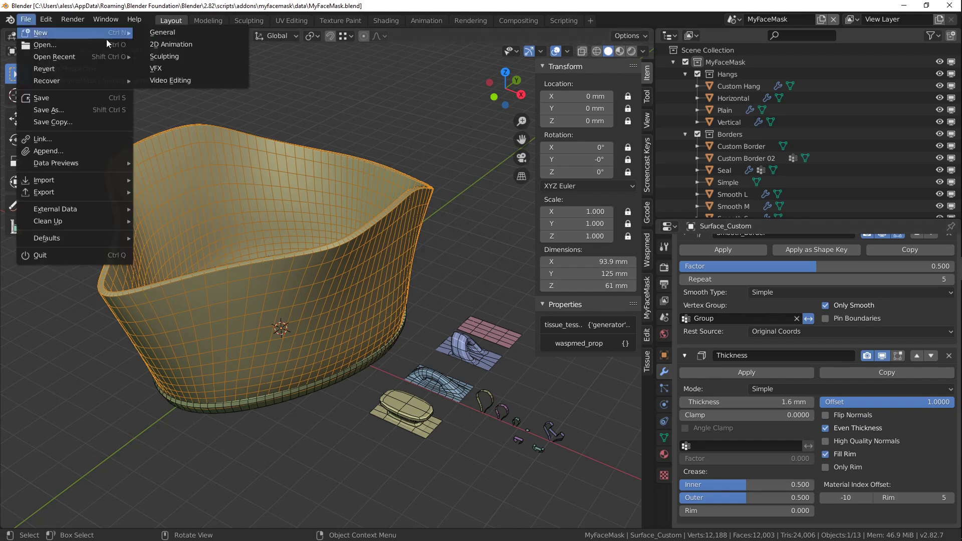
left_click(162, 33)
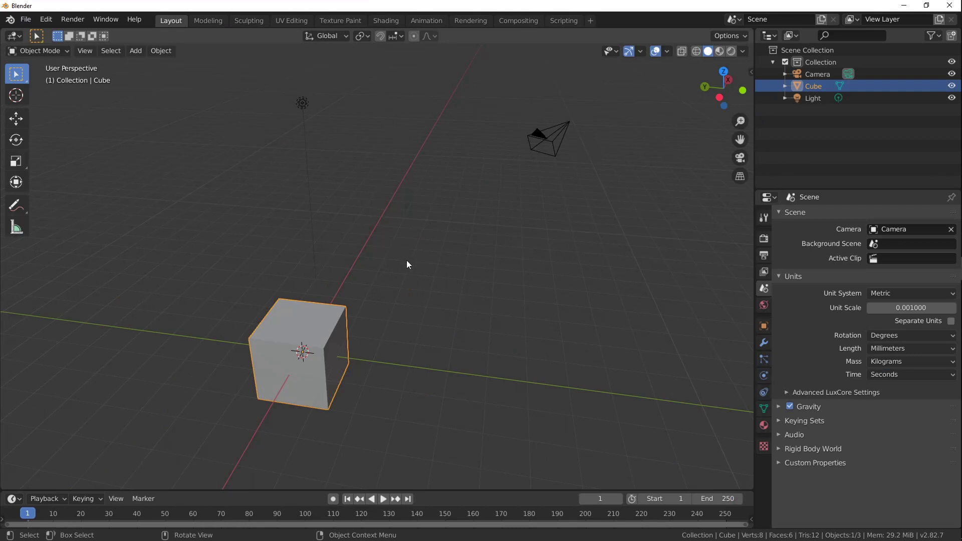
- Set up the MyFaceMask scene in the new file and enlarge the object list to show all template collections
key("n")
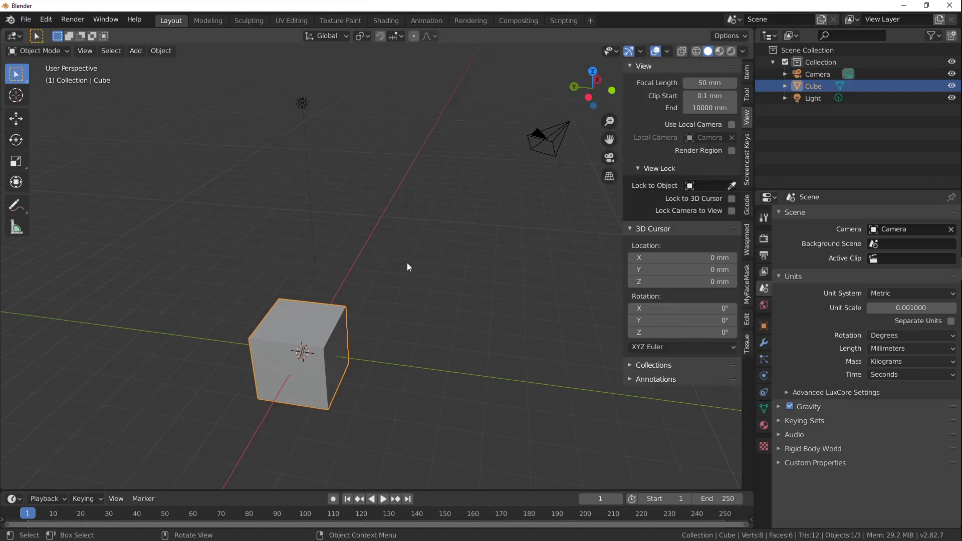
left_click(746, 283)
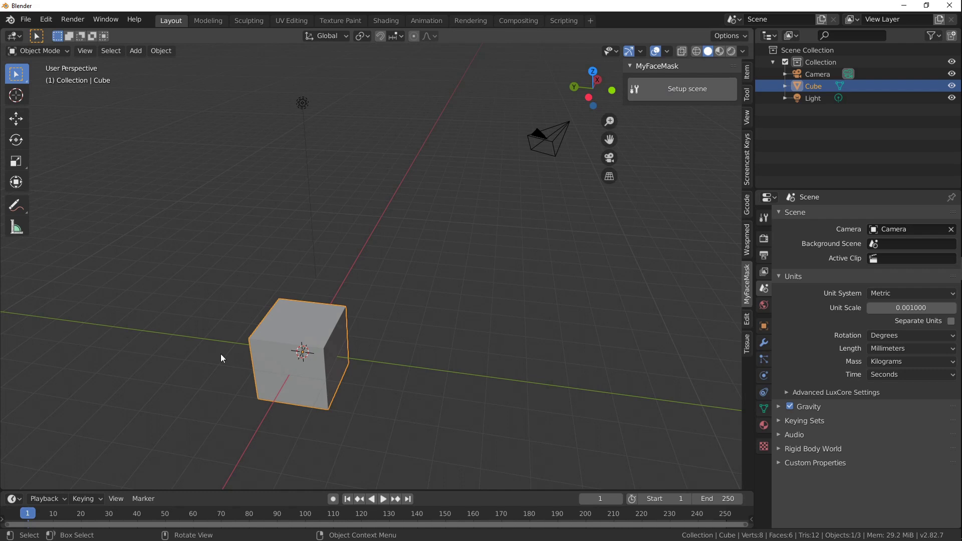
left_click(670, 90)
left_click(656, 130)
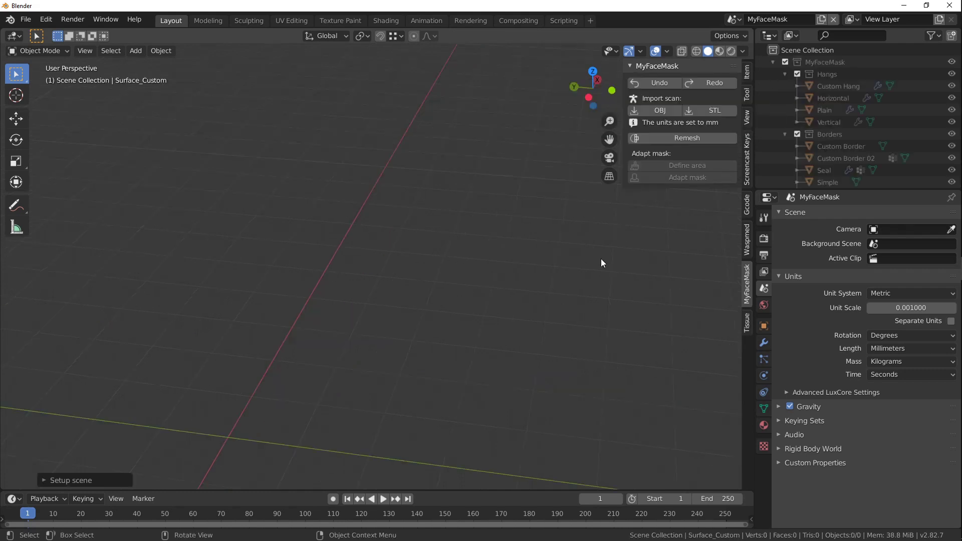
middle_click_drag(331, 208, 371, 272)
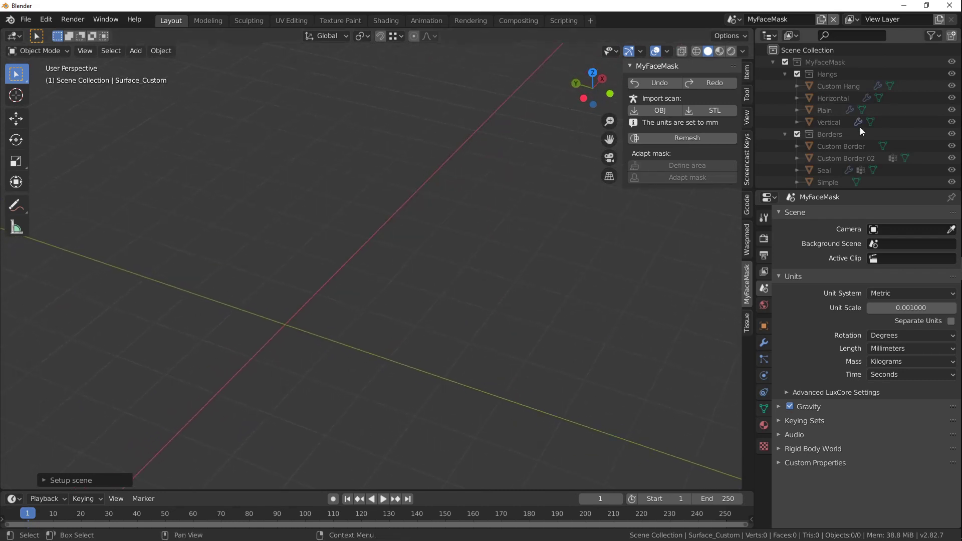
left_click_drag(836, 192, 836, 362)
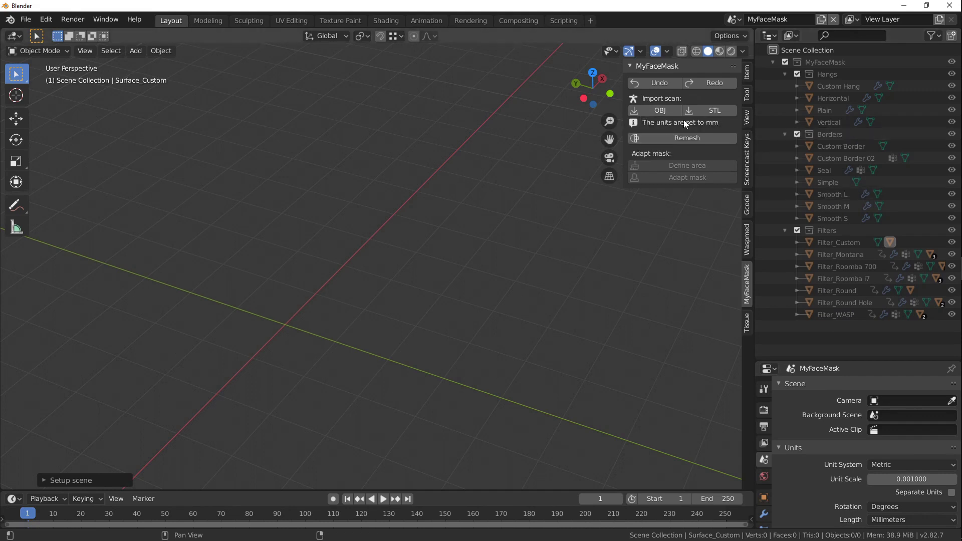
- Import the straightened bust scan as an STL from the recent scan folder and remesh it
left_click(711, 110)
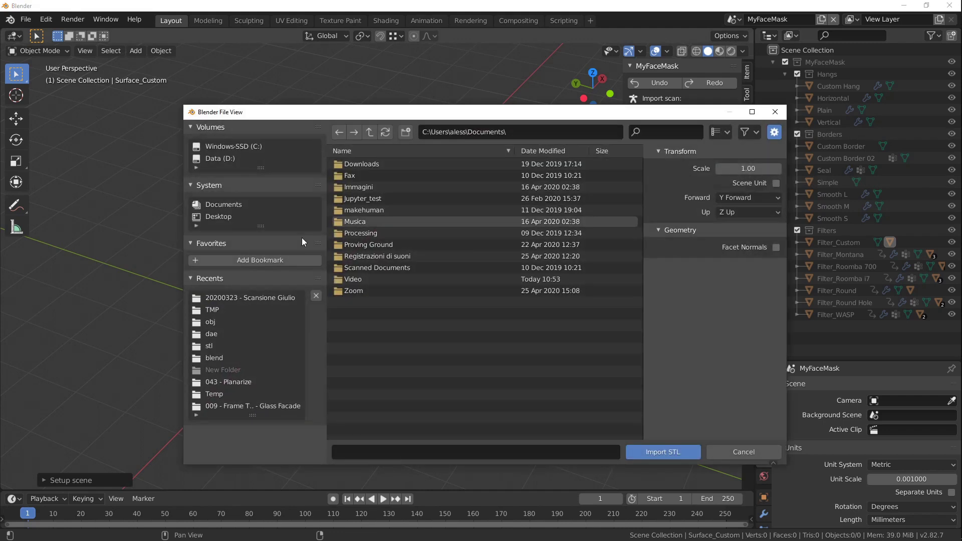
left_click(250, 297)
left_click(407, 177)
left_click(660, 448)
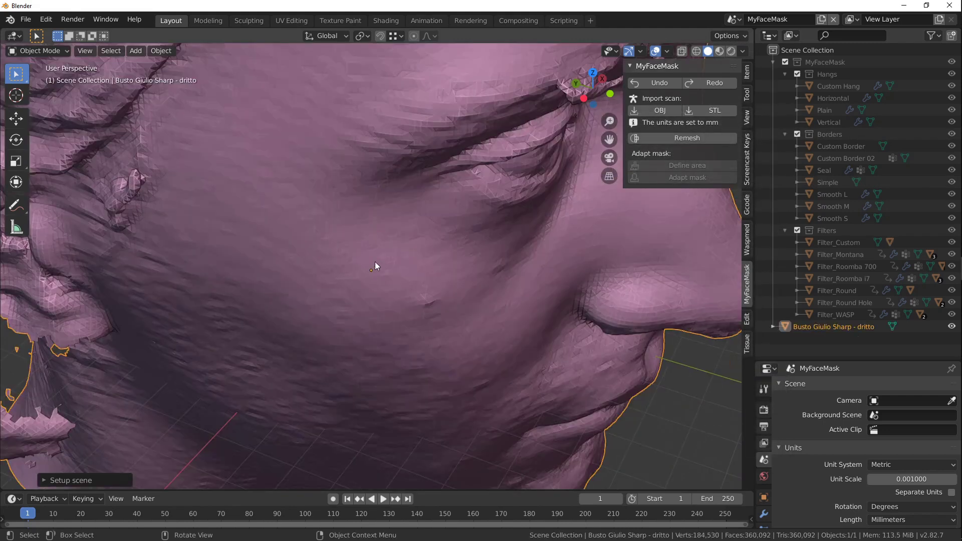
scroll(374, 261, "down", 5)
middle_click_drag(438, 301, 350, 261)
scroll(349, 262, "up", 2)
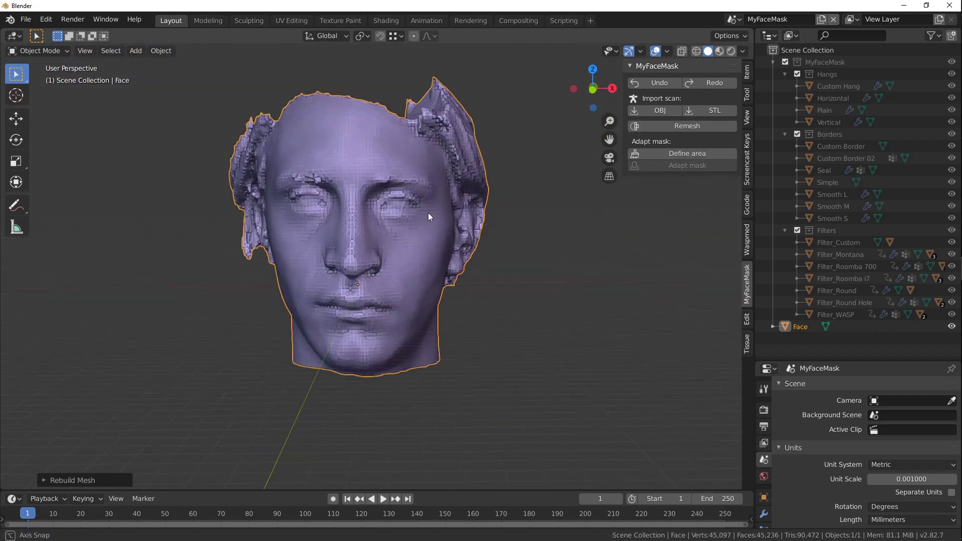
- Define the mask area by painting a full-weight band with a 116 px brush over the nose bridge, down both cheeks and around the chin
left_click(689, 153)
scroll(318, 198, "up", 3)
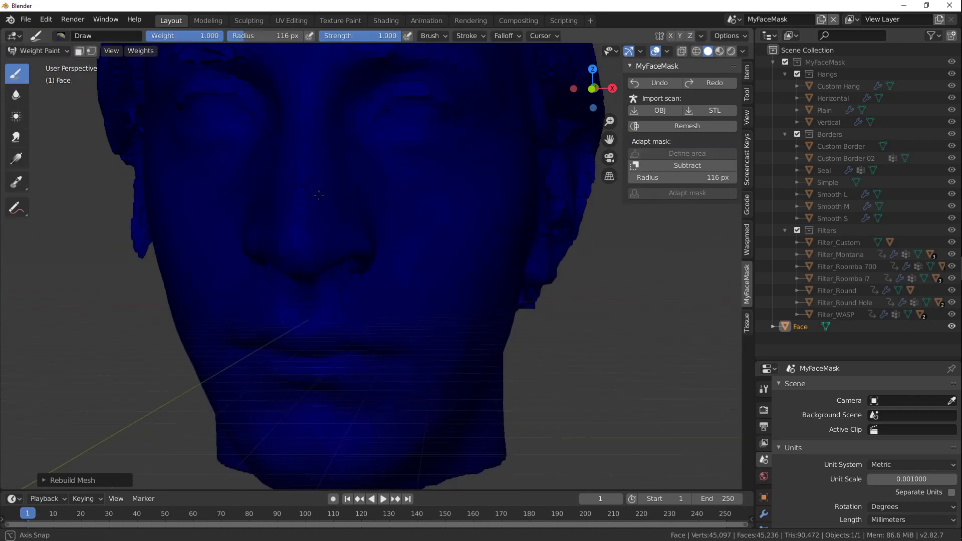
left_click_drag(301, 139, 377, 211)
mouse_move(377, 210)
middle_mouse_down()
mouse_move(349, 161)
mouse_move(386, 161)
middle_mouse_up()
mouse_move(386, 161)
left_mouse_down()
mouse_move(398, 219)
mouse_move(275, 271)
left_mouse_up()
mouse_move(275, 271)
middle_mouse_down()
mouse_move(386, 275)
mouse_move(468, 311)
mouse_move(397, 185)
mouse_move(343, 354)
middle_mouse_up()
mouse_move(343, 355)
left_mouse_down()
mouse_move(344, 311)
mouse_move(472, 172)
left_mouse_up()
mouse_move(473, 172)
middle_mouse_down()
mouse_move(418, 203)
mouse_move(303, 197)
middle_mouse_up()
middle_click_drag(317, 253, 387, 256)
left_click_drag(387, 256, 386, 300)
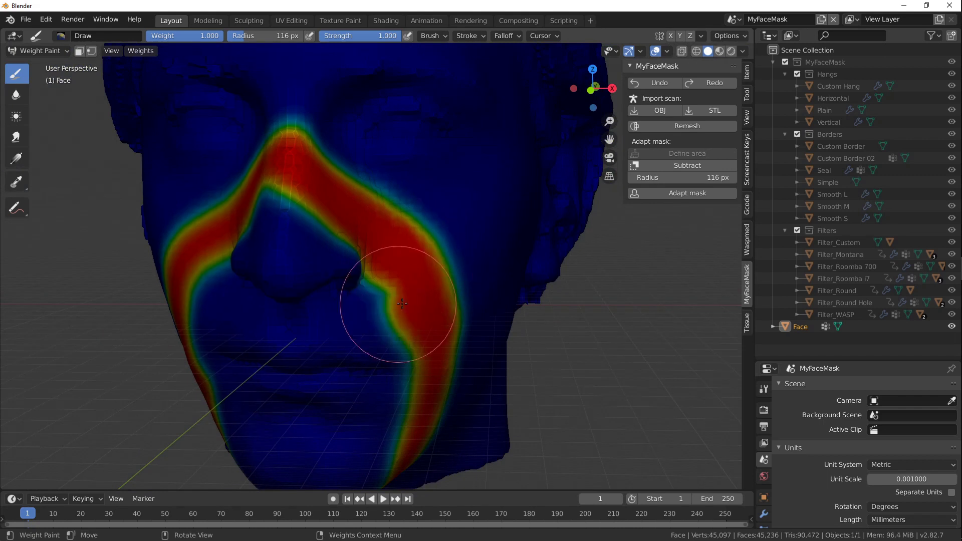
mouse_move(600, 170)
middle_mouse_down()
mouse_move(546, 189)
mouse_move(468, 189)
mouse_move(335, 248)
middle_mouse_up()
left_click_drag(369, 273, 382, 264)
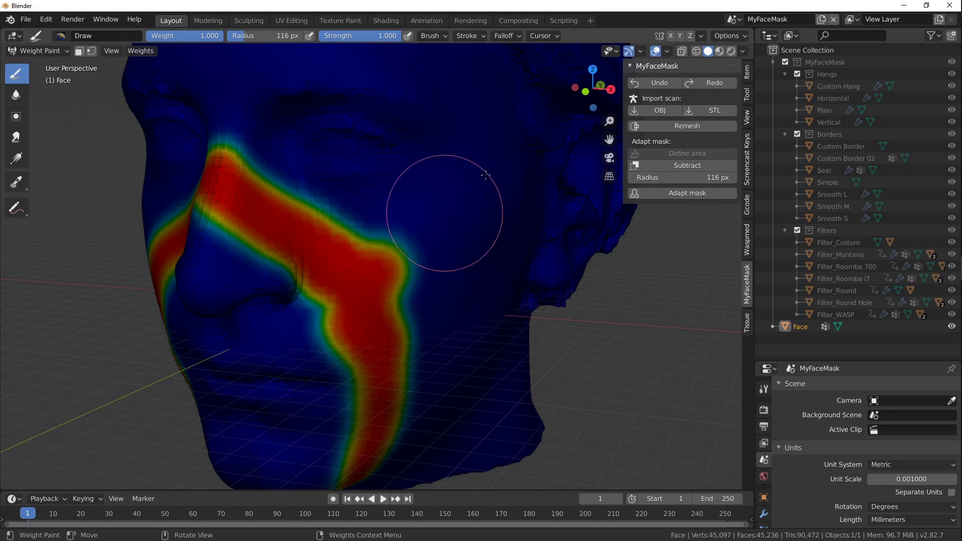
- Adapt the mask to the painted area on the face
left_click(662, 193)
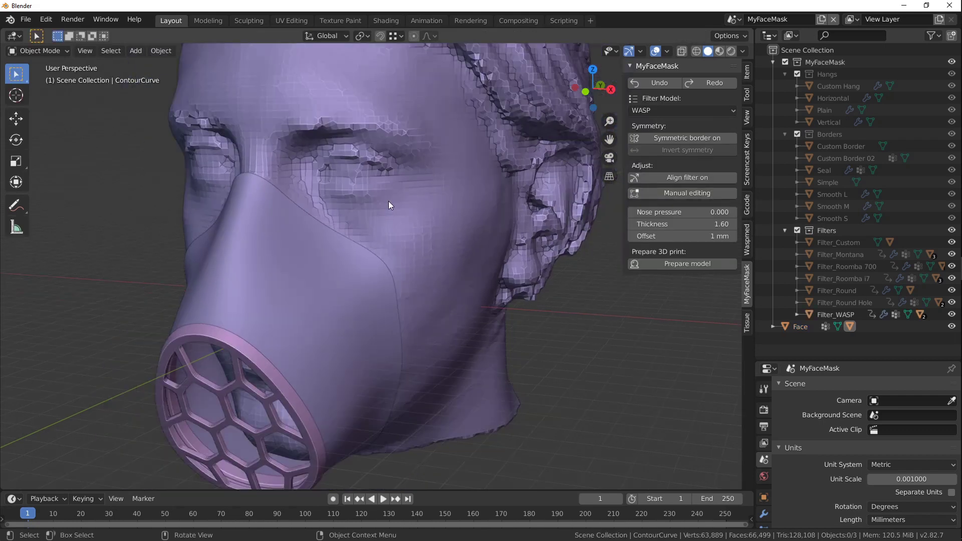
scroll(400, 241, "up", 3)
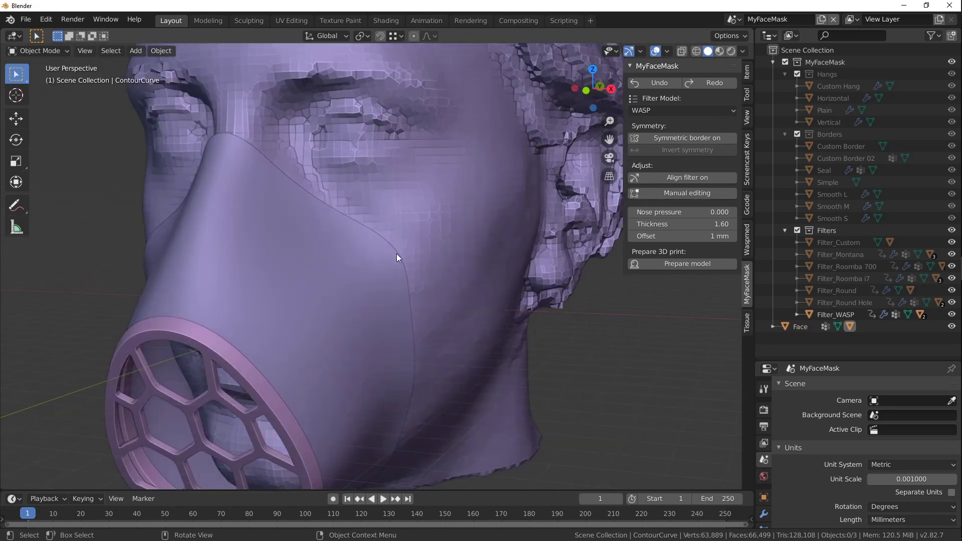
scroll(371, 260, "down", 4)
- Make the mask border symmetric and invert its symmetry
middle_click_drag(372, 260, 450, 182)
left_click(680, 140)
left_click(699, 149)
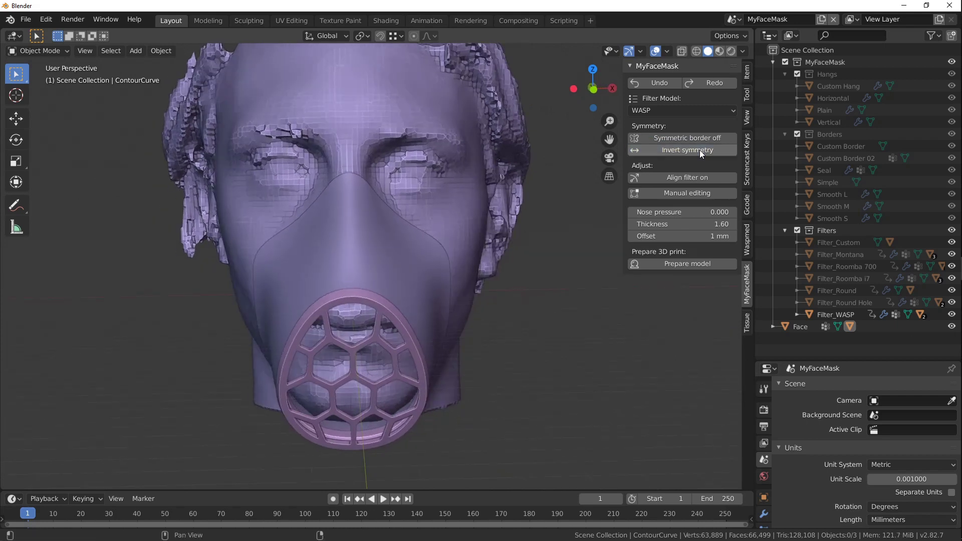
- Align the WASP filter by moving it slightly closer to the face in side view, and finish the alignment
middle_click_drag(576, 190, 392, 161)
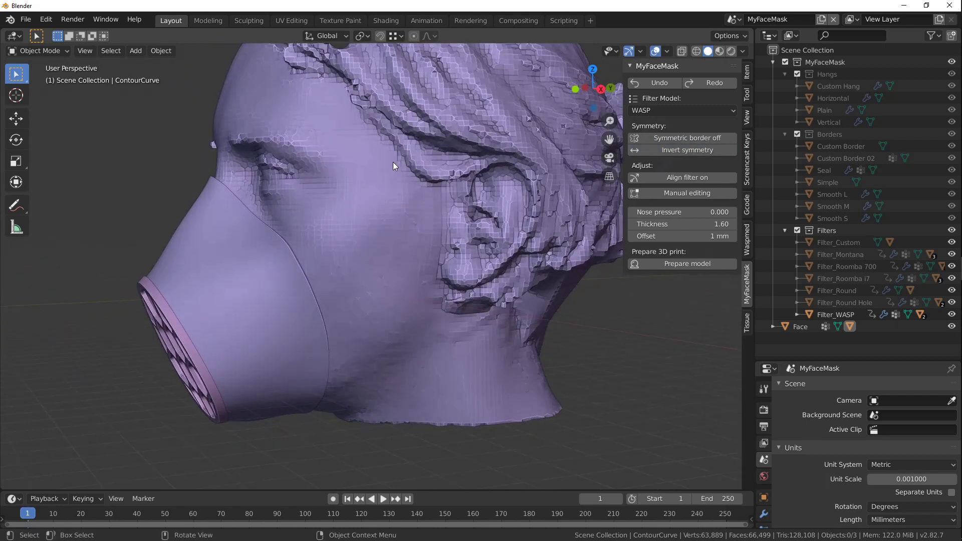
left_click(674, 178)
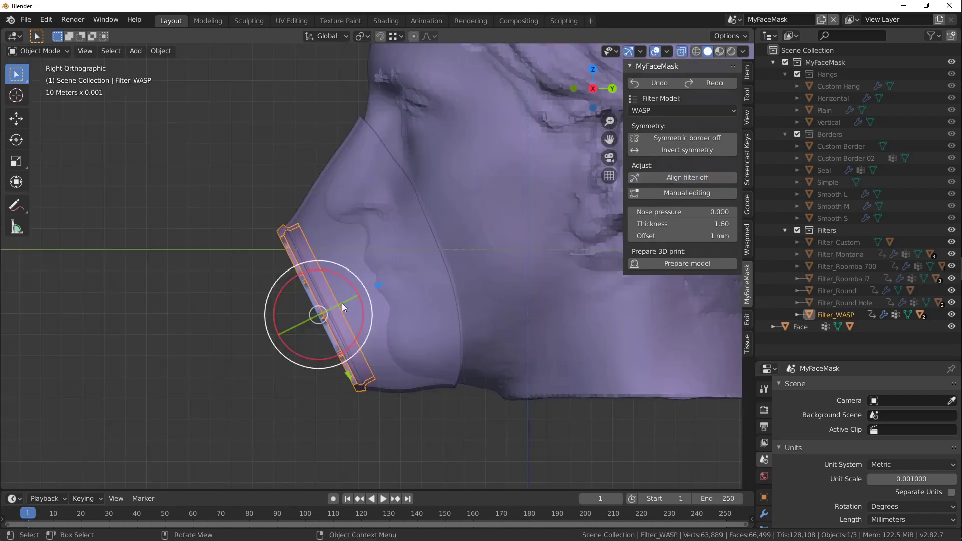
left_click(435, 279)
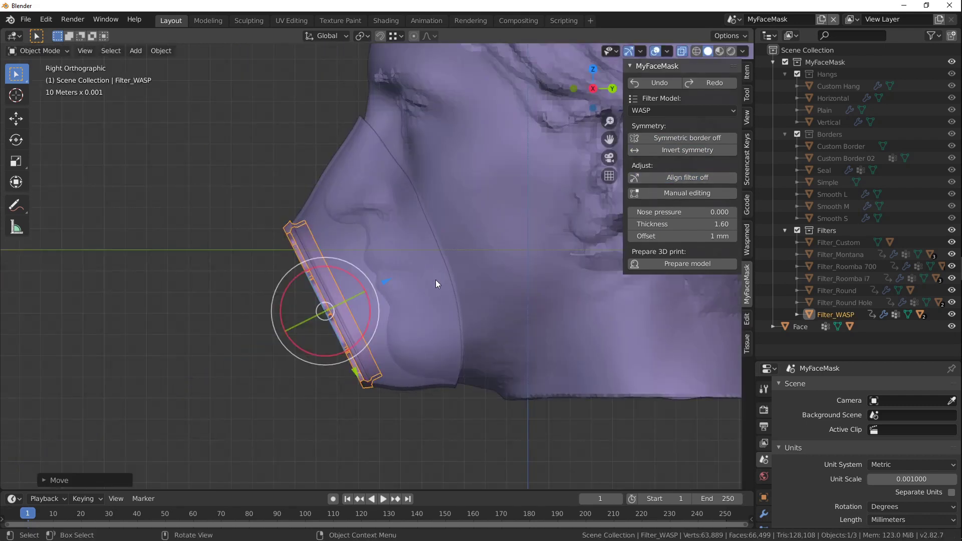
middle_click_drag(434, 280, 481, 293)
left_click(703, 177)
- Change the mask's filter model to Custom
middle_click_drag(396, 240, 478, 220)
left_click(671, 110)
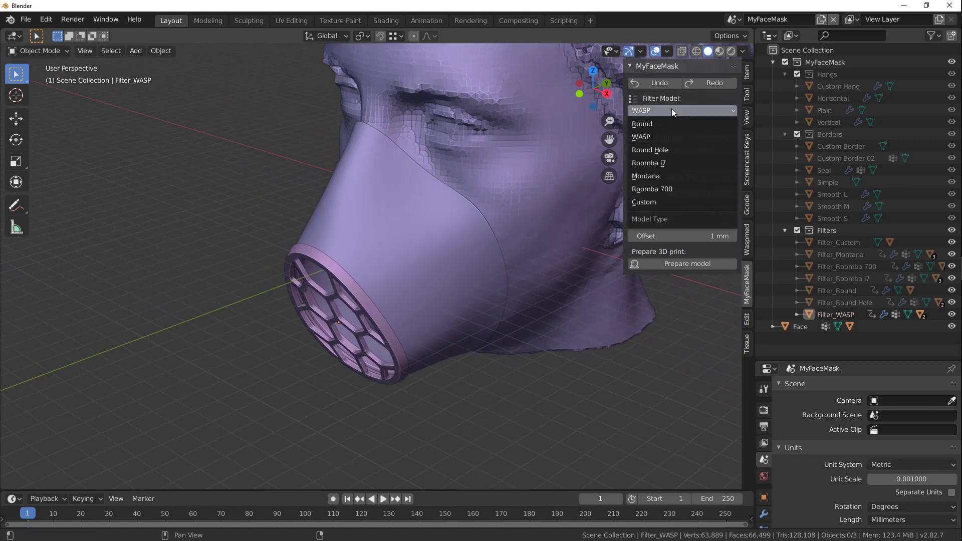
left_click(674, 109)
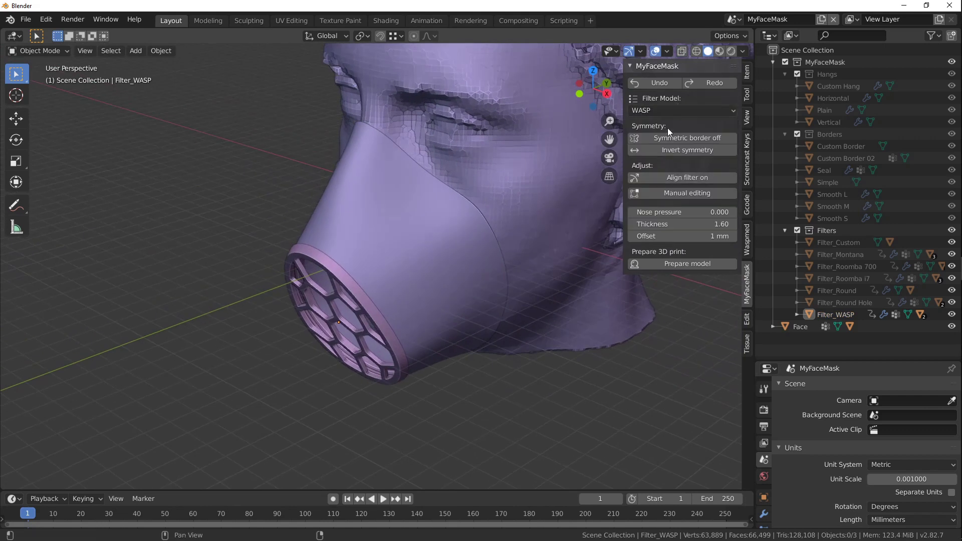
left_click(672, 107)
left_click(655, 202)
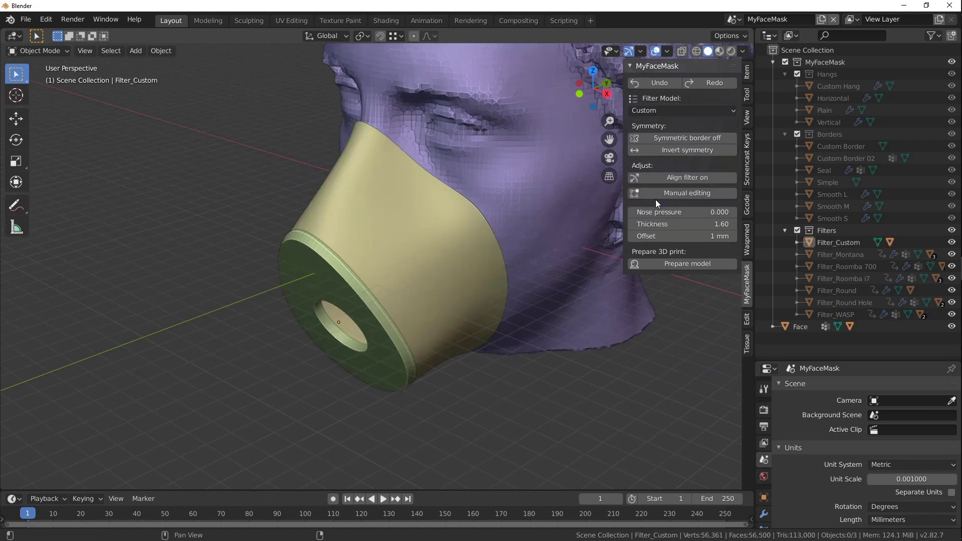
- Start aligning the custom filter and move it outward from the face along its own axis
middle_click_drag(458, 245, 445, 208)
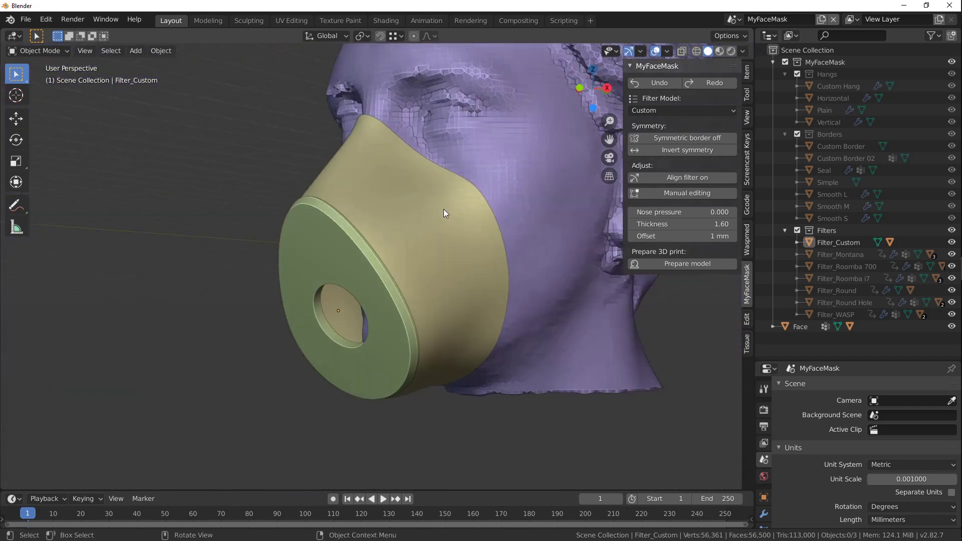
middle_click_drag(411, 241, 228, 133)
middle_click_drag(358, 342, 353, 312)
scroll(352, 311, "up", 4)
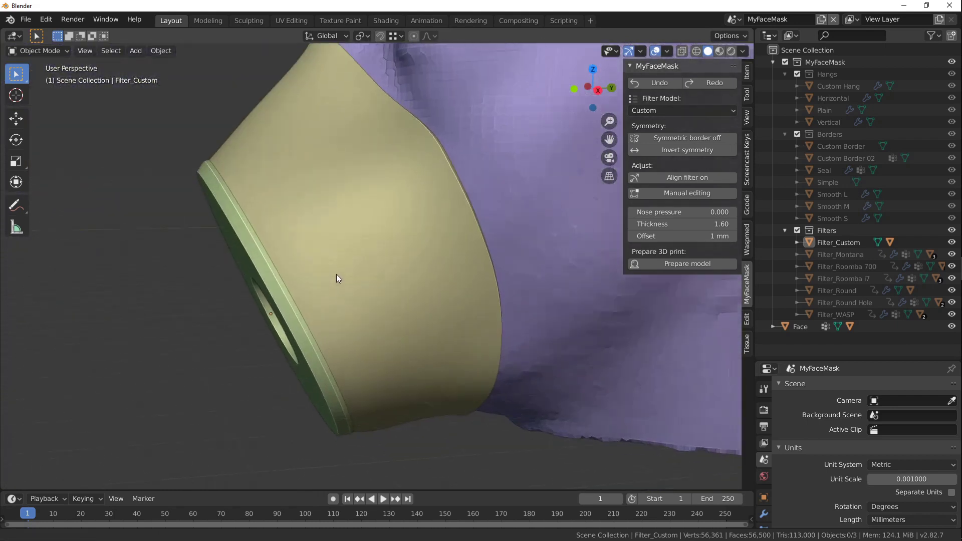
left_click(271, 244)
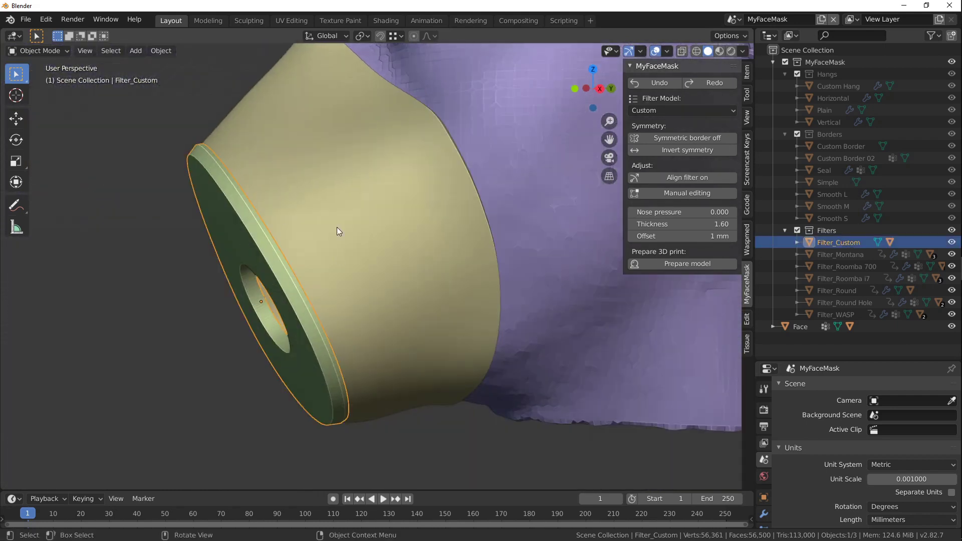
left_click(669, 177)
left_click_drag(379, 281, 344, 300)
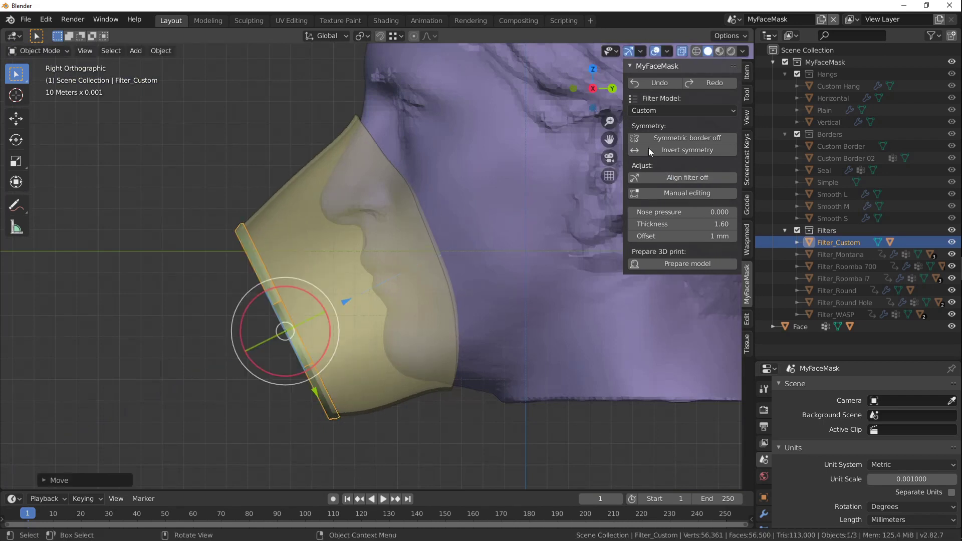
- Compare the filter models by switching to WASP and back to Custom
left_click(671, 110)
left_click(660, 134)
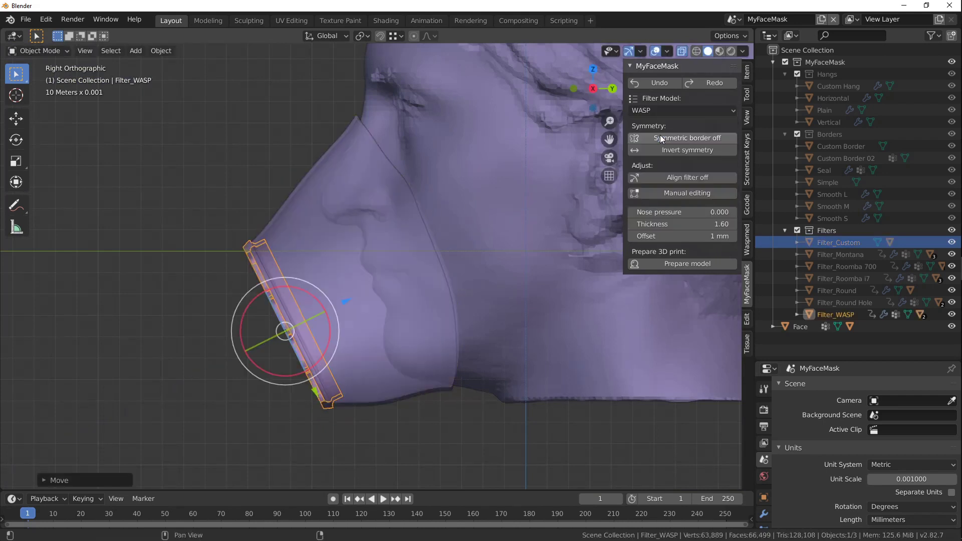
left_click(678, 110)
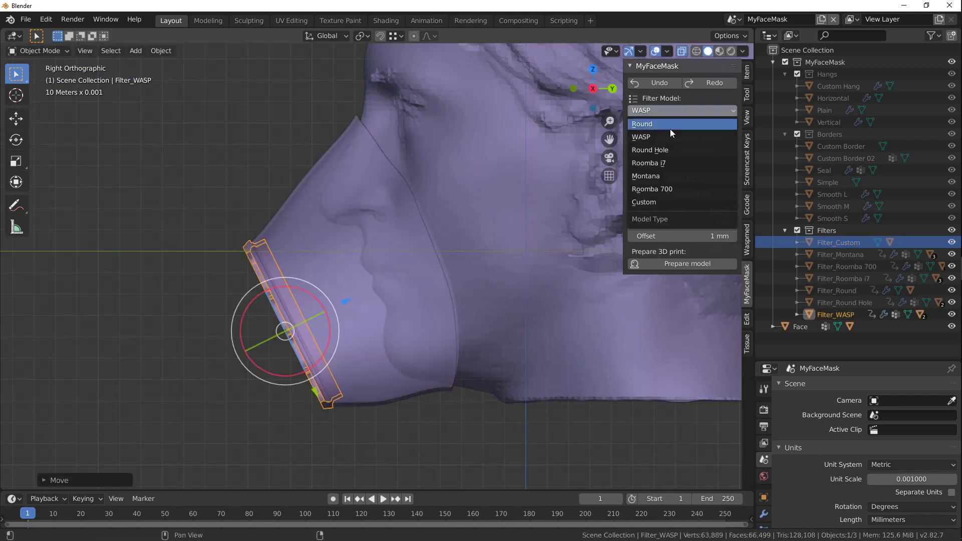
left_click(662, 202)
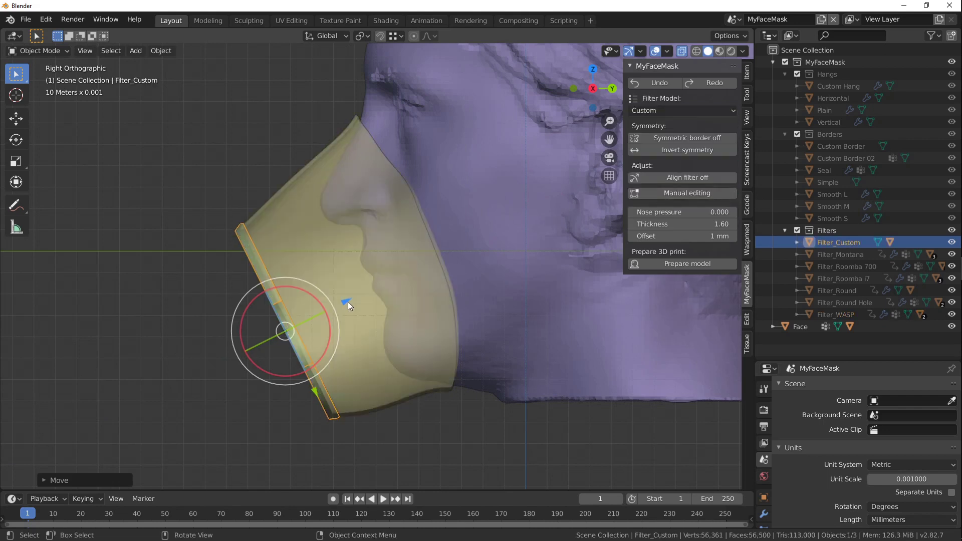
- Move the custom filter back toward the face along its axis and finish the alignment
left_click_drag(345, 301, 402, 280)
left_click(711, 177)
middle_click_drag(323, 207, 561, 205)
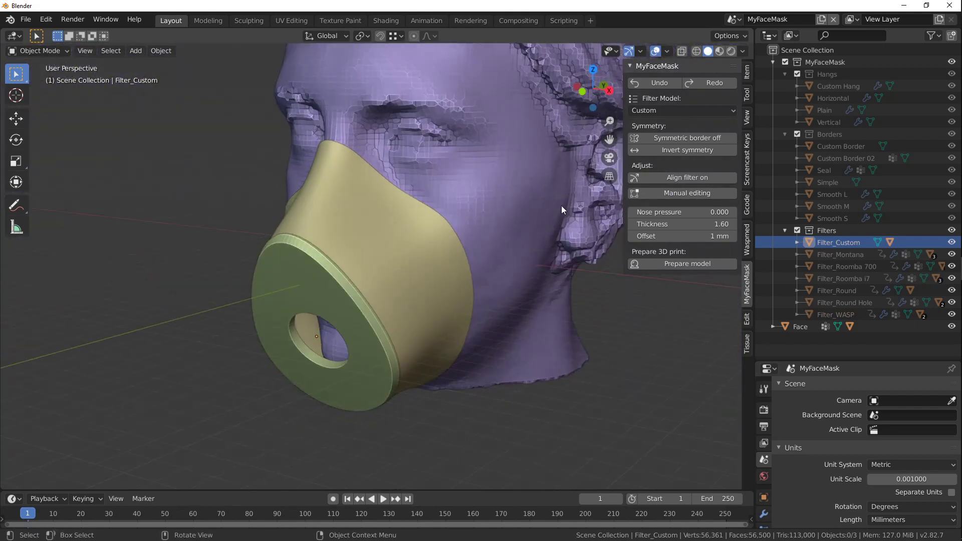
- Start manual editing of the mask surface, accepting the destructive operation
left_click(688, 194)
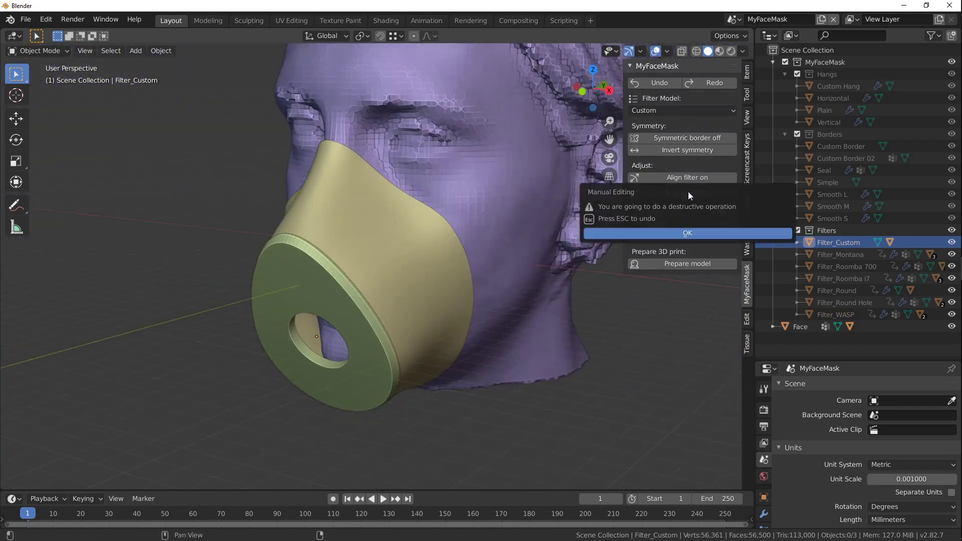
left_click(633, 233)
middle_click_drag(487, 223, 380, 171)
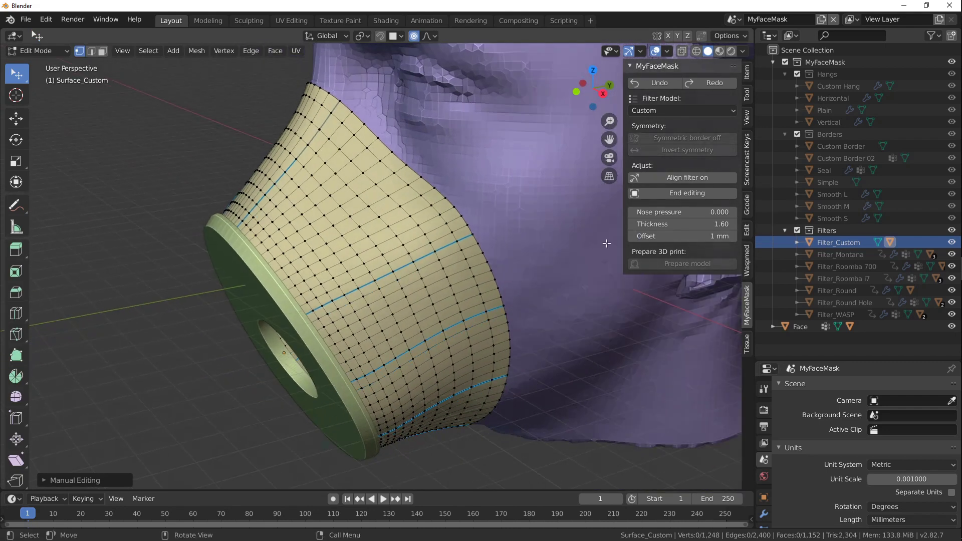
- Enlarge the properties area, open the mask surface's modifiers, and enable the thickness modifier's edit-mode and on-cage display
left_click_drag(801, 360, 799, 141)
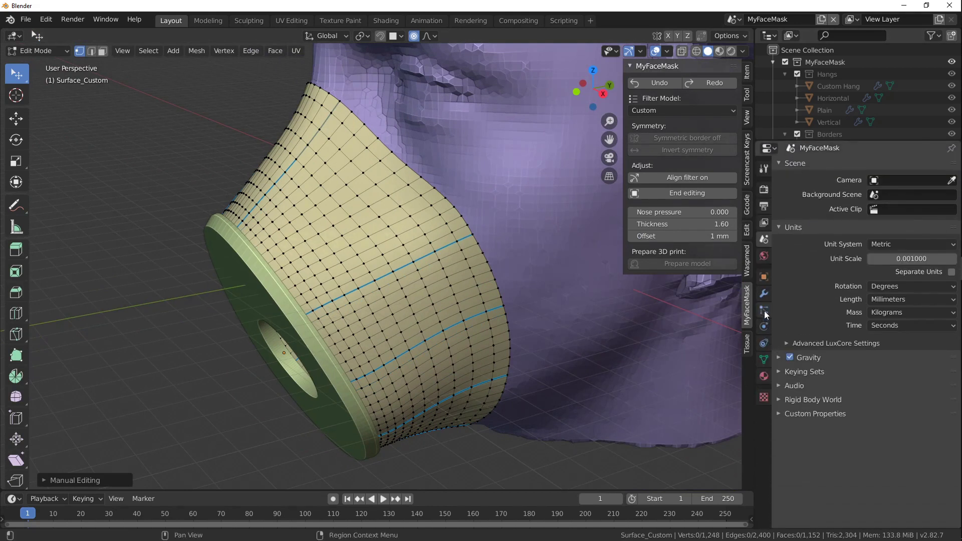
left_click(764, 293)
scroll(812, 320, "down", 8)
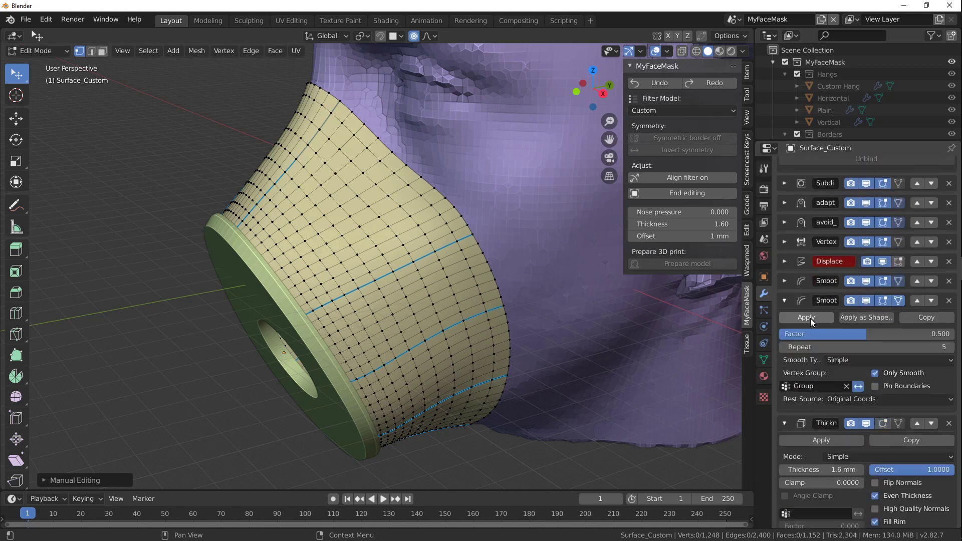
scroll(811, 321, "down", 3)
left_click(884, 358)
middle_click_drag(551, 290, 459, 277)
left_click(898, 359)
middle_click_drag(541, 235, 576, 215)
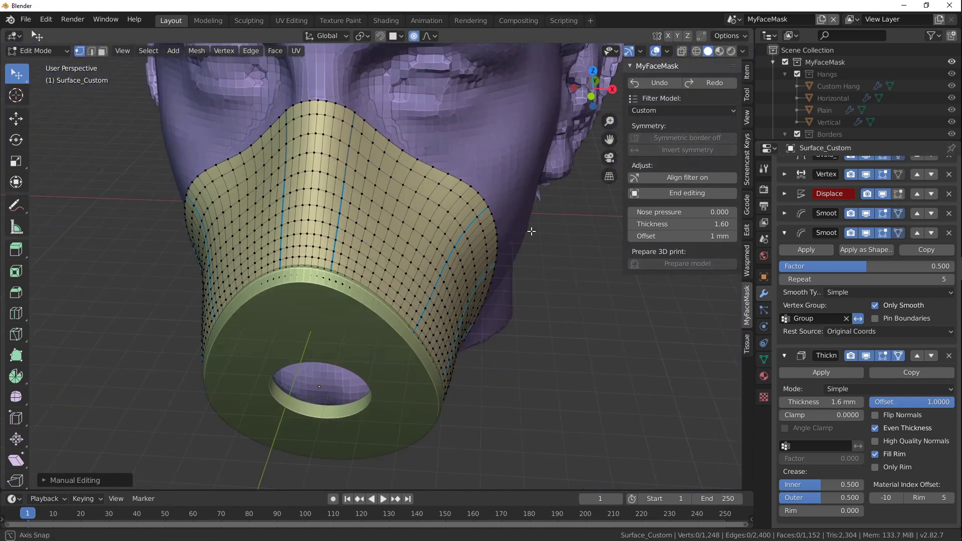
- Turn off the Thickness modifier's edit-mode display and move a vertex on the mask's cheek-side border with proportional editing
left_click(898, 357)
left_click(883, 355)
middle_click_drag(551, 251, 428, 116)
left_click(480, 191)
key("g")
left_click(168, 177)
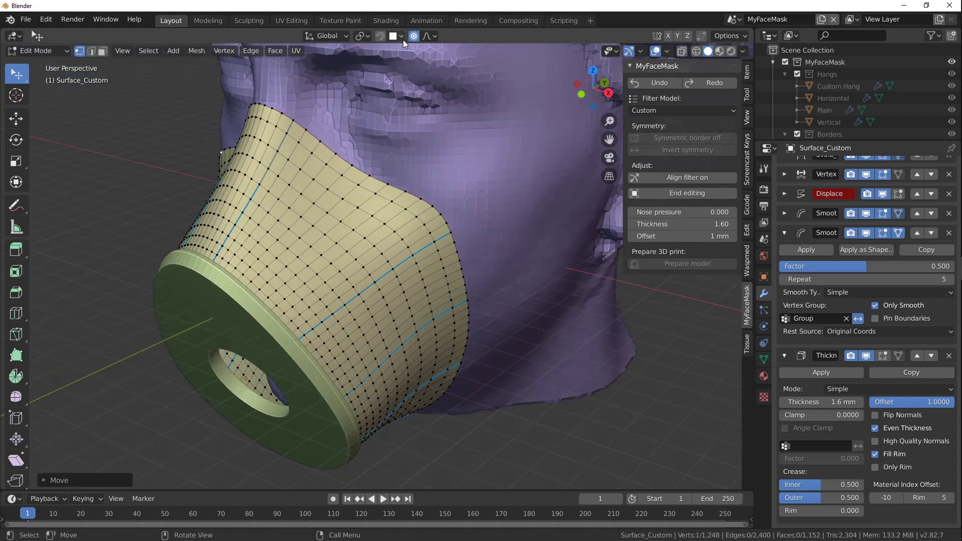
- Move the single vertex at the upper cheek corner of the mask border with proportional editing off
left_click(445, 210)
middle_click_drag(417, 236, 443, 263)
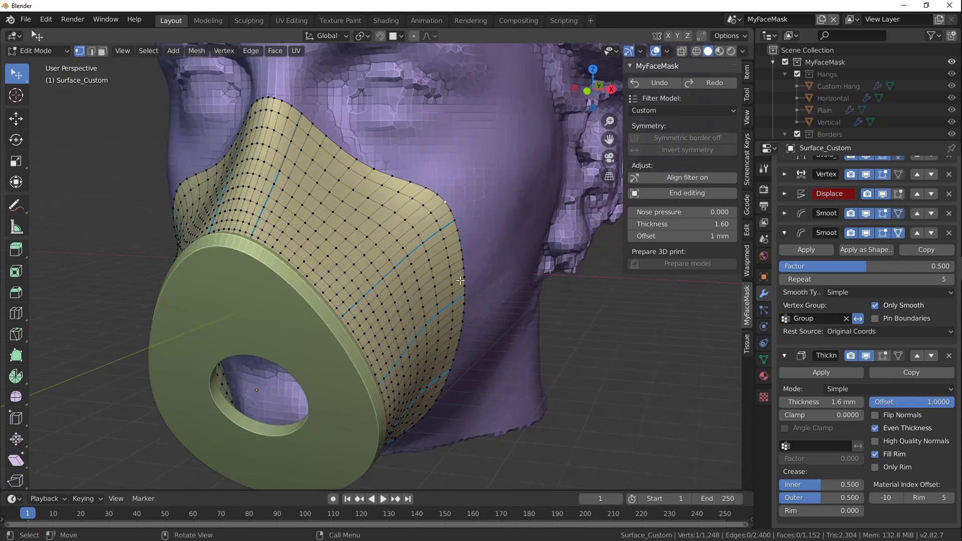
key("g")
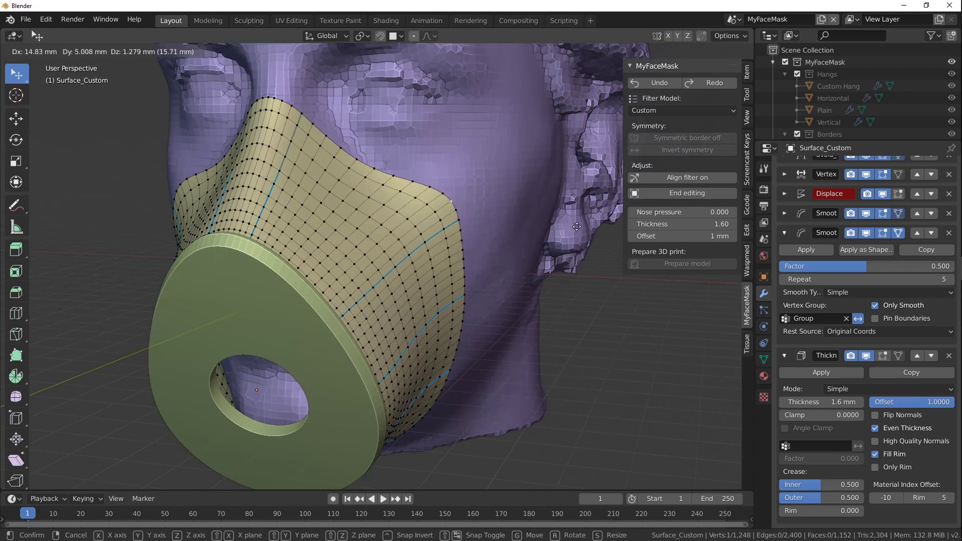
left_click(472, 129)
- Reposition the selected cheek-corner vertex with proportional editing enabled
middle_click_drag(356, 212, 462, 73)
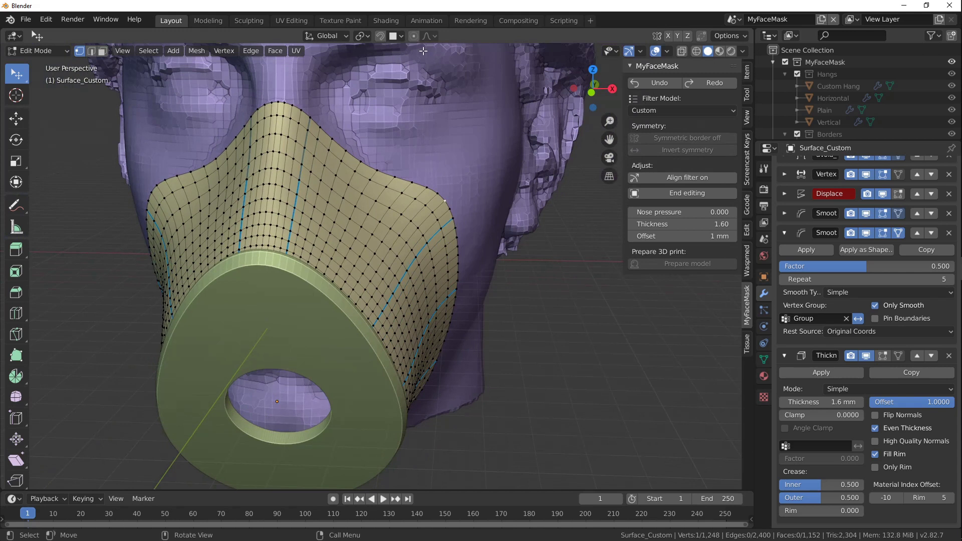
key("g")
left_click(465, 190)
- Finish the manual mesh editing and prepare the mask model for 3D printing
middle_click_drag(449, 224, 381, 209)
key("Tab")
scroll(381, 210, "up", 4)
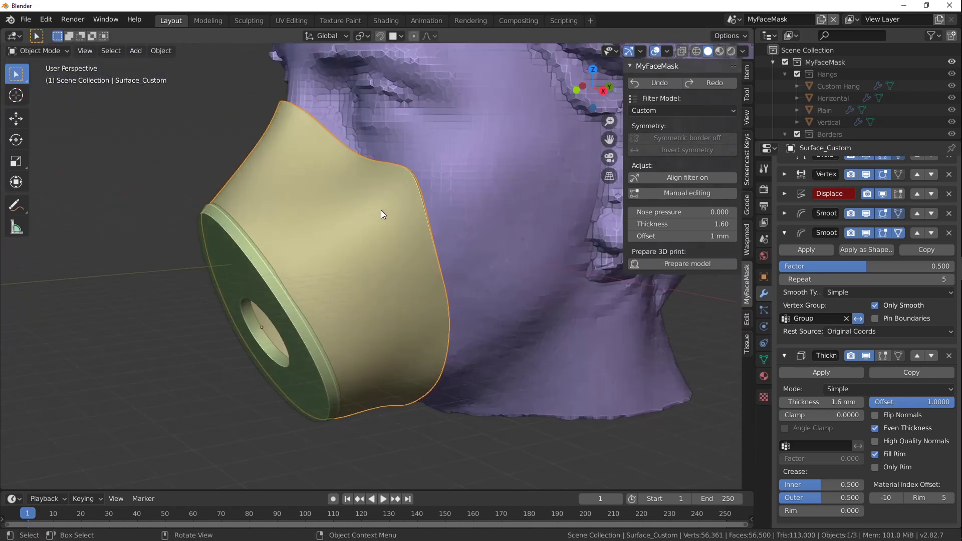
left_click(679, 265)
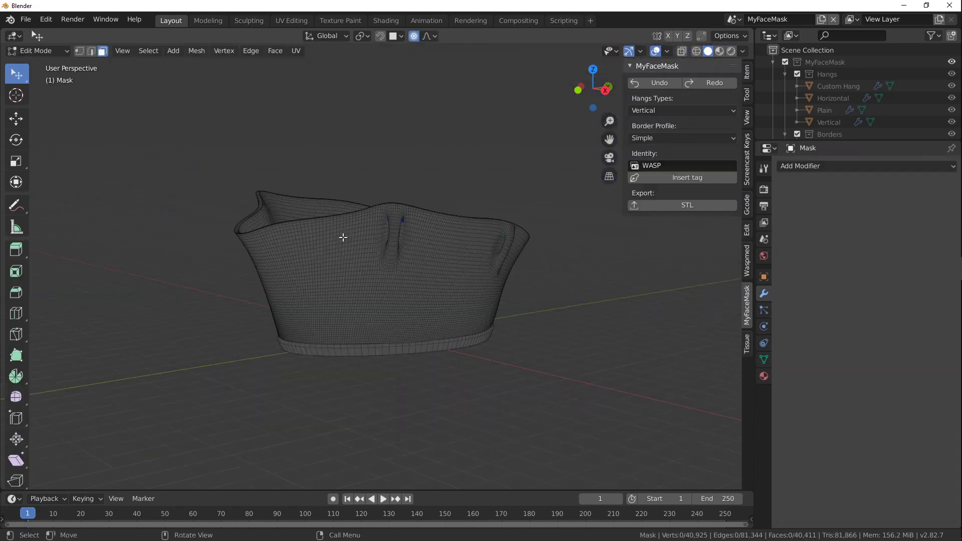
- Examine the Vertical hangs and the Simple border of the prepared mask on both sides, including from the front
middle_click_drag(343, 237, 232, 232)
scroll(422, 262, "up", 8)
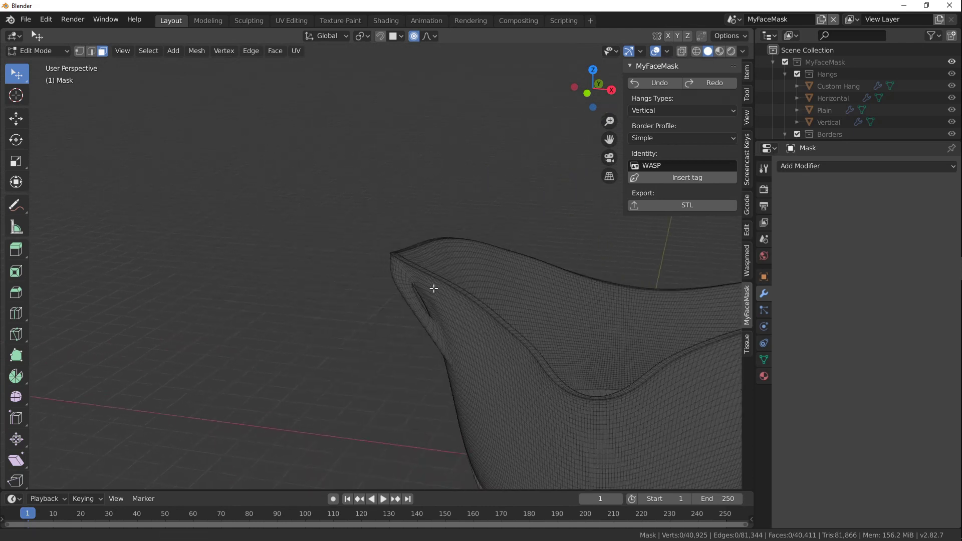
middle_click_drag(345, 256, 361, 284)
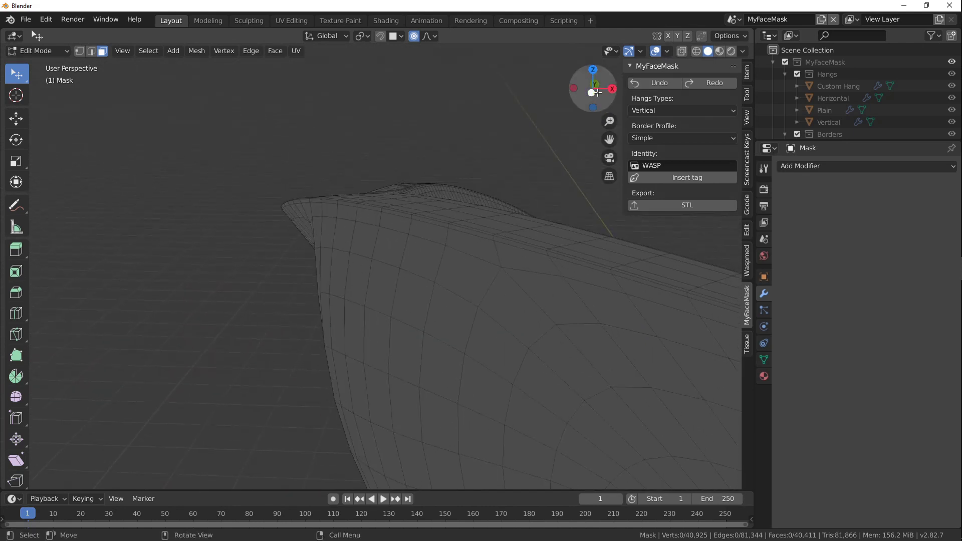
left_click(596, 92)
middle_click_drag(487, 137, 259, 251, "shift")
scroll(271, 221, "up", 2)
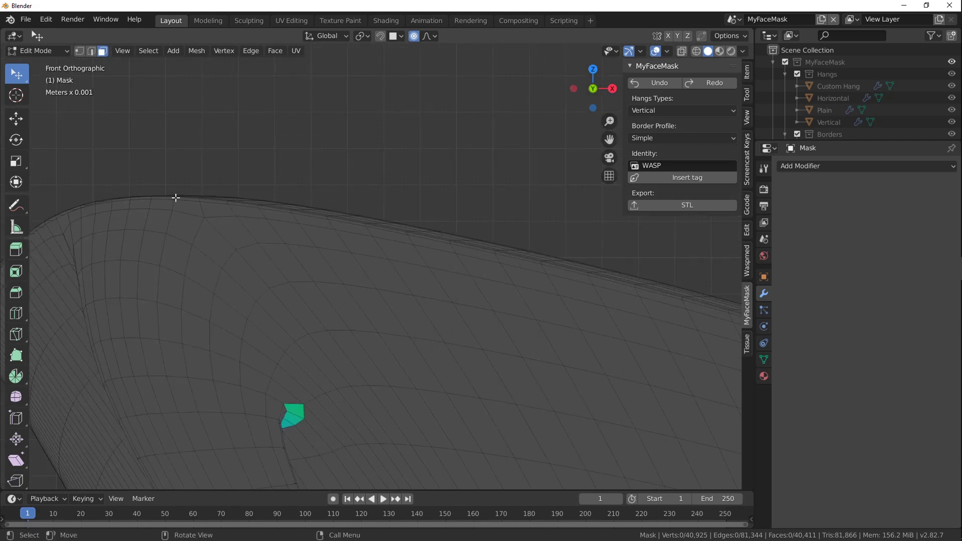
scroll(383, 247, "down", 7)
middle_click_drag(616, 253, 318, 174, "shift")
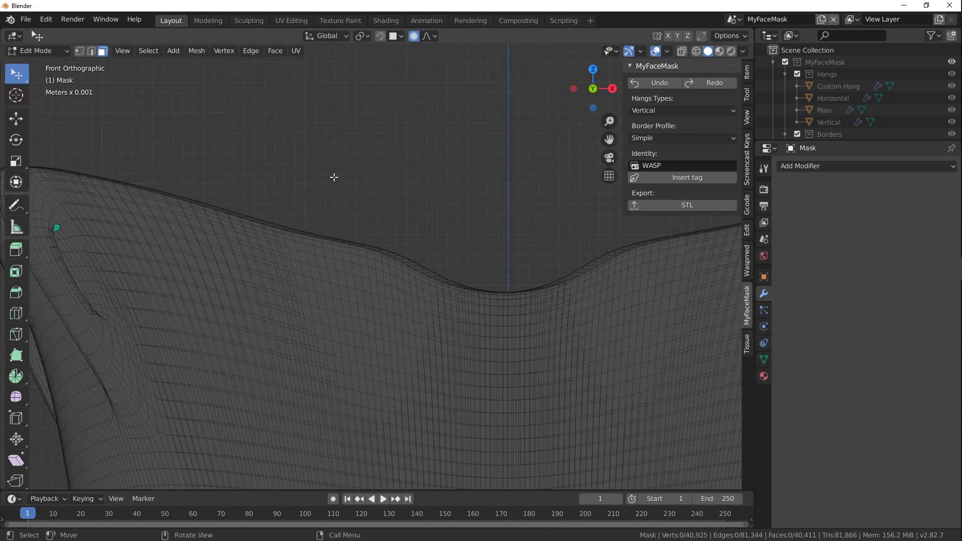
middle_click_drag(631, 202, 345, 171, "shift")
middle_click_drag(655, 174, 259, 234, "shift")
scroll(345, 195, "up", 6)
middle_click_drag(291, 160, 405, 292, "shift")
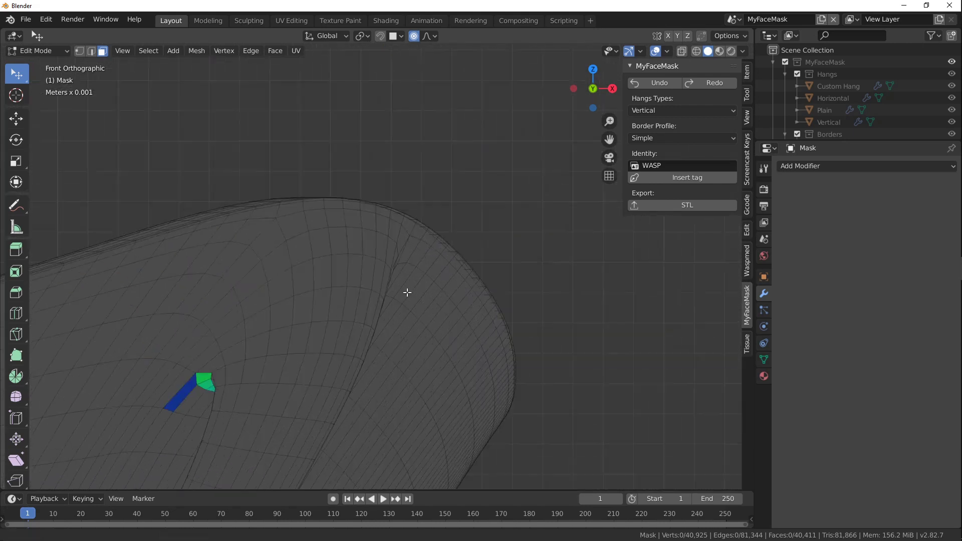
scroll(328, 212, "up", 2)
middle_click_drag(310, 205, 425, 242, "shift")
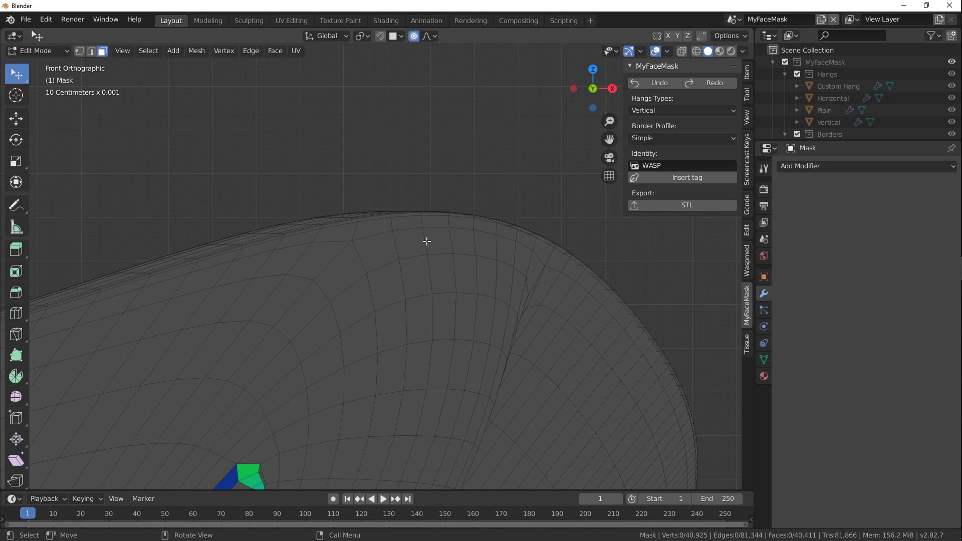
scroll(418, 252, "down", 6)
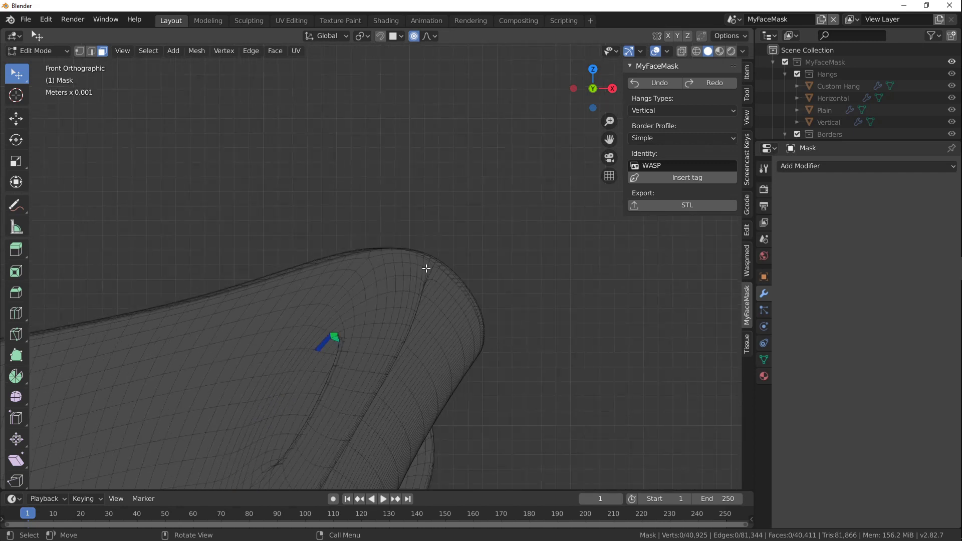
middle_click_drag(436, 345, 385, 183)
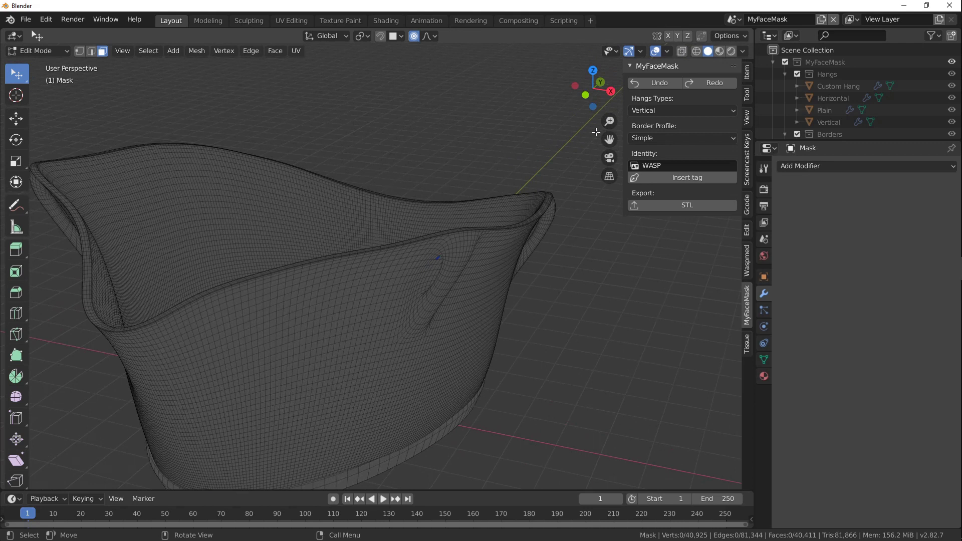
- Set the mask's hangs type to Custom Hang
left_click(669, 107)
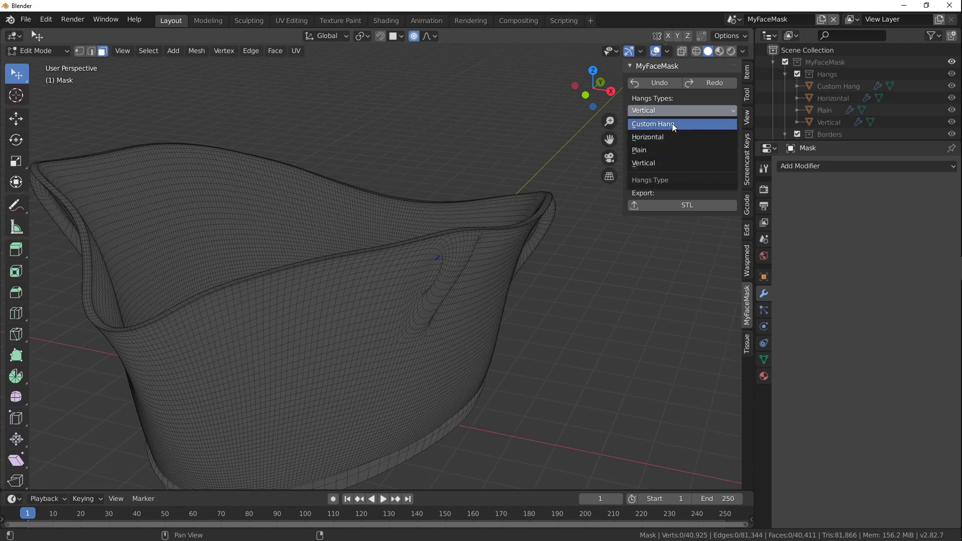
left_click(671, 124)
- Examine the shape and placement of the custom hangs around the mask from several sides
middle_click_drag(575, 175, 484, 314)
middle_click_drag(531, 270, 339, 320)
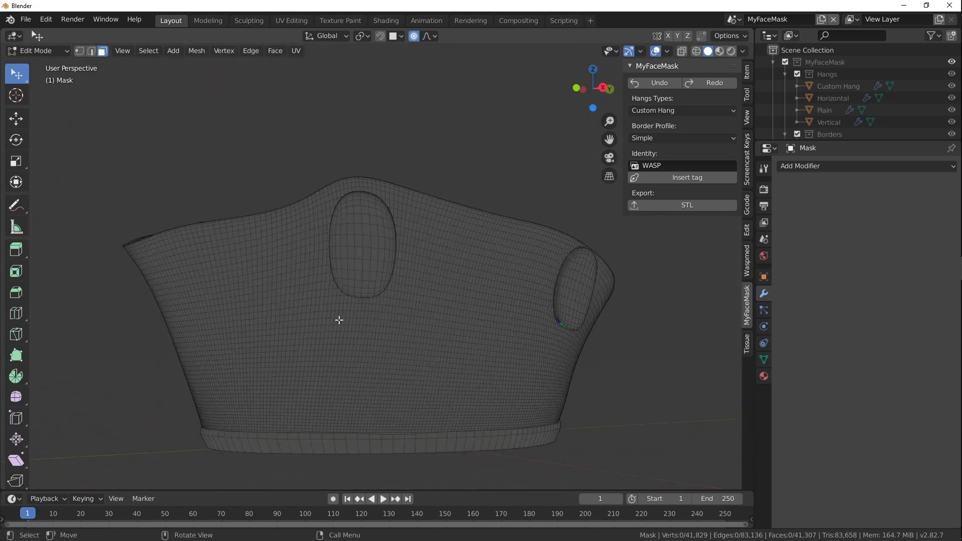
middle_click_drag(511, 284, 454, 279)
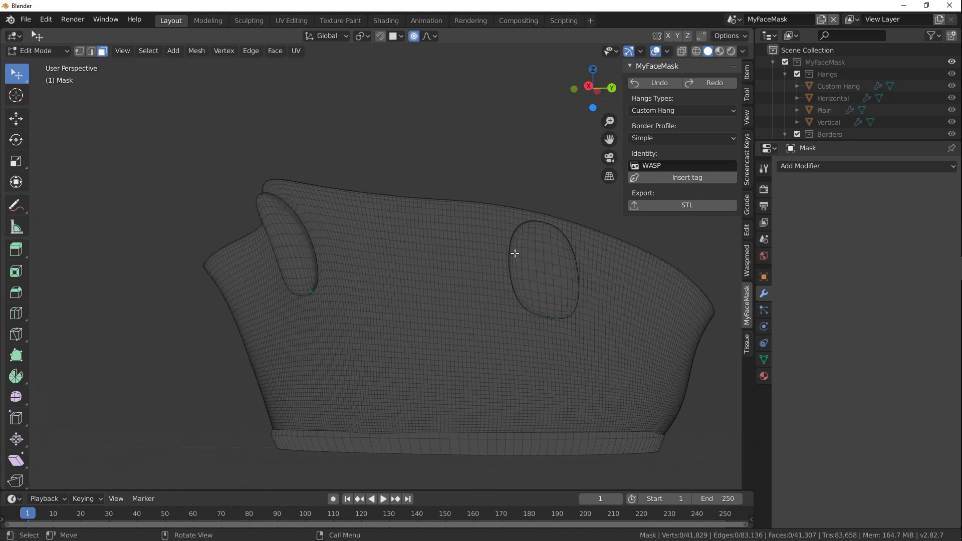
middle_click_drag(412, 266, 318, 294)
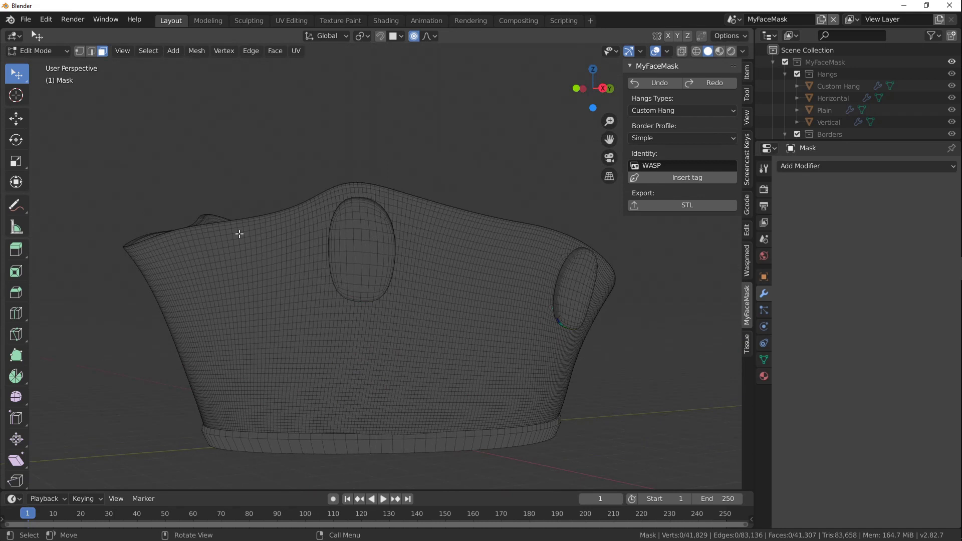
middle_click_drag(365, 213, 350, 298)
middle_click_drag(356, 217, 358, 255)
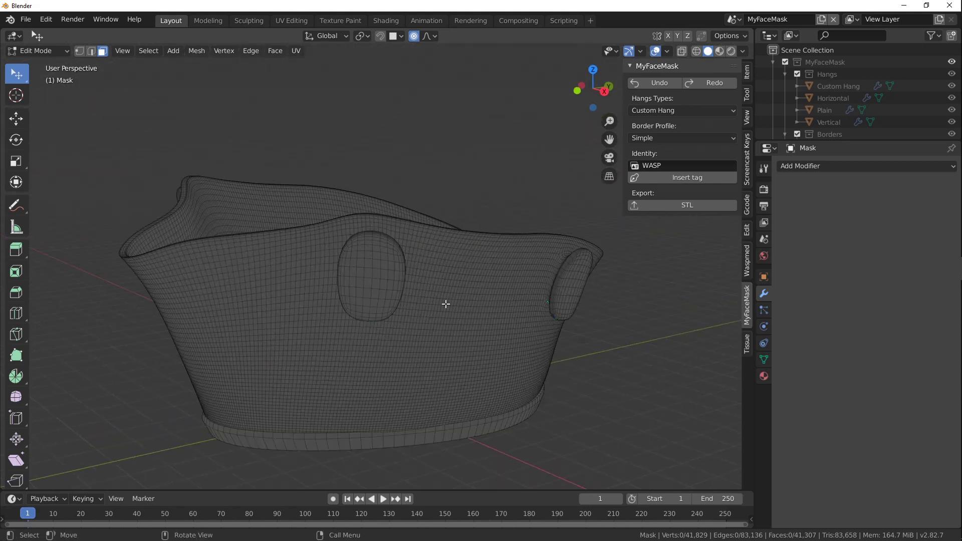
middle_click_drag(347, 281, 224, 225)
scroll(477, 294, "up", 5)
middle_click_drag(476, 294, 313, 252)
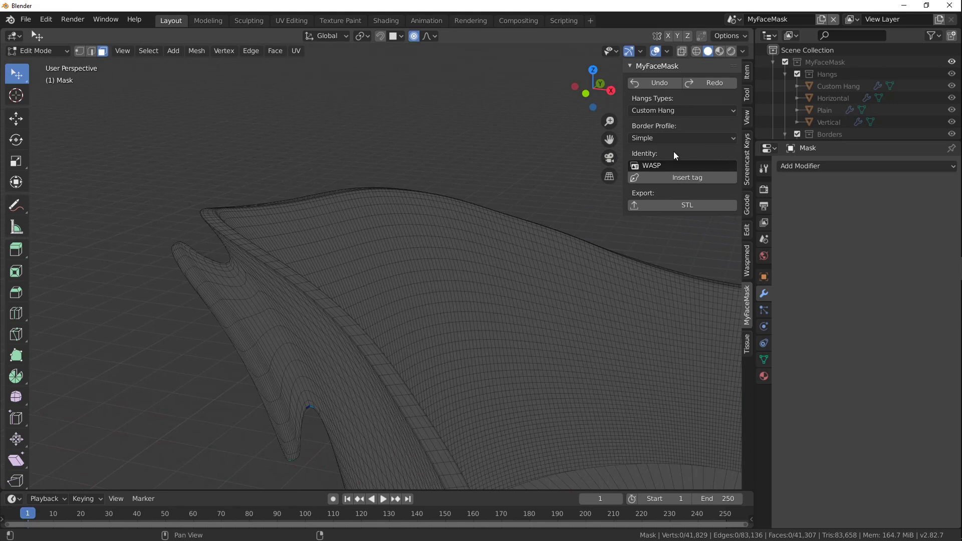
- Set the mask's border profile to Custom Border and inspect the rim from the back
left_click(665, 136)
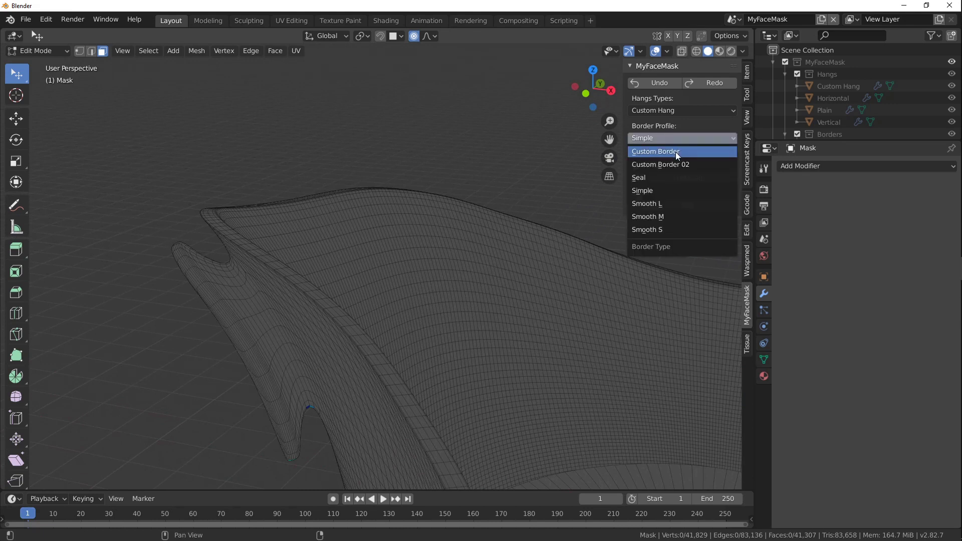
left_click(676, 152)
middle_click_drag(401, 214, 344, 198)
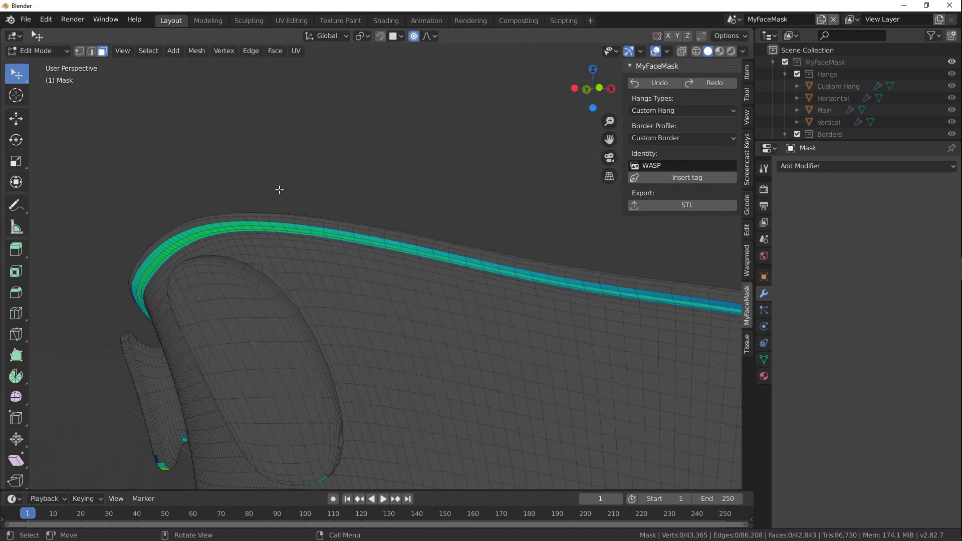
left_click(586, 90)
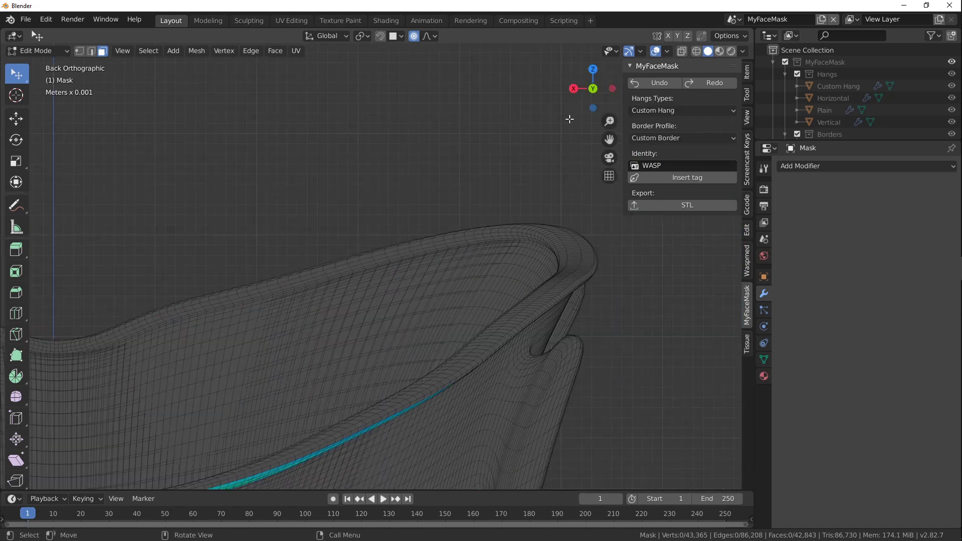
scroll(491, 232, "down", 3)
middle_click_drag(491, 232, 356, 183, "shift")
scroll(254, 194, "up", 3)
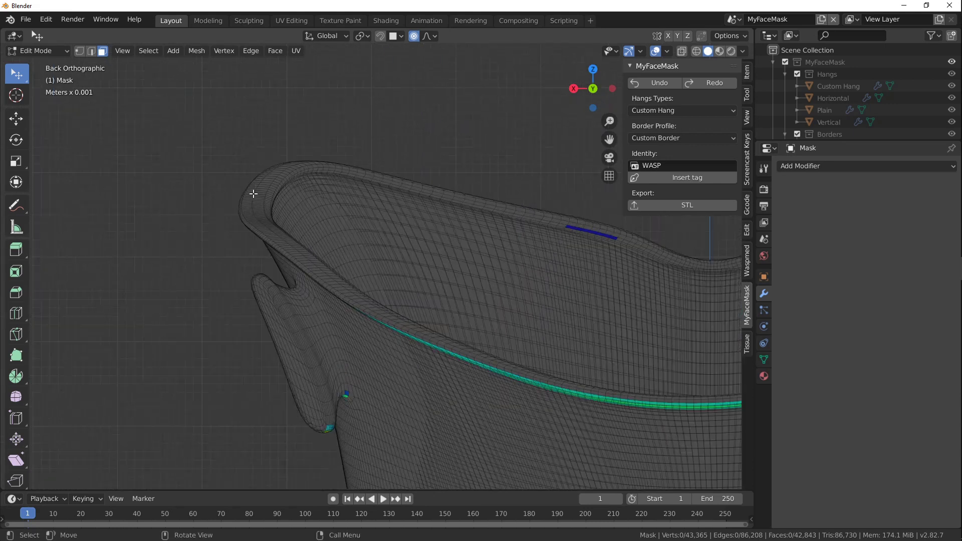
scroll(253, 194, "up", 2)
scroll(253, 187, "up", 3)
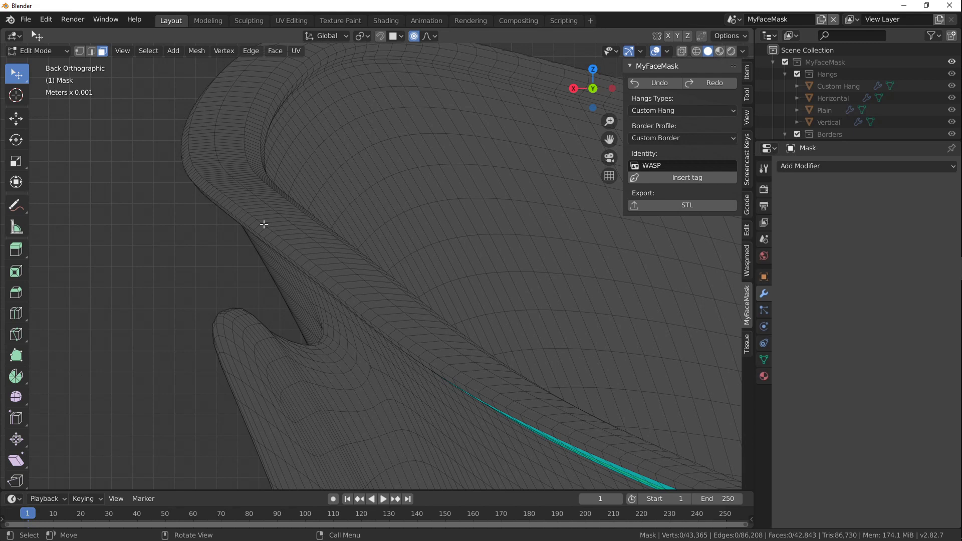
- Set the mask's border profile to Custom Border 02, keeping the Custom Hang type
left_click(680, 110)
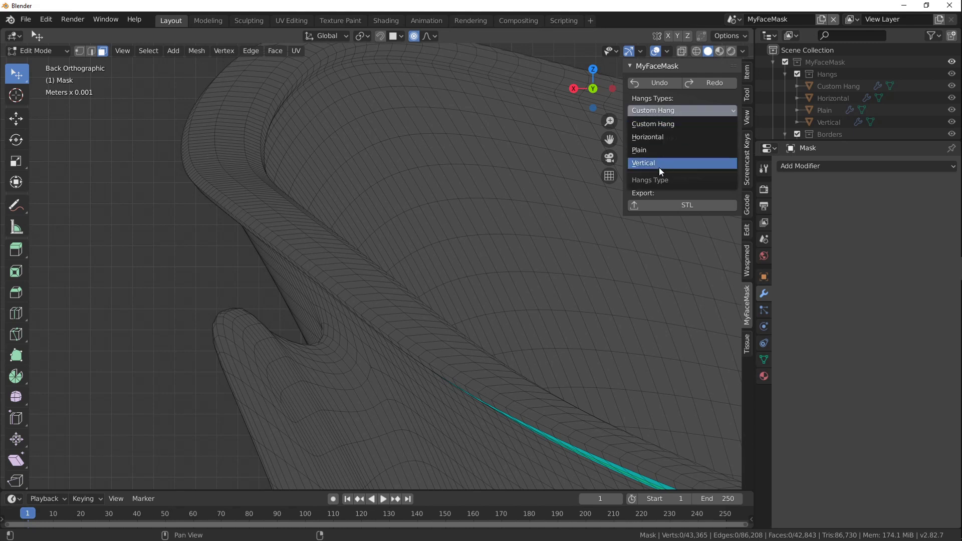
left_click(652, 138)
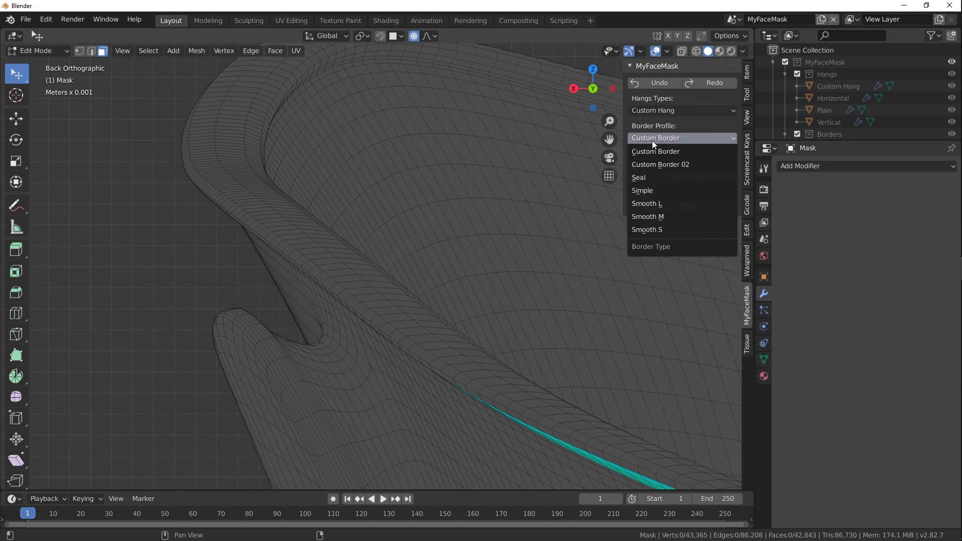
left_click(674, 166)
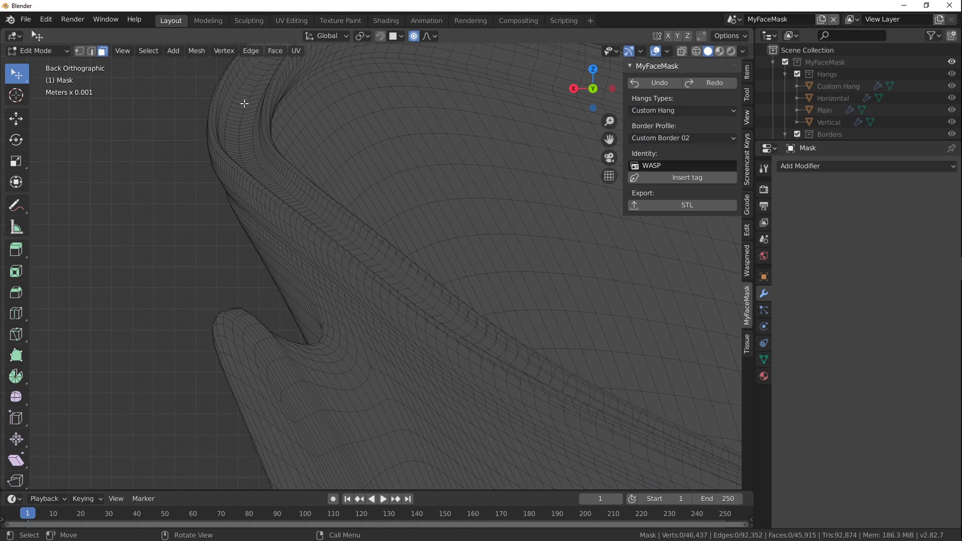
- Examine the Custom Border 02 profile along the mask's rim, inside and close up at the corner
middle_click_drag(257, 141, 448, 228)
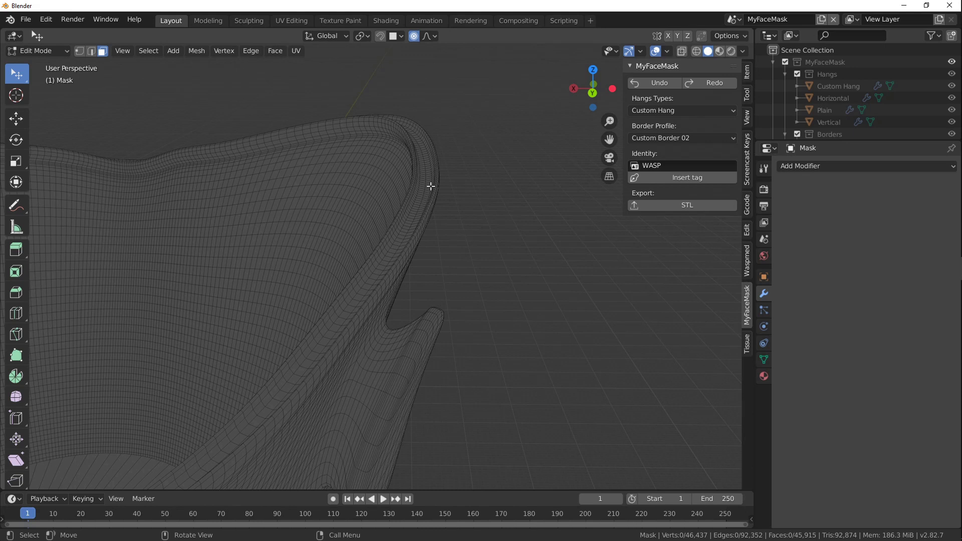
scroll(361, 185, "down", 6)
middle_click_drag(412, 195, 287, 201)
scroll(215, 182, "up", 3)
middle_click_drag(215, 183, 260, 260)
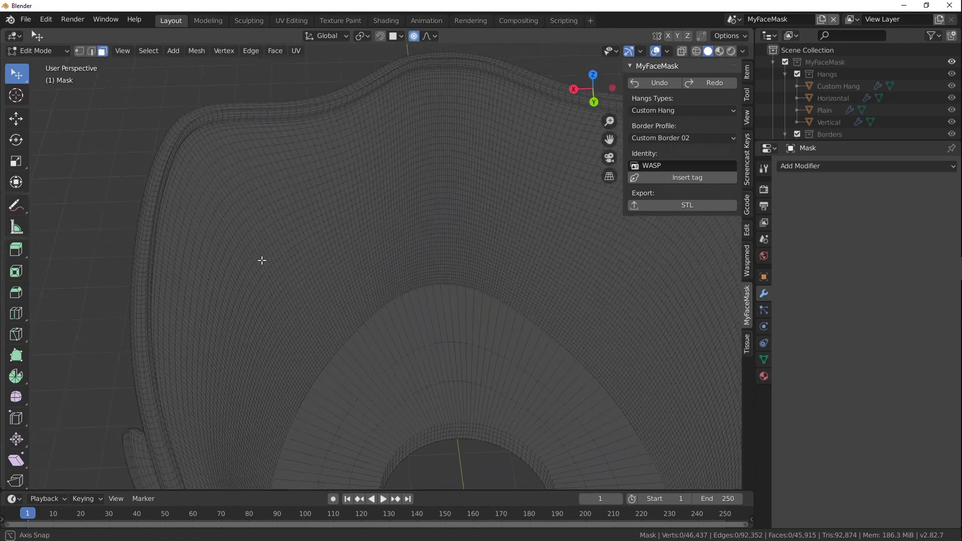
scroll(163, 122, "up", 2)
scroll(392, 240, "up", 4)
middle_click_drag(461, 291, 403, 225)
scroll(421, 218, "up", 2)
scroll(419, 228, "down", 2)
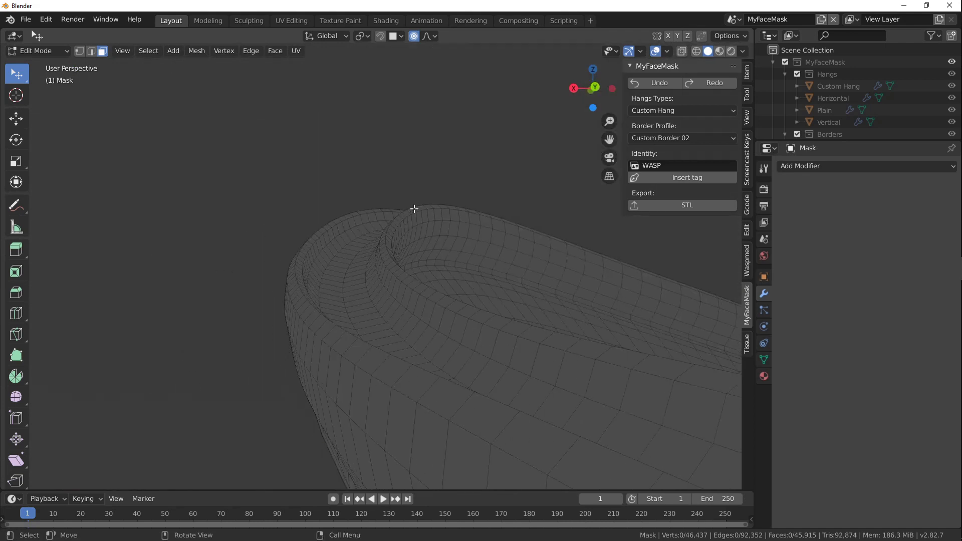
scroll(356, 202, "up", 3)
scroll(356, 206, "down", 2)
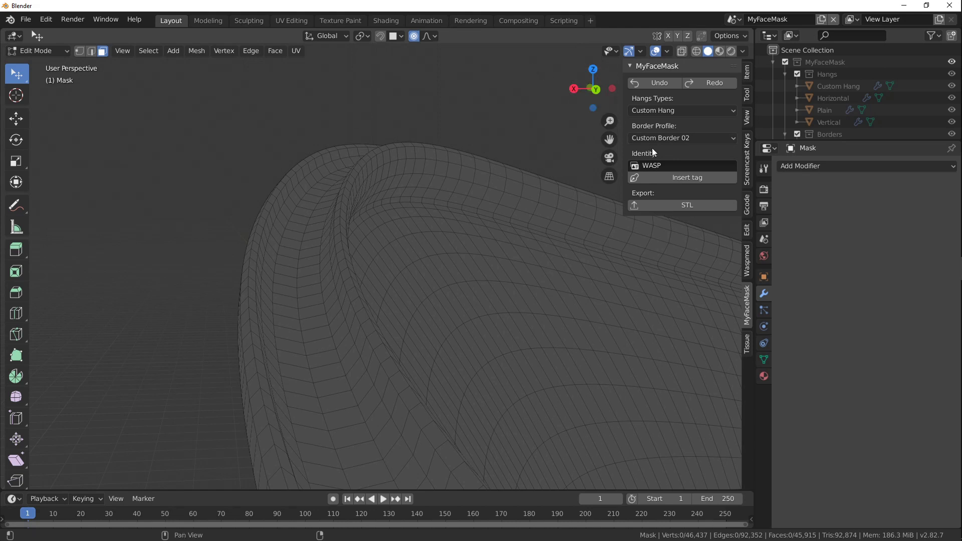
- Try the Smooth M border profile on the mask, and switch it to Seal to inspect the rim corner
left_click(665, 139)
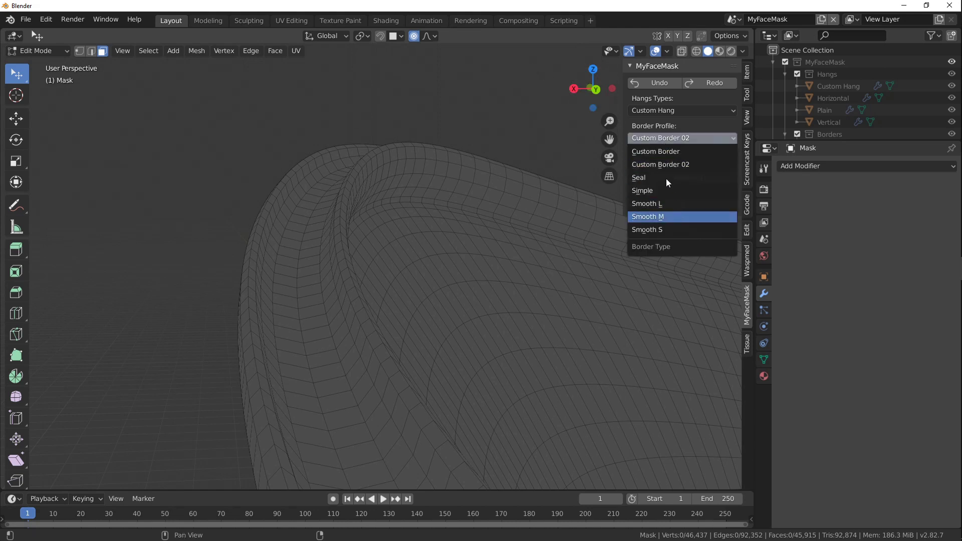
left_click(678, 217)
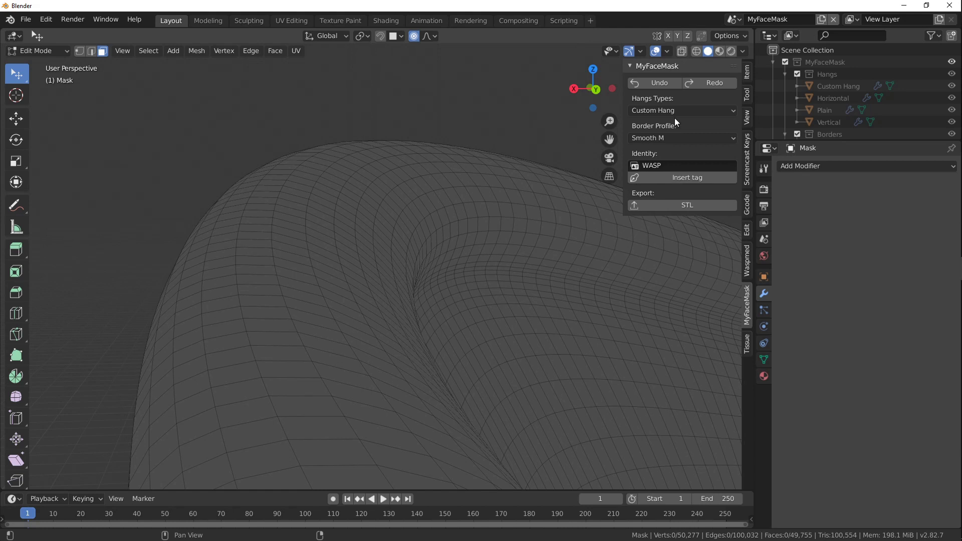
left_click(677, 135)
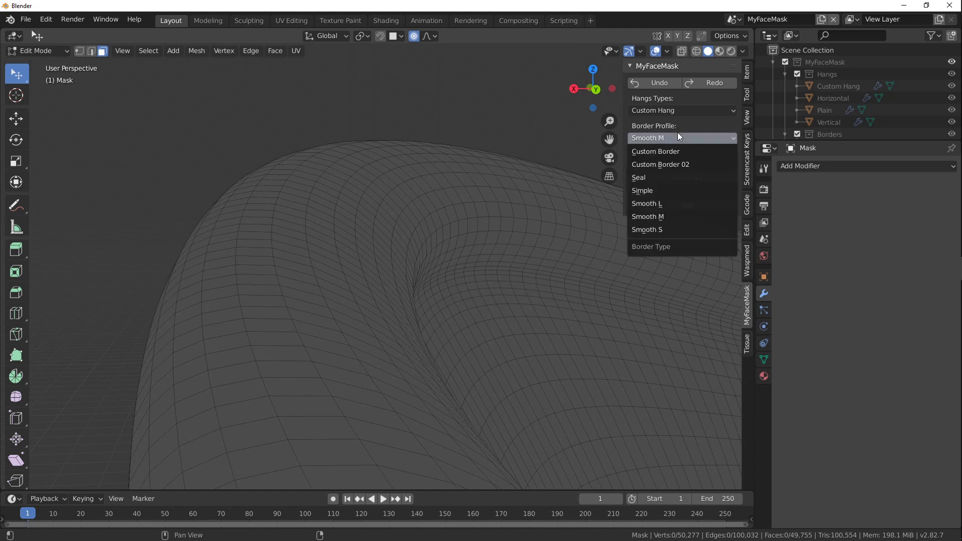
left_click(643, 176)
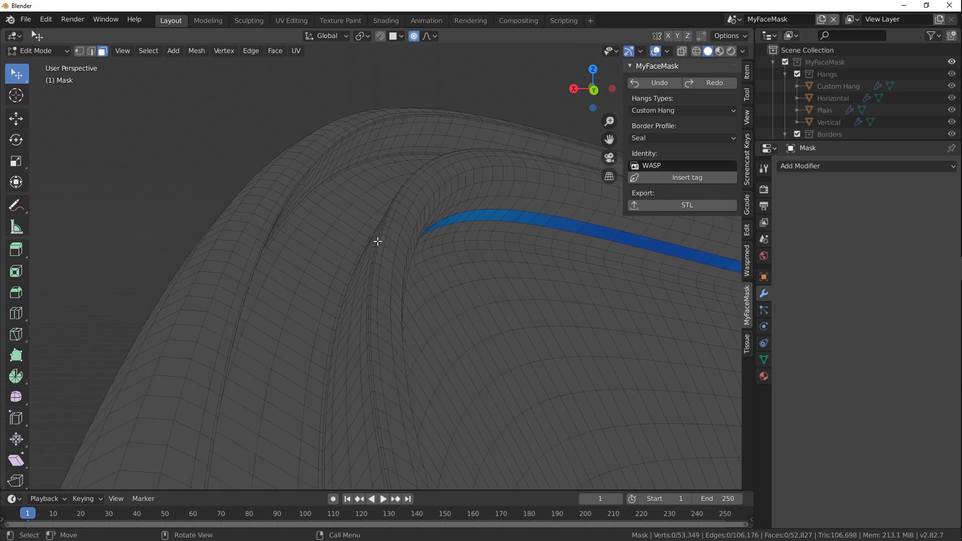
middle_click_drag(378, 241, 408, 205)
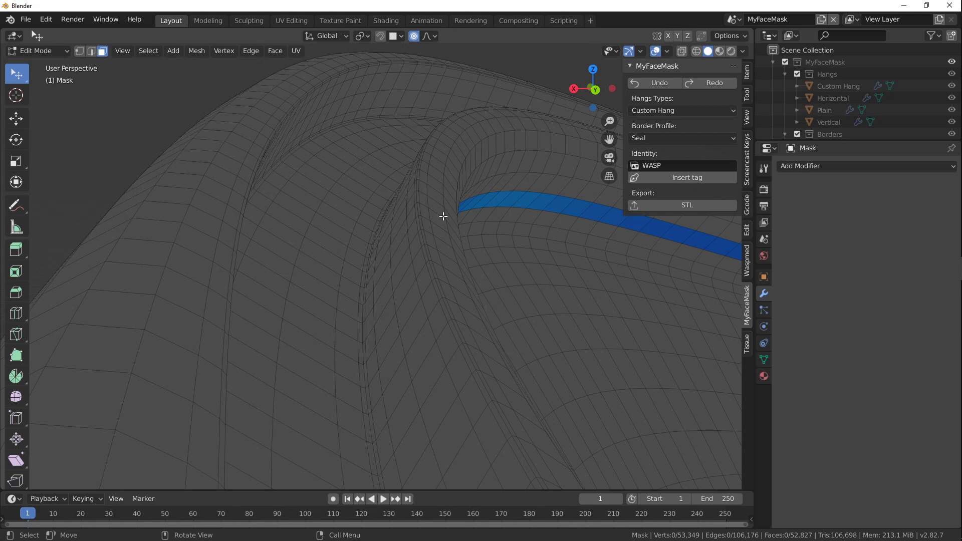
- Leave Edit Mode and examine the seam between the mask body and its filter base from several sides
scroll(443, 216, "down", 5)
mouse_move(425, 217)
middle_mouse_down()
mouse_move(489, 251)
mouse_move(315, 166)
mouse_move(428, 230)
mouse_move(209, 256)
mouse_move(461, 322)
mouse_move(378, 367)
mouse_move(467, 234)
mouse_move(497, 161)
mouse_move(423, 286)
mouse_move(432, 331)
mouse_move(494, 284)
mouse_move(534, 307)
mouse_move(492, 356)
mouse_move(461, 236)
mouse_move(414, 294)
mouse_move(416, 257)
mouse_move(548, 366)
mouse_move(398, 245)
mouse_move(404, 273)
mouse_move(461, 303)
mouse_move(482, 286)
middle_mouse_up()
key("Tab")
scroll(415, 256, "up", 3)
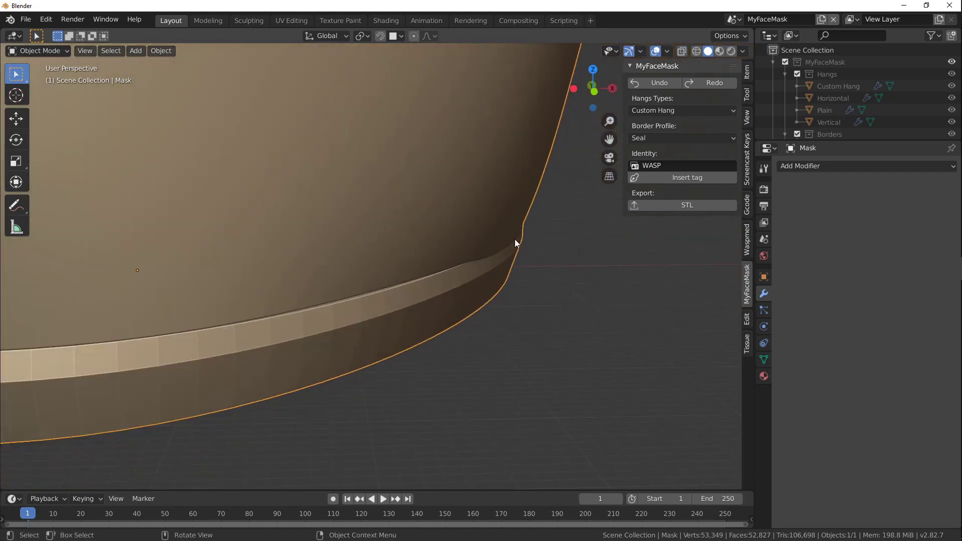
middle_click_drag(509, 232, 358, 269)
scroll(482, 256, "down", 8)
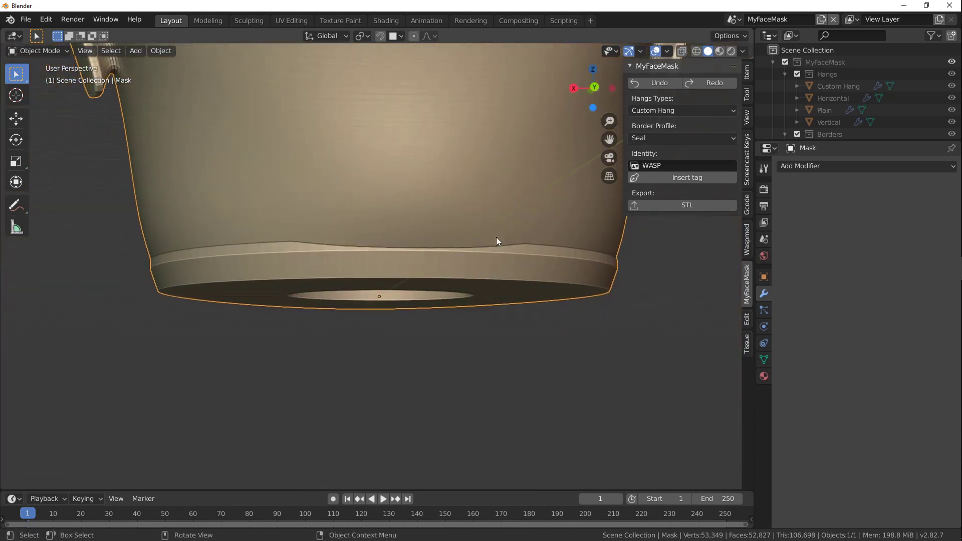
middle_click_drag(467, 240, 473, 264)
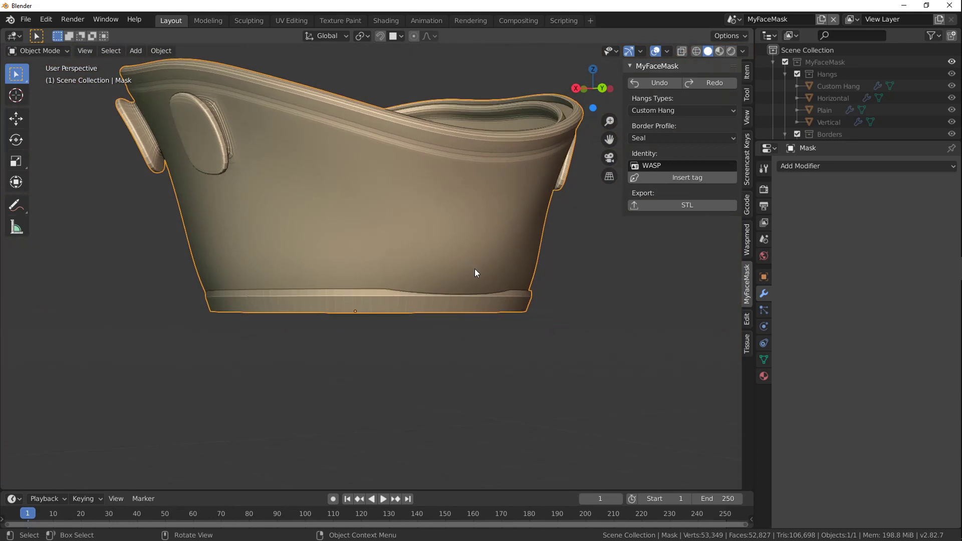
scroll(456, 301, "up", 5)
middle_click_drag(455, 302, 476, 302)
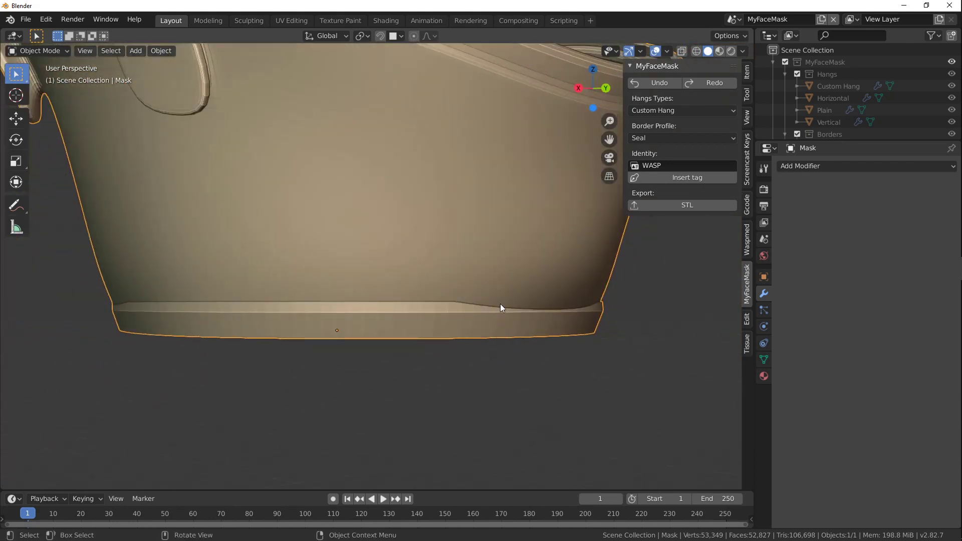
scroll(492, 304, "down", 4)
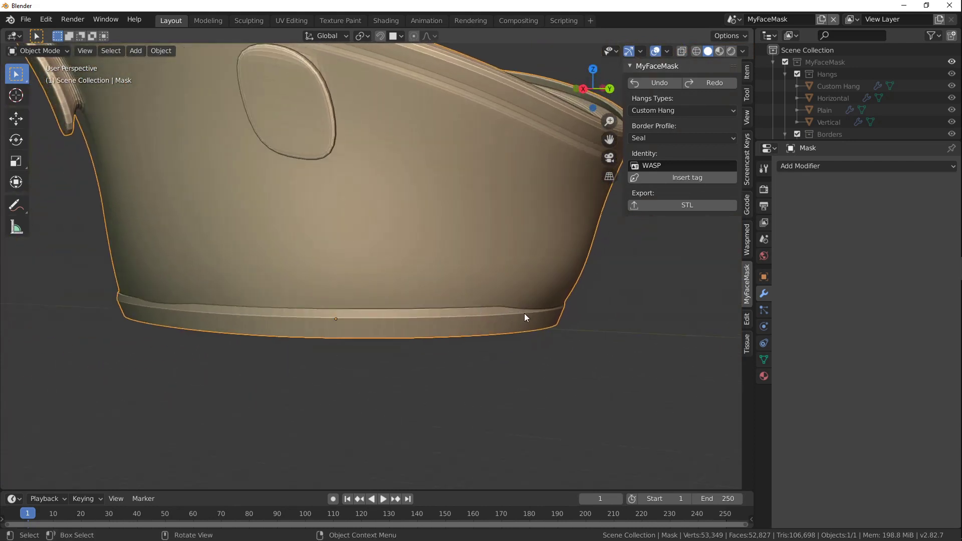
middle_click_drag(544, 299, 503, 314)
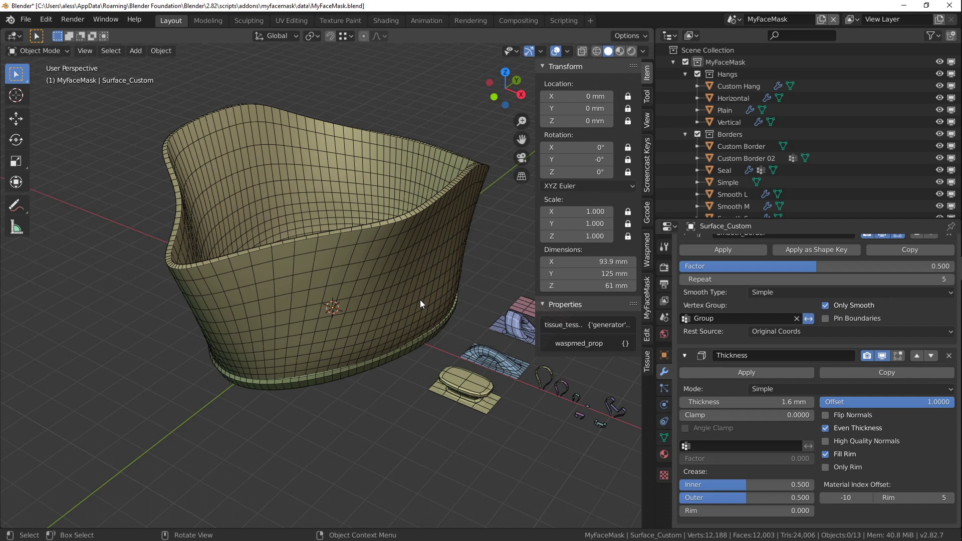
- Try a 3.35 mm thickness in the Thickness modifier of Surface_Custom and inspect the underside of the mask
left_click(242, 132)
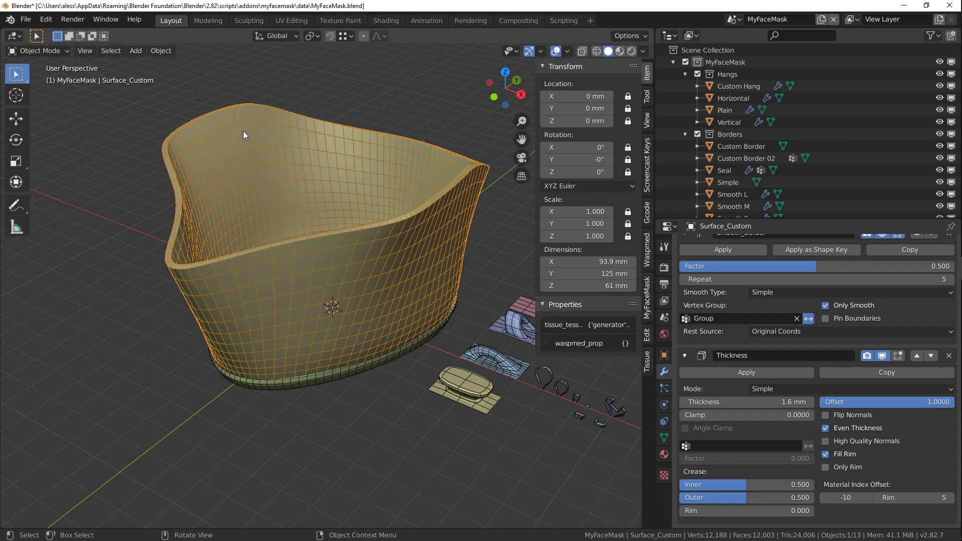
mouse_move(721, 401)
left_mouse_down()
mouse_move(756, 402)
mouse_move(705, 404)
left_mouse_up()
middle_click_drag(322, 387, 372, 246)
middle_click_drag(176, 221, 341, 342)
middle_click_drag(350, 299, 258, 272)
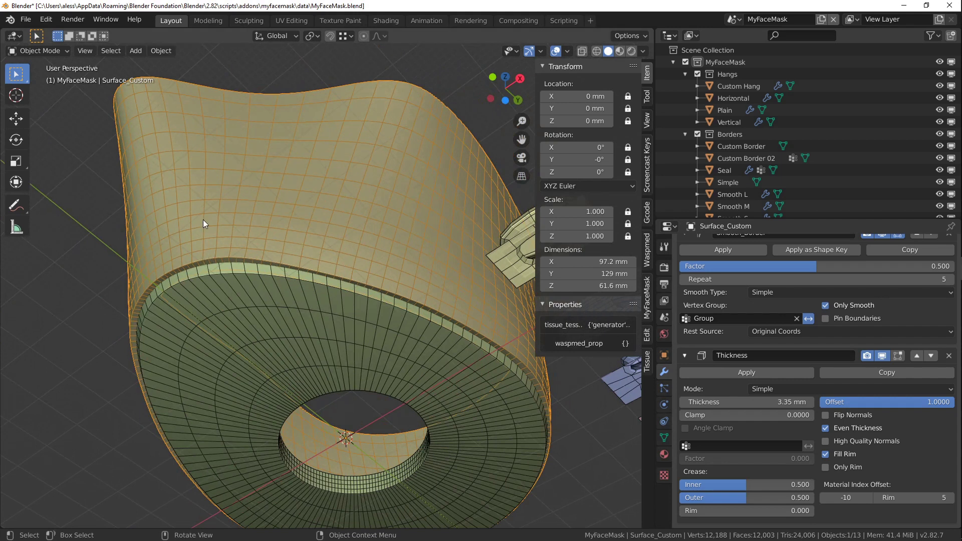
- Set the thickness of the Surface_Custom Thickness modifier to 1.6 mm
left_click(748, 402)
type("1.6")
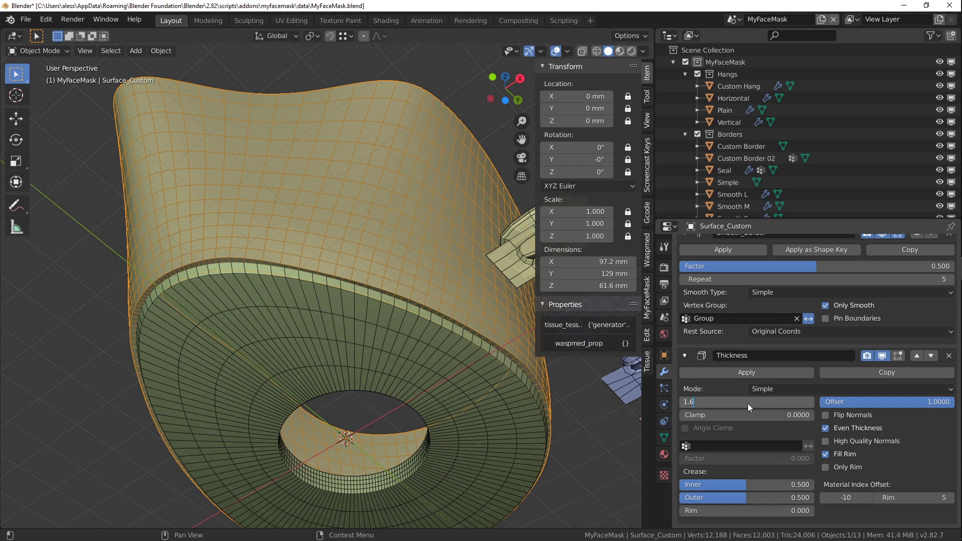
key("Return")
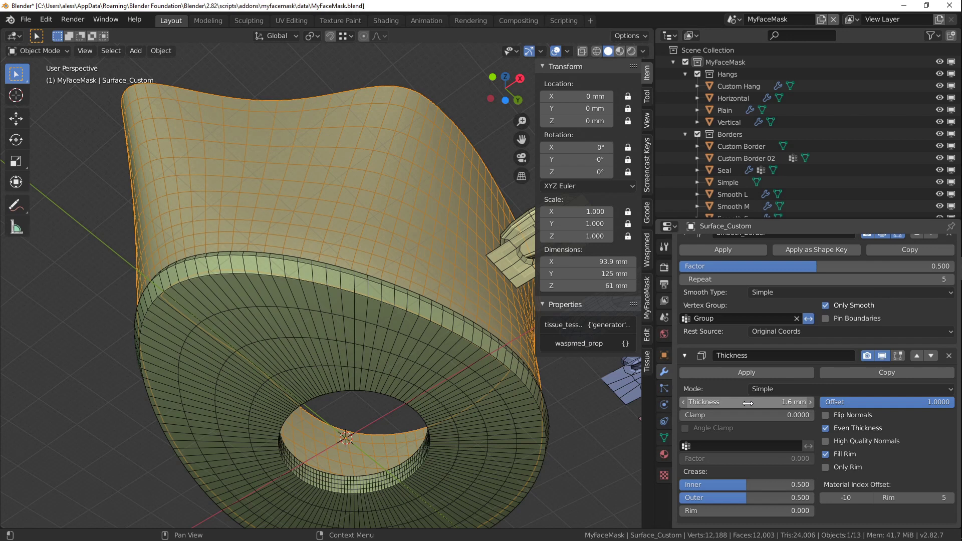
- Examine where the Surface_Custom wall meets the Filter_Custom base, selecting each object and finishing with Filter_Custom selected
middle_click_drag(300, 273, 190, 280)
left_click(105, 235)
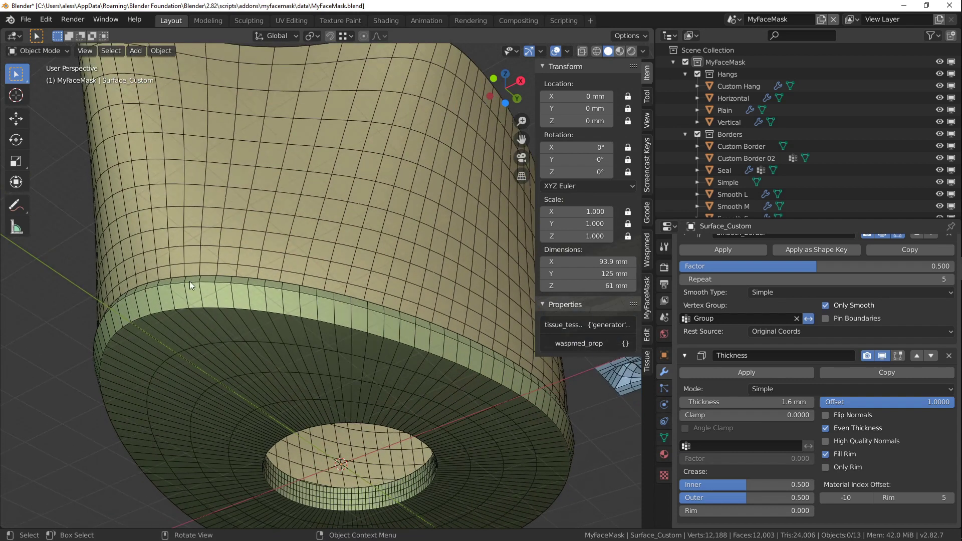
left_click(189, 280)
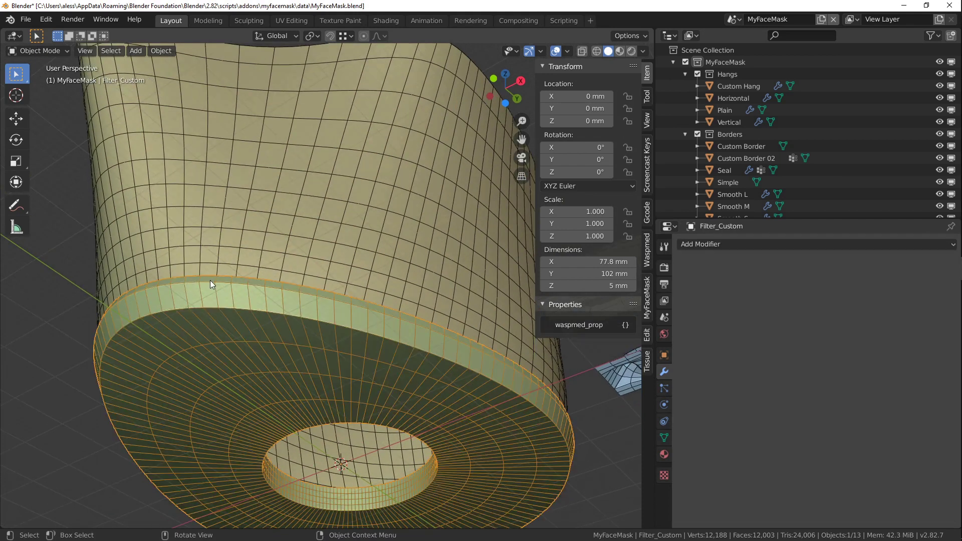
left_click(238, 232)
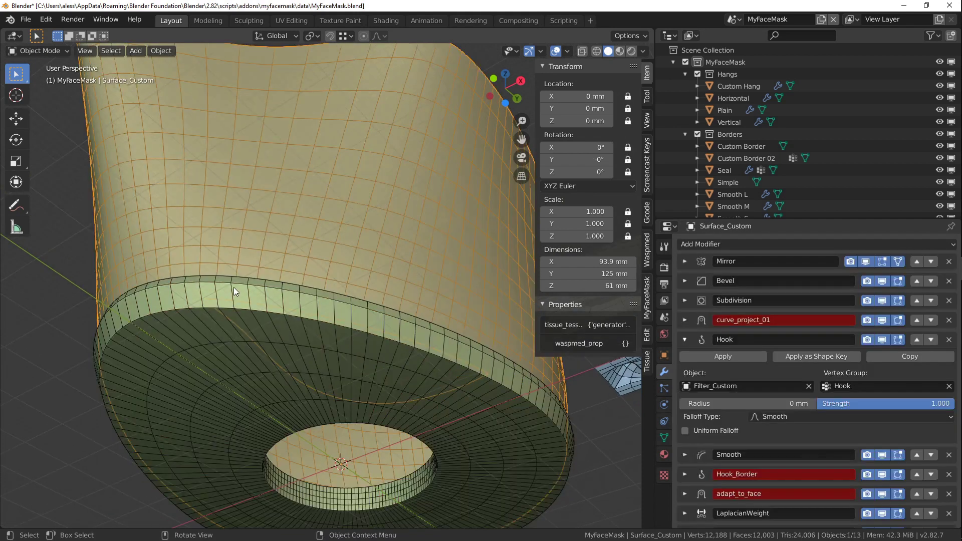
left_click(196, 282)
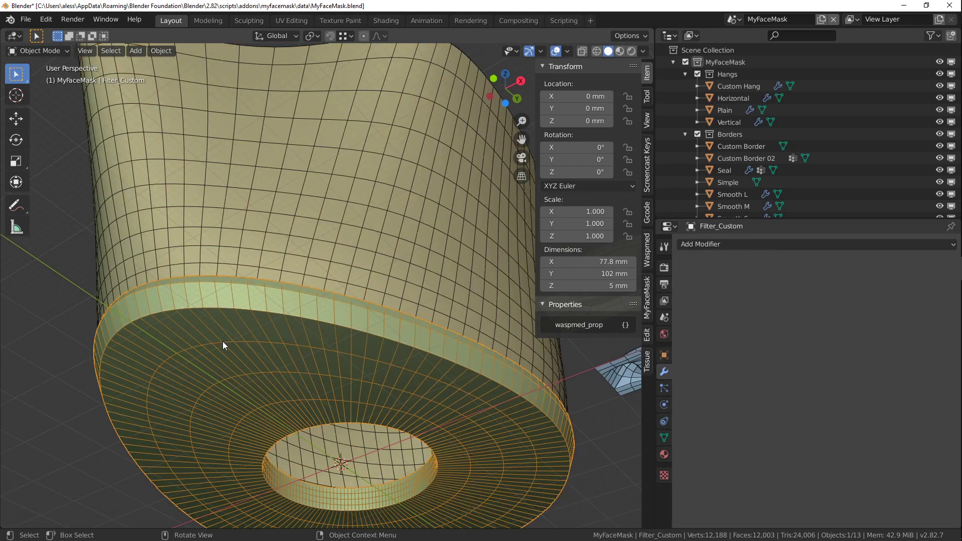
middle_click_drag(264, 350, 311, 331)
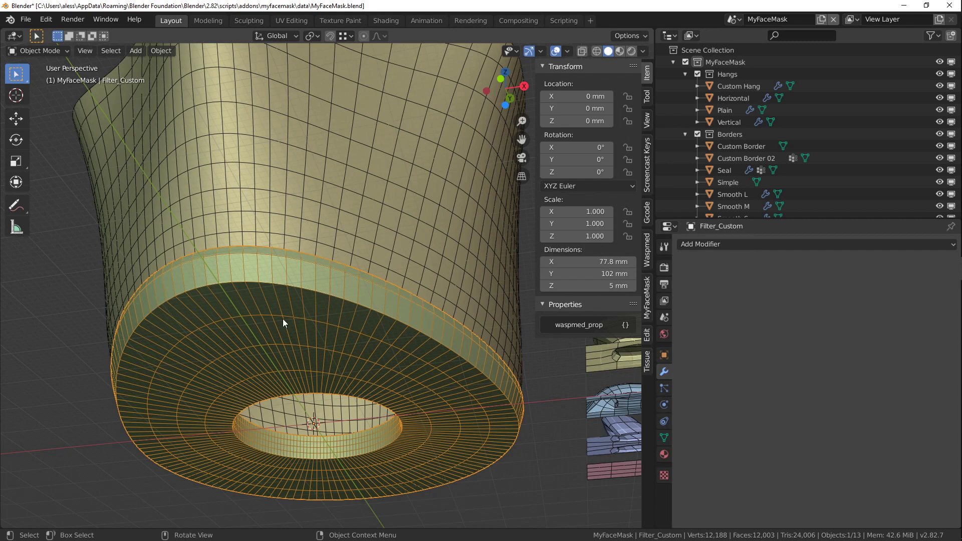
middle_click_drag(308, 337, 285, 319)
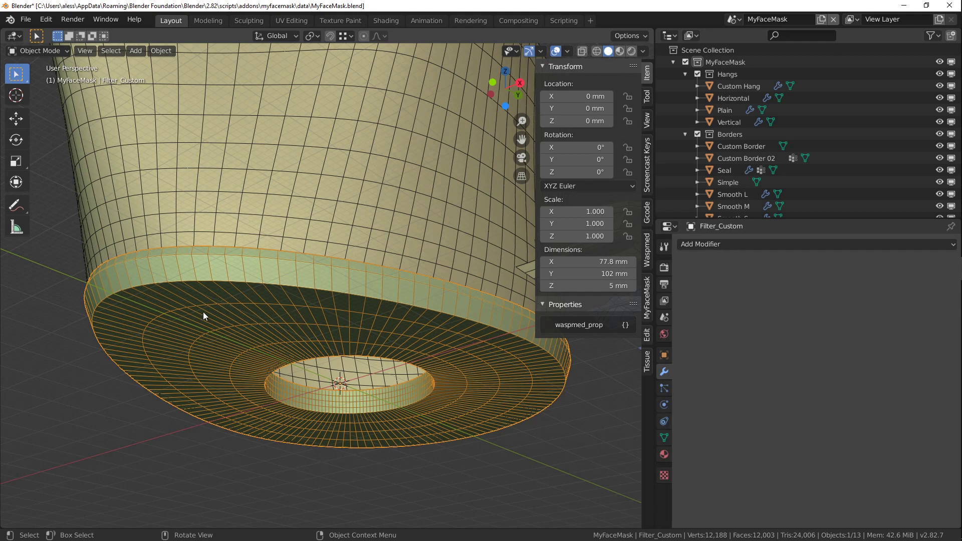
middle_click_drag(218, 302, 223, 343)
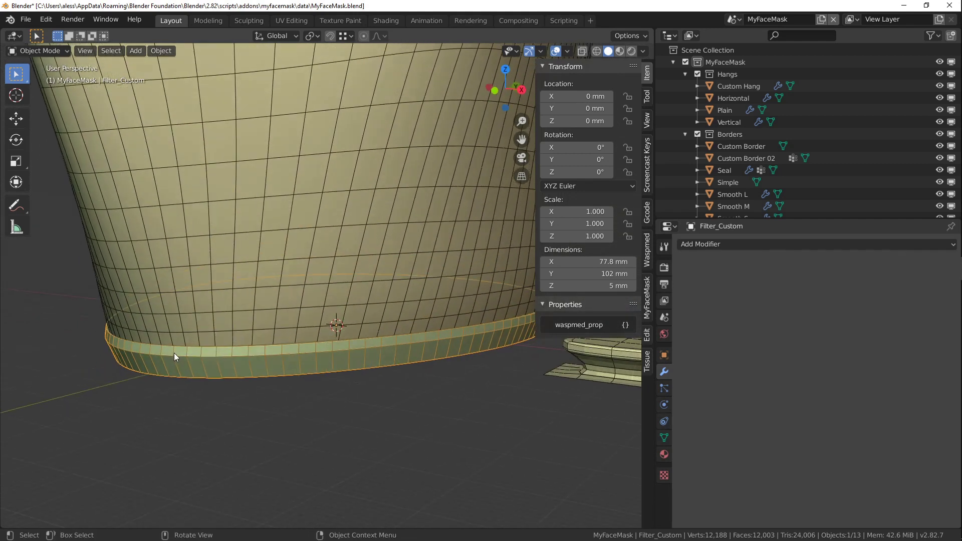
- Select the upper ring of side faces on Filter_Custom in Edit Mode with face selection
key("Tab")
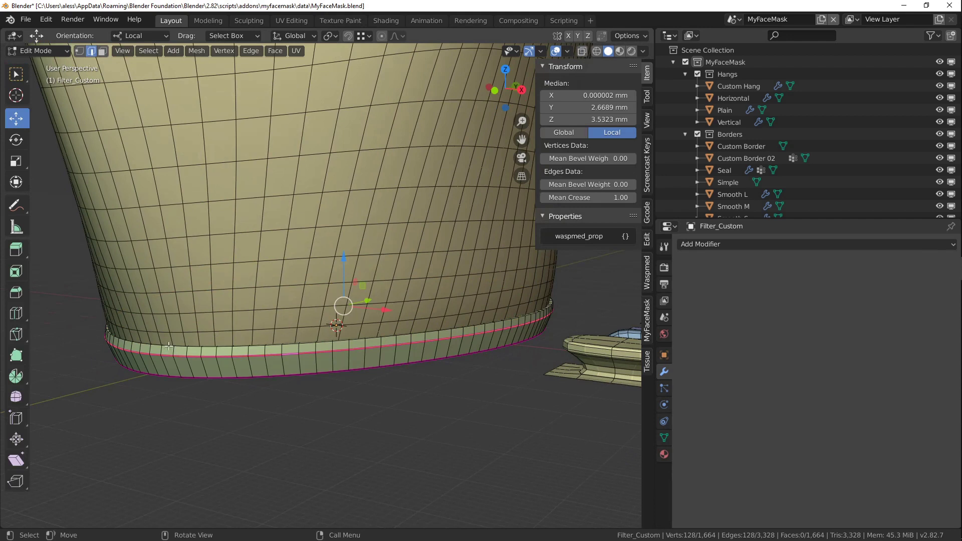
key("3")
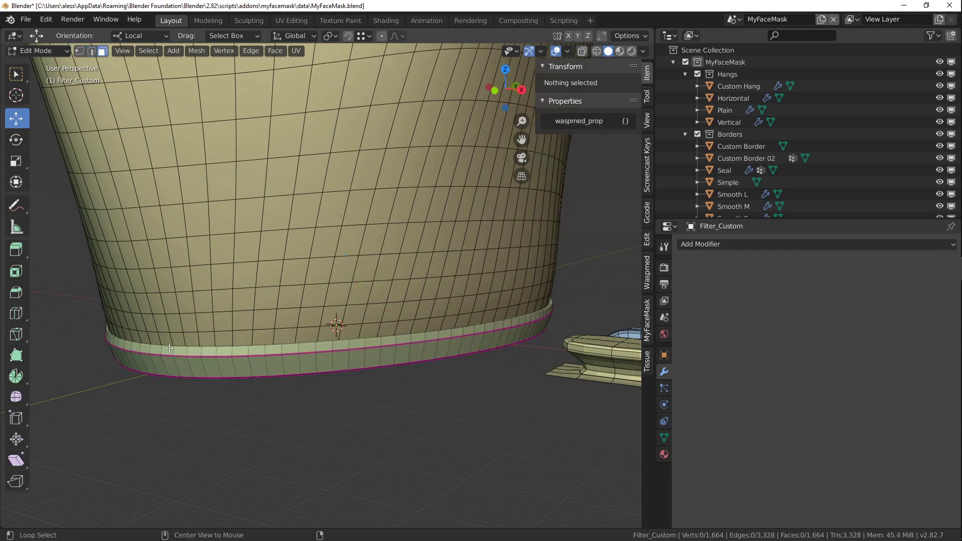
left_click(174, 352, "alt")
middle_click_drag(174, 352, 209, 367)
- Try Shrink/Fatten on the selected ring of Filter_Custom faces and return to Object Mode
key("alt+s")
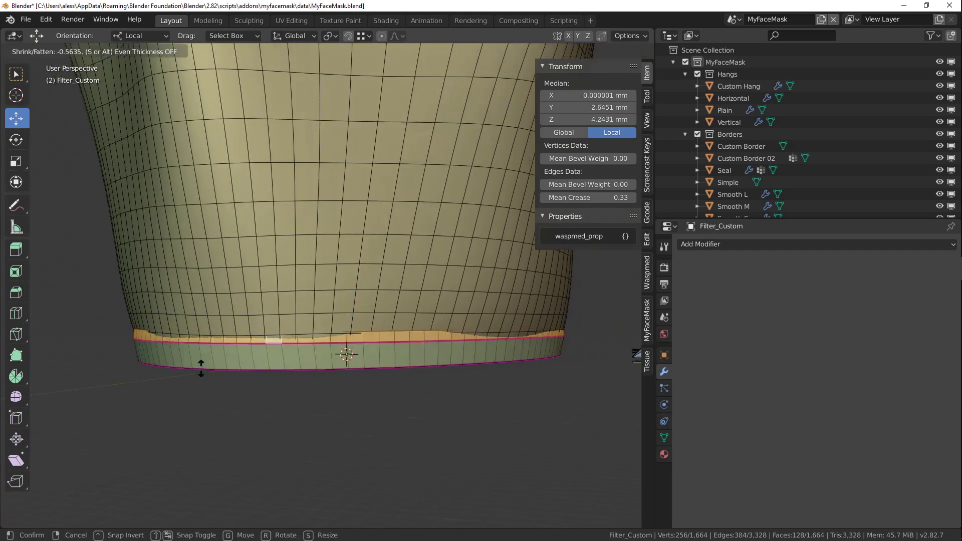
left_click(205, 348)
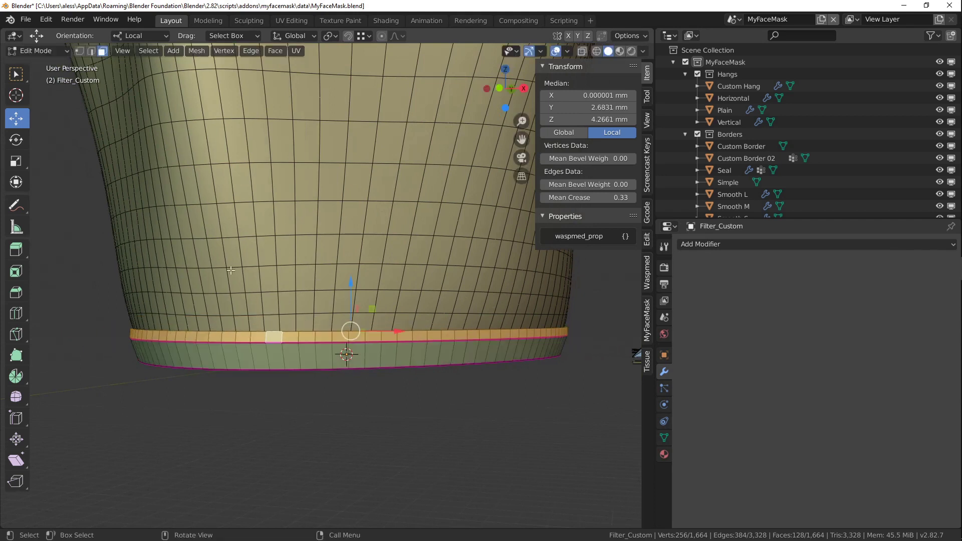
middle_click_drag(234, 257, 254, 287)
key("Tab")
- Add a Displace modifier to Filter_Custom and view its effect on the base edge
scroll(283, 305, "up", 3)
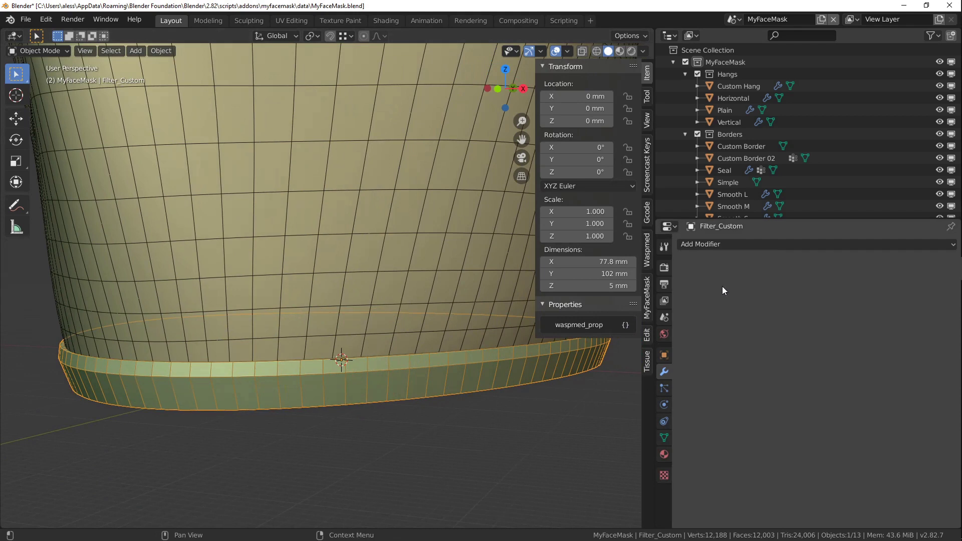
left_click(719, 246)
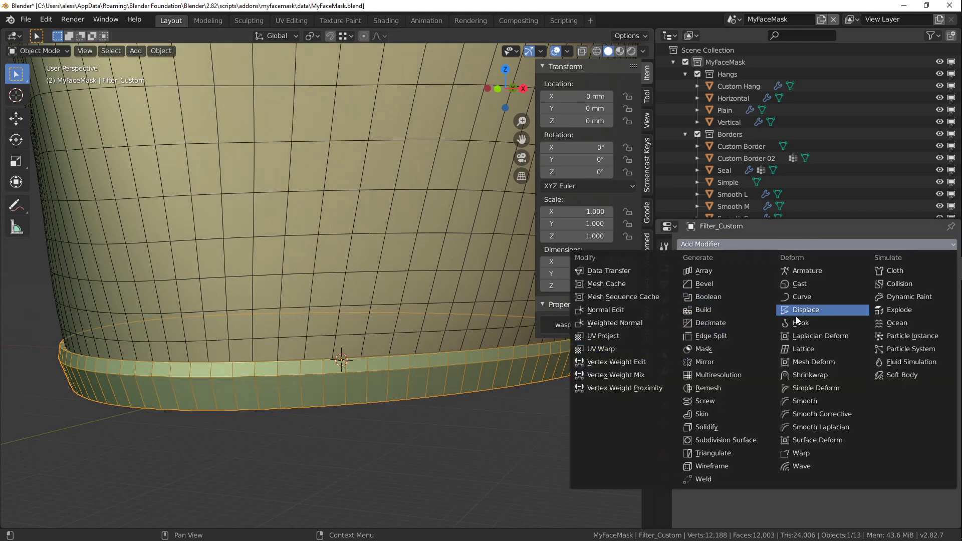
left_click(809, 309)
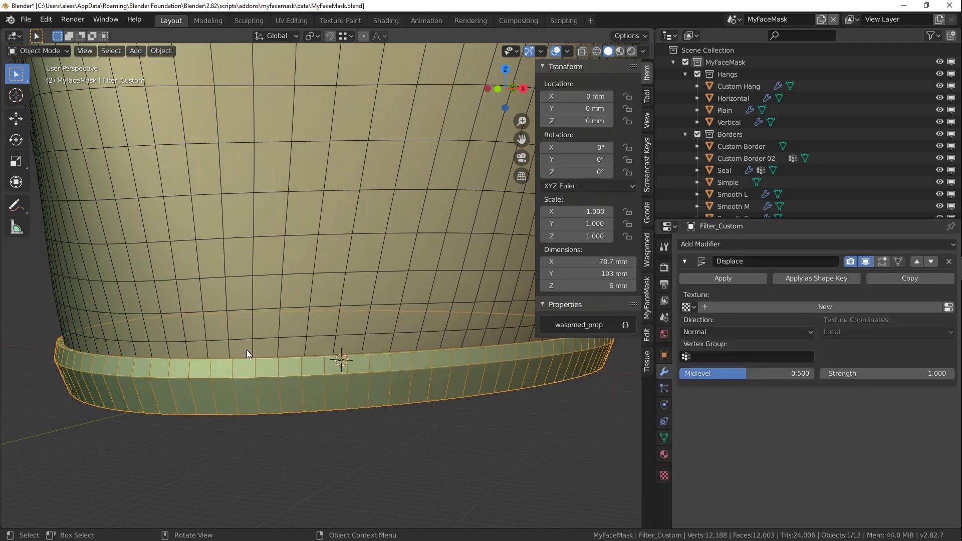
scroll(172, 296, "down", 1)
middle_click_drag(173, 333, 241, 353, "shift")
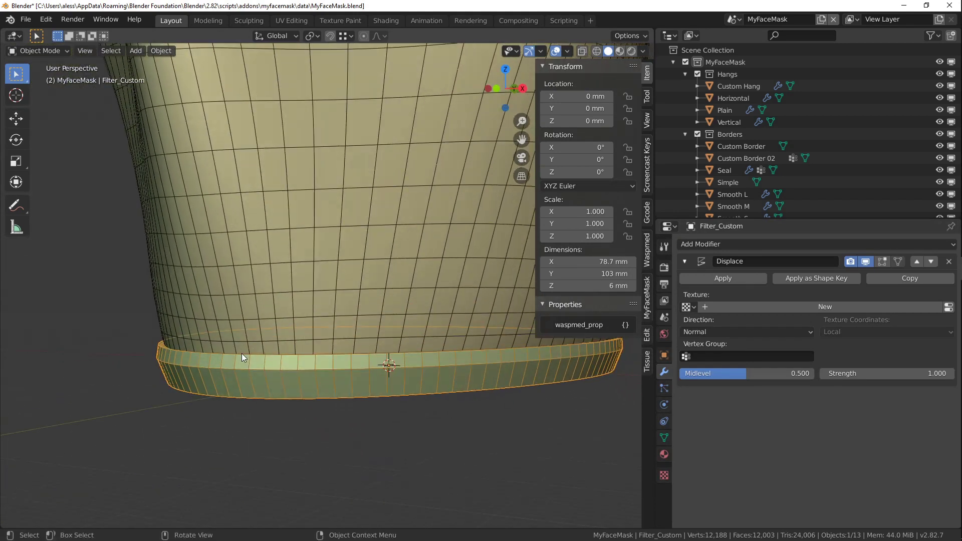
- Assign the selected upper ring of Filter_Custom faces to a new vertex group named Disp
key("Tab")
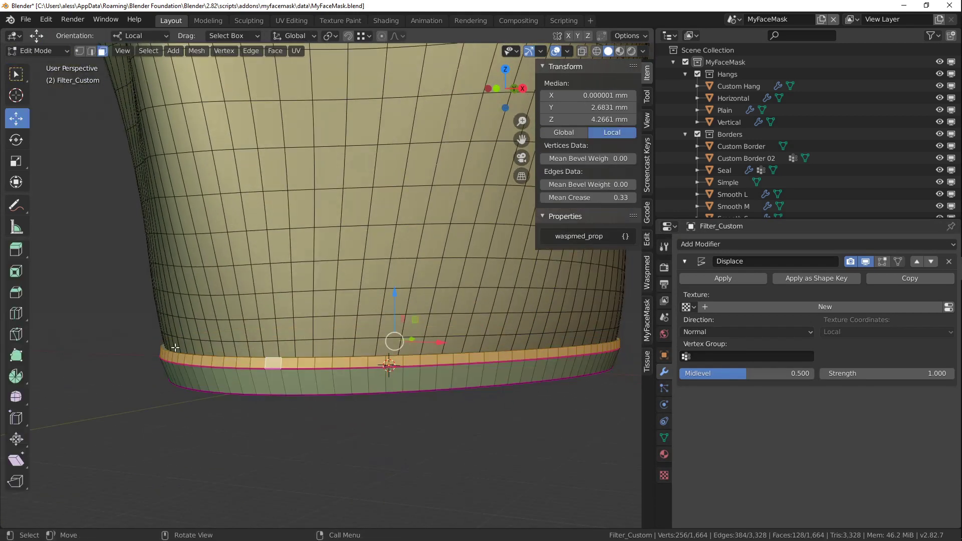
left_click(661, 436)
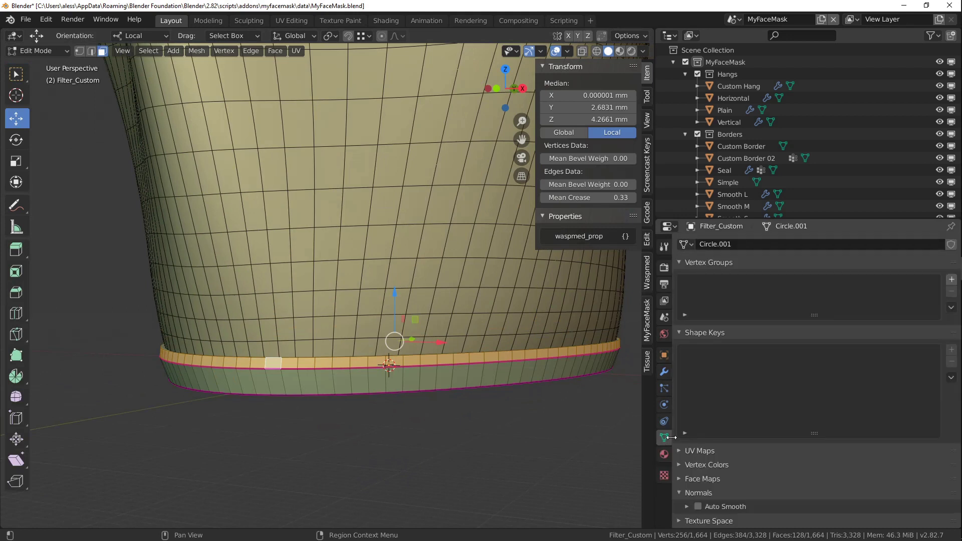
left_click(951, 280)
left_click(713, 353)
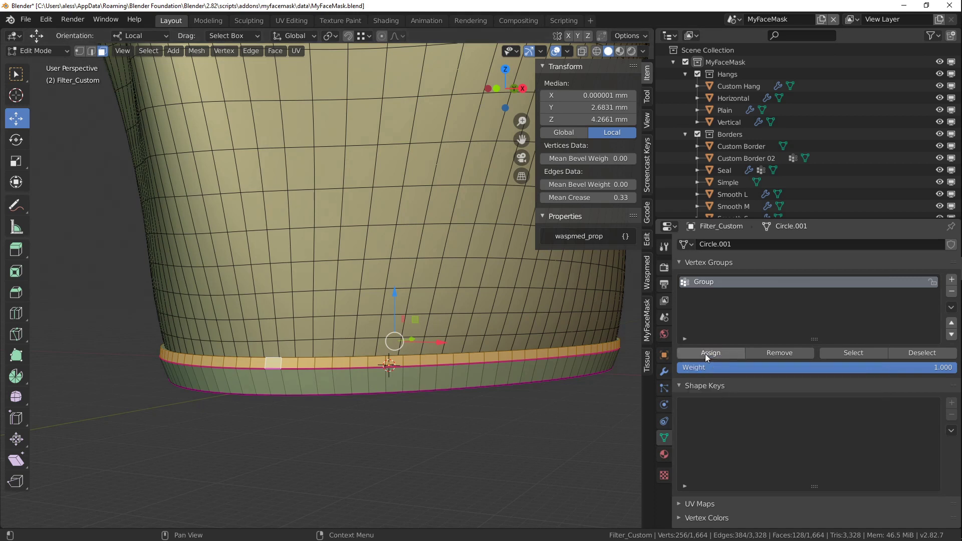
double_click(719, 281)
type("Disp")
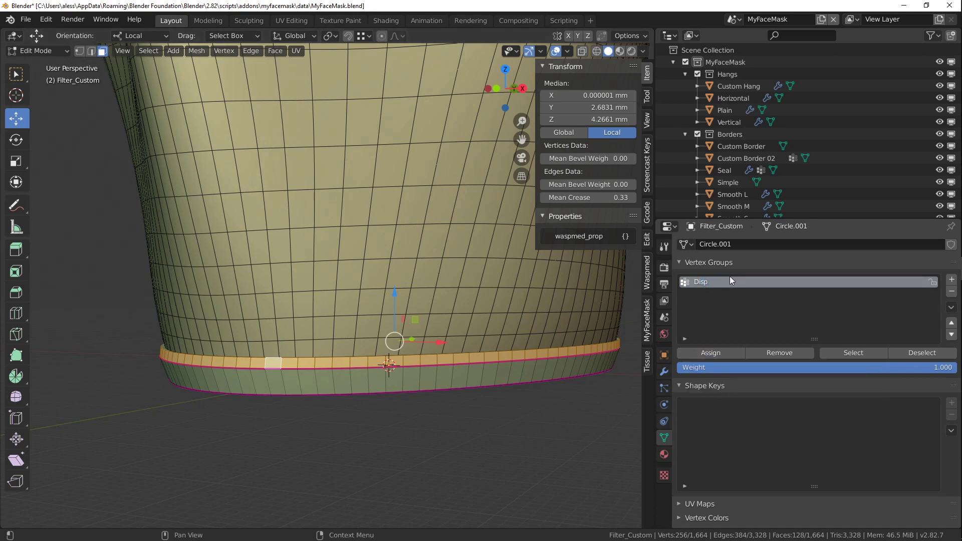
key("Return")
key("Tab")
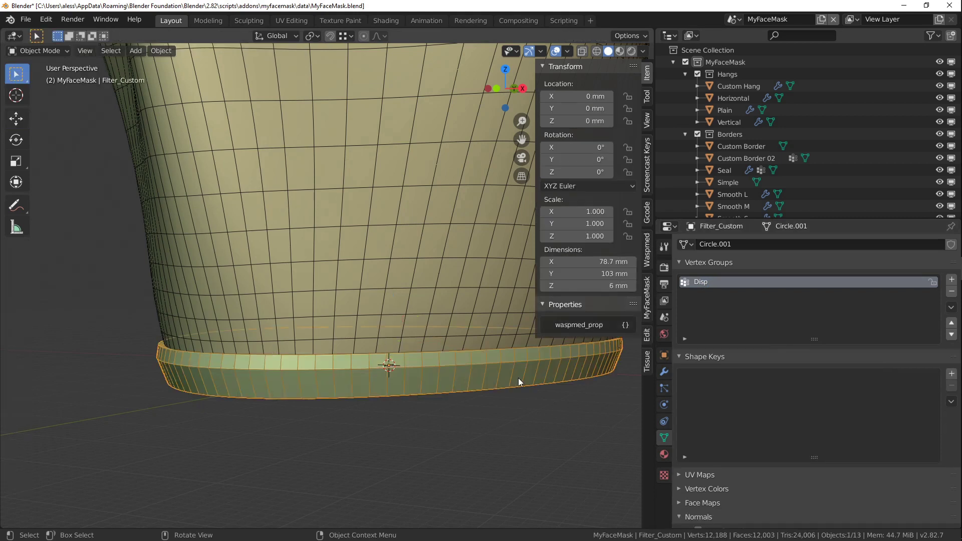
- Limit the Displace modifier on Filter_Custom to the Disp vertex group and set its midlevel to 0
left_click(663, 371)
left_click(728, 356)
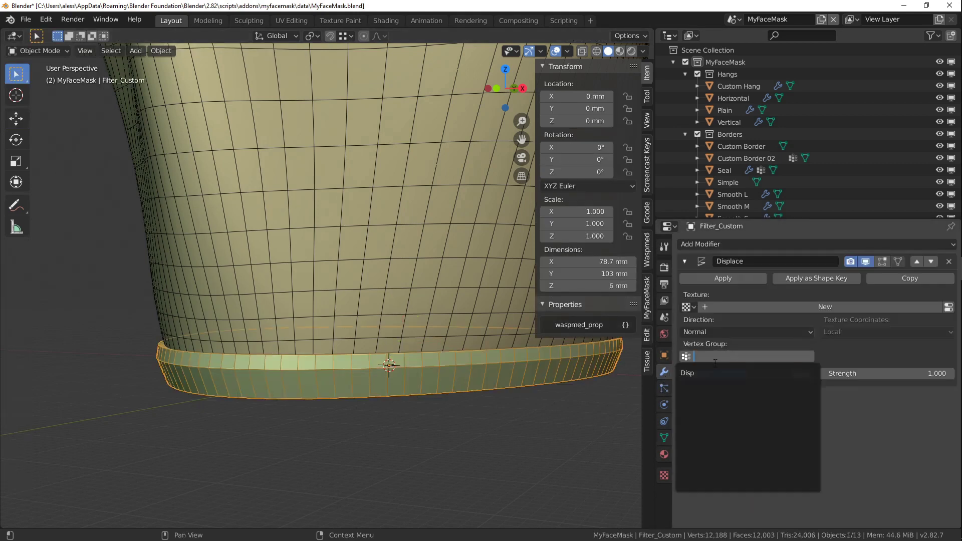
left_click(716, 365)
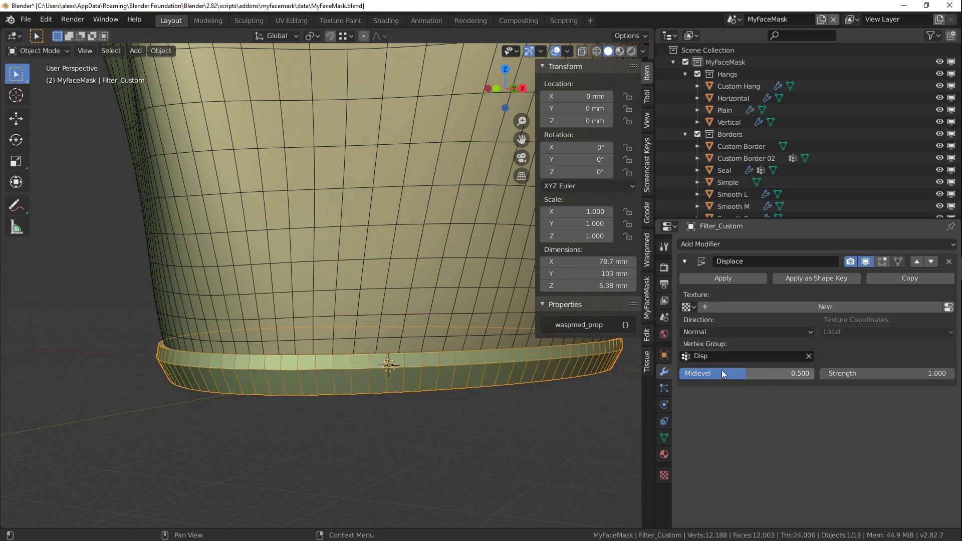
key("BackSpace")
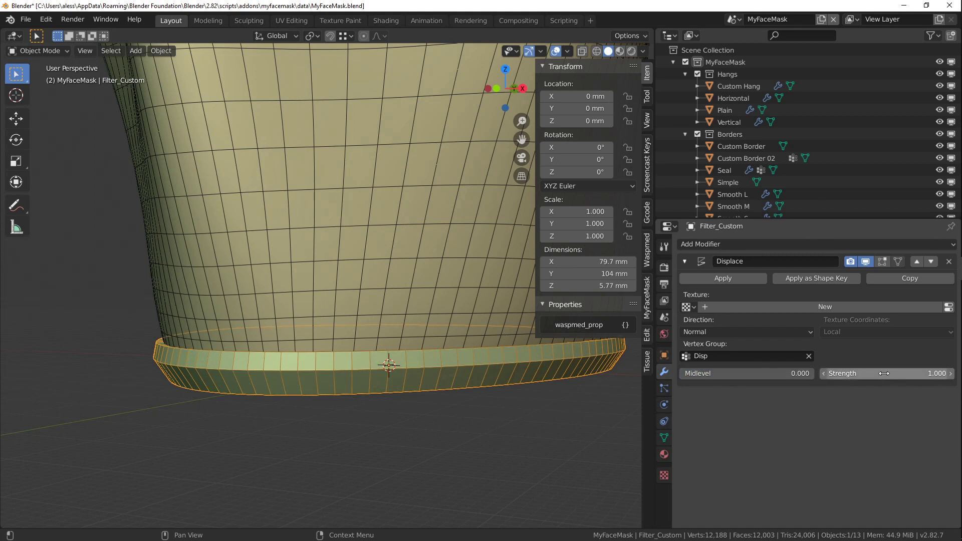
- Adjust the Displace strength to 1.8 and turn off the modifier's display in the viewport
left_click_drag(865, 379, 889, 373)
middle_click_drag(431, 375, 216, 322)
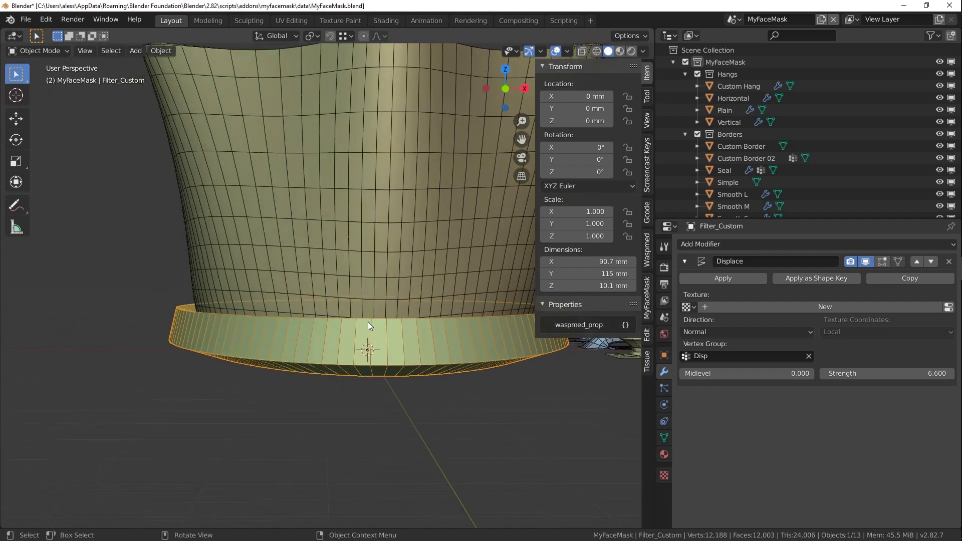
left_click_drag(887, 373, 842, 373)
middle_click_drag(528, 299, 373, 334)
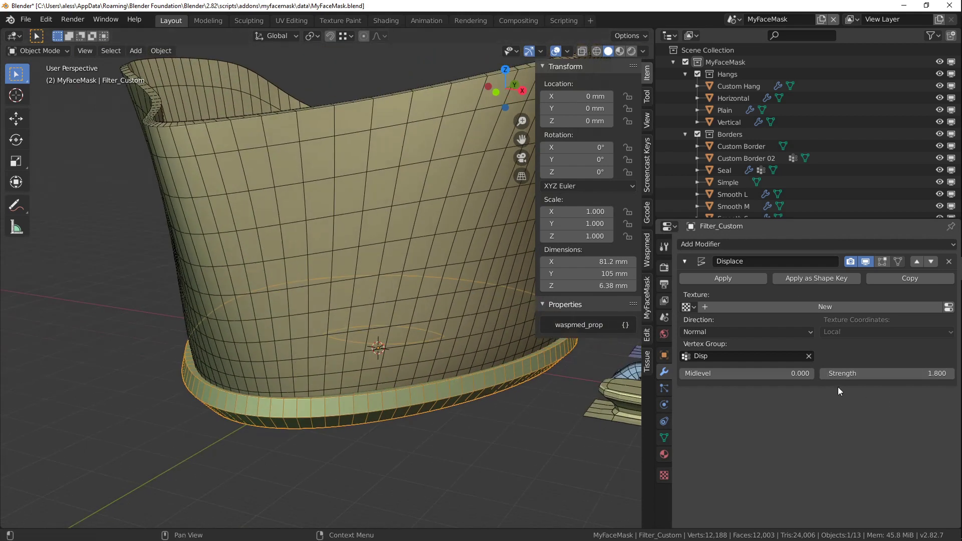
left_click(865, 262)
middle_click_drag(326, 308, 308, 327)
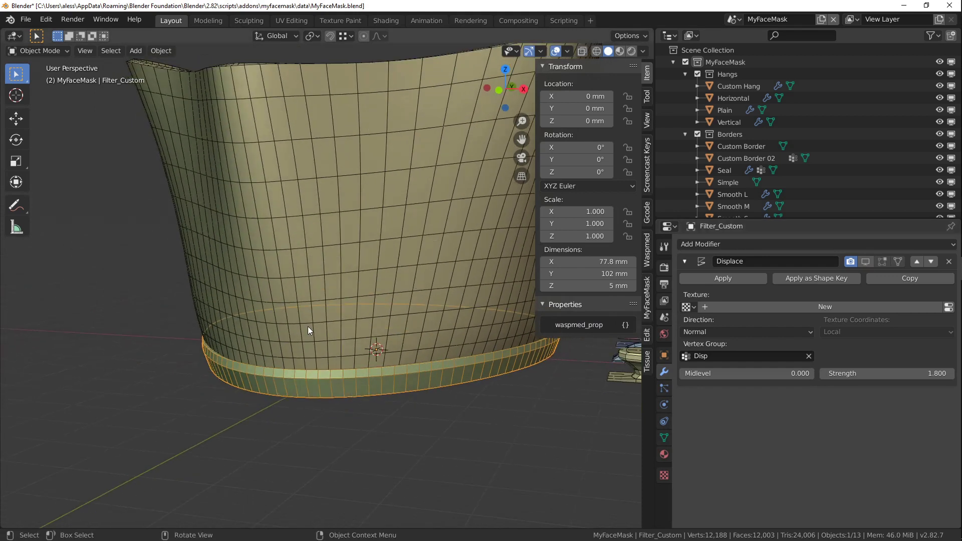
- Add a mesh plane at the origin and scale it to about 148 mm square, extending beyond the mask base
key("shift+a")
mouse_move(303, 313)
left_click(357, 315)
scroll(358, 323, "down", 4)
middle_click_drag(354, 329, 348, 377)
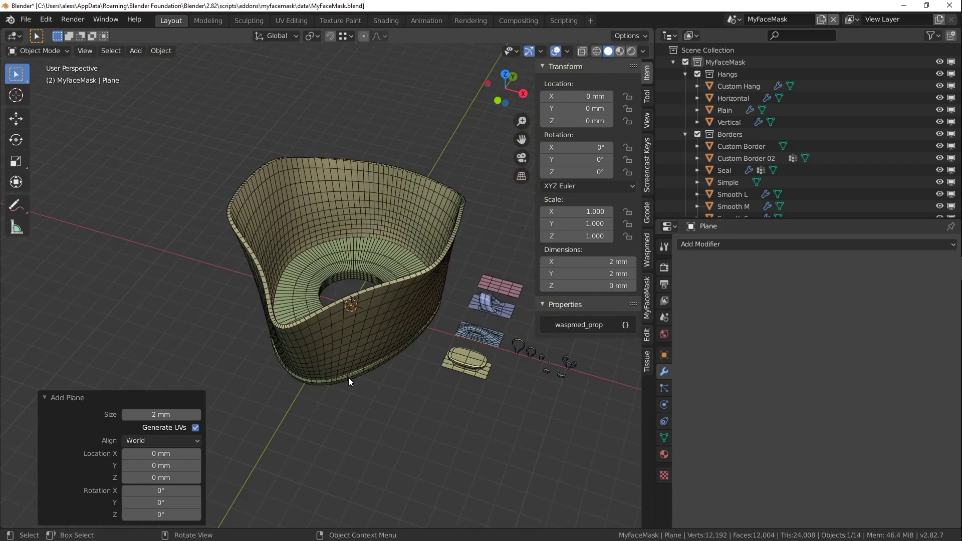
key("s")
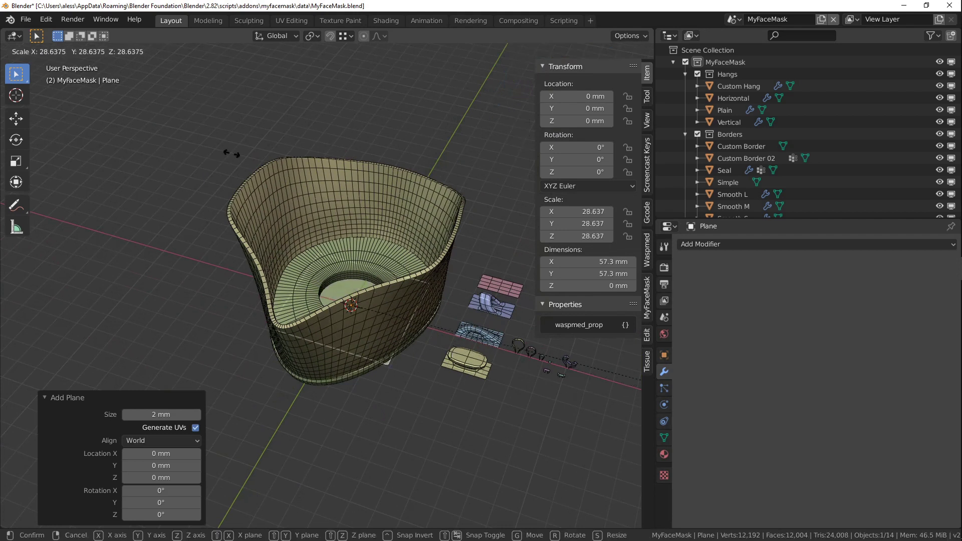
left_click(423, 278)
middle_click_drag(422, 278, 345, 329)
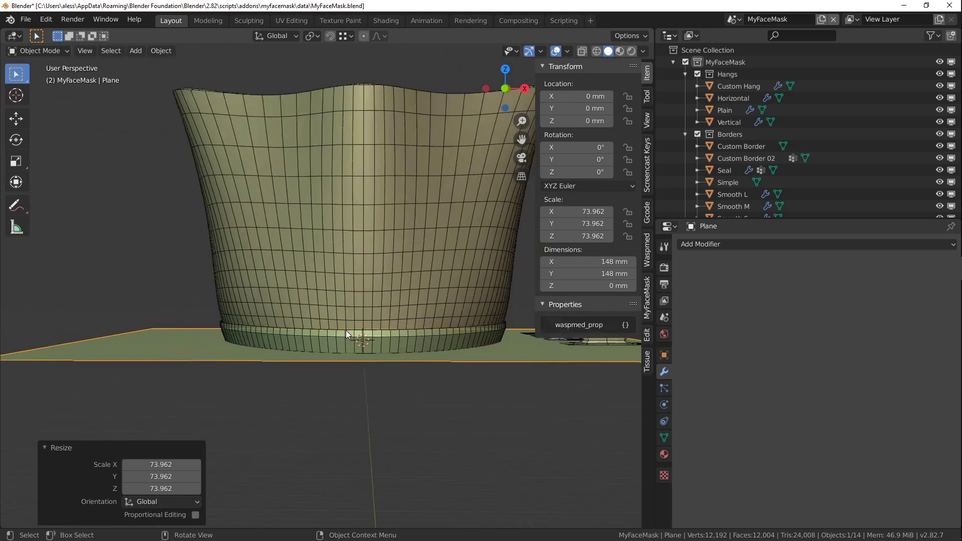
- Move the plane 5 mm up along the Z axis to the top of the filter base
scroll(366, 357, "up", 3)
scroll(362, 366, "up", 1)
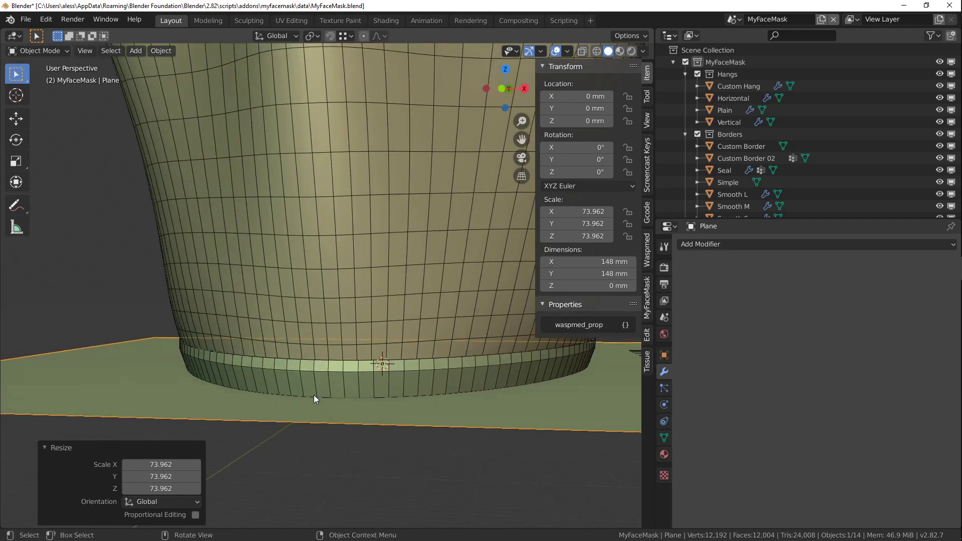
key("g")
key("z")
left_click(314, 359)
- Parent the plane to Filter_Custom using the Object parent type
middle_click_drag(373, 364, 314, 348)
scroll(357, 359, "down", 2)
left_click_drag(735, 220, 735, 473)
scroll(761, 367, "down", 10)
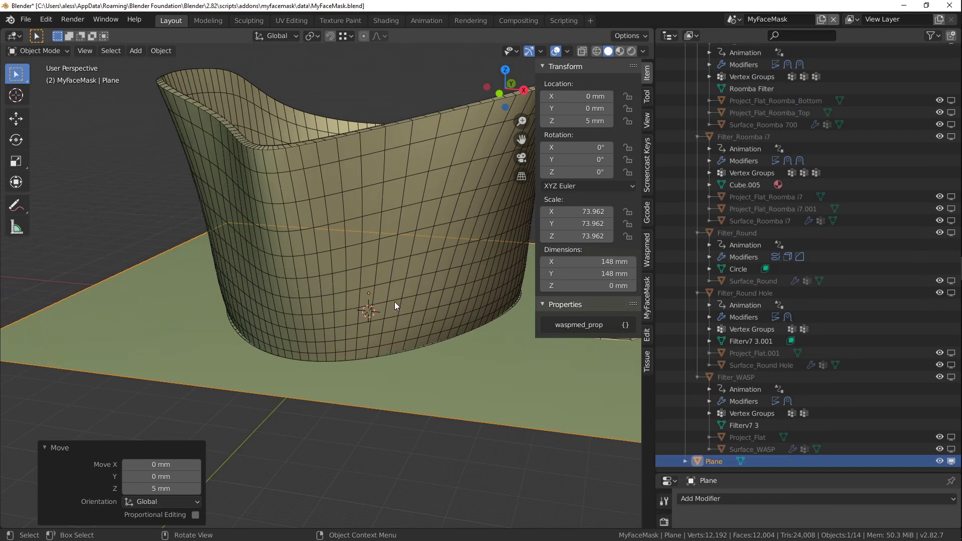
middle_click_drag(395, 303, 287, 276)
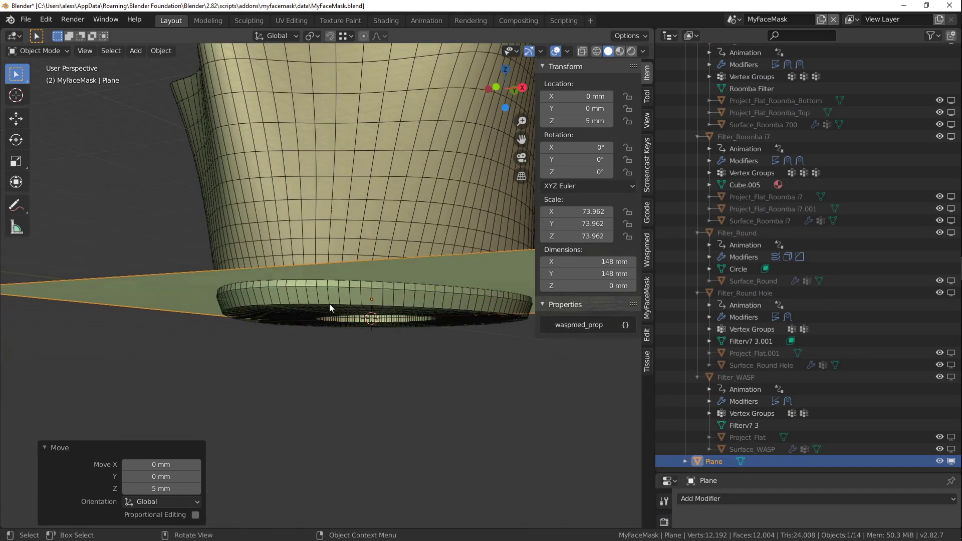
middle_click_drag(348, 303, 345, 302)
left_click(343, 299, "shift")
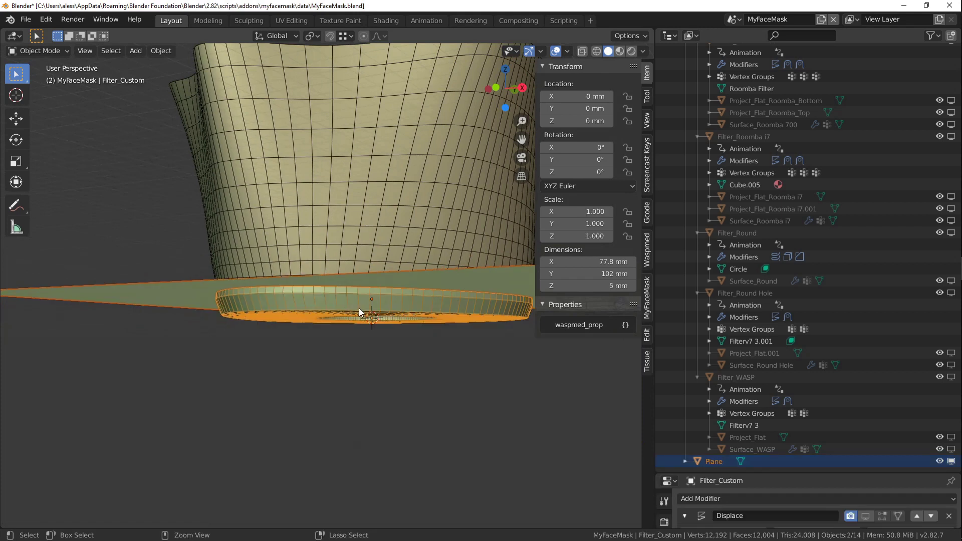
key("ctrl+p")
left_click(359, 308)
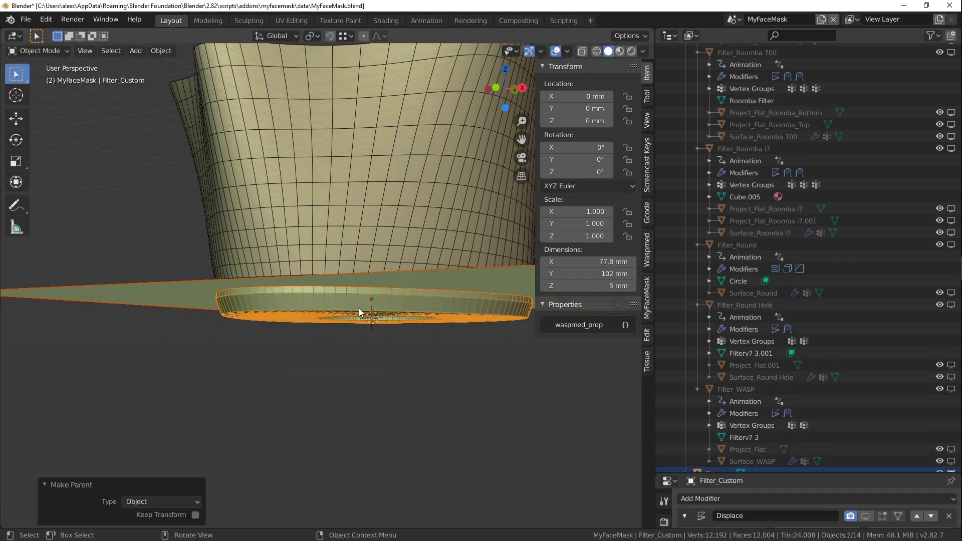
- Move the plane into the Filters collection and disable it in viewports
left_click(236, 336)
left_click(191, 291)
middle_click_drag(212, 272, 248, 264)
scroll(248, 264, "down", 2)
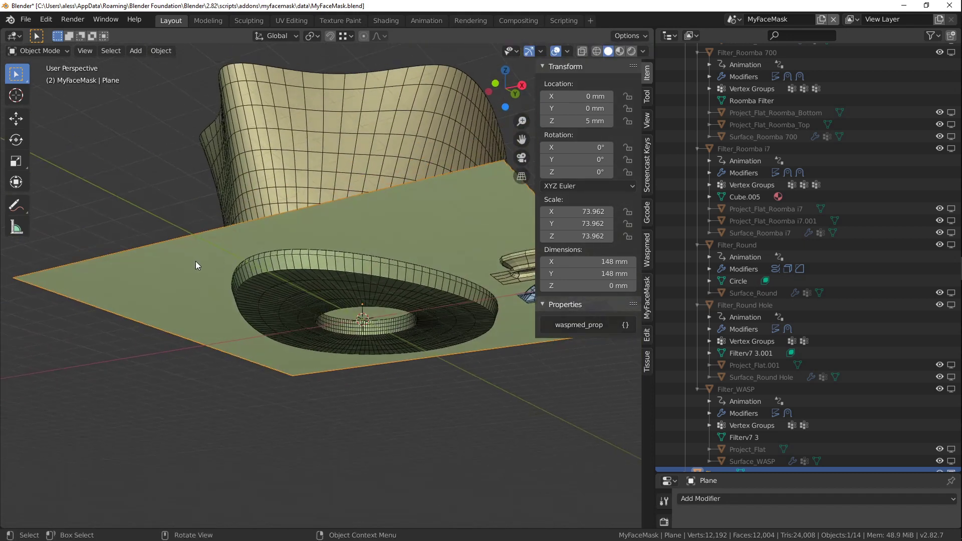
scroll(792, 342, "down", 1)
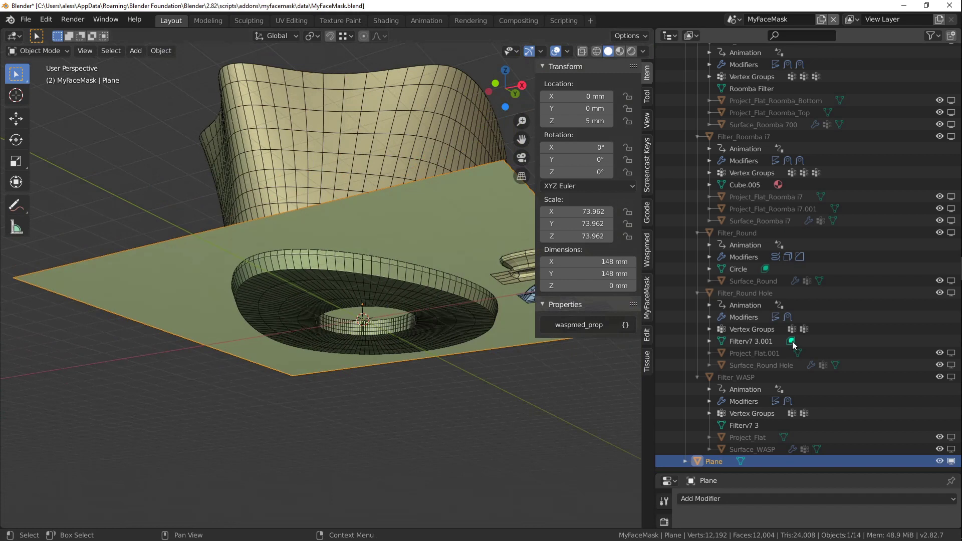
scroll(789, 347, "up", 15)
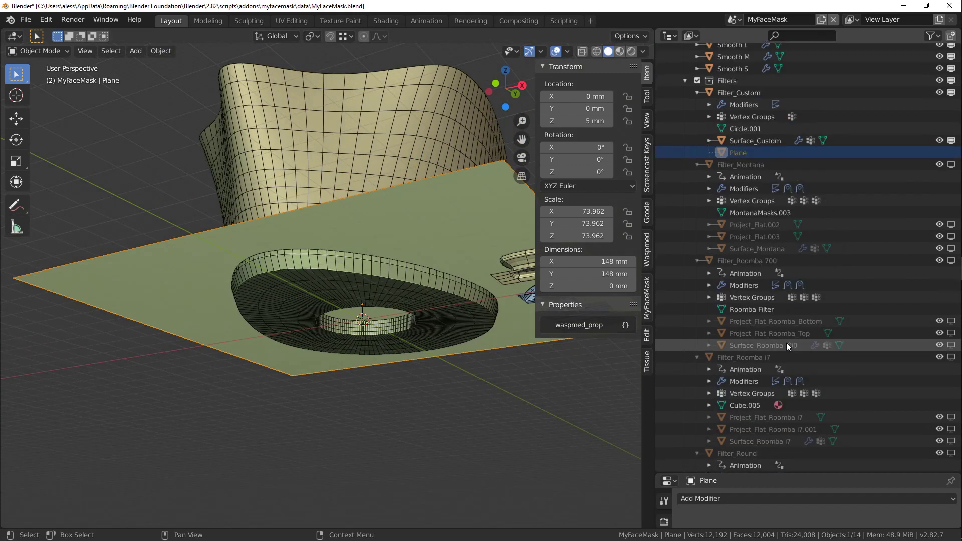
scroll(278, 230, "down", 1)
key("m")
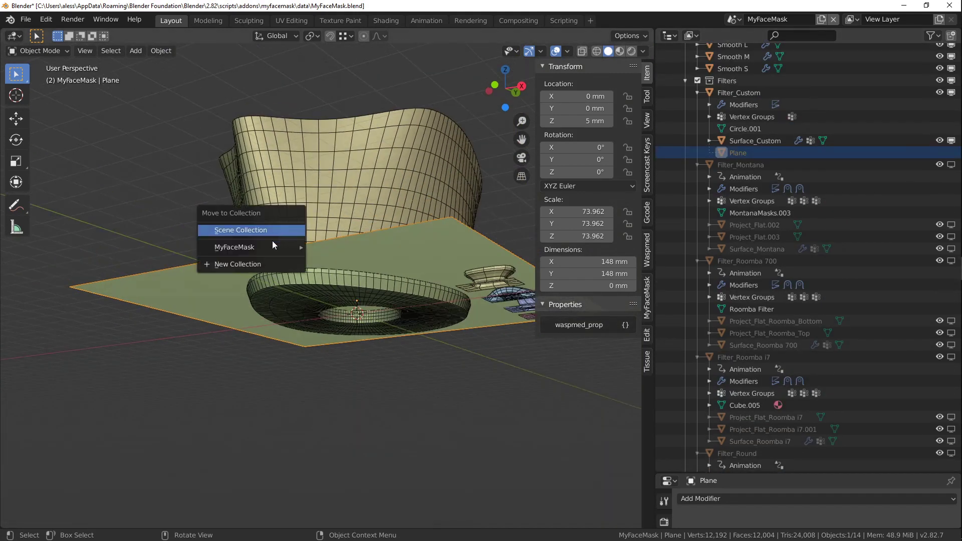
mouse_move(269, 244)
left_click(346, 289)
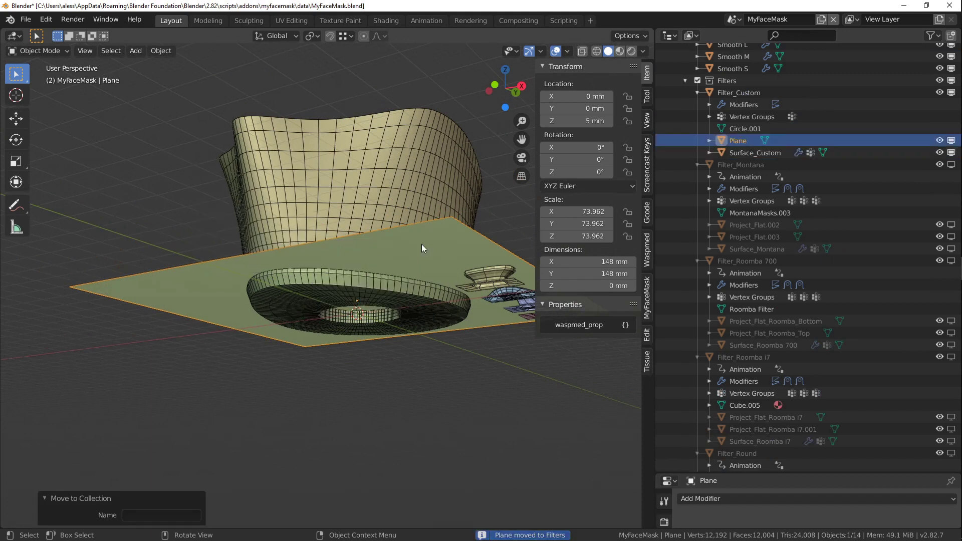
left_click(950, 140)
- Add a Shrinkwrap modifier to Filter_Custom with Plane as its target
middle_click_drag(390, 241, 384, 264)
scroll(372, 315, "up", 2)
left_click(377, 322)
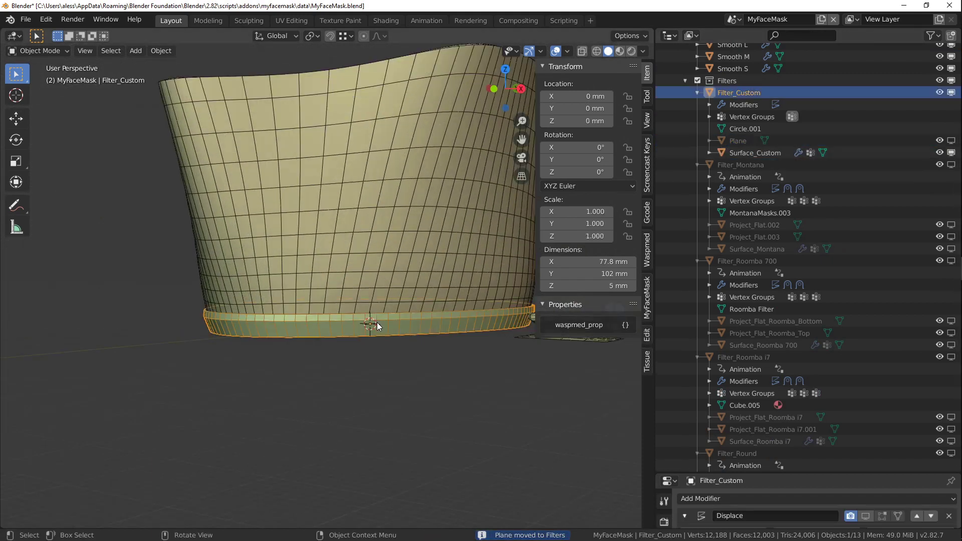
left_click_drag(734, 474, 758, 199)
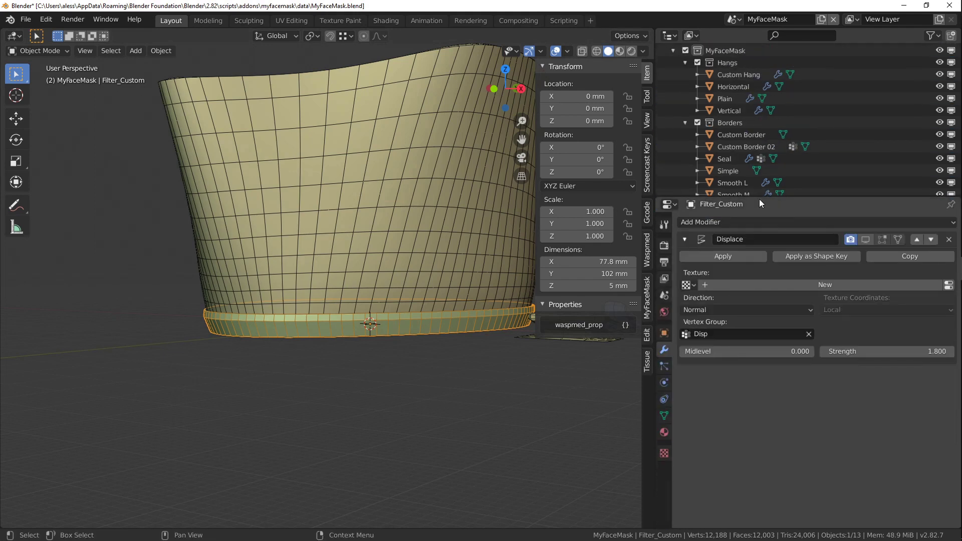
left_click(777, 224)
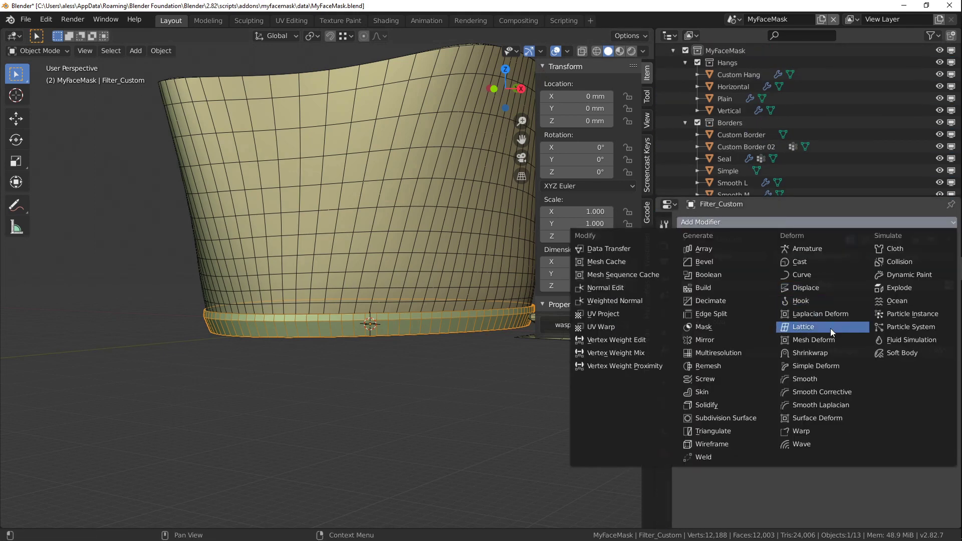
left_click(819, 354)
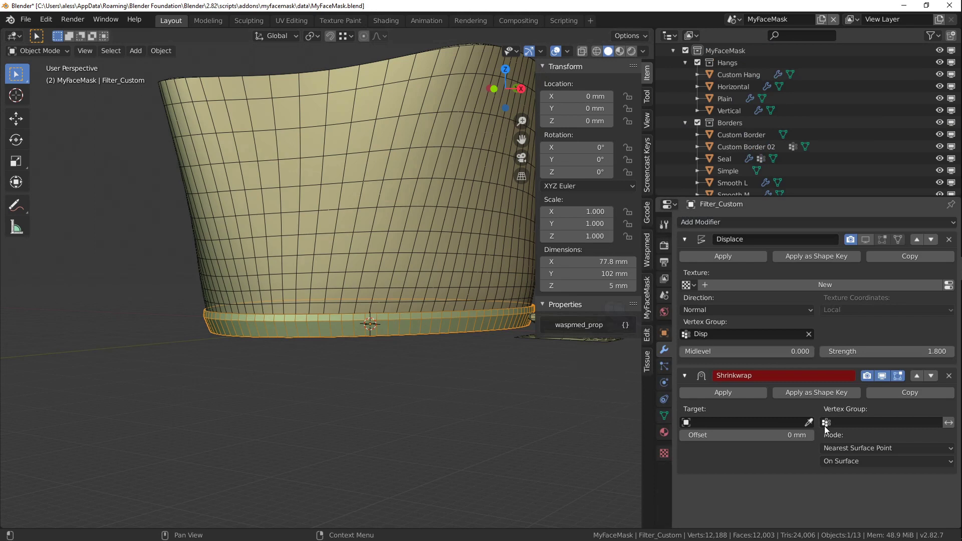
left_click(808, 423)
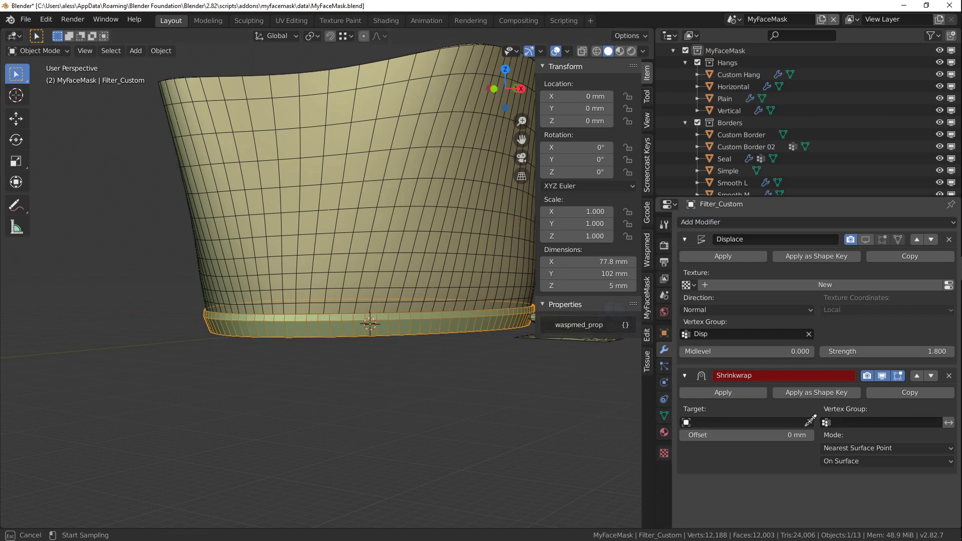
left_click(767, 422)
type("pla")
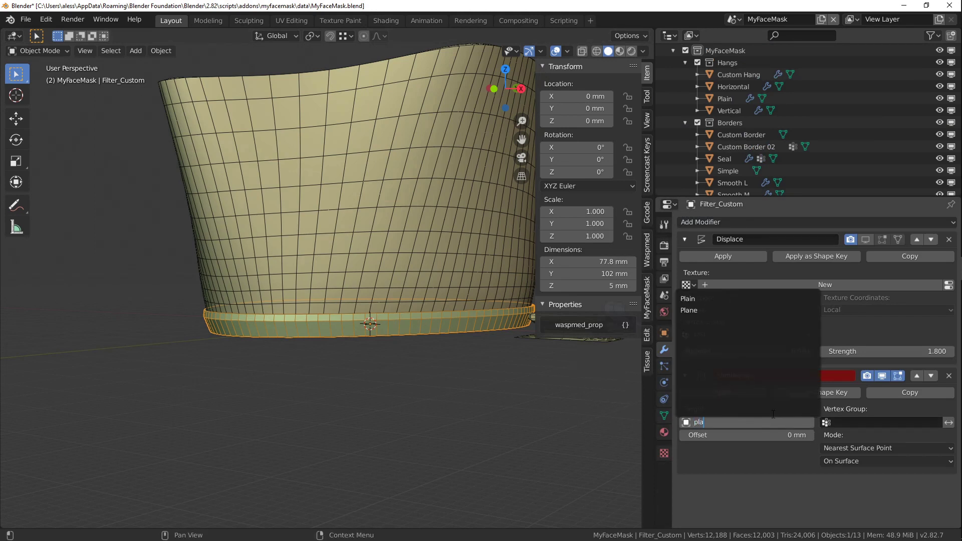
left_click(706, 310)
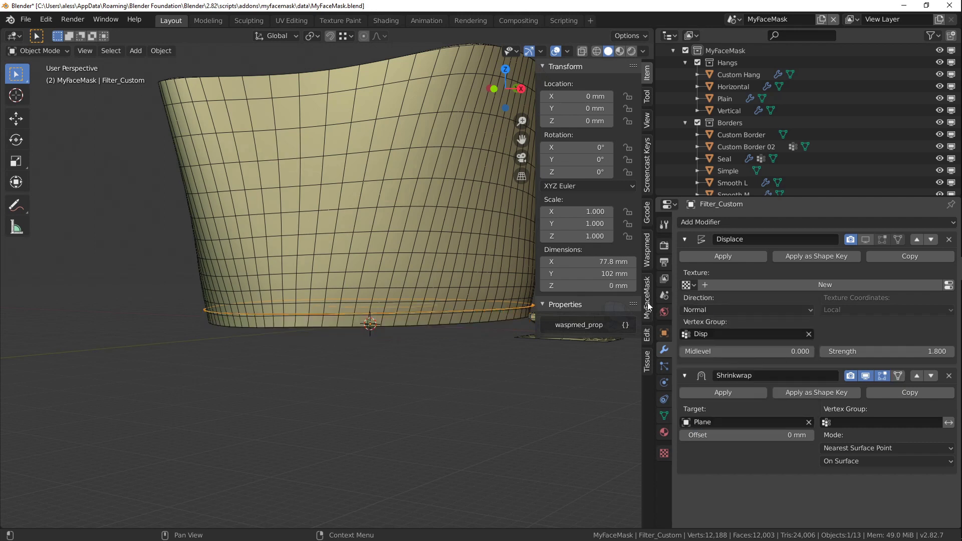
middle_click_drag(403, 303, 415, 345)
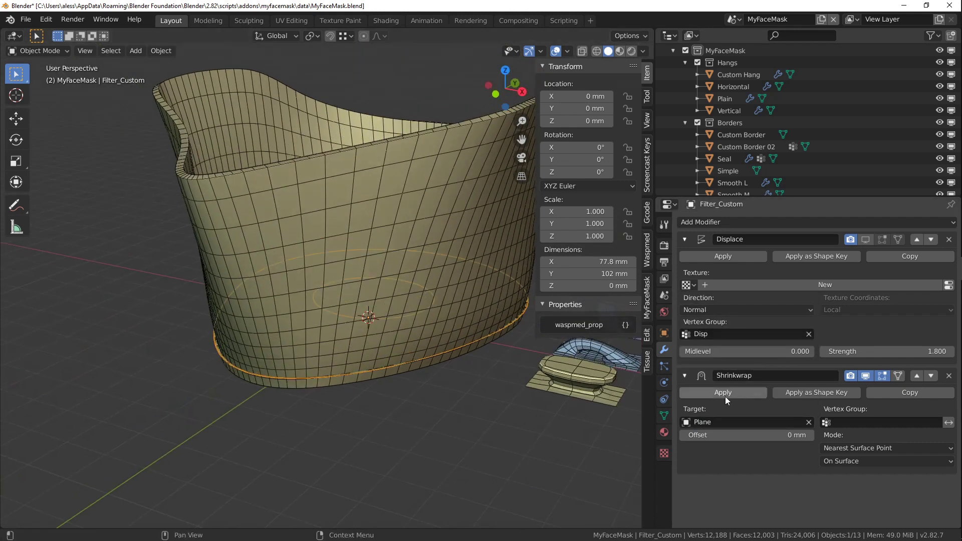
- Select the top edge loop of Filter_Custom's outer rim in Edit Mode with edge selection
left_click(664, 416)
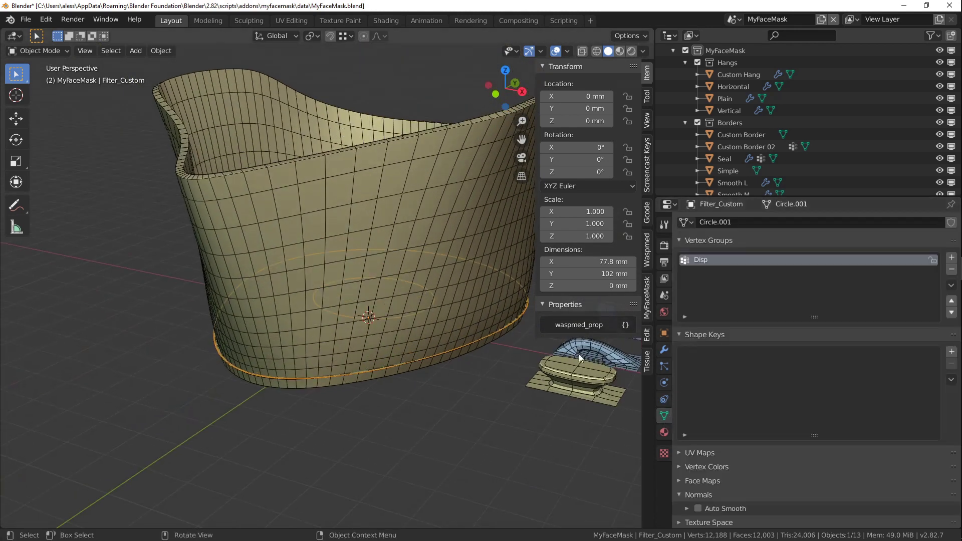
key("Tab")
middle_click_drag(464, 311, 392, 333)
scroll(366, 344, "up", 3)
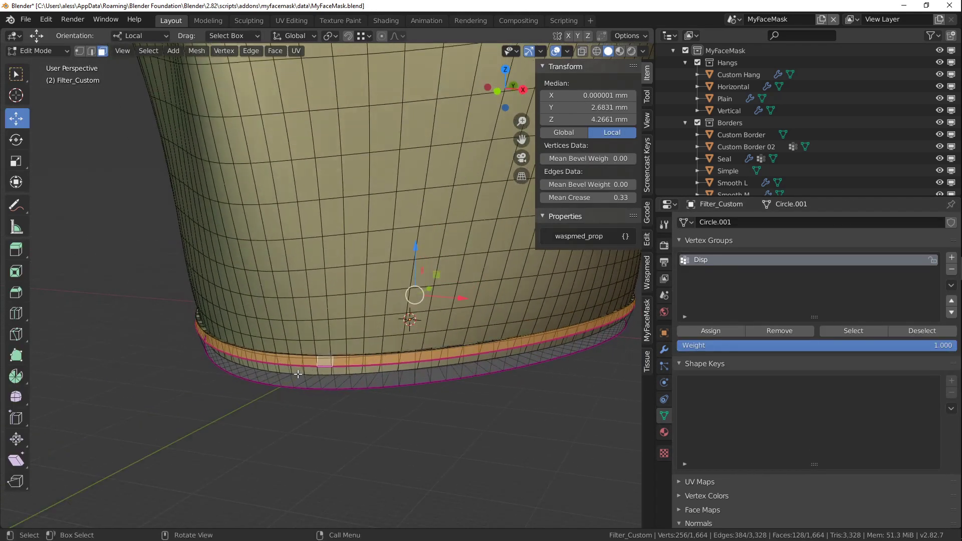
key("2")
left_click(300, 358, "alt")
scroll(301, 367, "up", 1)
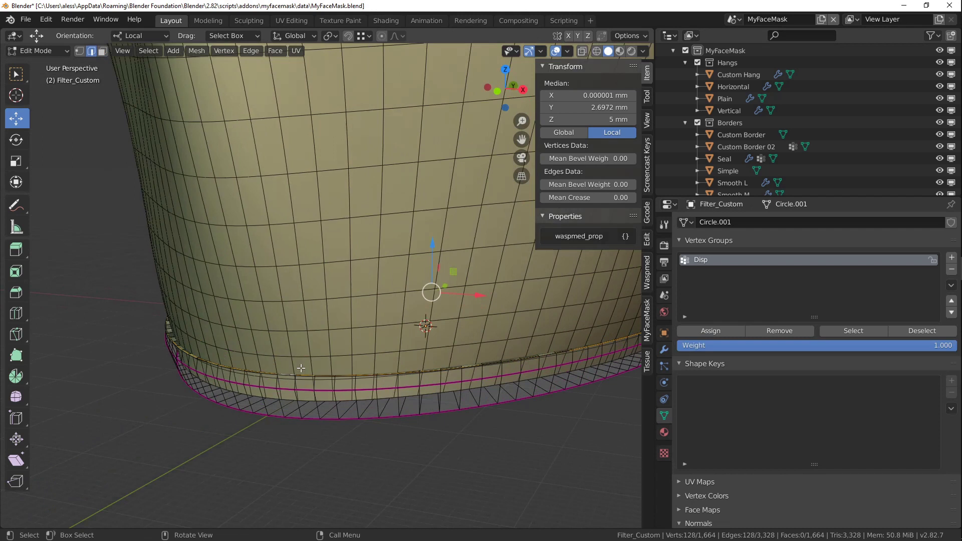
- Assign the selected edge loop to a new vertex group named Top and return to Object Mode
left_click(729, 332)
mouse_move(948, 265)
left_click(951, 257)
double_click(733, 273)
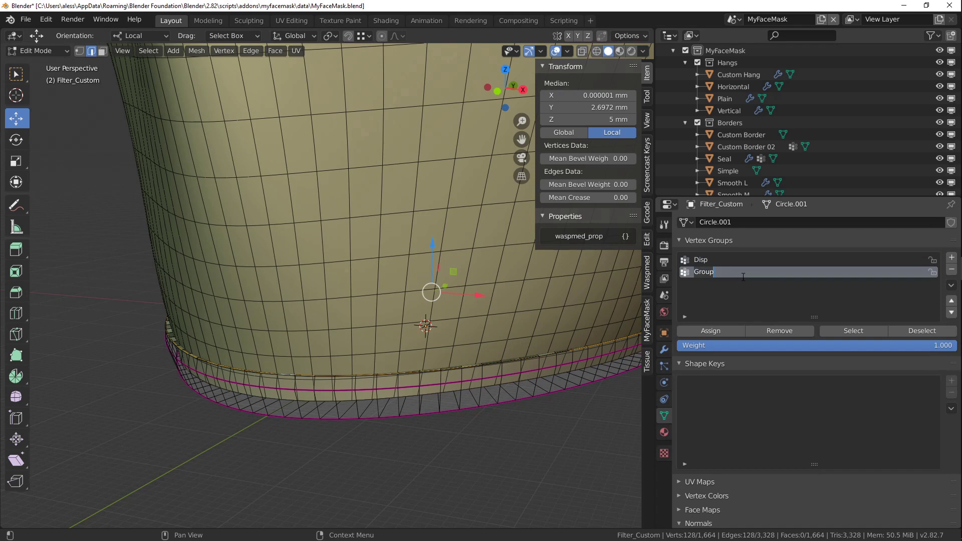
type("Top")
key("Return")
left_click(719, 330)
key("Tab")
- Restrict the Shrinkwrap modifier on Filter_Custom to the Top vertex group
left_click(665, 350)
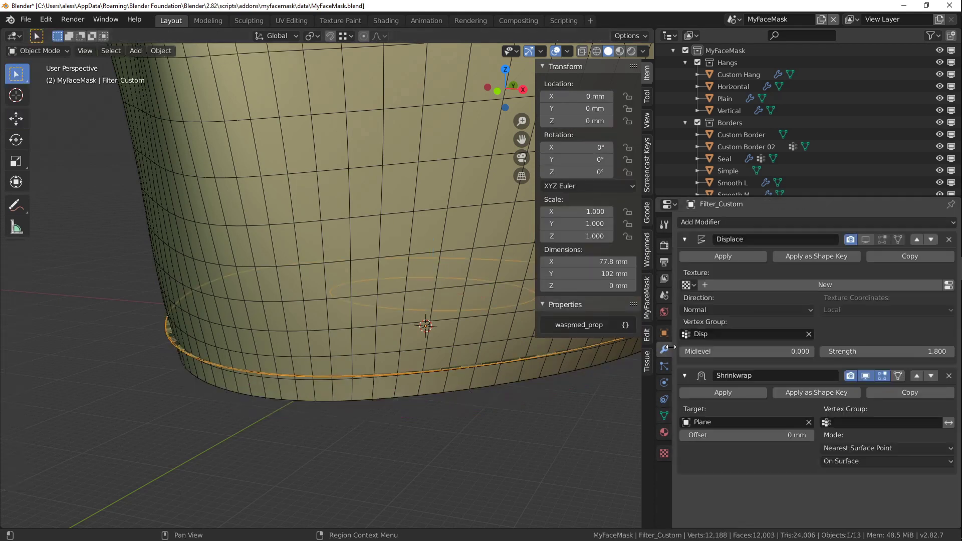
left_click(846, 428)
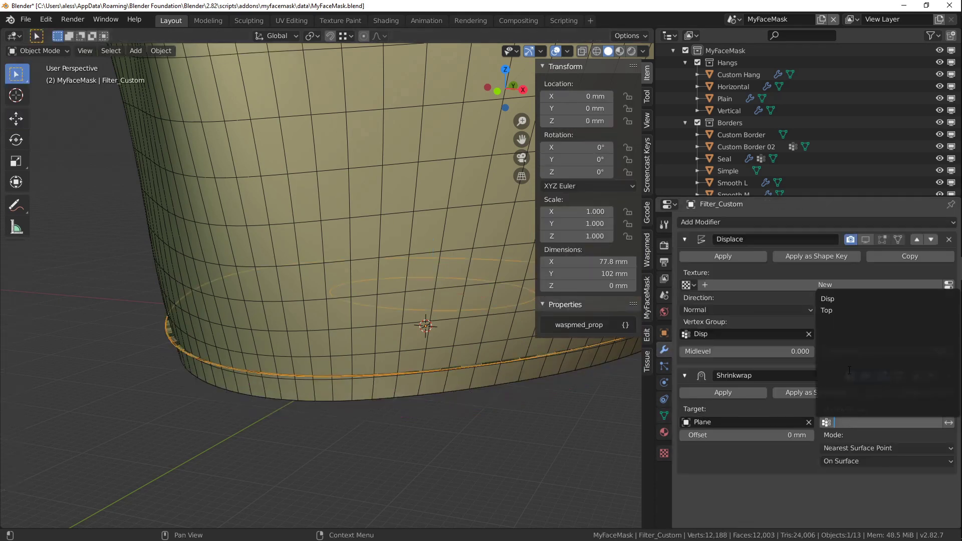
left_click(851, 310)
mouse_move(398, 326)
middle_mouse_down()
mouse_move(398, 317)
mouse_move(394, 335)
middle_mouse_up()
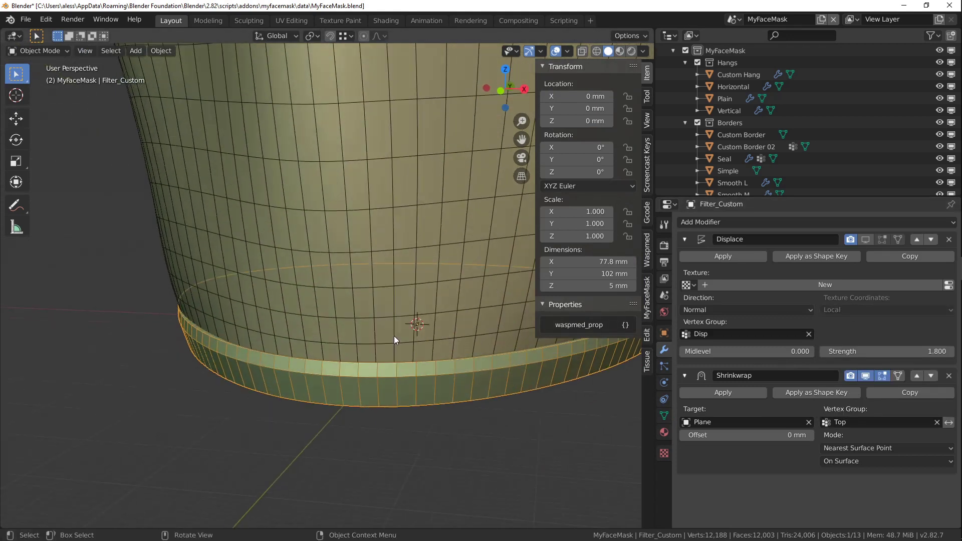
- Show the Displace modifier of Filter_Custom in the viewport and set its strength to 3.100
left_click(883, 375)
left_click_drag(886, 351, 916, 351)
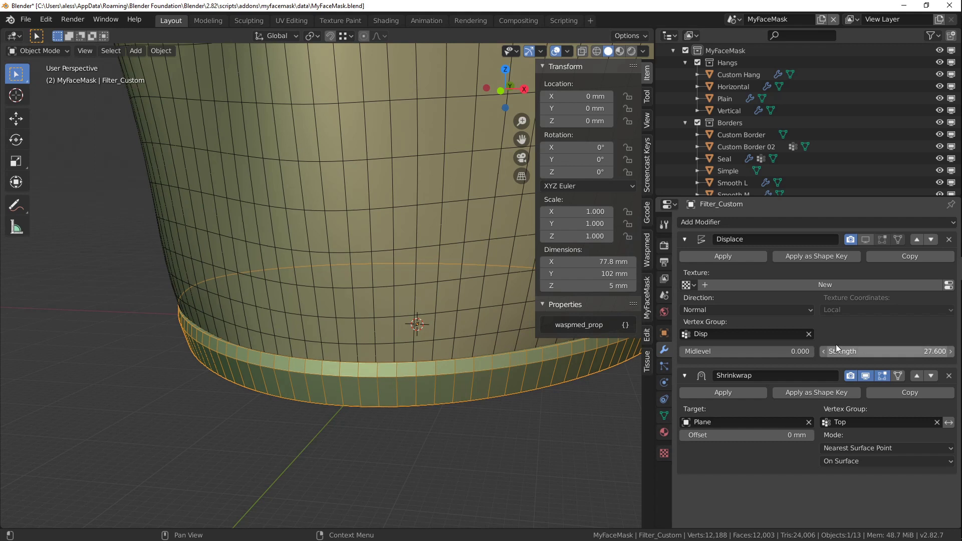
left_click(865, 239)
mouse_move(897, 351)
left_mouse_down()
mouse_move(856, 352)
mouse_move(890, 353)
left_mouse_up()
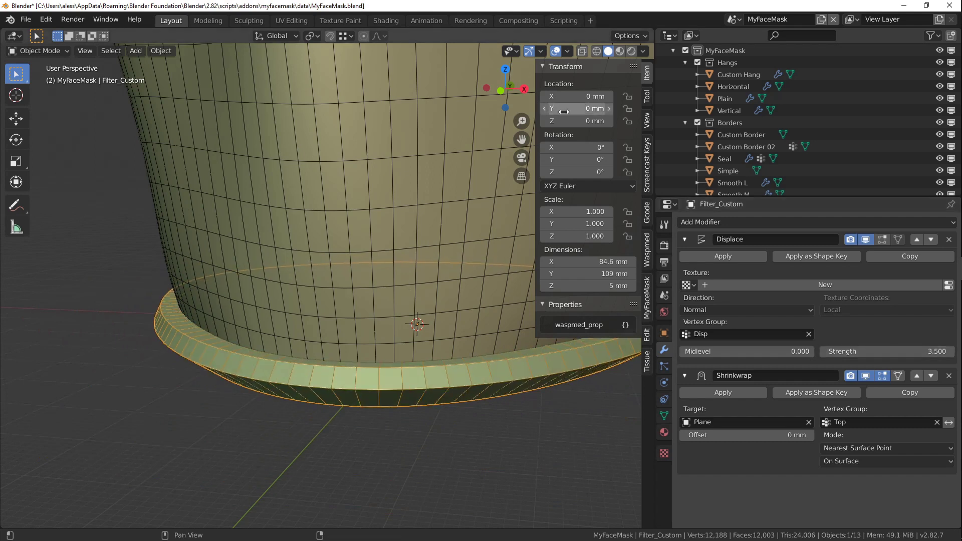
left_click(501, 91)
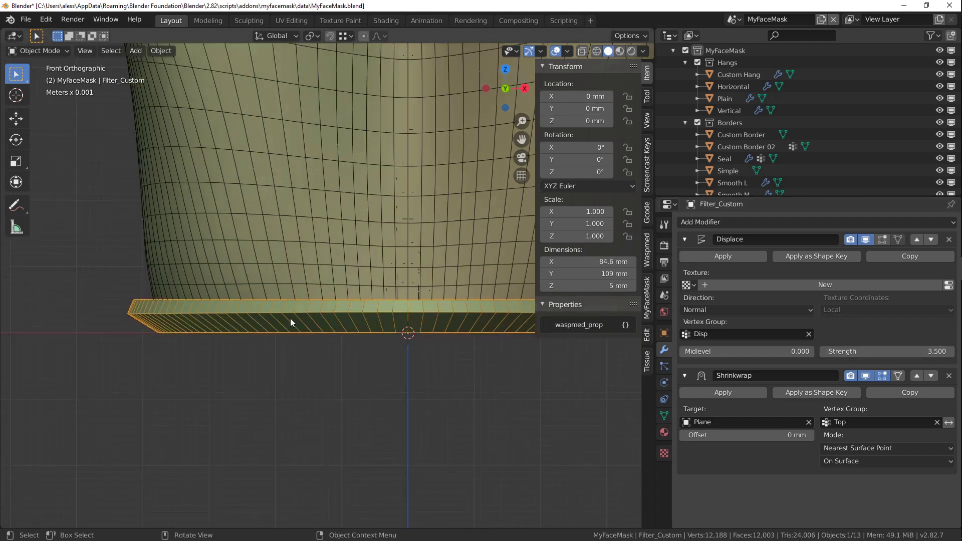
mouse_move(874, 352)
left_mouse_down()
mouse_move(922, 352)
mouse_move(860, 352)
mouse_move(874, 352)
left_mouse_up()
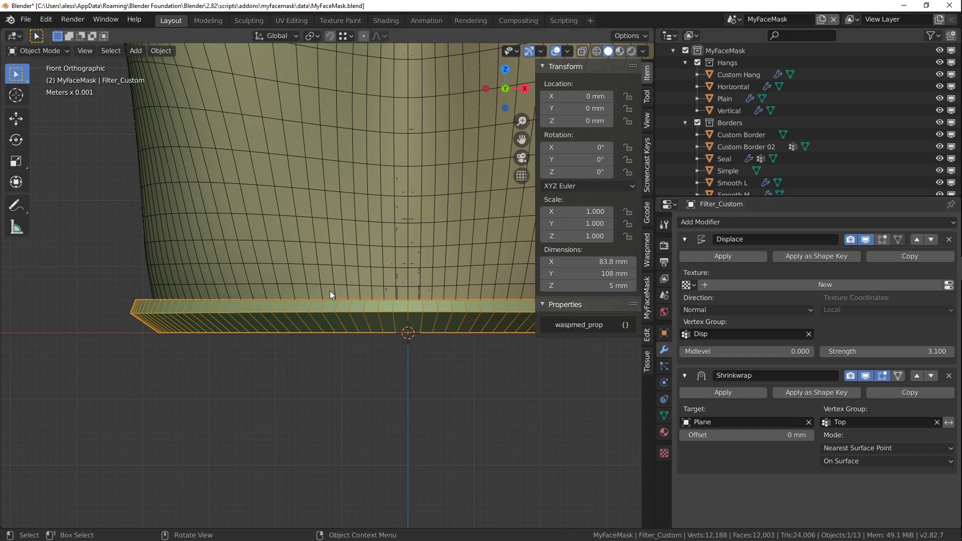
- Copy the thickness value of Surface_Custom's Thickness modifier as a new driver
middle_click_drag(329, 271, 346, 285)
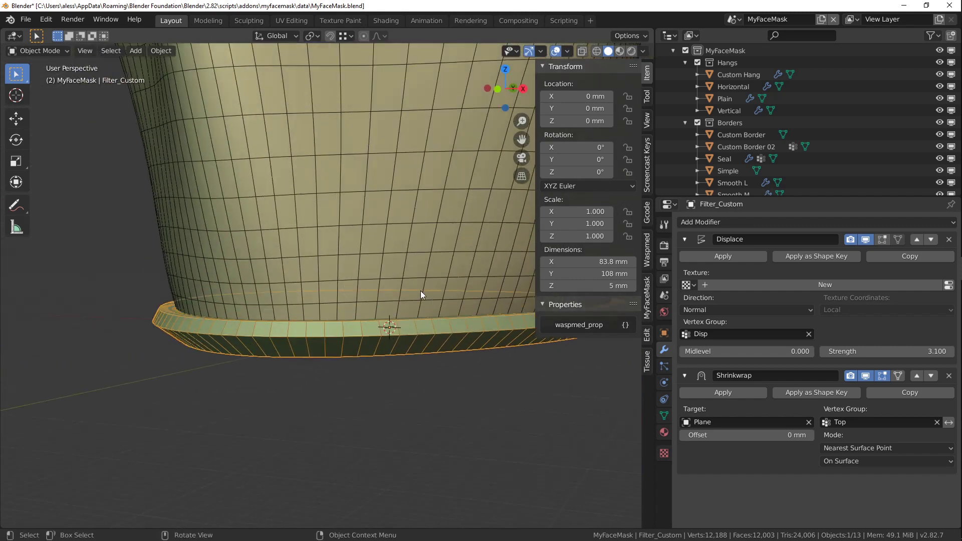
mouse_move(419, 286)
middle_mouse_down()
mouse_move(402, 308)
mouse_move(248, 314)
middle_mouse_up()
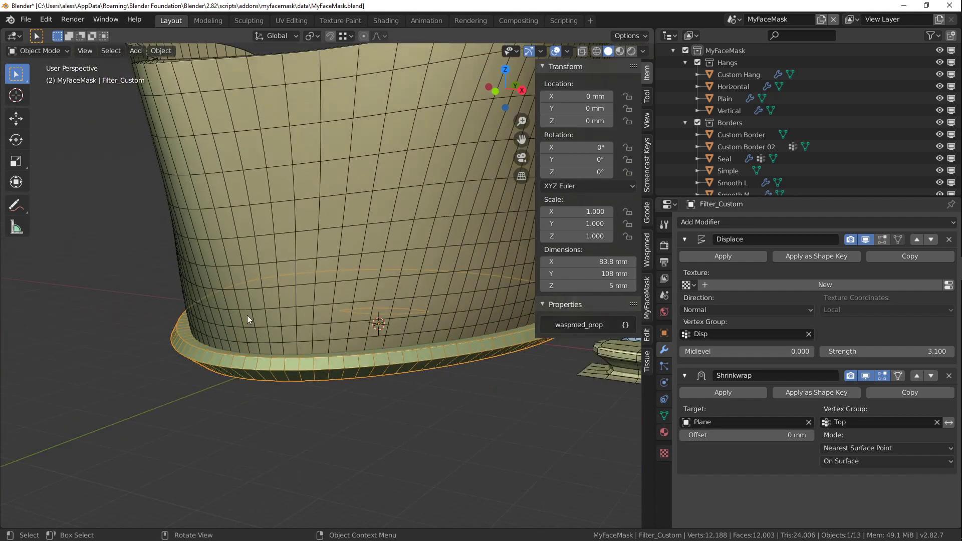
left_click(200, 314)
left_click(196, 338)
left_click(236, 203)
scroll(236, 202, "up", 2)
scroll(218, 257, "up", 3)
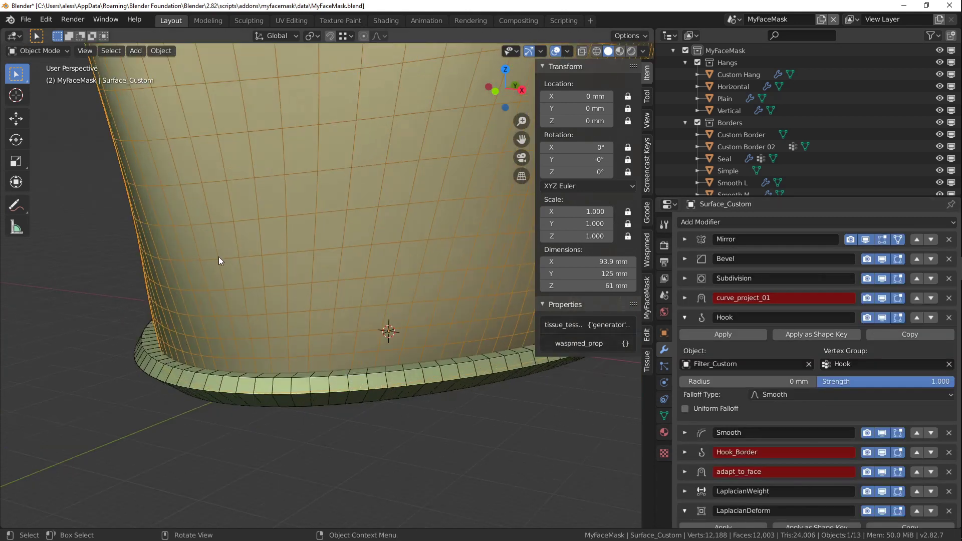
scroll(804, 425, "down", 15)
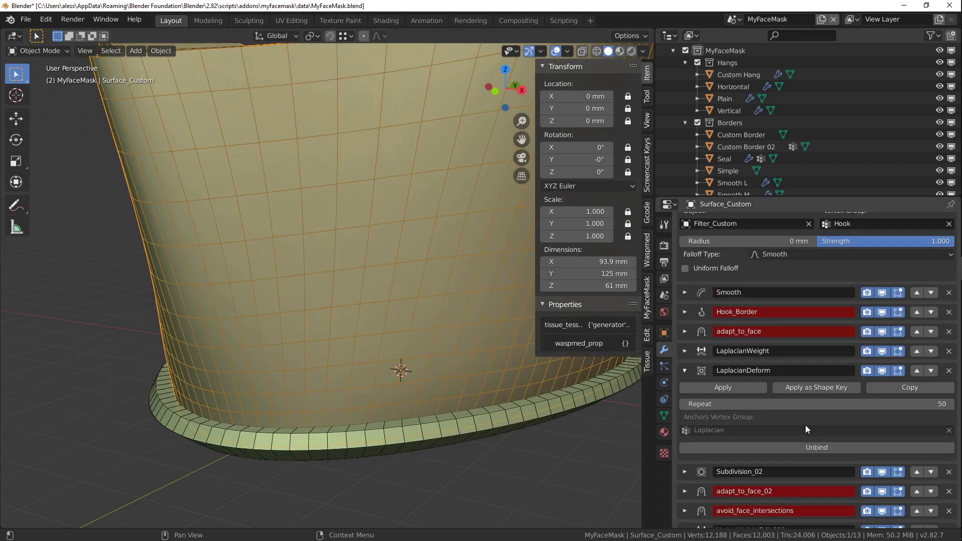
scroll(804, 424, "down", 3)
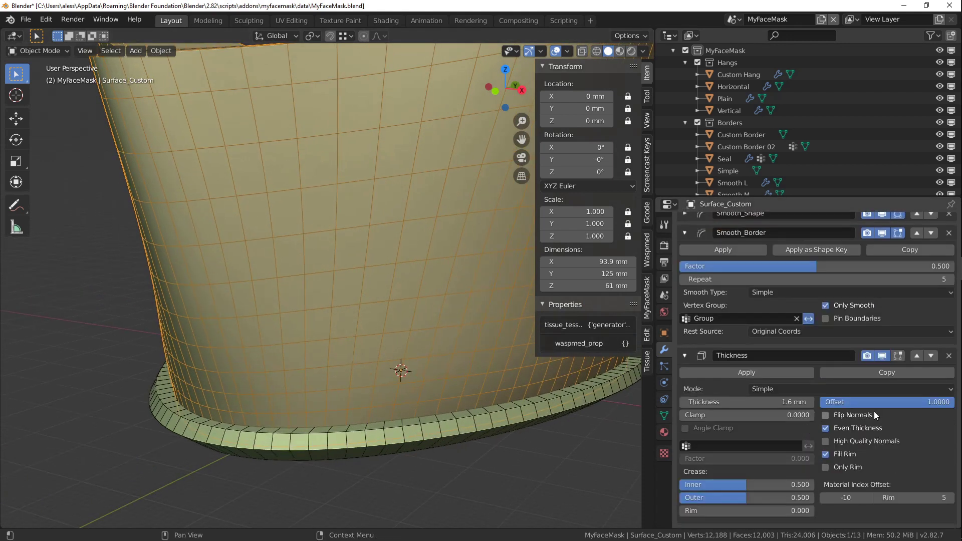
right_click(717, 402)
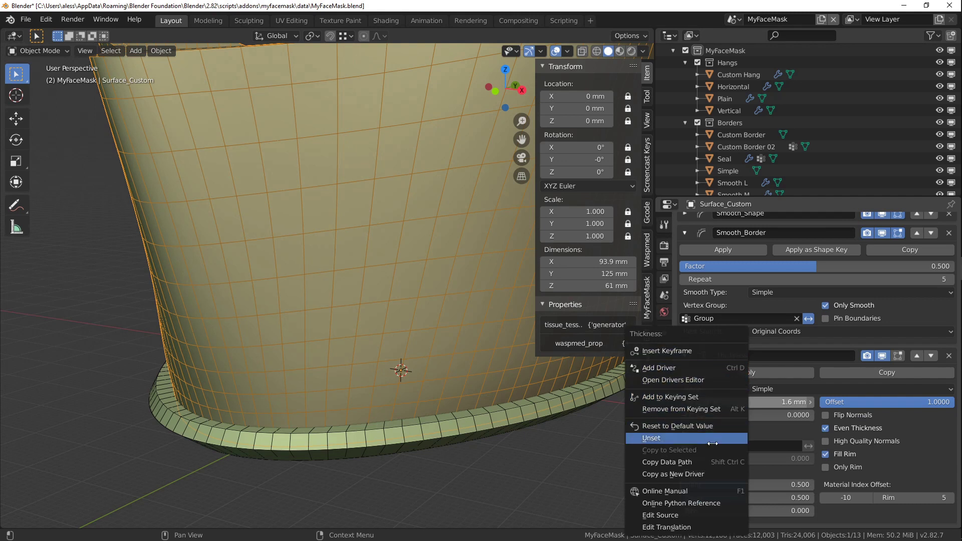
left_click(702, 475)
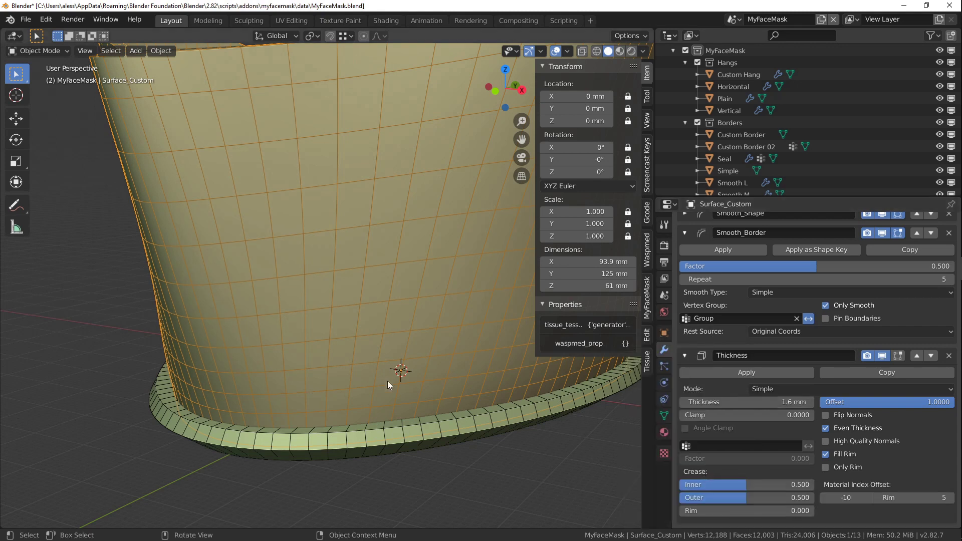
- Paste the copied driver onto the strength of Filter_Custom's Displace modifier
left_click(387, 439)
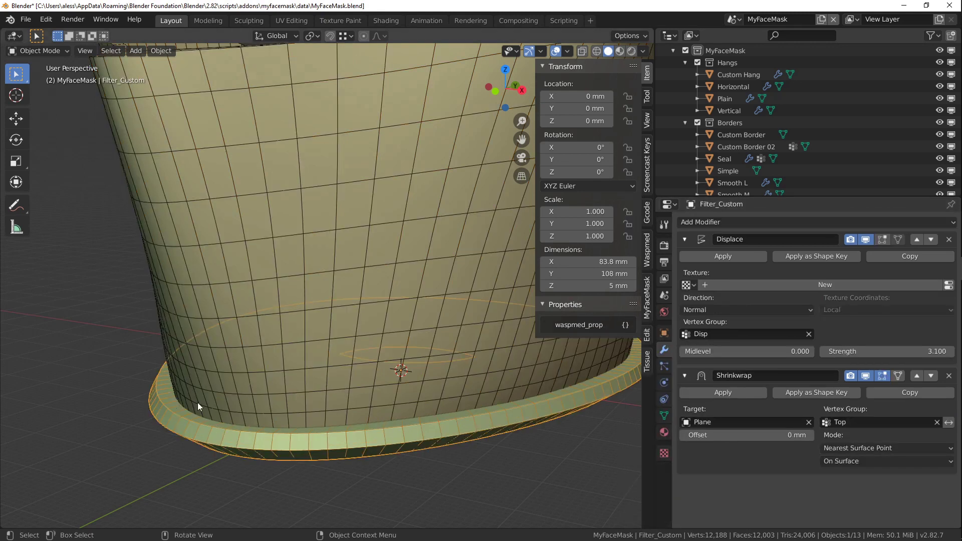
right_click(875, 351)
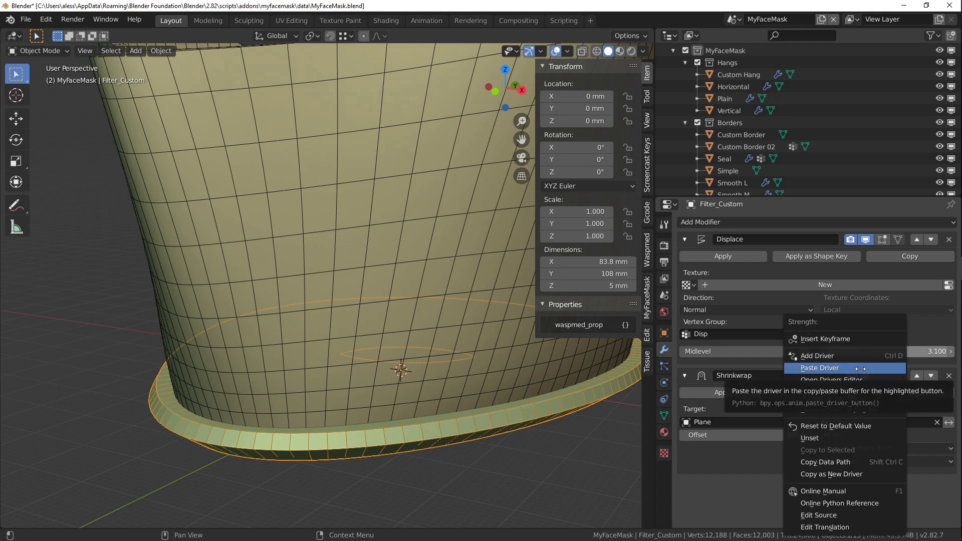
left_click(860, 368)
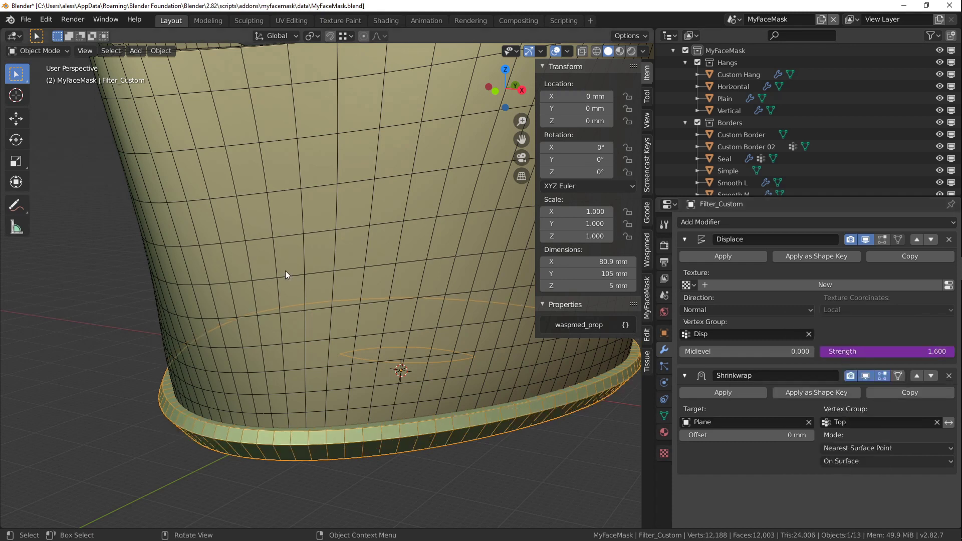
- Test the driver by raising the thickness in Surface_Custom's Thickness modifier to about 4.374 mm
left_click(194, 253)
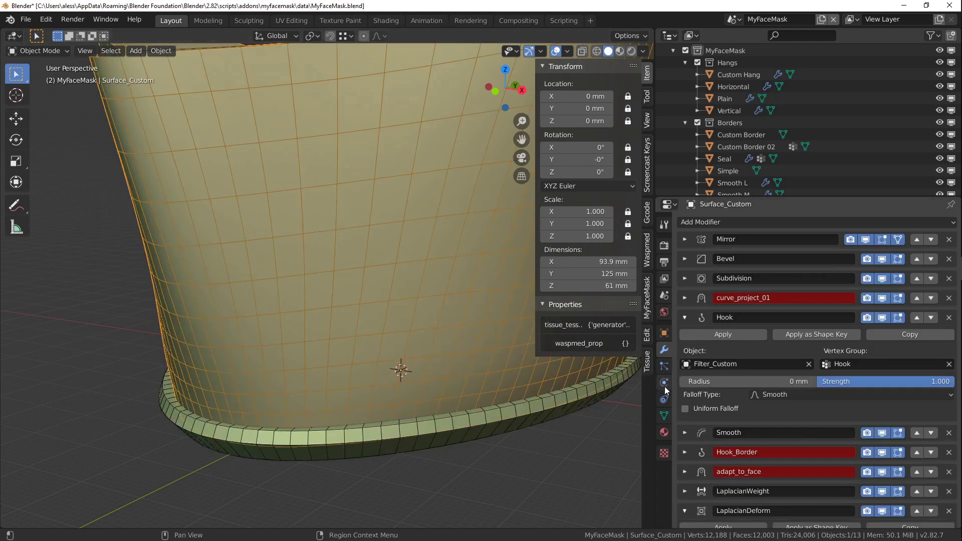
scroll(790, 452, "down", 5)
scroll(790, 452, "down", 6)
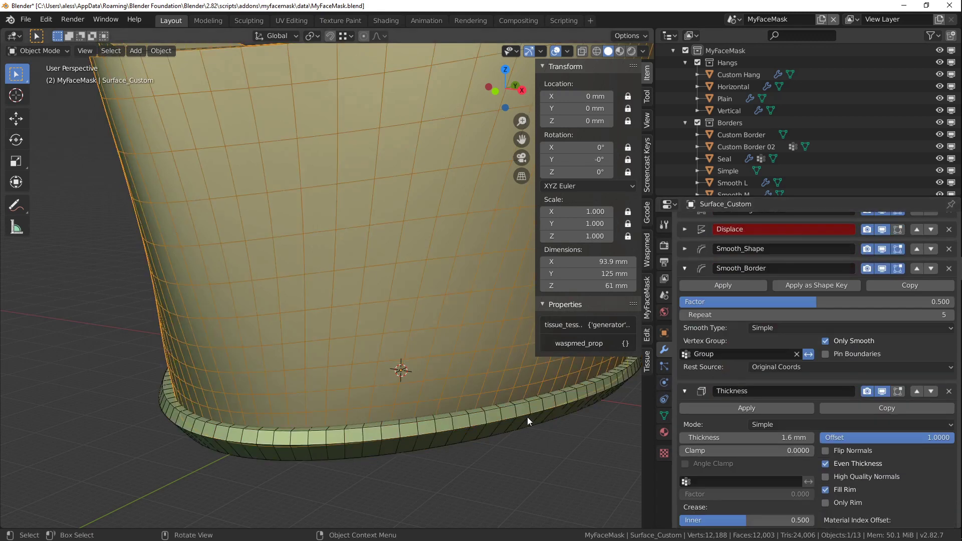
left_click(527, 417)
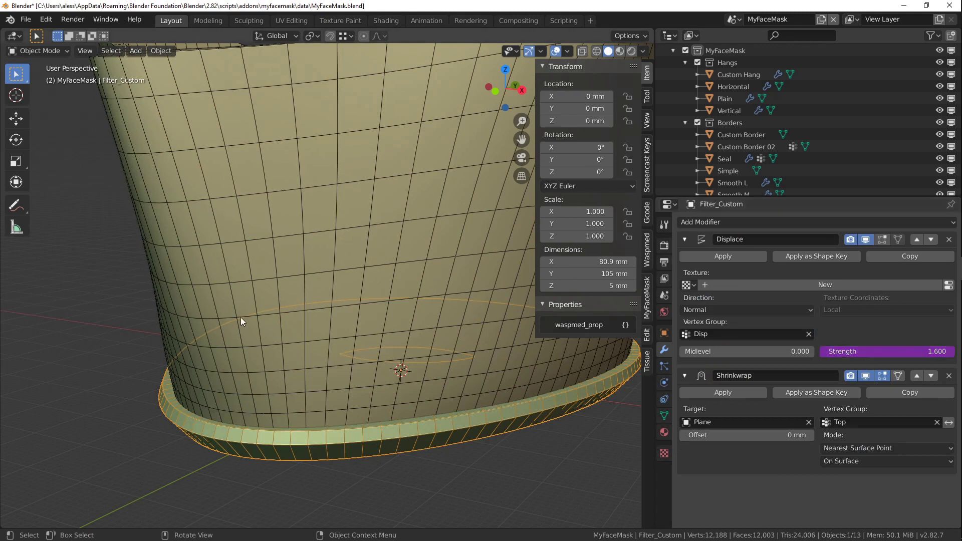
left_click(179, 275)
scroll(828, 466, "down", 10)
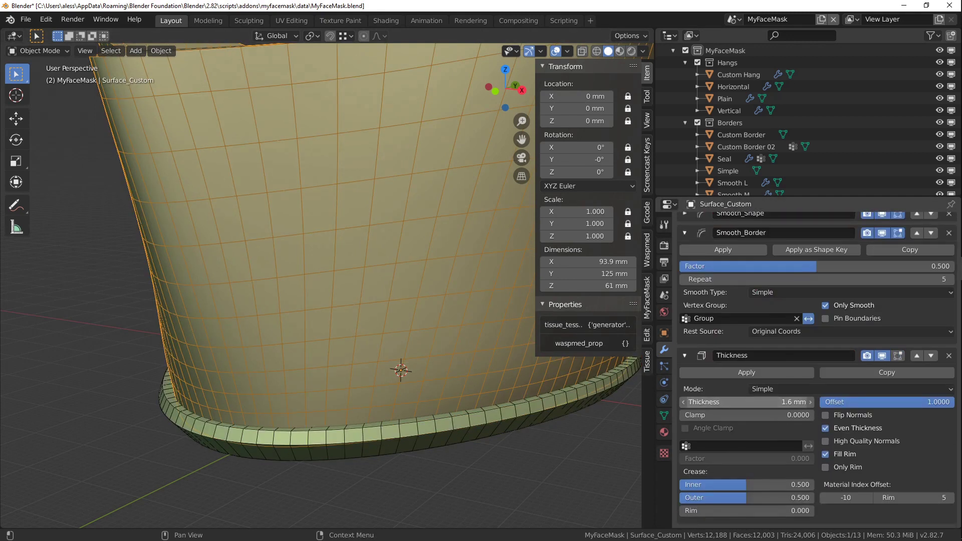
left_click_drag(746, 401, 783, 402)
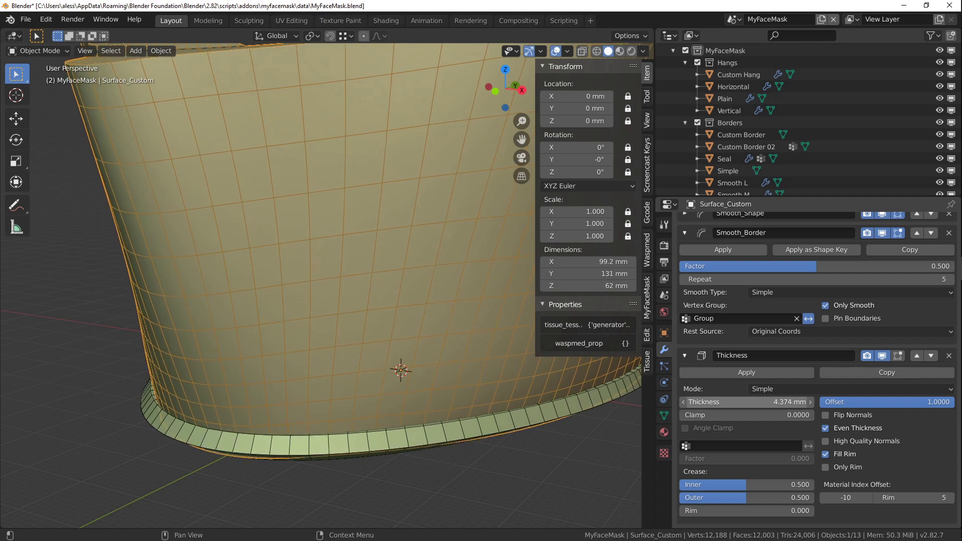
- Lower Surface_Custom's thickness to about 3.085 mm and inspect how the filter rim meets the wall
scroll(172, 375, "down", 3)
middle_click_drag(172, 375, 372, 348)
scroll(223, 354, "up", 3)
left_click_drag(746, 405, 701, 406)
middle_click_drag(301, 273, 259, 292)
middle_click_drag(323, 281, 325, 281)
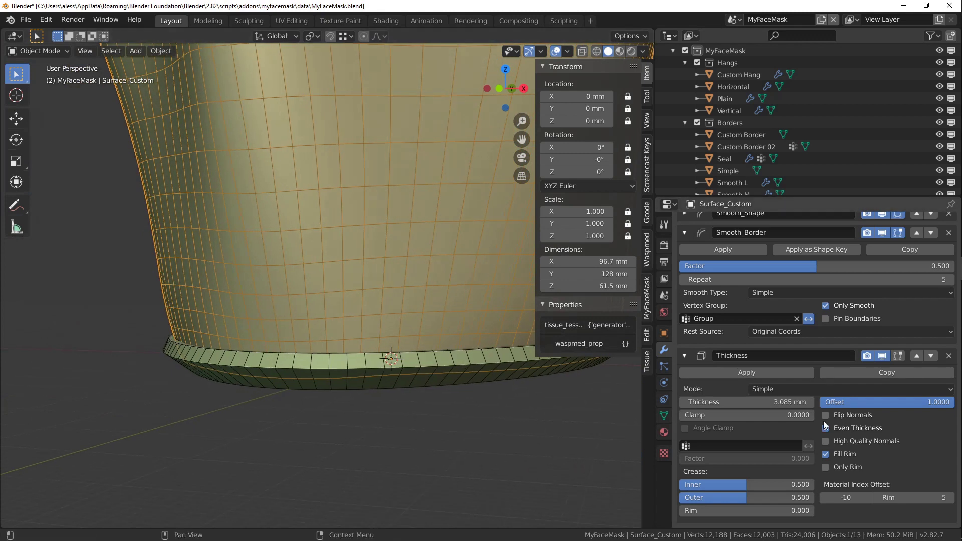
- Set Surface_Custom's thickness to about 4.552 mm and inspect the filter base from below
mouse_move(764, 402)
left_mouse_down()
mouse_move(699, 402)
mouse_move(751, 405)
left_mouse_up()
middle_click_drag(281, 301, 311, 325)
middle_click_drag(503, 341, 317, 322)
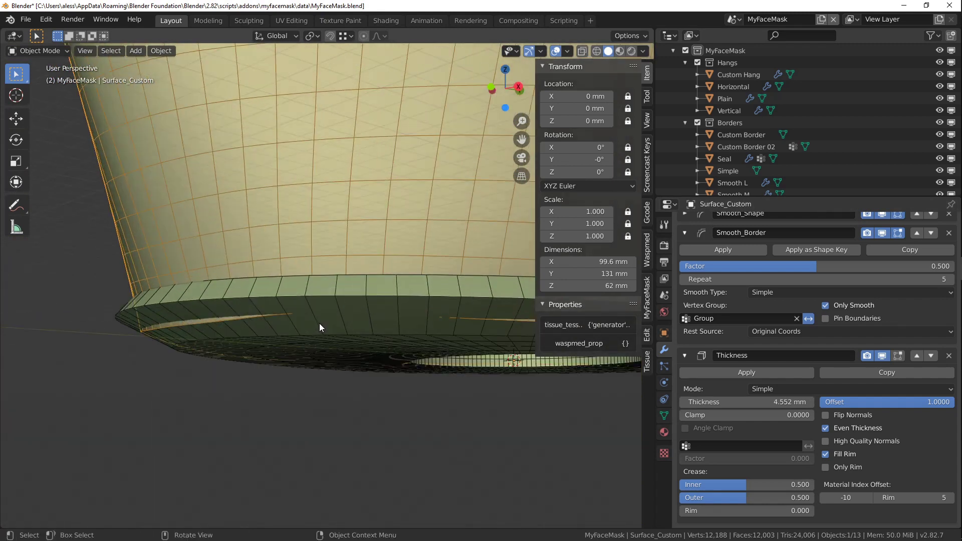
- Open the Drivers Editor for Filter_Custom's Displace strength and widen it to show the full driver settings
left_click(389, 297)
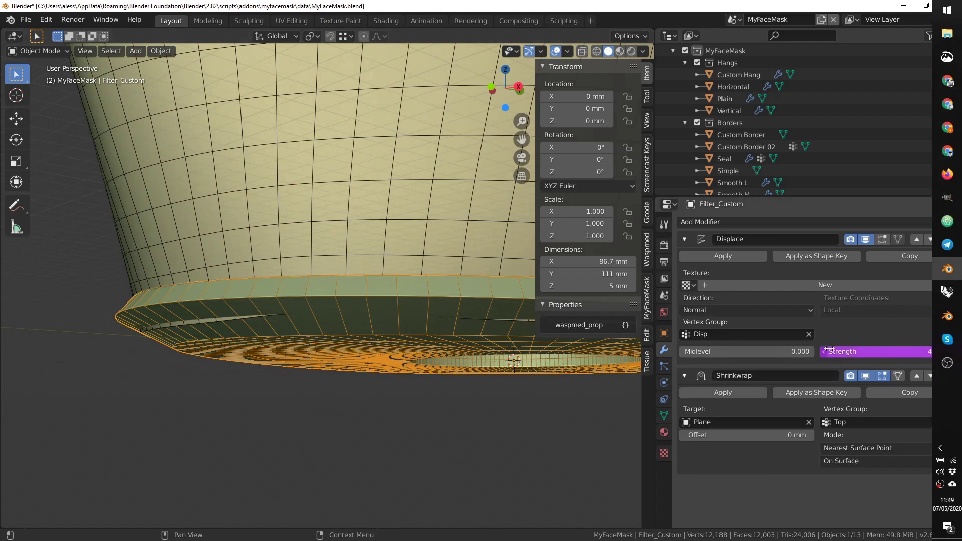
right_click(863, 352)
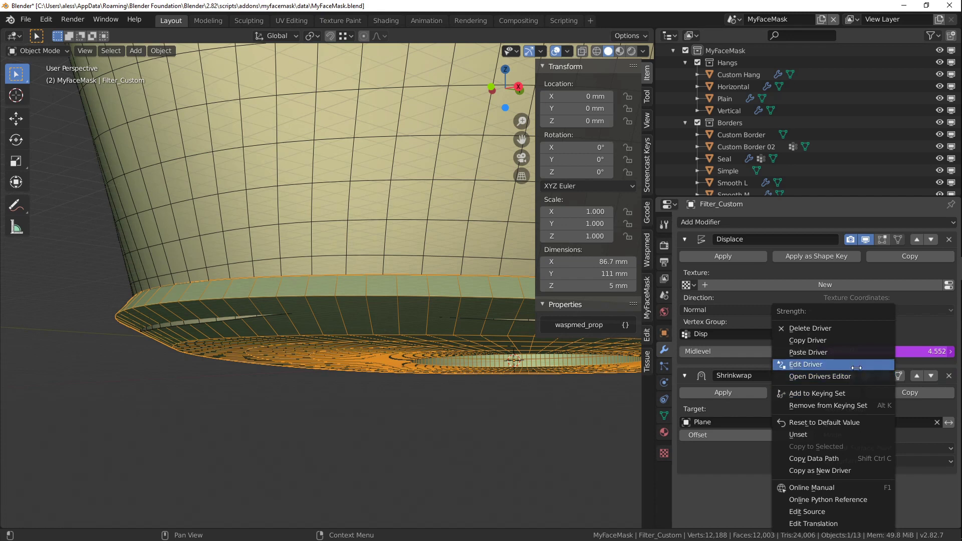
left_click(856, 368)
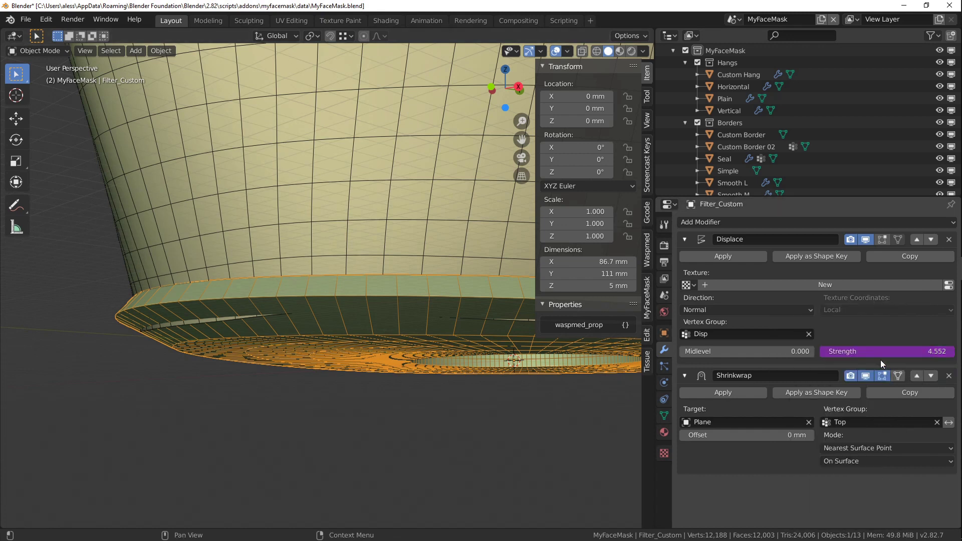
right_click(872, 352)
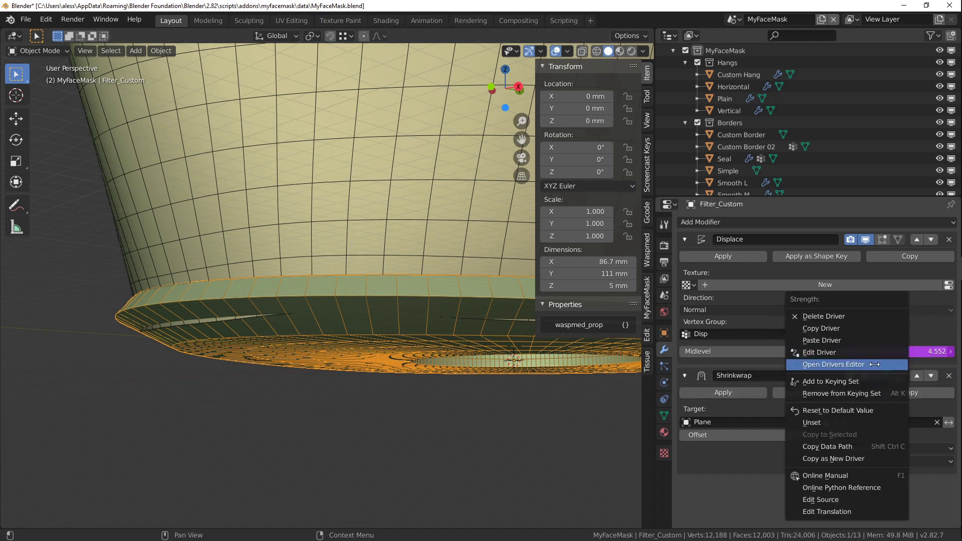
left_click(874, 365)
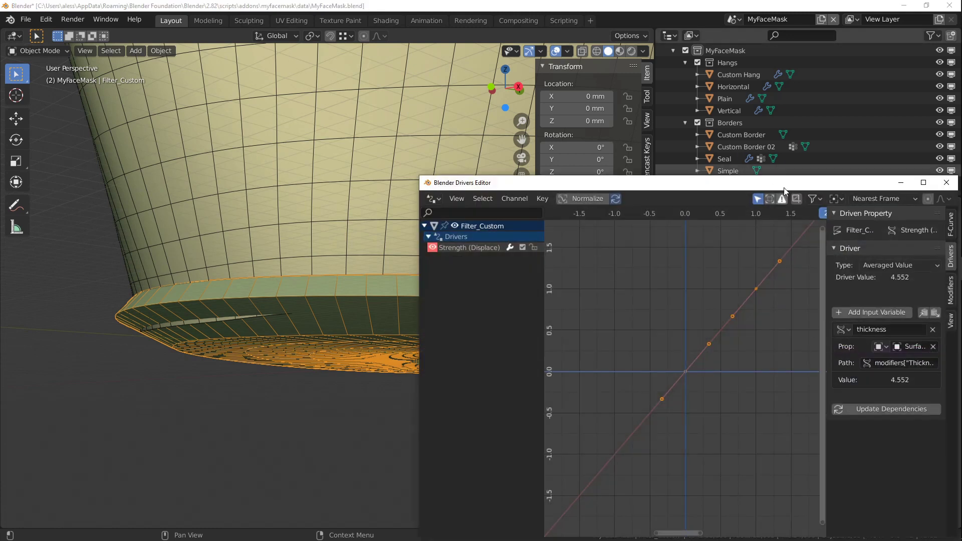
left_click_drag(758, 189, 588, 157)
mouse_move(651, 151)
left_mouse_down()
mouse_move(705, 177)
mouse_move(683, 146)
mouse_move(648, 137)
left_mouse_up()
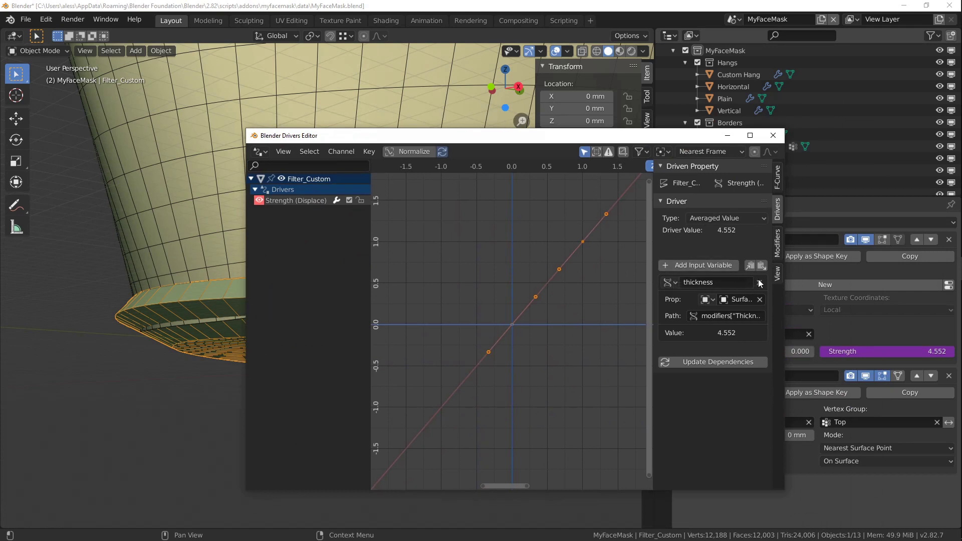
left_click_drag(784, 294, 845, 295)
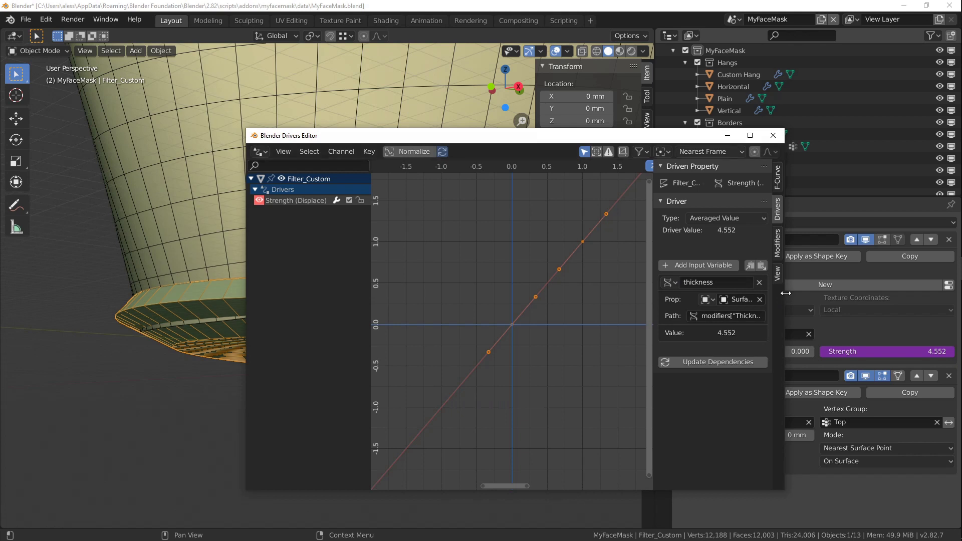
left_click_drag(713, 291, 596, 292)
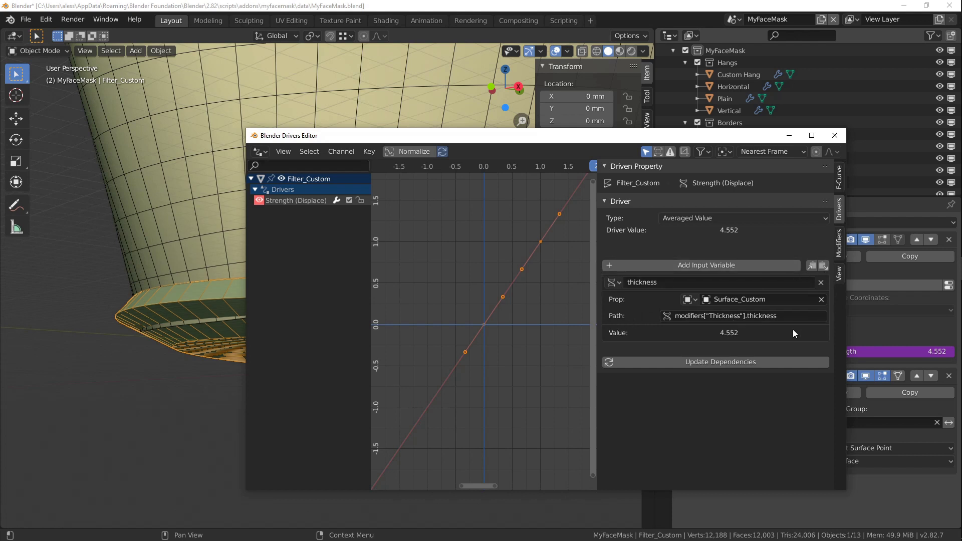
- Rename the driver's input variable thickness to t
left_click(666, 282)
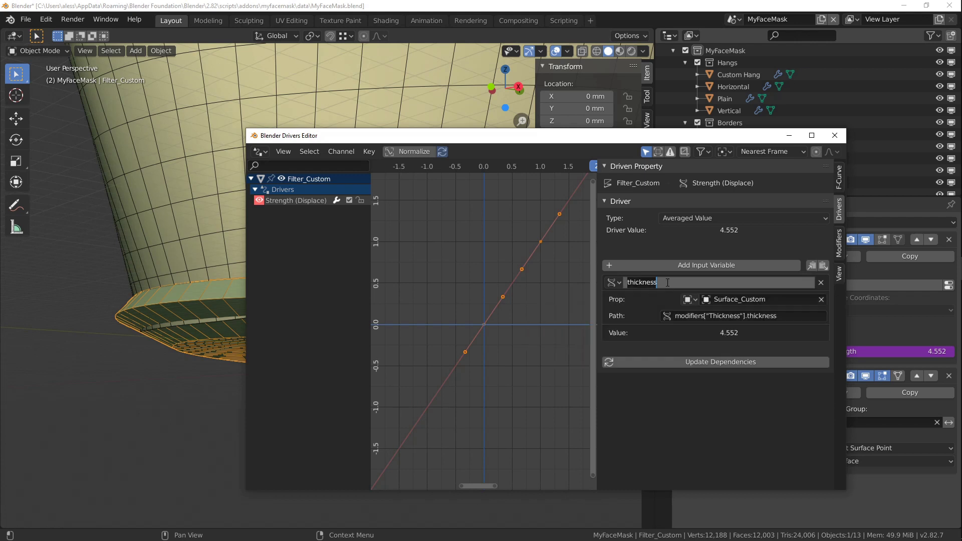
type("t")
key("Return")
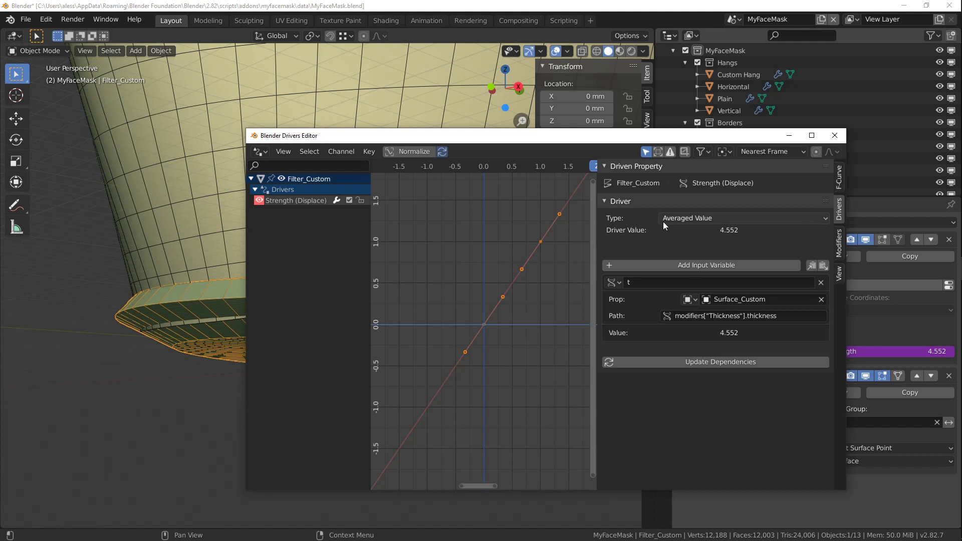
- Change the driver type to Scripted Expression and allow execution of the file's Python scripts
left_click(704, 220)
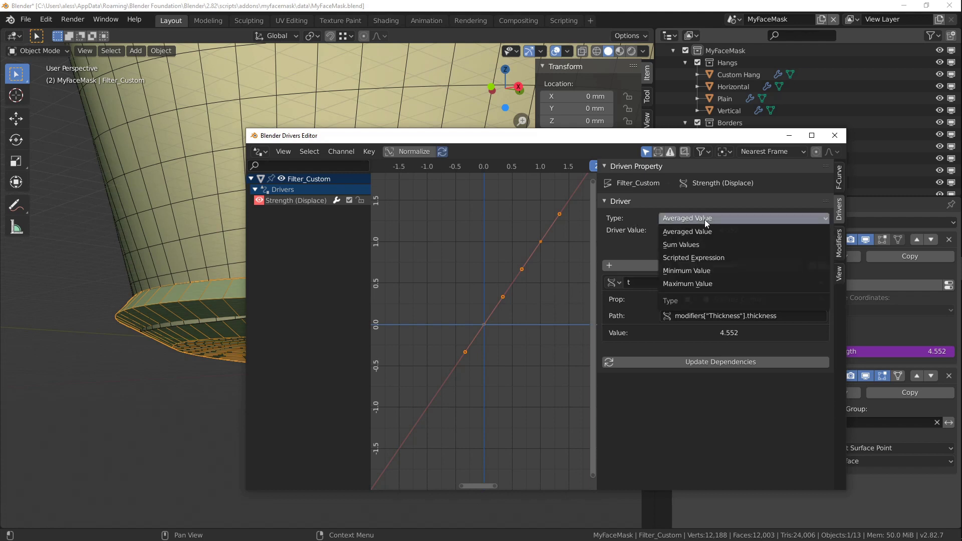
left_click(709, 259)
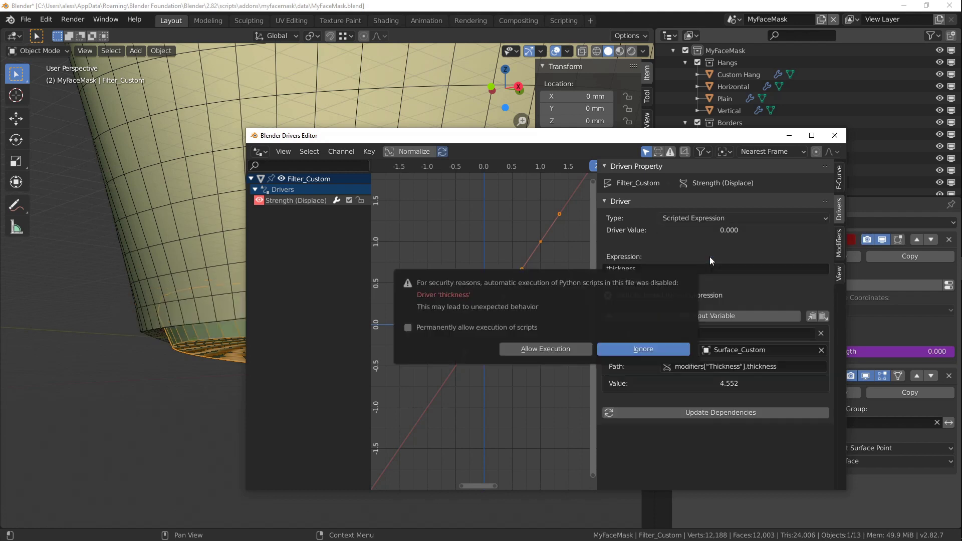
left_click(564, 350)
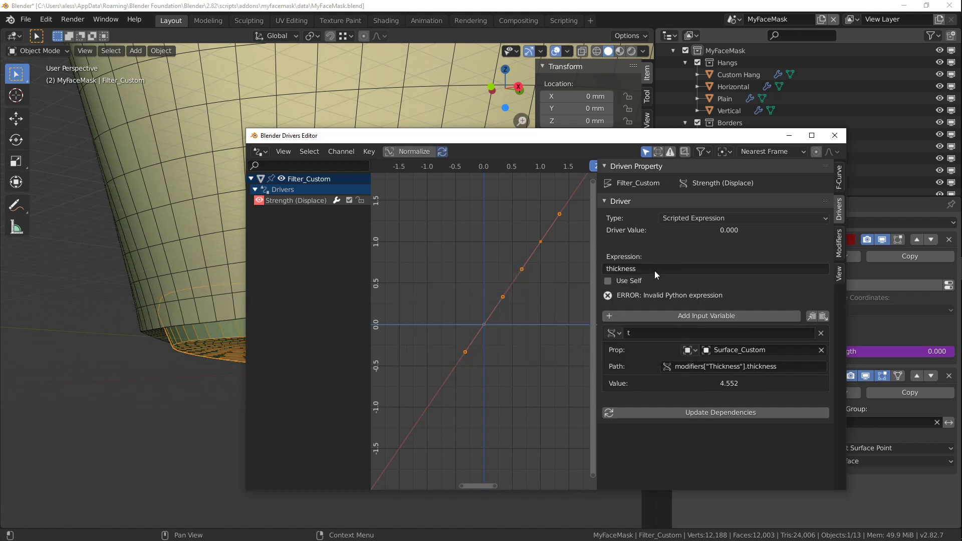
- Set the driver's scripted expression to t*(1+0.1)
left_click(685, 269)
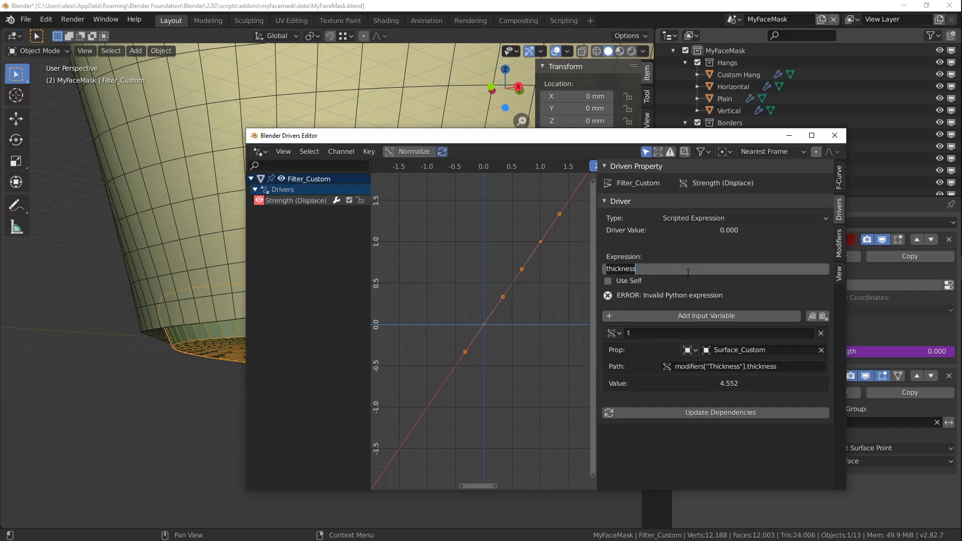
type("t")
type("+")
key("BackSpace")
type("*()")
type("1")
type("+")
type("0.1")
key("Return")
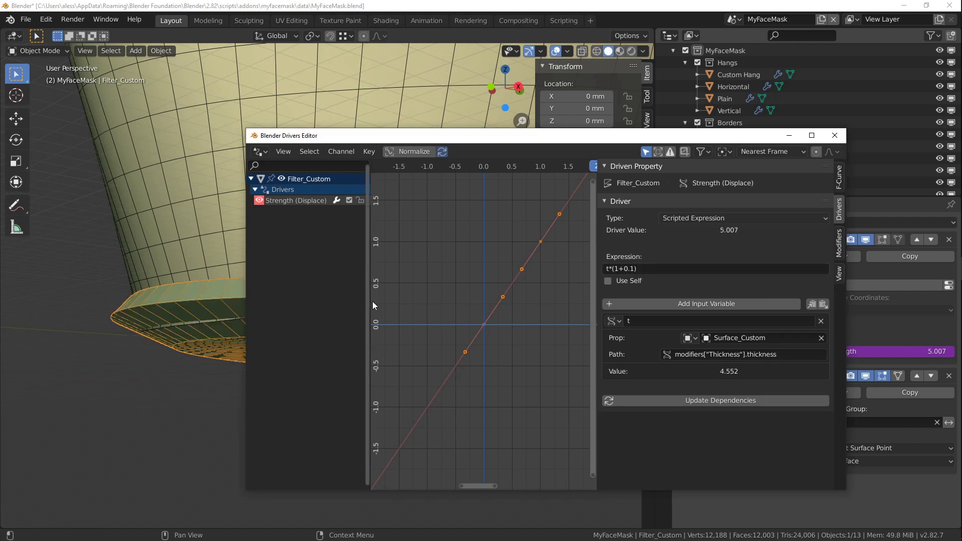
- Move the Drivers Editor off the filter rim and change the driver expression to t*(1+0.2)
left_click(142, 269)
middle_click_drag(143, 269, 178, 272)
key("alt+Tab")
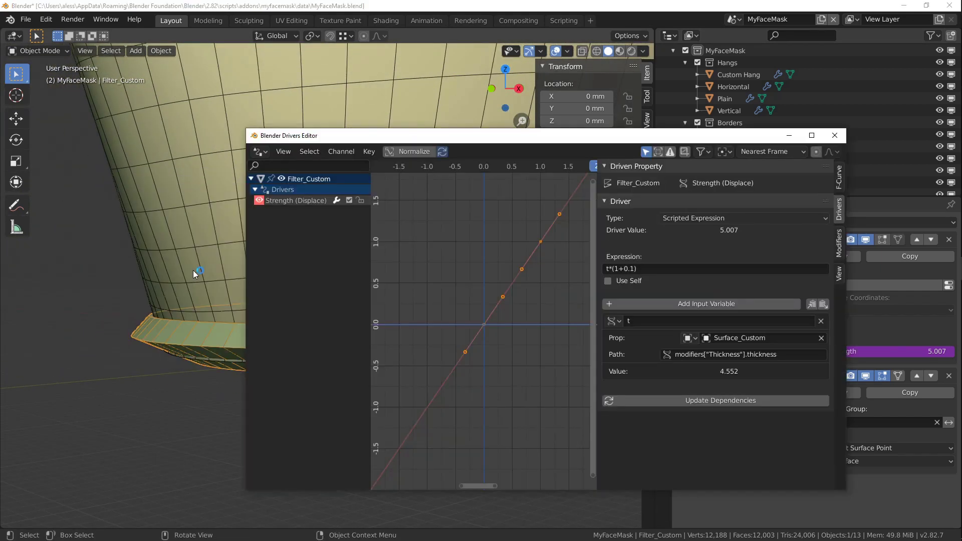
left_click_drag(511, 133, 626, 126)
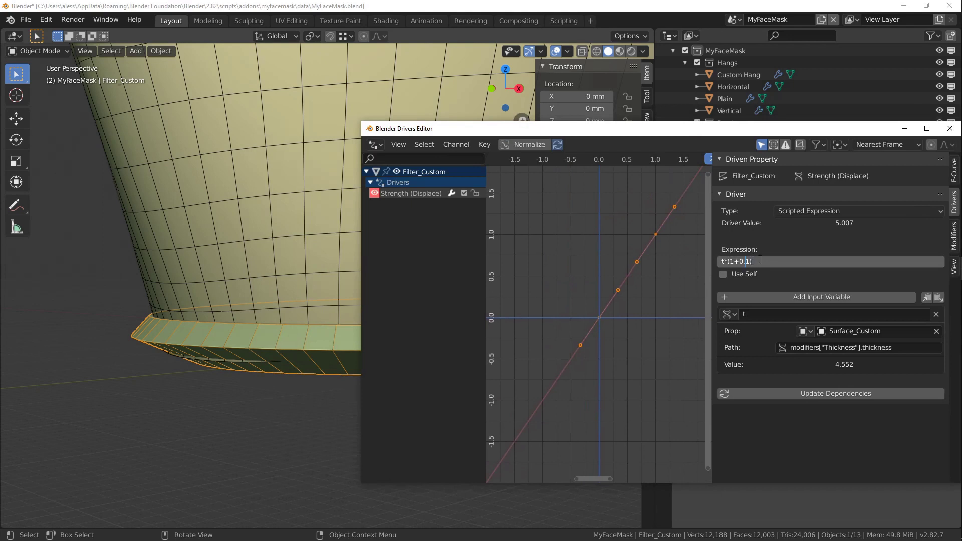
key("Delete")
type("2")
key("Return")
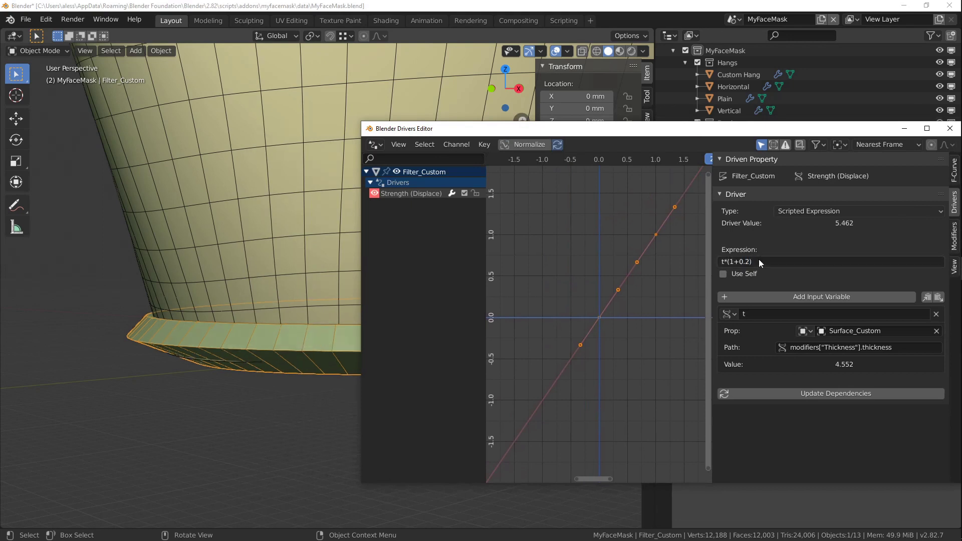
- Check the filter rim against the mask wall and close the Drivers Editor
middle_click_drag(139, 320, 269, 278)
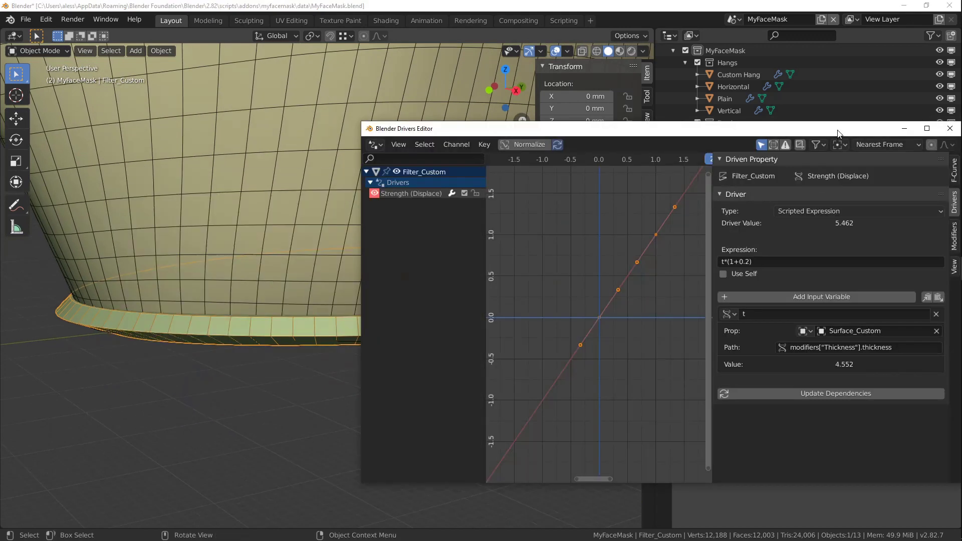
left_click_drag(855, 134, 743, 158)
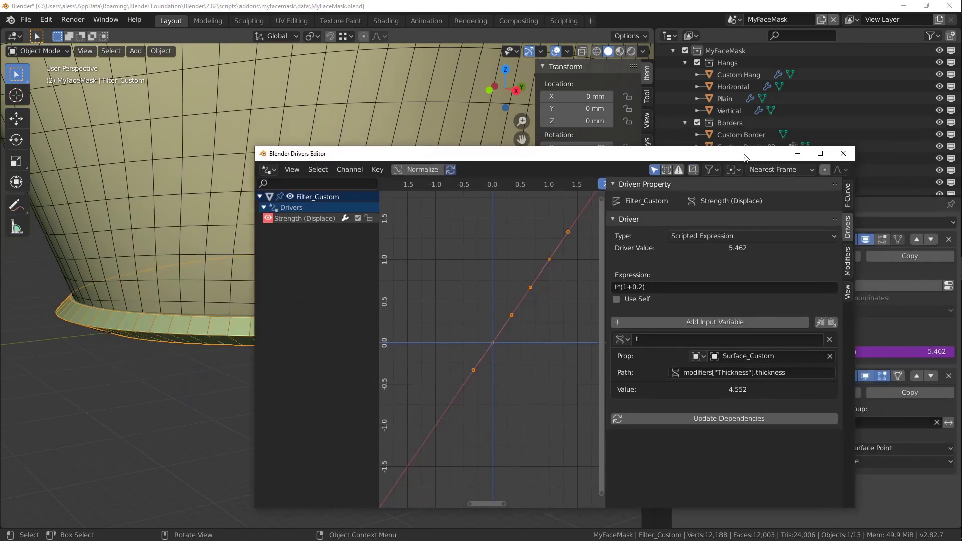
left_click(843, 153)
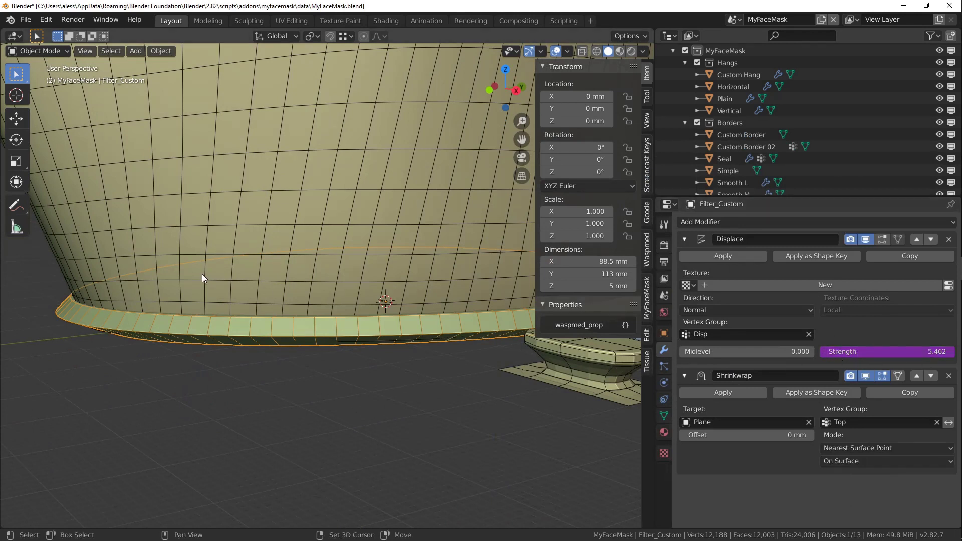
- Open Filter_Custom in Edit Mode and hide Surface_Custom in the viewport
scroll(203, 276, "up", 3, "shift")
left_click(176, 216)
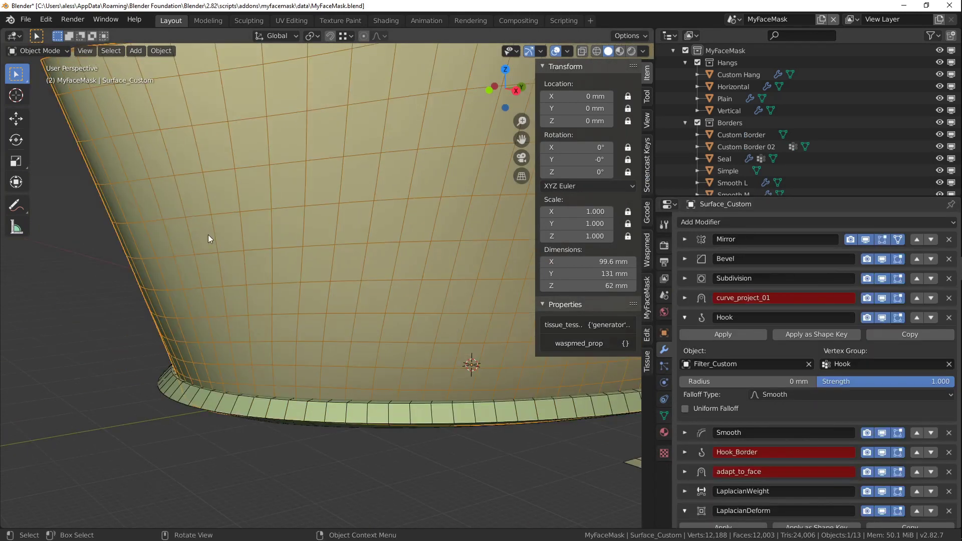
left_click(283, 416)
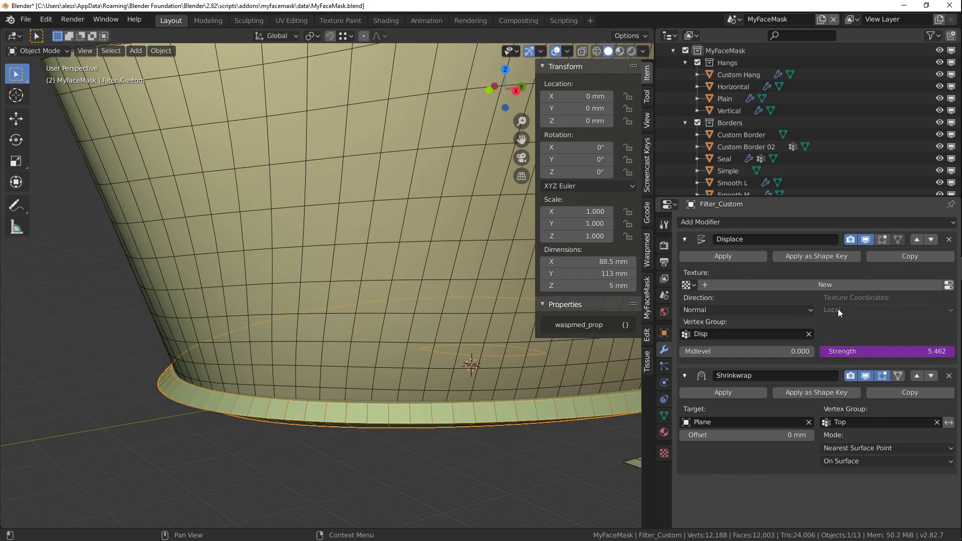
middle_click_drag(209, 406, 291, 354)
key("Tab")
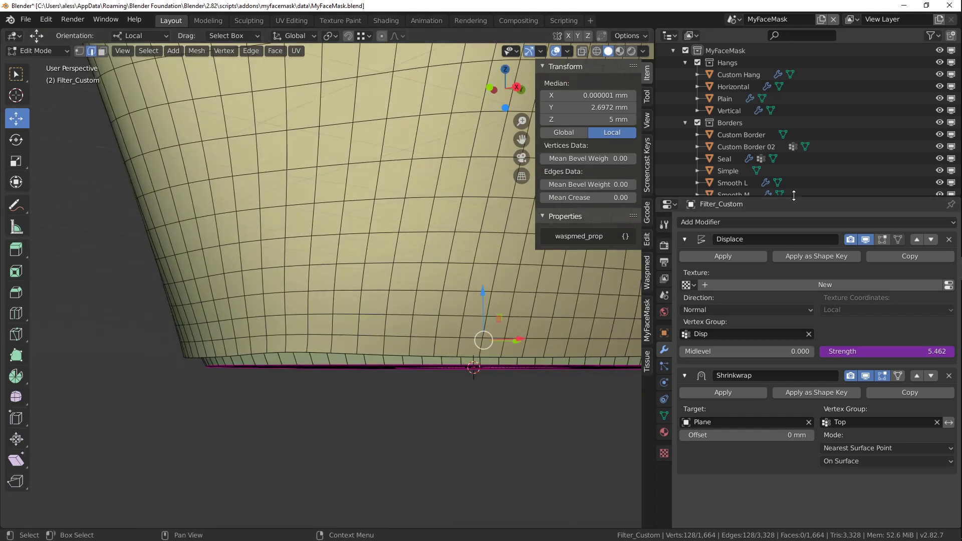
left_click_drag(793, 198, 797, 366)
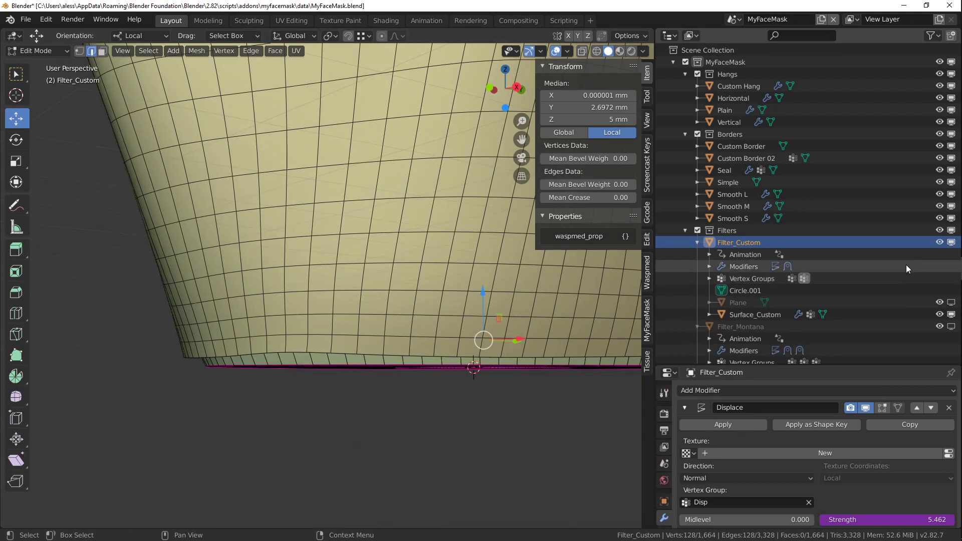
left_click(950, 314)
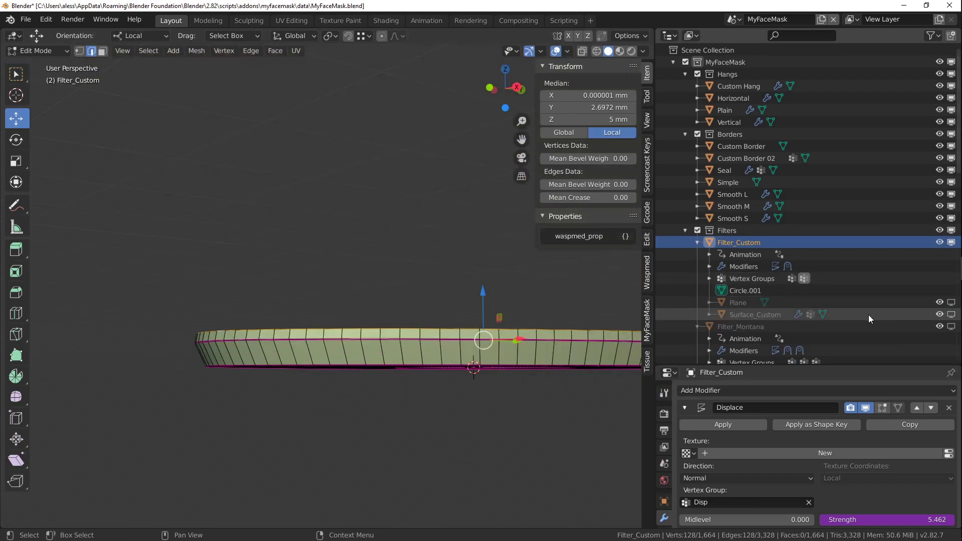
- Assign the middle edge loop of the filter base's side wall to the Disp vertex group with weight 0.8, then return to Object Mode
left_click(342, 335, "alt")
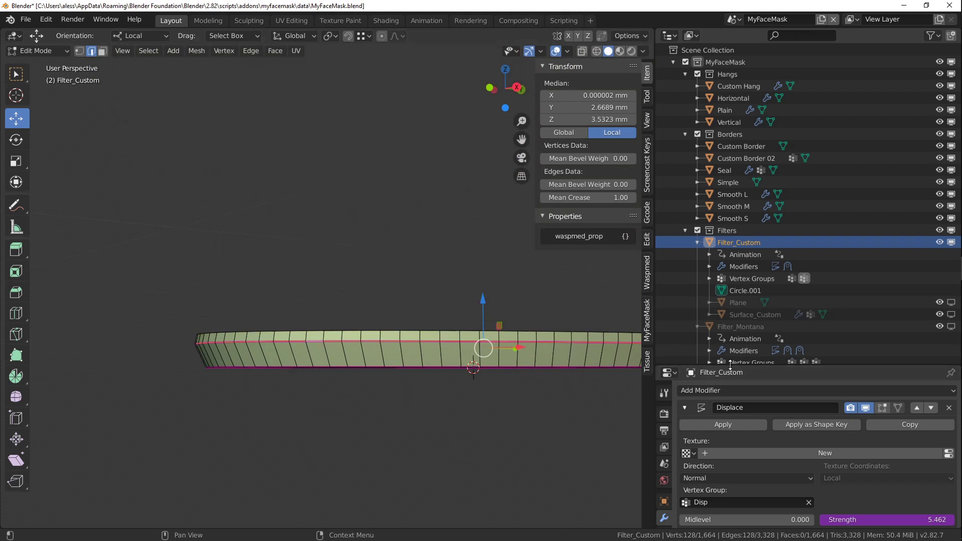
left_click_drag(729, 365, 729, 244)
left_click(664, 461)
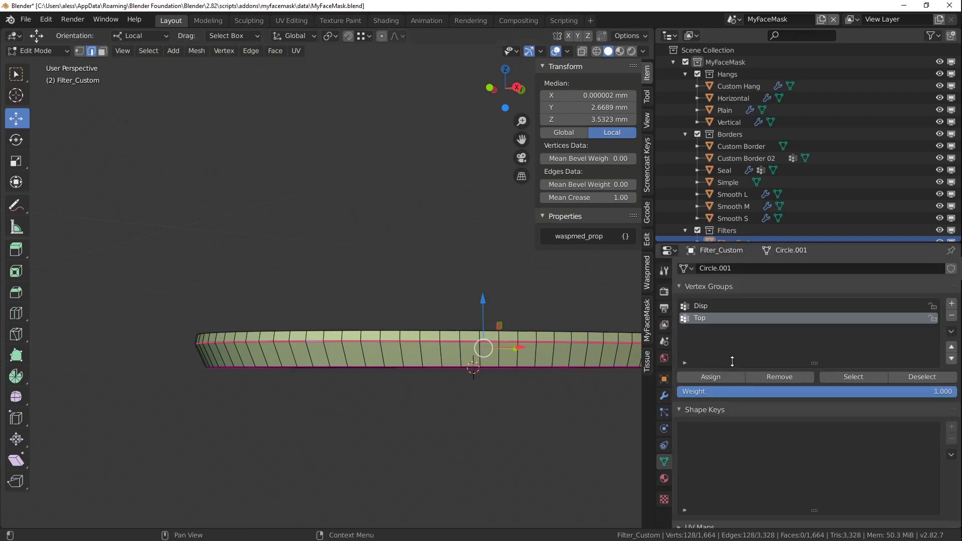
left_click(707, 305)
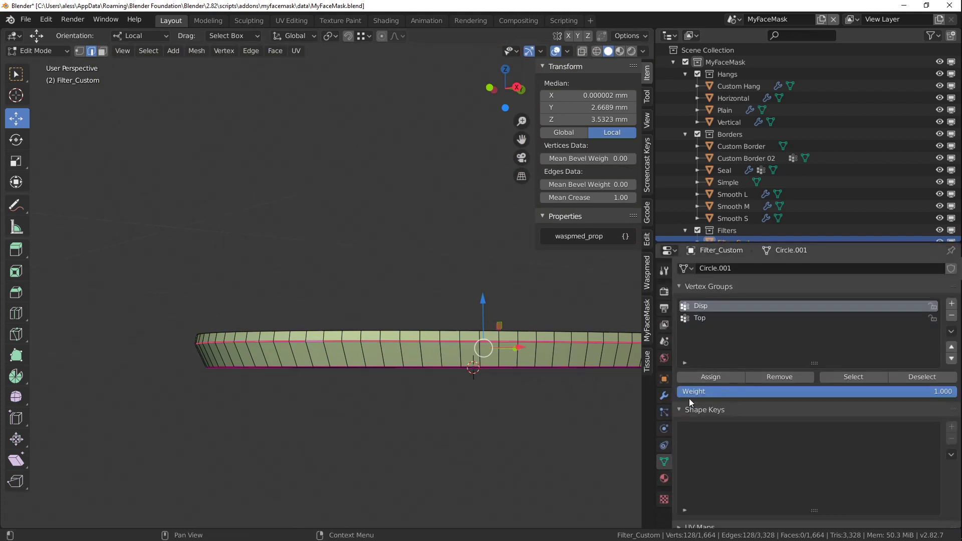
left_click(839, 390)
type("0.8")
key("Return")
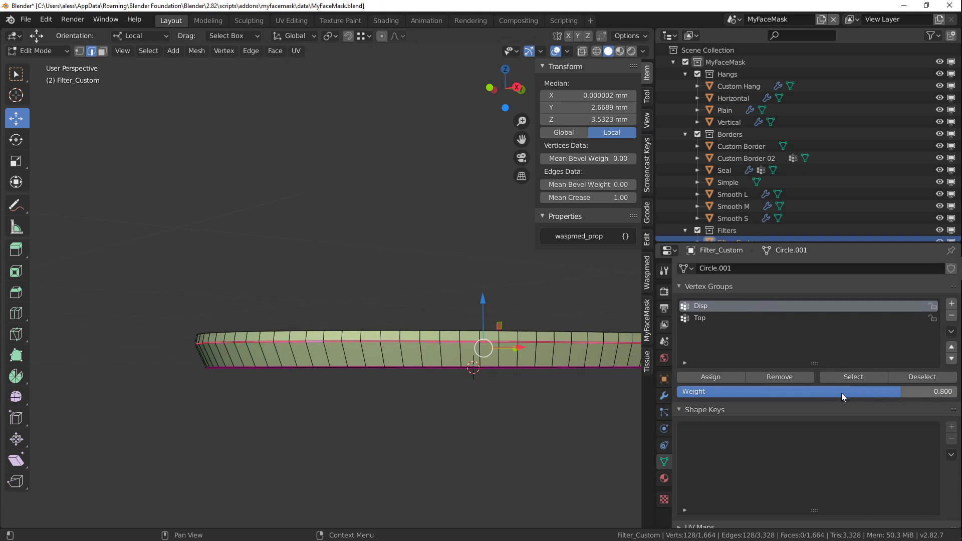
left_click(711, 377)
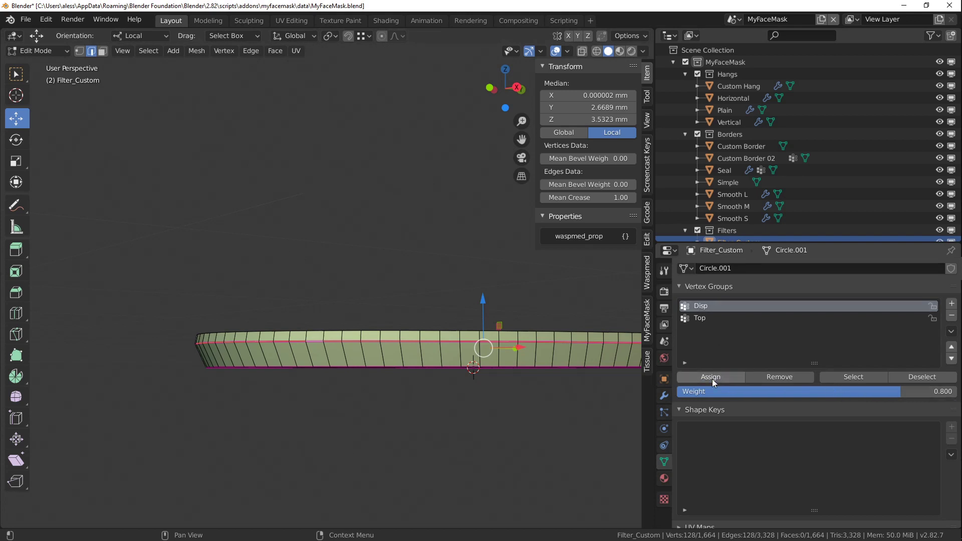
key("Tab")
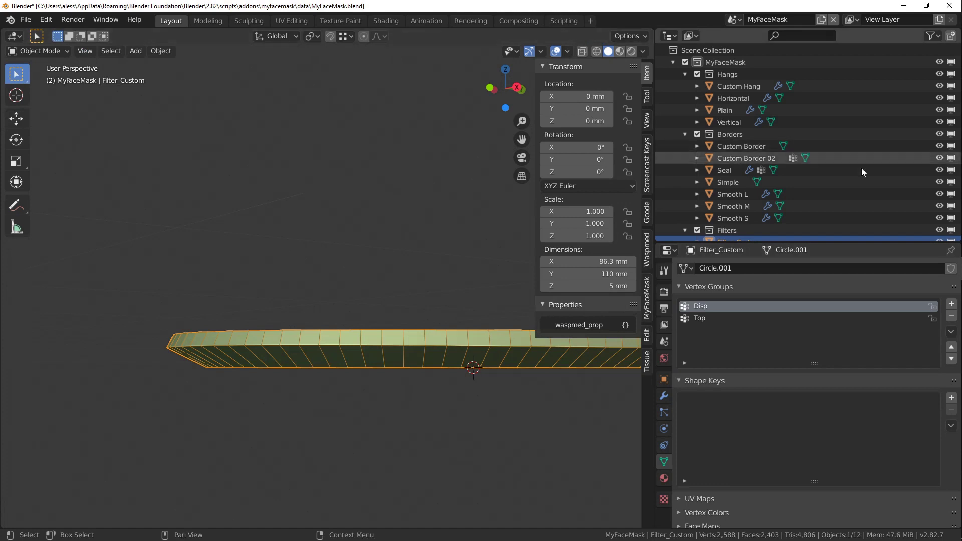
- Show Surface_Custom in the viewport again and inspect its joint with the filter base from below
scroll(849, 195, "down", 5)
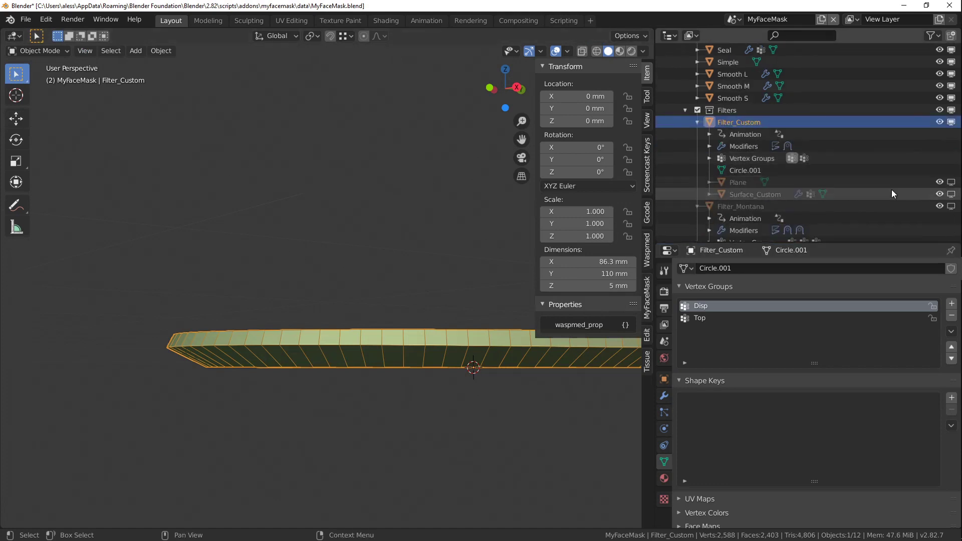
left_click(950, 194)
middle_click_drag(312, 258, 251, 269)
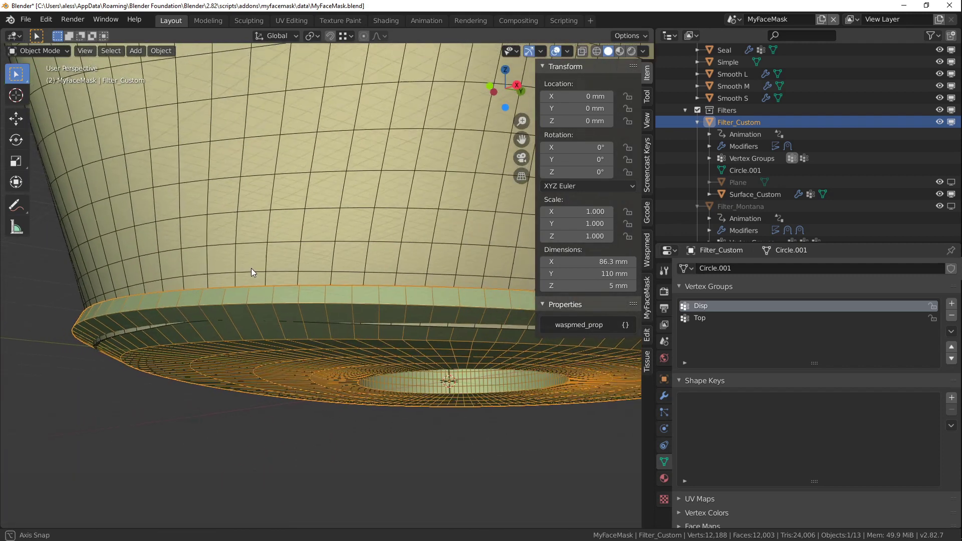
- Assign the filter base's bottom outer edge loop to the Disp vertex group with weight 0.5 and inspect the displaced shape in Object Mode
scroll(251, 268, "up", 2)
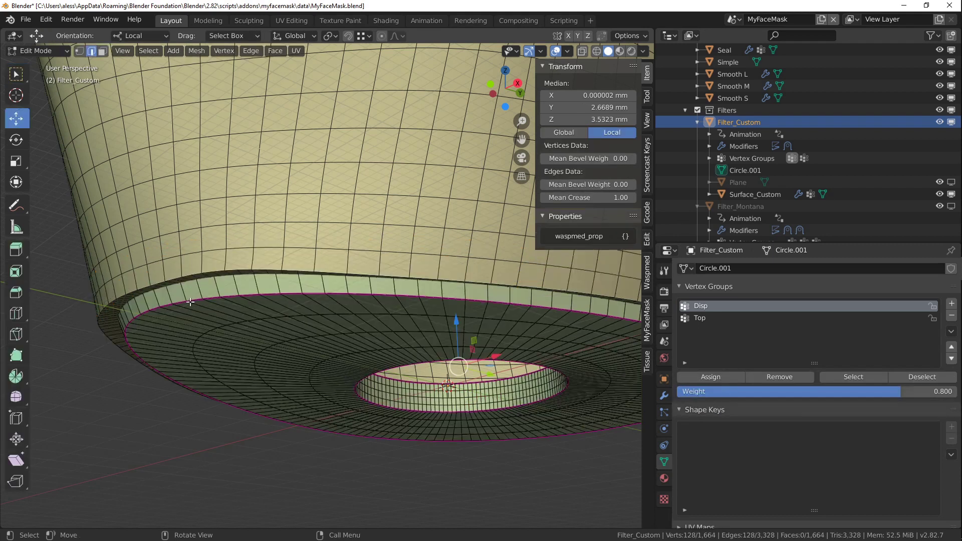
left_click(195, 300, "alt")
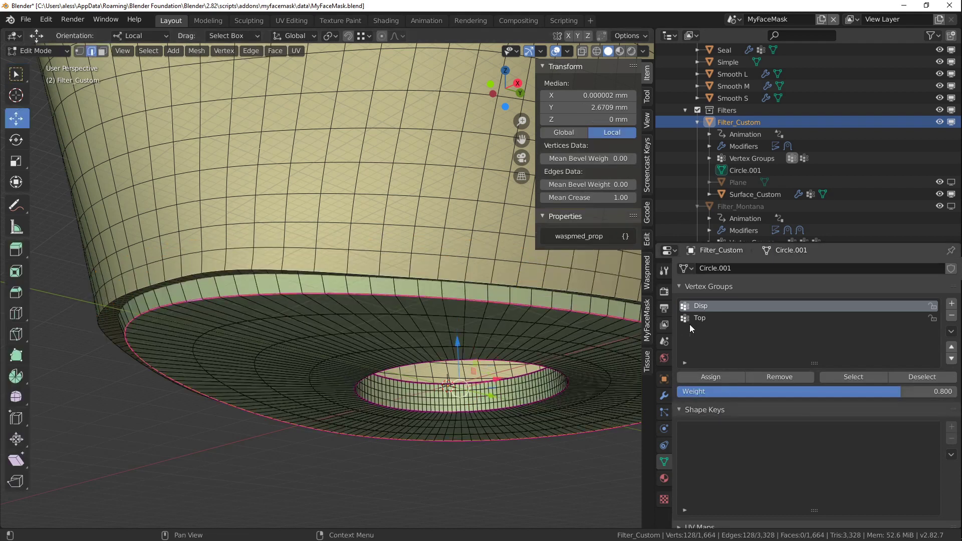
left_click(828, 389)
type("0.5")
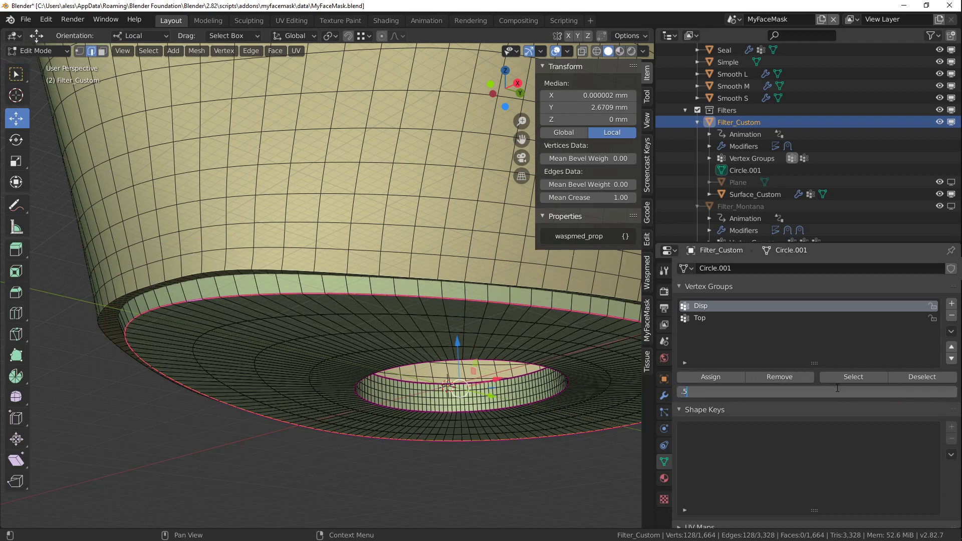
key("Return")
left_click(711, 378)
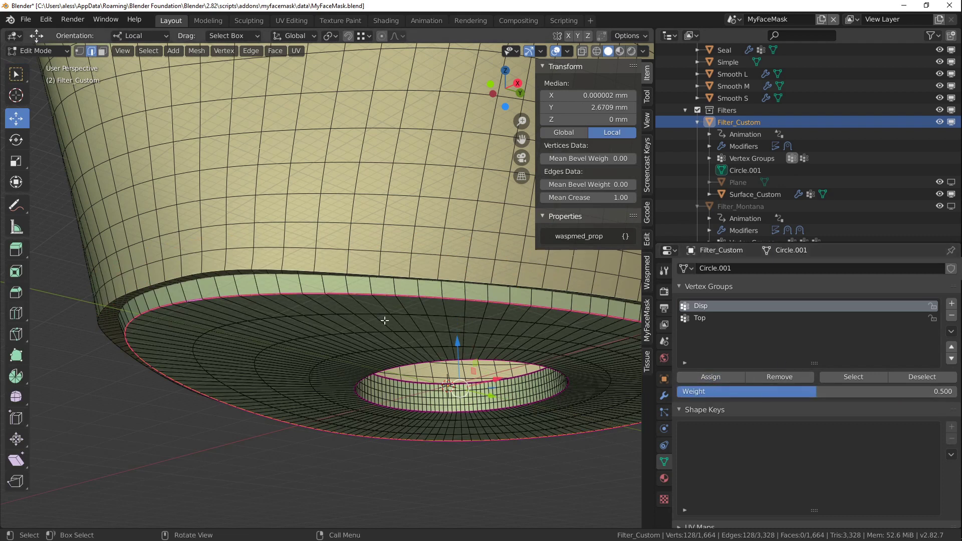
key("Tab")
middle_click_drag(236, 287, 320, 312)
scroll(212, 310, "down", 4)
scroll(452, 365, "up", 3)
- Add a vertex group named Bottom and assign the selected bottom outer edge loop to it with weight 1
key("Tab")
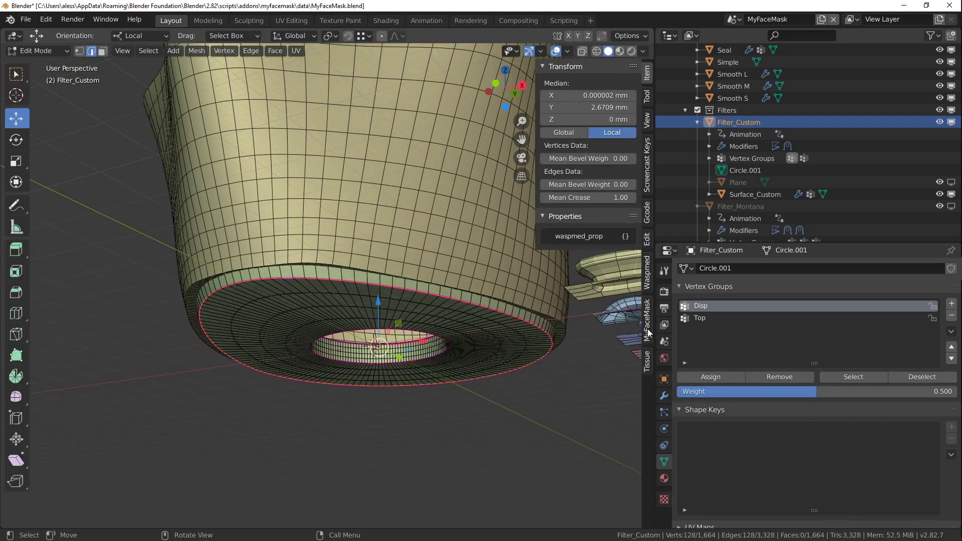
left_click(951, 304)
double_click(717, 329)
type("Bottom")
key("Return")
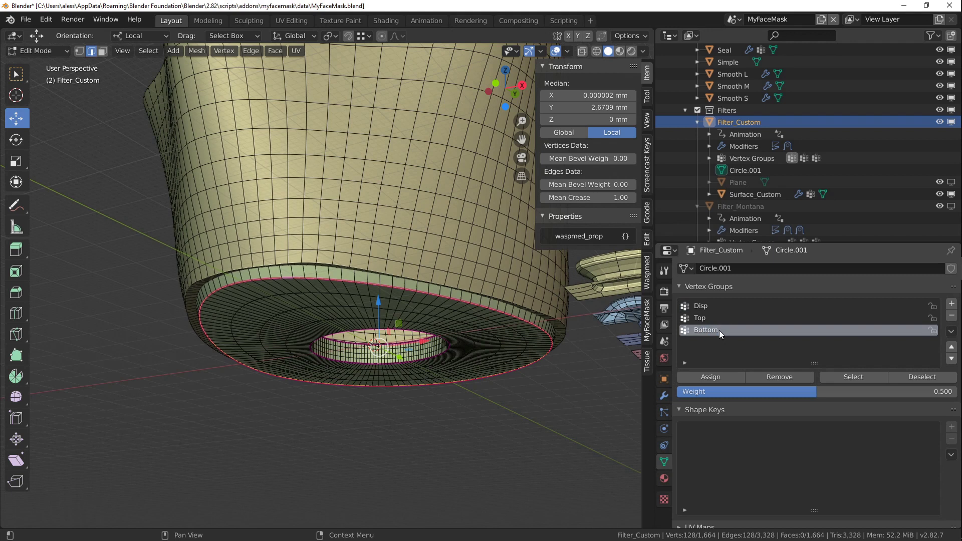
left_click_drag(791, 389, 954, 391)
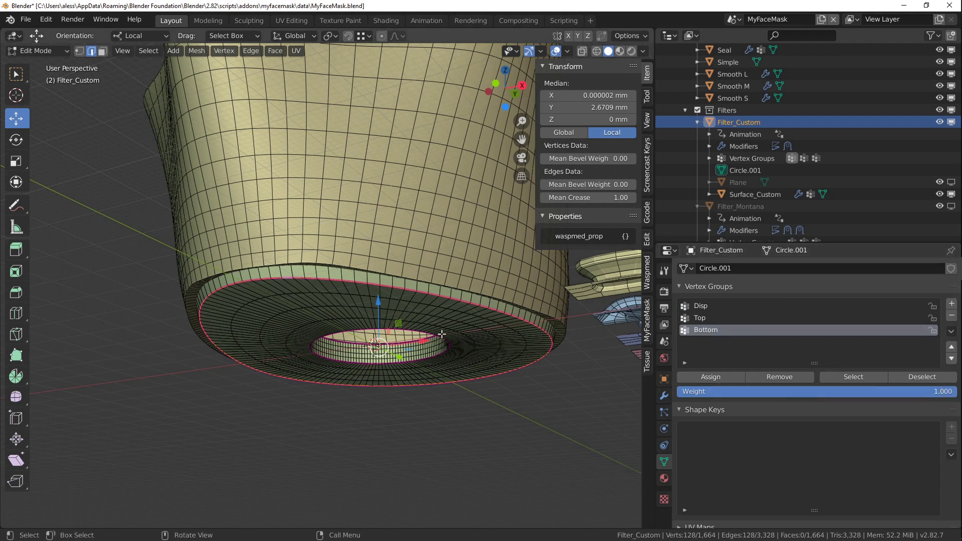
left_click(717, 376)
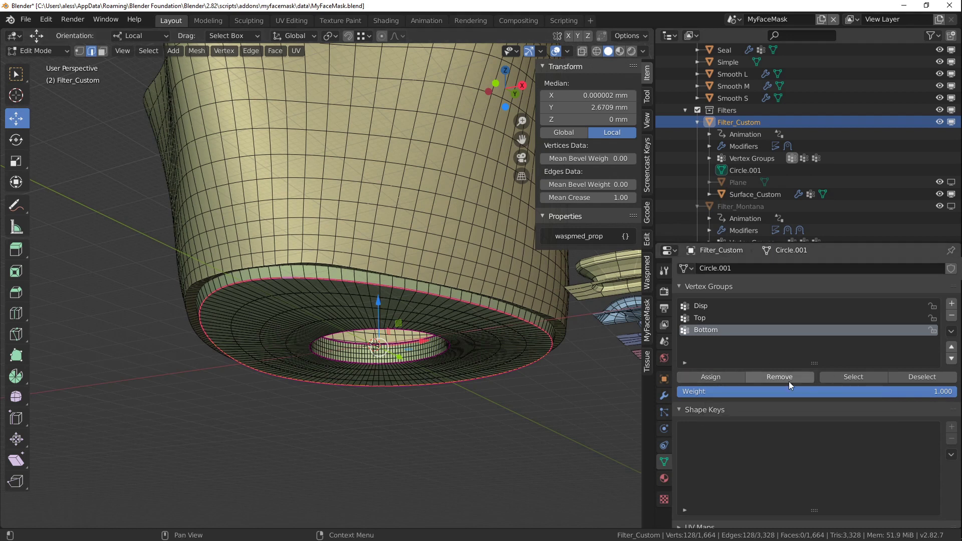
key("Tab")
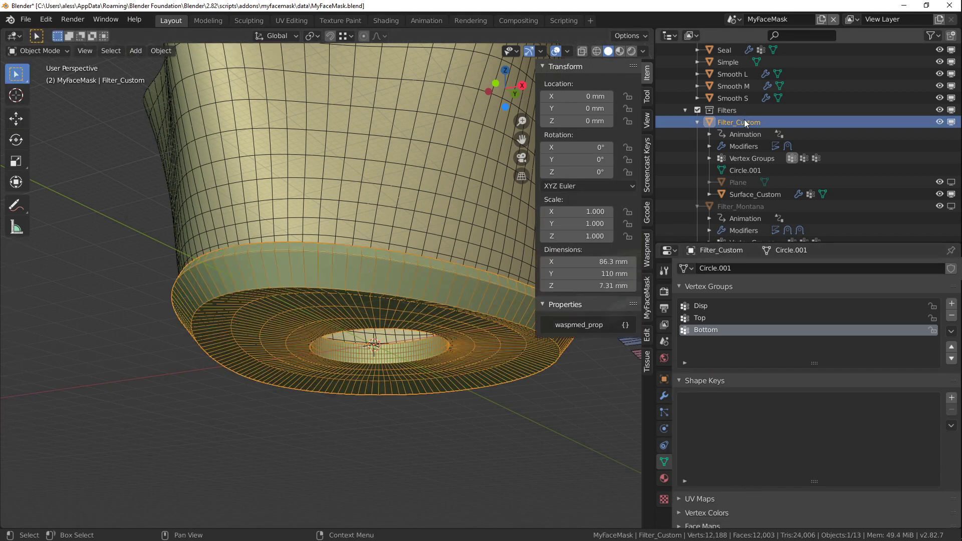
- Duplicate the hidden Plane helper with a -5 mm offset along Z and hide both planes in the viewport
left_click(951, 186)
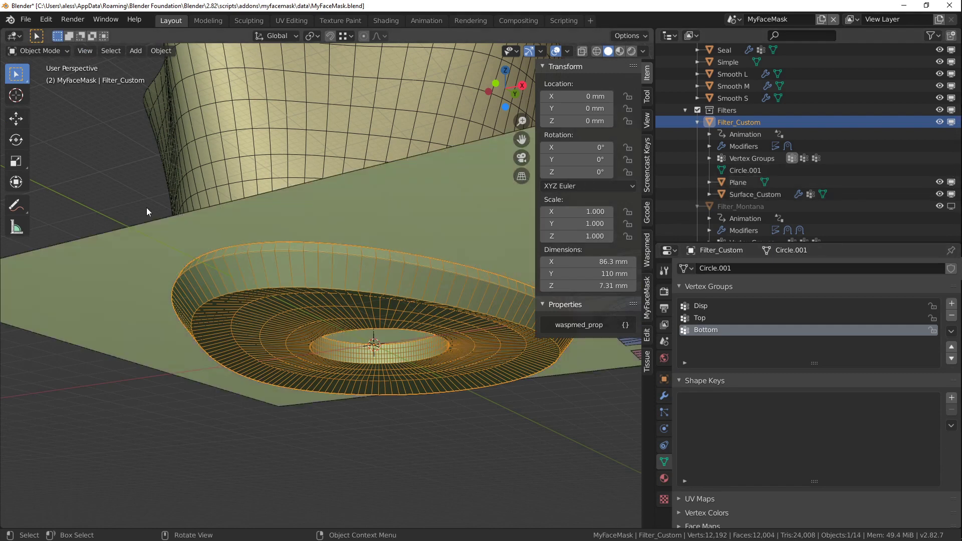
left_click(160, 232)
key("shift+d")
key("z")
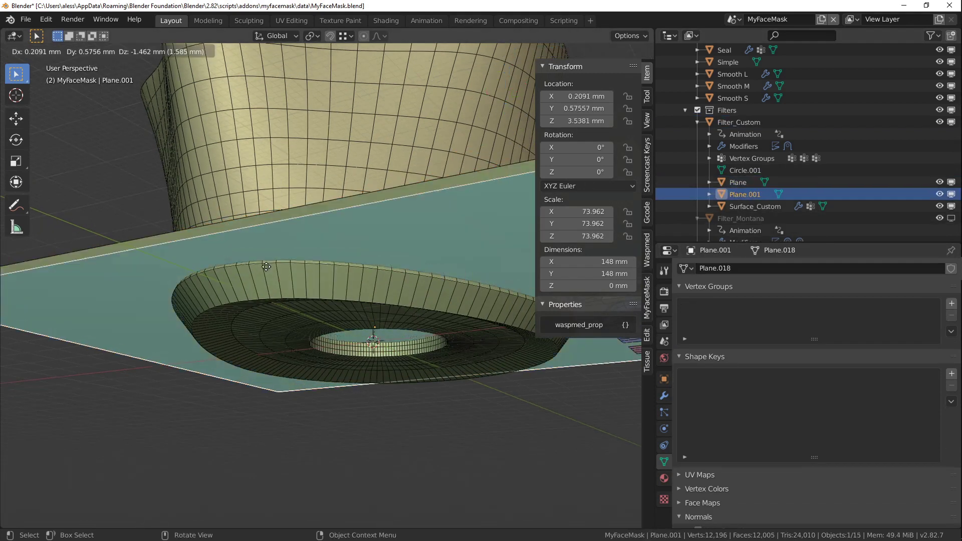
key("Return")
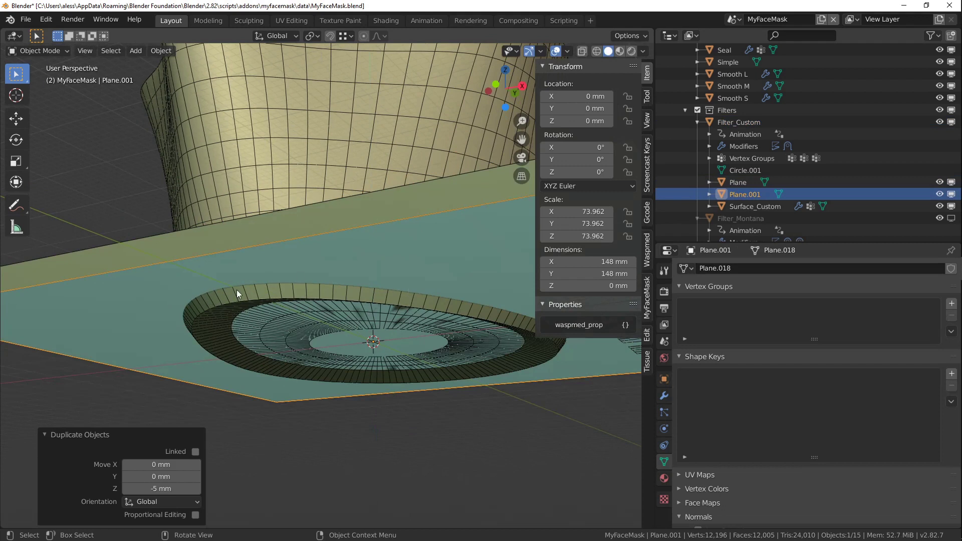
middle_click_drag(236, 290, 294, 278)
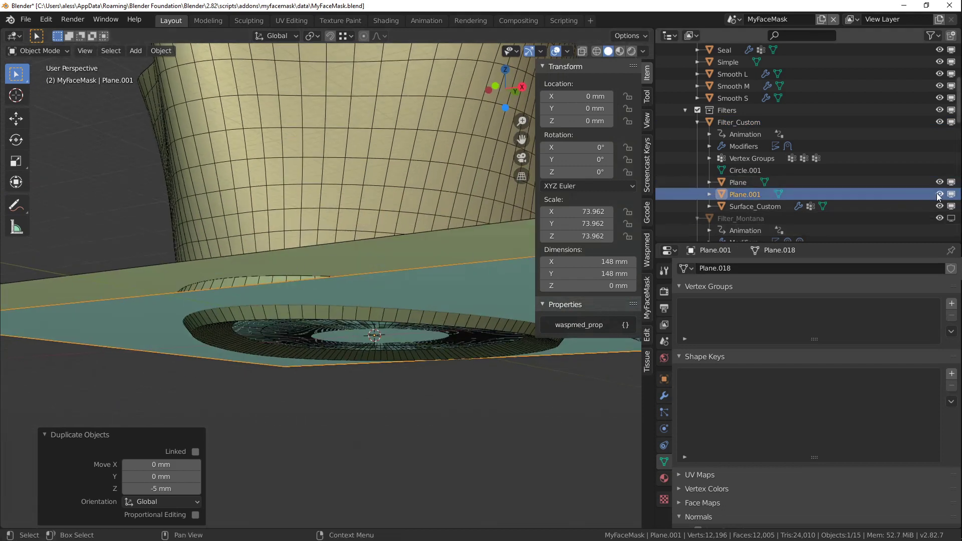
left_click(951, 194)
left_click(950, 182)
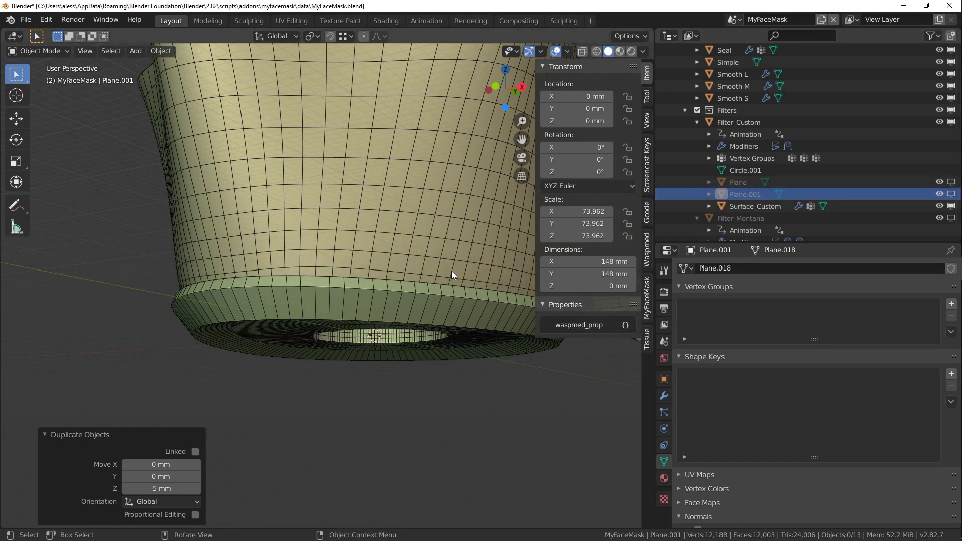
- Select Filter_Custom and duplicate its Shrinkwrap modifier
left_click(347, 287)
middle_click_drag(347, 287, 349, 258)
left_click(665, 395)
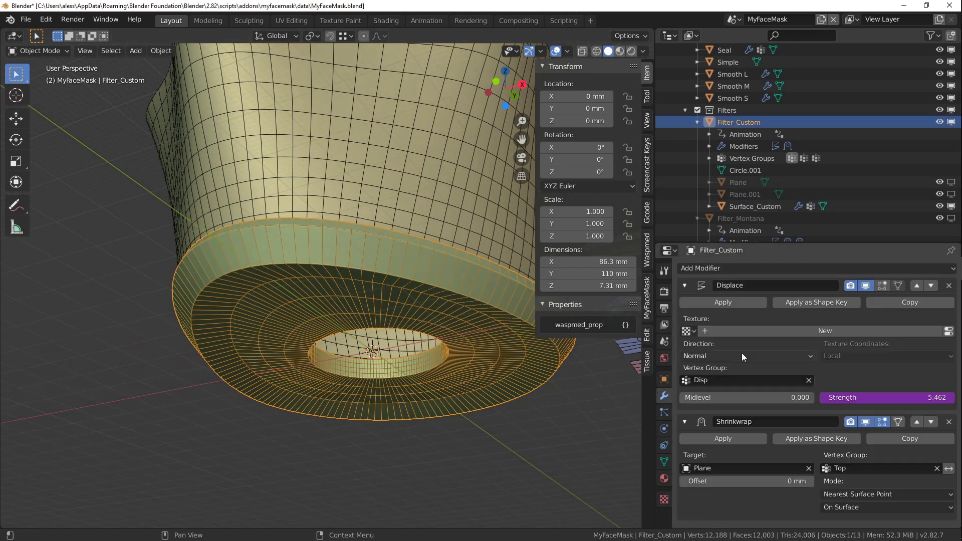
left_click(925, 438)
scroll(825, 423, "down", 5)
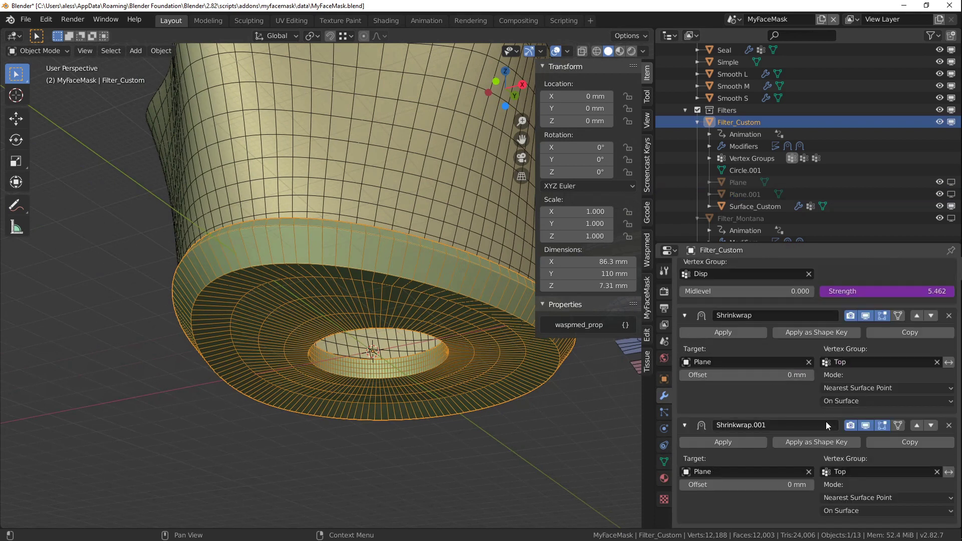
- Set the copied Shrinkwrap modifier's target to Plane.001 and its vertex group to Bottom, and check the base's profile from the right side
left_click(749, 470)
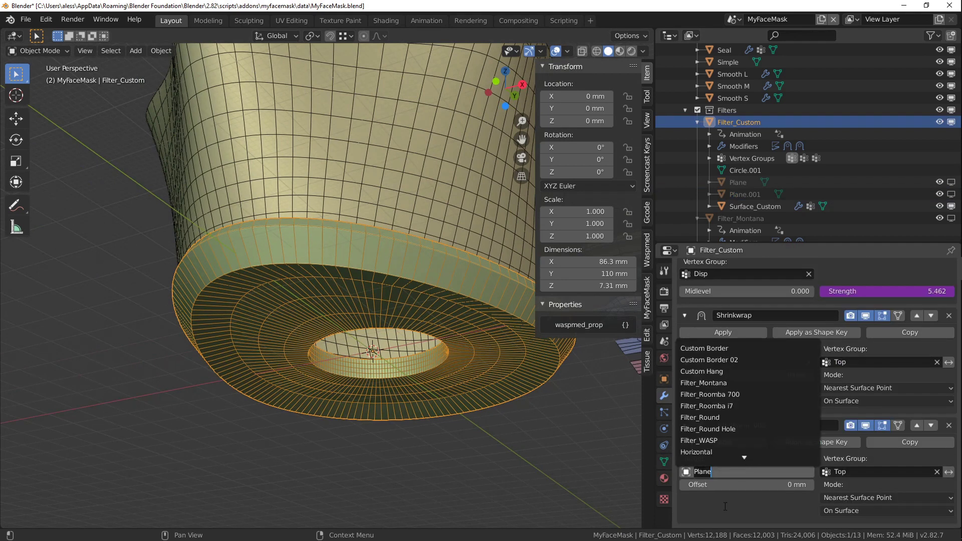
type("plane")
key("Down")
key("Down")
key("Return")
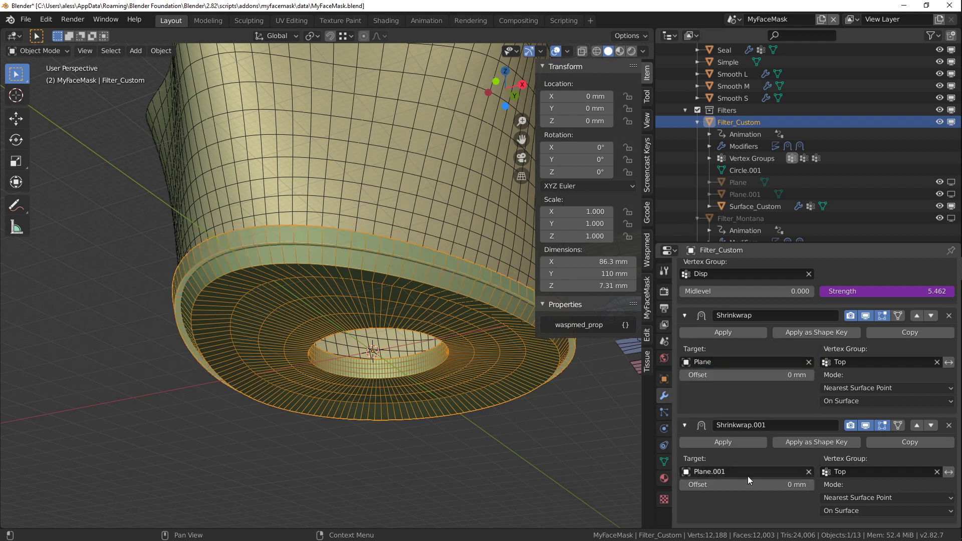
left_click(861, 472)
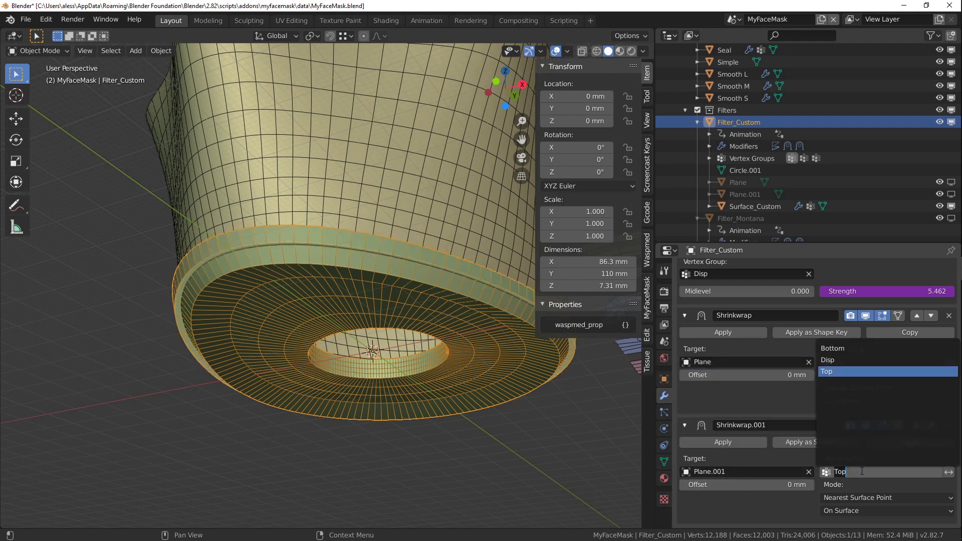
left_click(834, 348)
middle_click_drag(511, 324, 158, 260)
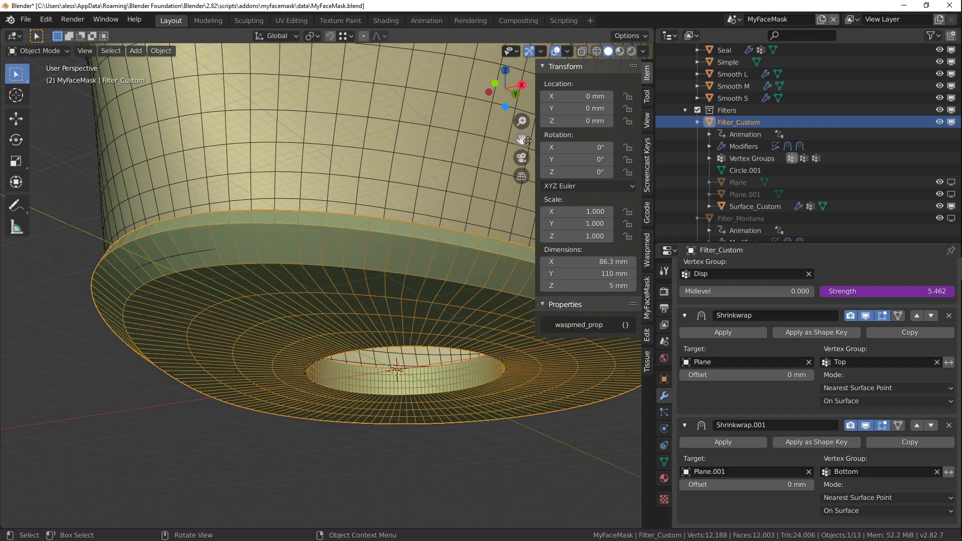
key("KP_3")
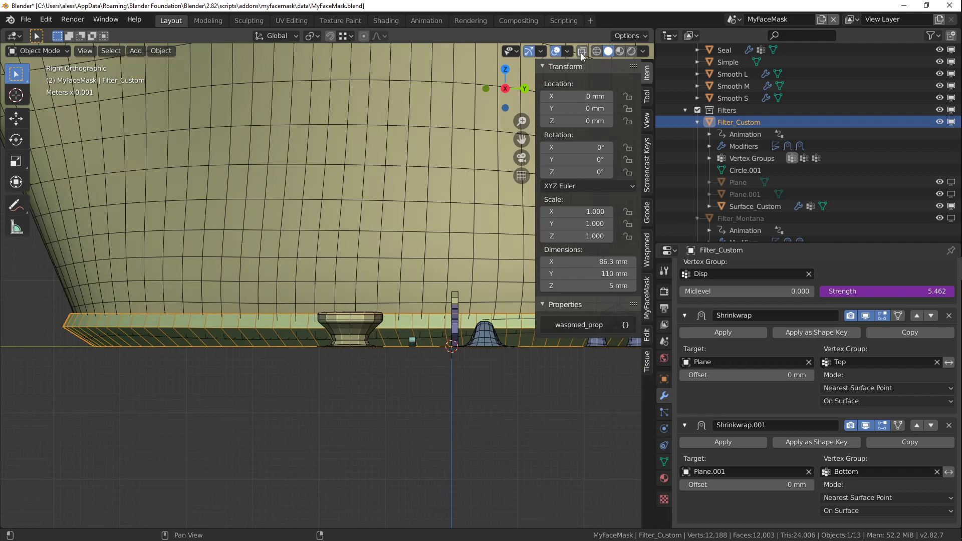
- Assign the filter base's selected bottom outer edge loop to the Disp vertex group with weight 0.8 and view the result in Object Mode
left_click(332, 207)
scroll(250, 306, "up", 4)
middle_click_drag(139, 359, 221, 319)
left_click(230, 308)
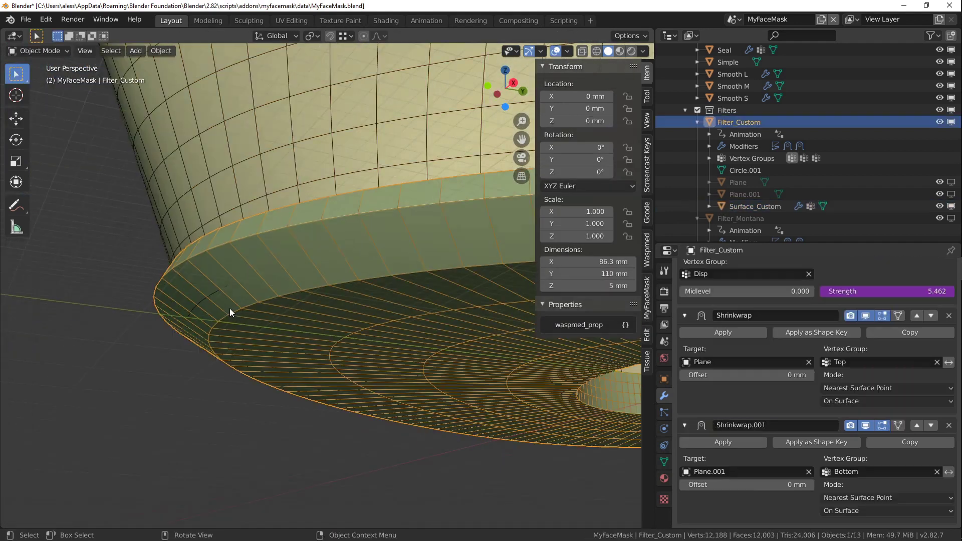
key("Tab")
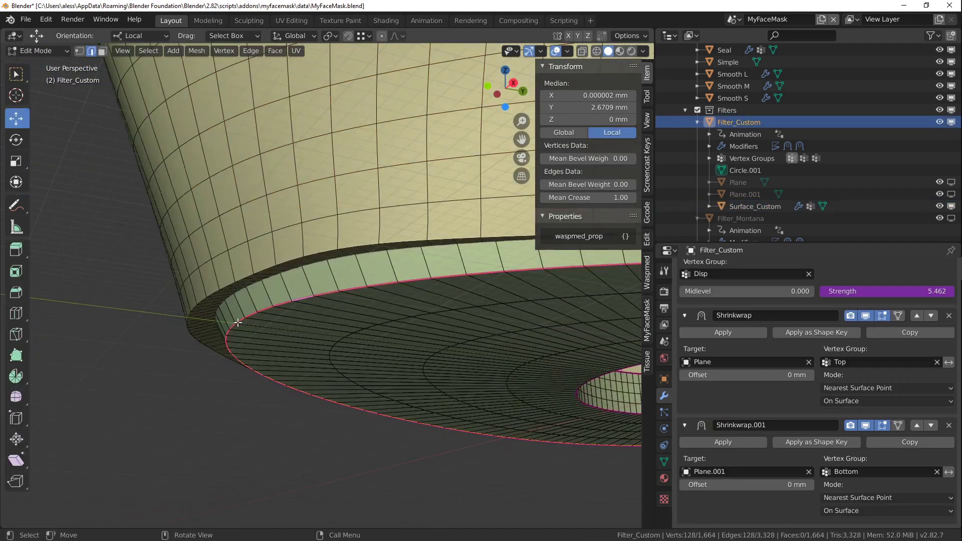
left_click(664, 463)
left_click(716, 305)
left_click(892, 395)
type("0.8")
key("Return")
left_click(725, 380)
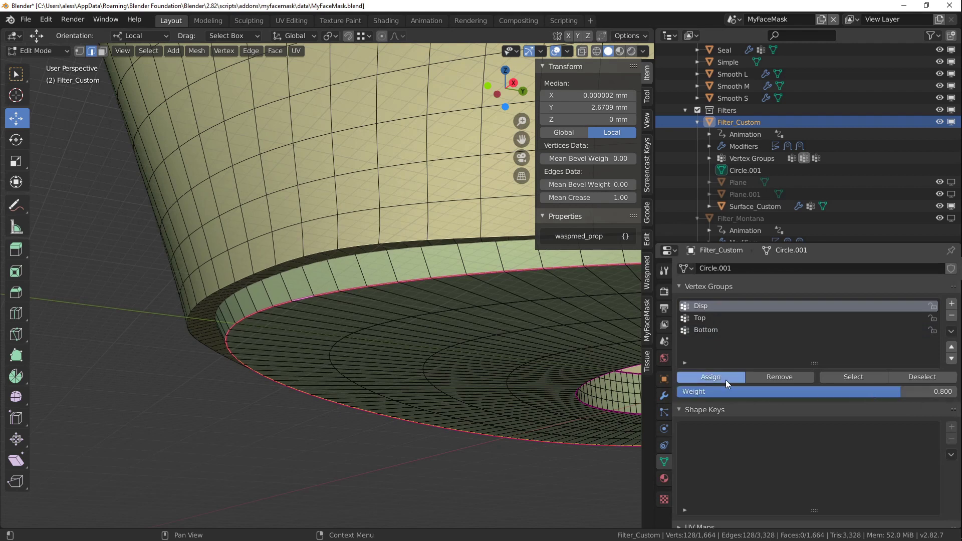
key("Tab")
middle_click_drag(381, 309, 404, 321)
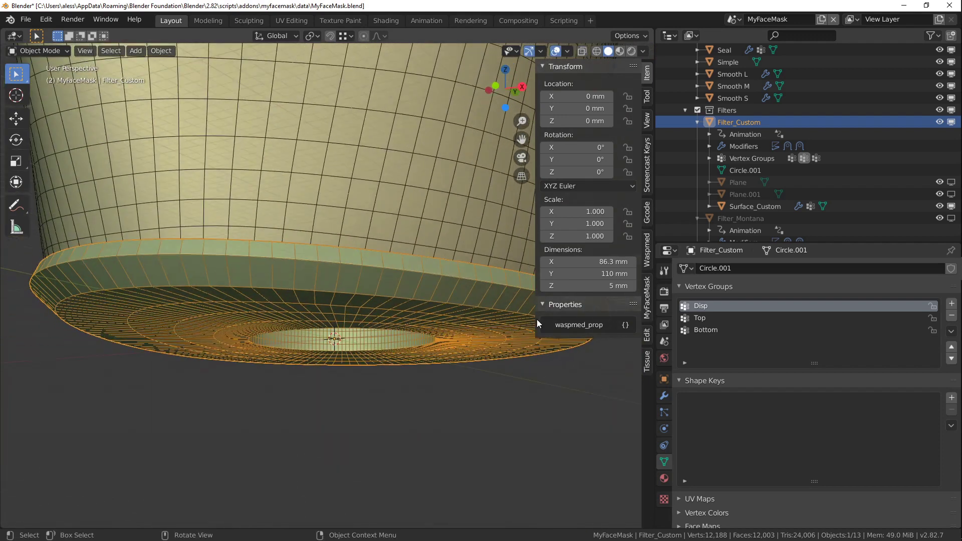
- Select Surface_Custom and try a wall thickness of about 2.845 mm in its Thickness modifier
middle_click_drag(503, 285, 386, 314)
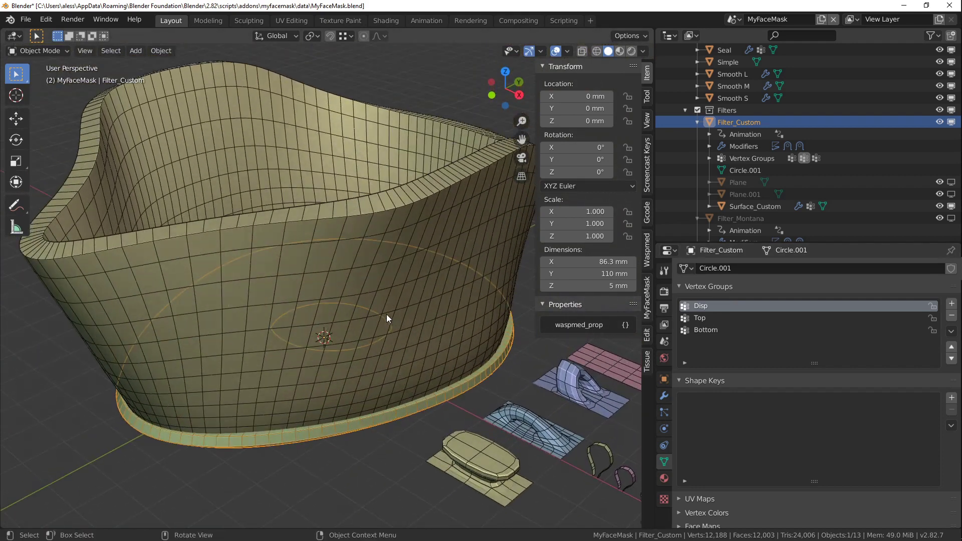
middle_click_drag(352, 388, 354, 356)
left_click(323, 261)
middle_click_drag(323, 261, 358, 308)
left_click(663, 395)
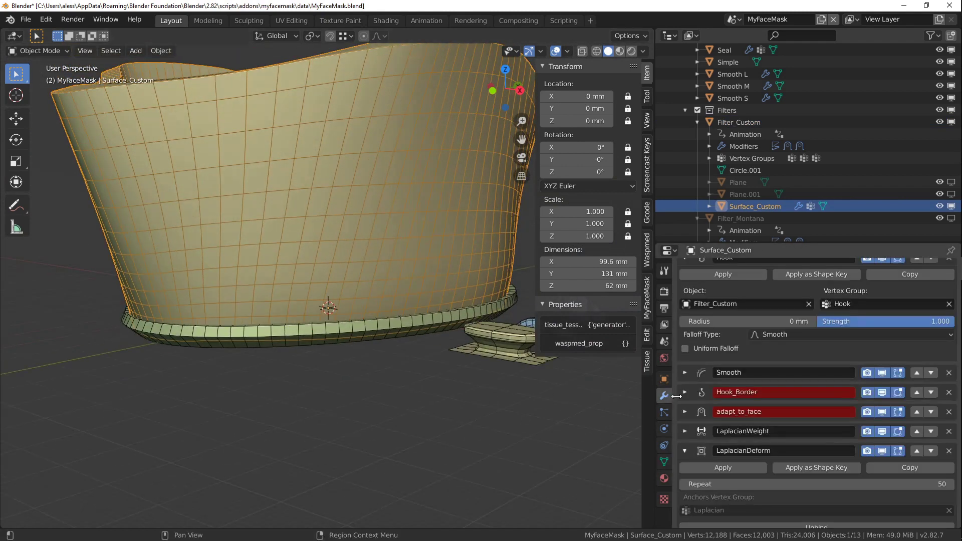
scroll(752, 434, "down", 4)
scroll(756, 440, "down", 6)
mouse_move(710, 402)
left_mouse_down()
mouse_move(731, 402)
mouse_move(701, 402)
mouse_move(730, 401)
mouse_move(718, 402)
left_mouse_up()
middle_click_drag(404, 339, 259, 323)
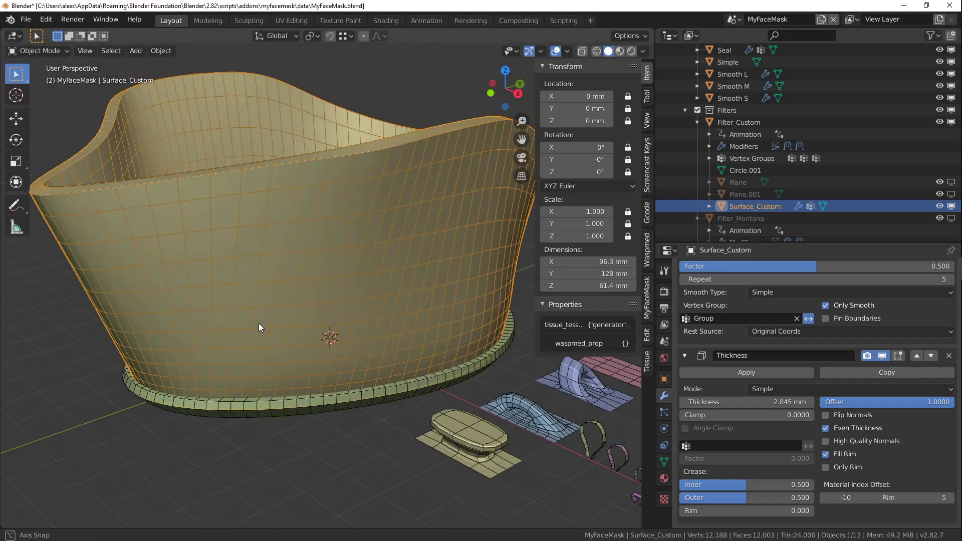
- Set Surface_Custom's Thickness modifier to 1.6 mm and inspect the joint with the filter base from inside the mask
left_click(754, 401)
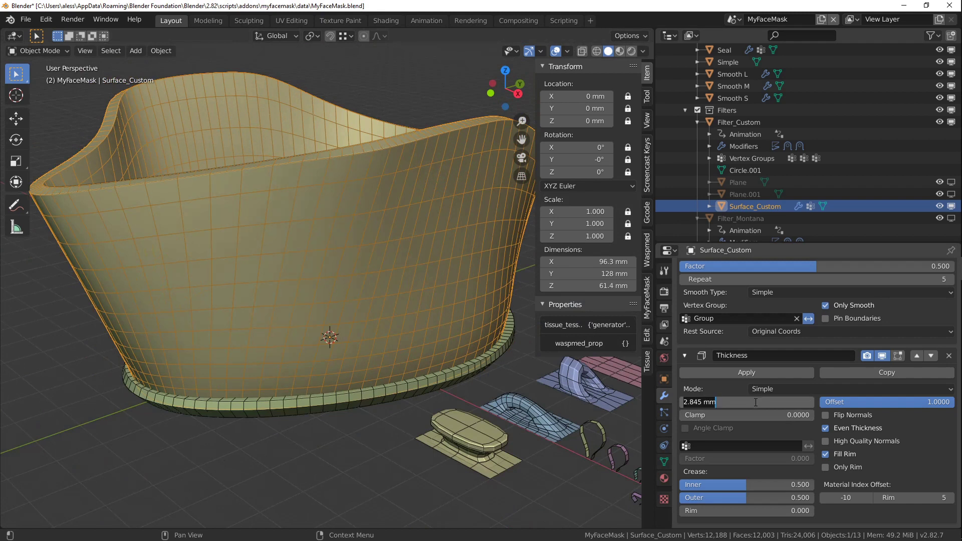
type("1.6")
key("Return")
left_click(276, 463)
middle_click_drag(275, 464, 329, 389)
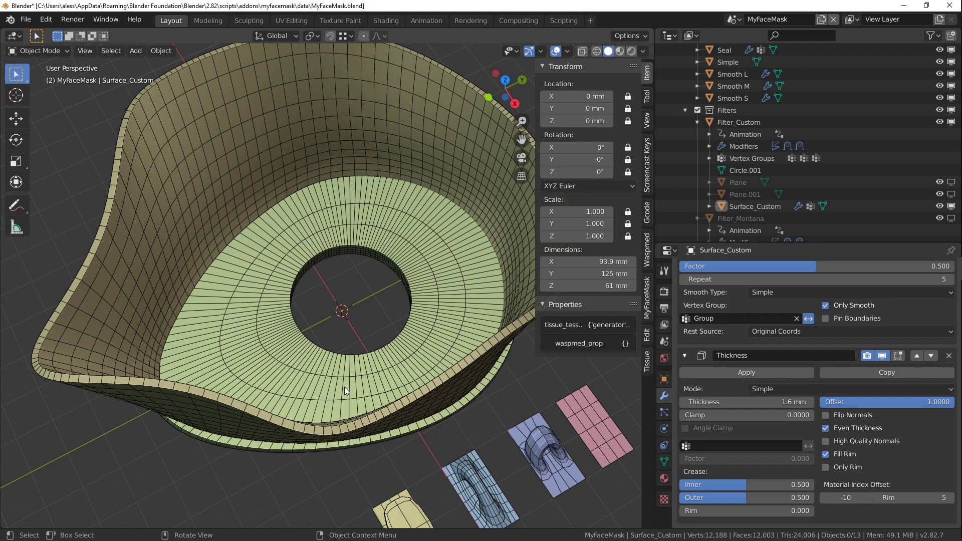
- Edit Filter_Custom's mesh and dissolve the two intermediate edge loops on the base's upper face
left_click(327, 266)
scroll(290, 272, "up", 4)
middle_click_drag(268, 254, 365, 259)
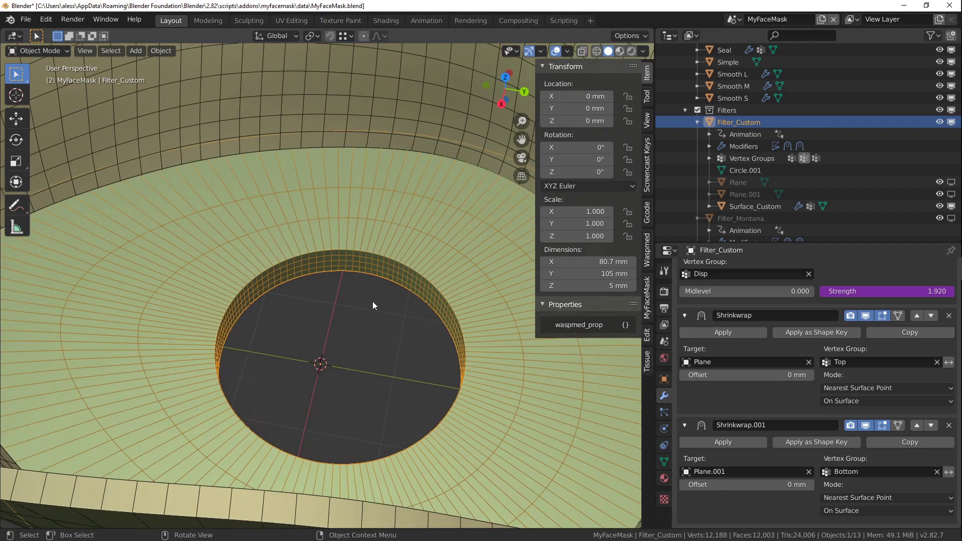
key("Tab")
middle_click_drag(317, 260, 234, 231)
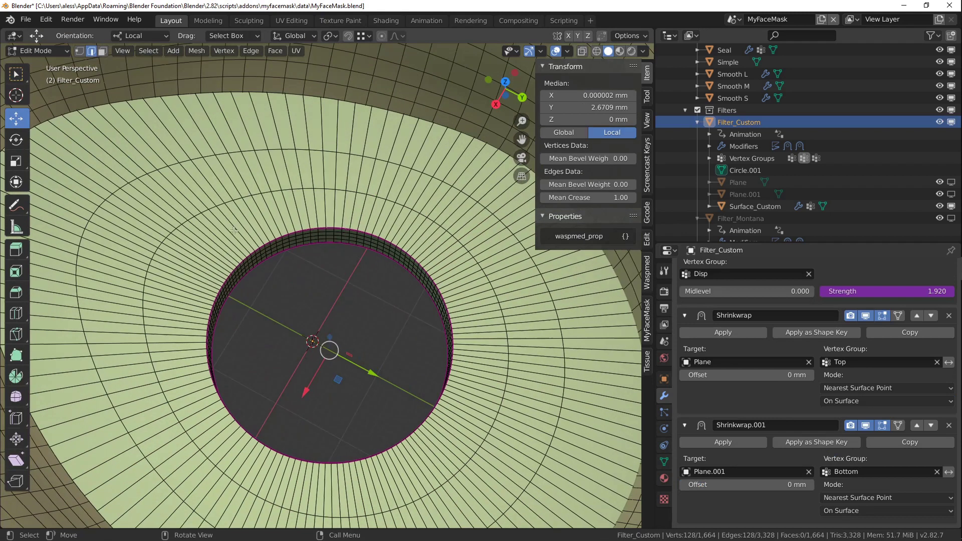
left_click(163, 171, "alt")
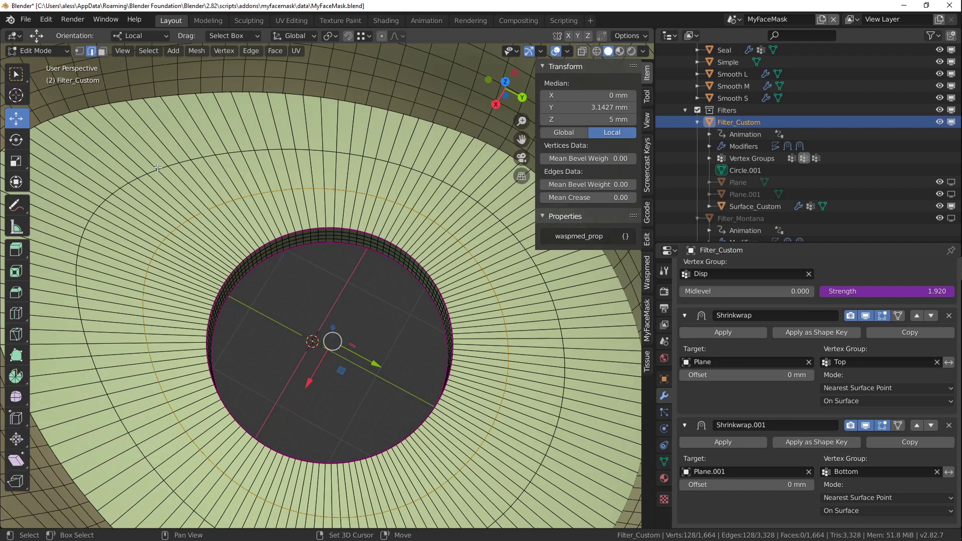
left_click(176, 164, "alt+shift")
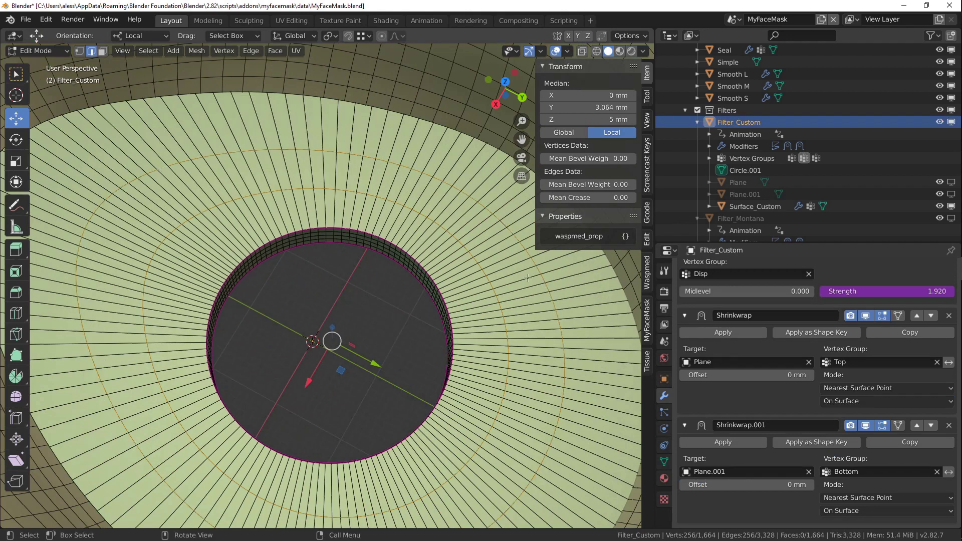
key("ctrl+x")
- Dissolve the three intermediate edge loops around the inner wall of the base's hole
scroll(307, 339, "up", 6)
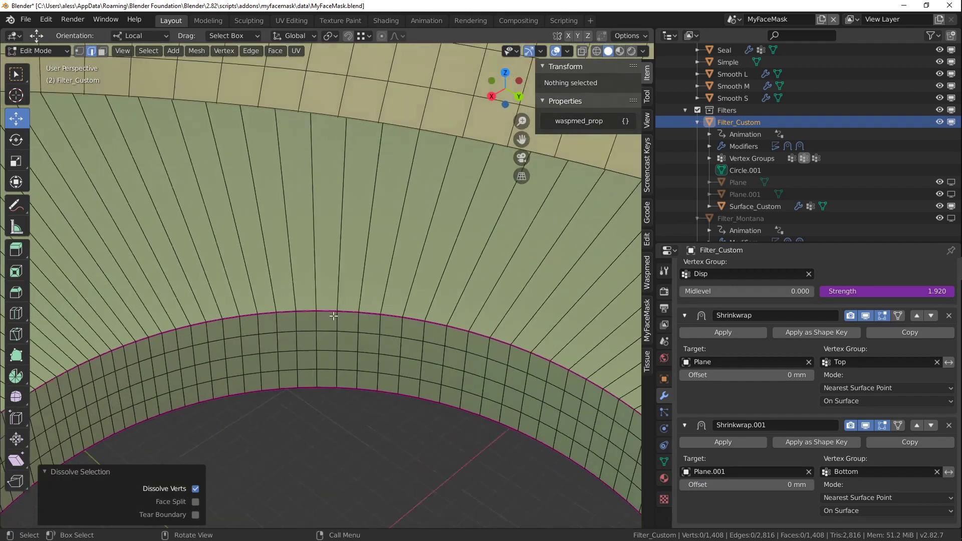
scroll(326, 339, "up", 1)
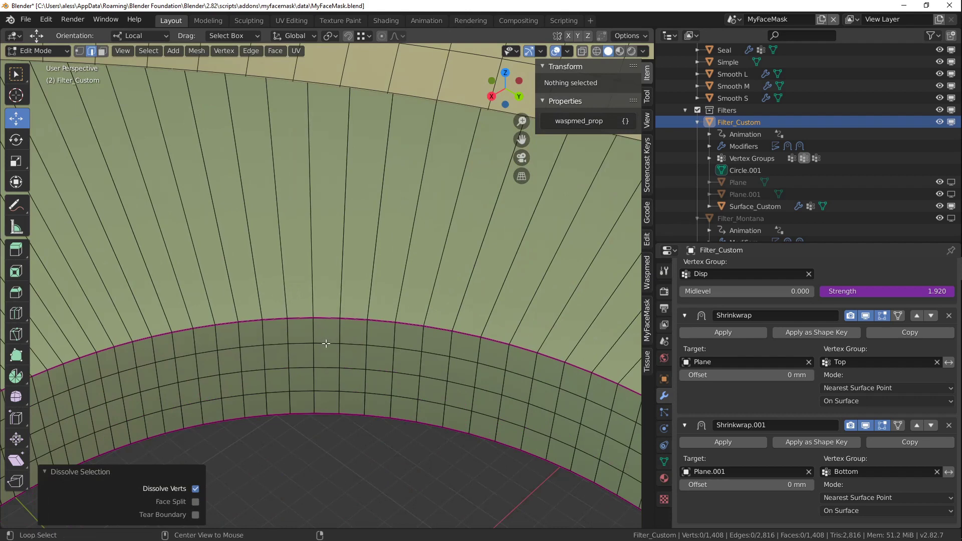
key("ctrl+z")
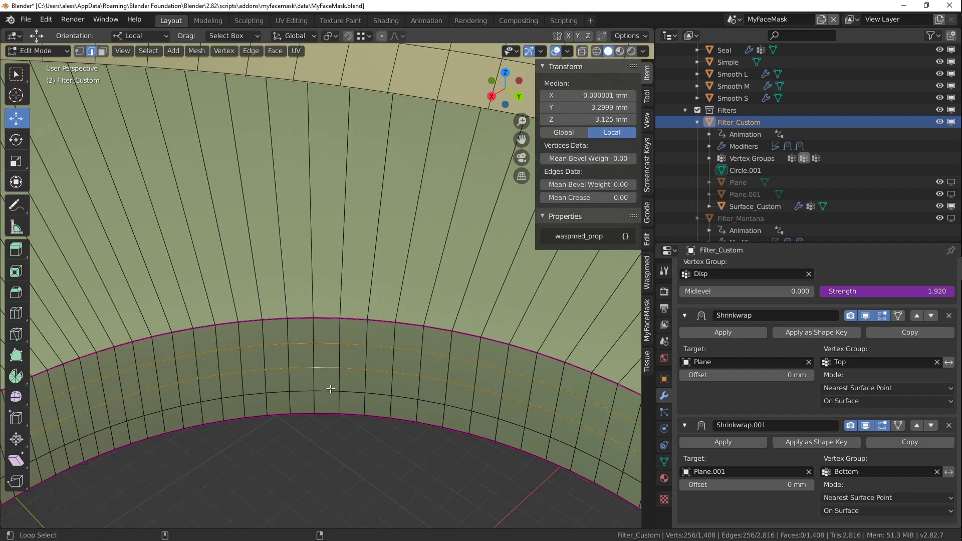
key("ctrl+x")
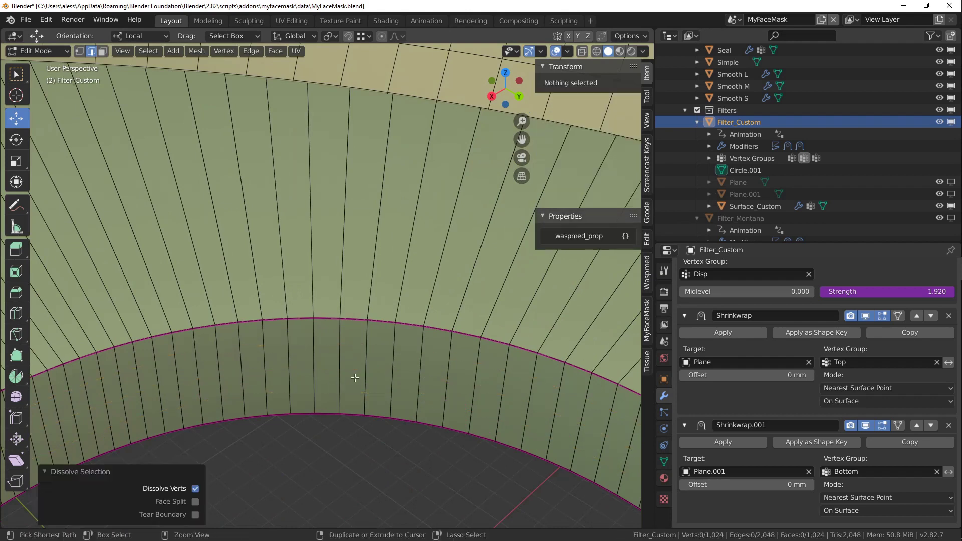
- Dissolve the three intermediate edge loops on the underside of the filter base
scroll(353, 385, "down", 8)
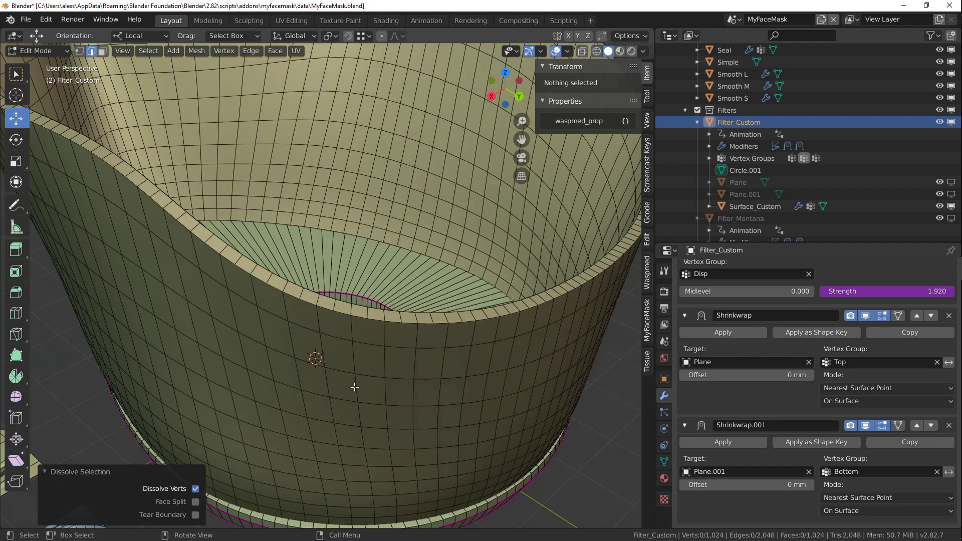
middle_click_drag(355, 386, 379, 245)
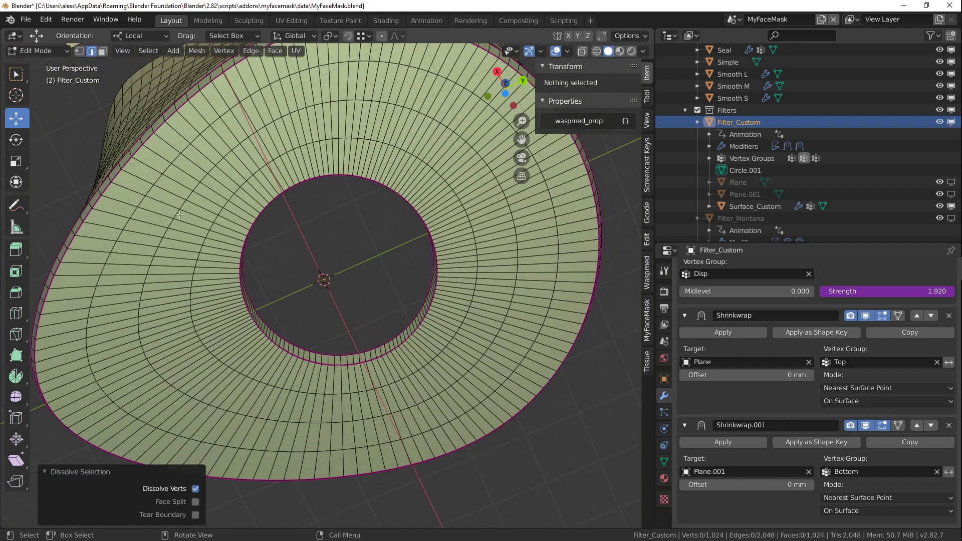
scroll(242, 161, "up", 3)
middle_click_drag(242, 161, 297, 291, "shift")
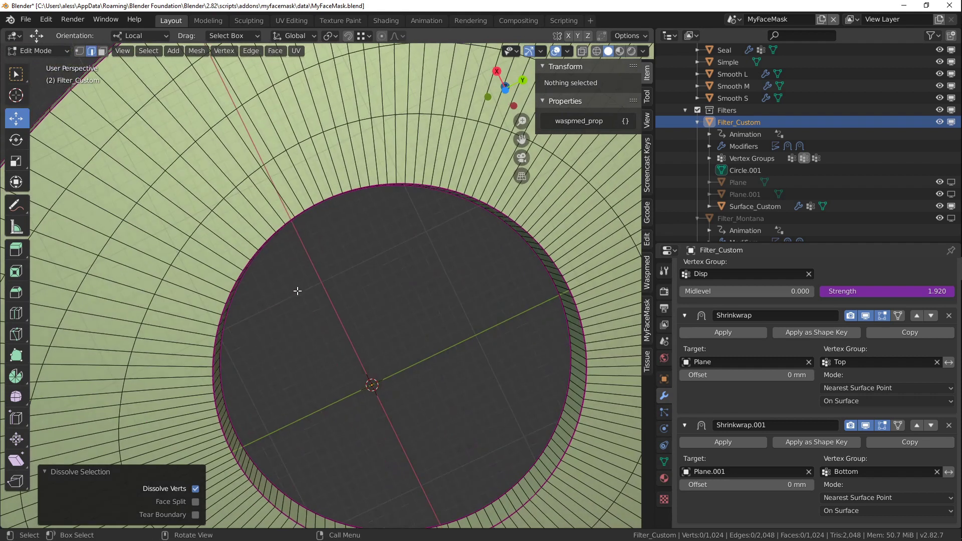
left_click(255, 174, "alt")
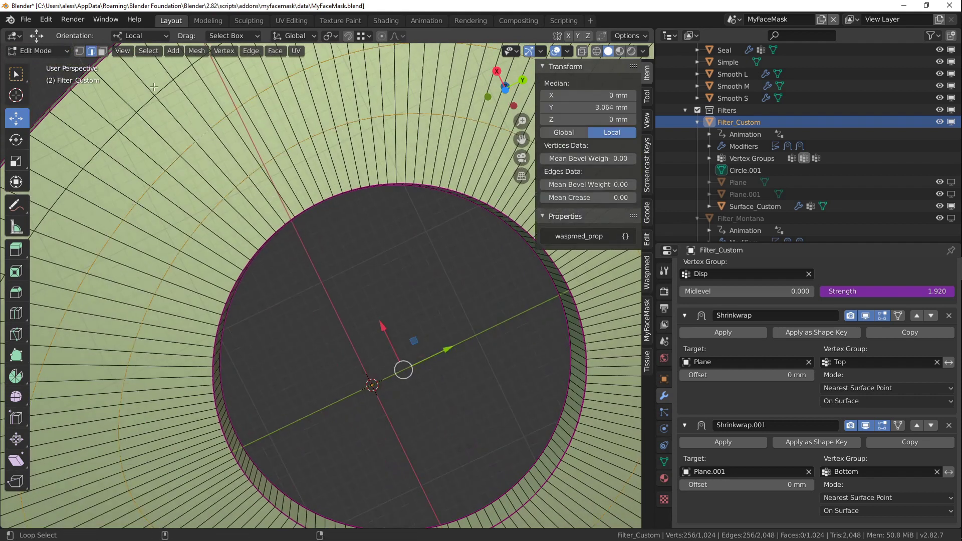
left_click(240, 176, "alt")
left_click(236, 171, "alt")
left_click(208, 138, "alt")
left_click(203, 132, "alt+shift")
left_click(199, 129, "alt+shift")
key("ctrl+x")
scroll(297, 222, "down", 4)
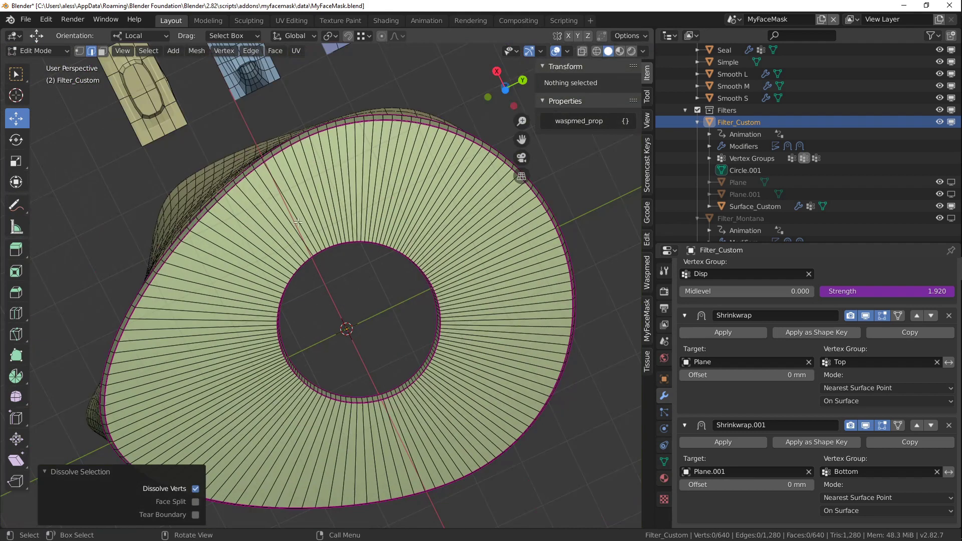
- Snap the 3D cursor midway between two opposite vertices of the hole's upper rim and add a mesh circle there
middle_click_drag(297, 222, 371, 281)
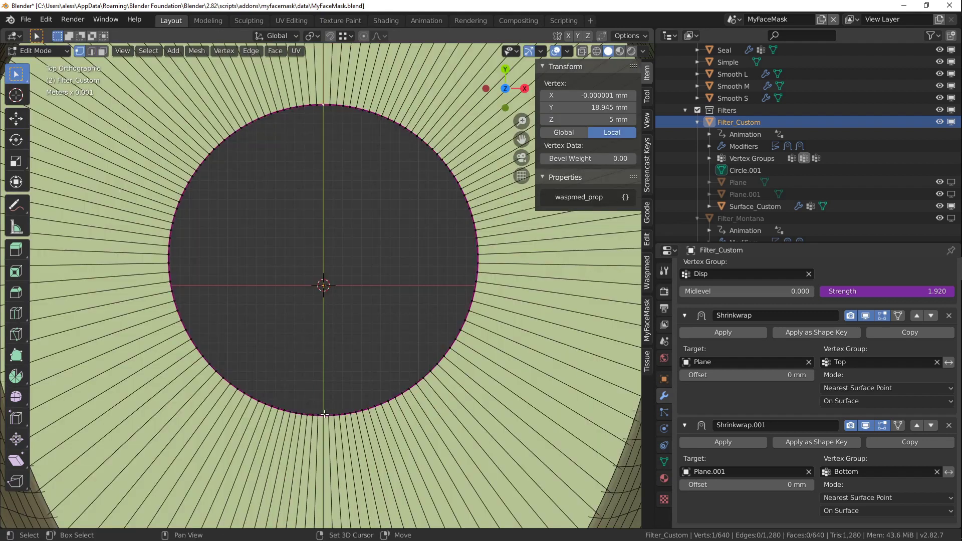
left_click(324, 414, "shift")
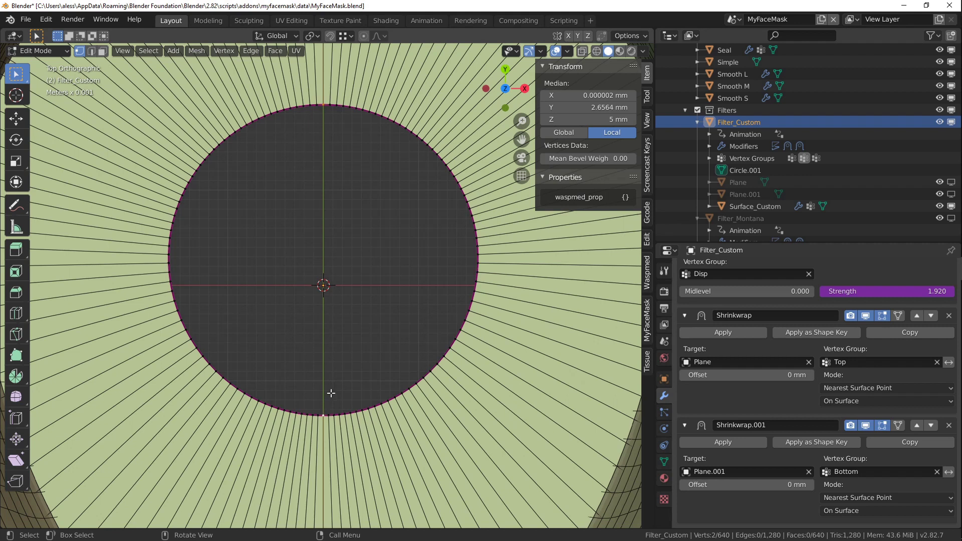
key("shift+s")
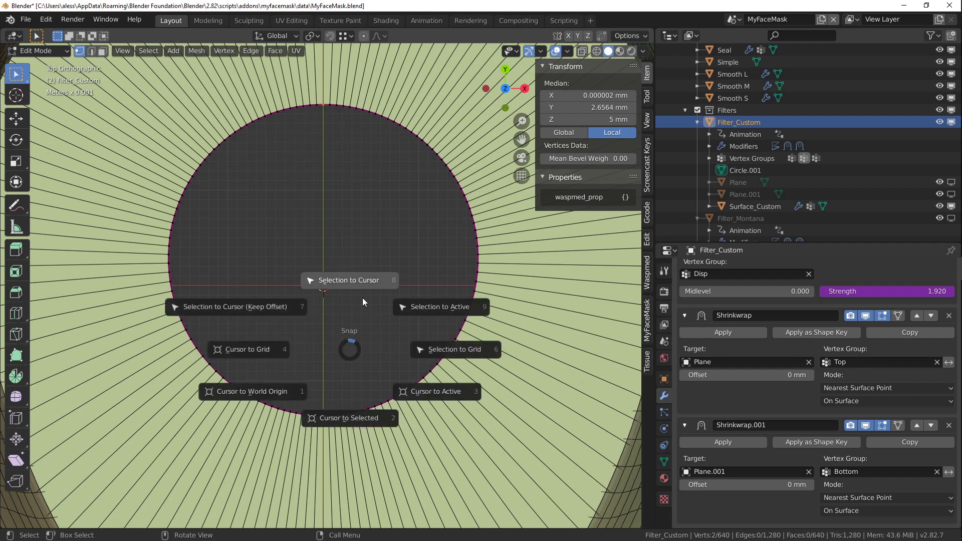
left_click(356, 418)
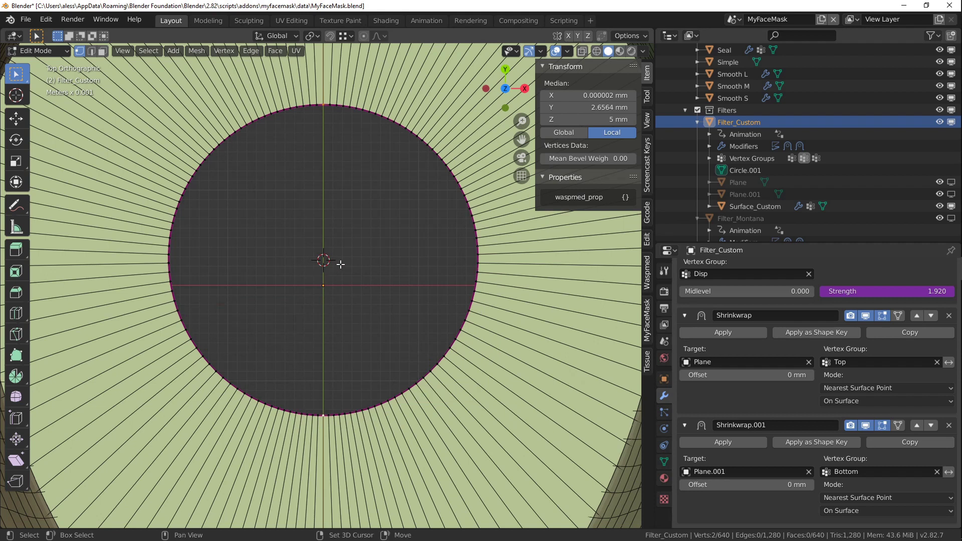
key("shift+a")
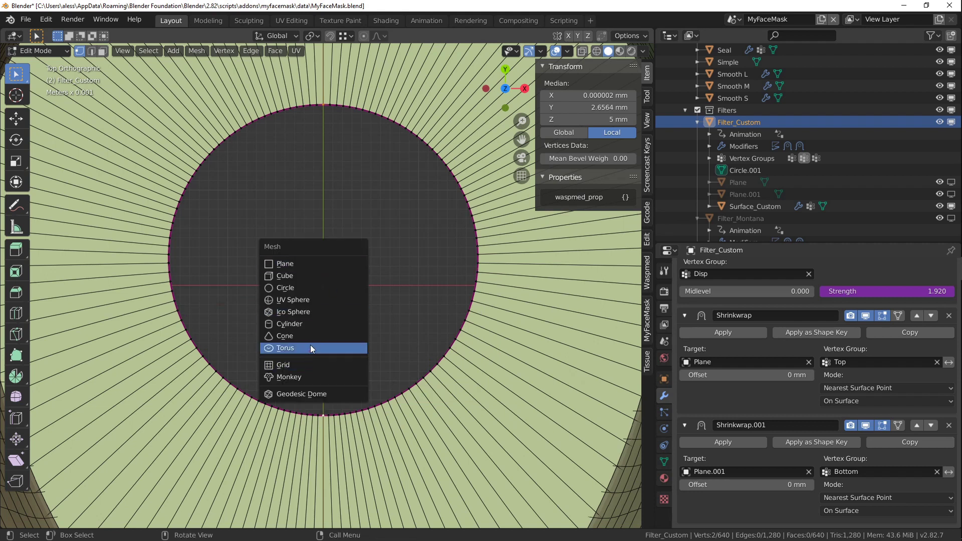
left_click(309, 289)
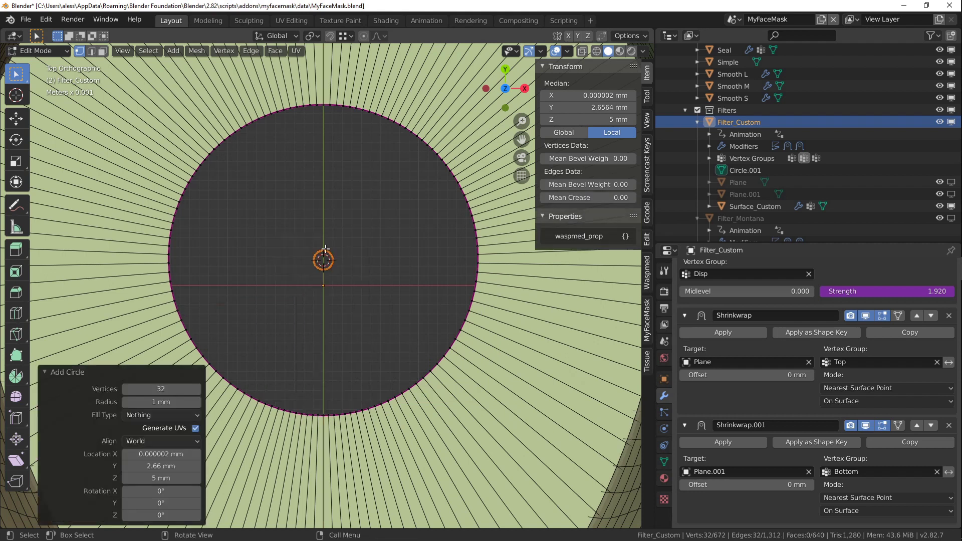
- Try a radius of 20 mm for the newly added circle
left_click(160, 388)
key("Return")
left_click(161, 405)
type("20")
key("Return")
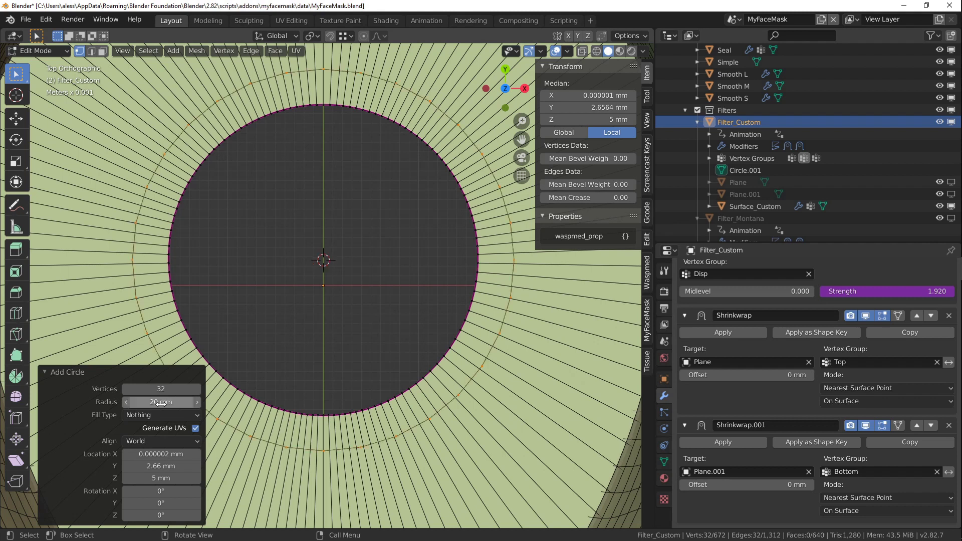
scroll(267, 279, "down", 5)
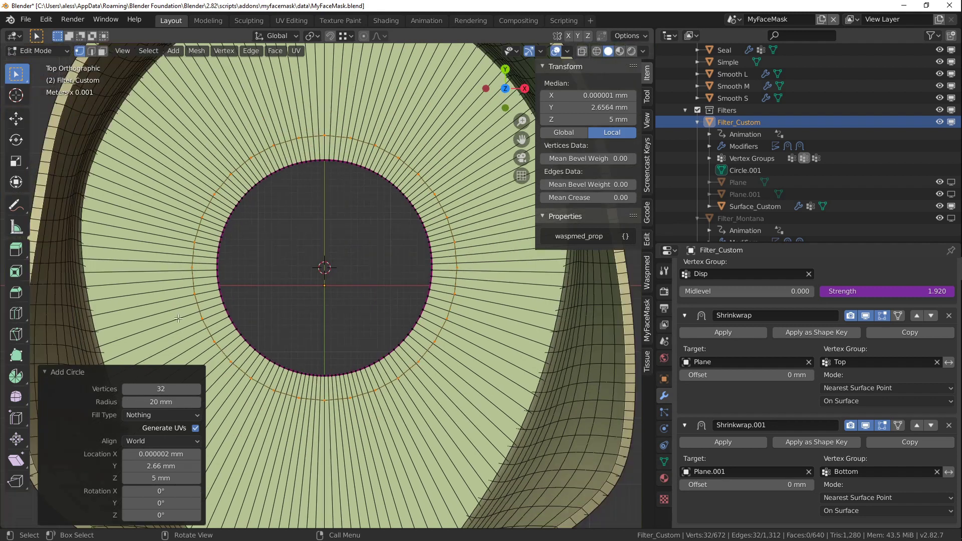
scroll(270, 280, "up", 3)
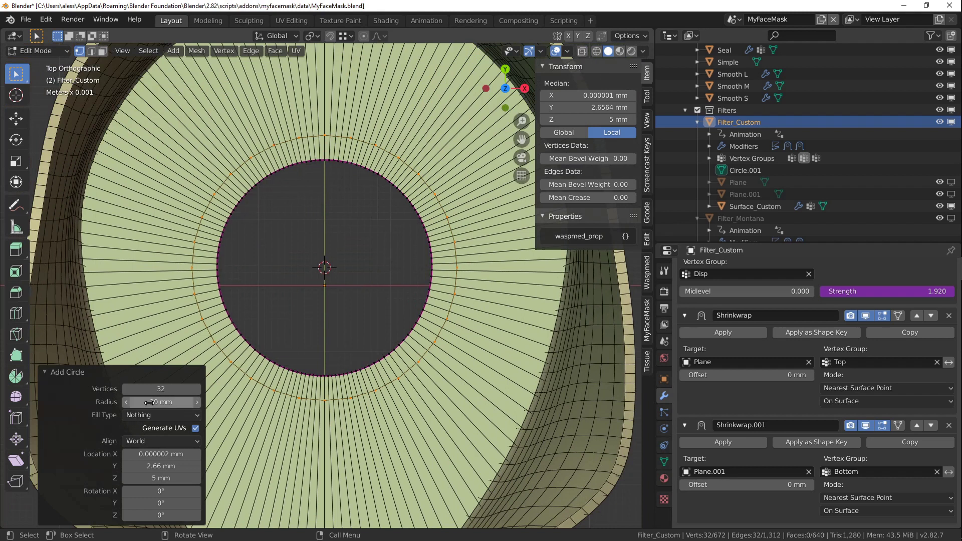
- Set the new circle's radius to 10 mm as a size reference for the hole
left_click(166, 401)
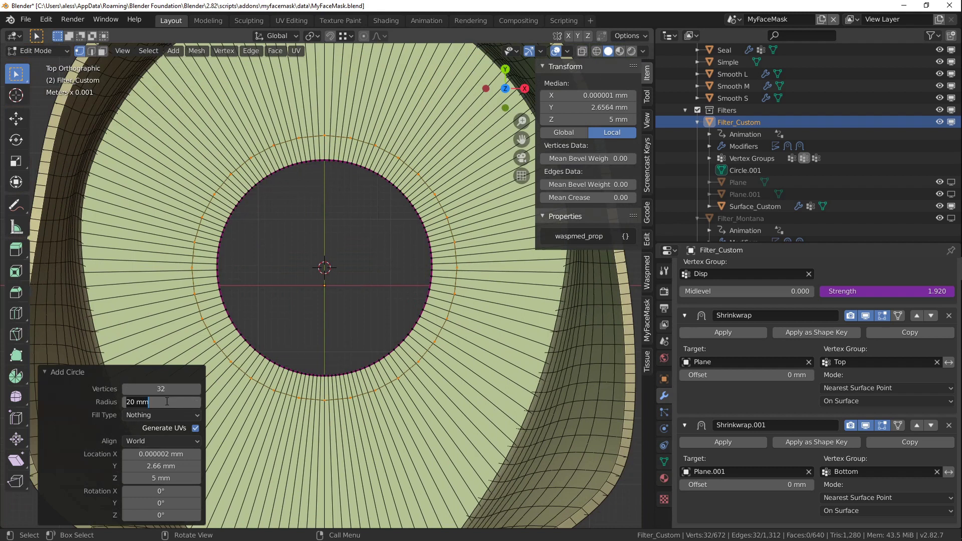
type("10")
key("Return")
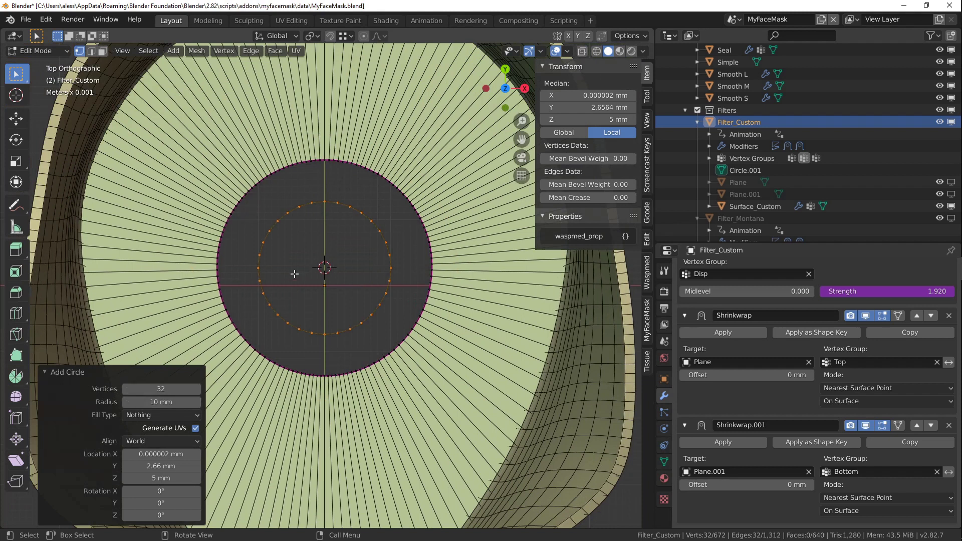
- Select the face loop of the hole's inner wall and set the transform pivot point to 3D Cursor
scroll(318, 260, "up", 2)
middle_click(318, 261, "alt")
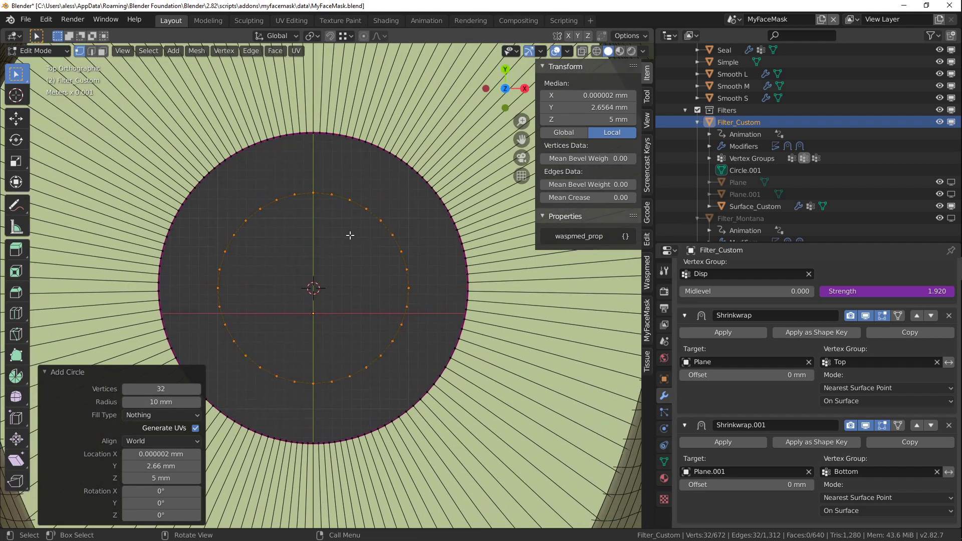
middle_click_drag(369, 215, 356, 197)
key("3")
left_click(335, 221, "alt")
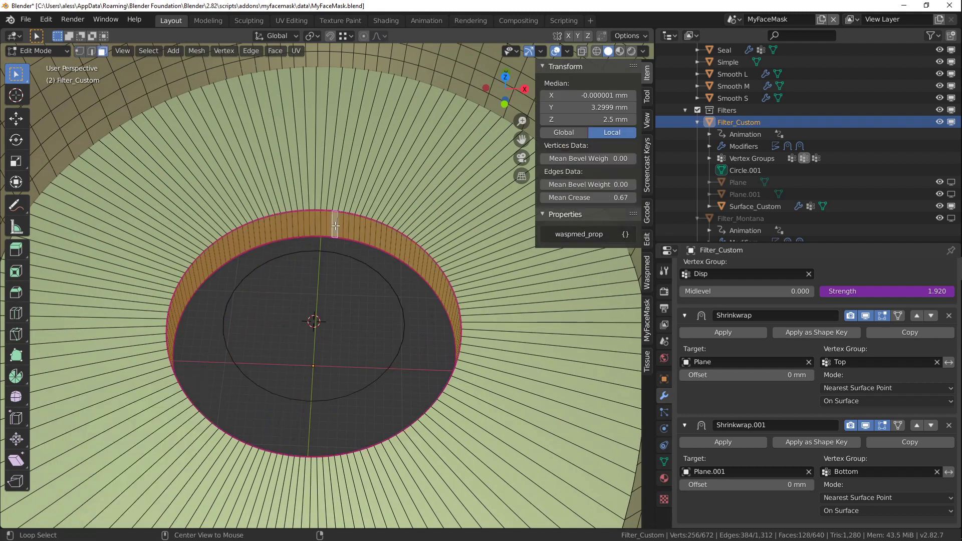
key("KP_7")
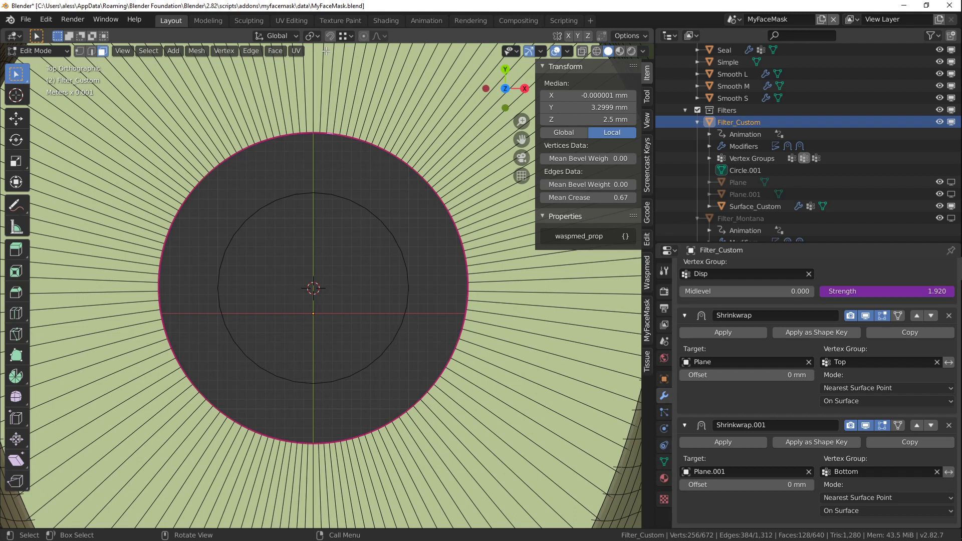
left_click(348, 36)
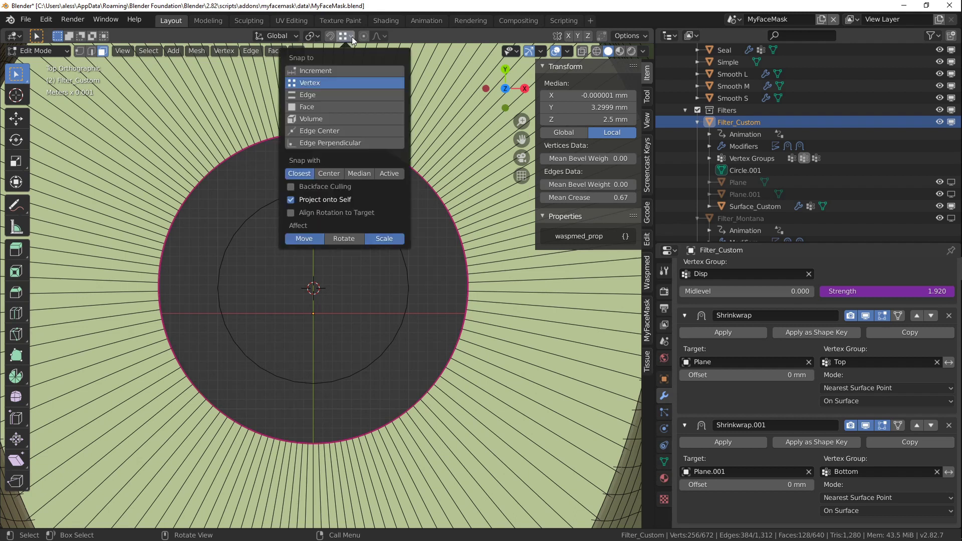
left_click(310, 36)
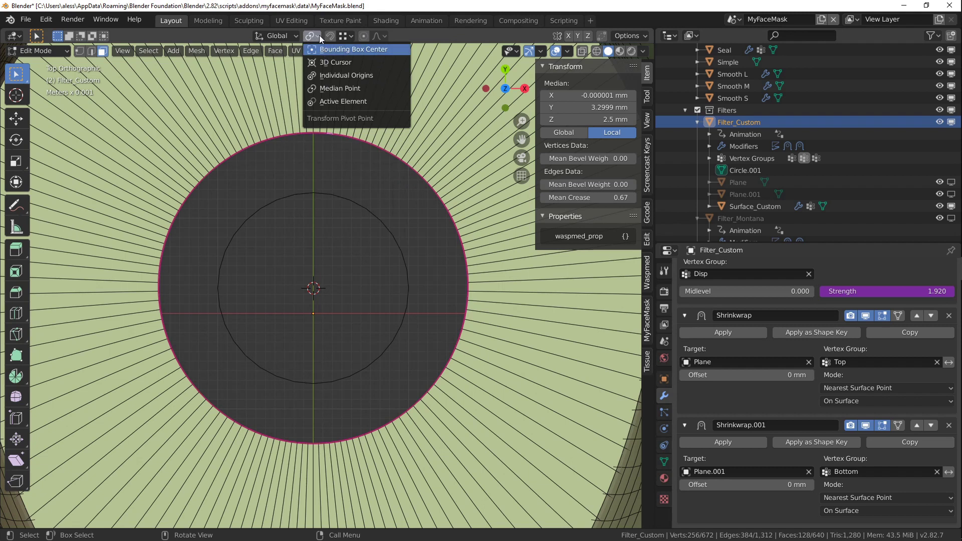
left_click(346, 66)
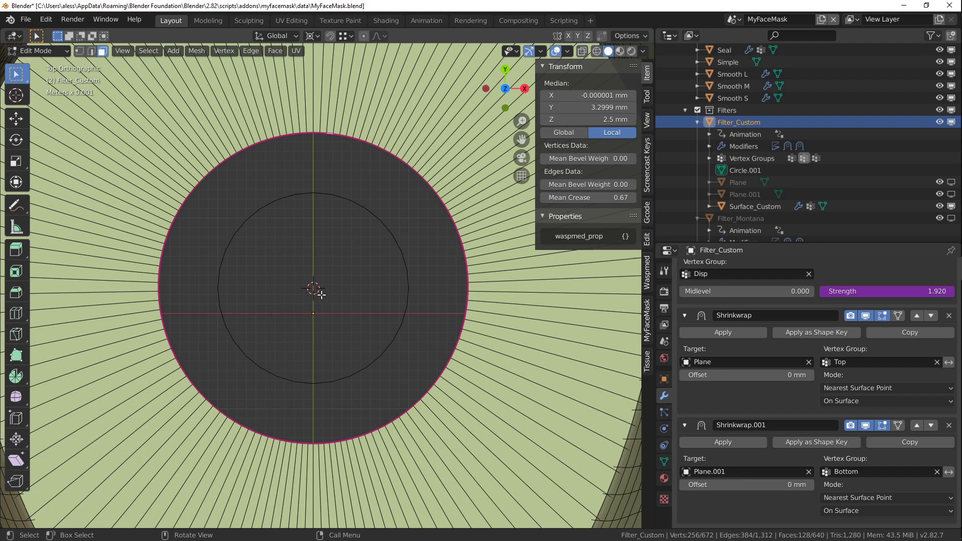
- Scale the hole's wall by 0.614 in X and Y only, snapping it to the reference circle
scroll(321, 288, "up", 1)
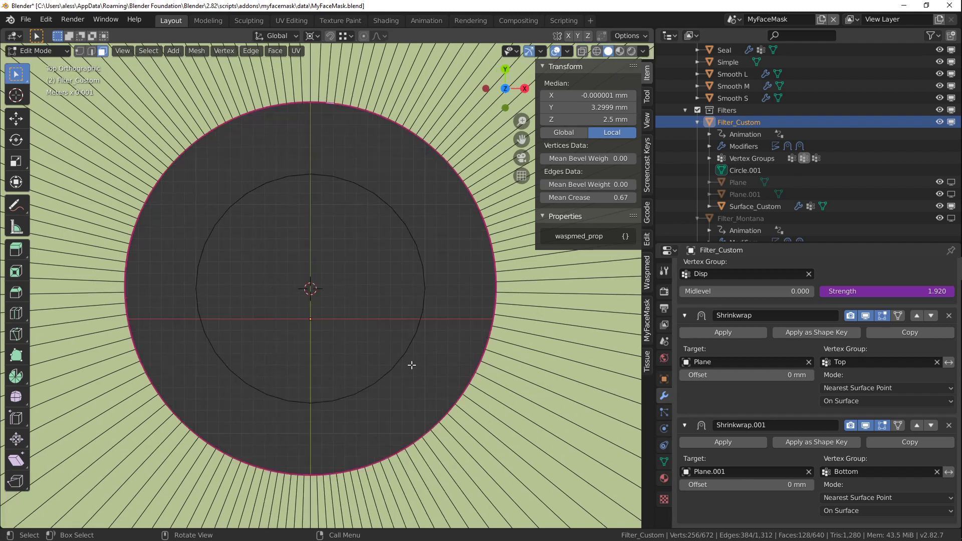
key("s")
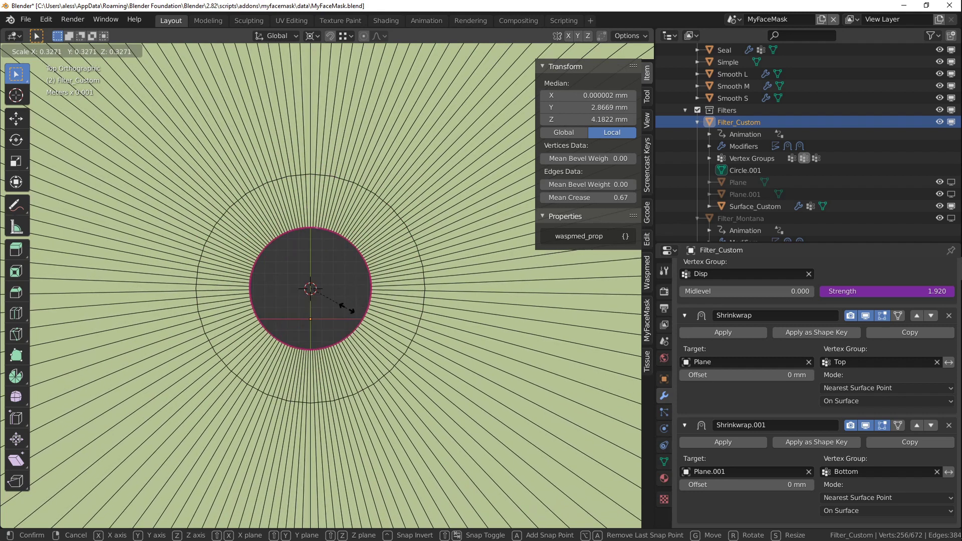
key("shift+z")
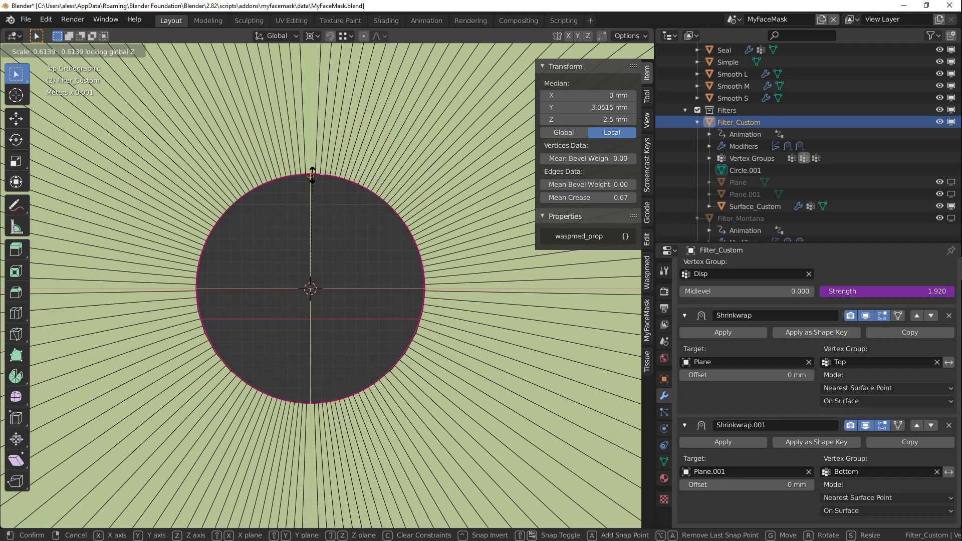
left_click(312, 174)
middle_click_drag(311, 175, 315, 363)
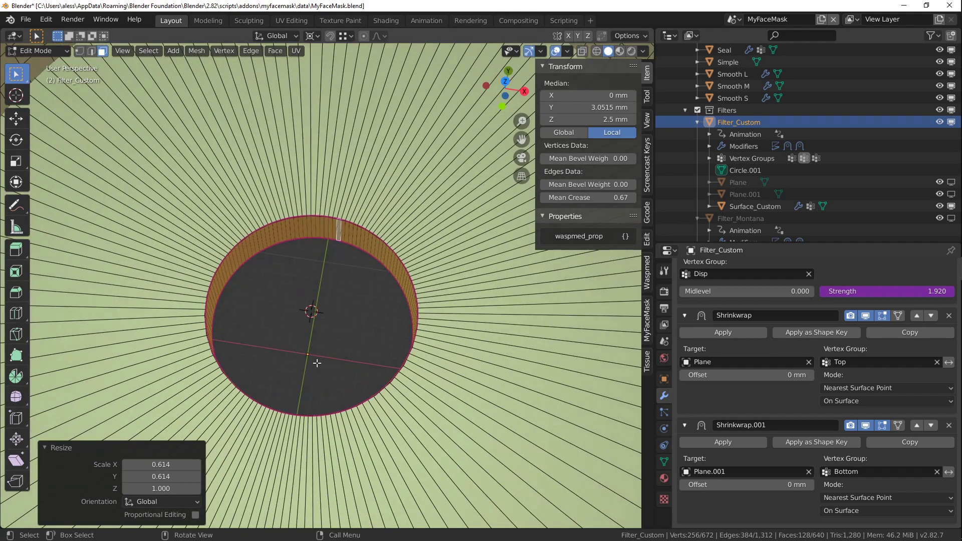
key("Tab")
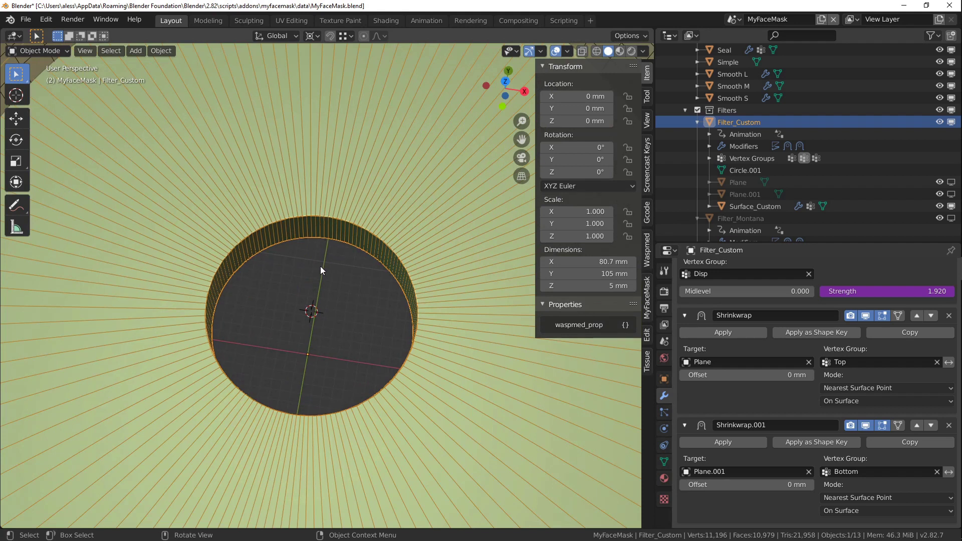
key("Tab")
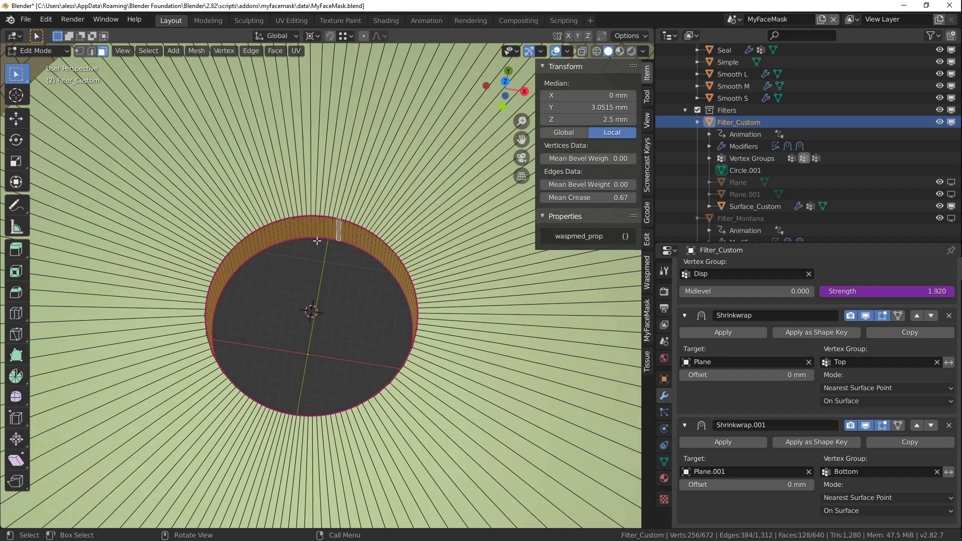
- Try to isolate the reference circle from the hole's upper rim by selecting its linked vertices and test-moving them
scroll(316, 240, "down", 5)
scroll(319, 230, "up", 4)
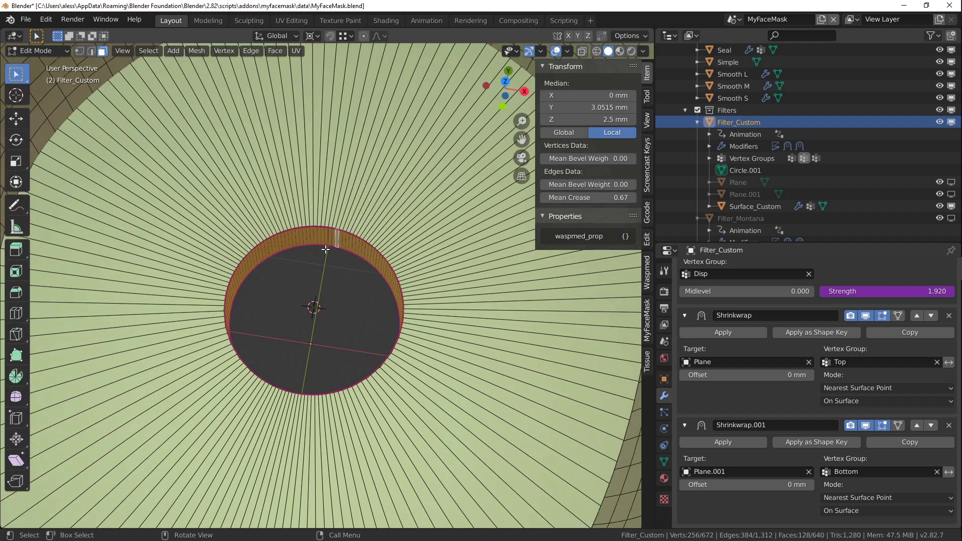
key("1")
left_click(320, 224)
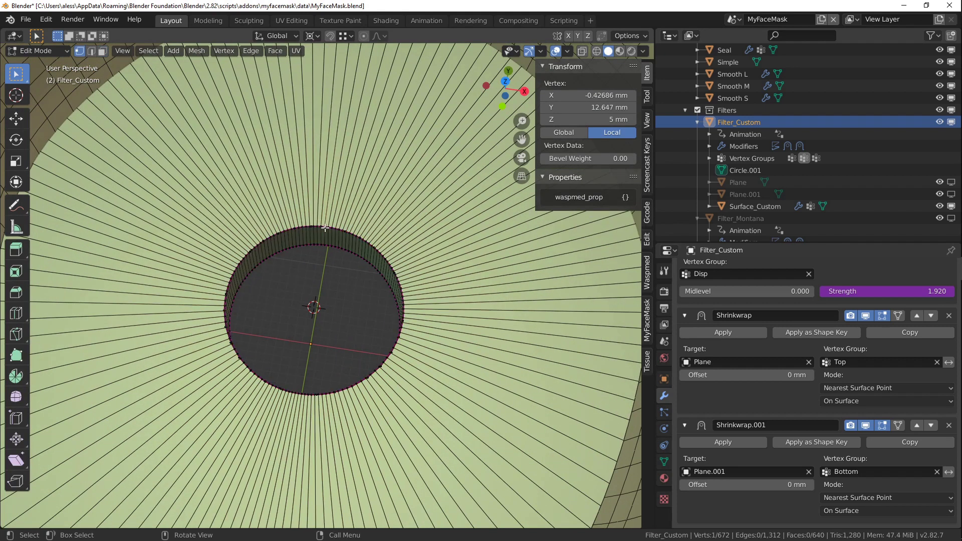
key("l")
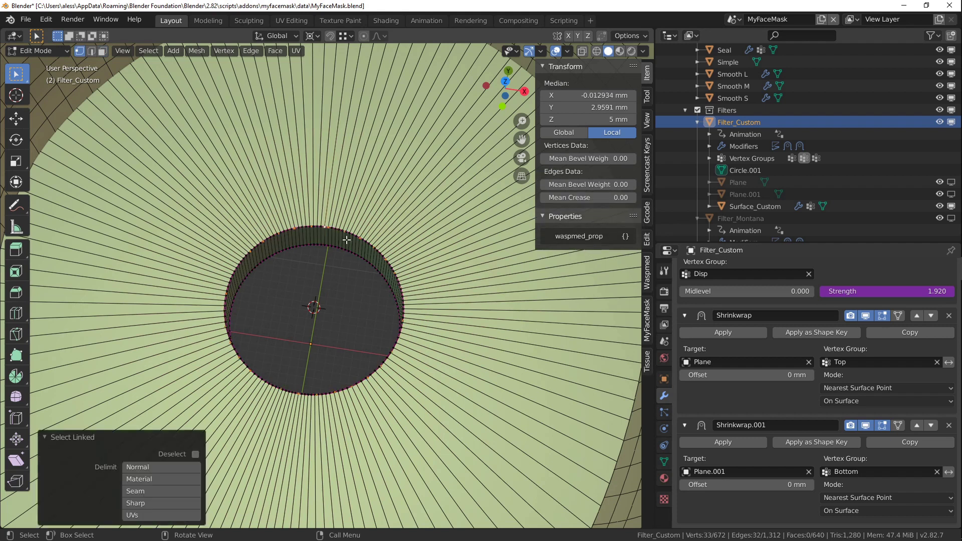
key("g")
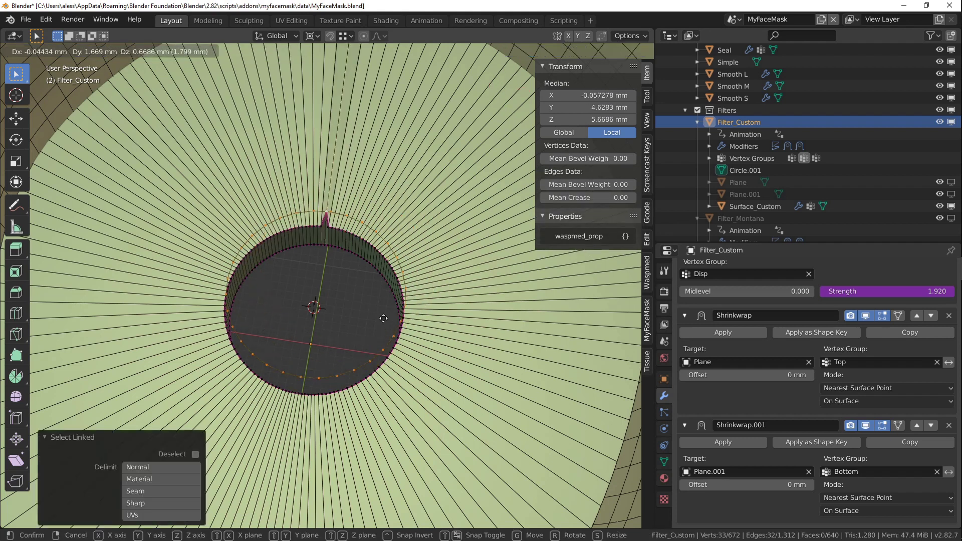
key("Escape")
scroll(335, 281, "down", 1)
left_click(344, 259)
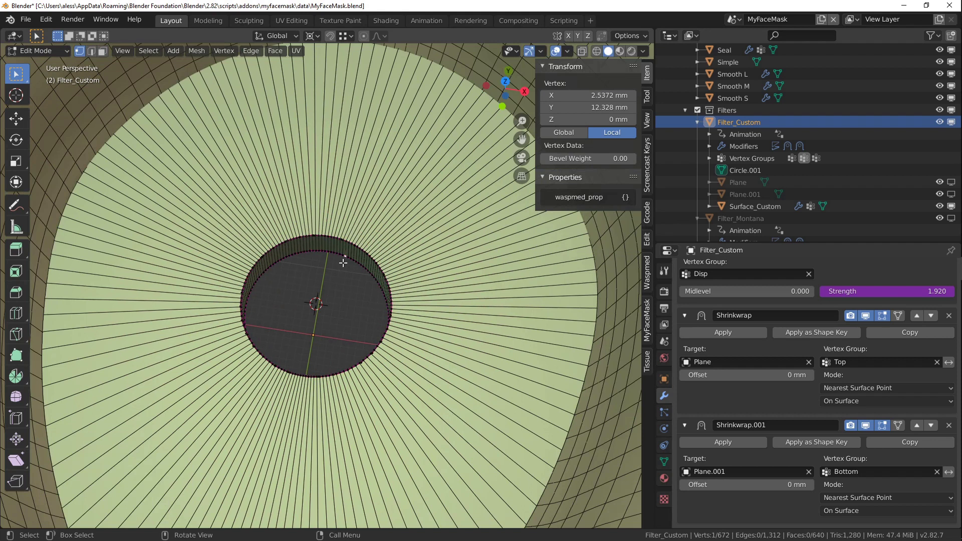
- Select all linked vertices of the reference circle on the hole's upper rim and delete them
scroll(345, 266, "up", 1)
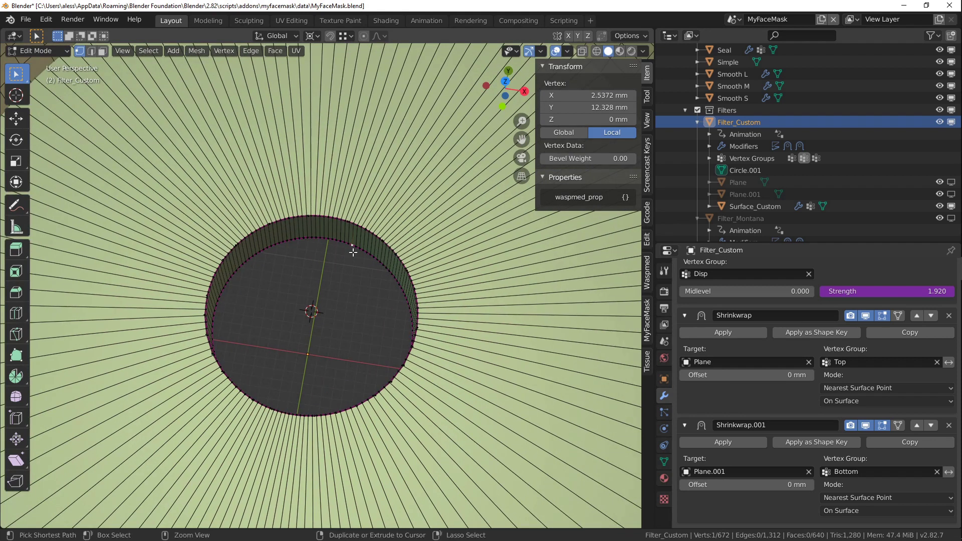
key("ctrl+l")
left_click(353, 252, "alt")
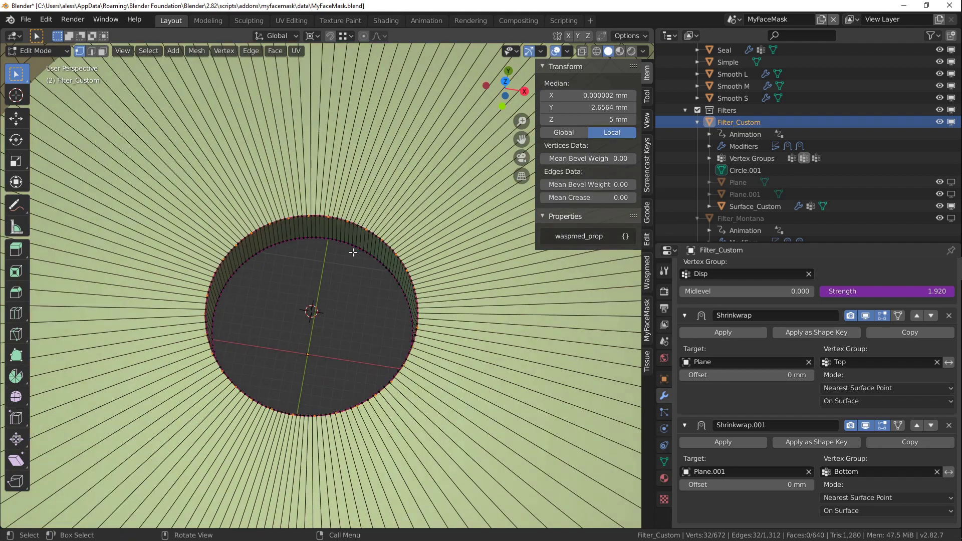
key("g")
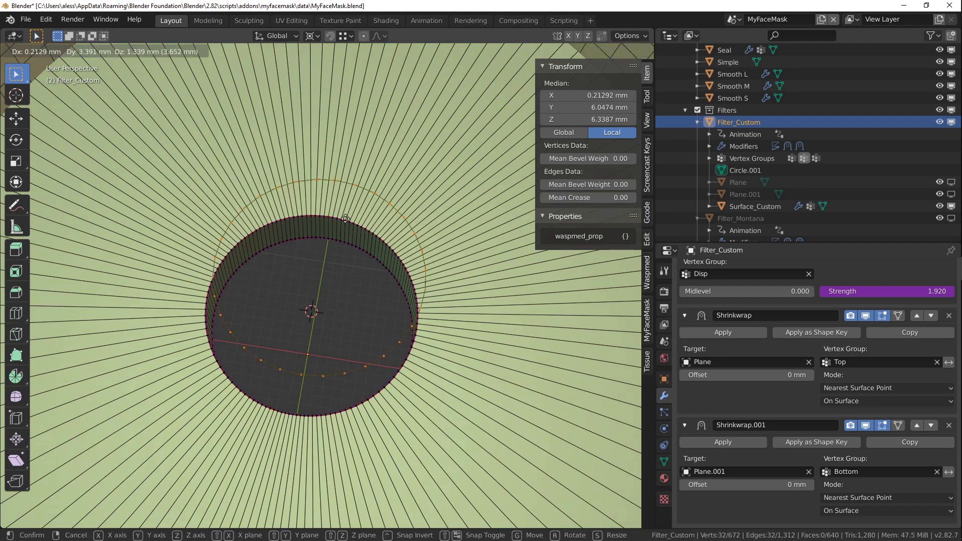
right_click(284, 181)
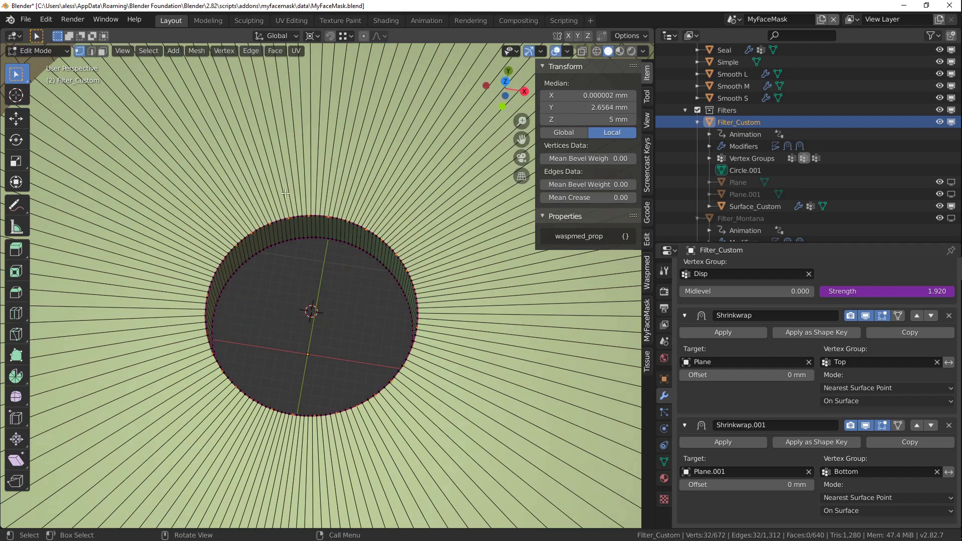
key("x")
left_click(283, 171)
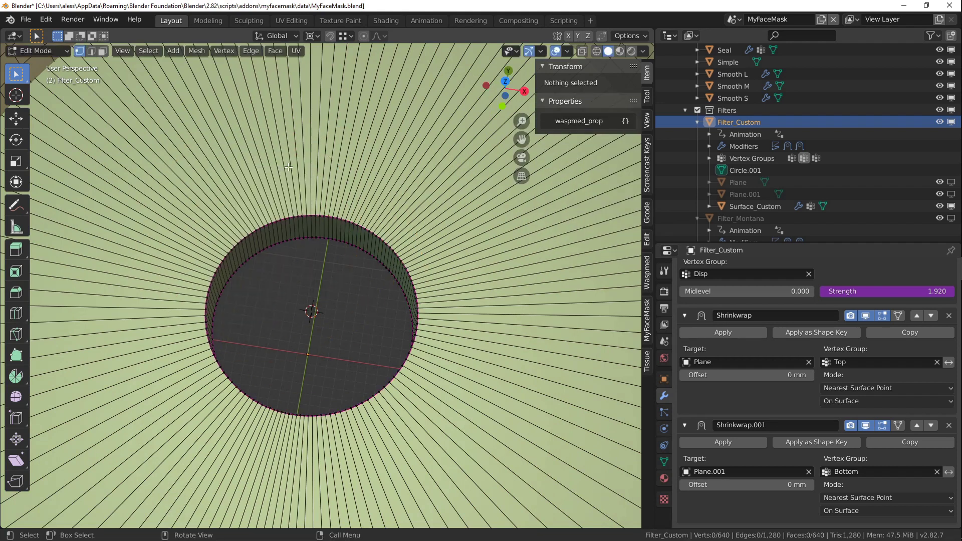
left_click(646, 186)
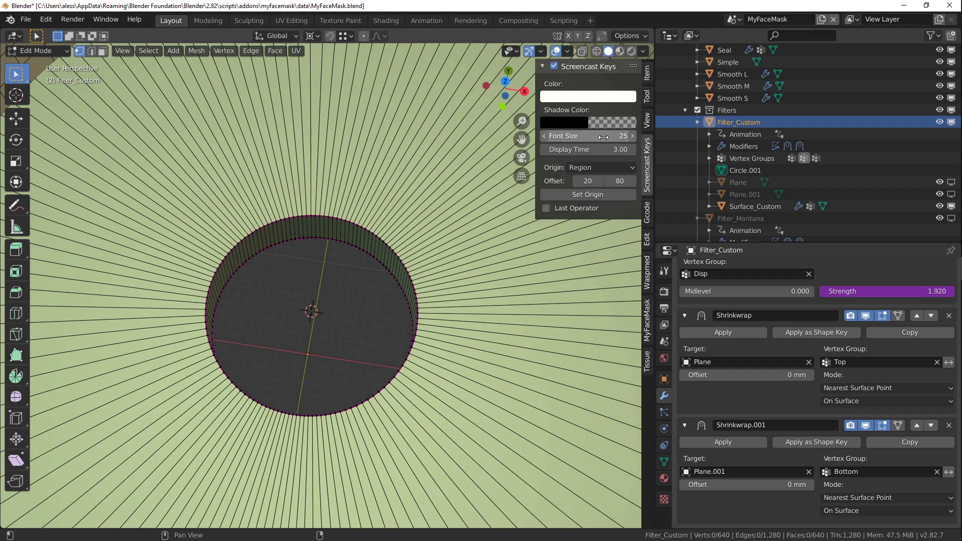
left_click(647, 74)
middle_click_drag(337, 315, 359, 297, "shift")
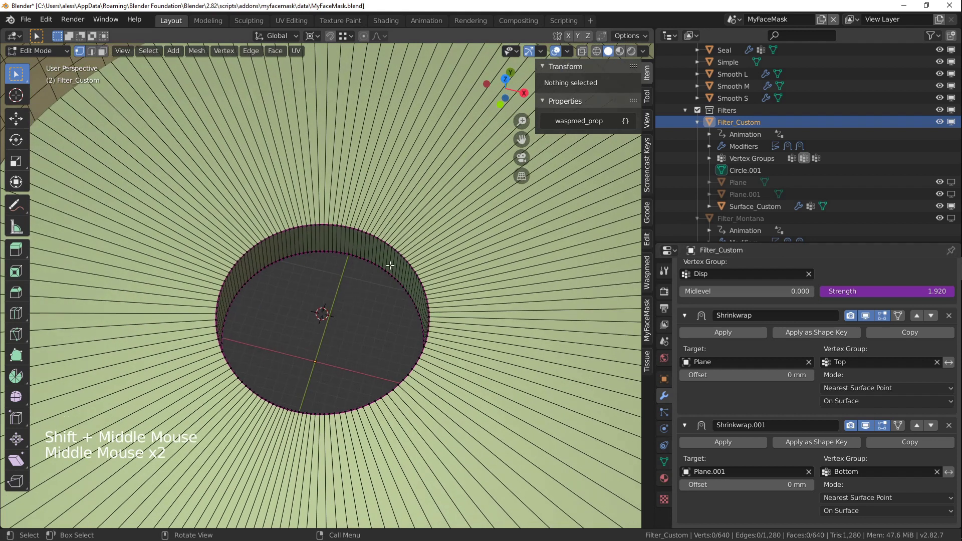
- Return Filter_Custom to Object Mode and add a basis shape key plus a second shape key to its mesh
key("Tab")
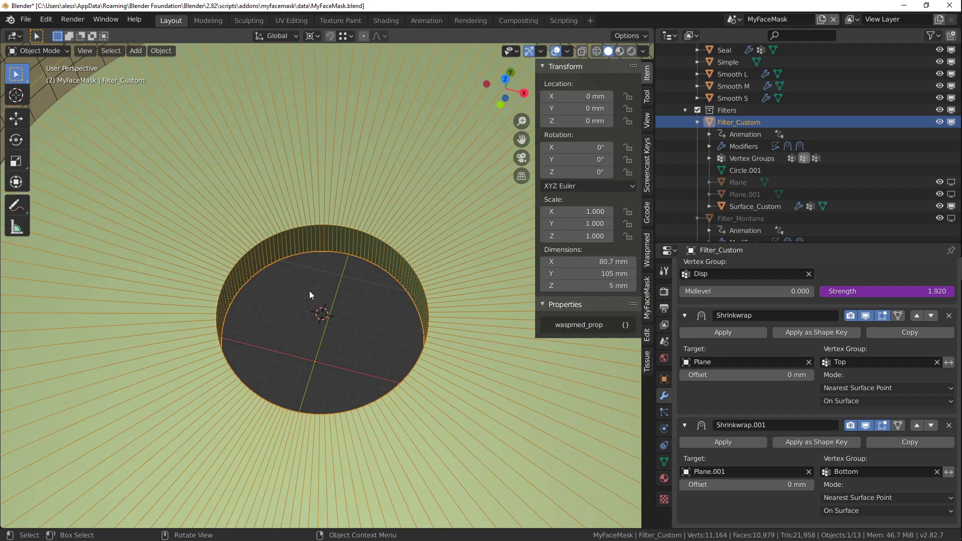
scroll(318, 290, "down", 2)
middle_click_drag(326, 289, 434, 289)
scroll(332, 299, "up", 2)
scroll(355, 308, "up", 1)
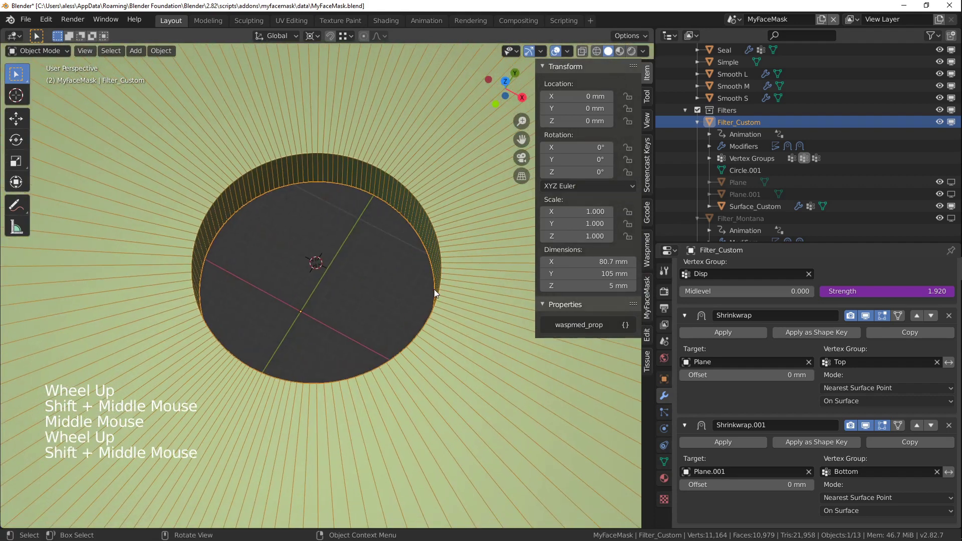
left_click_drag(744, 244, 758, 166)
left_click(664, 388)
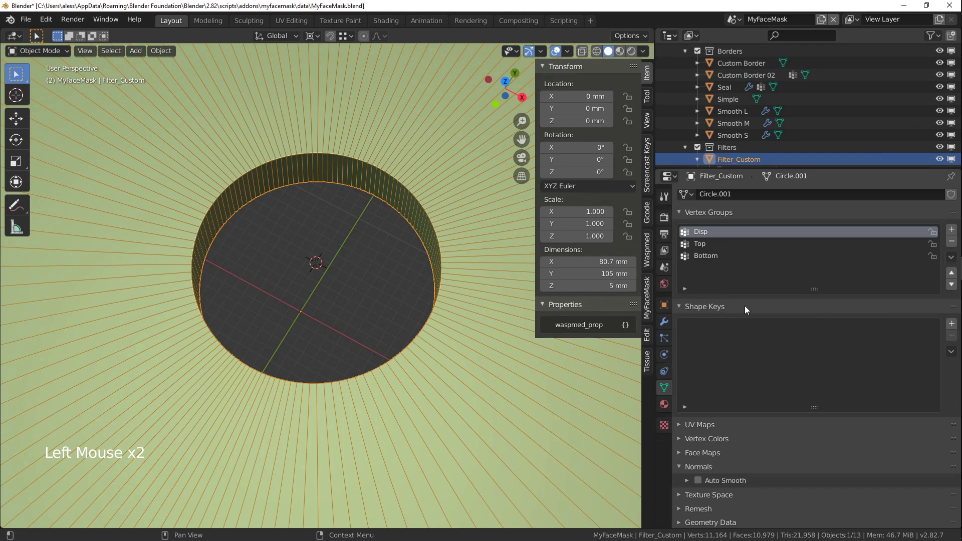
left_click(951, 325)
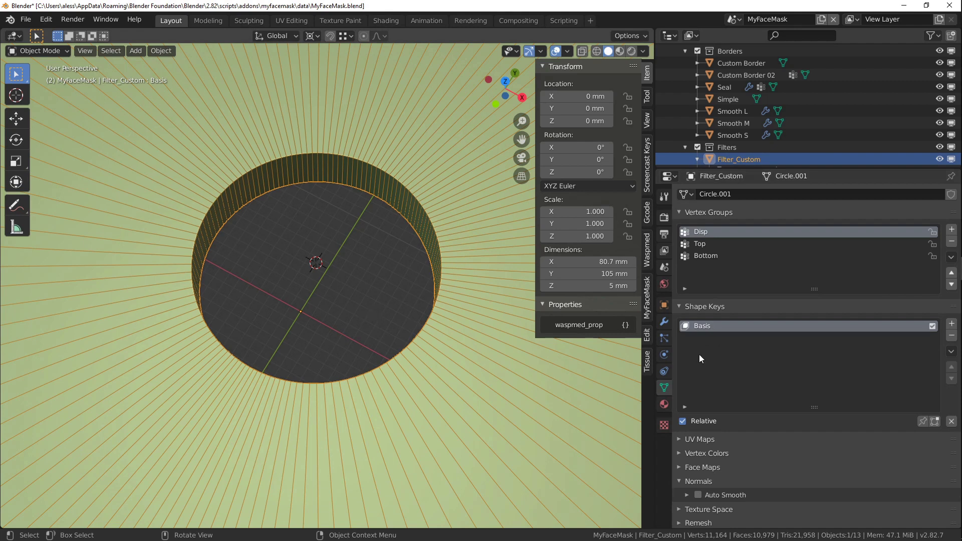
left_click(951, 323)
- Rename the second shape key of Filter_Custom to "Diameter (cm)"
double_click(701, 337)
double_click(702, 338)
type("Di")
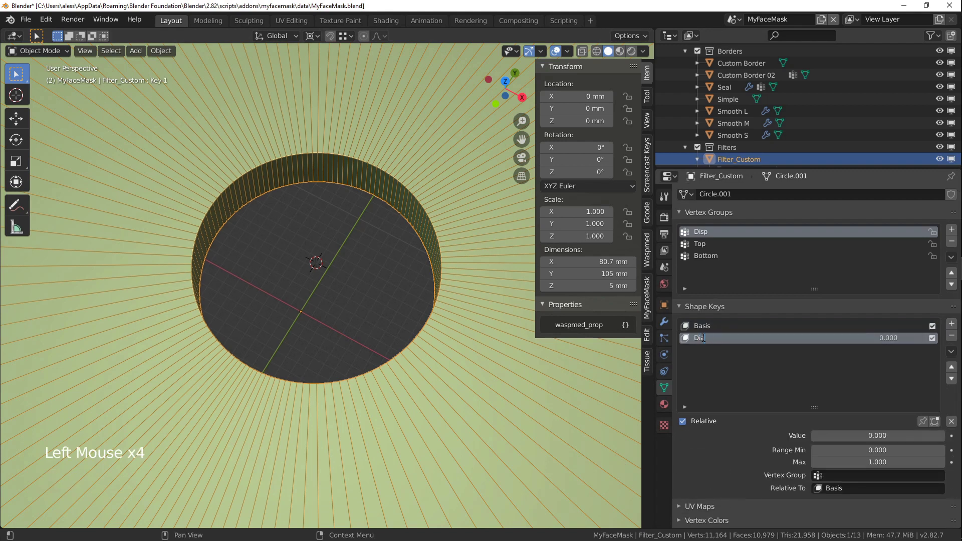
type("ameter (cm)")
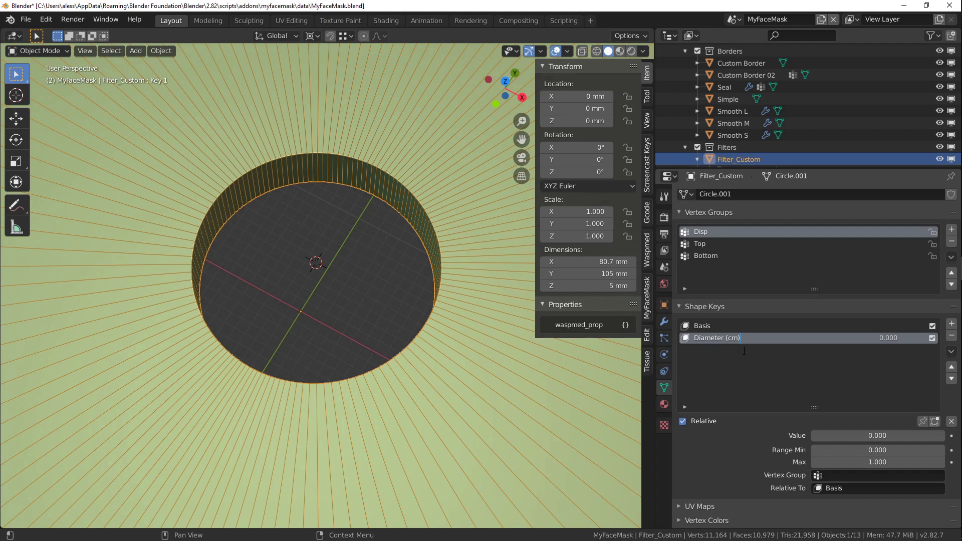
key("Return")
- Try enlarging the hole's wall face loop uniformly in the Diameter (cm) key and preview the key at a value of 0.502
key("Tab")
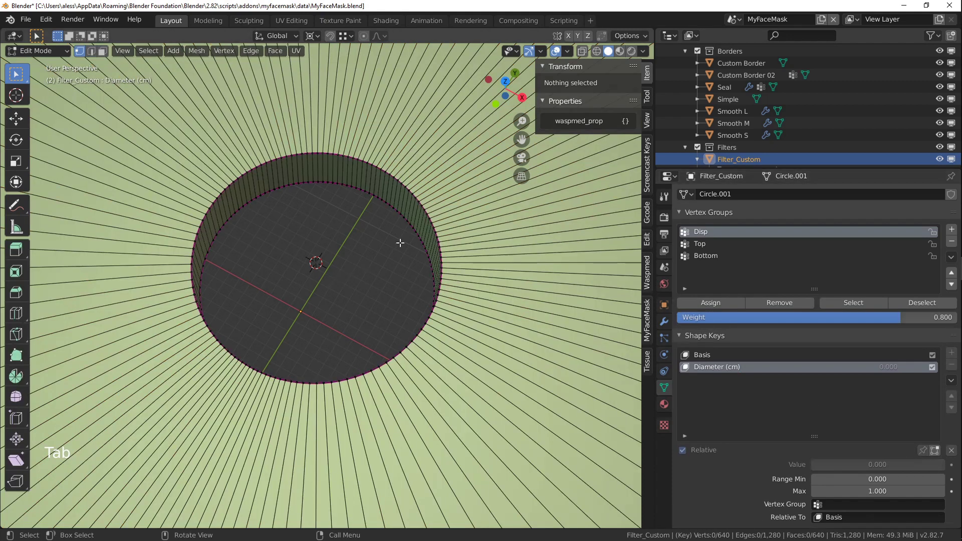
key("3")
left_click(411, 213, "alt")
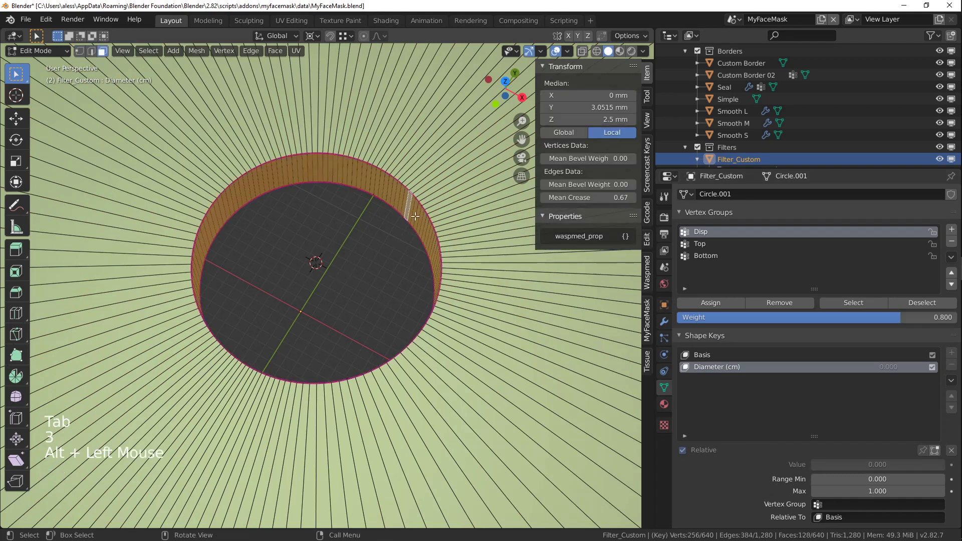
middle_click_drag(414, 217, 381, 243)
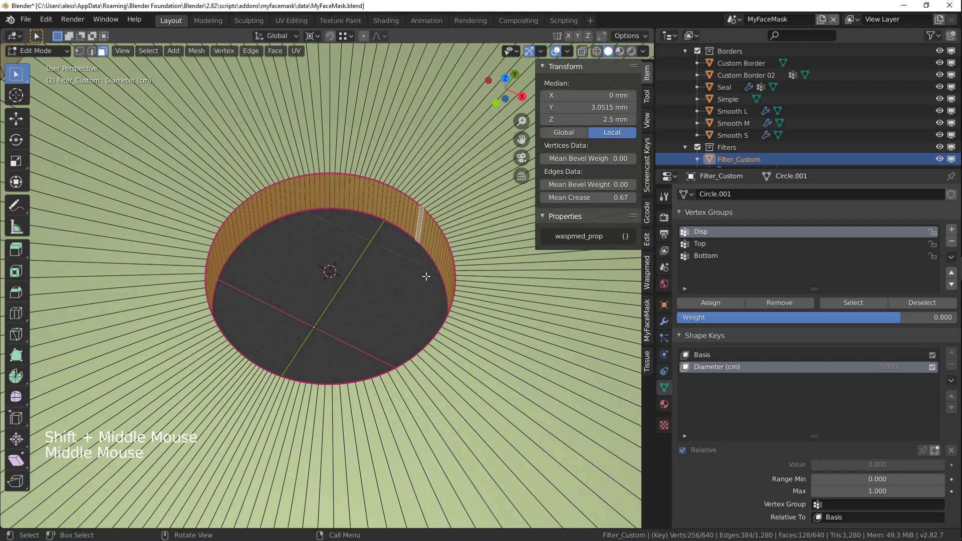
key("s")
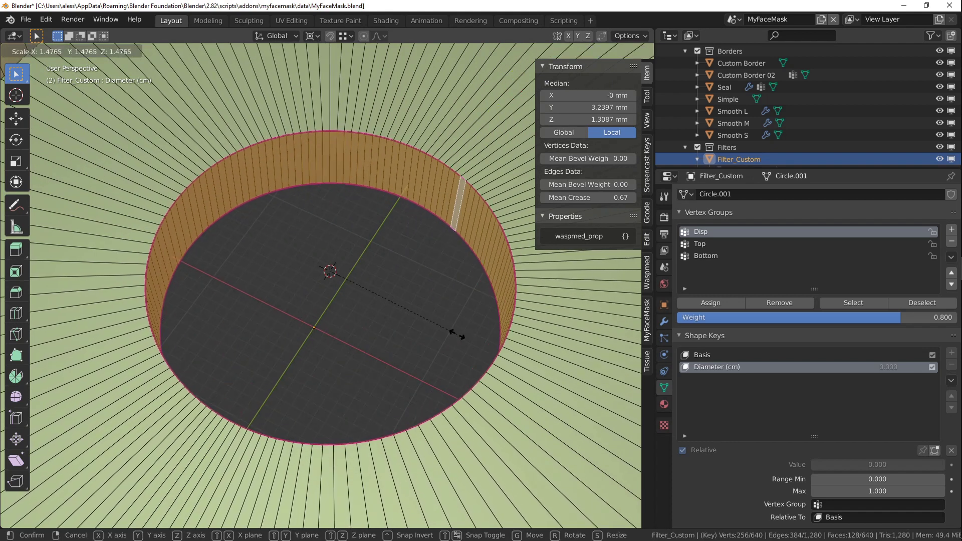
left_click(483, 347)
key("Tab")
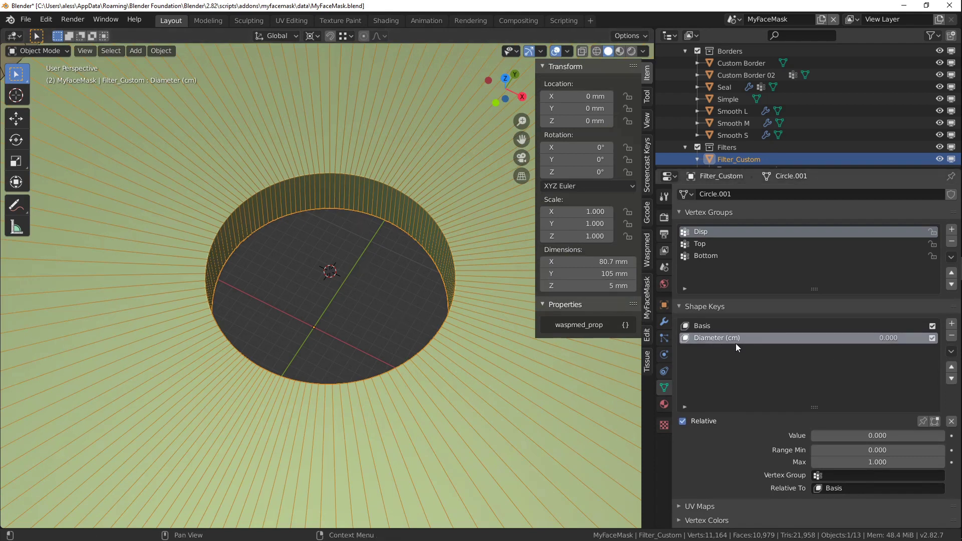
left_click_drag(844, 435, 878, 435)
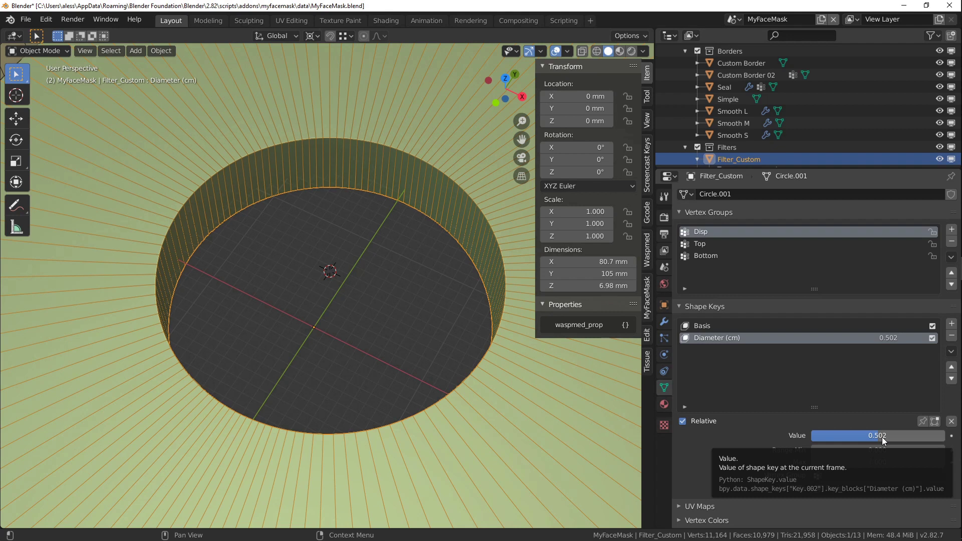
- Remove the Diameter (cm) shape key, add a fresh one above the basis and name it "Diameter (cm)"
key("ctrl")
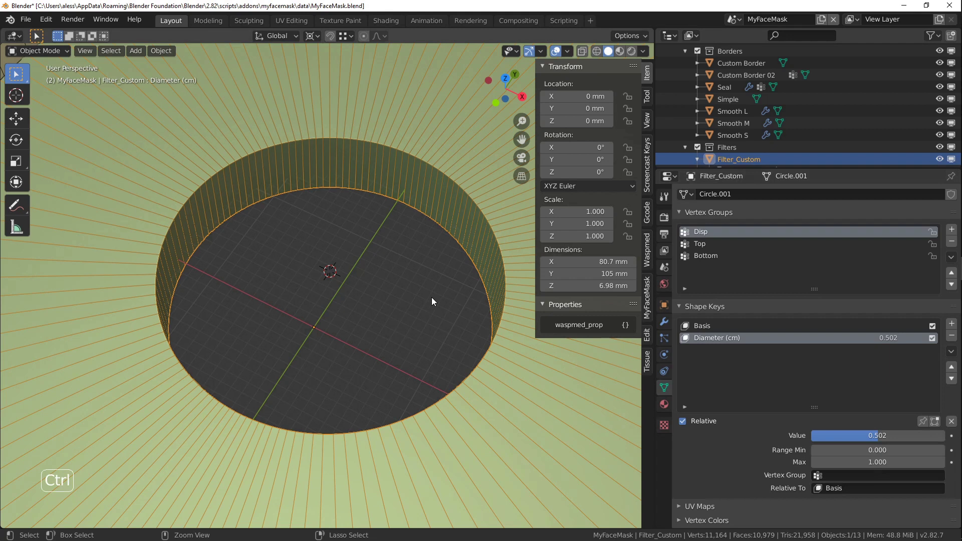
left_click(951, 336)
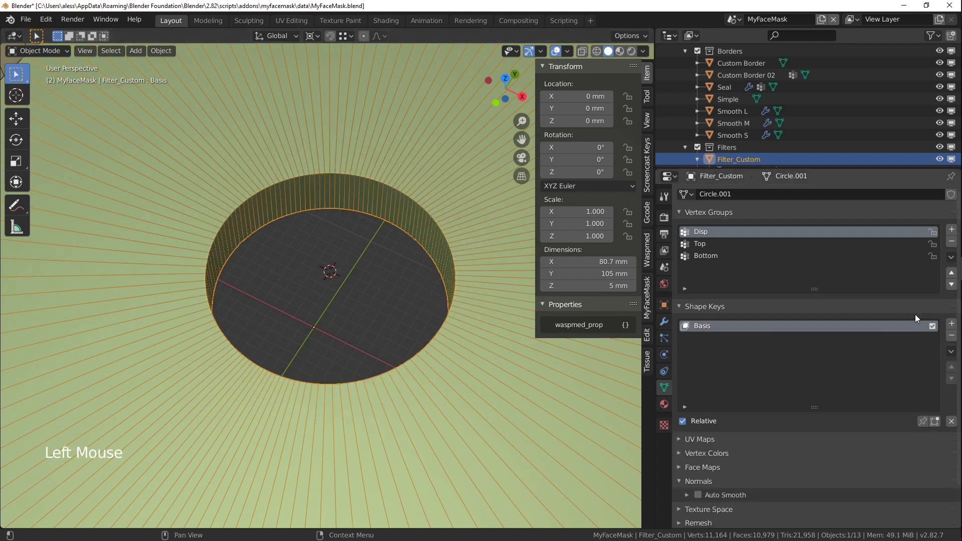
left_click(951, 324)
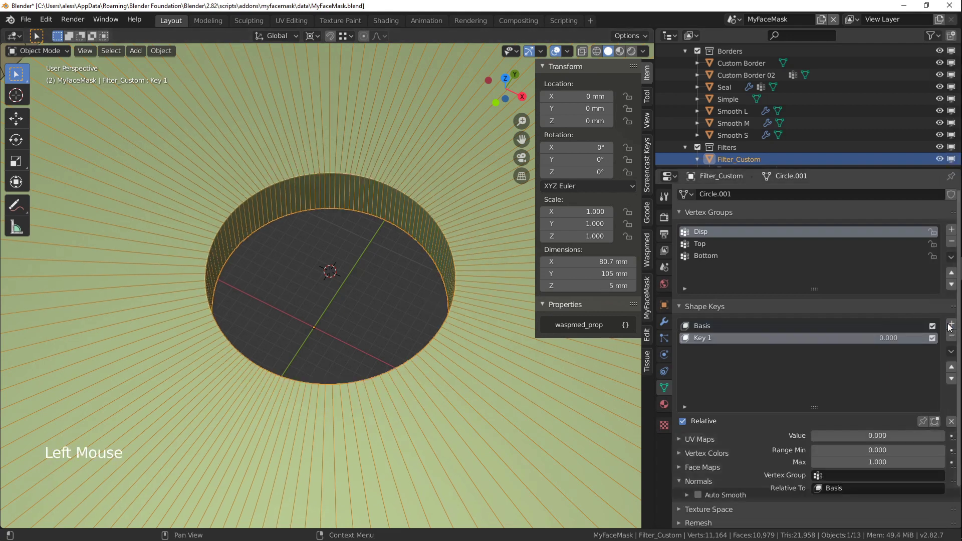
double_click(717, 338)
type("Dia")
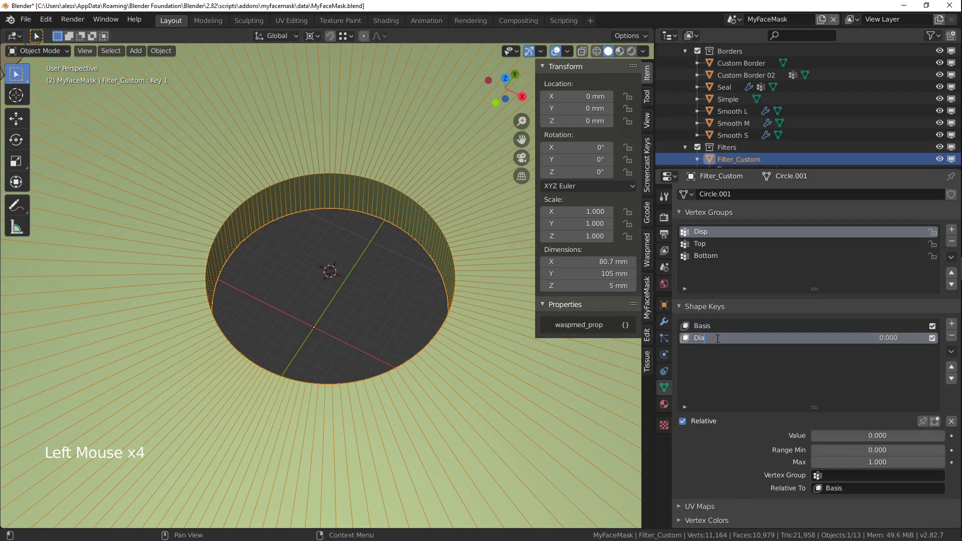
type("meter (cm)")
key("Return")
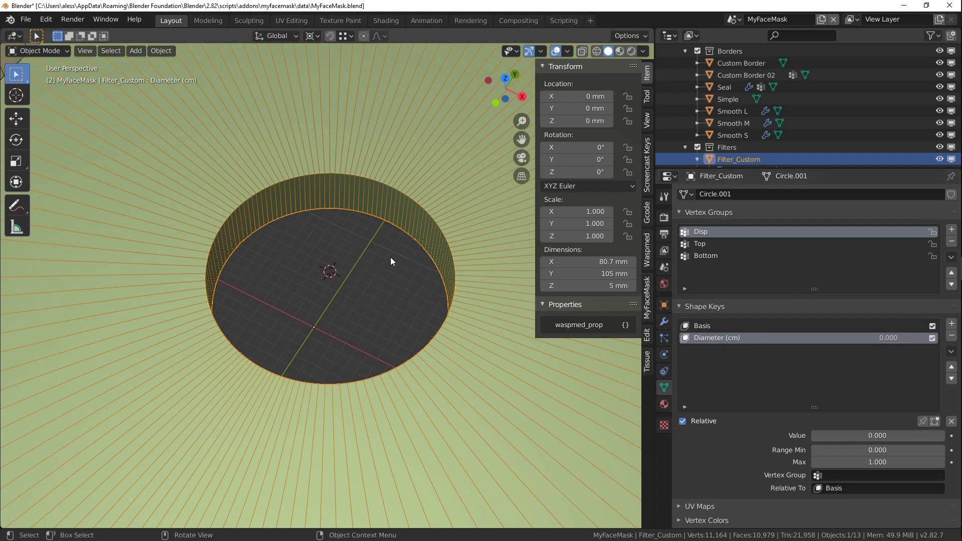
- Scale the hole's wall faces by 1.5 in X and Y only in the Diameter (cm) key, and return to Object Mode
middle_click_drag(365, 205, 350, 281, "shift")
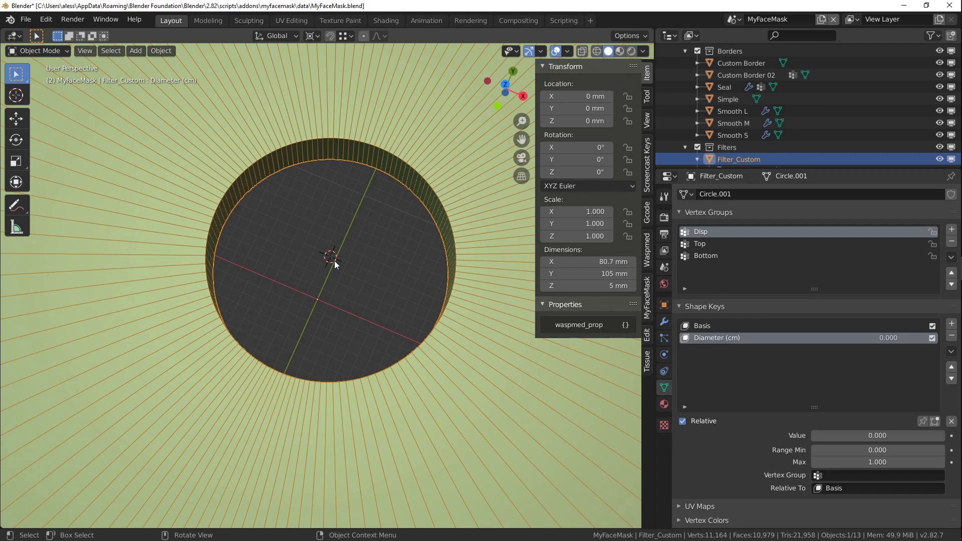
middle_click_drag(352, 270, 382, 256)
key("Tab")
scroll(383, 235, "down", 1)
scroll(390, 266, "up", 2)
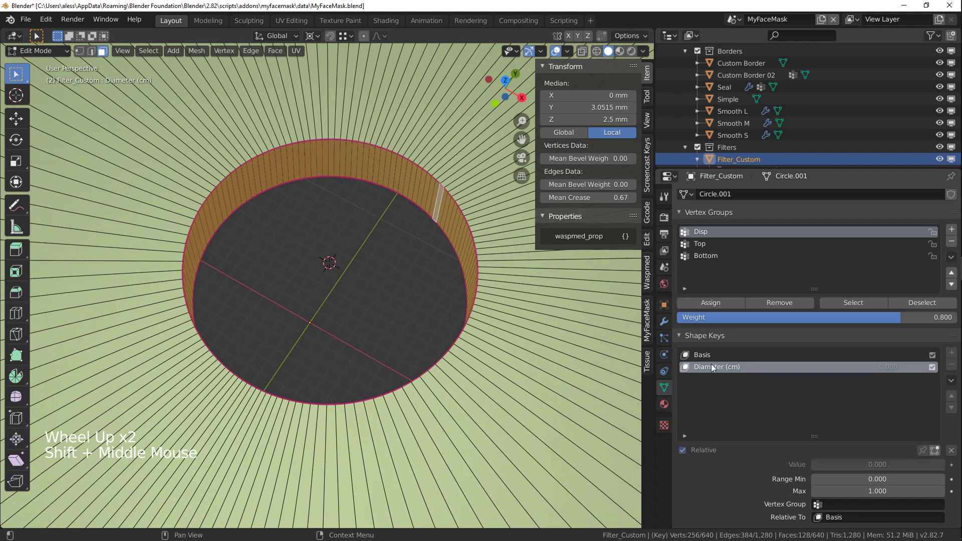
middle_click_drag(440, 305, 447, 299, "shift")
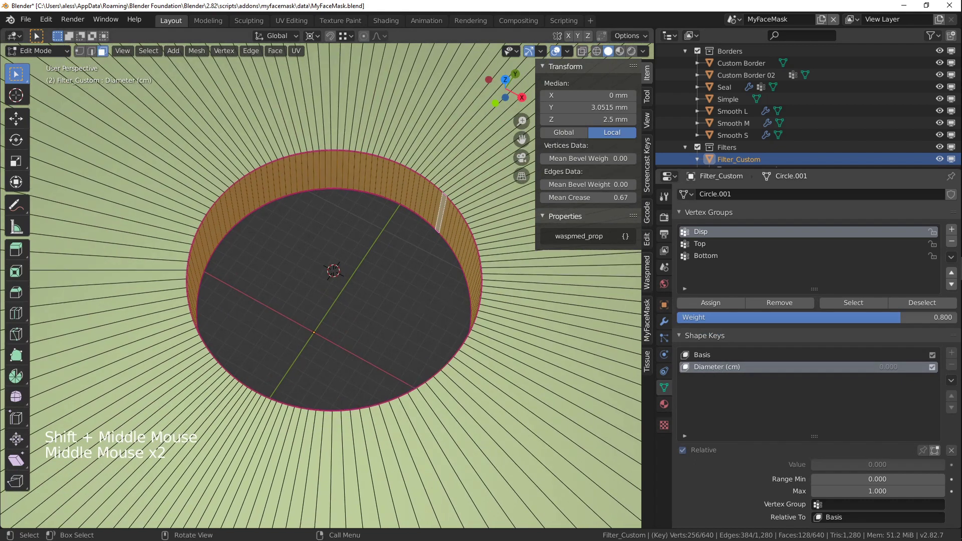
key("s")
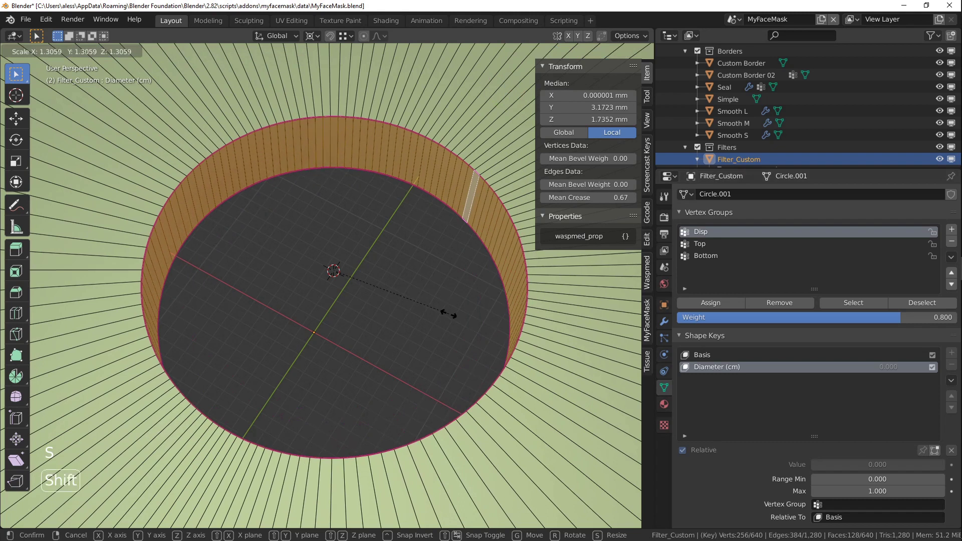
key("shift+z")
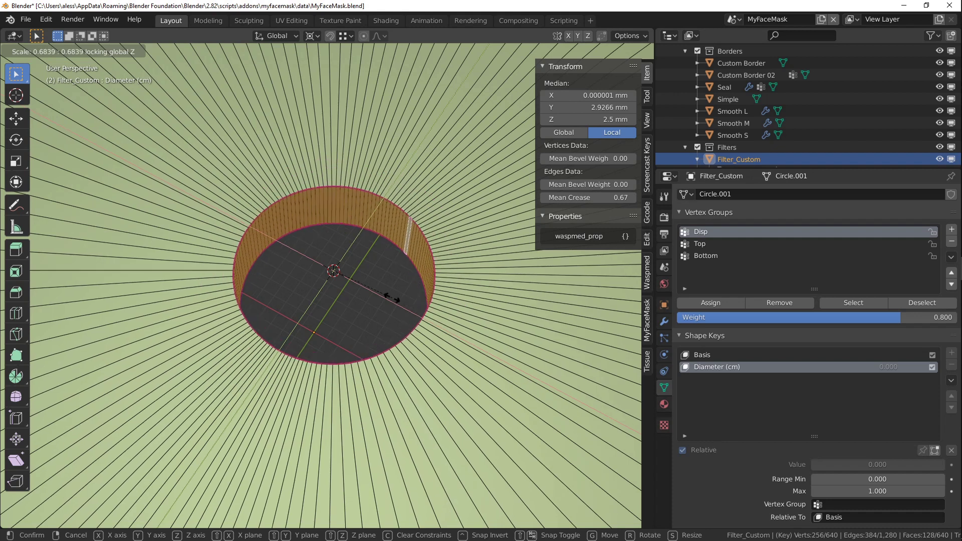
type("1.5")
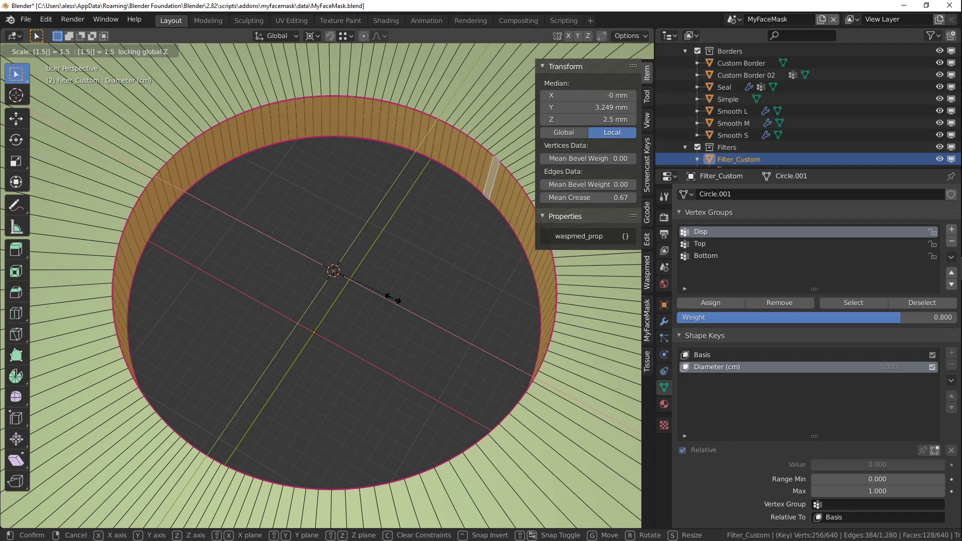
key("Return")
key("Tab")
- Set the Diameter (cm) shape key's value to 1.000 to preview the enlarged hole
scroll(333, 273, "down", 3)
middle_click_drag(333, 273, 326, 269)
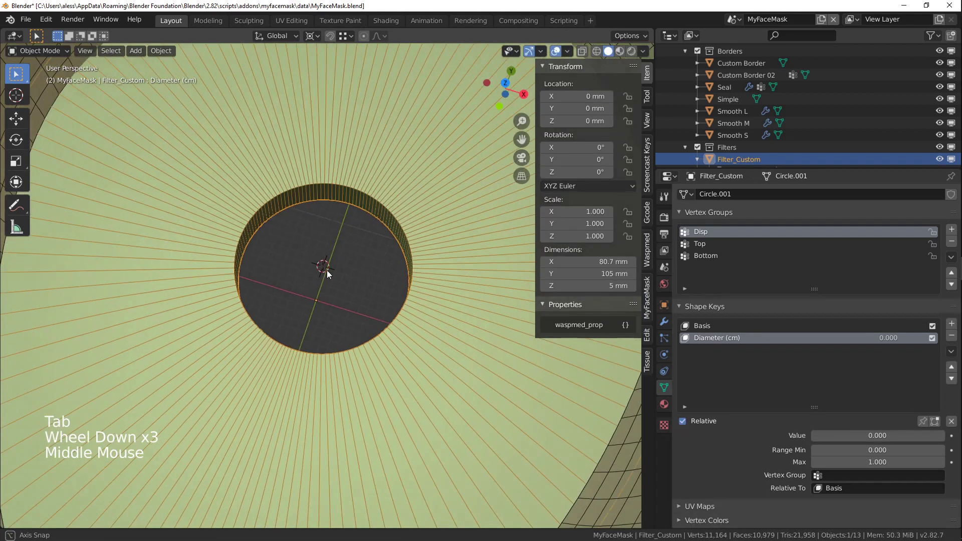
left_click_drag(847, 435, 942, 435)
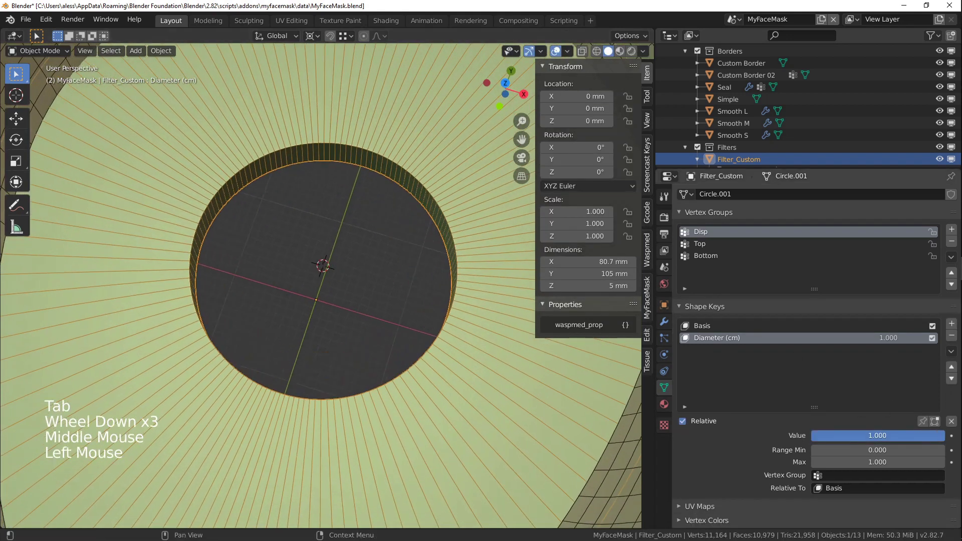
middle_click_drag(389, 271, 392, 275)
scroll(391, 275, "up", 2)
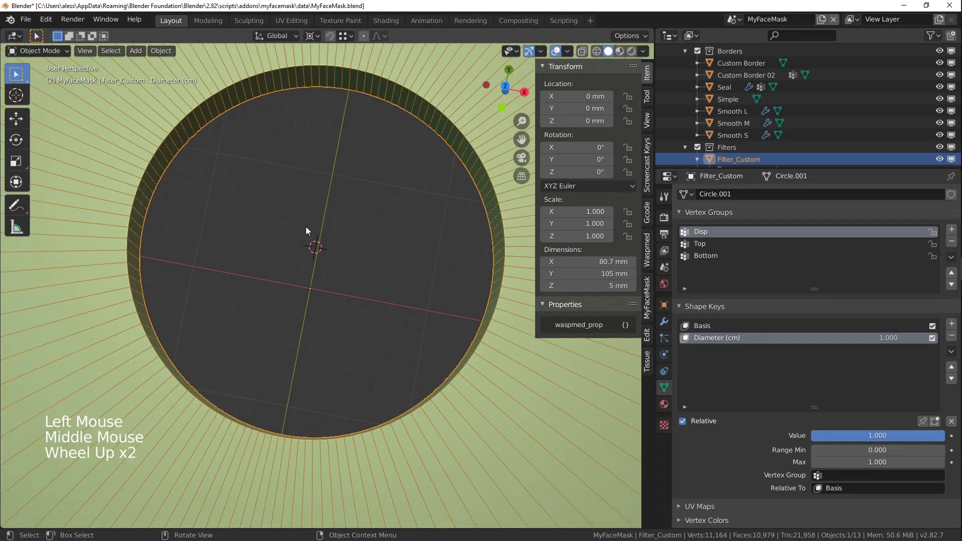
- Measure the enlarged hole's vertical diameter in top view and delete the ruler
key("KP_7")
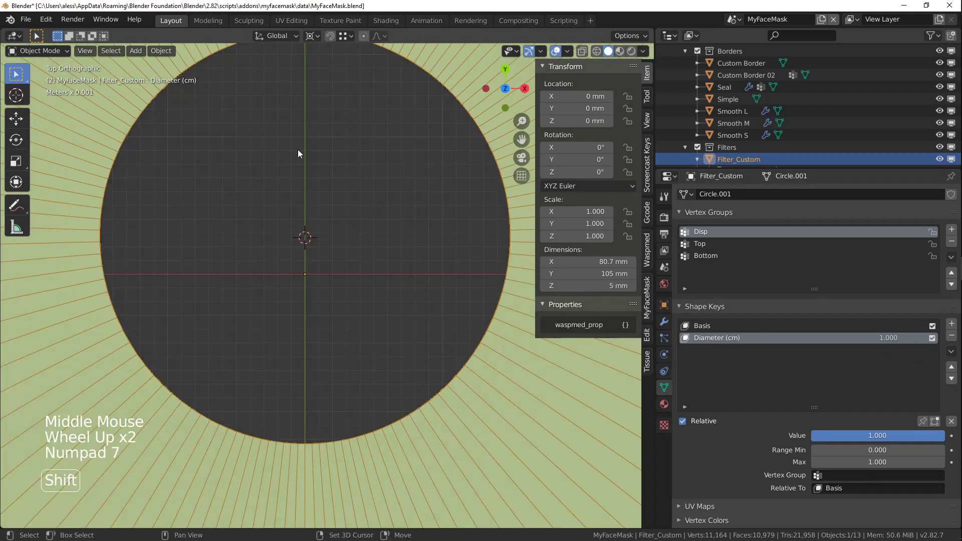
middle_click_drag(297, 150, 305, 265, "shift")
left_click(17, 228)
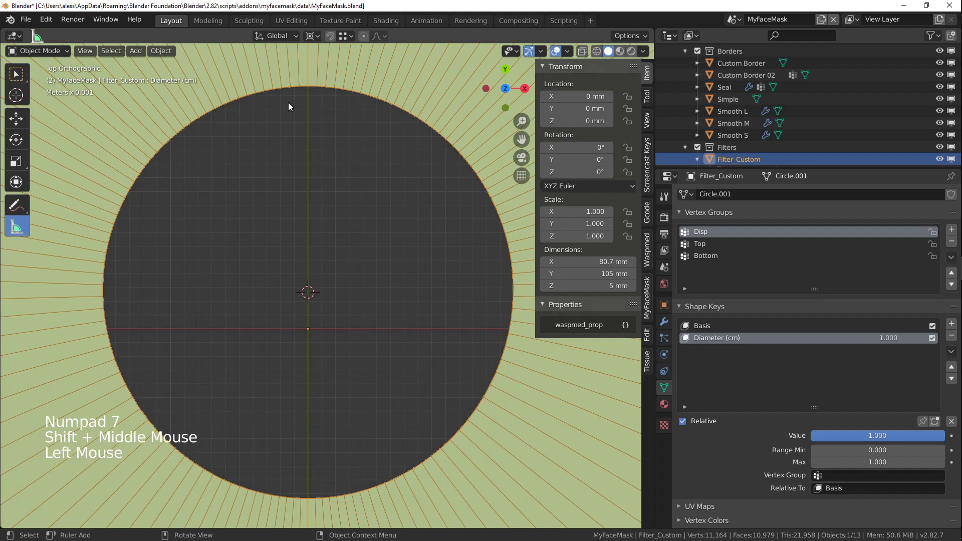
mouse_move(308, 85)
left_mouse_down()
mouse_move(314, 122)
mouse_move(296, 260)
mouse_move(307, 86)
left_mouse_up()
left_click_drag(298, 242, 308, 498)
middle_click_drag(301, 383, 308, 372, "shift")
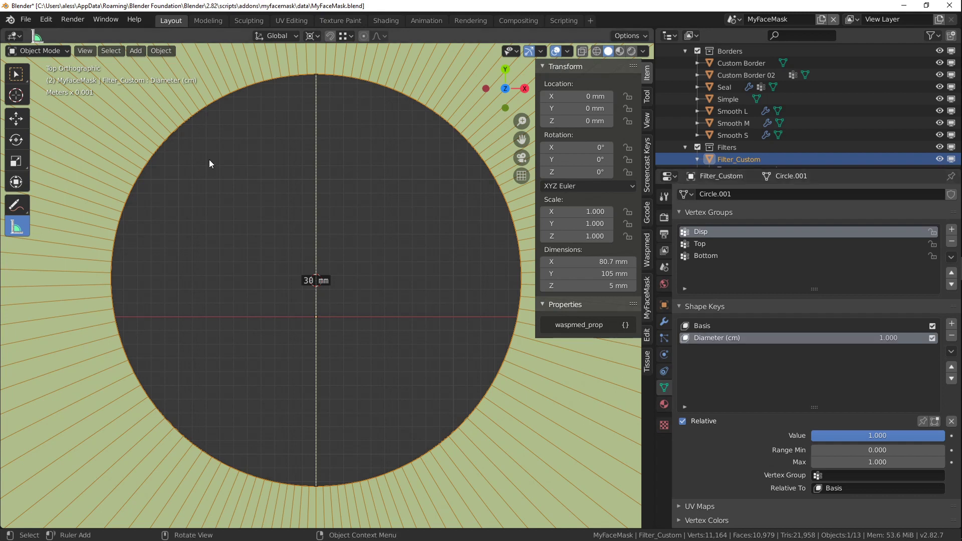
left_click_drag(315, 75, 312, 141)
key("Delete")
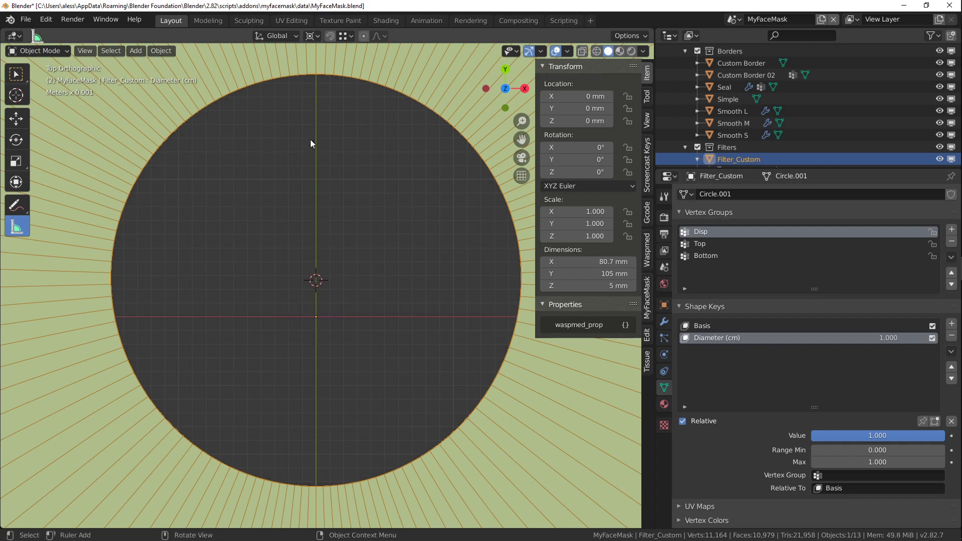
- Scale the hole's wall faces to 0 in X and Y only in the Basis shape key, and return to Object Mode
left_click(703, 327)
middle_click_drag(388, 287, 375, 262)
key("Tab")
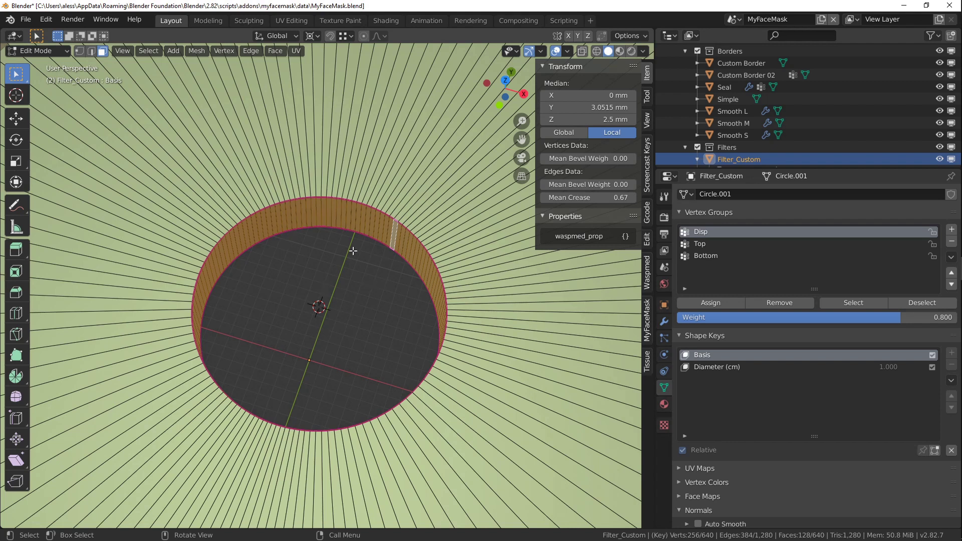
key("s")
key("shift+z")
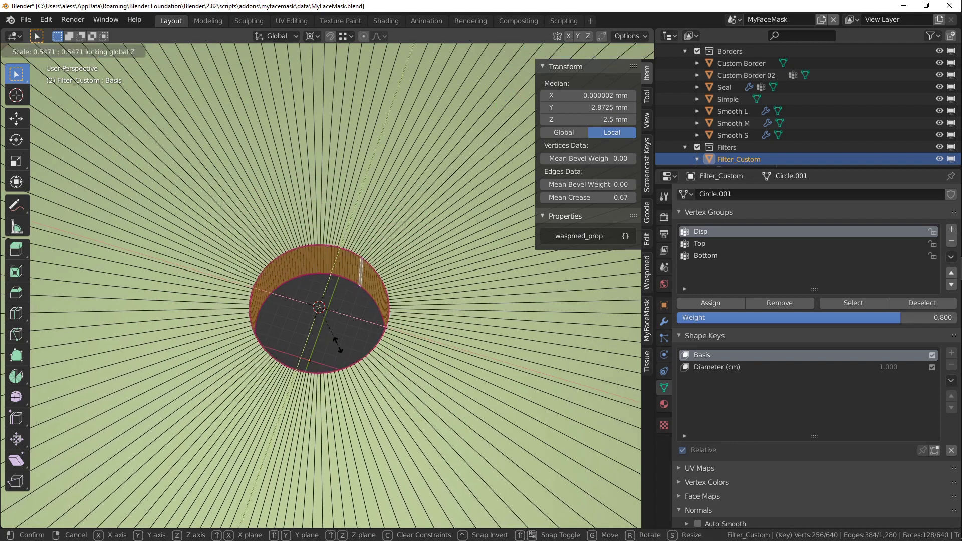
key("0")
key("Return")
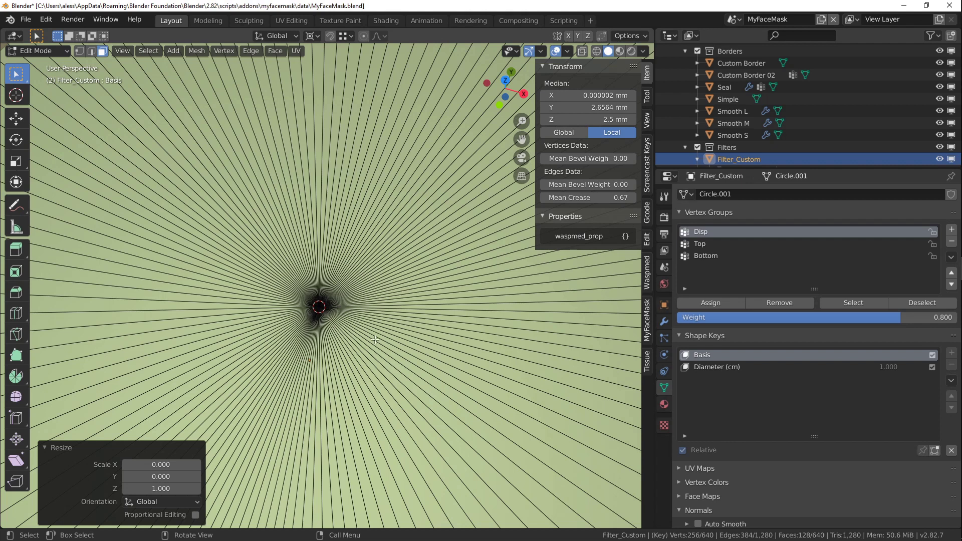
key("Tab")
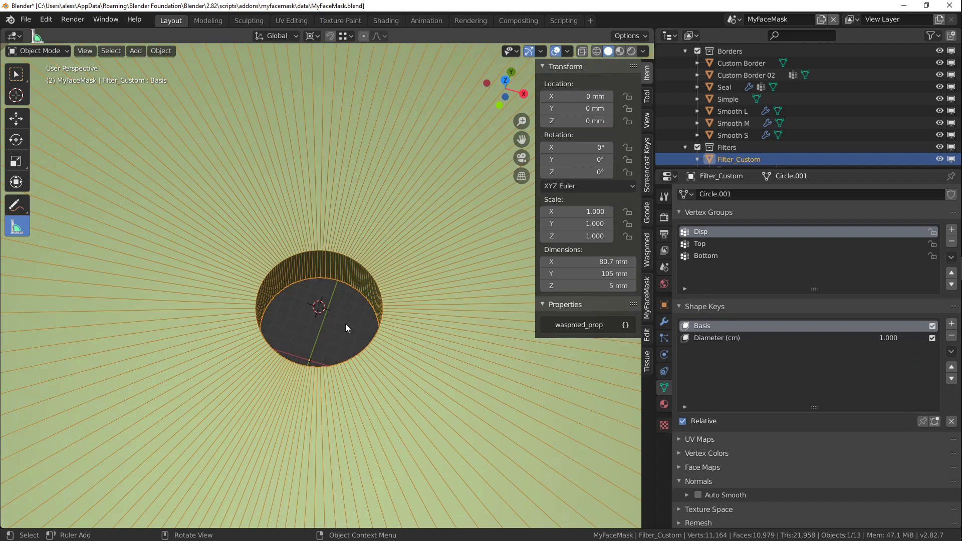
- Select the Diameter (cm) shape key and measure the hole's vertical diameter in top view
left_click(732, 339)
mouse_move(877, 435)
left_mouse_down()
mouse_move(746, 435)
mouse_move(877, 435)
left_mouse_up()
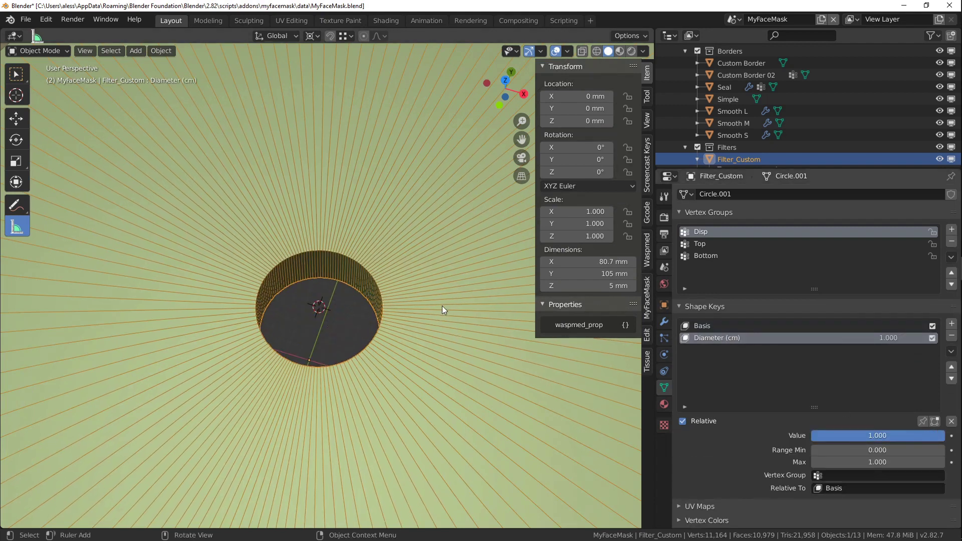
key("KP_7")
scroll(450, 300, "up", 4)
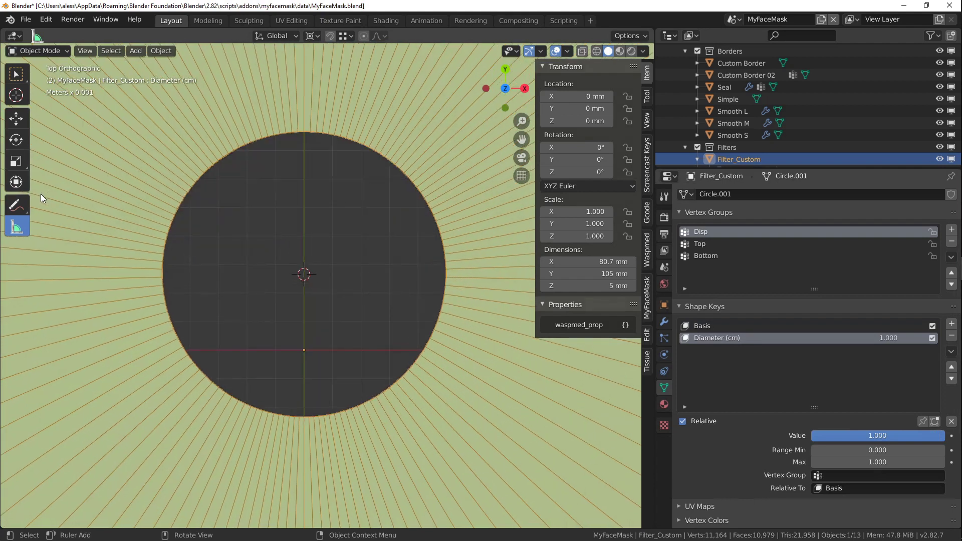
left_click_drag(297, 132, 303, 418)
left_click_drag(300, 133, 304, 133)
- Try to set the Diameter (cm) shape key's minimum range value to 1
scroll(321, 217, "down", 3)
middle_click_drag(321, 216, 293, 229)
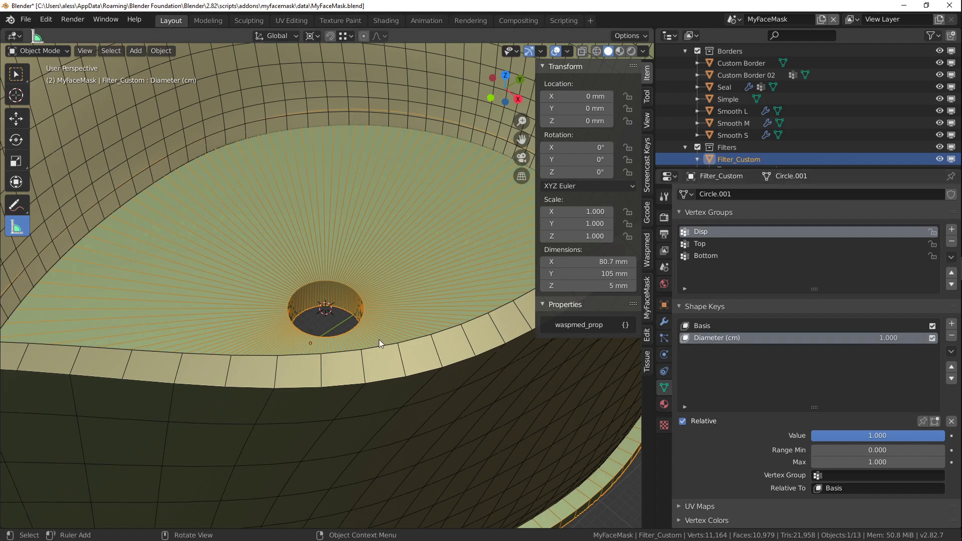
mouse_move(312, 308)
middle_mouse_down()
mouse_move(337, 303)
mouse_move(322, 295)
middle_mouse_up()
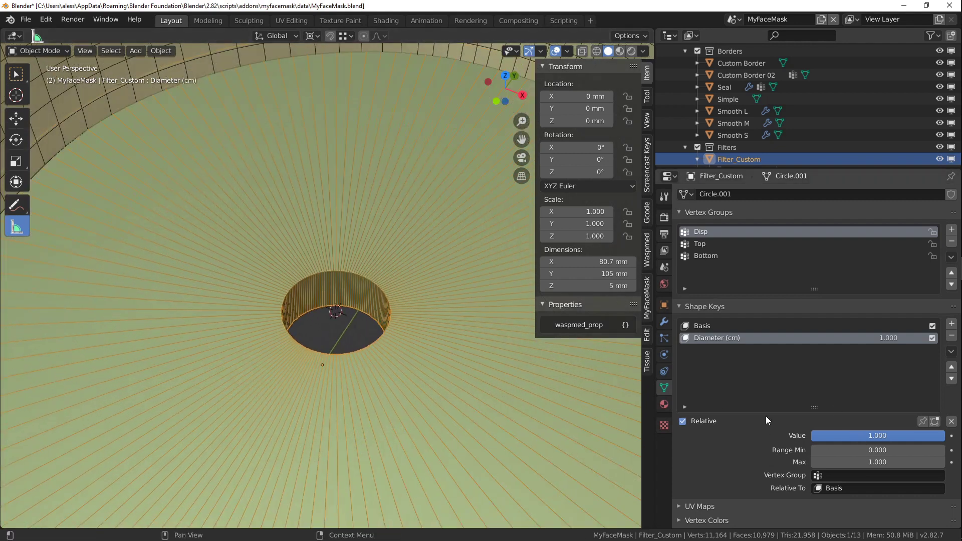
left_click(869, 449)
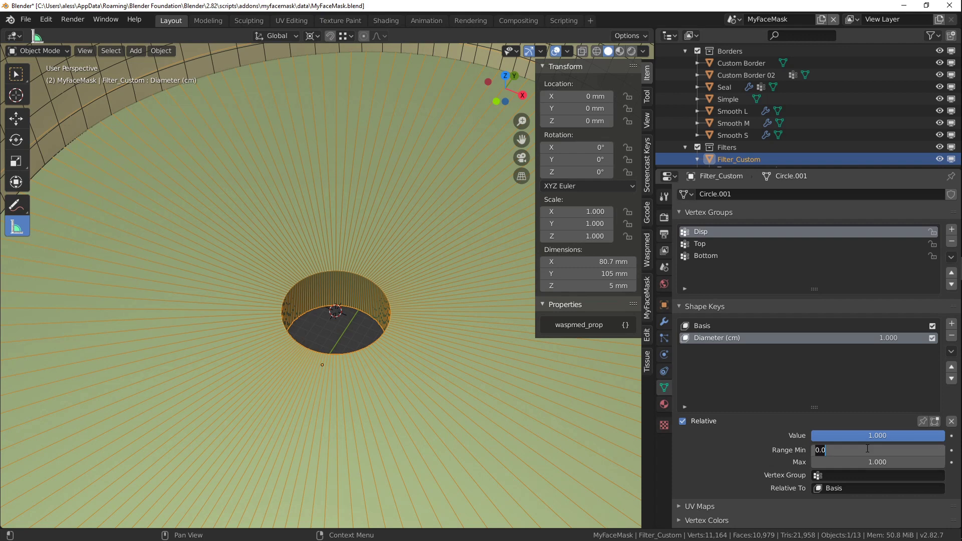
type("0.5")
key("BackSpace")
key("BackSpace")
key("BackSpace")
type("1")
key("Return")
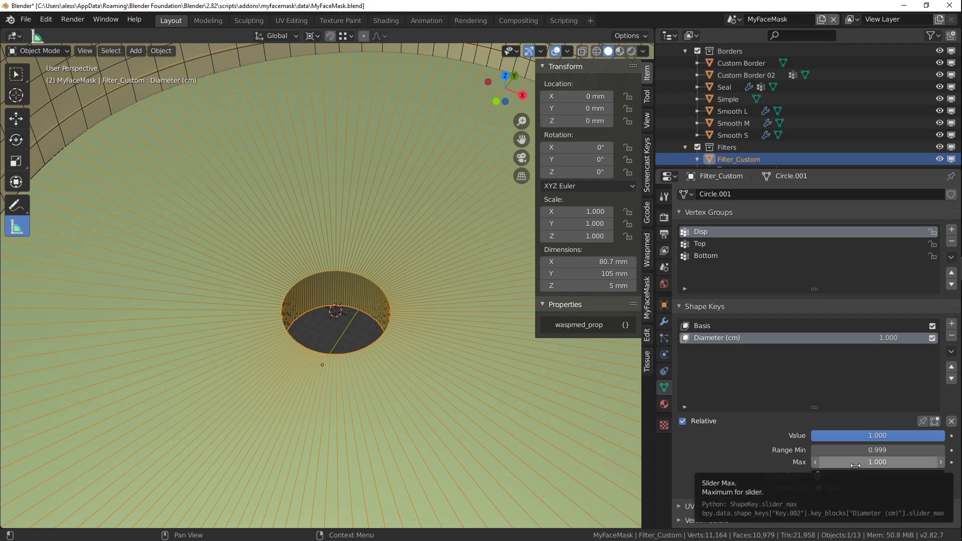
- Set the Diameter (cm) shape key's range to a maximum of 10 and a minimum of 1
left_click(857, 465)
type("10")
key("Return")
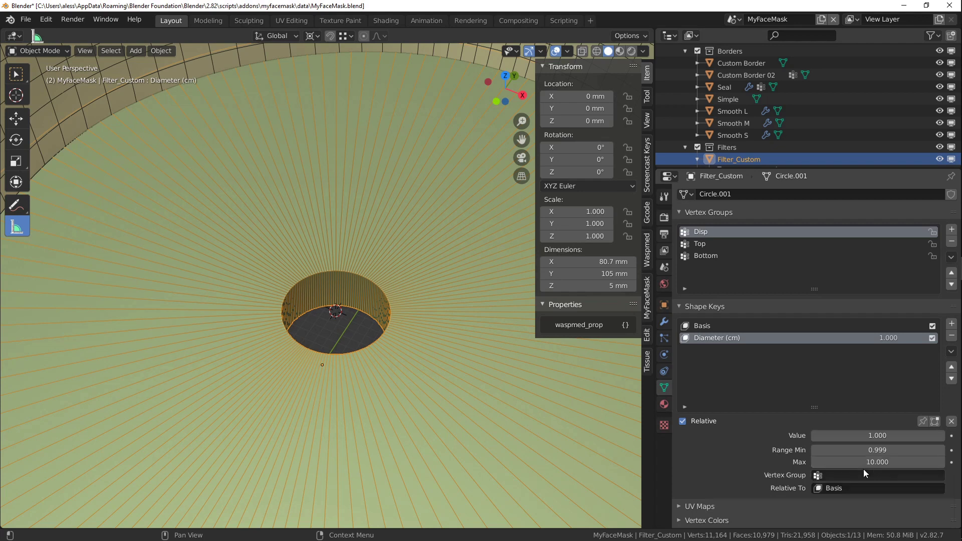
left_click(878, 450)
type("1")
key("Return")
- Preview the hole at a Diameter (cm) value of 10, and reduce the value to about 6.6 to compare it with the base
left_click_drag(870, 441, 931, 438)
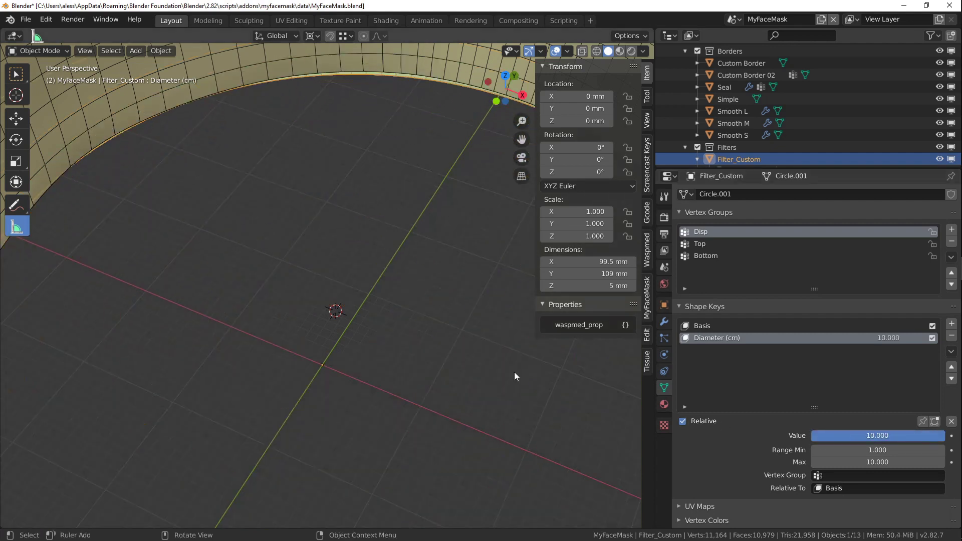
scroll(513, 372, "down", 10)
mouse_move(407, 367)
middle_mouse_down()
mouse_move(396, 331)
mouse_move(396, 362)
middle_mouse_up()
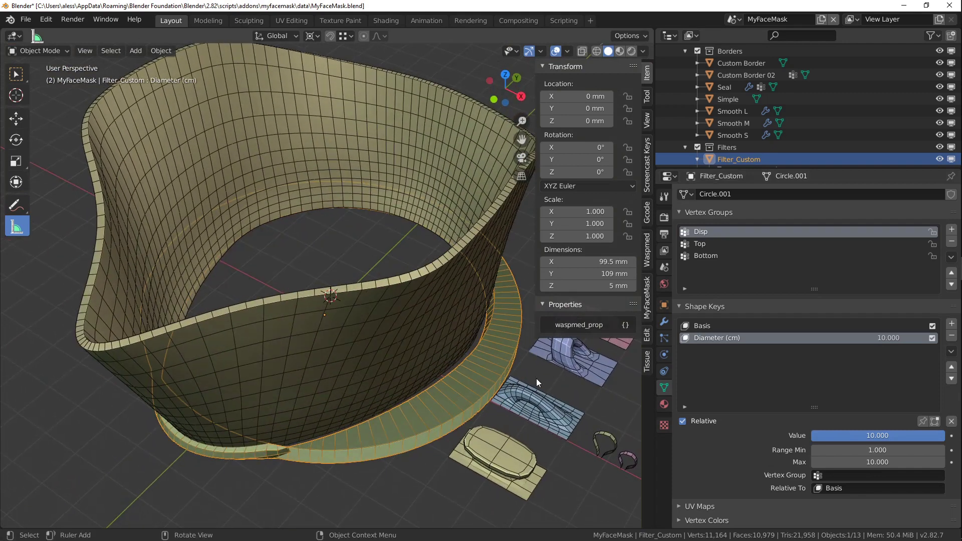
left_click_drag(876, 435, 826, 435)
middle_click_drag(406, 348, 426, 358)
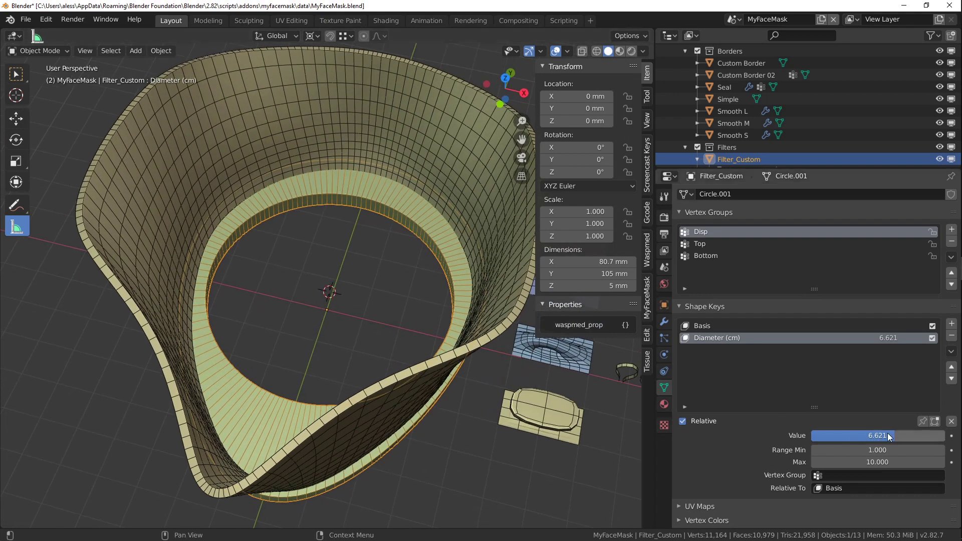
- Limit the Diameter (cm) shape key's maximum to 6 and set its value to 6.000 to check the hole from below
left_click(874, 462)
type("6")
key("Return")
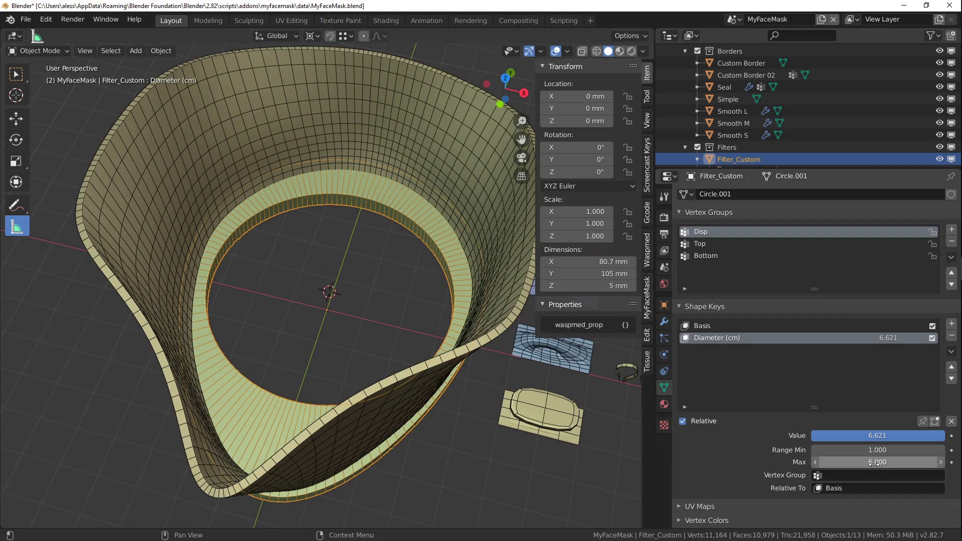
left_click_drag(878, 435, 941, 435)
middle_click_drag(492, 360, 411, 281)
left_click_drag(876, 435, 943, 435)
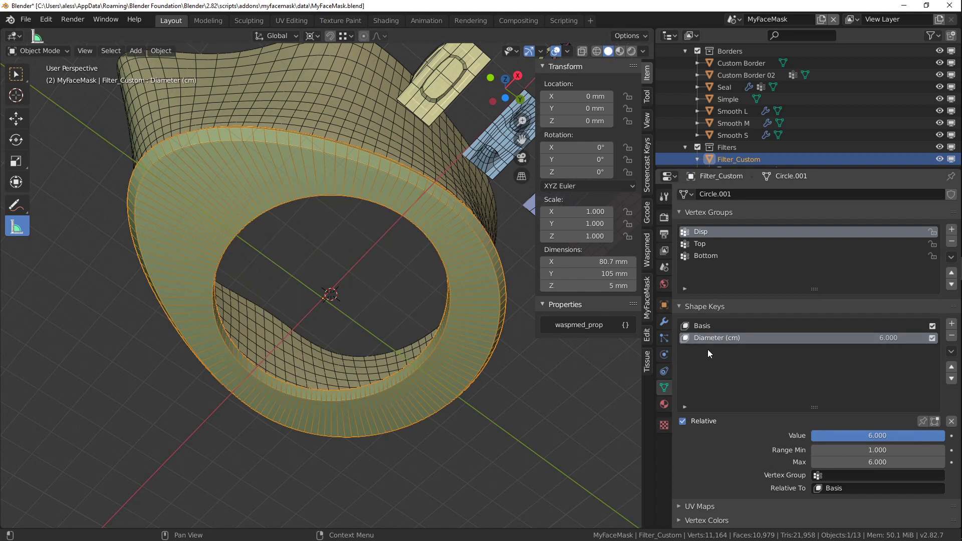
scroll(437, 305, "up", 1)
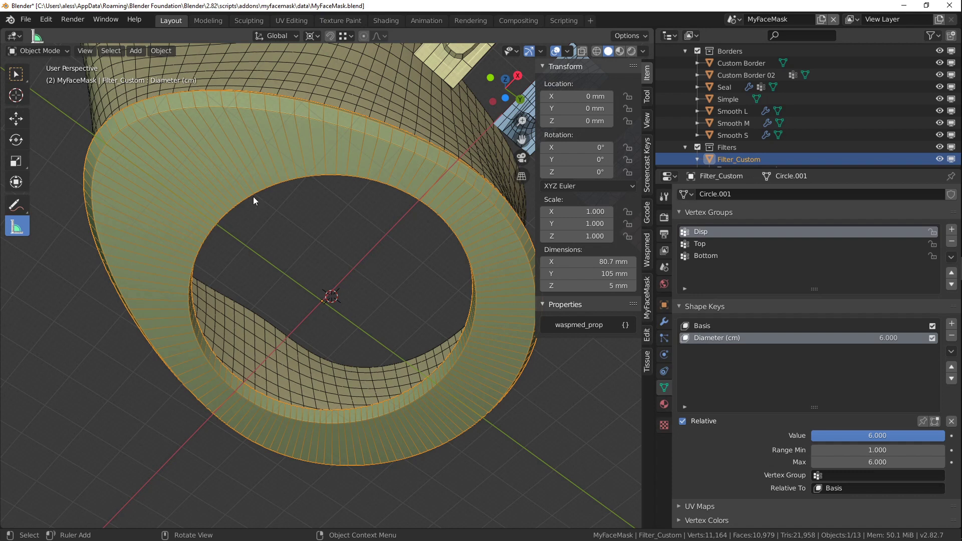
- Add a new shape key to Filter_Custom and name it Displace
left_click(664, 321)
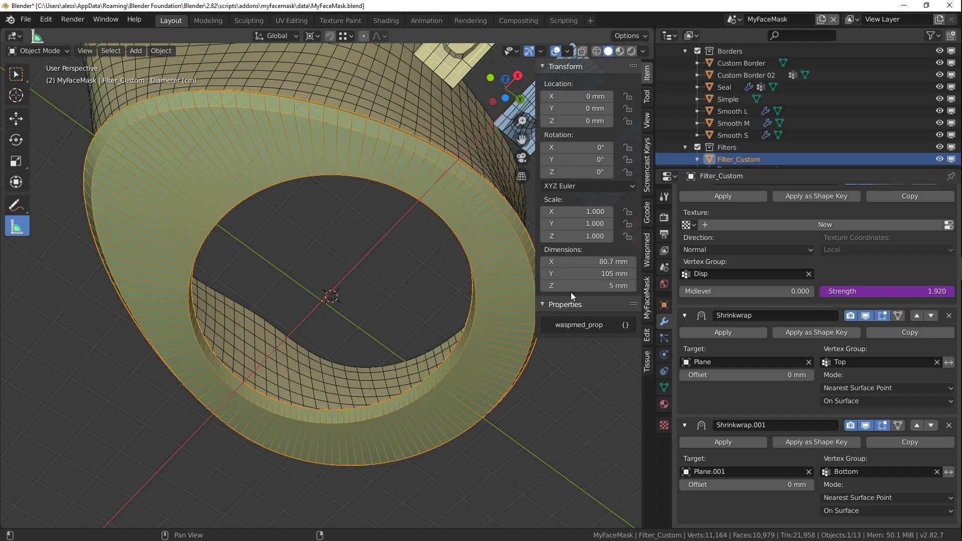
left_click(664, 388)
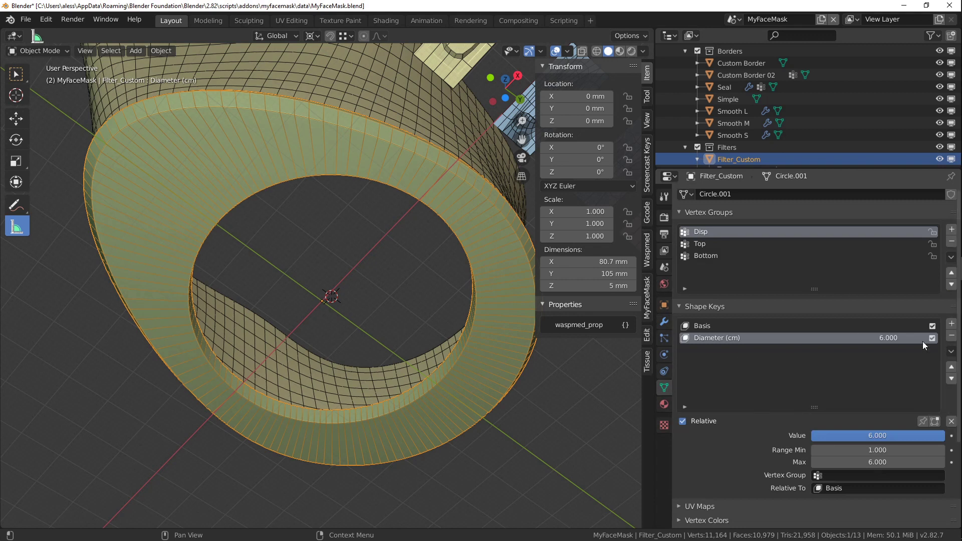
left_click(951, 324)
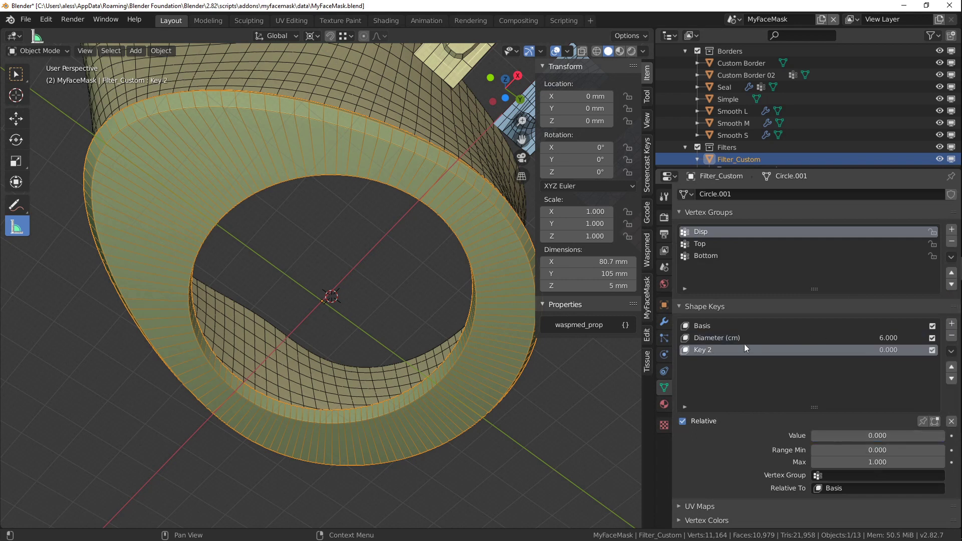
double_click(706, 350)
type("Di")
type("sp")
type("ia")
key("BackSpace")
key("BackSpace")
type("ce")
key("Return")
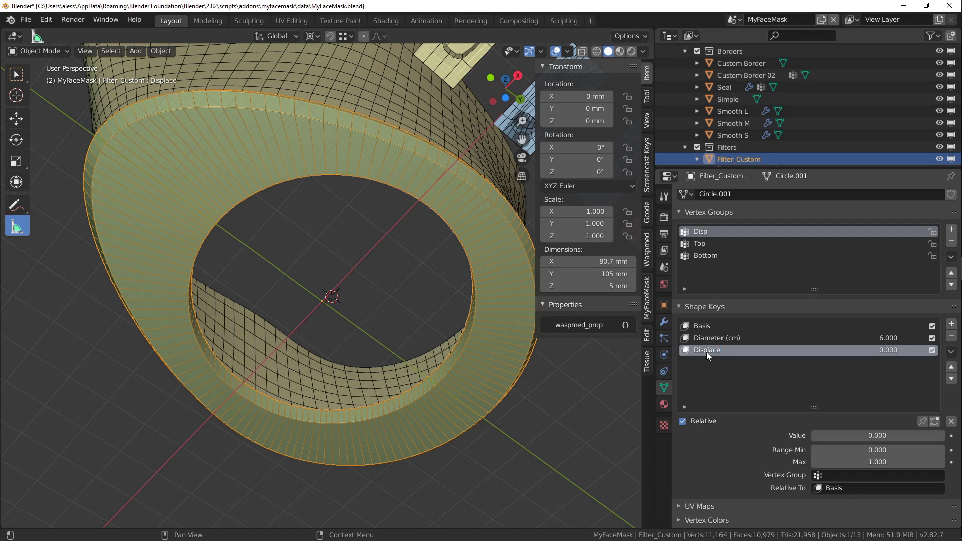
- Set the Displace shape key's maximum range value to 10, keeping its value at 0
left_click(860, 461)
type("100")
key("Return")
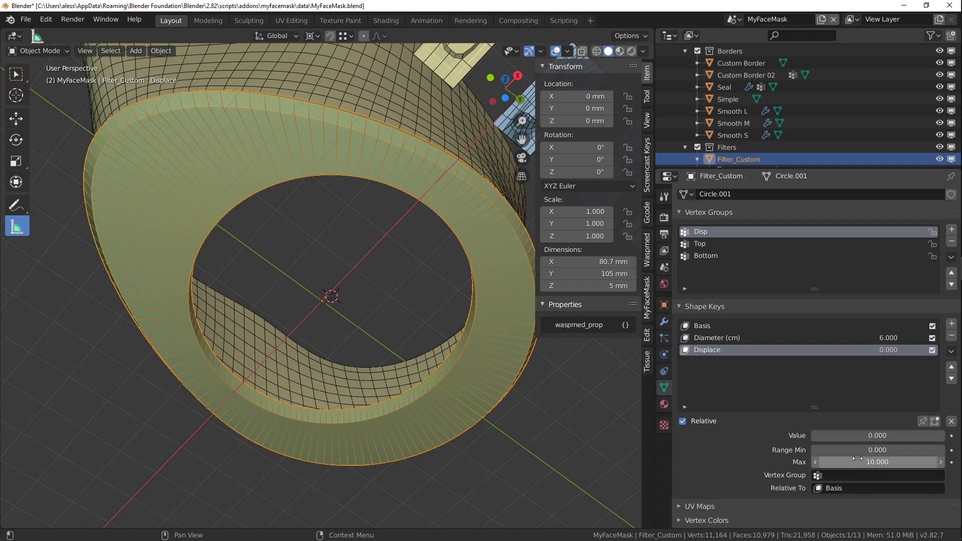
left_click_drag(870, 436, 816, 428)
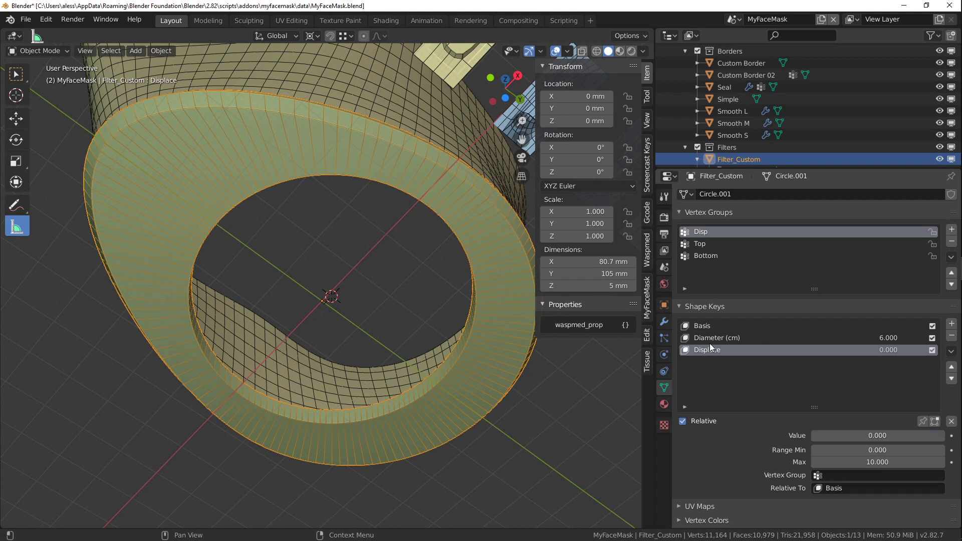
- Add a second Displace modifier after Shrinkwrap.001, with strength -1.800 and the vertex group set to Disp
left_click(664, 321)
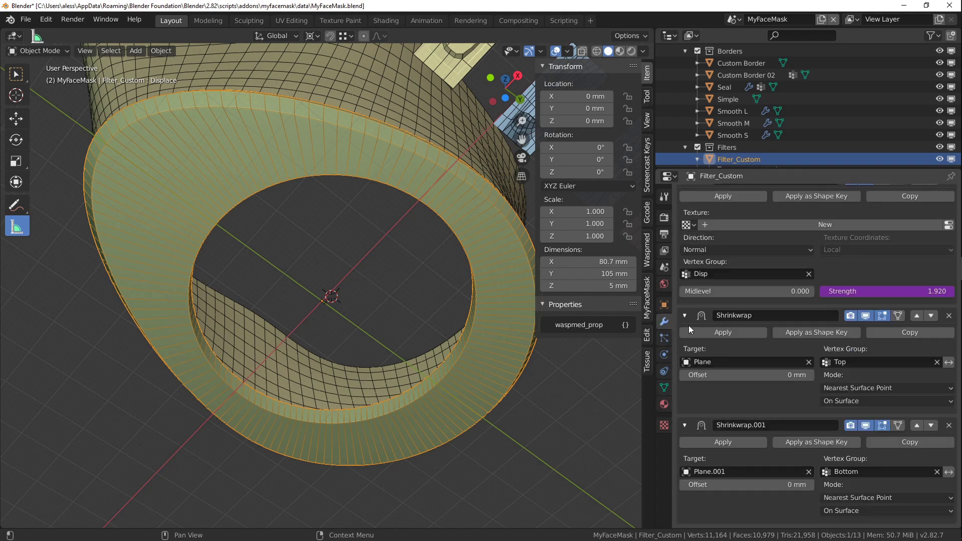
scroll(807, 323, "up", 2)
scroll(818, 305, "down", 2)
scroll(819, 305, "up", 2)
left_click(746, 194)
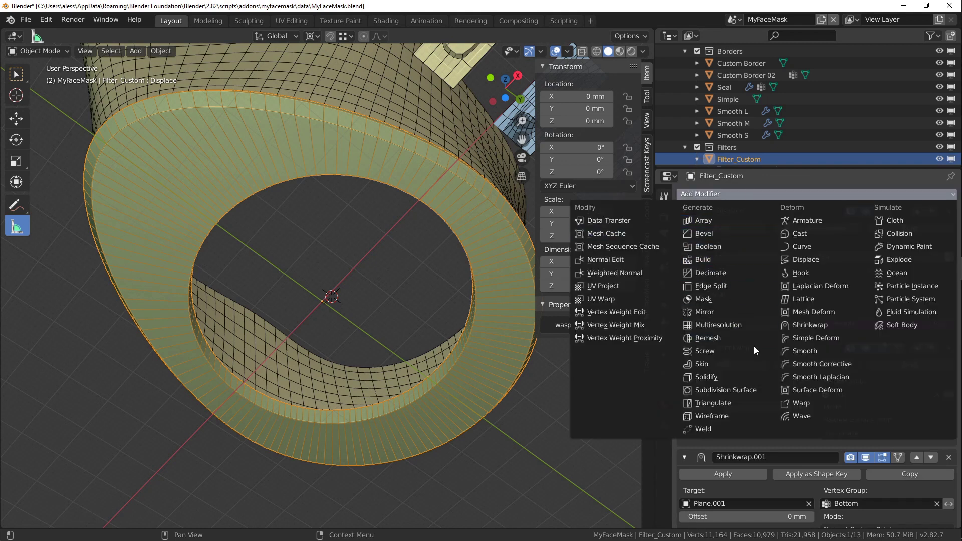
left_click(817, 259)
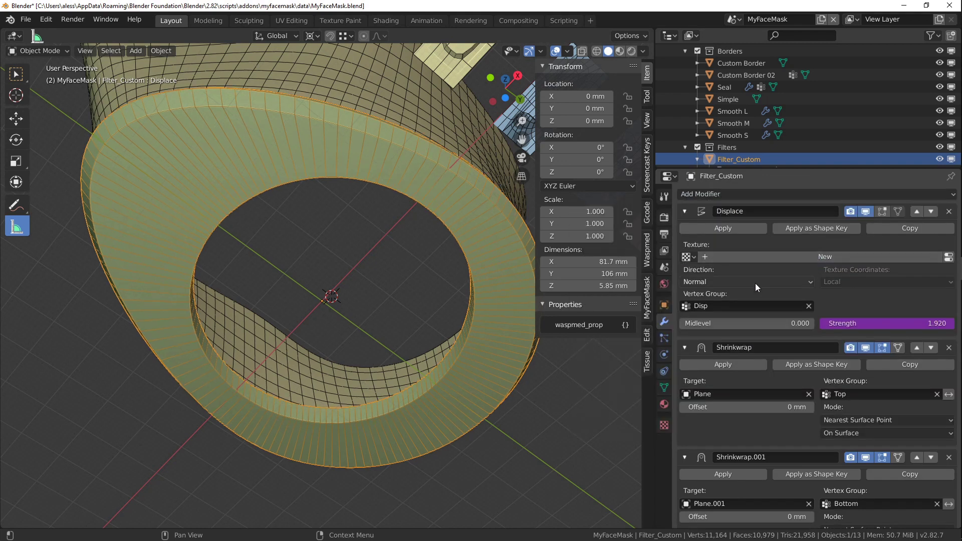
scroll(811, 302, "down", 6)
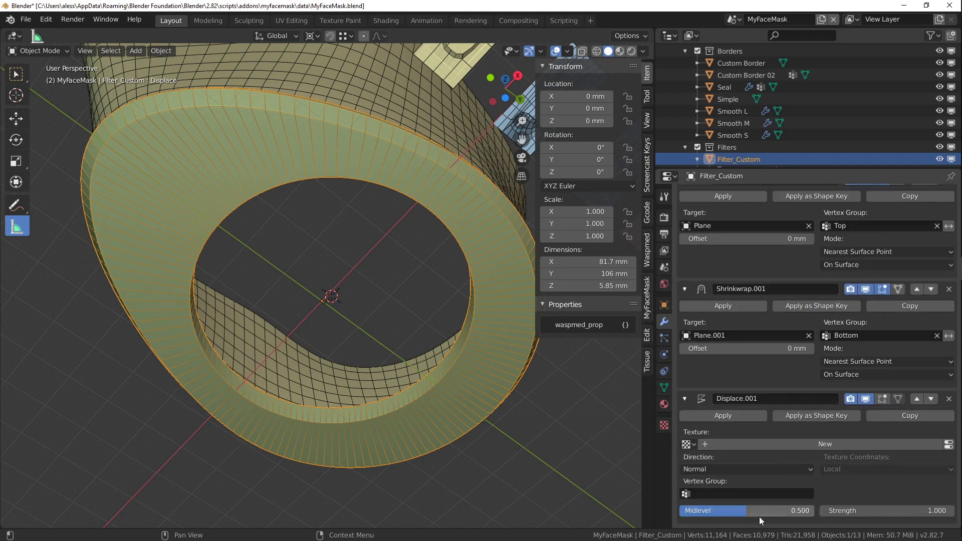
left_click(736, 493)
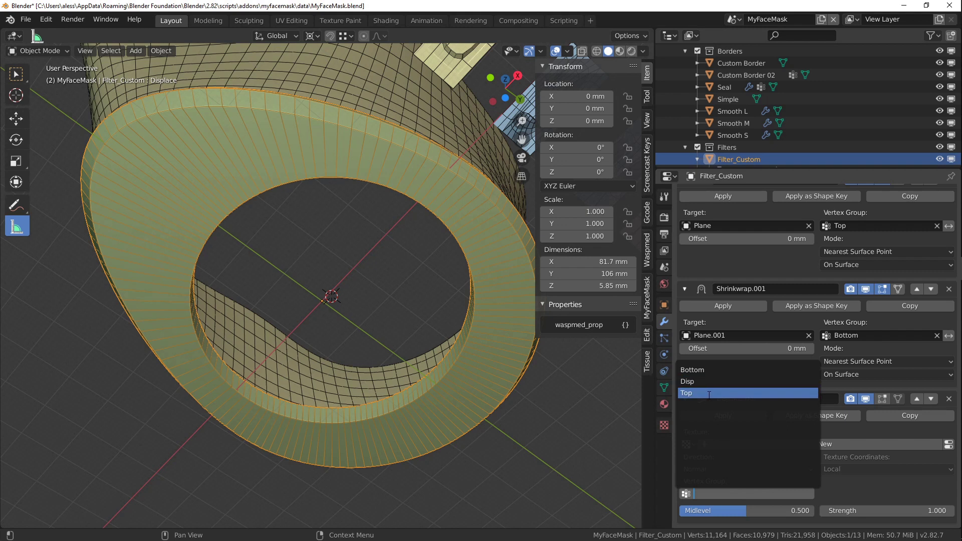
left_click(706, 369)
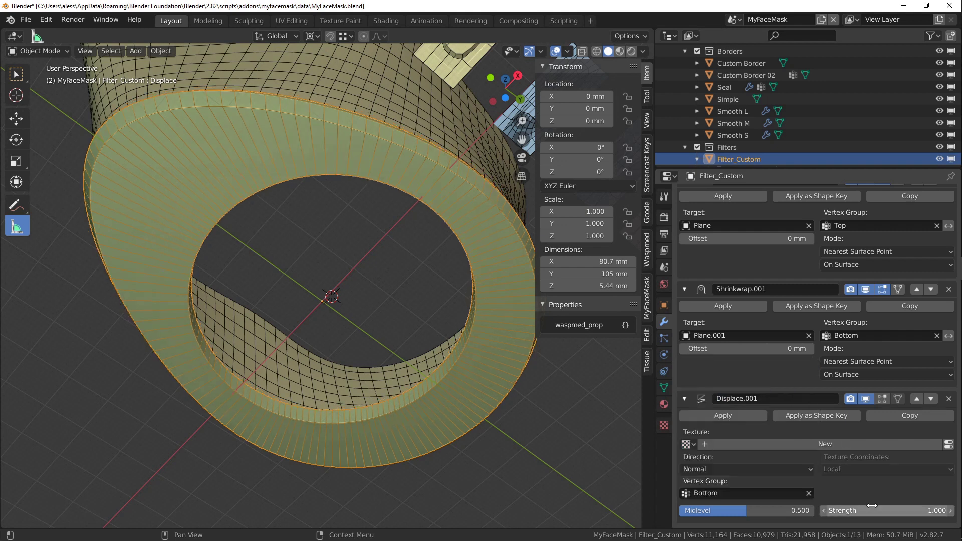
left_click_drag(881, 510, 823, 508)
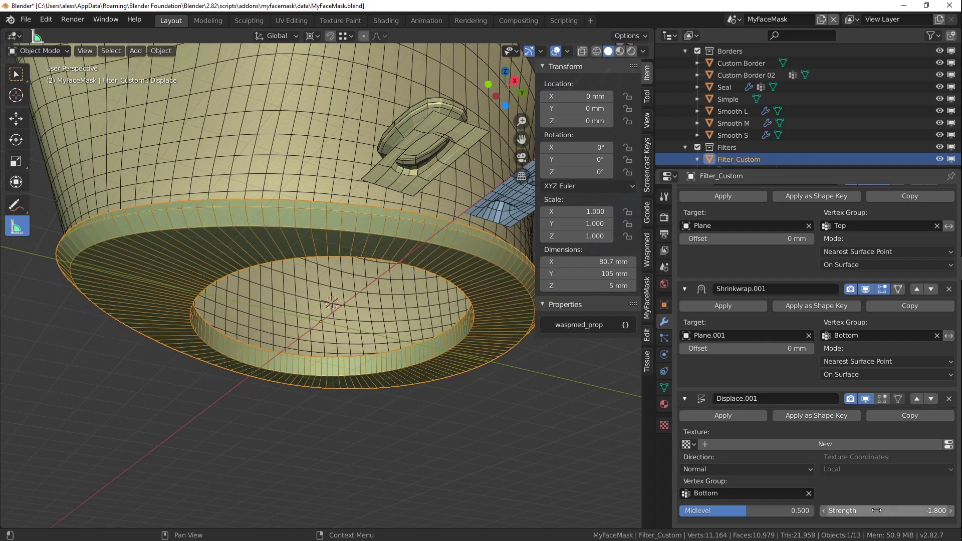
left_click(724, 493)
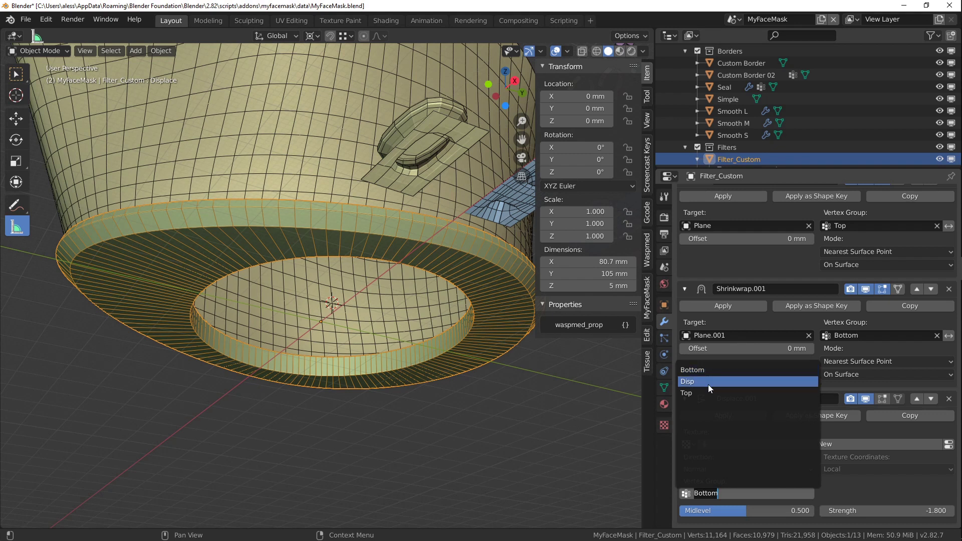
left_click(709, 381)
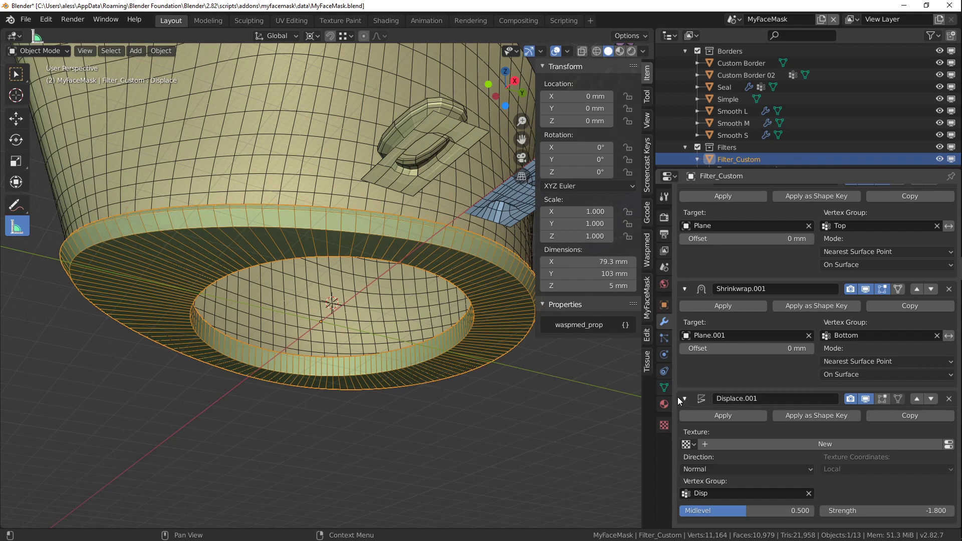
- In Edit Mode, select the middle vertex loop around the base's outer side and add a vertex group named Mid
left_click(663, 387)
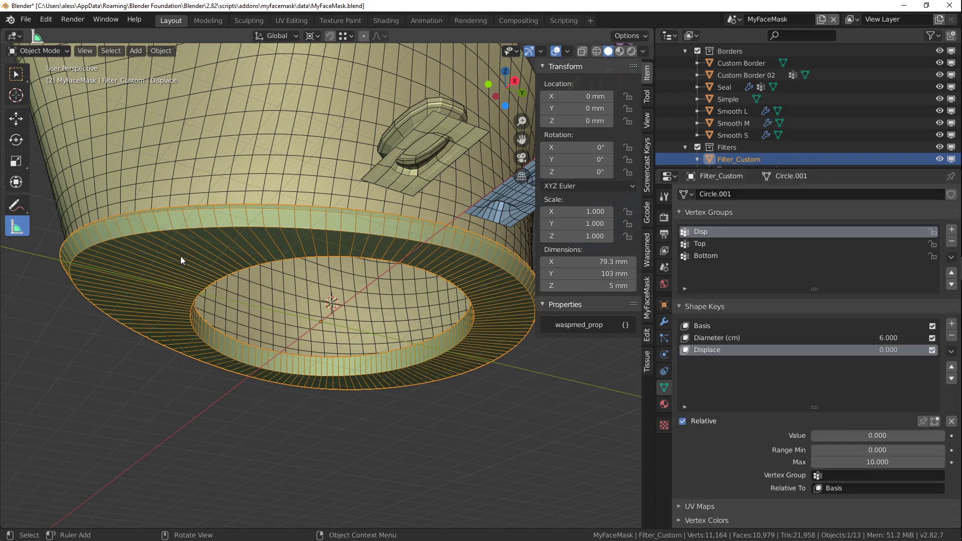
key("Tab")
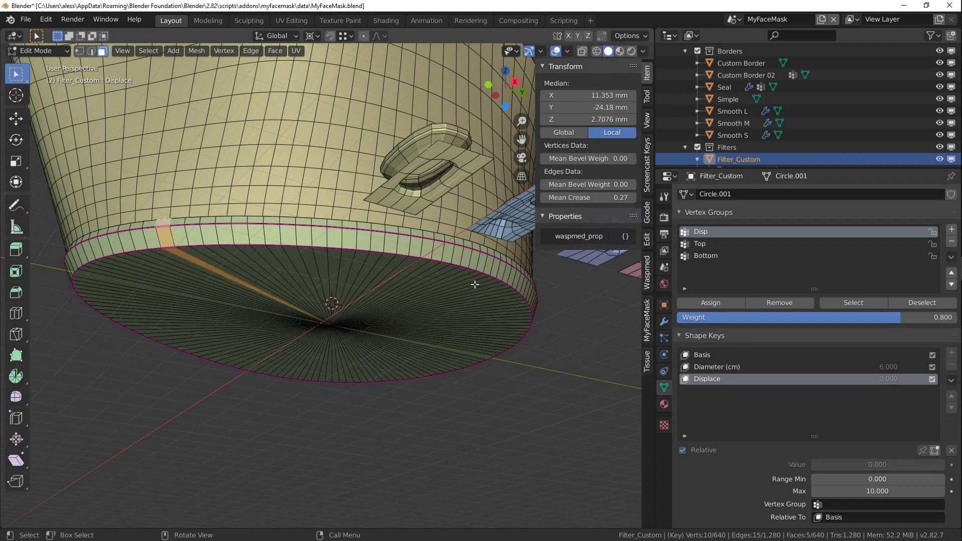
key("1")
left_click(188, 241, "alt")
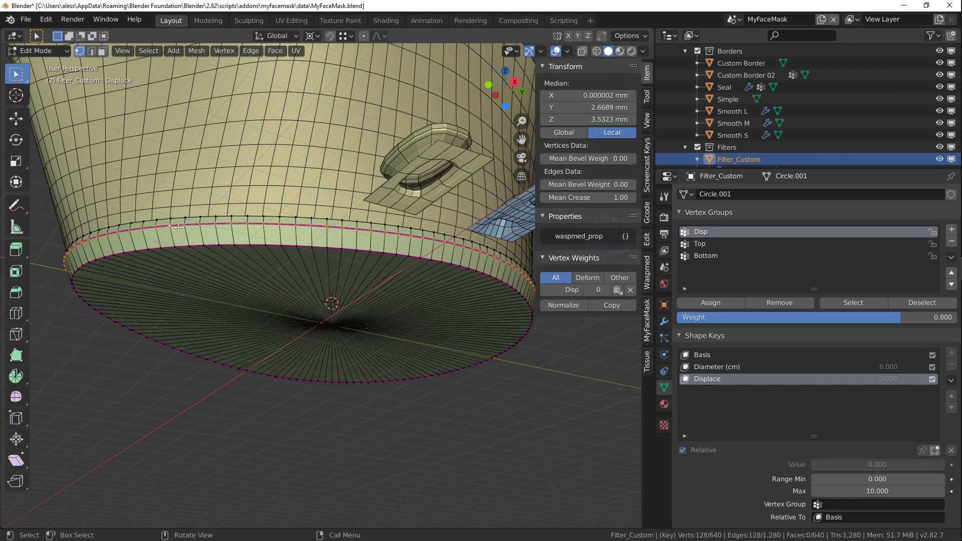
left_click(951, 228)
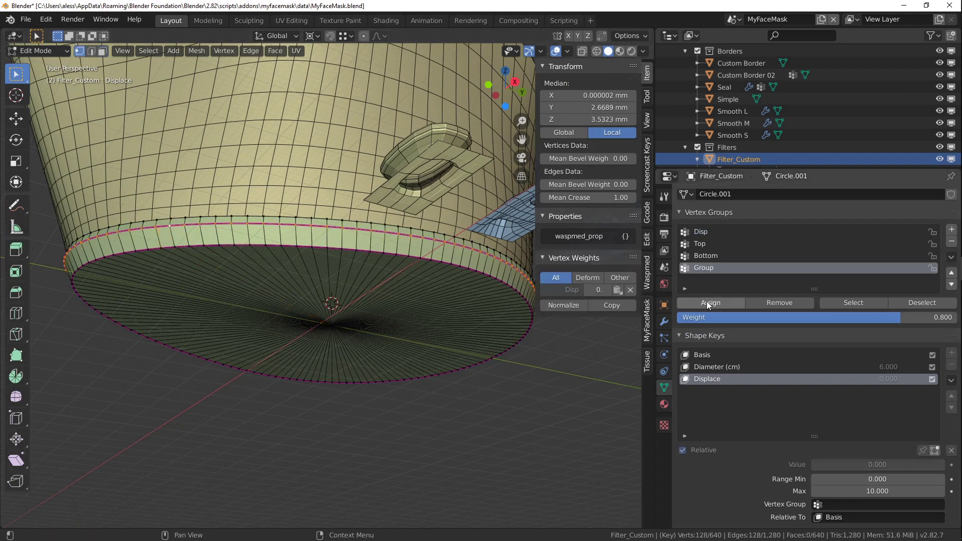
double_click(708, 270)
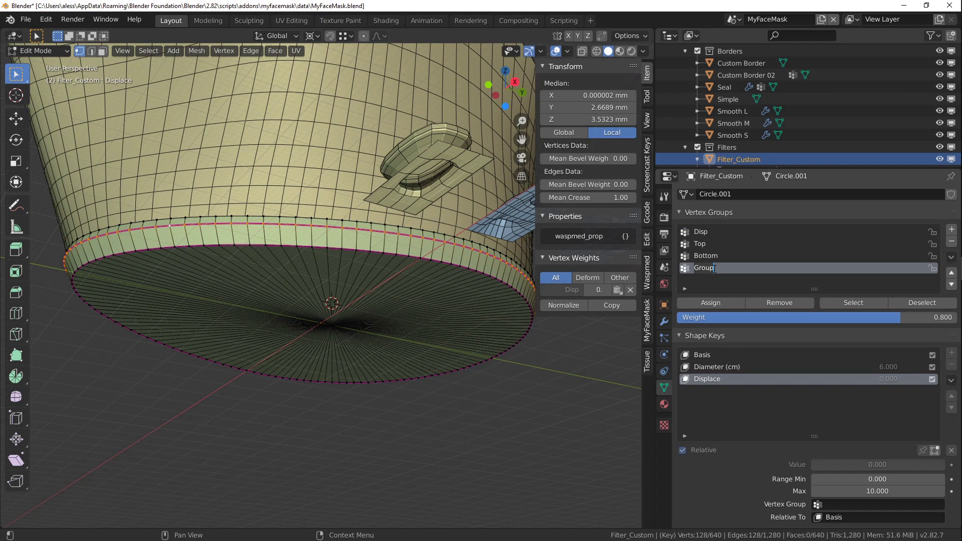
type("Mid")
key("Return")
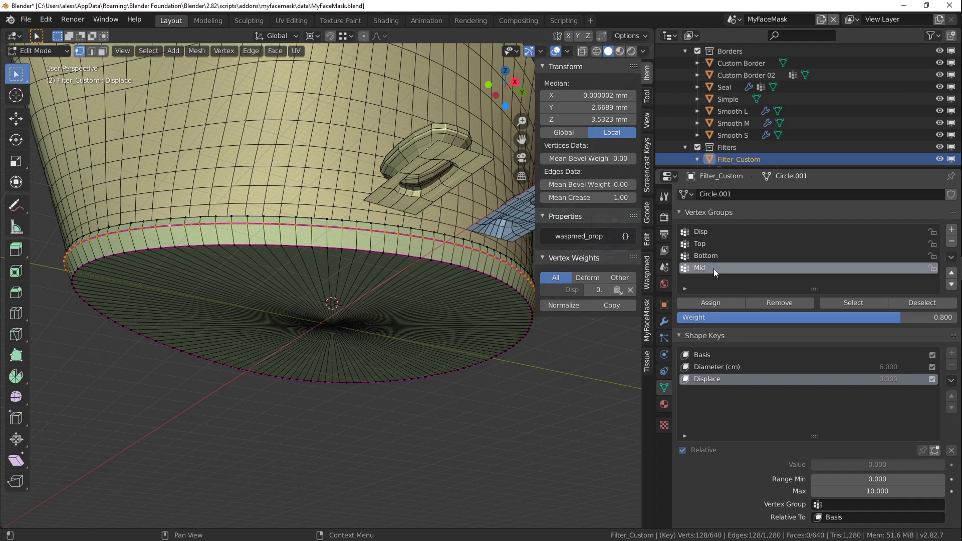
- Assign the selected loop to the Mid vertex group with weight 1.000 and return to the object's modifiers
left_click_drag(891, 317, 954, 317)
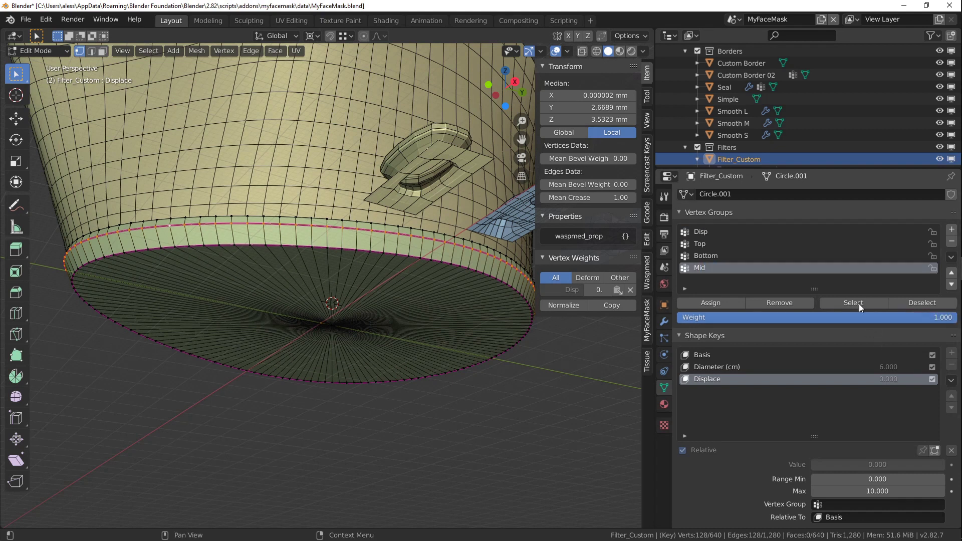
left_click(721, 301)
key("Tab")
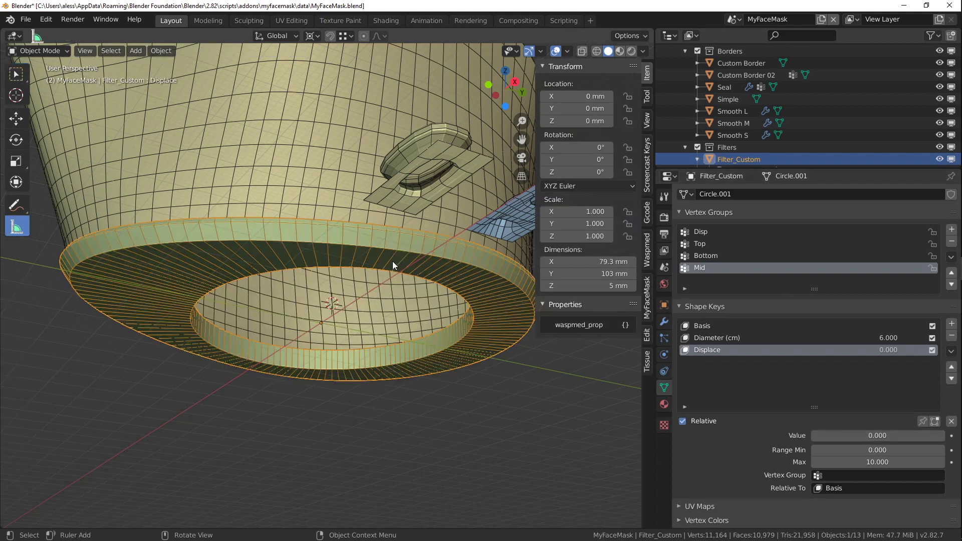
left_click(664, 321)
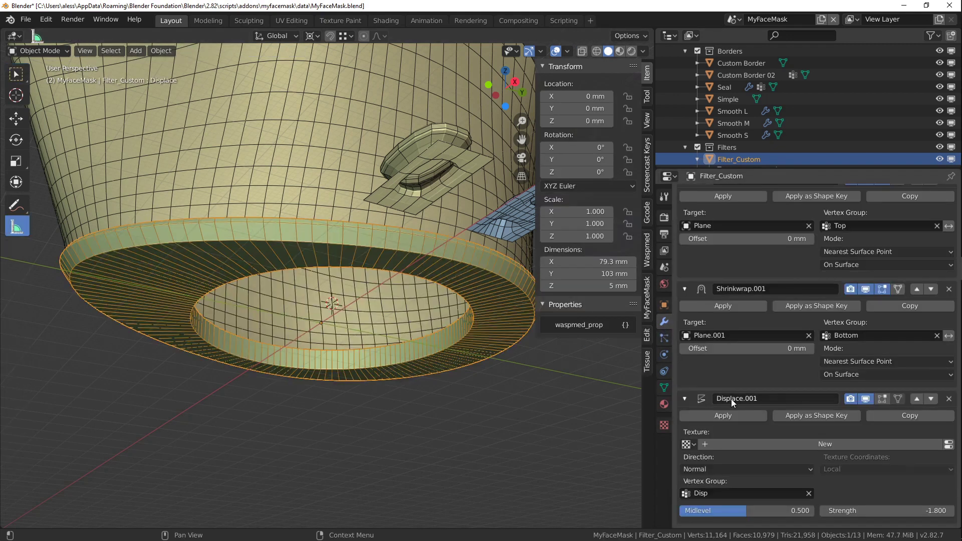
- Set the Displace.001 modifier's vertex group to Mid, its midlevel to 0.000 and its strength to 0.700
left_click(711, 493)
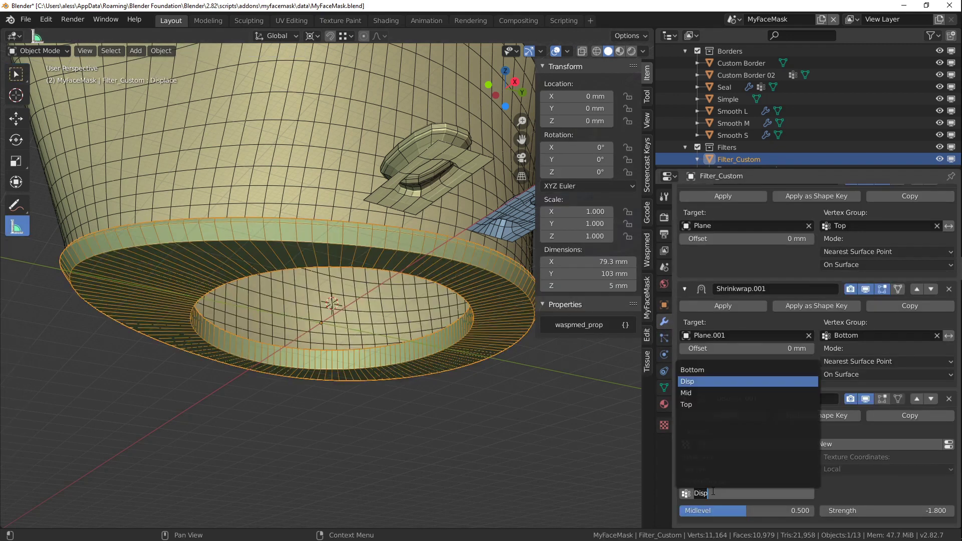
left_click(698, 394)
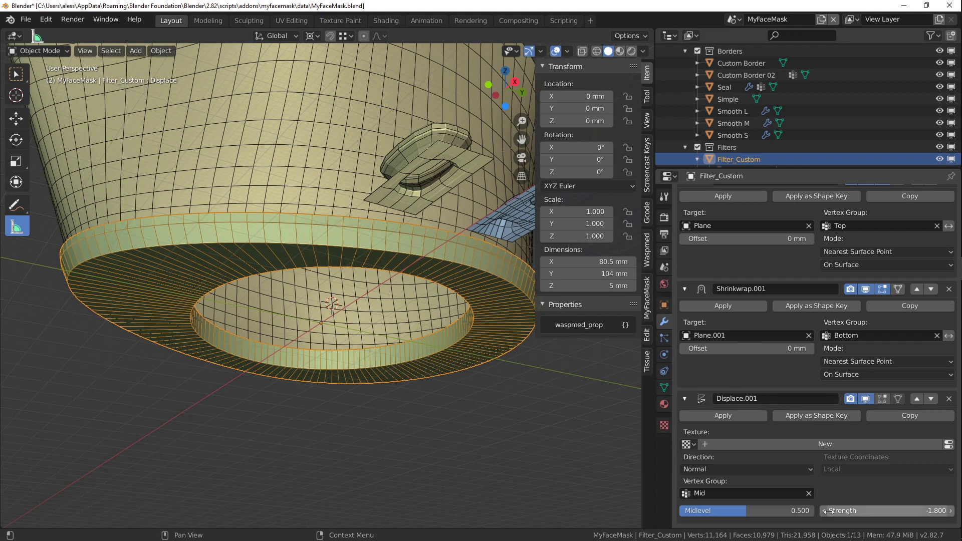
left_click_drag(761, 511, 701, 511)
left_click_drag(857, 510, 934, 510)
middle_click_drag(351, 338, 366, 337)
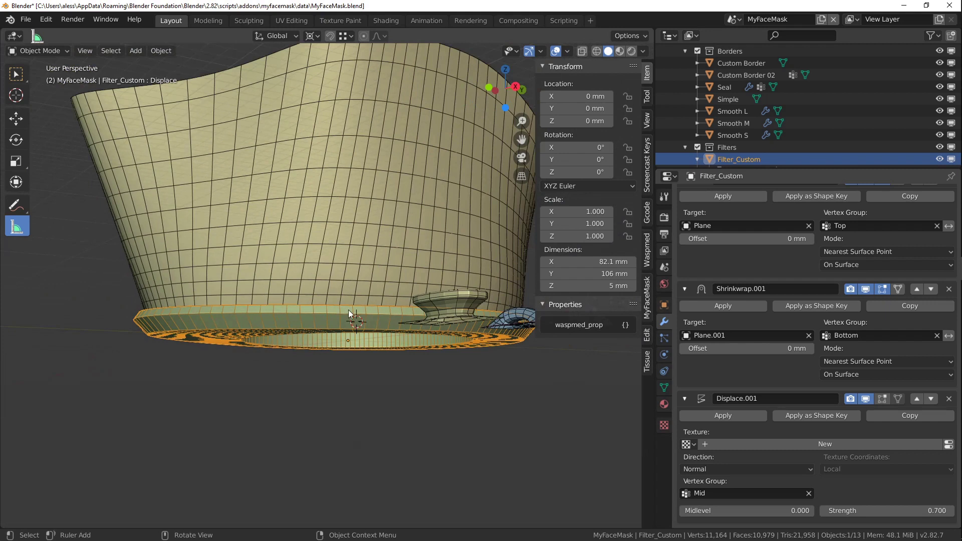
middle_click_drag(278, 274, 282, 296)
scroll(283, 295, "up", 2)
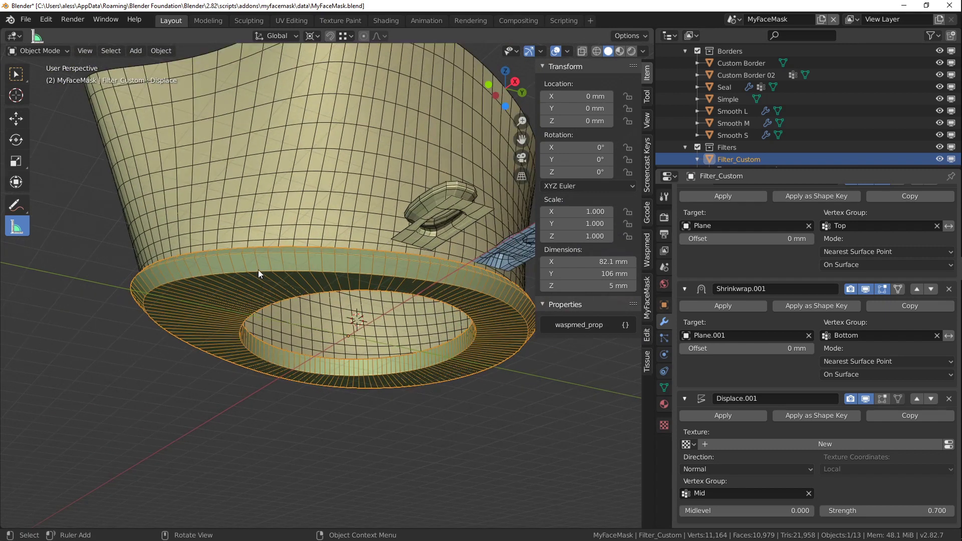
middle_click_drag(264, 287, 274, 321)
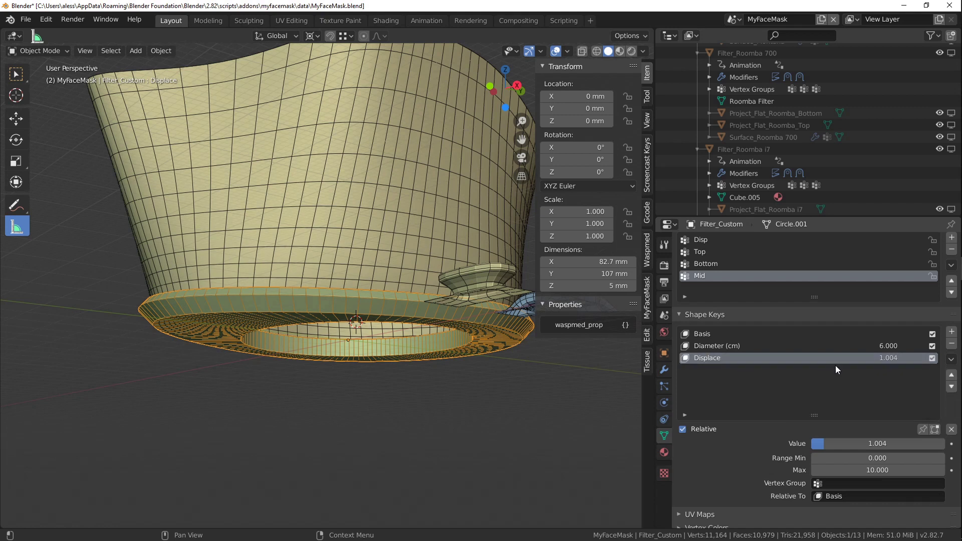
- Drive the Displace.001 modifier's strength from the Displace shape key's value by copying that value as a new driver
right_click(884, 357)
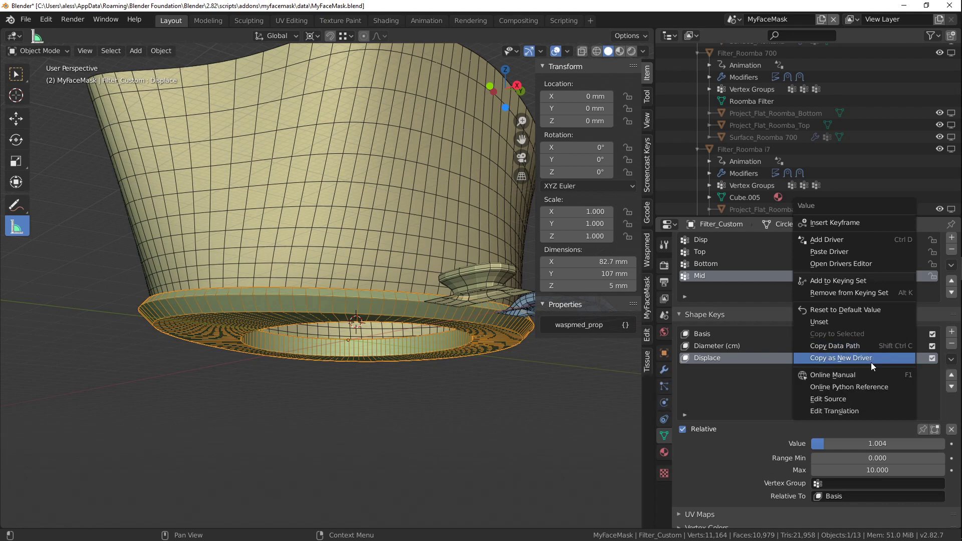
left_click(864, 358)
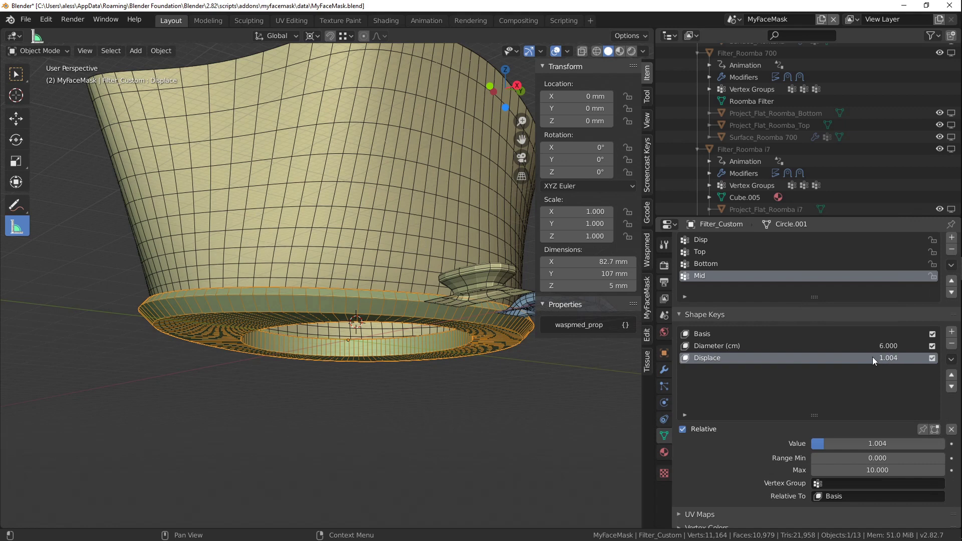
left_click(664, 371)
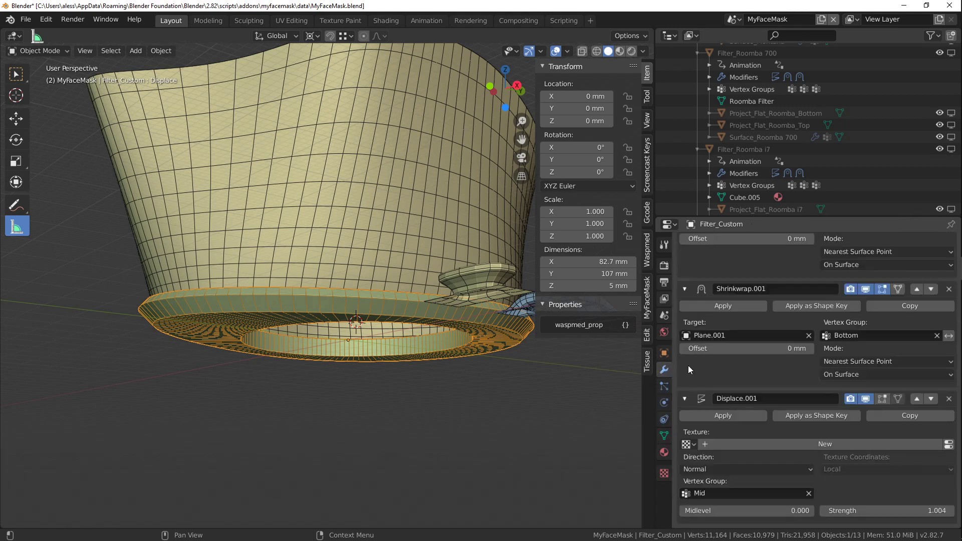
right_click(873, 512)
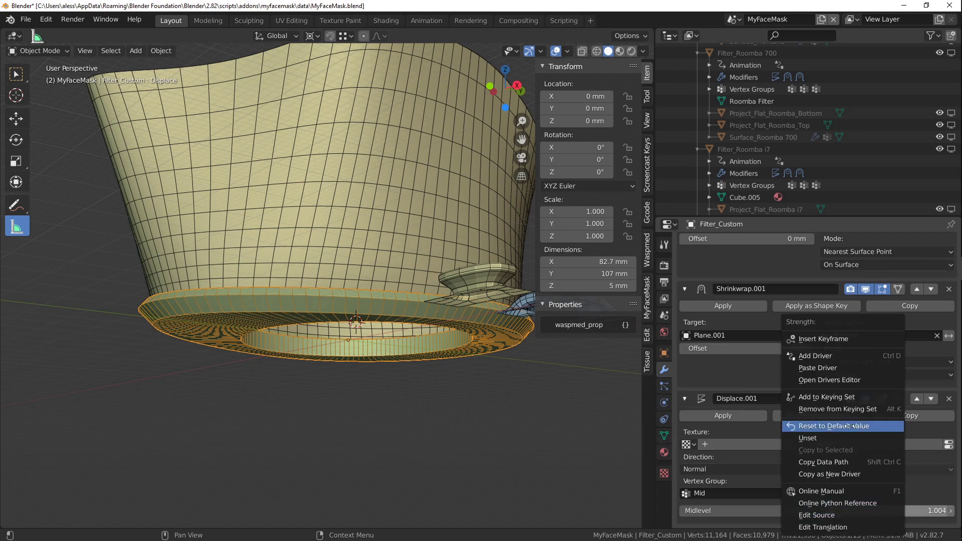
left_click(841, 368)
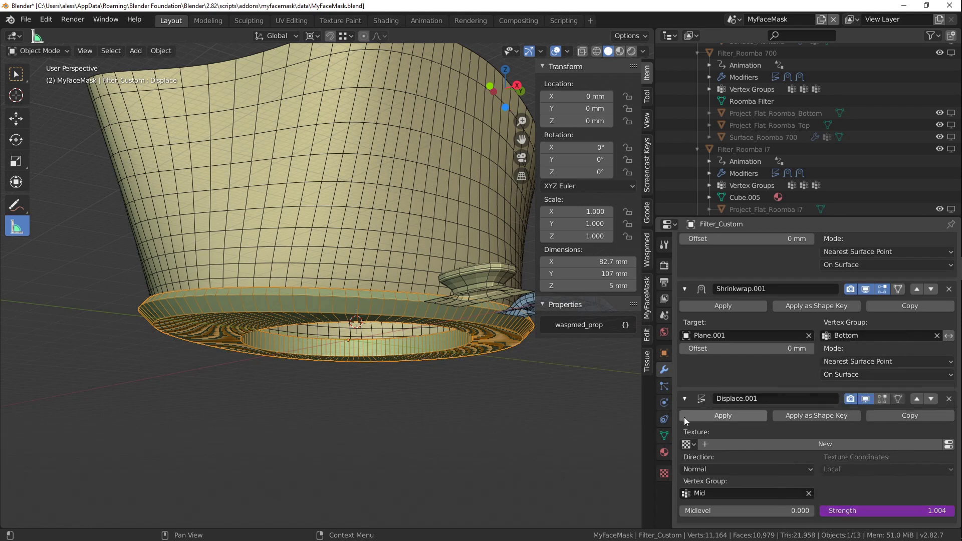
left_click(664, 435)
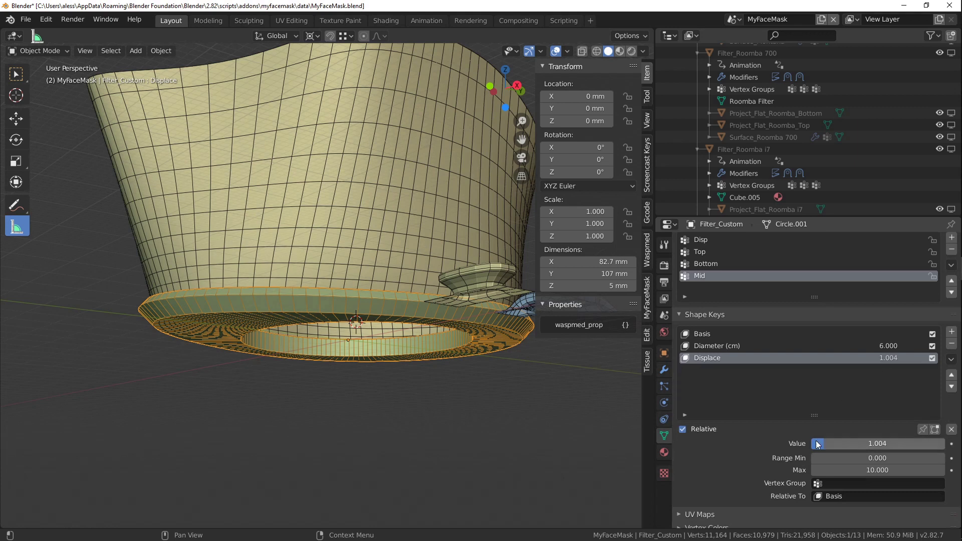
- Limit the Displace shape key's range to a maximum of 5 and set its value to 0
mouse_move(821, 443)
left_mouse_down()
mouse_move(945, 444)
mouse_move(817, 444)
left_mouse_up()
left_click(879, 469)
key("Return")
left_click_drag(876, 444, 812, 444)
scroll(157, 202, "down", 4)
middle_click_drag(226, 230, 302, 262)
scroll(247, 305, "up", 2)
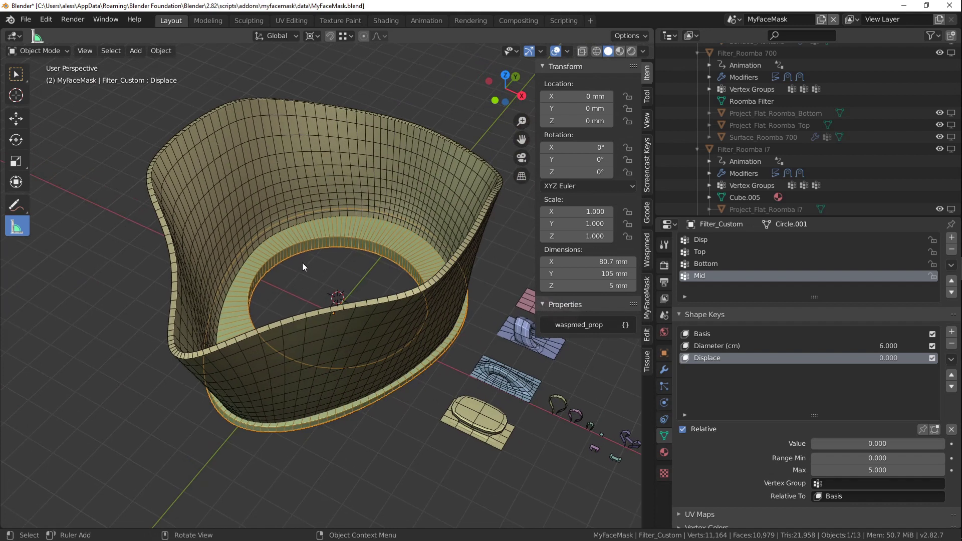
- Save the edited MyFaceMask template and create a new General file
left_click(26, 20)
left_click(52, 98)
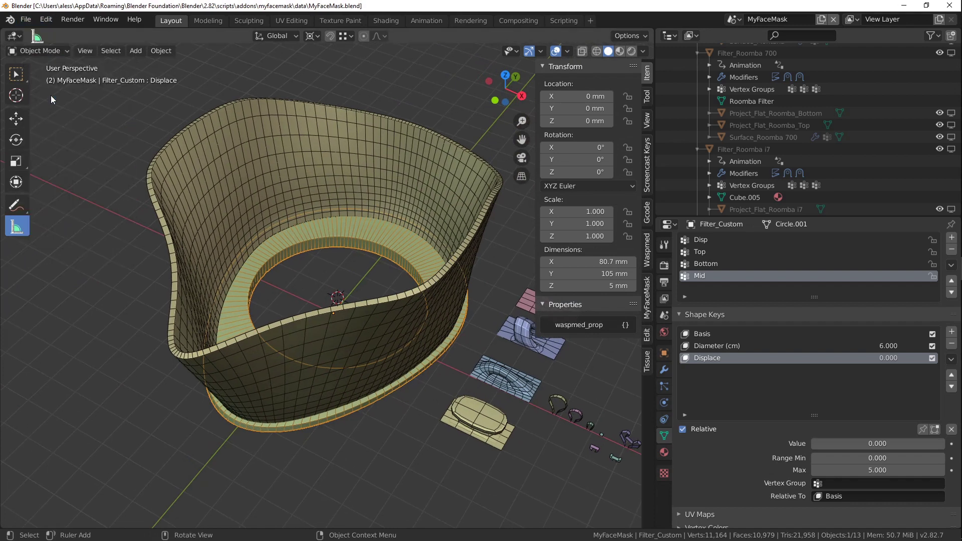
left_click(22, 20)
mouse_move(45, 34)
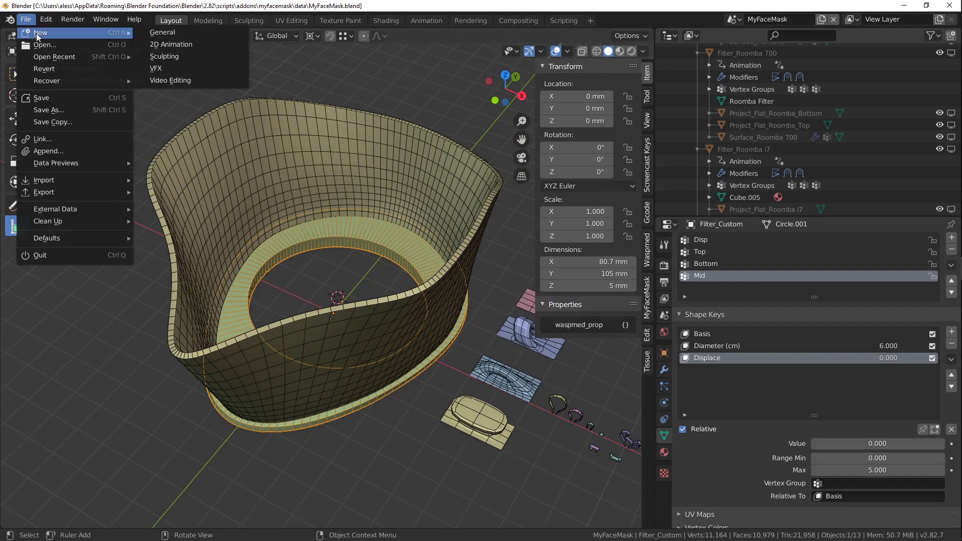
left_click(144, 35)
- Show the MyFaceMask add-on tools and set up a new mask scene, accepting the loss of unsaved work
key("n")
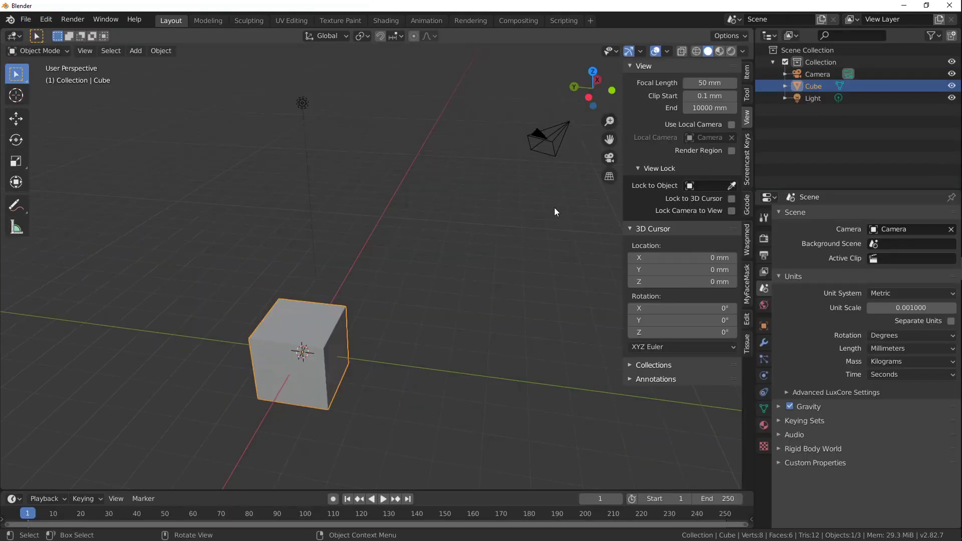
left_click(746, 284)
left_click(663, 85)
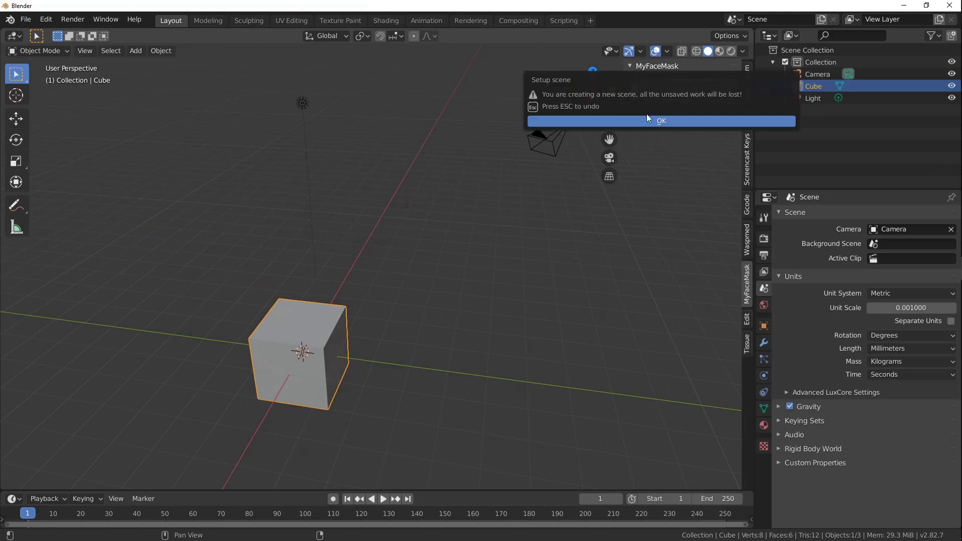
left_click(646, 119)
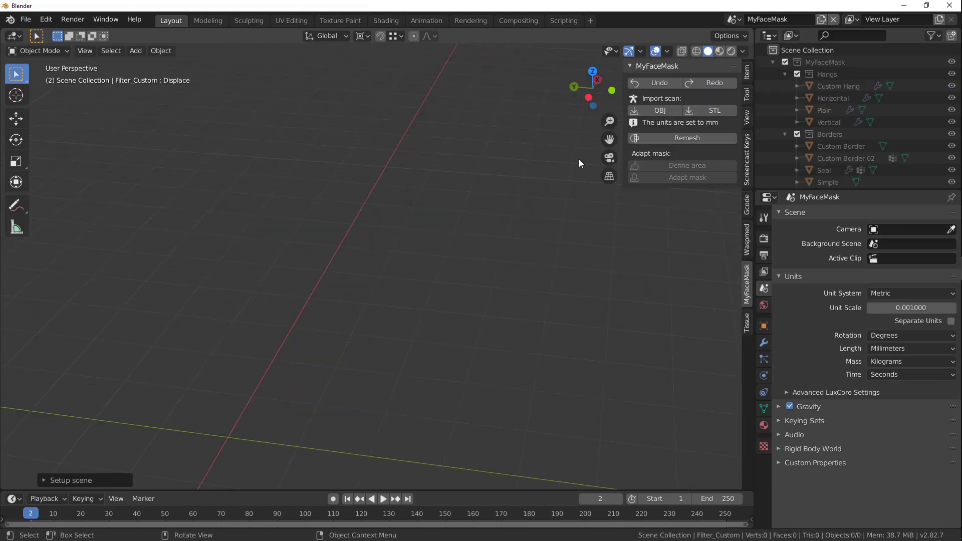
- Import the bust scan STL whose file name ends in "dritto" from the recent scan folder
left_click(697, 111)
left_click(249, 298)
left_click(396, 176)
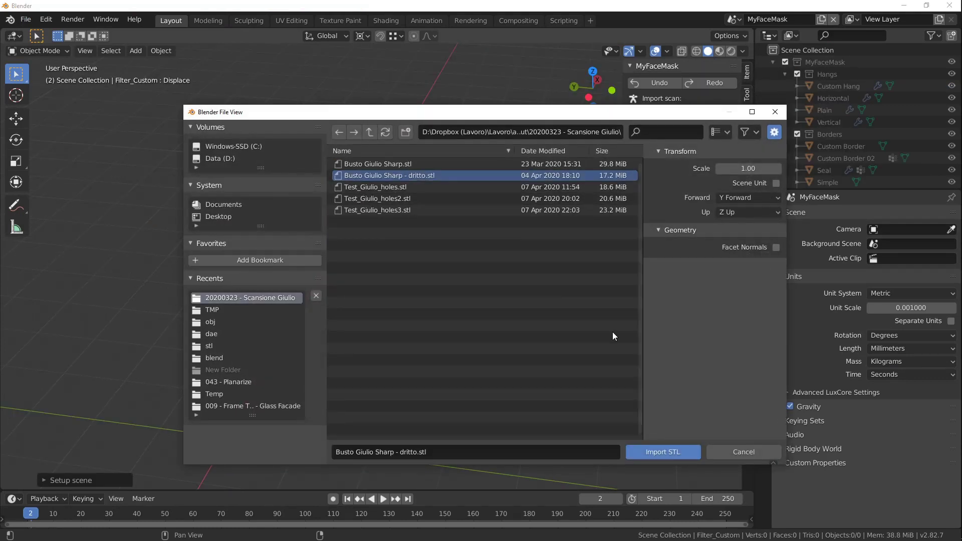
left_click(657, 451)
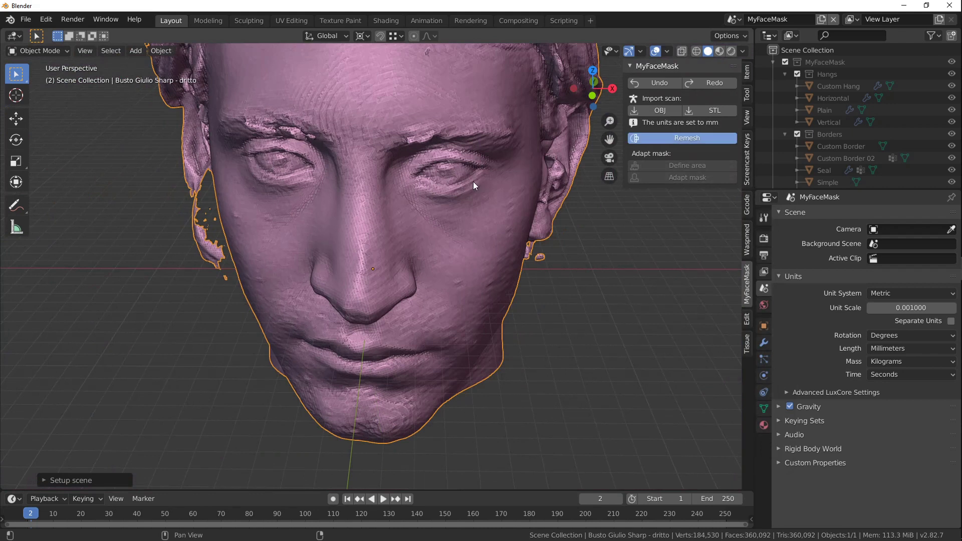
- Define the mask area on the remeshed face by painting a closed weight band over the nose, cheeks and chin
left_click(671, 154)
left_click_drag(275, 165, 356, 235)
middle_click_drag(356, 236, 322, 167)
mouse_move(322, 167)
left_mouse_down()
mouse_move(351, 215)
mouse_move(280, 340)
left_mouse_up()
mouse_move(280, 340)
middle_mouse_down()
mouse_move(388, 309)
mouse_move(408, 241)
middle_mouse_up()
left_click_drag(408, 241, 279, 193)
middle_click_drag(279, 193, 279, 225)
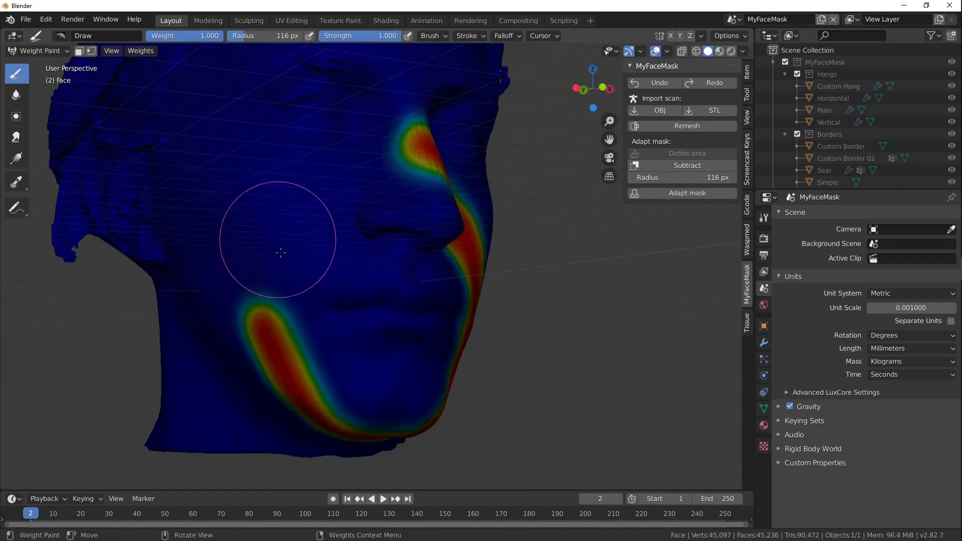
left_click_drag(263, 296, 397, 168)
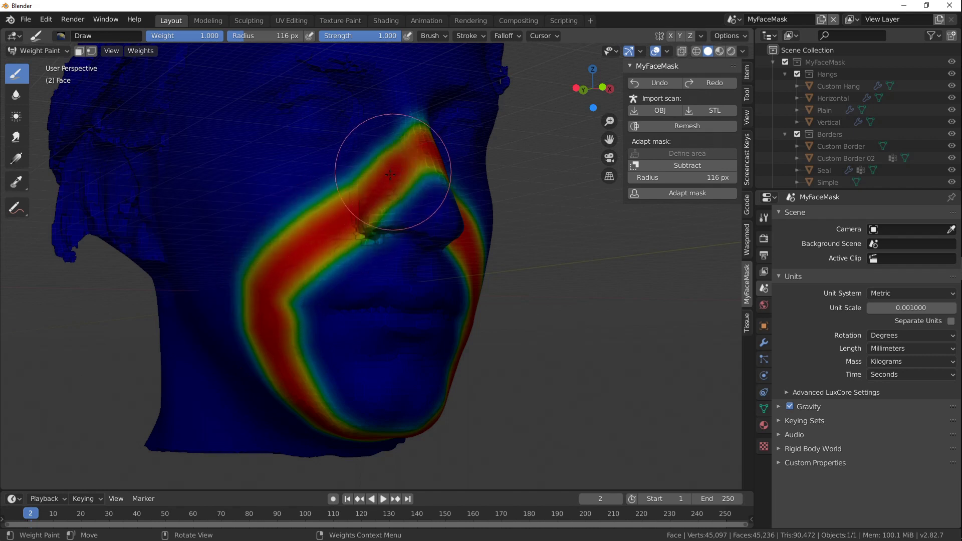
- Widen the painted band over the nose bridge and cheeks, and try to adapt the mask to it
mouse_move(283, 275)
middle_mouse_down()
mouse_move(320, 275)
mouse_move(253, 279)
middle_mouse_up()
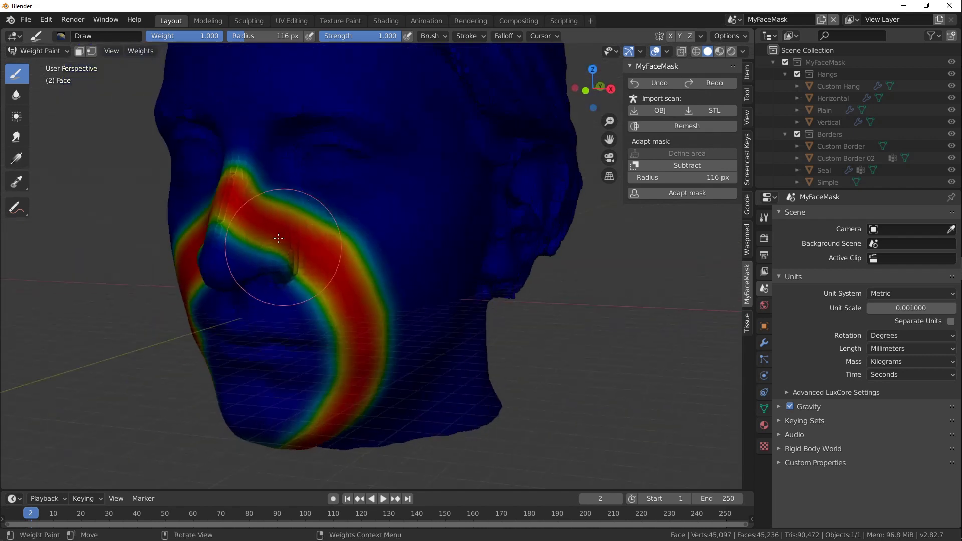
middle_click_drag(337, 322, 264, 217)
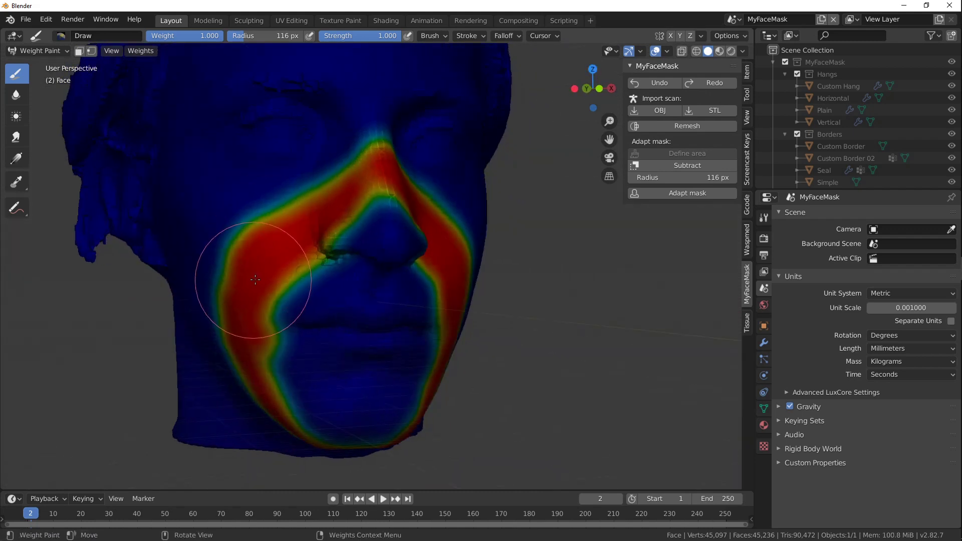
middle_click_drag(371, 268, 320, 274)
left_click(685, 197)
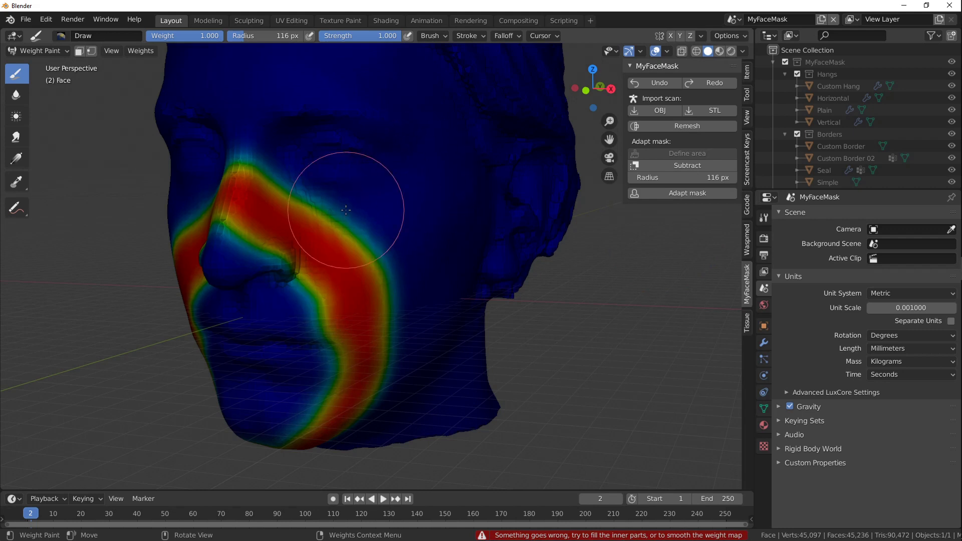
middle_click_drag(345, 210, 310, 211)
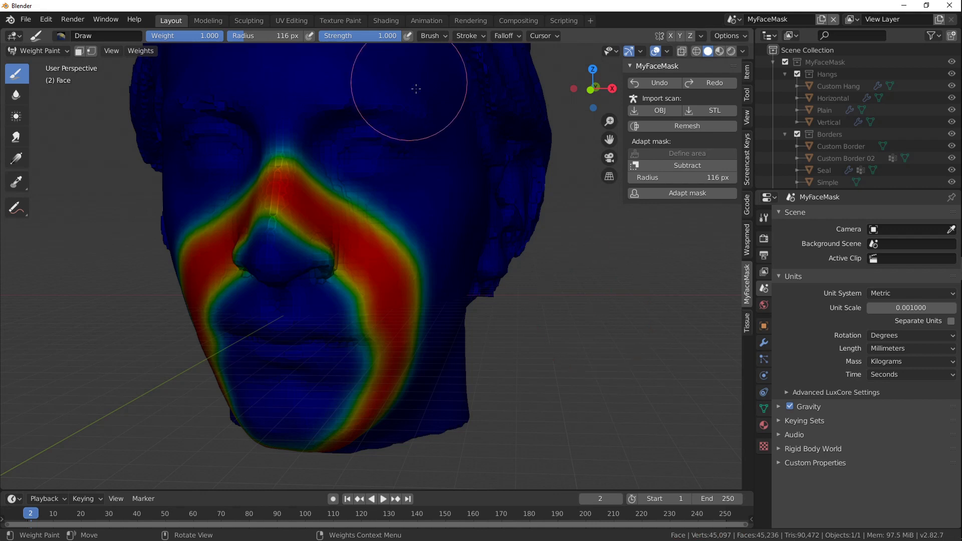
- Paint full weight into the gaps around both nostrils and adapt the mask to the defined area
scroll(332, 236, "up", 6)
mouse_move(381, 240)
middle_mouse_down()
mouse_move(408, 247)
mouse_move(343, 290)
middle_mouse_up()
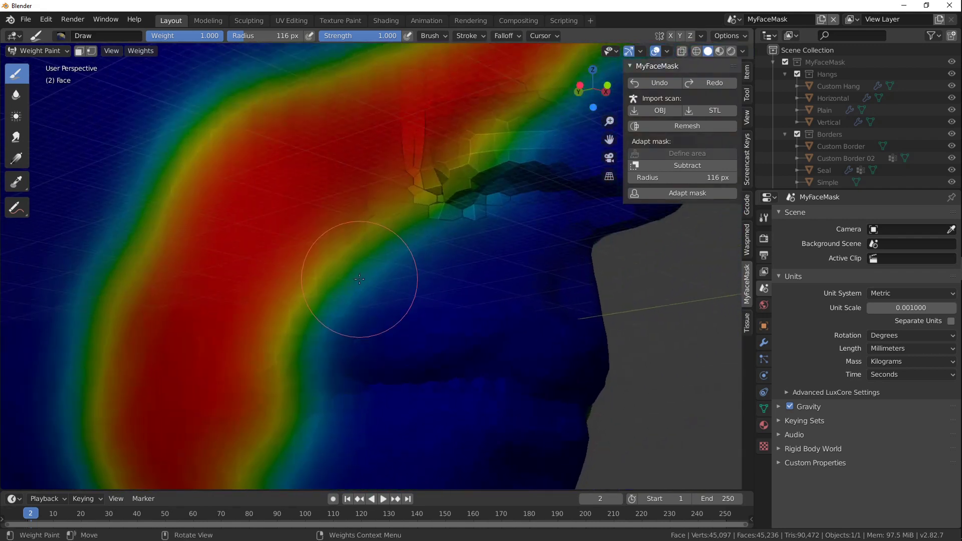
scroll(419, 225, "up", 2)
scroll(485, 213, "up", 3)
middle_click_drag(486, 213, 418, 267, "shift")
scroll(405, 227, "up", 1)
scroll(411, 233, "up", 1)
middle_click_drag(469, 297, 426, 262, "shift")
mouse_move(585, 344)
middle_mouse_down()
mouse_move(597, 351)
mouse_move(516, 295)
mouse_move(548, 305)
mouse_move(460, 264)
mouse_move(386, 208)
mouse_move(208, 241)
mouse_move(274, 296)
mouse_move(207, 258)
middle_mouse_up()
scroll(556, 310, "down", 3)
scroll(470, 270, "down", 2)
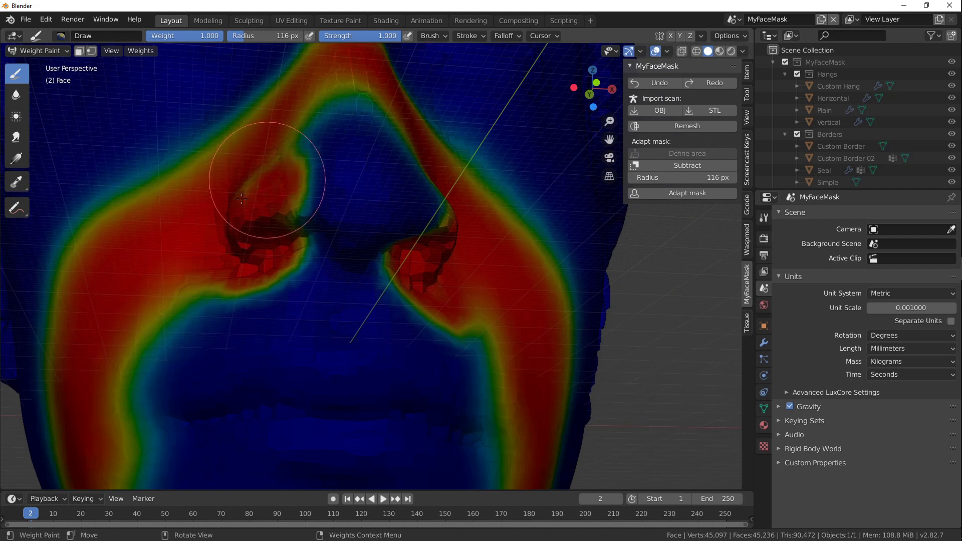
middle_click_drag(266, 229, 306, 240)
left_click(688, 197)
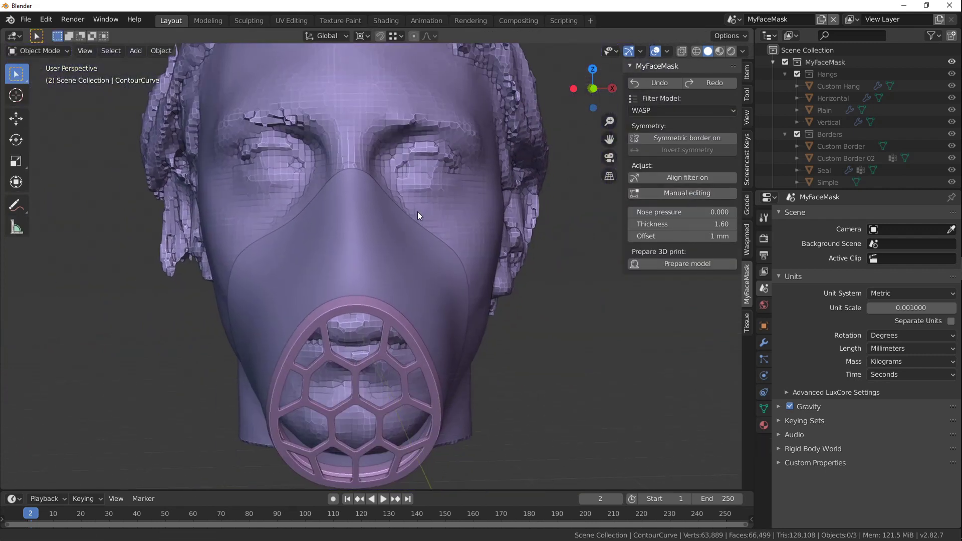
- Turn on the symmetric border for the mask and invert its symmetry
mouse_move(416, 211)
middle_mouse_down()
mouse_move(387, 203)
mouse_move(451, 211)
mouse_move(419, 224)
middle_mouse_up()
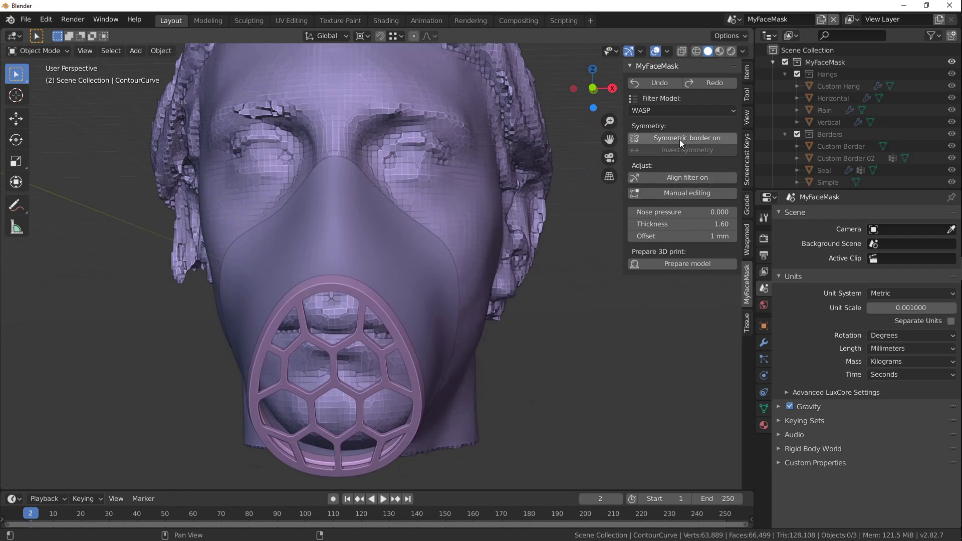
mouse_move(483, 183)
middle_mouse_down()
mouse_move(473, 200)
mouse_move(470, 191)
middle_mouse_up()
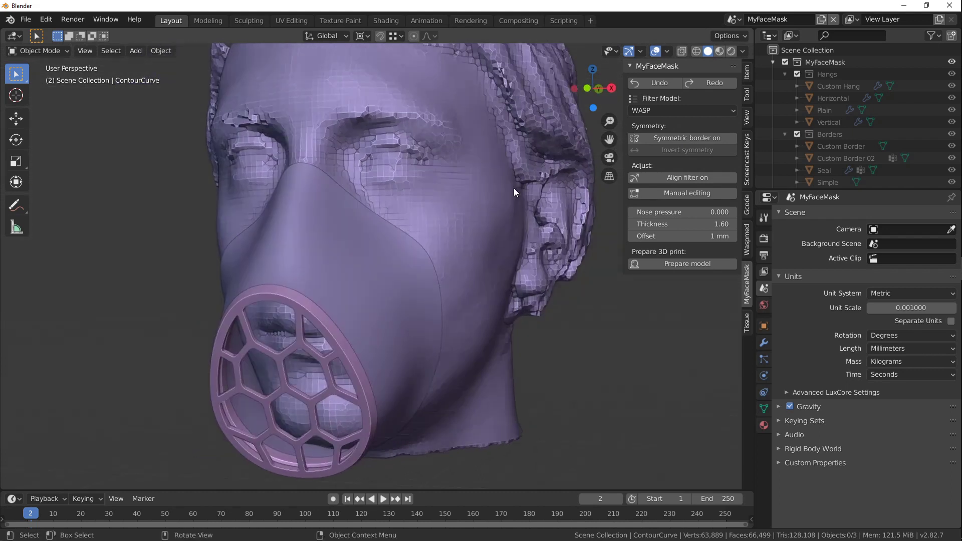
left_click(678, 134)
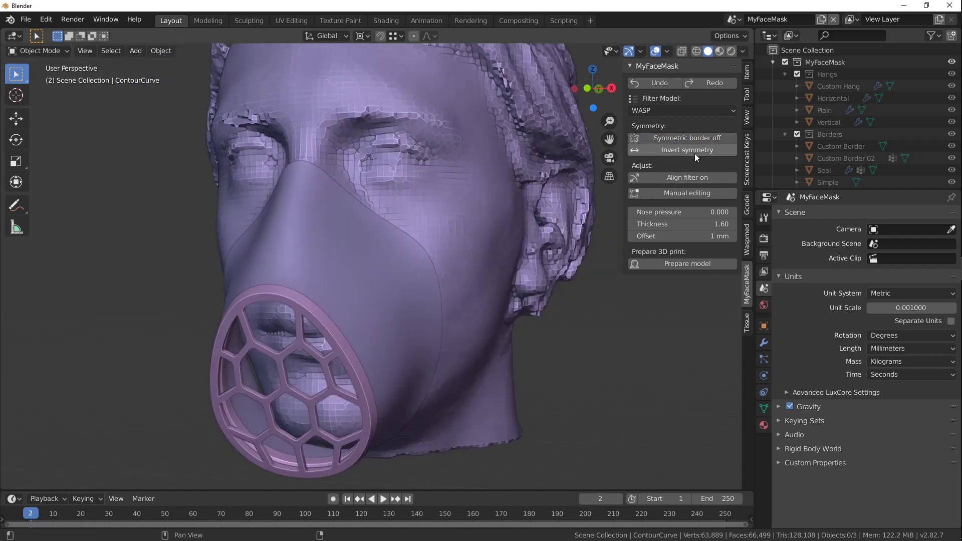
left_click(691, 151)
- Switch the filter model to Custom and test its Diameter (cm) parameter, leaving it at 6.000
left_click(663, 112)
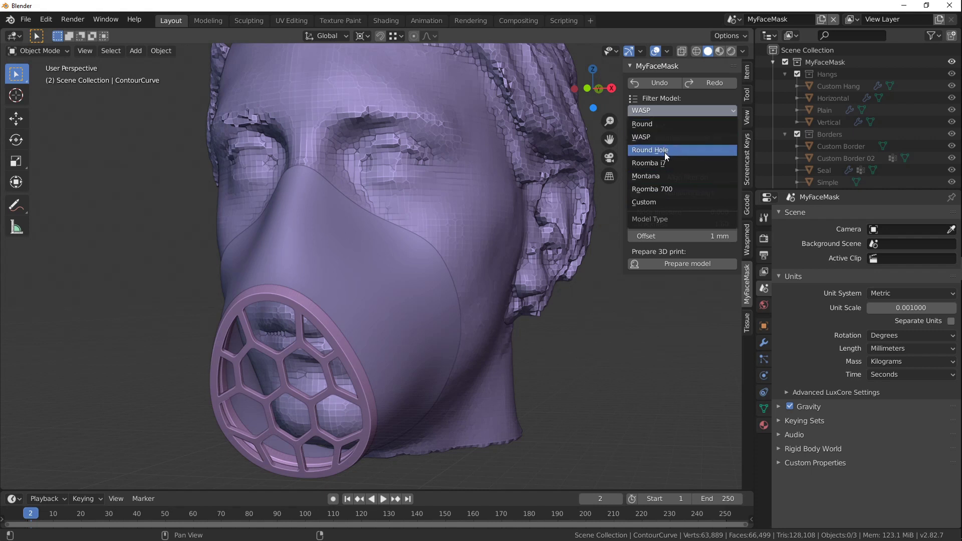
left_click(653, 203)
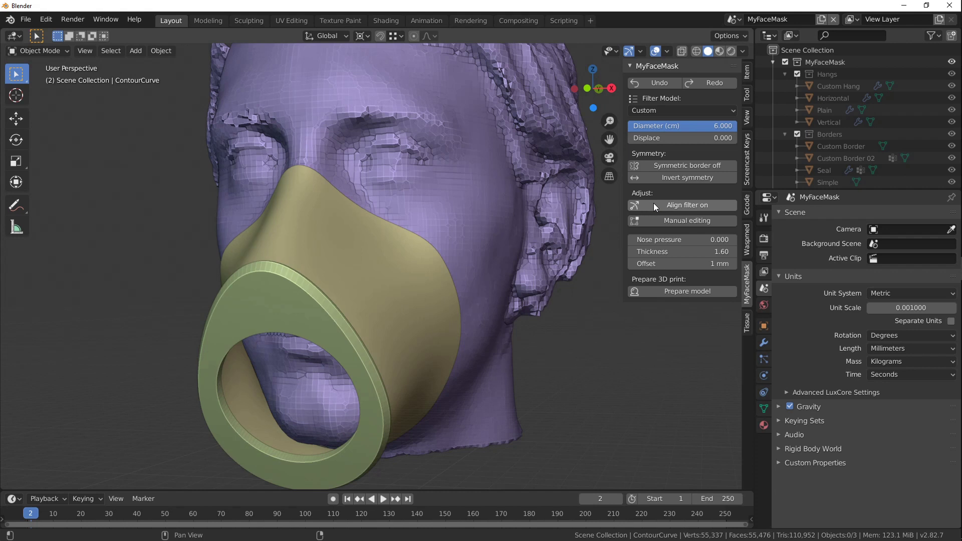
middle_click_drag(393, 273, 380, 251)
scroll(380, 251, "up", 2)
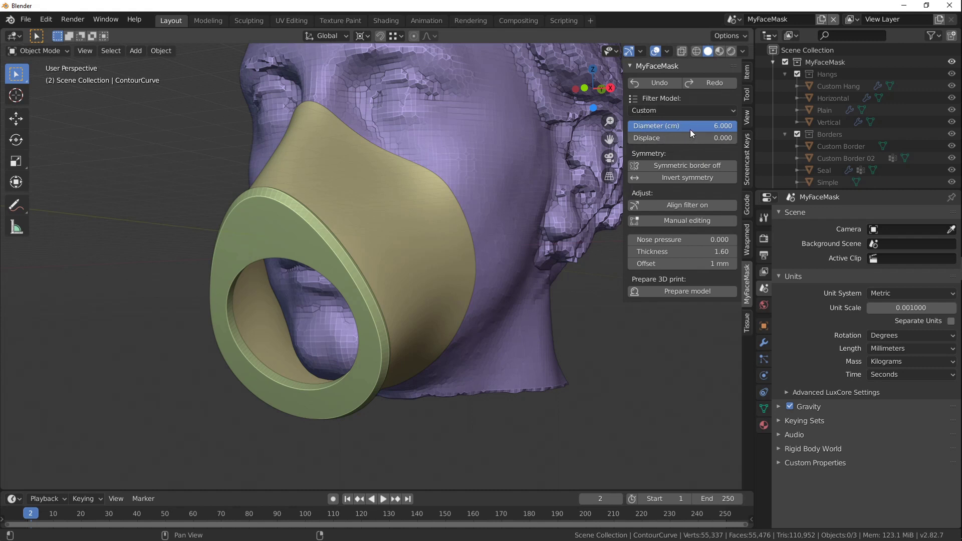
mouse_move(693, 125)
left_mouse_down()
mouse_move(581, 125)
mouse_move(694, 125)
left_mouse_up()
middle_click_drag(467, 158, 453, 182)
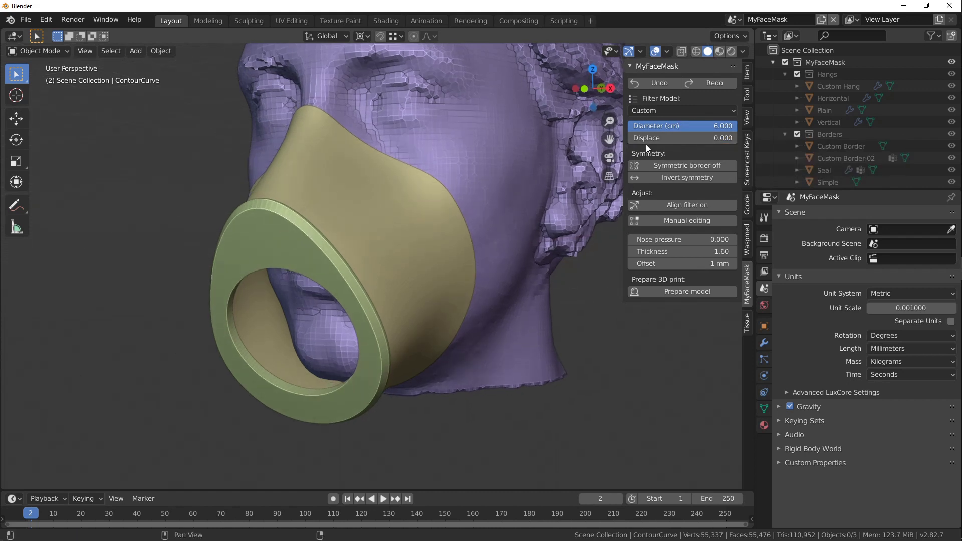
- Leave the filter's Displace at 0.000 and select the mask surface and filter base in turn to examine where they join
mouse_move(649, 139)
left_mouse_down()
mouse_move(701, 139)
mouse_move(646, 138)
left_mouse_up()
left_click(414, 188)
middle_click_drag(429, 213, 281, 223)
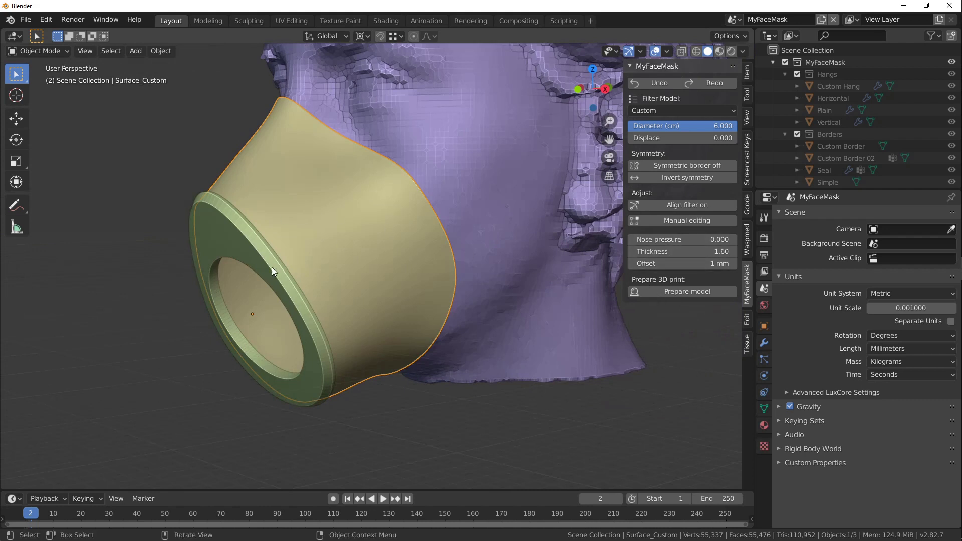
middle_click_drag(293, 203, 249, 208)
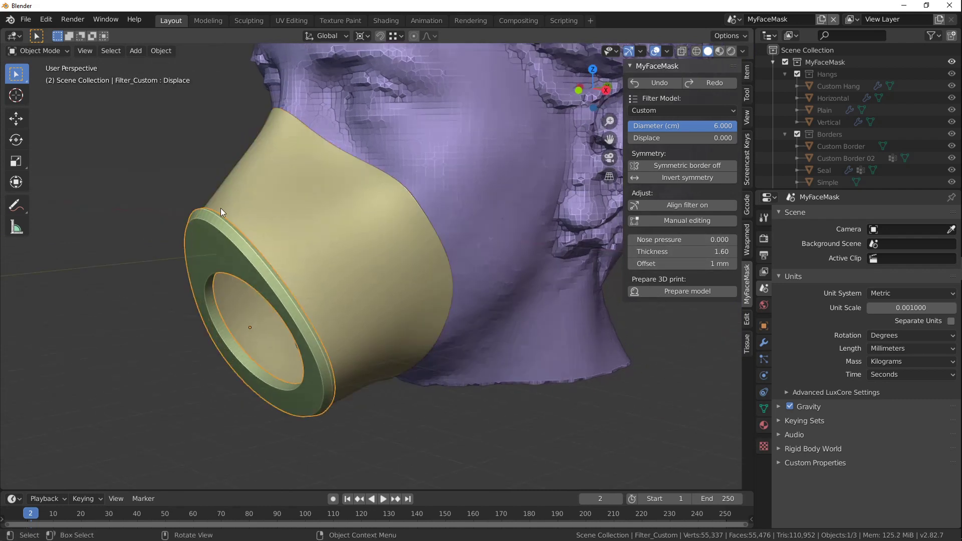
left_click(215, 218)
left_click(243, 188)
left_click(217, 218)
left_click(240, 187)
left_click(206, 219)
left_click(206, 188)
- Set the mask thickness to 3.88 and check the mask surface around the filter base
left_click_drag(670, 252, 699, 252)
middle_click_drag(350, 200, 469, 275)
left_click(329, 181)
middle_click_drag(585, 334, 286, 226)
middle_click_drag(258, 256, 473, 361)
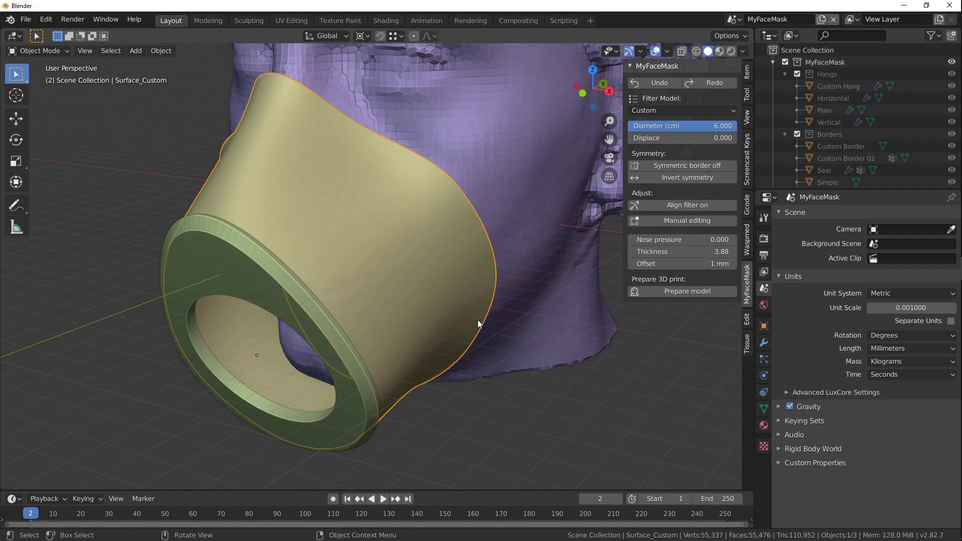
- Prepare the mask model for 3D printing and switch its hangs type to Custom Hang
left_click(660, 291)
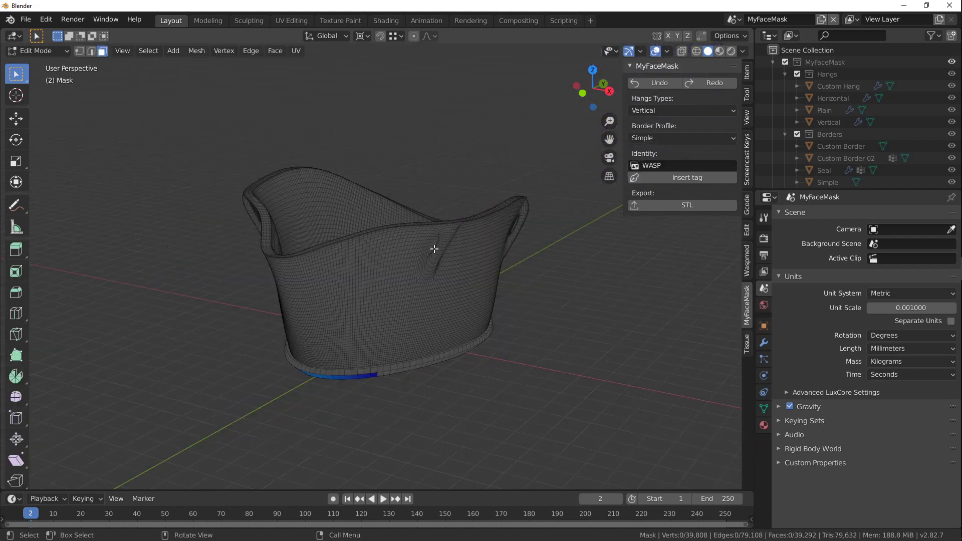
middle_click_drag(434, 249, 493, 245)
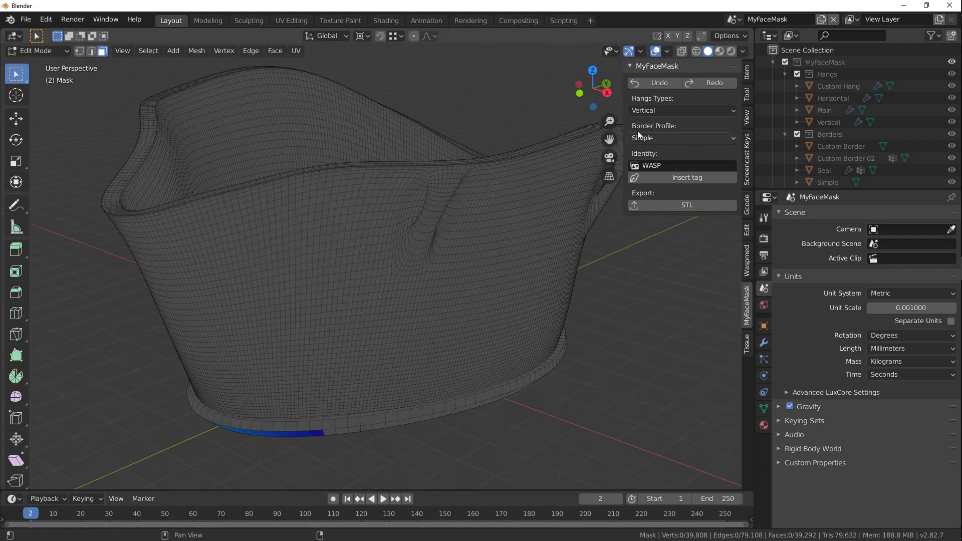
left_click(681, 109)
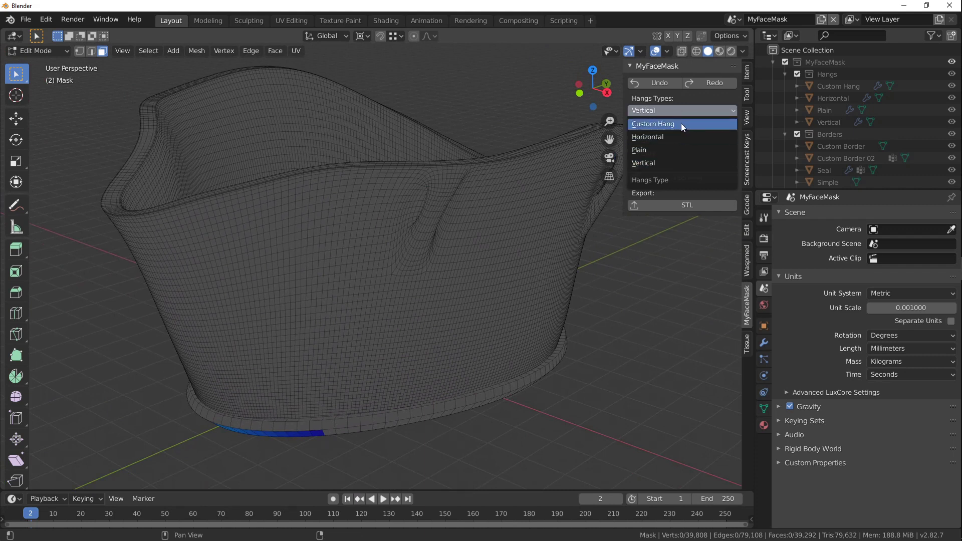
left_click(680, 123)
middle_click_drag(618, 140, 549, 181)
- Try the Custom Border profile on the mask and inspect its rim
left_click(653, 134)
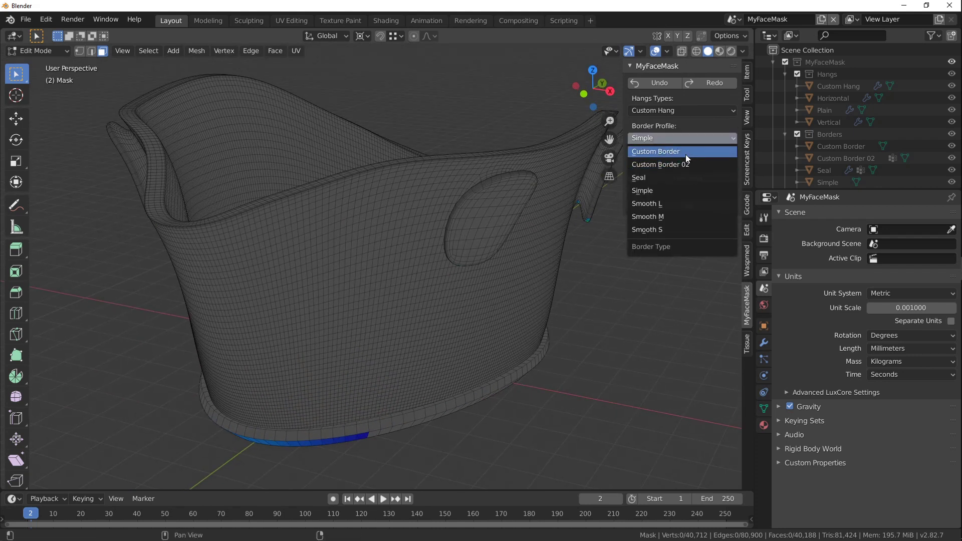
left_click(684, 152)
middle_click_drag(258, 165, 100, 192)
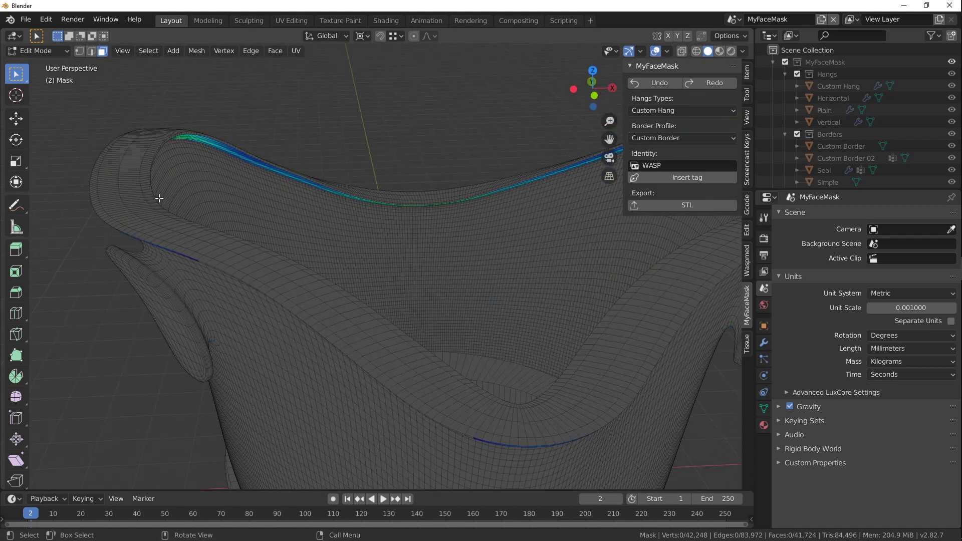
middle_click_drag(226, 227, 263, 210)
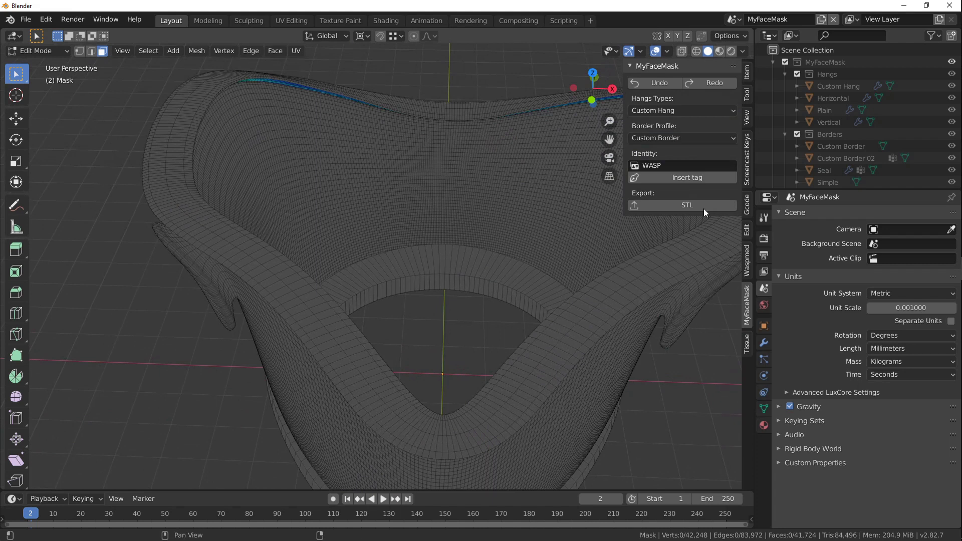
- Switch the mask's border profile to Custom Border 02 and inspect the rim and hangs
left_click(708, 137)
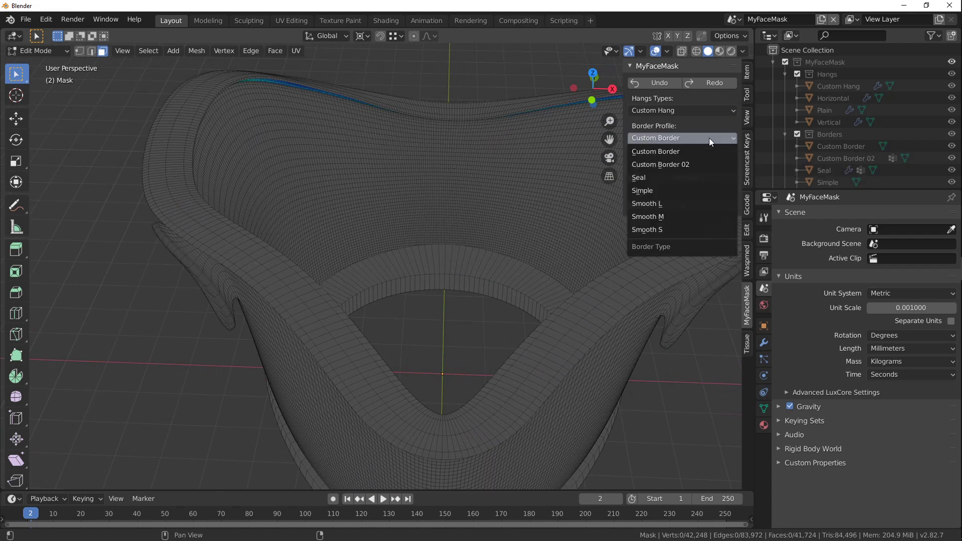
left_click(700, 165)
middle_click_drag(296, 201, 244, 165)
scroll(244, 165, "up", 5)
middle_click_drag(158, 221, 94, 226)
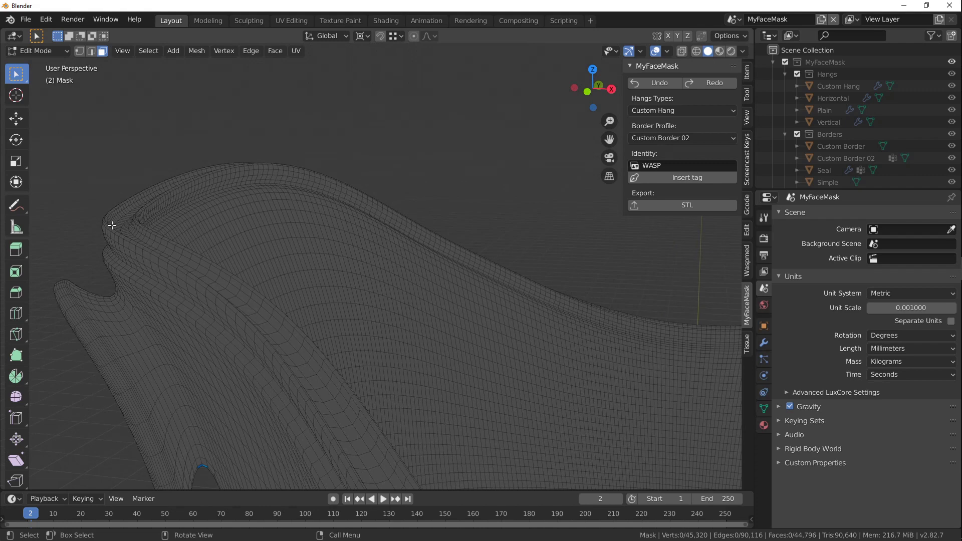
middle_click_drag(177, 233, 409, 207)
scroll(215, 221, "down", 2)
scroll(334, 132, "down", 4)
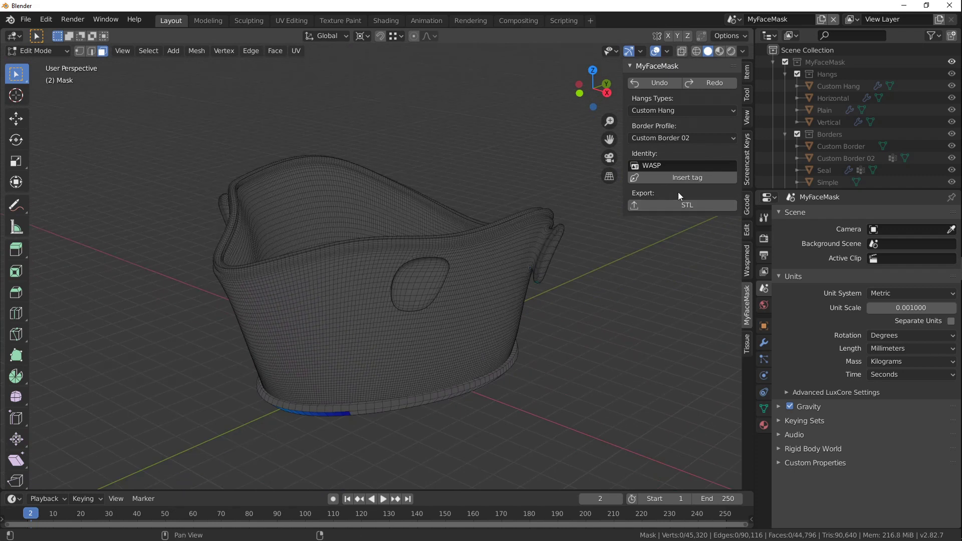
- Set the identity text to YEAH and stamp the tag on the mask's outer wall above the filter base
left_click(670, 165)
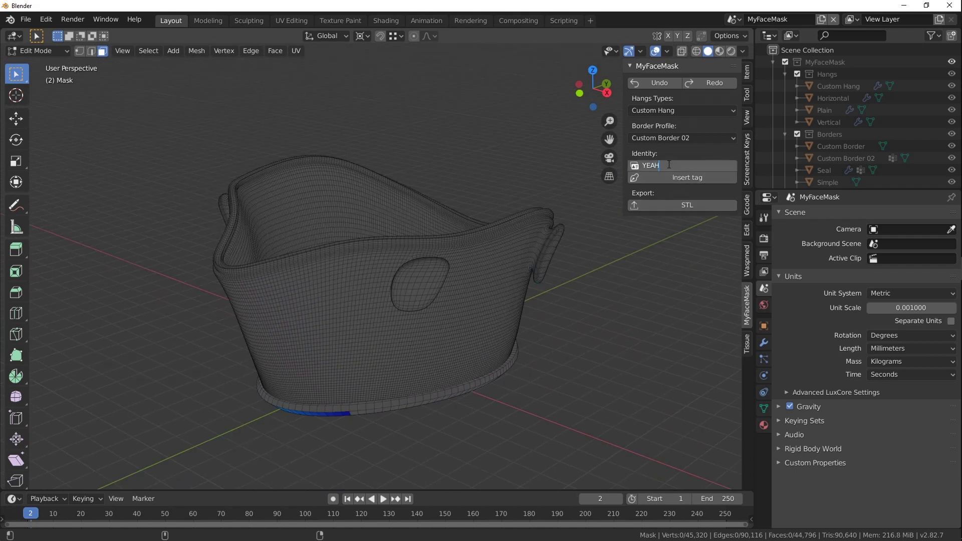
left_click(676, 177)
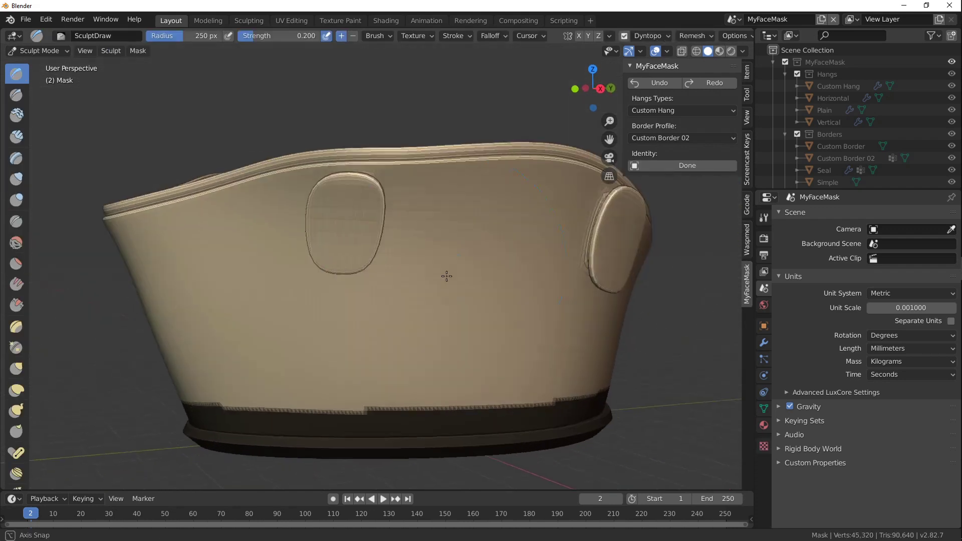
scroll(413, 247, "up", 2)
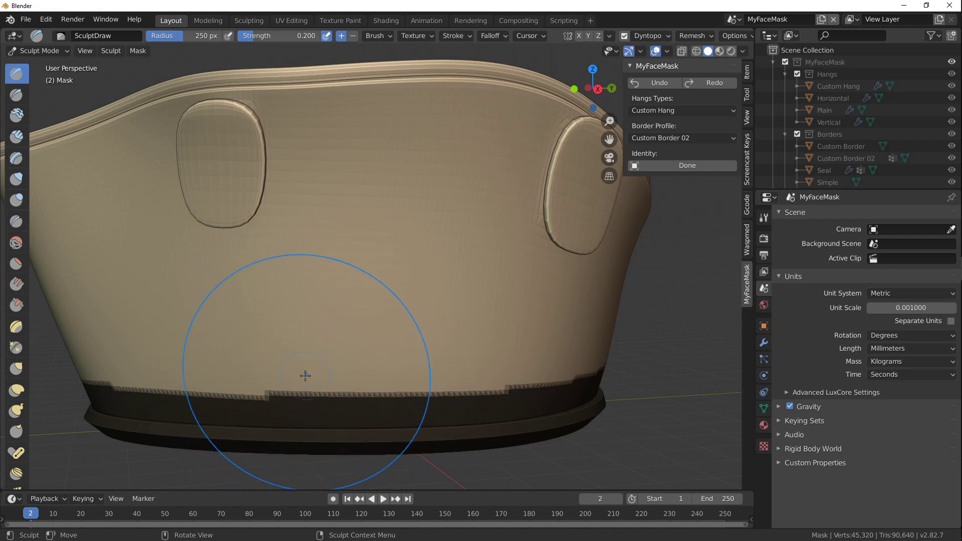
scroll(299, 334, "up", 4)
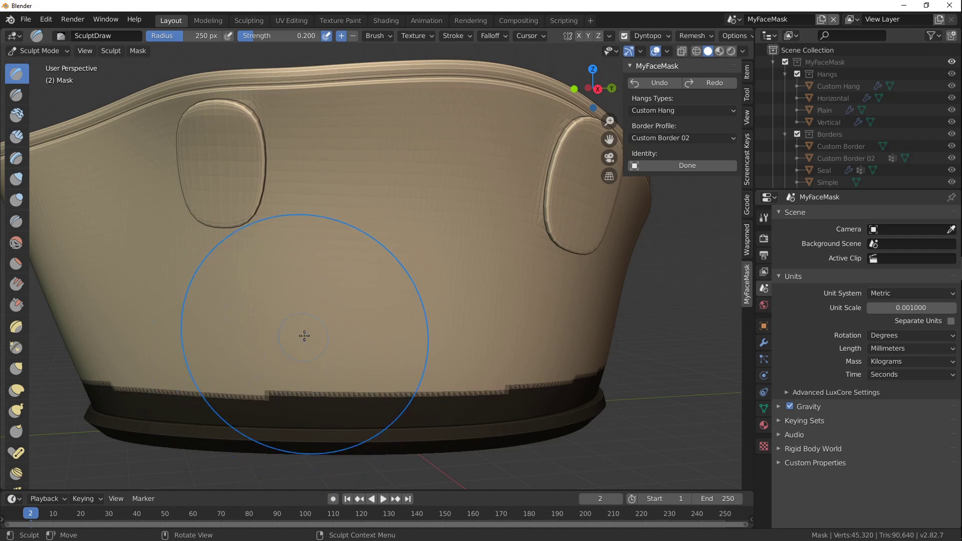
mouse_move(369, 305)
middle_mouse_down()
mouse_move(331, 282)
mouse_move(356, 274)
middle_mouse_up()
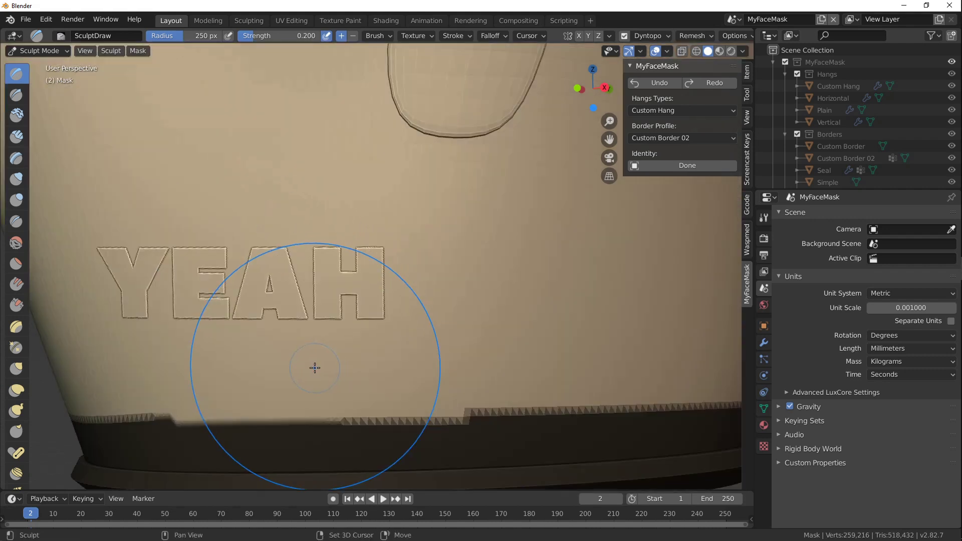
- Show the wireframe overlay to examine the mesh around the tag and along the masked base, and hide the overlay again
middle_click_drag(315, 367, 330, 330, "shift")
scroll(344, 416, "up", 3)
middle_click_drag(341, 401, 396, 319, "shift")
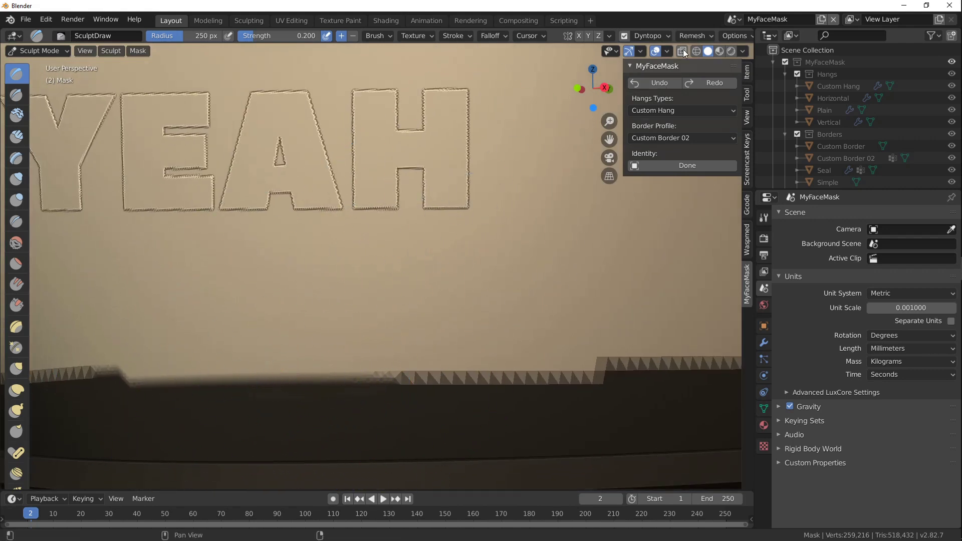
left_click(668, 51)
left_click(593, 248)
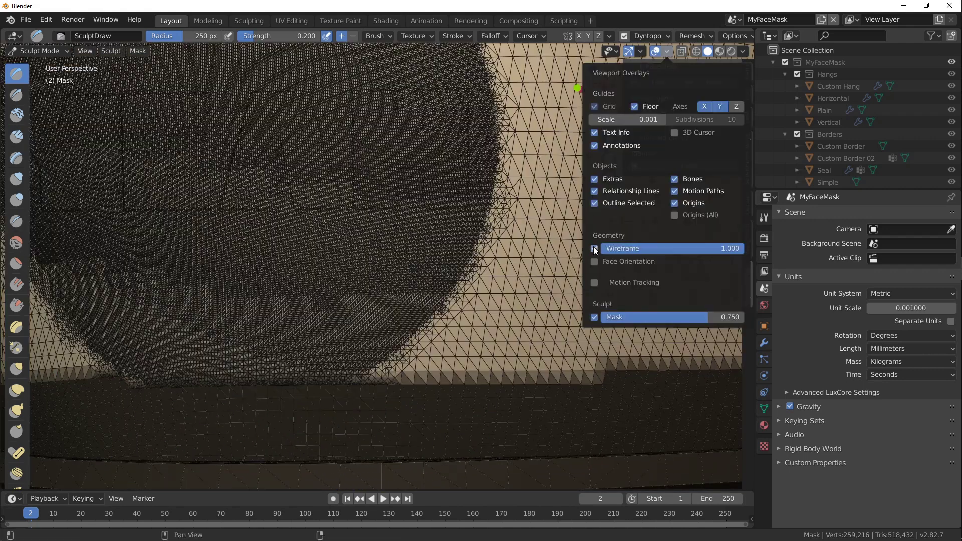
scroll(310, 308, "up", 4)
scroll(376, 260, "up", 5)
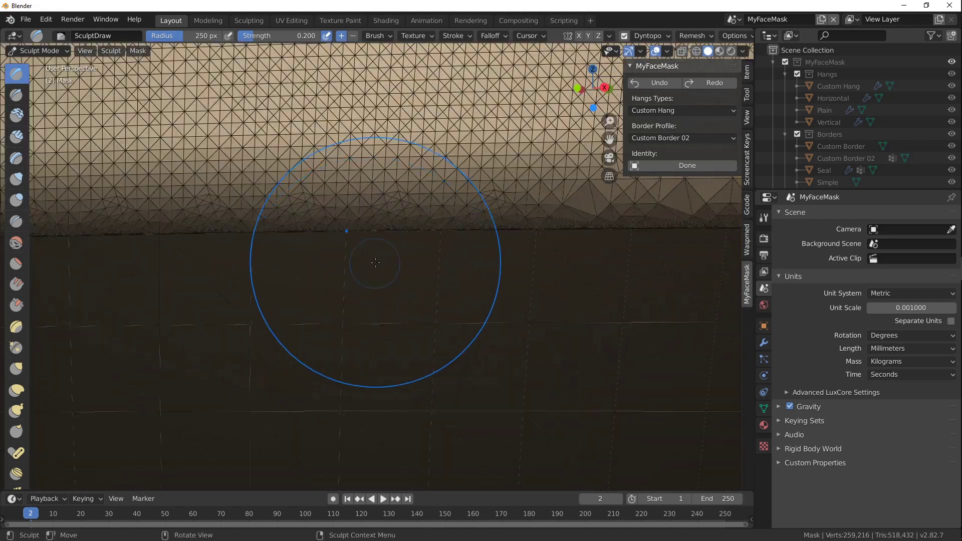
scroll(375, 257, "down", 4)
mouse_move(376, 257)
middle_mouse_down()
mouse_move(375, 200)
mouse_move(345, 238)
middle_mouse_up()
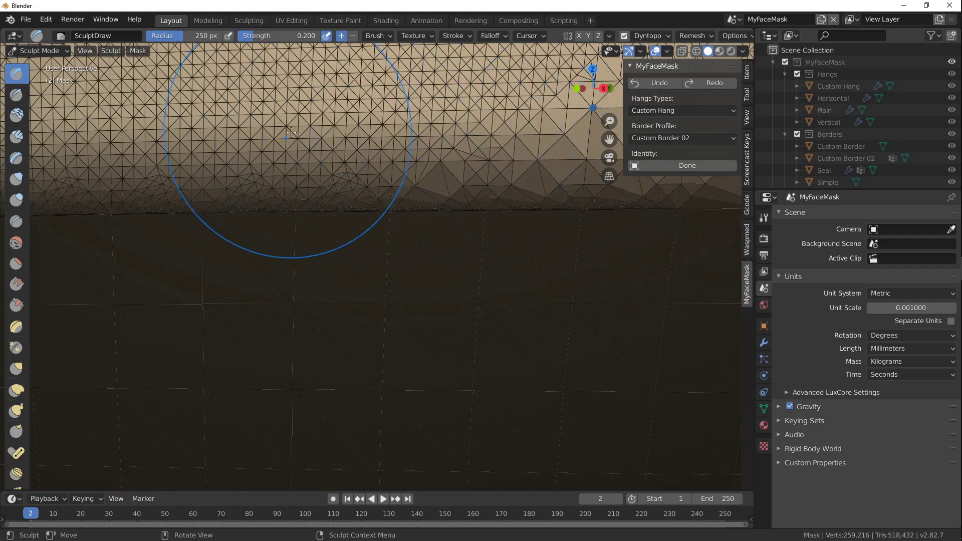
middle_click_drag(318, 246, 345, 228)
scroll(346, 228, "down", 6)
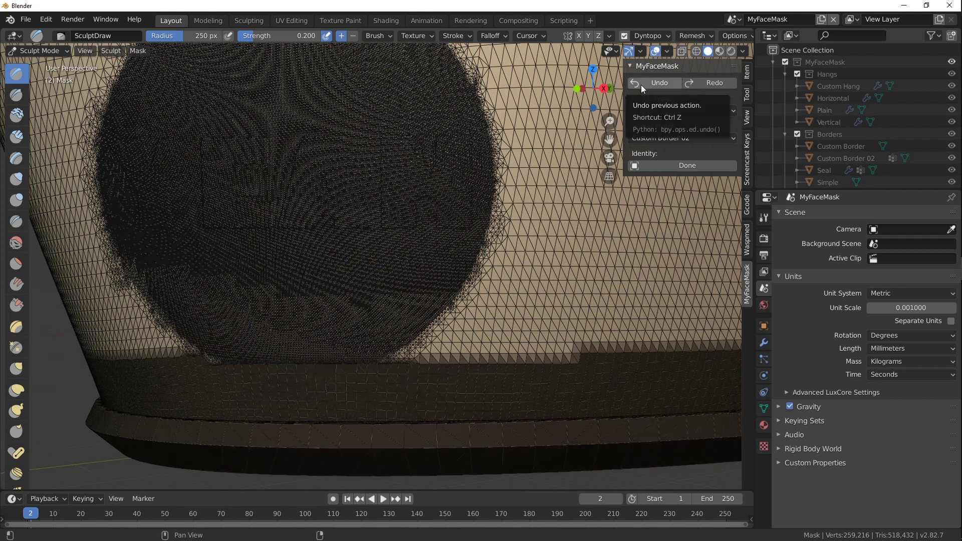
left_click(668, 52)
left_click(594, 249)
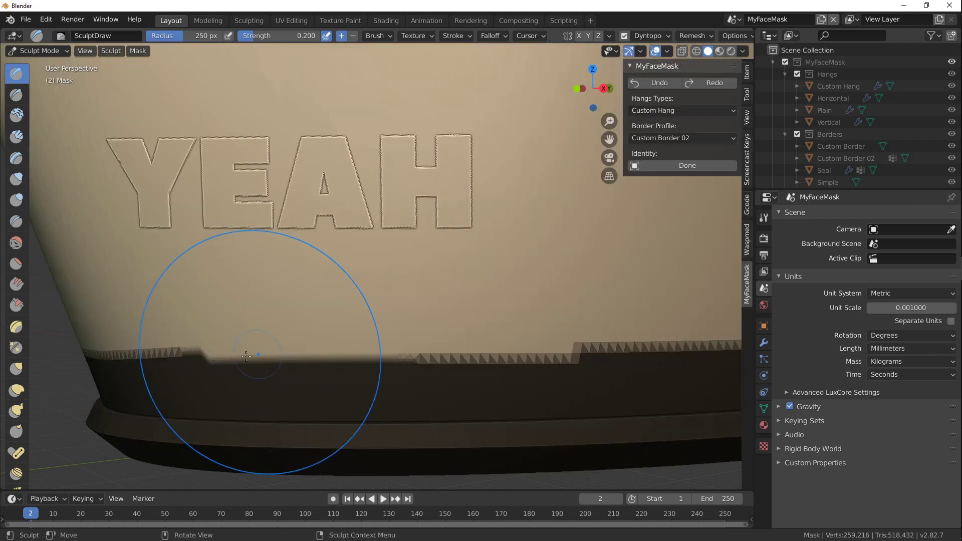
- Examine the inner wall of the mask behind the stamped YEAH tag
scroll(336, 373, "down", 6)
middle_click_drag(397, 301, 351, 280)
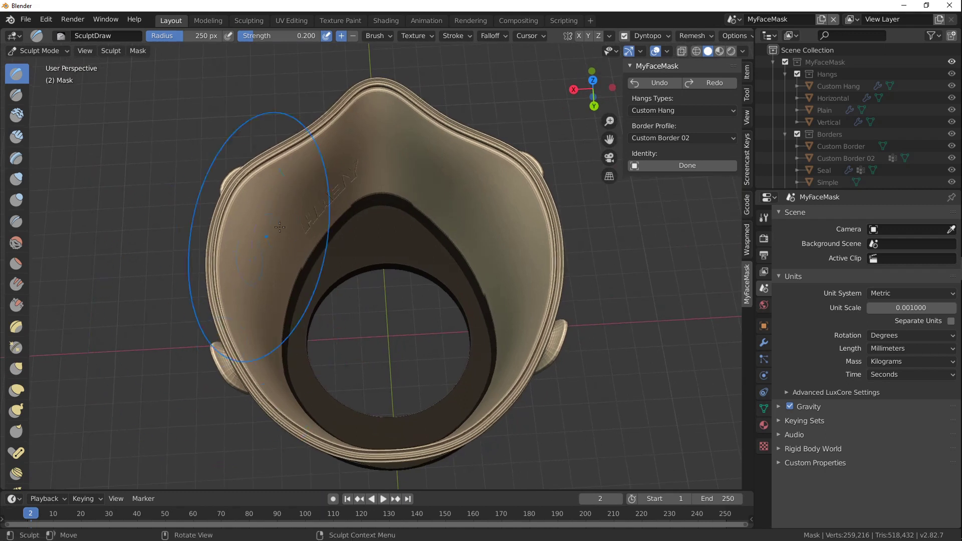
scroll(343, 271, "up", 6)
scroll(343, 270, "up", 4)
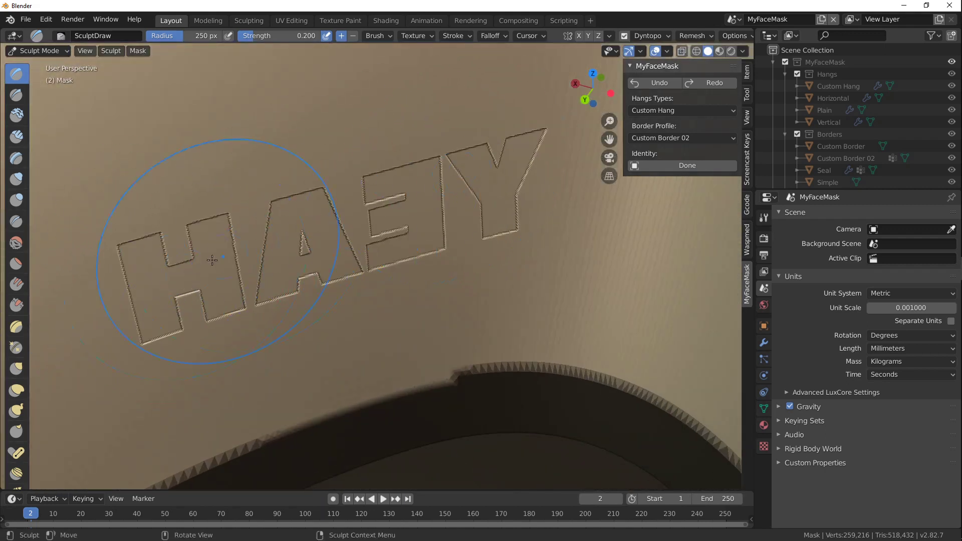
scroll(380, 225, "down", 5)
scroll(380, 225, "down", 3)
middle_click_drag(269, 204, 470, 260)
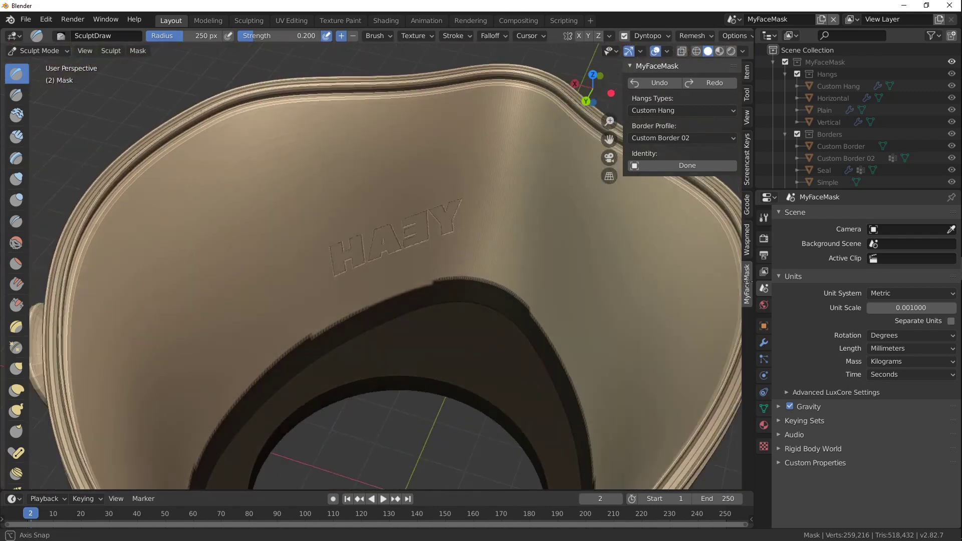
scroll(468, 257, "up", 5)
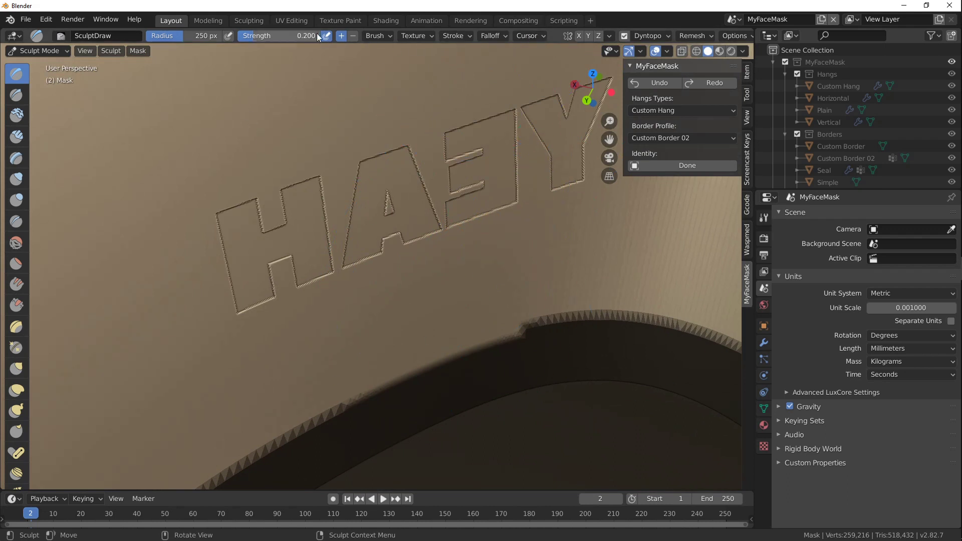
- Enable Front Faces Only for the tag brush and set its strength to 0.4
left_click(381, 38)
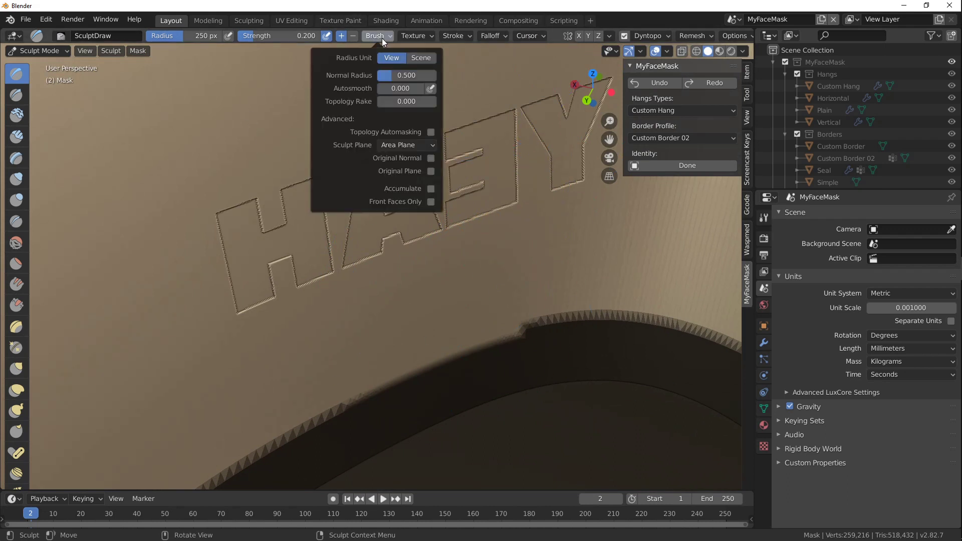
left_click(430, 202)
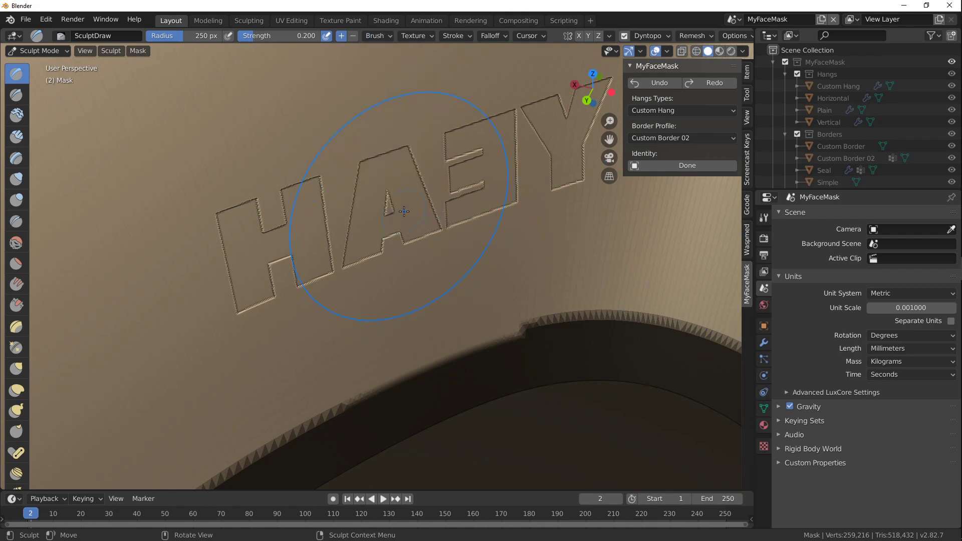
left_click(263, 36)
key("BackSpace")
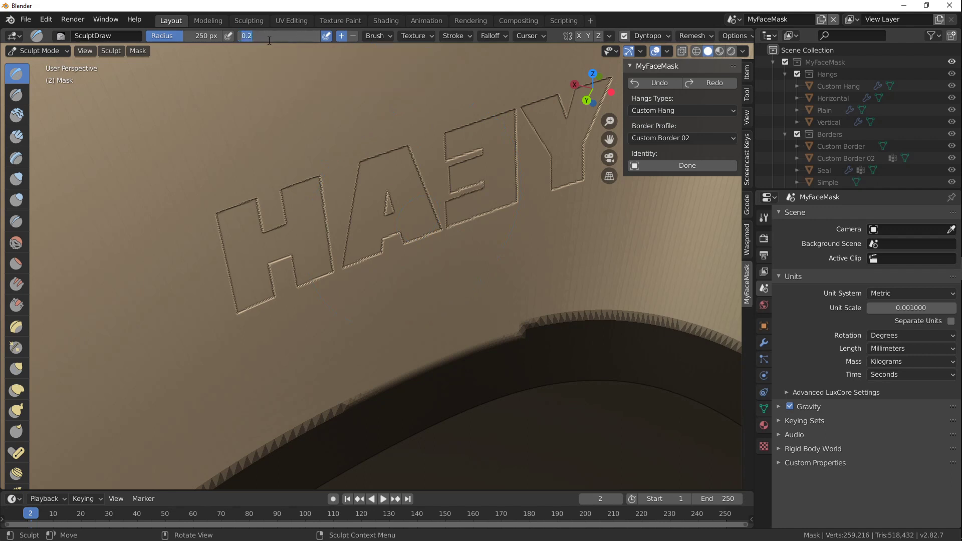
type(".4")
key("Return")
- Stamp a second YEAH tag on the mask's outer wall beside the first one and inspect both from several sides
mouse_move(300, 54)
middle_mouse_down()
mouse_move(208, 193)
mouse_move(363, 187)
mouse_move(375, 197)
middle_mouse_up()
scroll(376, 197, "up", 7)
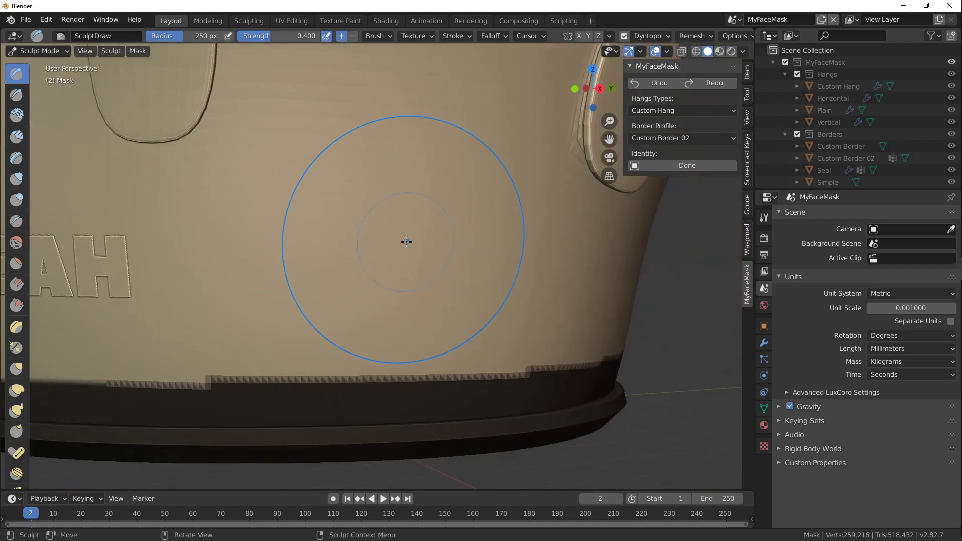
scroll(406, 242, "down", 3)
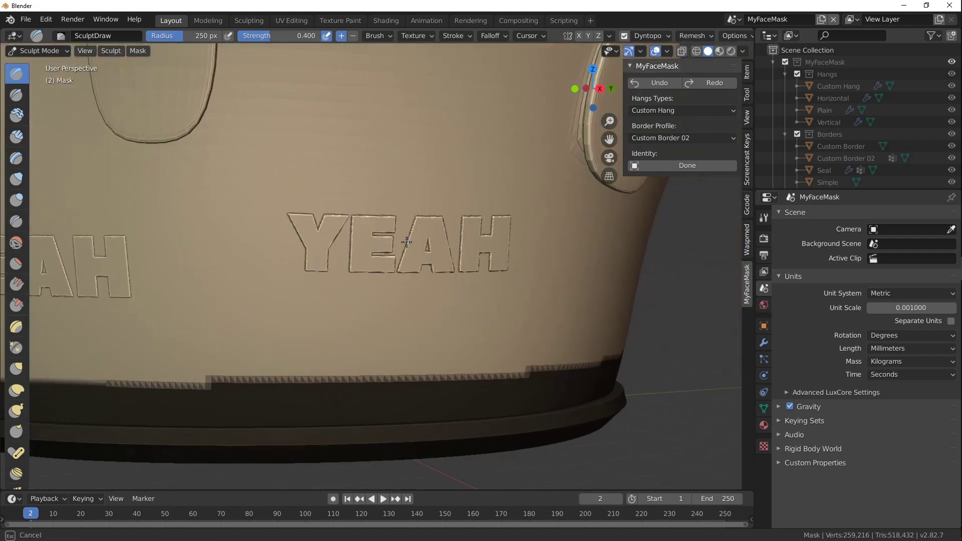
middle_click_drag(440, 230, 377, 204)
middle_click_drag(360, 152, 432, 152)
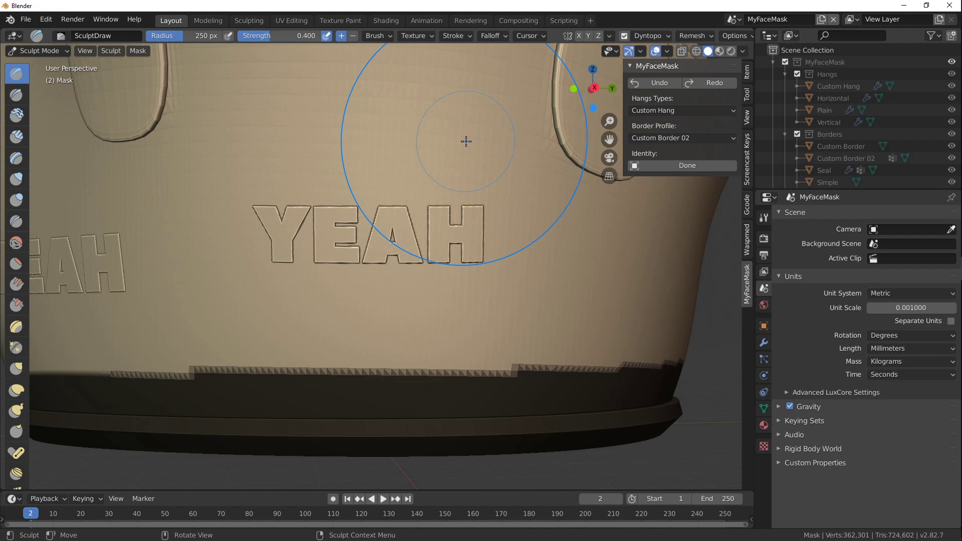
scroll(466, 141, "down", 8)
mouse_move(361, 185)
middle_mouse_down()
mouse_move(461, 301)
mouse_move(501, 306)
middle_mouse_up()
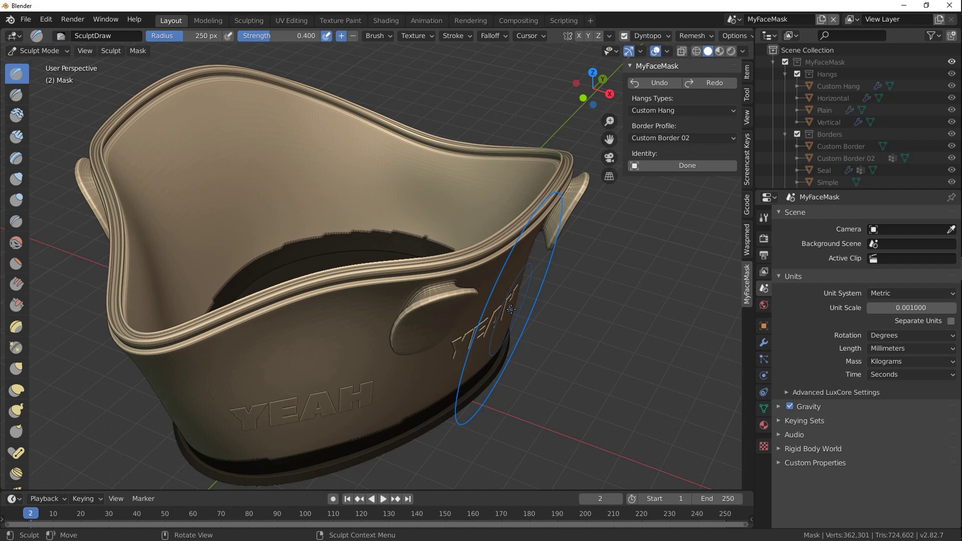
middle_click_drag(501, 311, 191, 196)
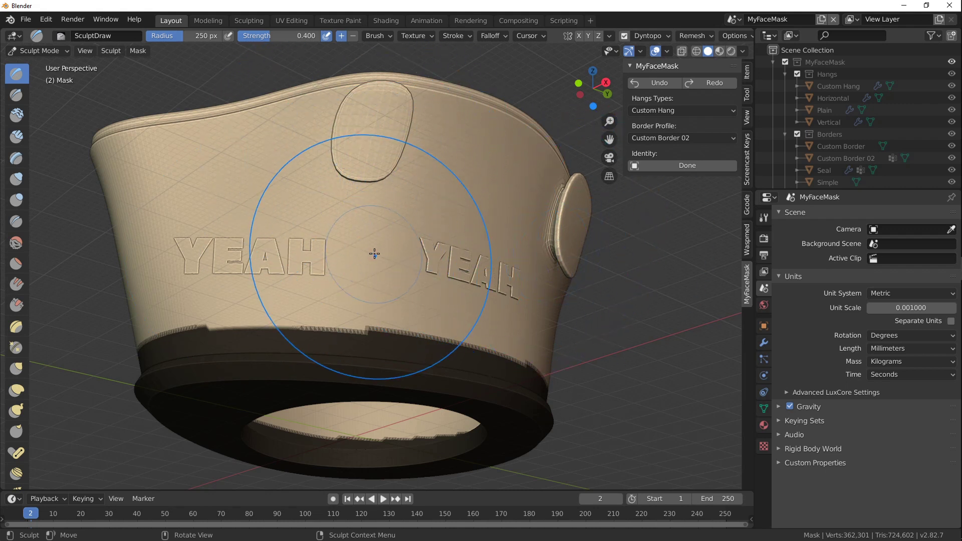
- Switch to the WASP Med Facebook group in the browser and look through its posts and comments about the mask add-on
key("alt+Tab")
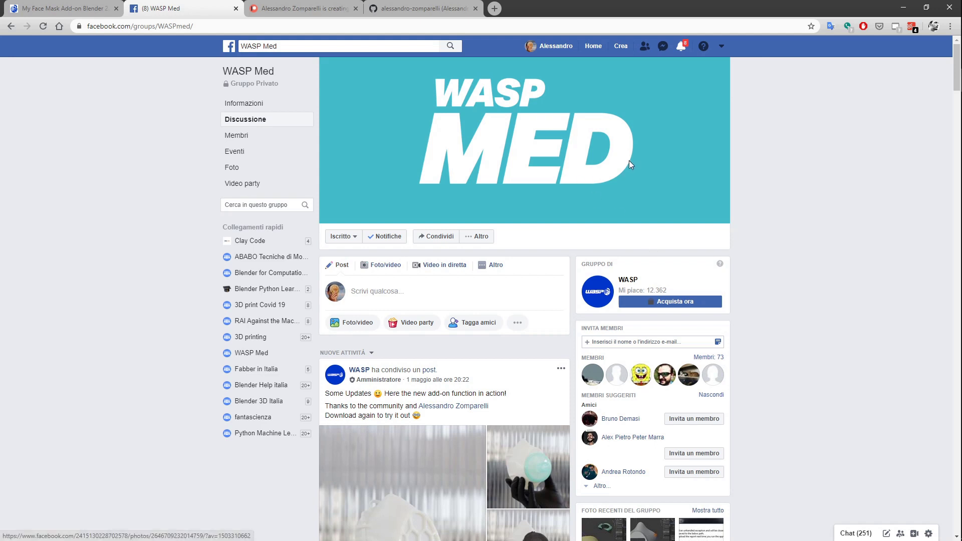
scroll(494, 169, "down", 3)
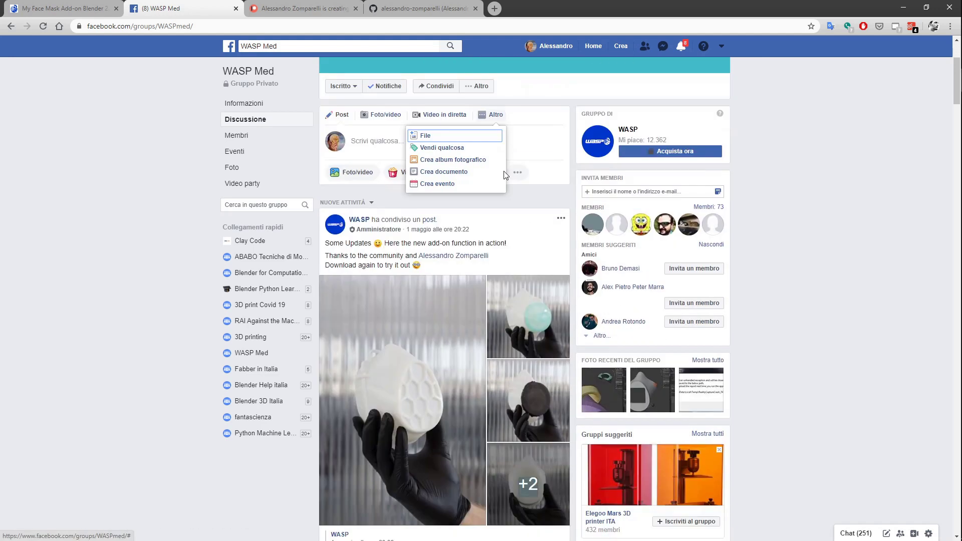
scroll(274, 131, "up", 3)
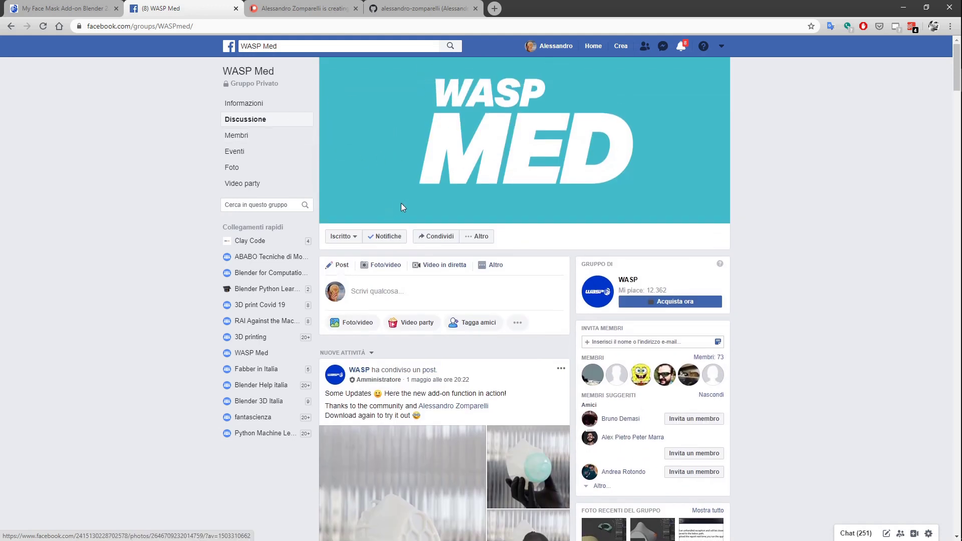
scroll(402, 205, "down", 9)
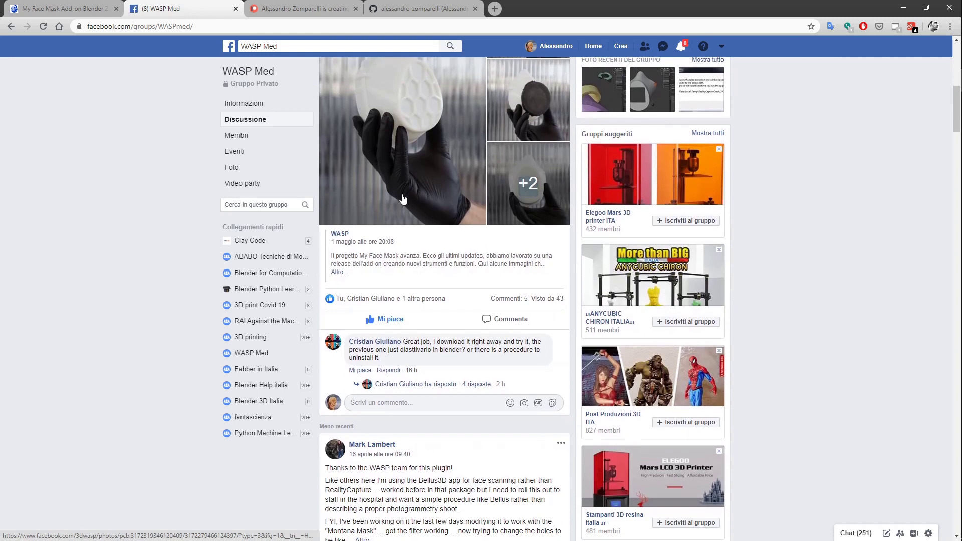
scroll(402, 199, "down", 6)
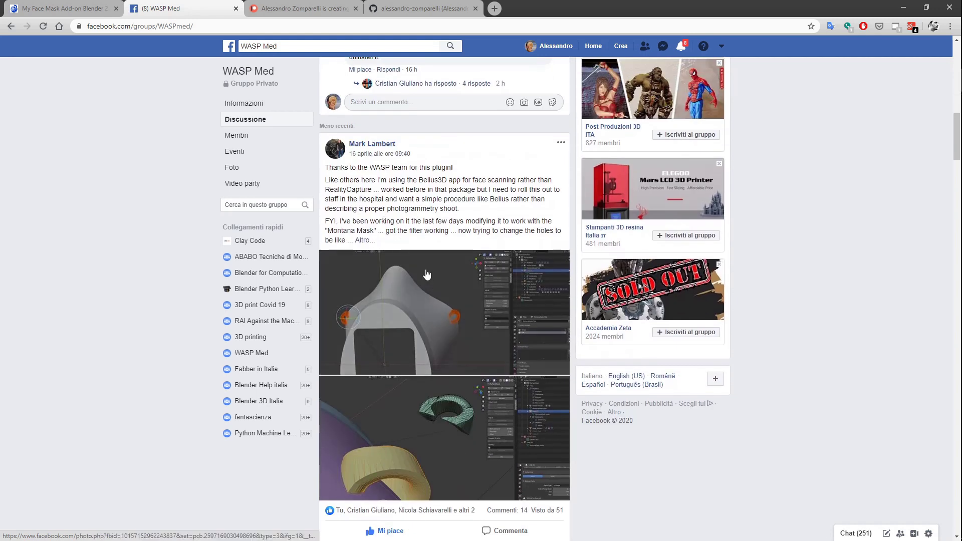
scroll(432, 330, "down", 2)
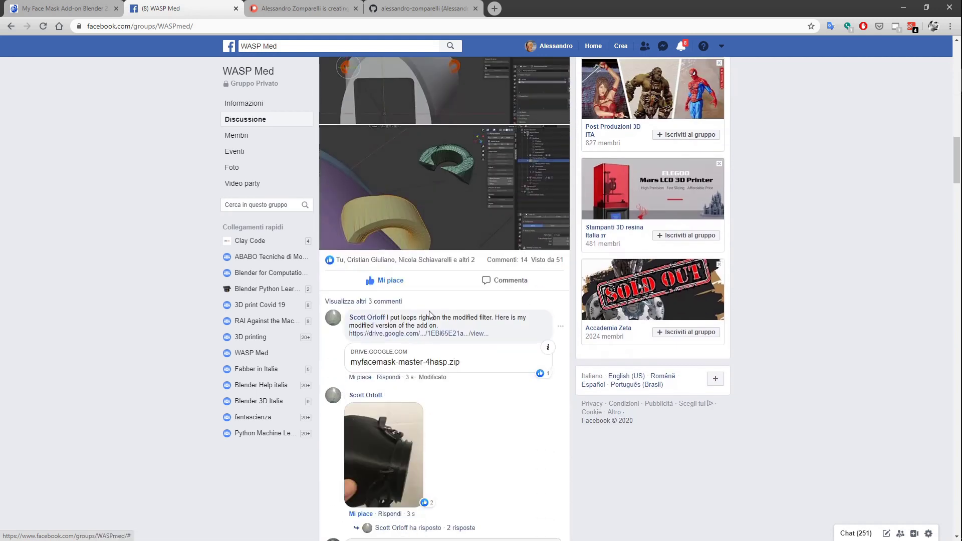
scroll(429, 314, "down", 1)
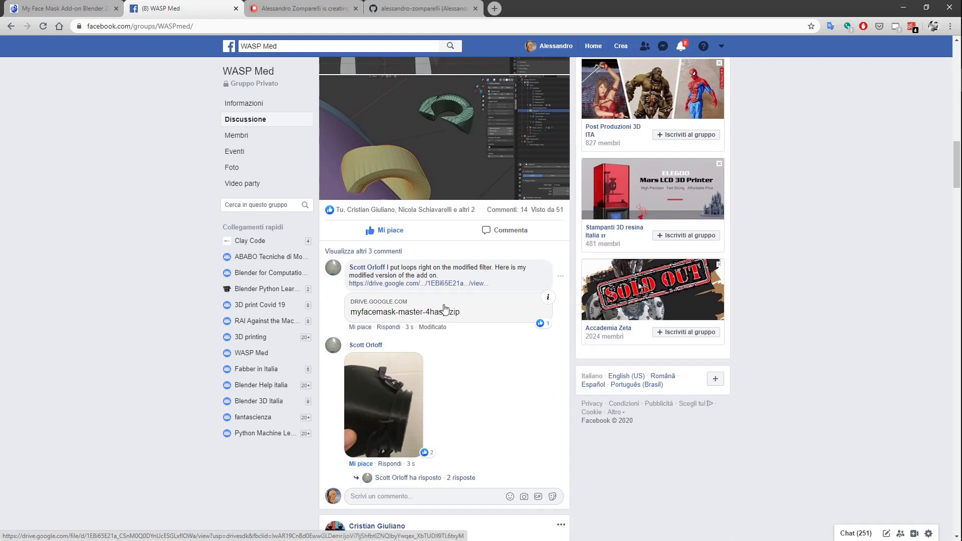
- Open the myfacemask repository on GitHub, look through its README and show its list of open issues
key("ctrl+4")
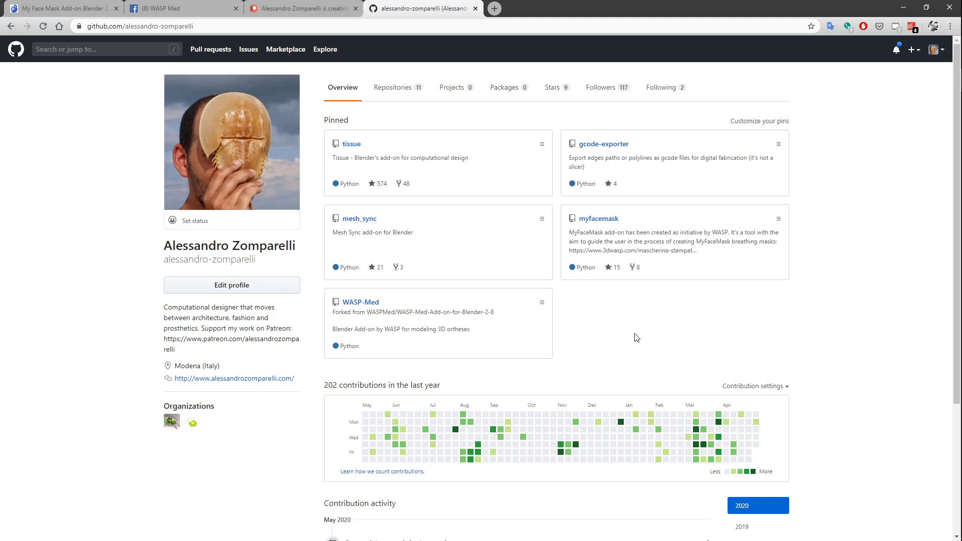
left_click(601, 224)
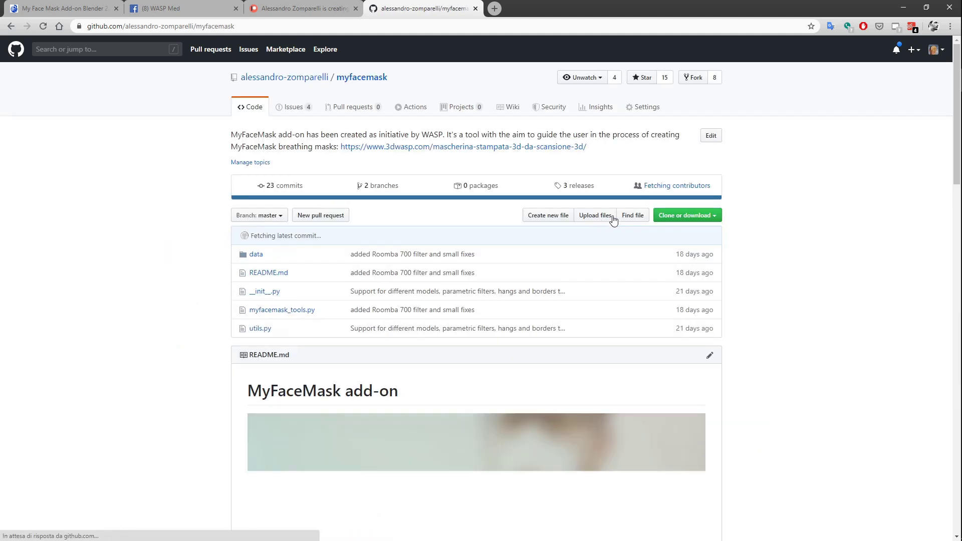
scroll(491, 223, "down", 15)
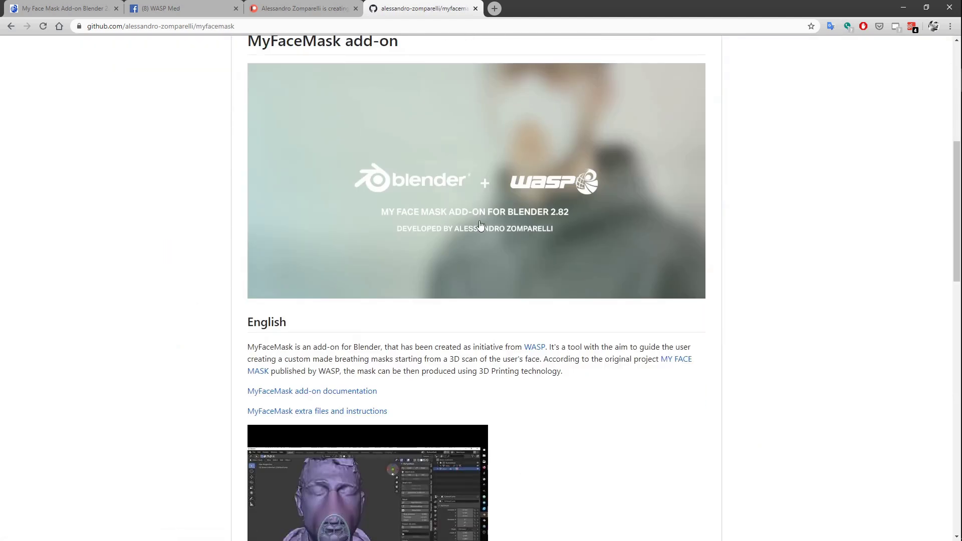
scroll(482, 221, "down", 6)
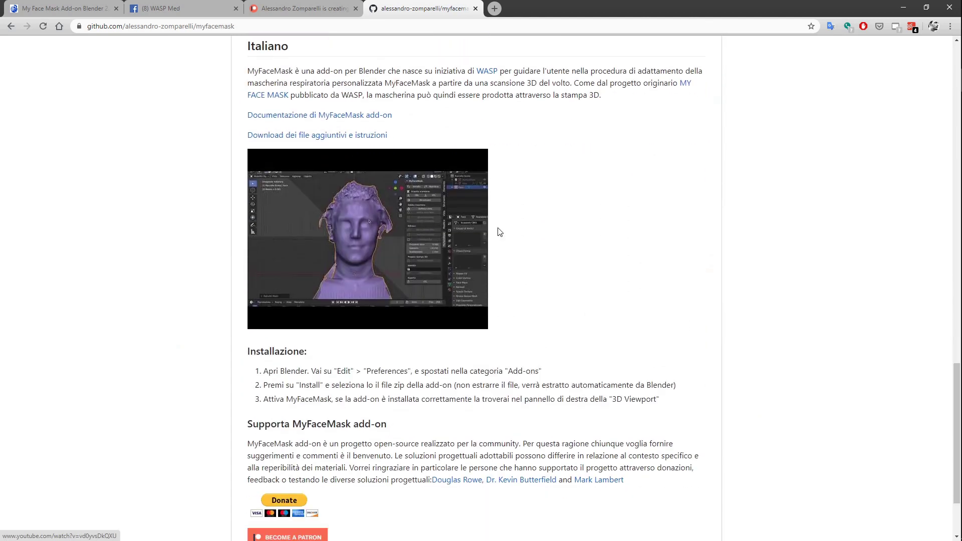
scroll(498, 230, "up", 20)
scroll(498, 232, "up", 4)
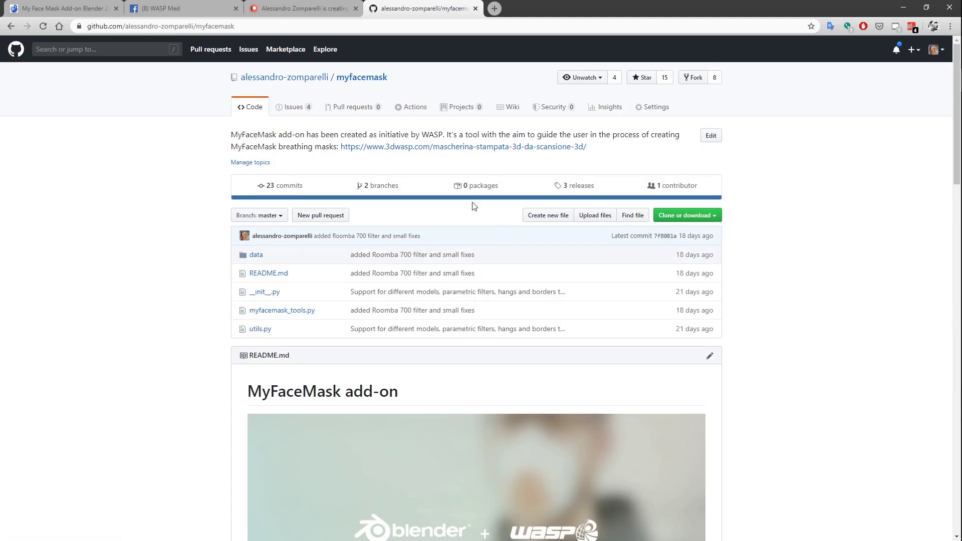
left_click(290, 111)
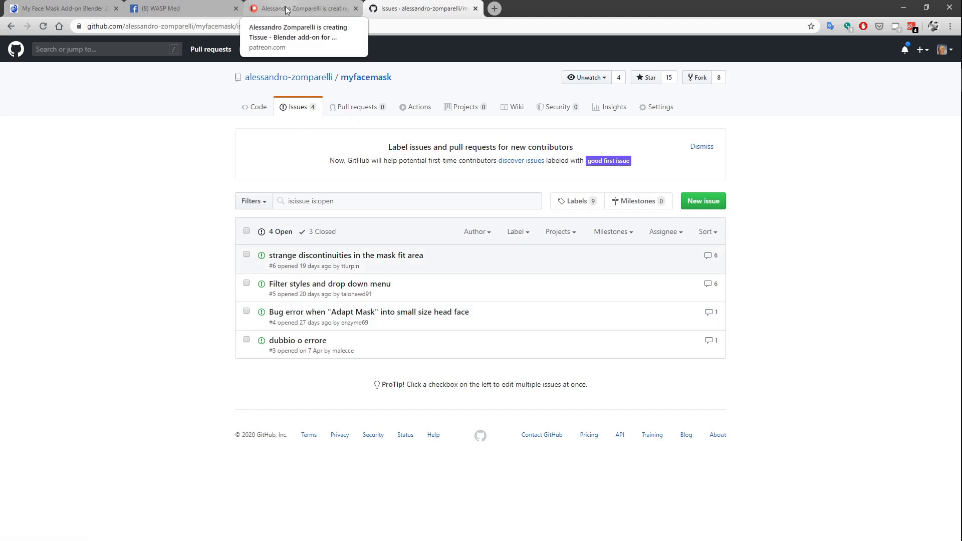
- Go to the add-on developer's Patreon page, look through the published posts and return to the start of the page
left_click(315, 9)
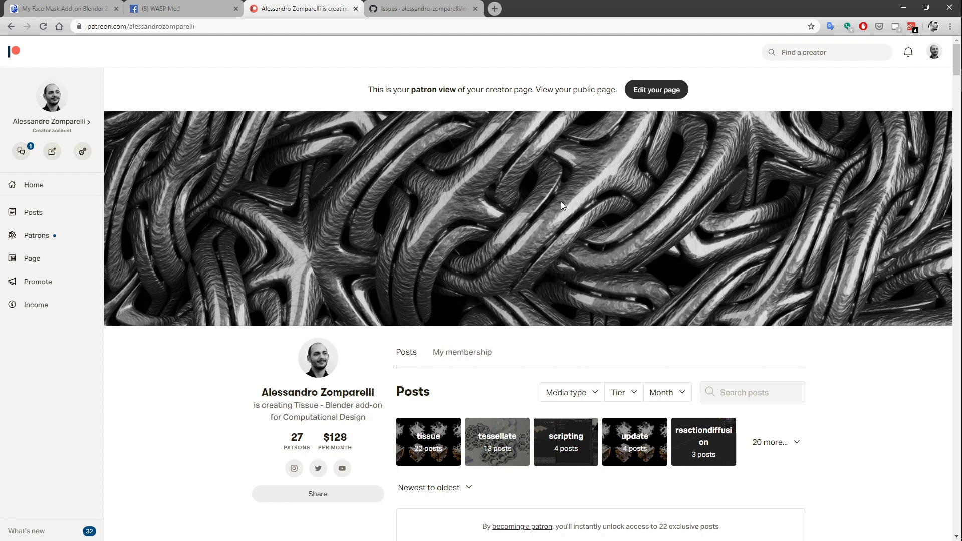
scroll(521, 232, "down", 8)
scroll(534, 236, "down", 19)
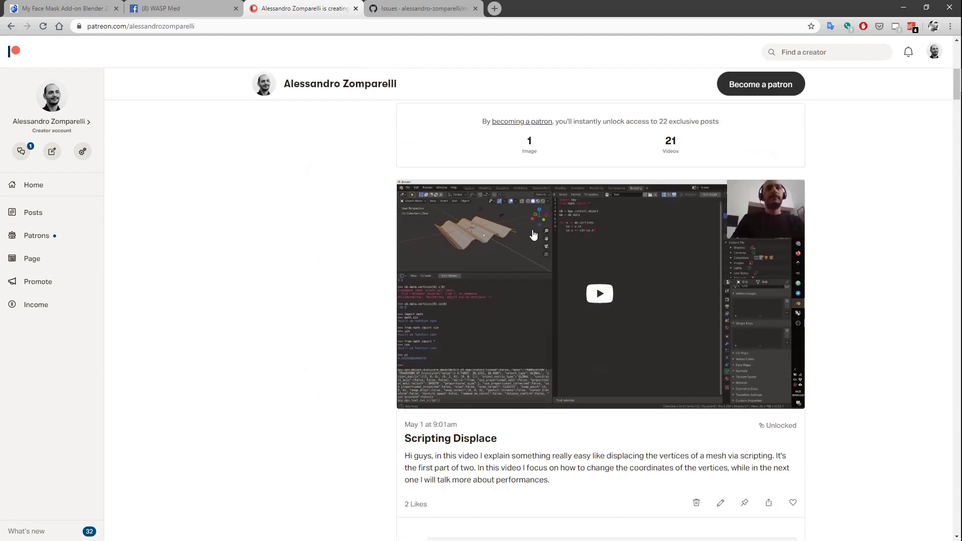
scroll(534, 231, "down", 17)
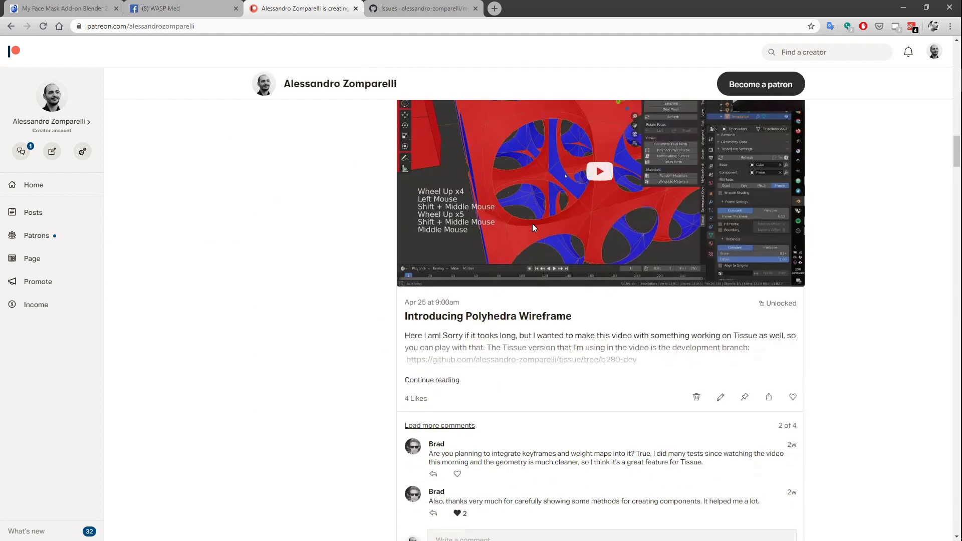
scroll(533, 228, "down", 10)
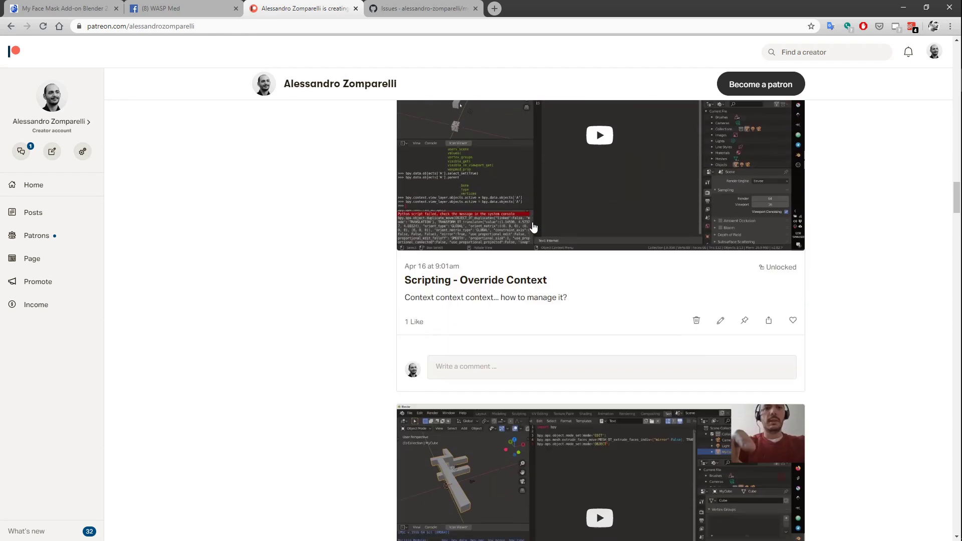
scroll(533, 228, "down", 20)
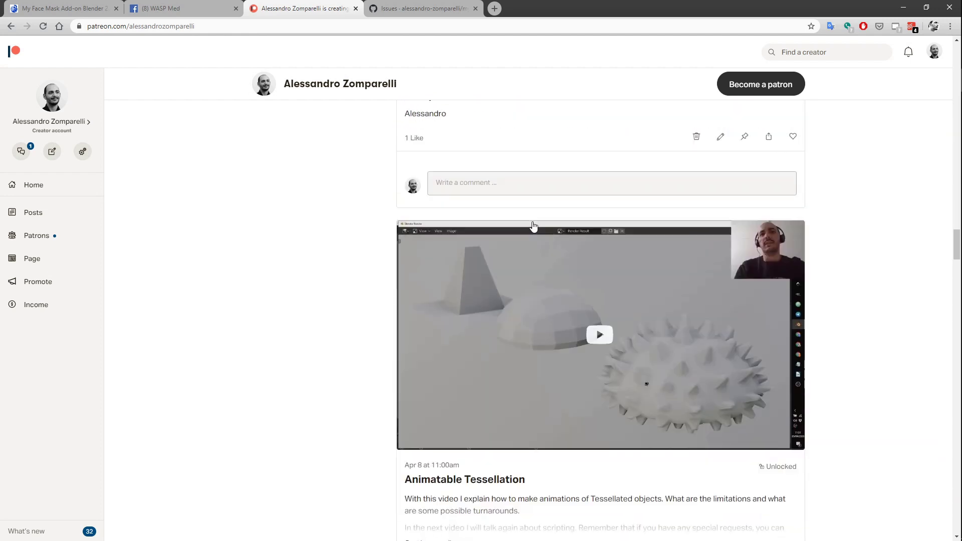
scroll(533, 227, "down", 20)
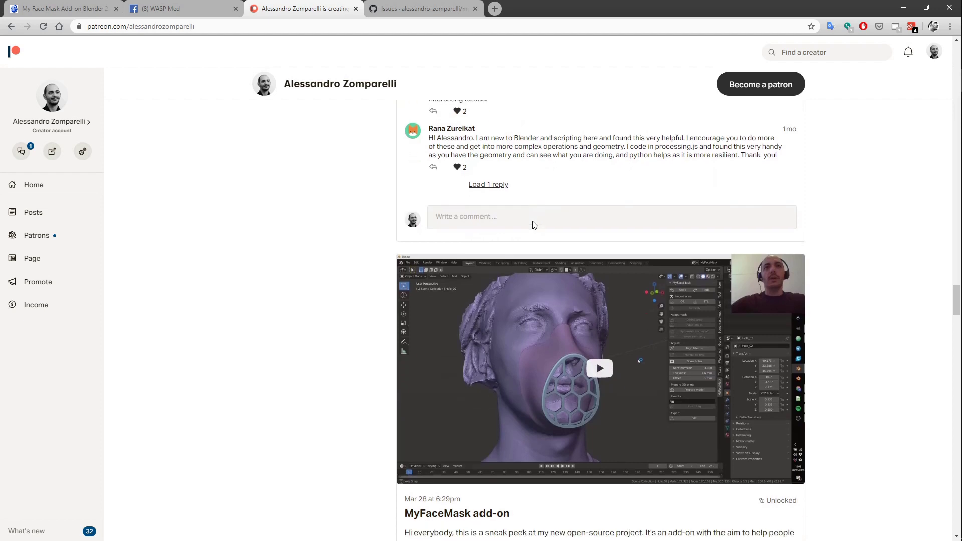
scroll(533, 224, "down", 15)
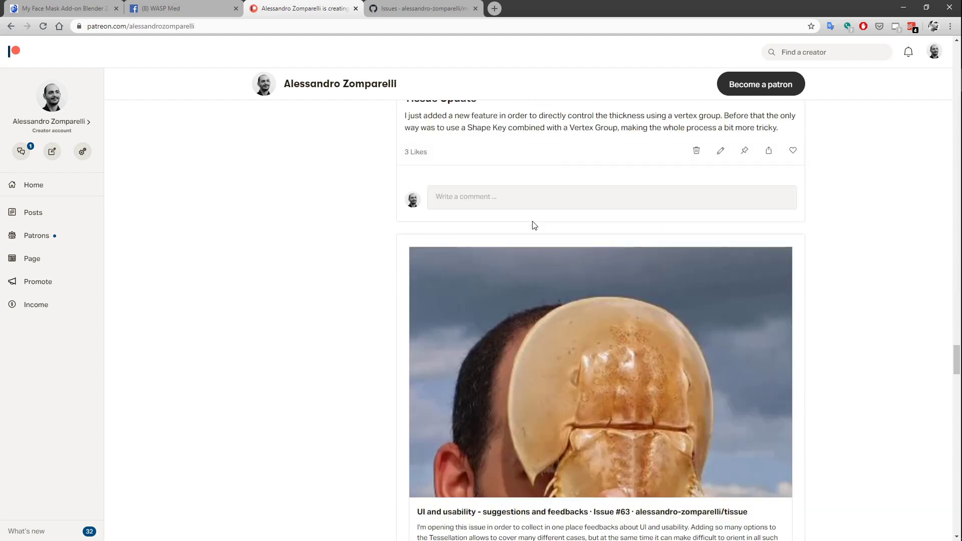
scroll(533, 222, "down", 9)
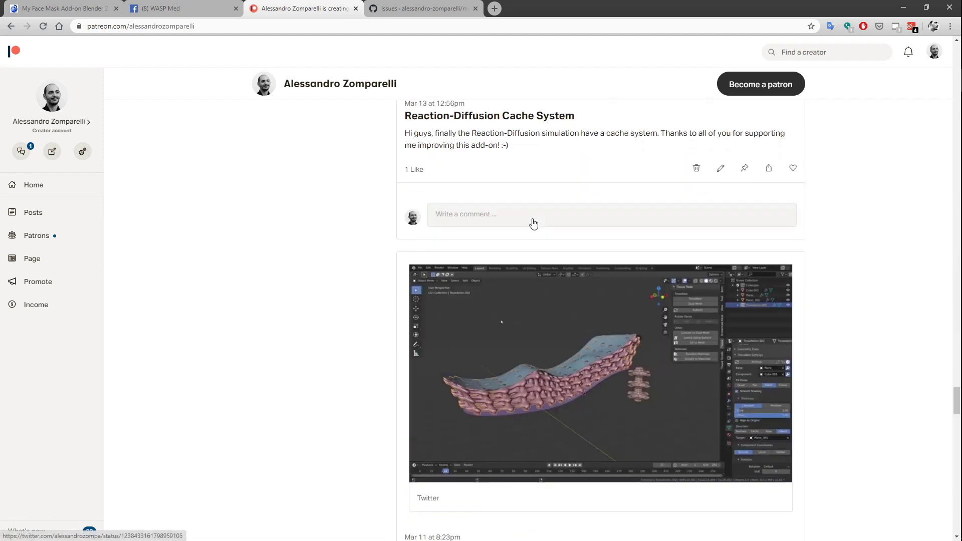
key("Home")
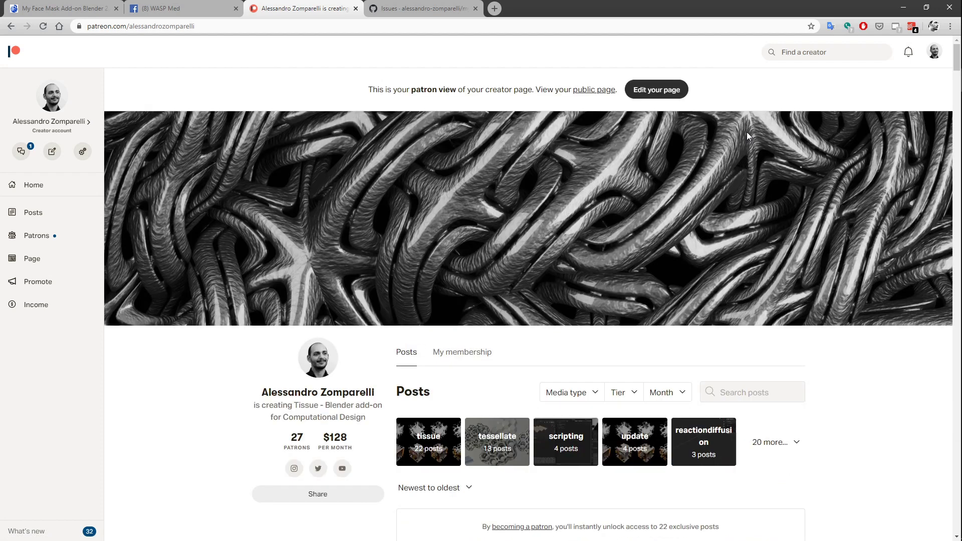